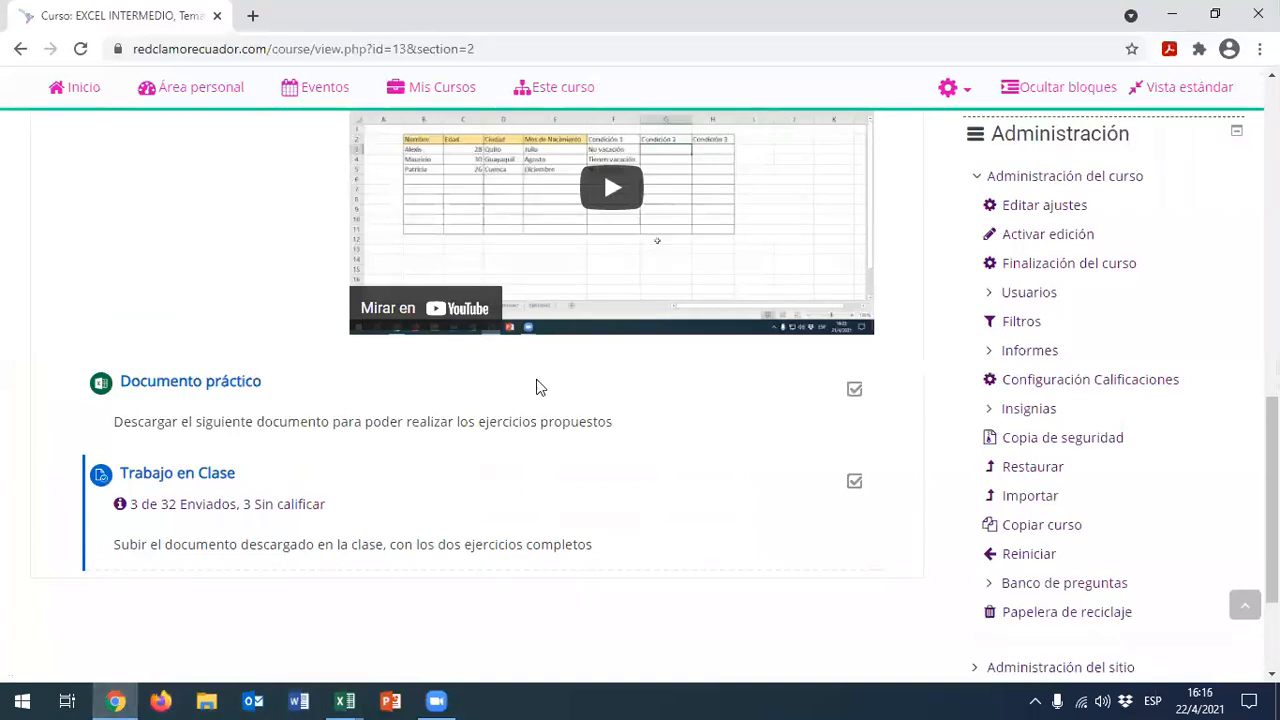
Review the Tema 2 course page, covering the conditional guide, the class video, the practical document and the class assignment
scroll(223, 360, "up", 5)
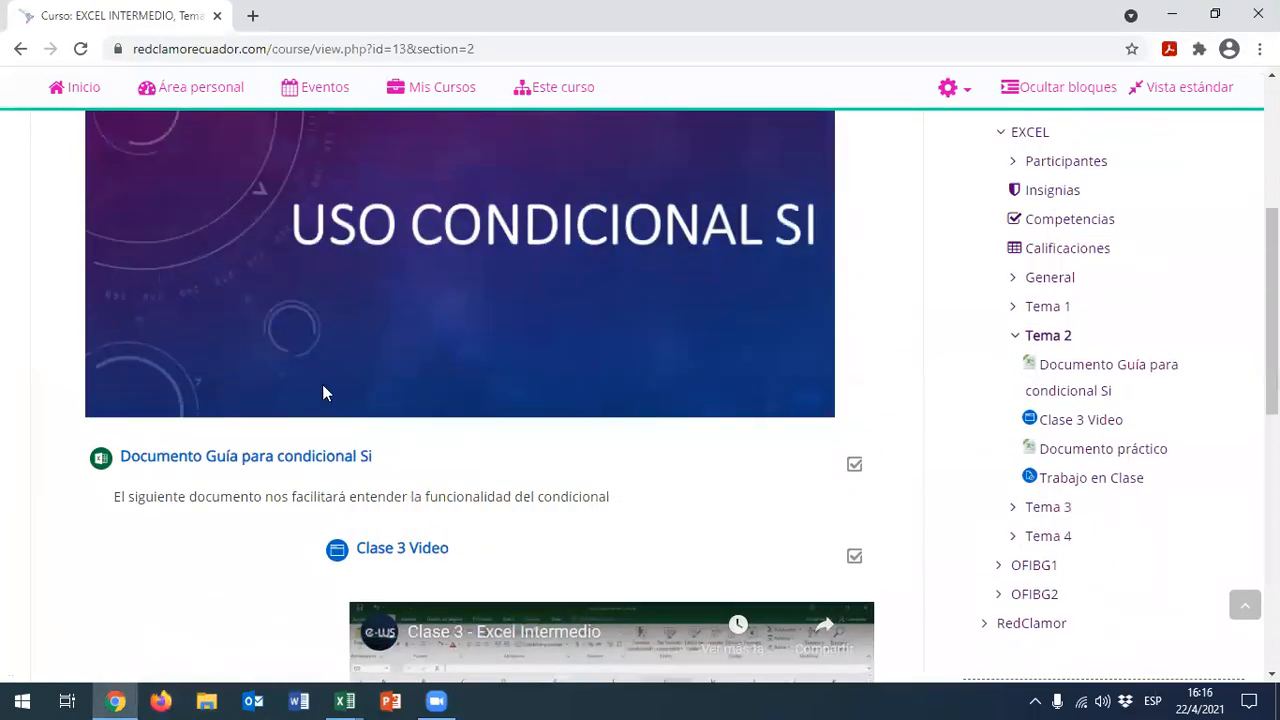
scroll(400, 330, "up", 1)
scroll(371, 447, "down", 6)
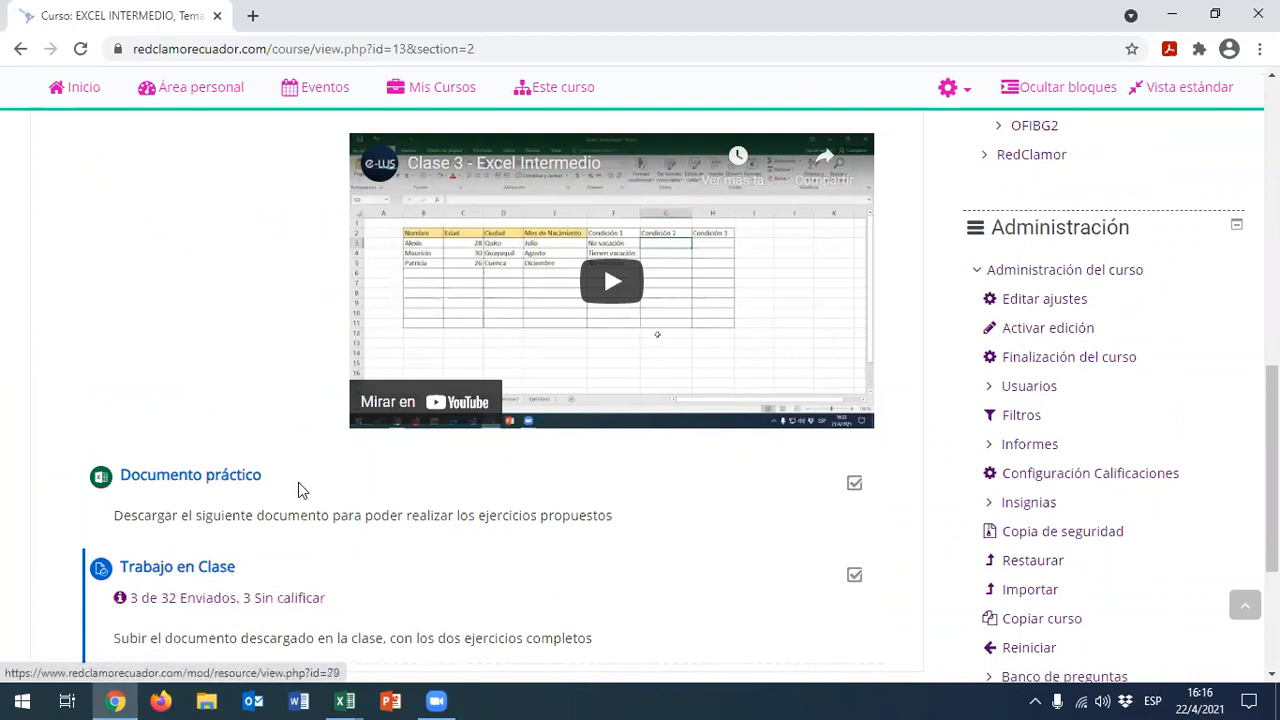
scroll(380, 486, "down", 1)
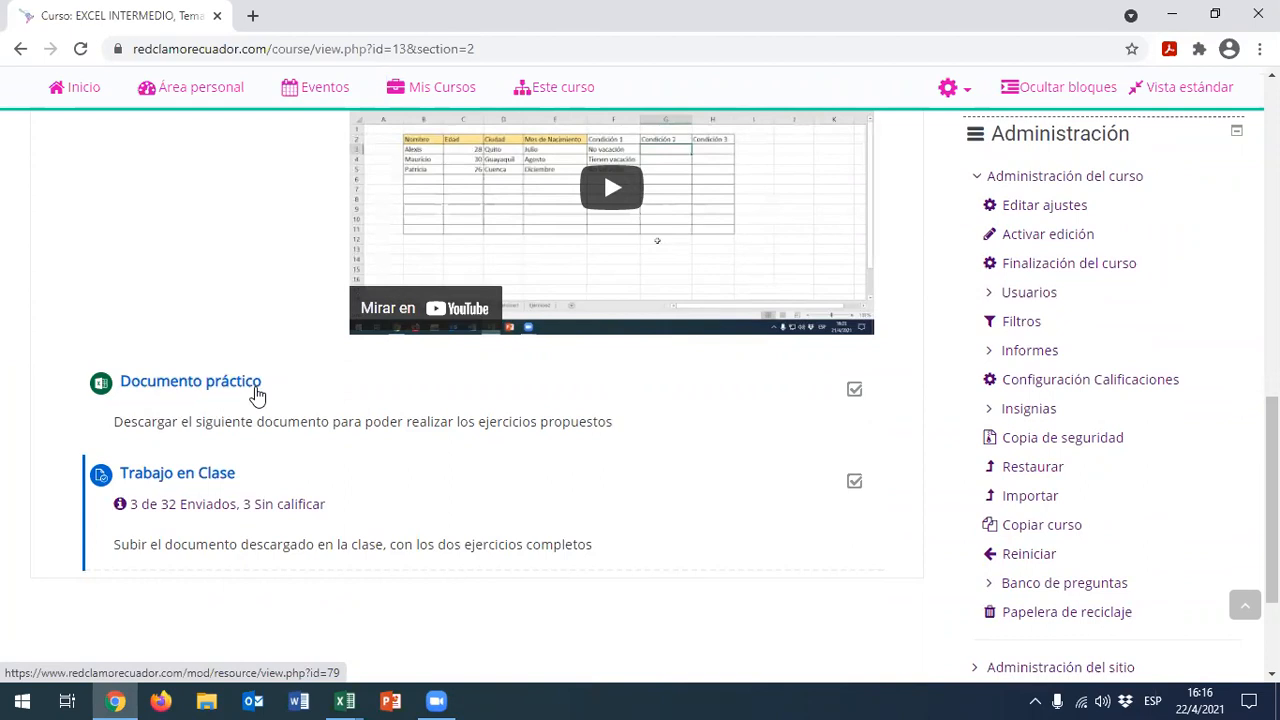
scroll(343, 266, "up", 3)
scroll(435, 375, "down", 3)
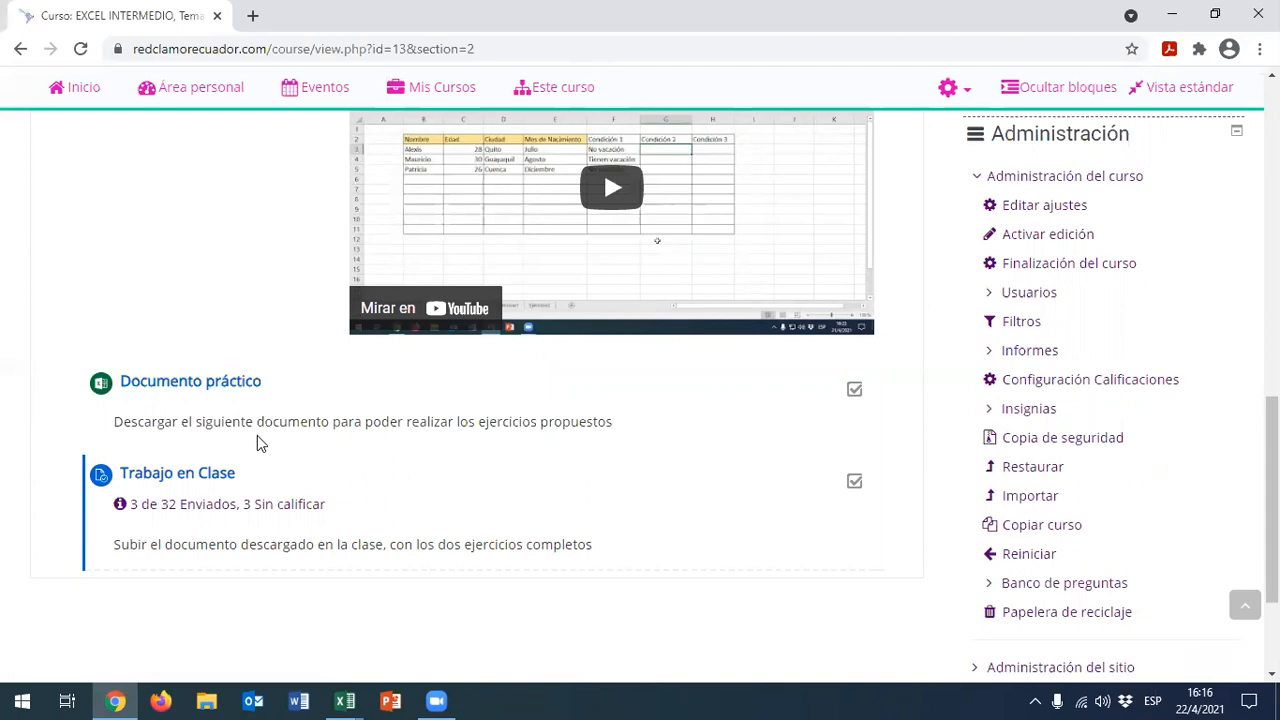
Switch to the Trabajo Práctico workbook in Excel and examine the exercises on the Ejercicio1 and Ejercicio2 sheets
left_click(1178, 14)
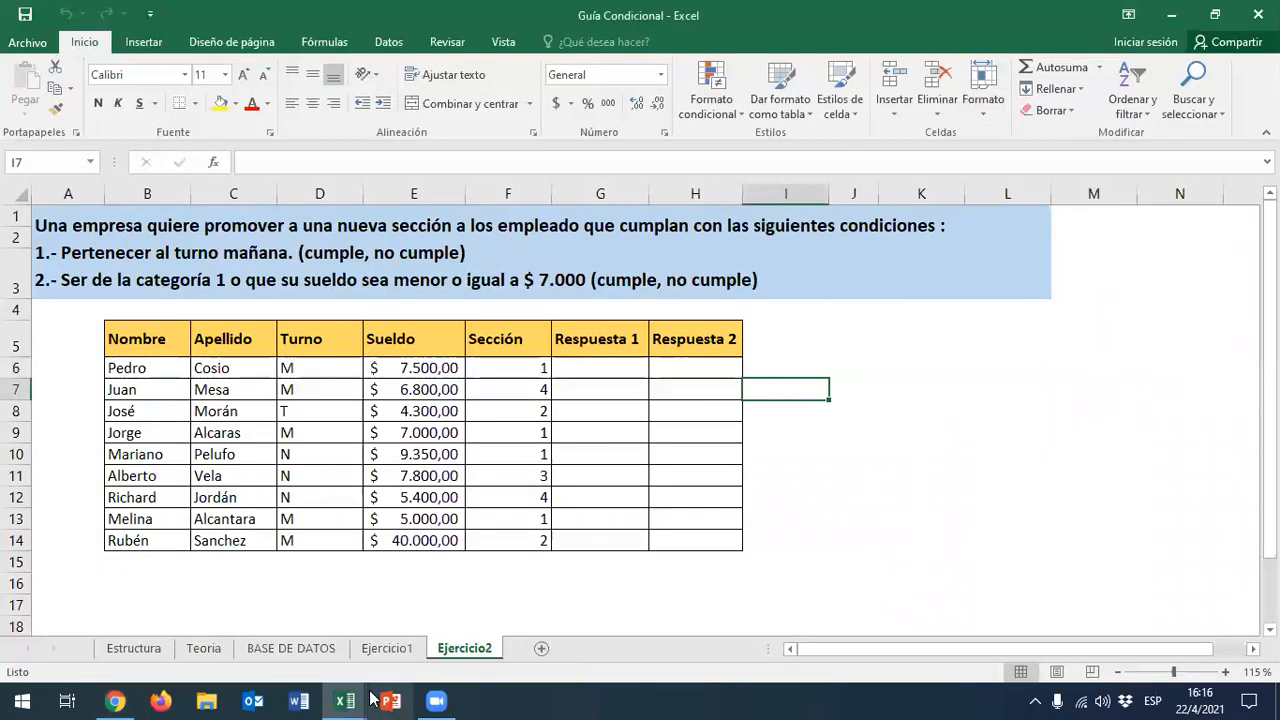
mouse_move(354, 699)
left_click(240, 606)
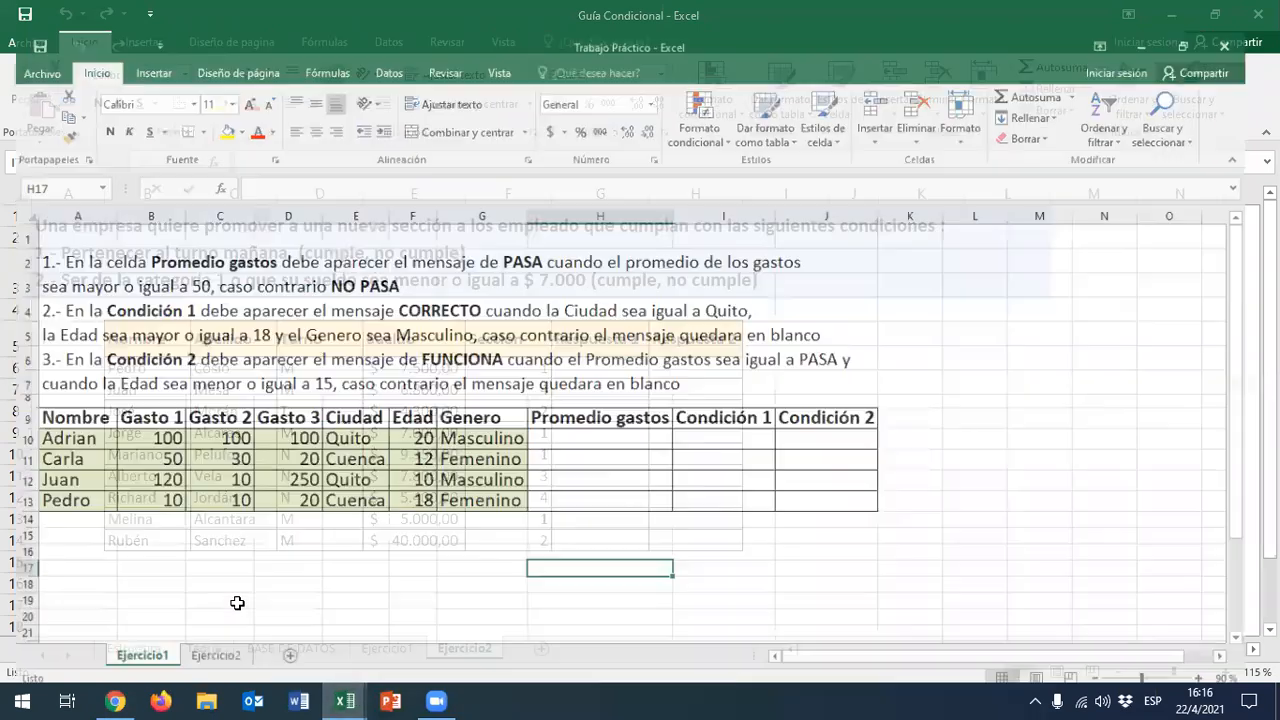
left_click(203, 529)
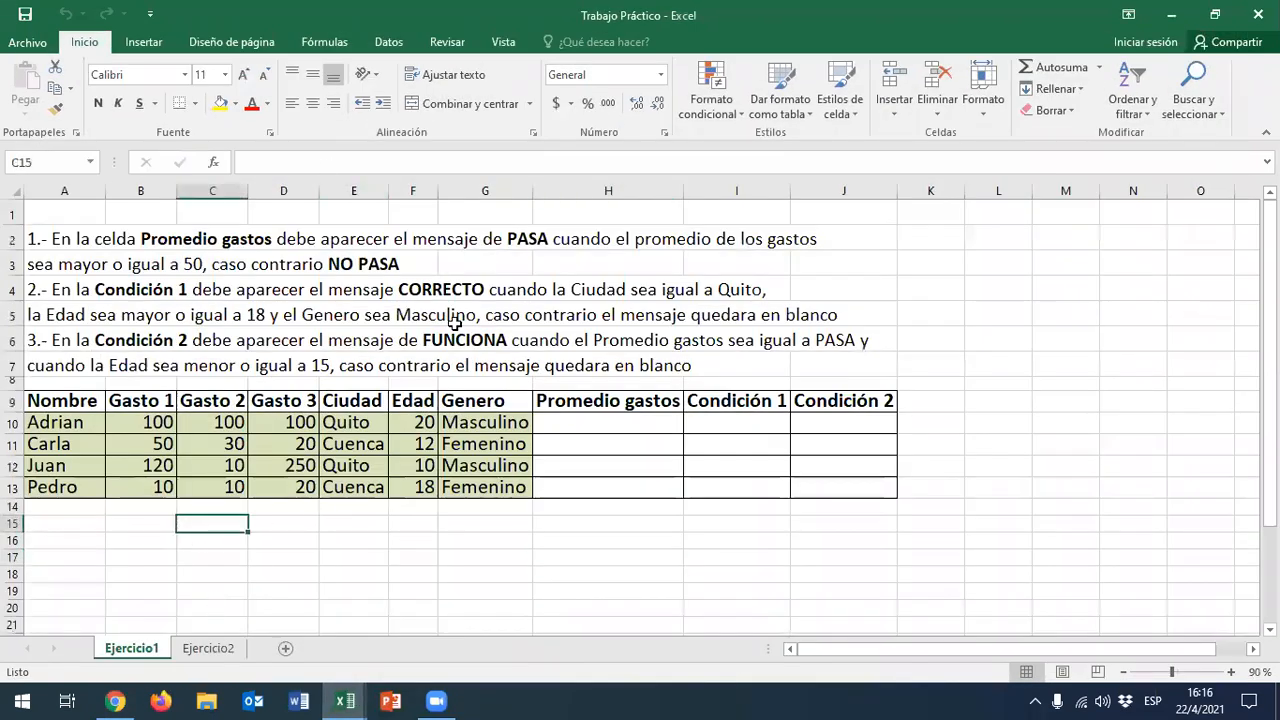
left_click(208, 648)
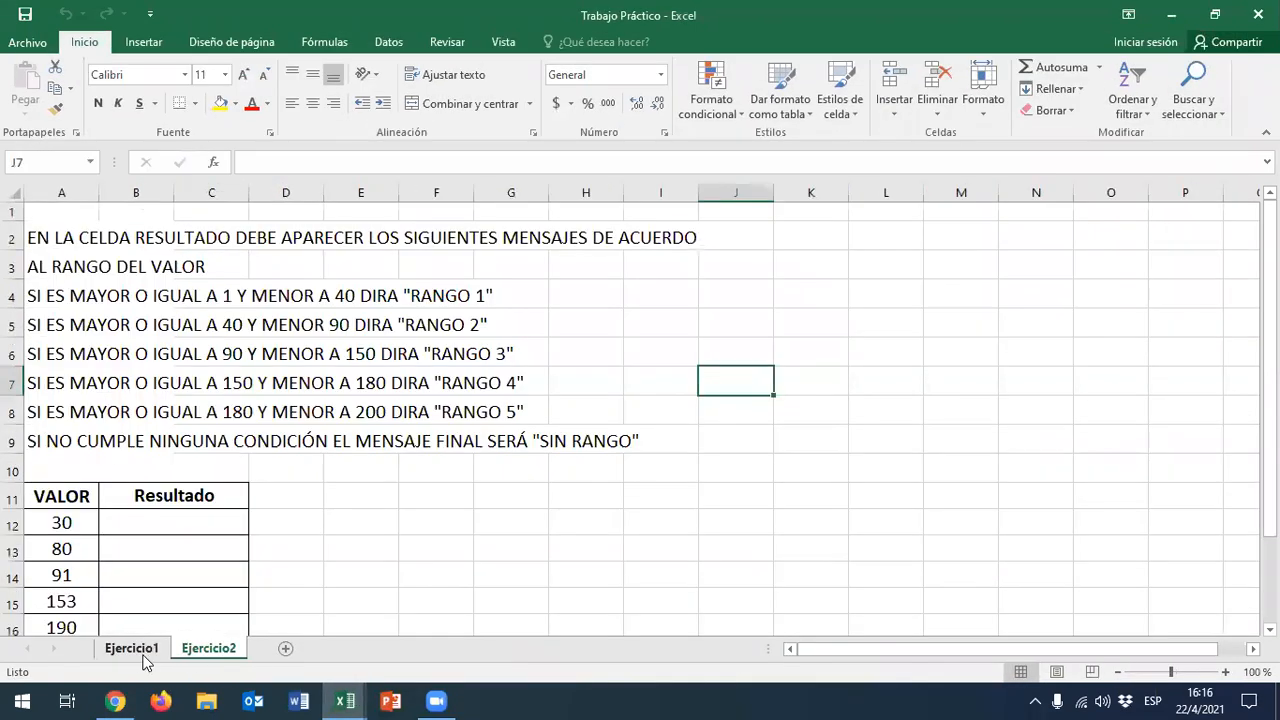
left_click(139, 652)
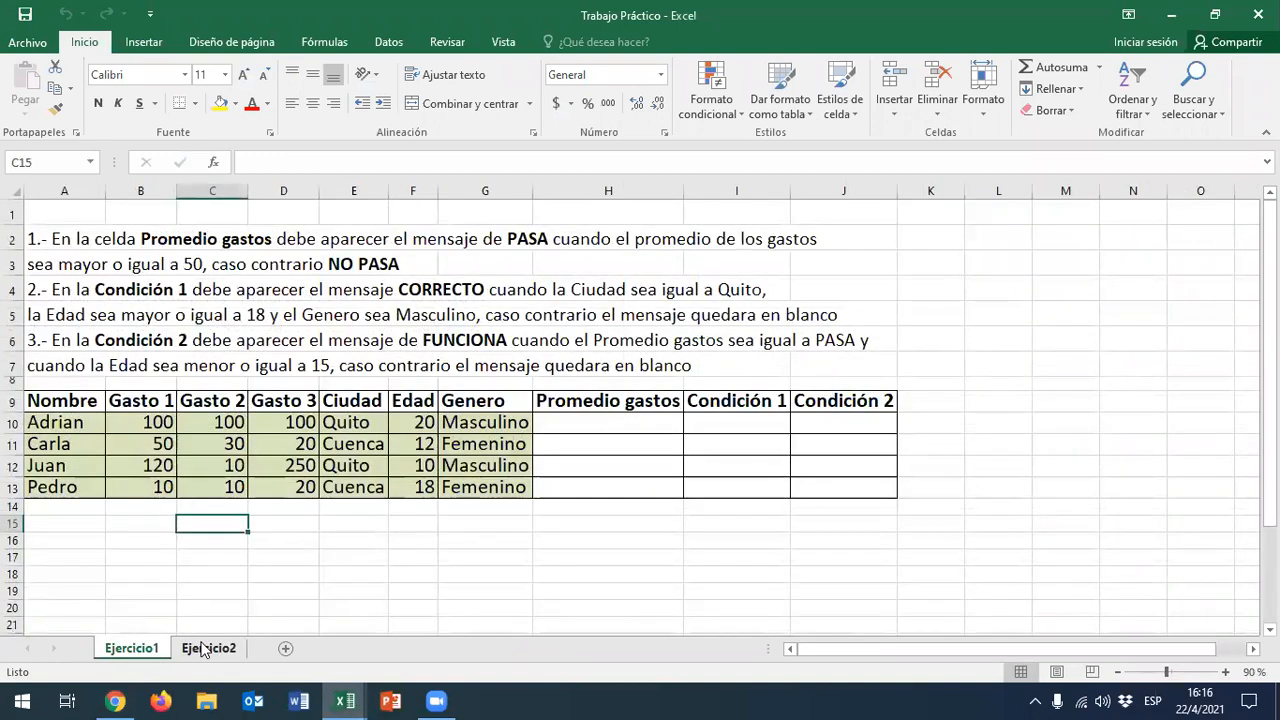
left_click(206, 648)
left_click(135, 650)
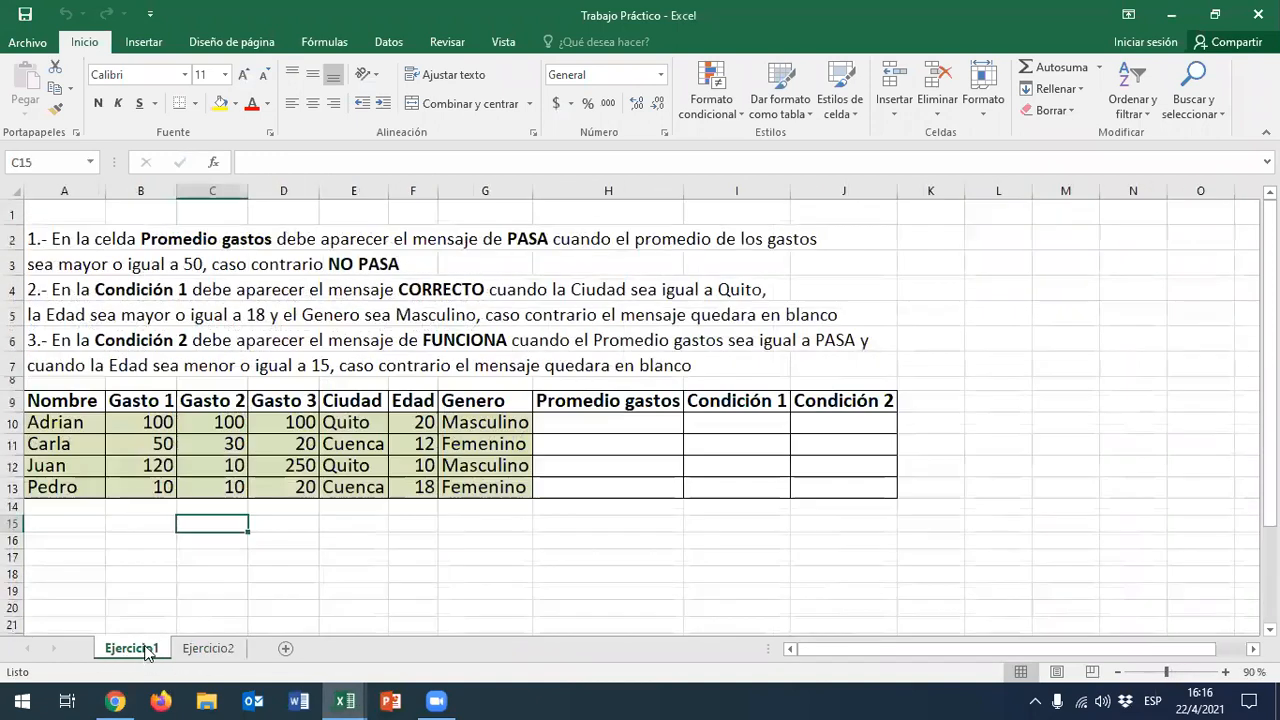
left_click(1172, 16)
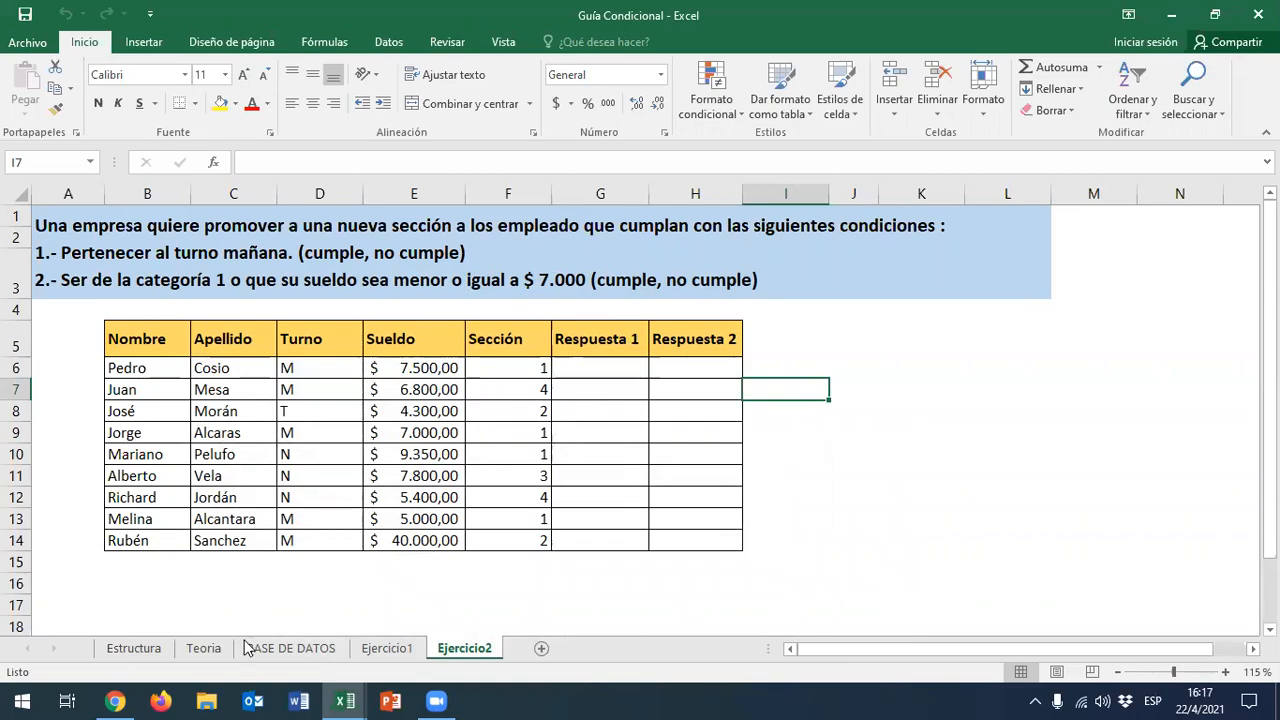
Switch to the course page in Chrome to check the guide document entry, and return to the Guía Condicional workbook in Excel
left_click(115, 700)
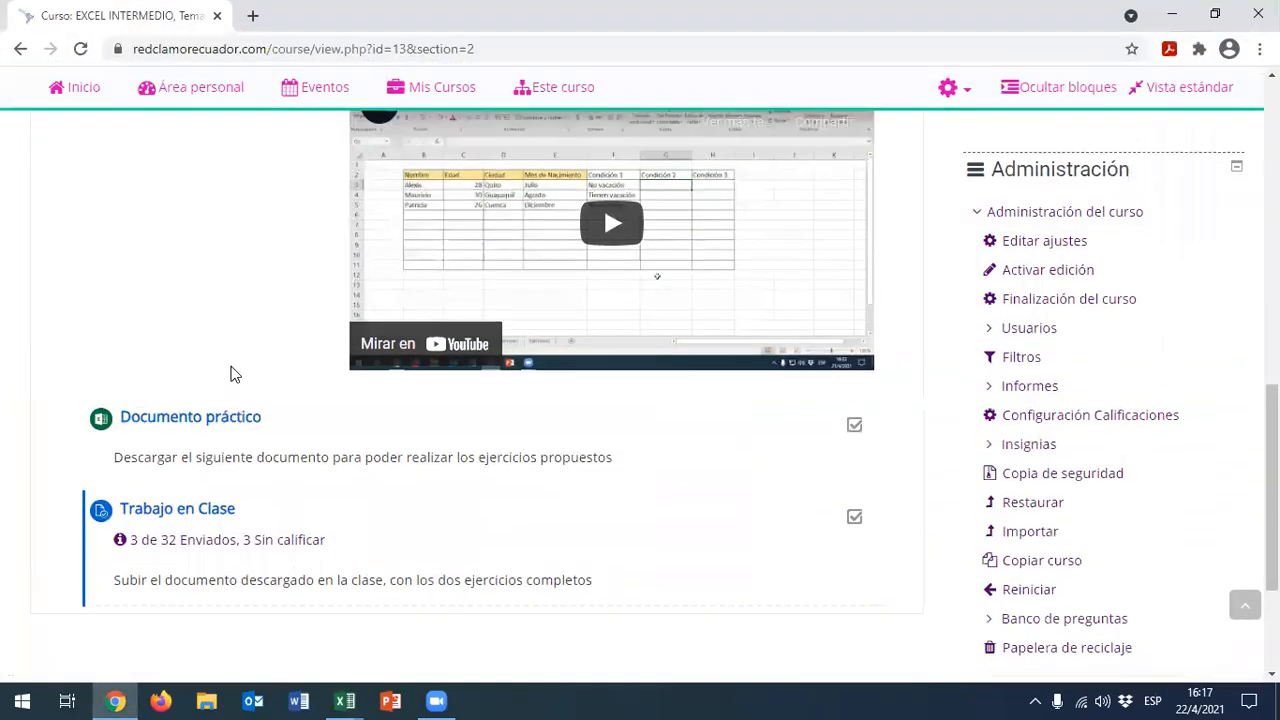
scroll(230, 374, "up", 3)
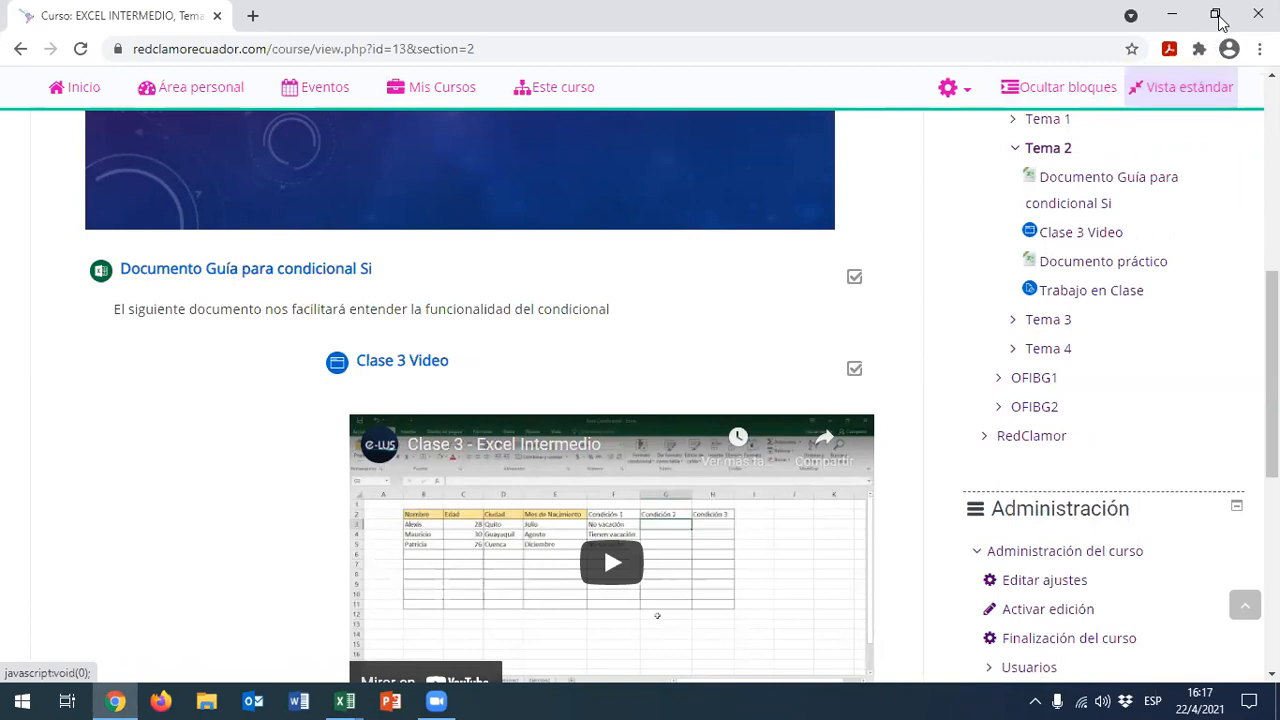
left_click(1171, 14)
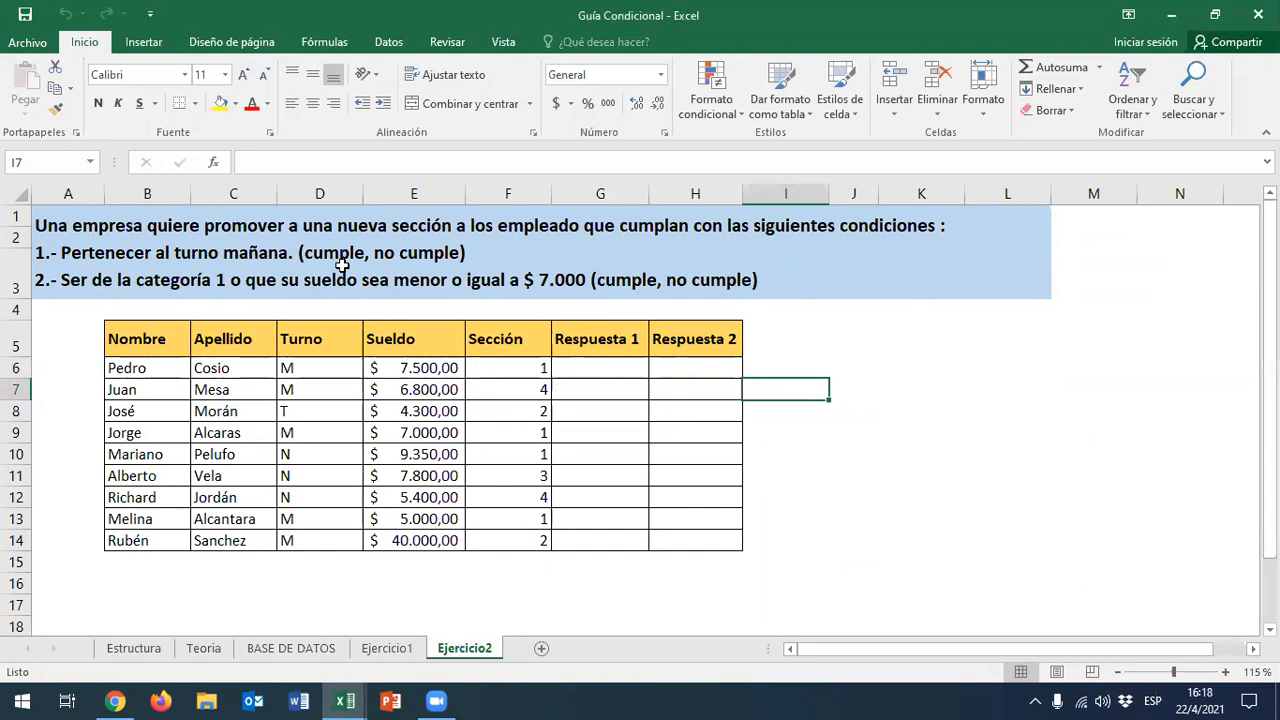
Examine the Ejercicio2 problem statement and the empty Respuesta 1 and Respuesta 2 columns that it asks to fill
left_click(616, 370)
left_click(716, 371)
left_click(614, 373)
left_click(680, 369)
left_click(602, 367)
left_click(670, 368)
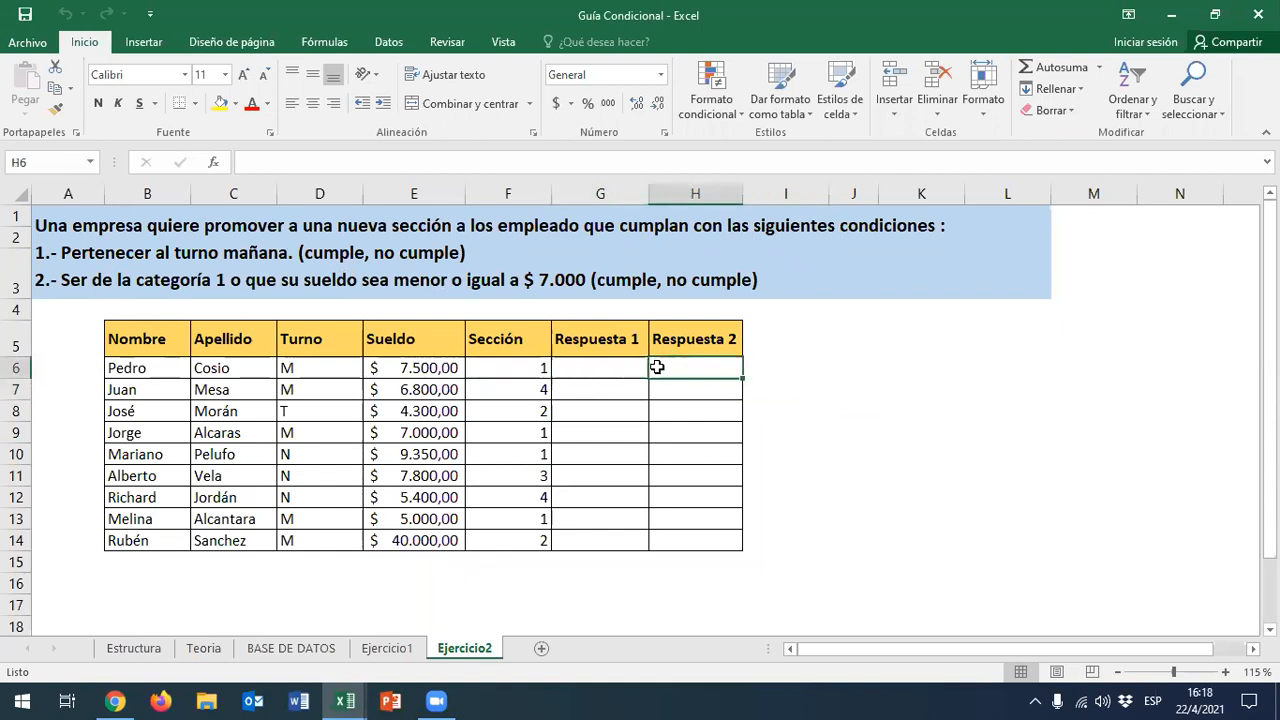
left_click(122, 228)
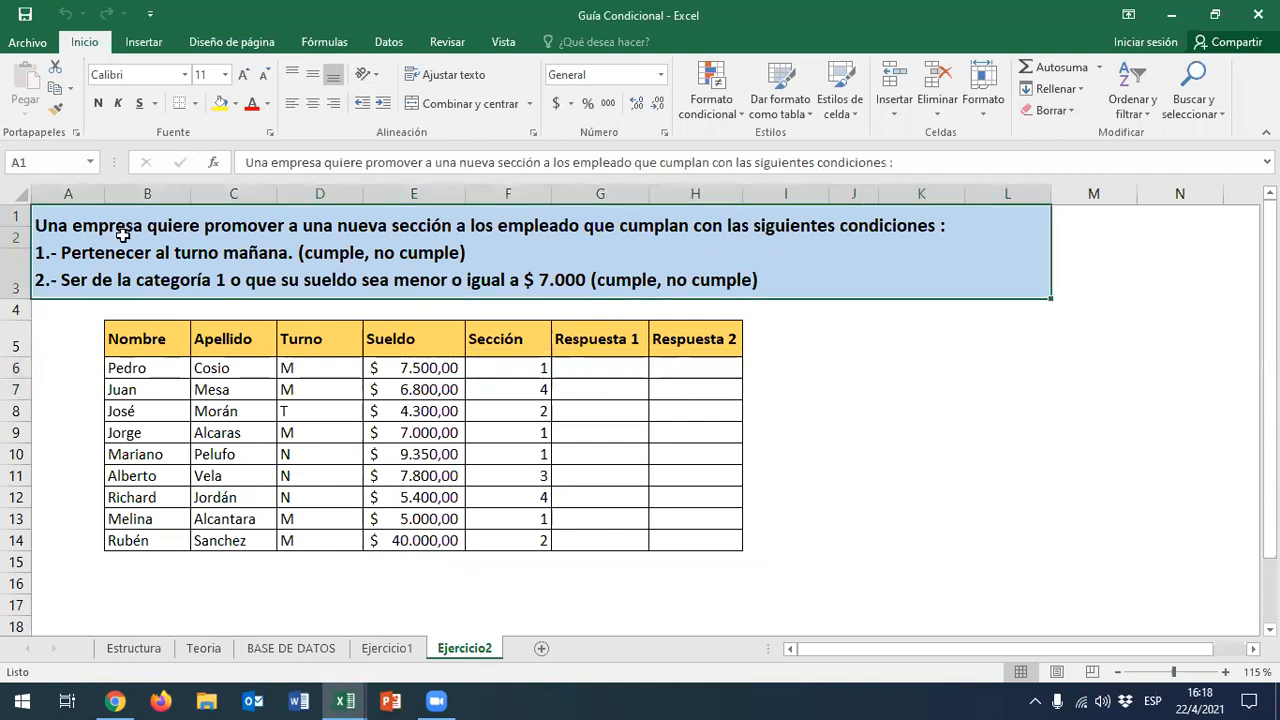
left_click(893, 351)
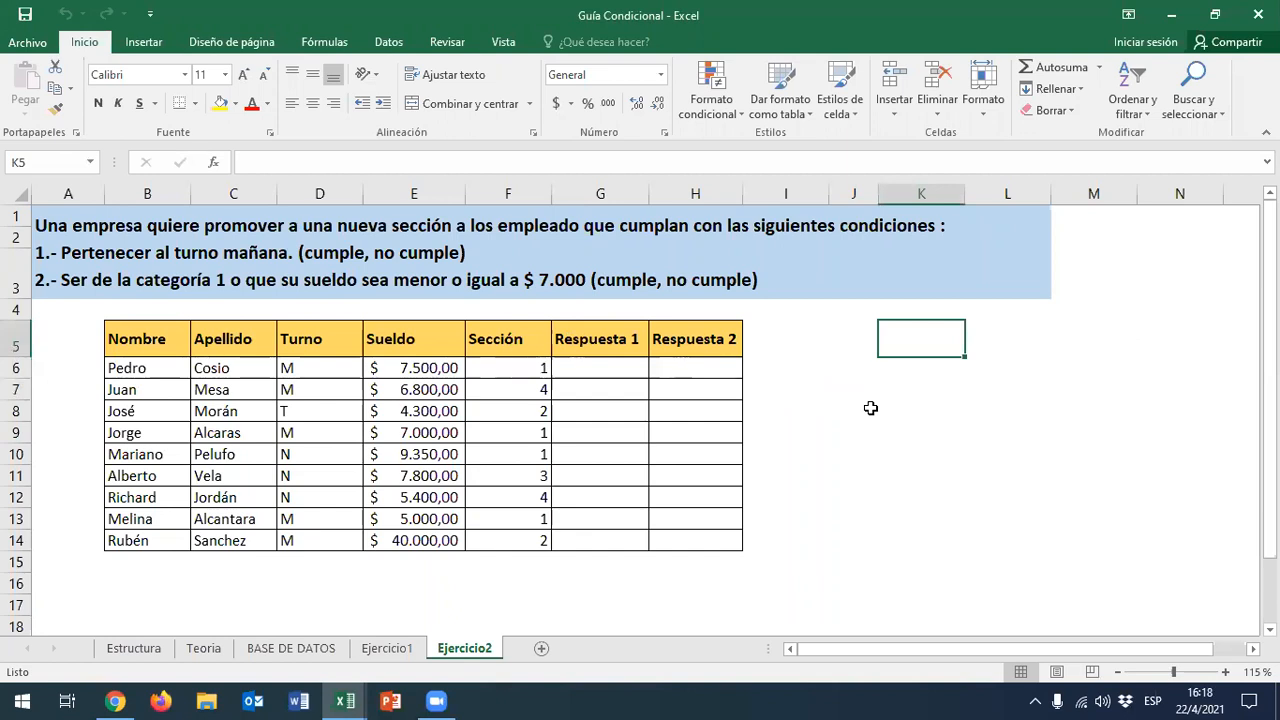
Examine the Turno column's shift codes against the first condition for Respuesta 1
left_click(628, 371)
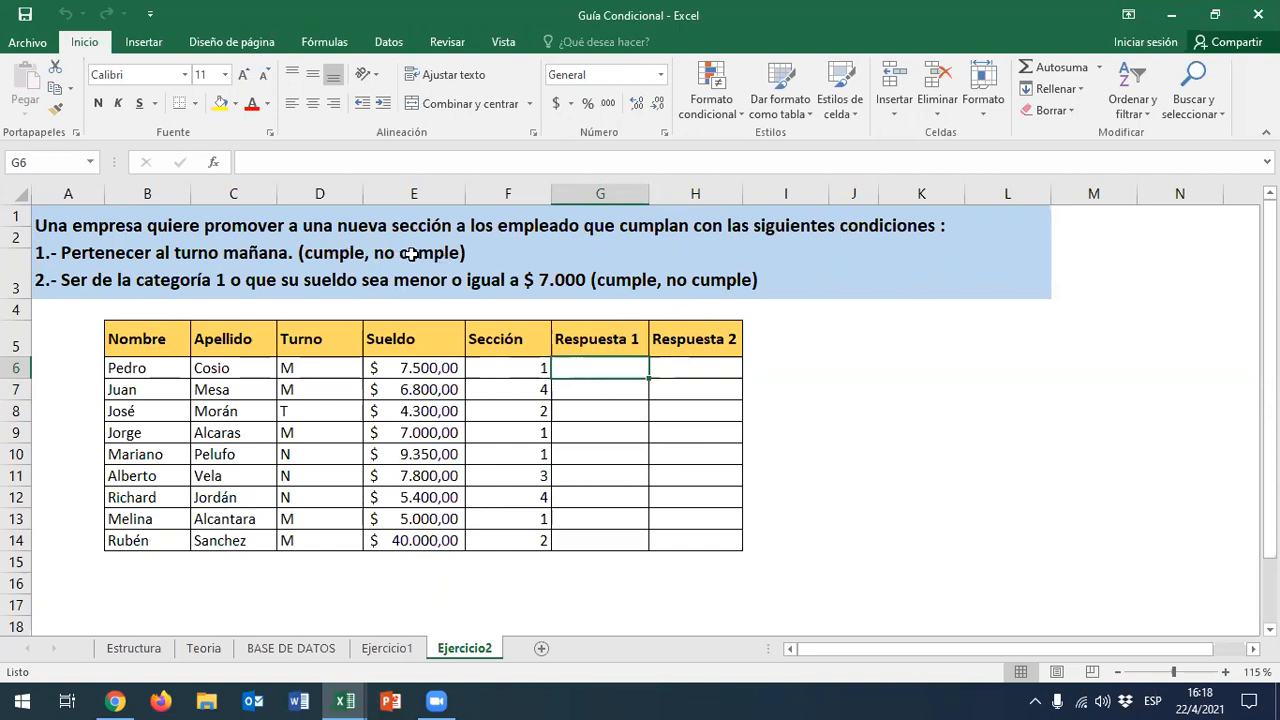
left_click(335, 344)
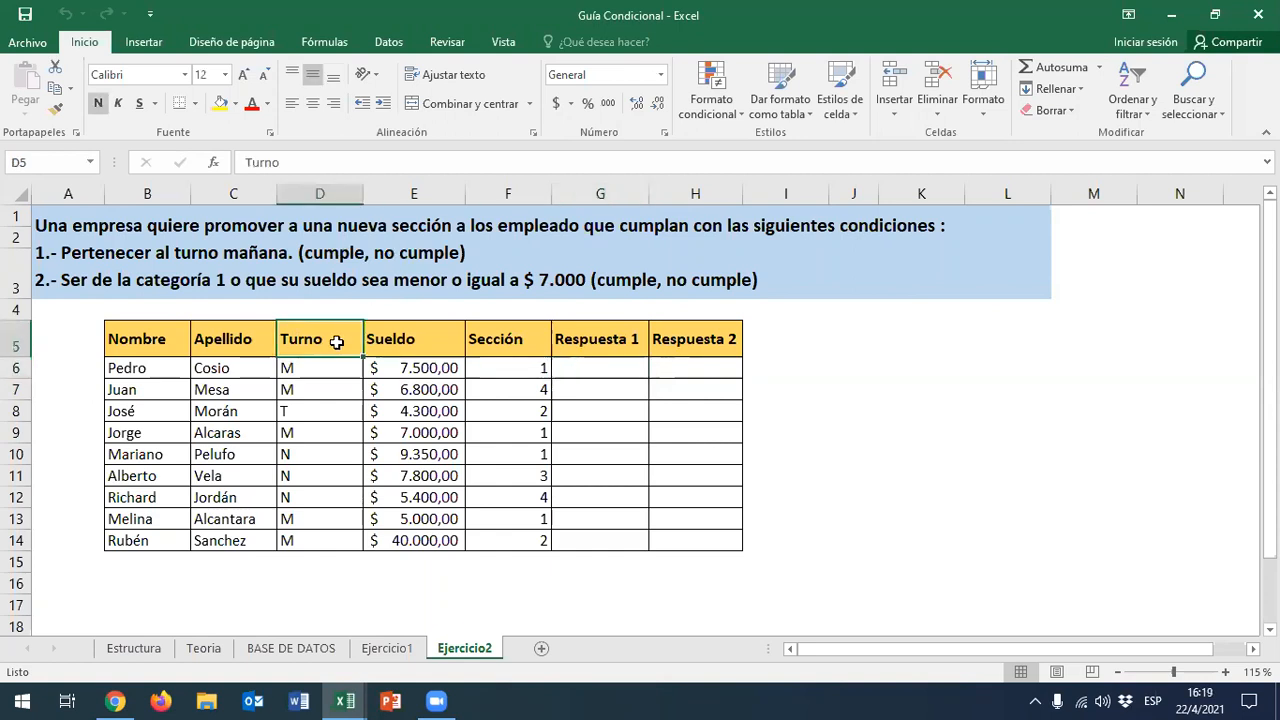
left_click_drag(340, 339, 355, 540)
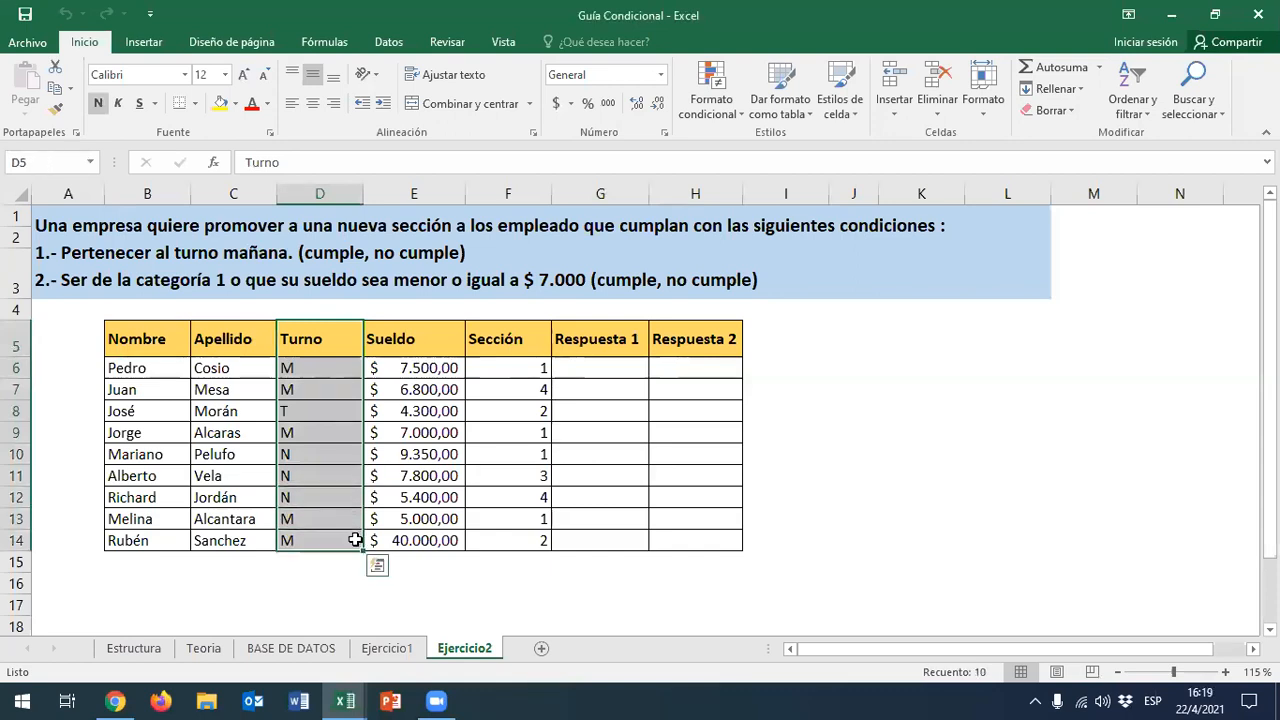
left_click(316, 367)
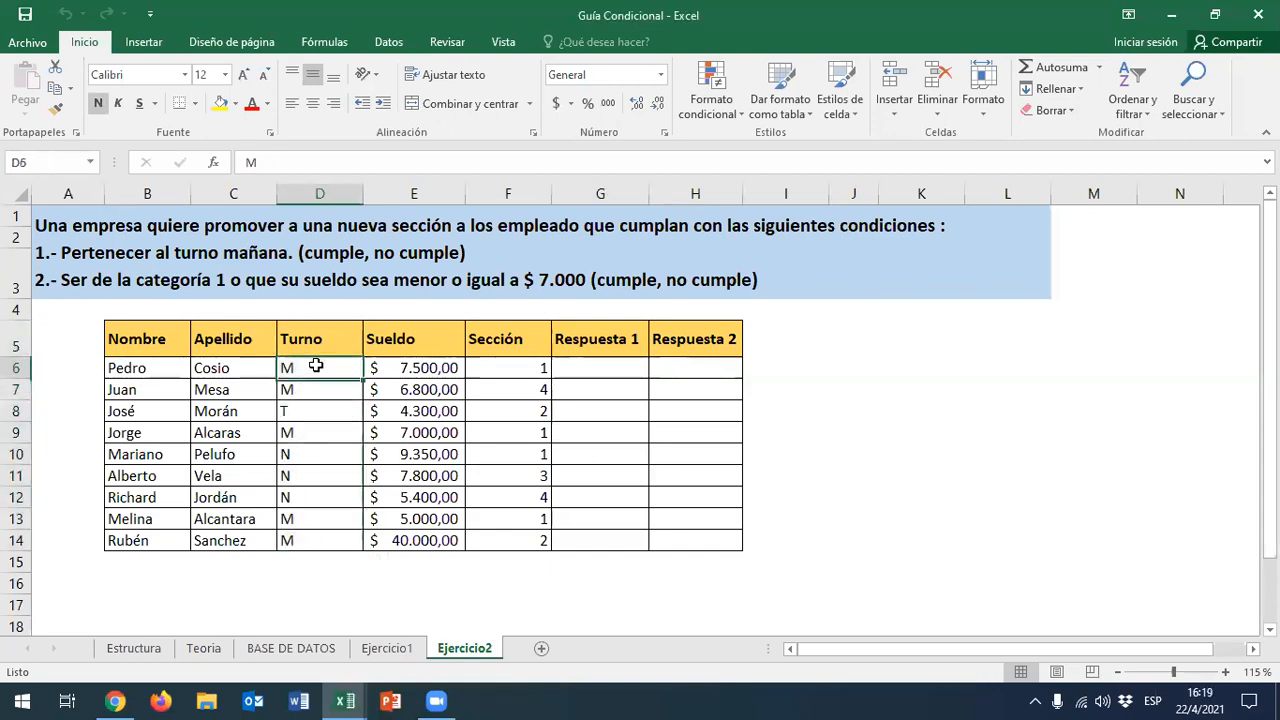
left_click(306, 411)
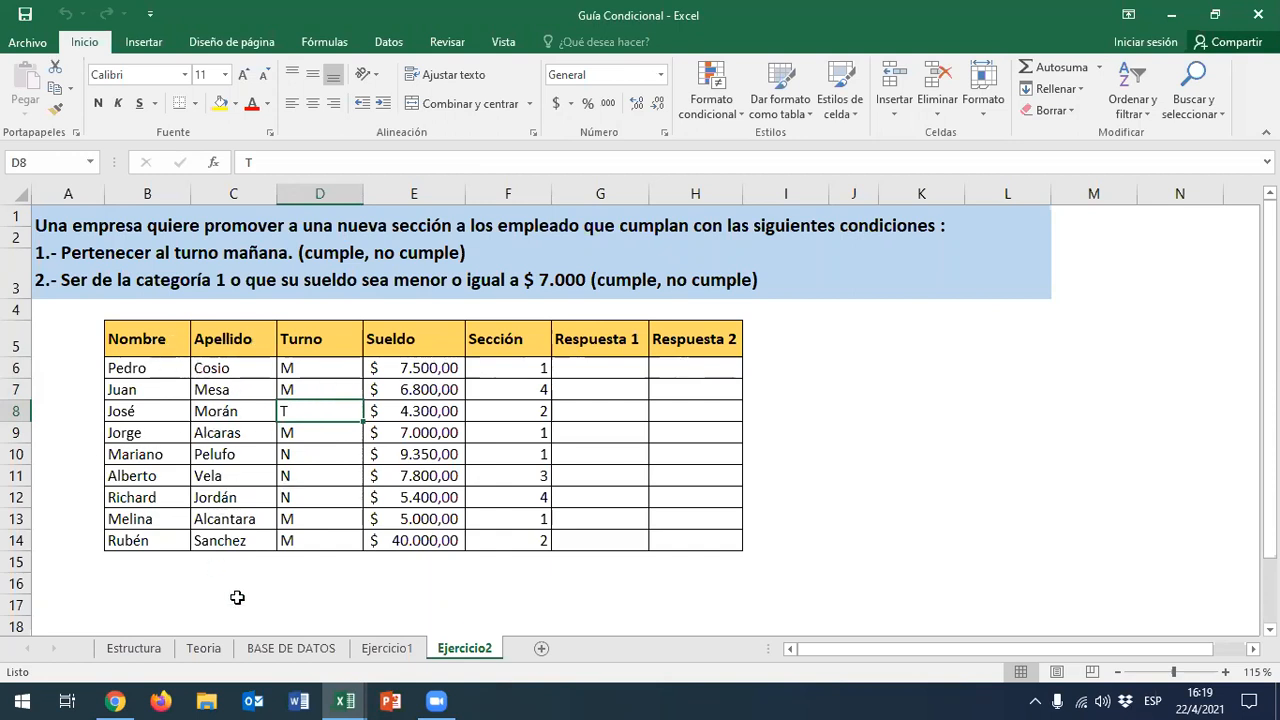
Start a SI formula in cell G6 under Respuesta 1 with the logical test D6="M"
left_click(617, 365)
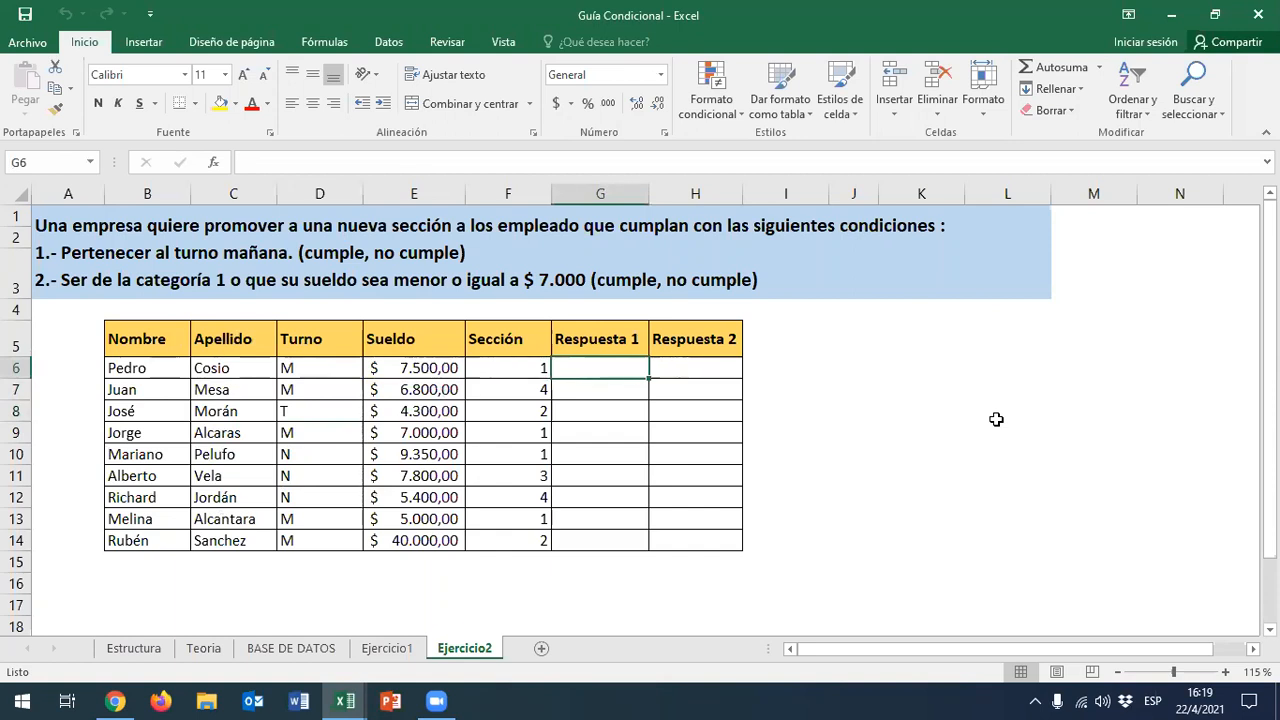
type("=")
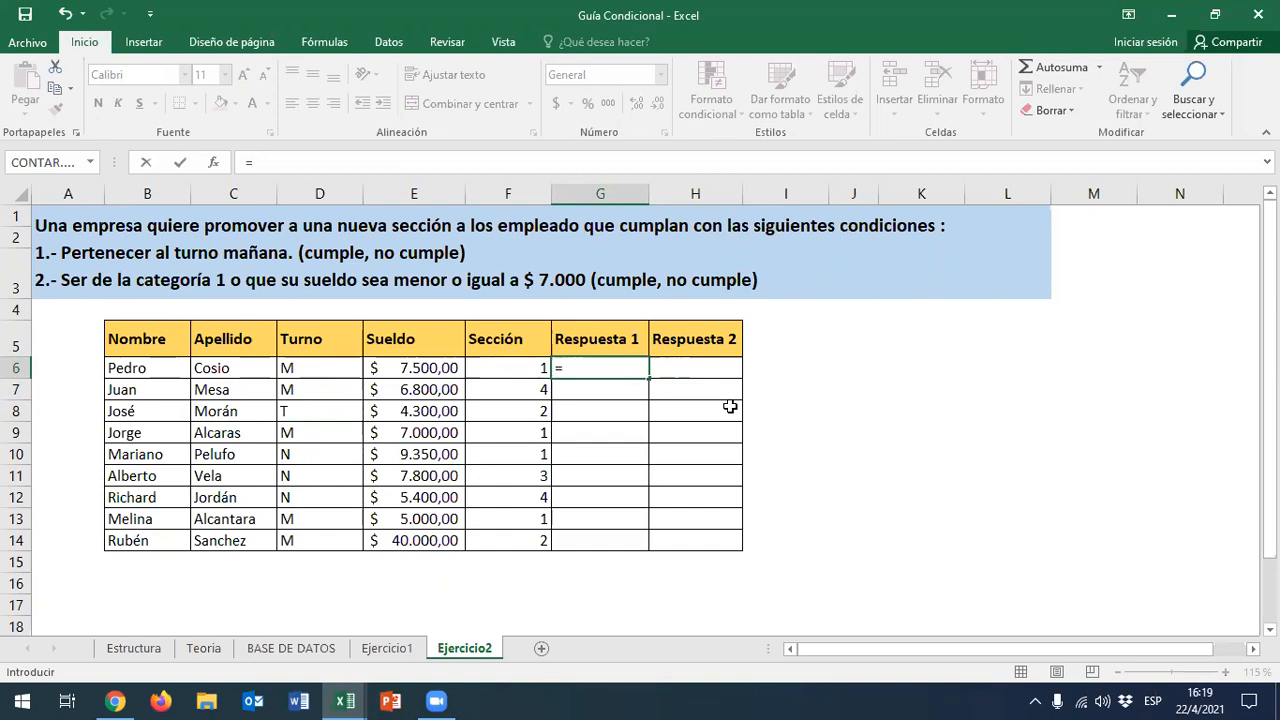
type("SI")
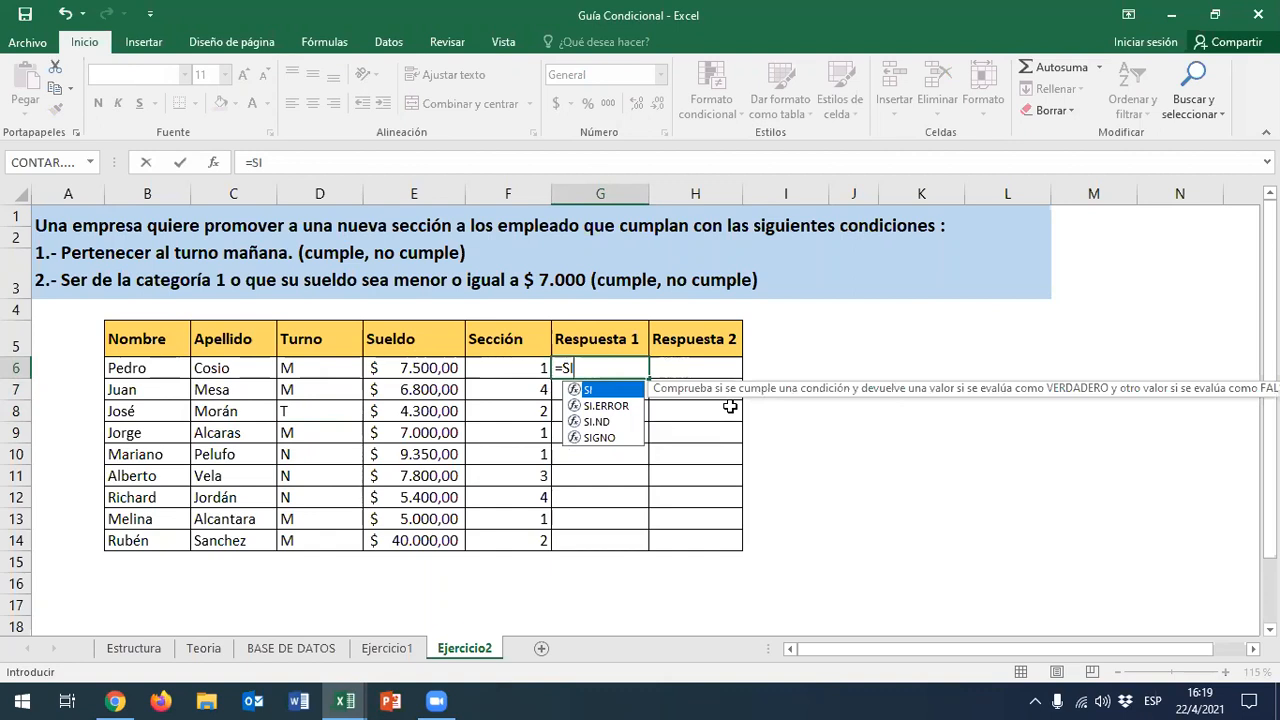
type("(")
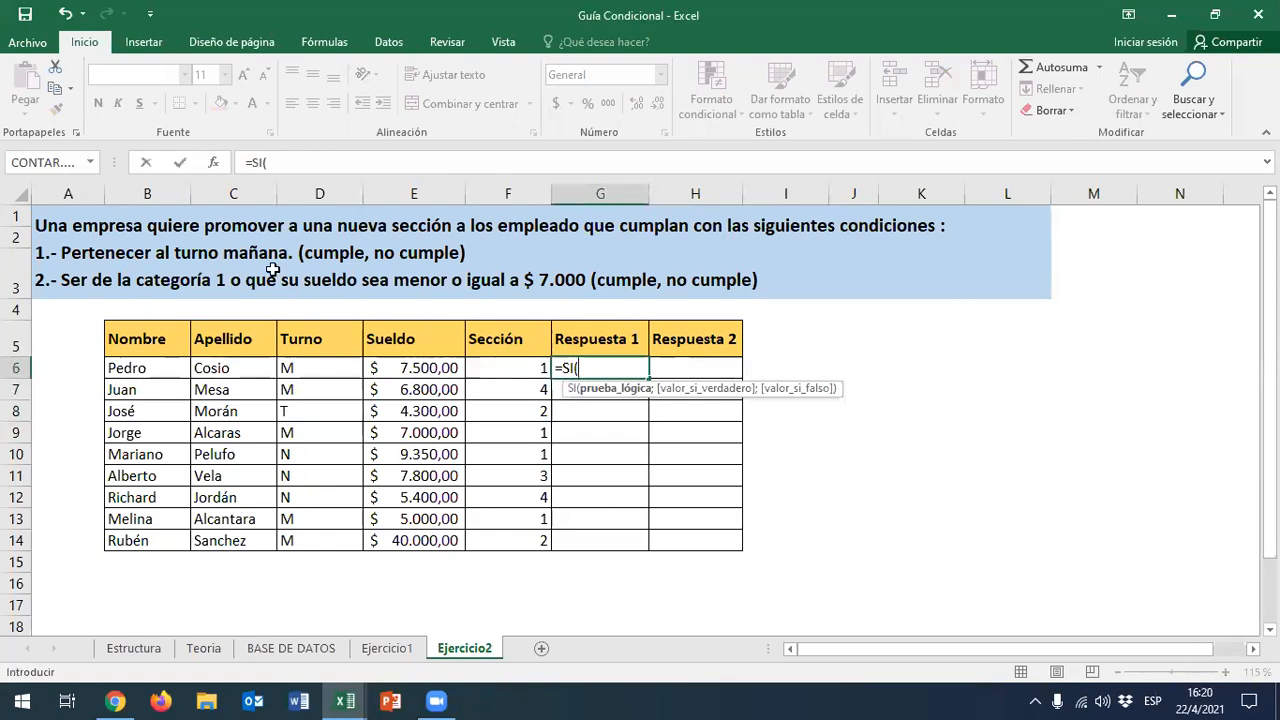
left_click(308, 367)
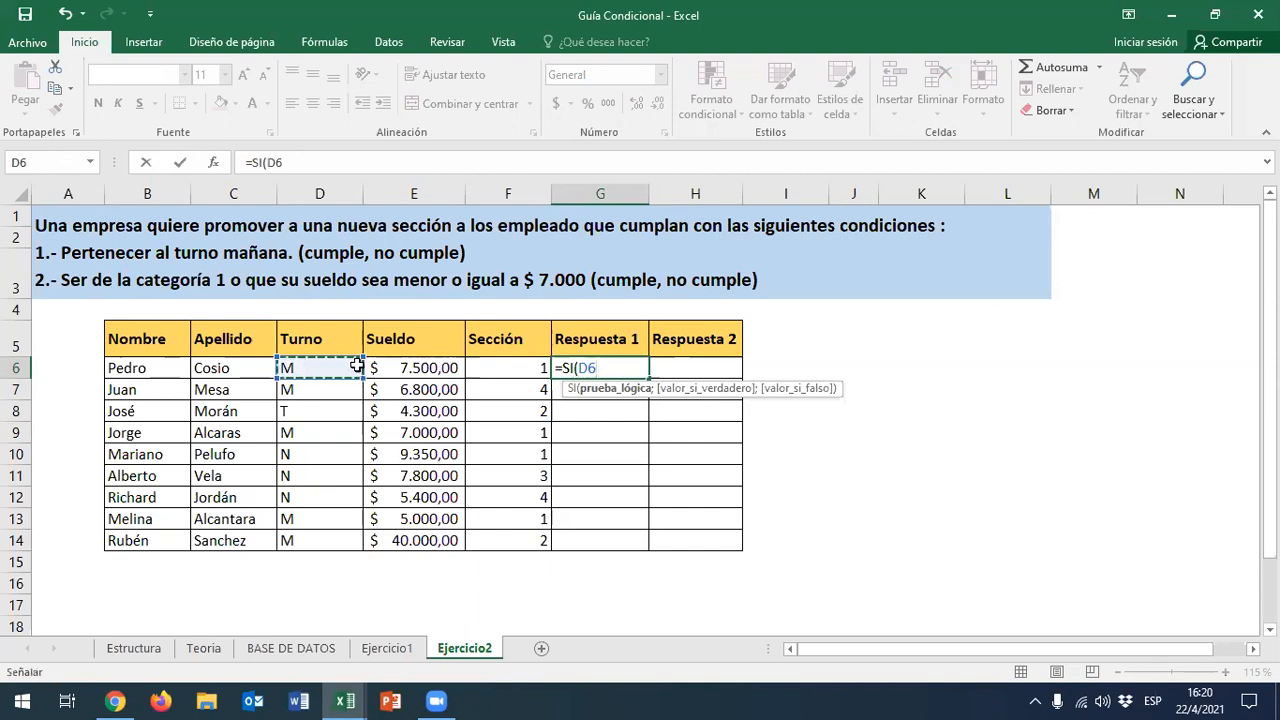
type("=")
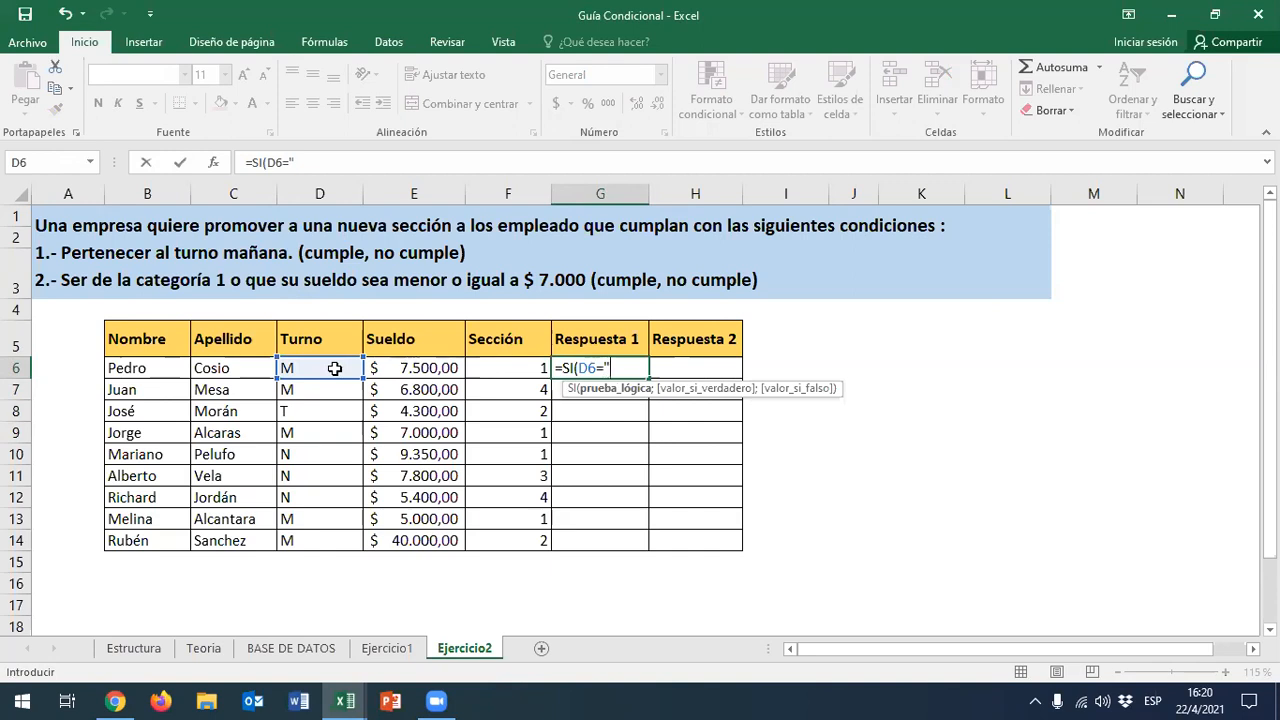
key("BackSpace")
key("BackSpace")
key("BackSpace")
type("M")
type(";")
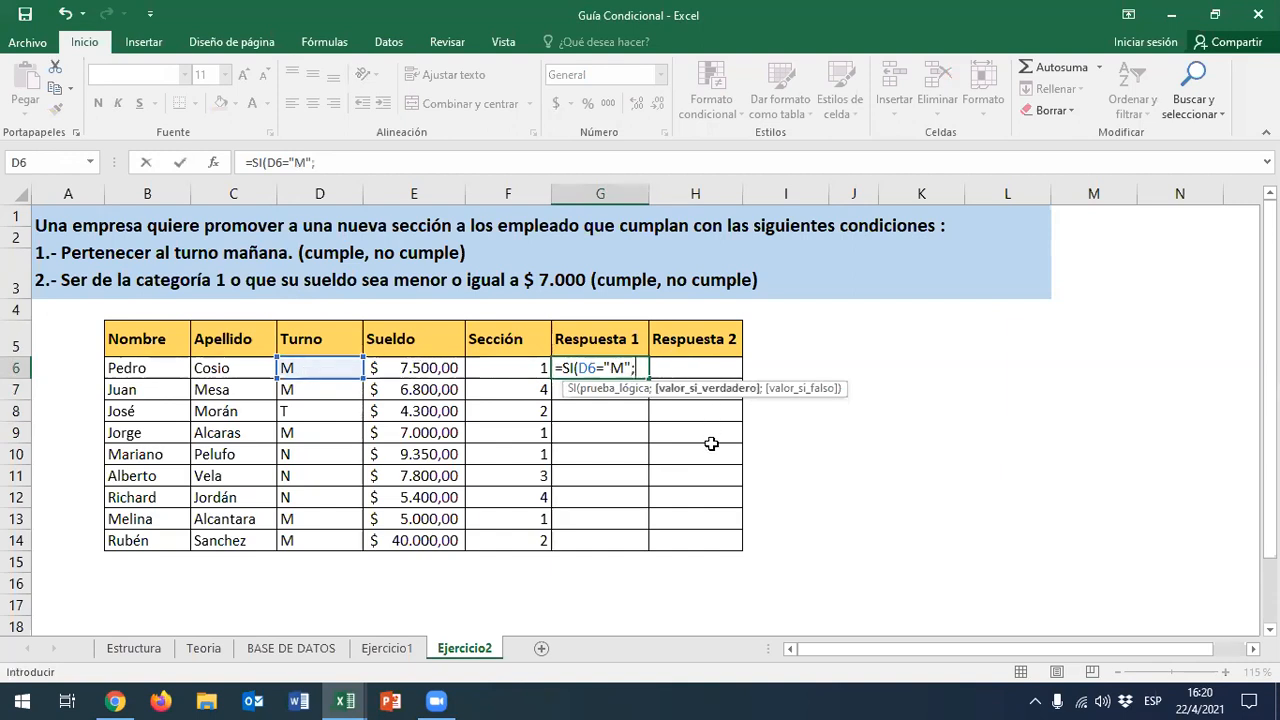
Add "Cumple" as the value if true in the G6 SI formula
type("\"")
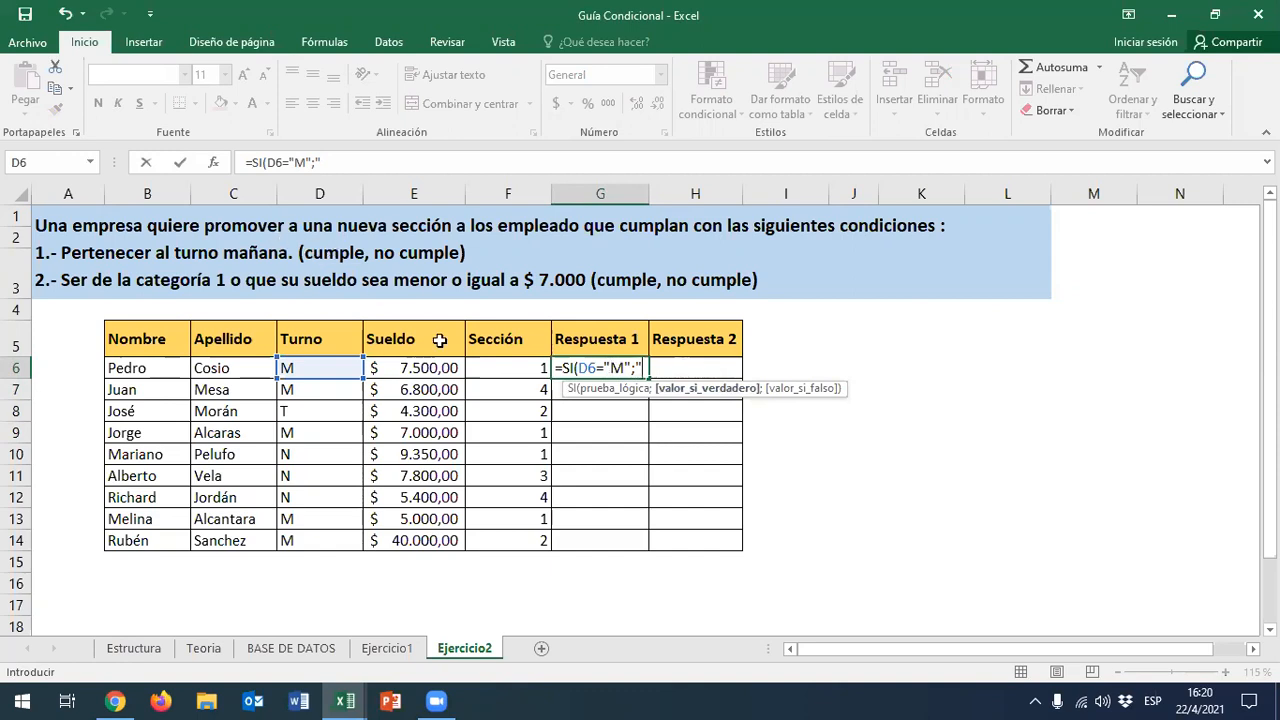
type("cUMPLE")
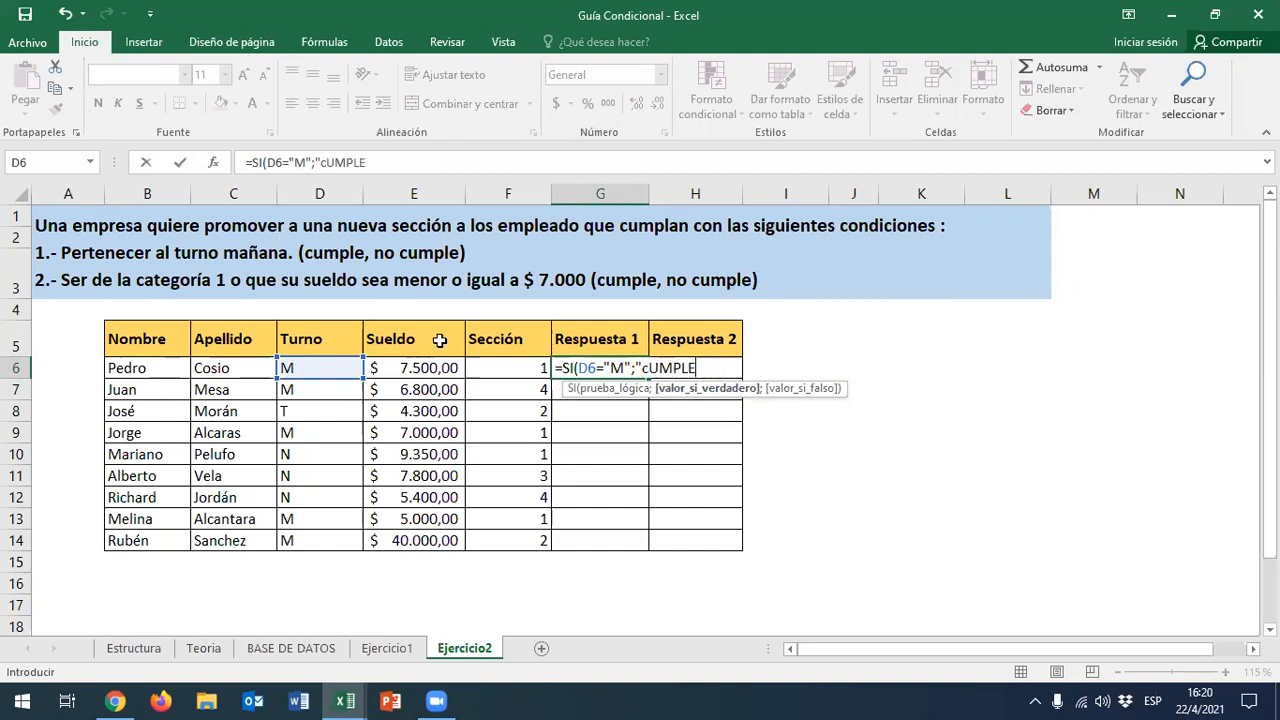
key("BackSpace")
key("BackSpace")
key("BackSpace")
key("BackSpace")
key("BackSpace")
key("BackSpace")
type("Cumple")
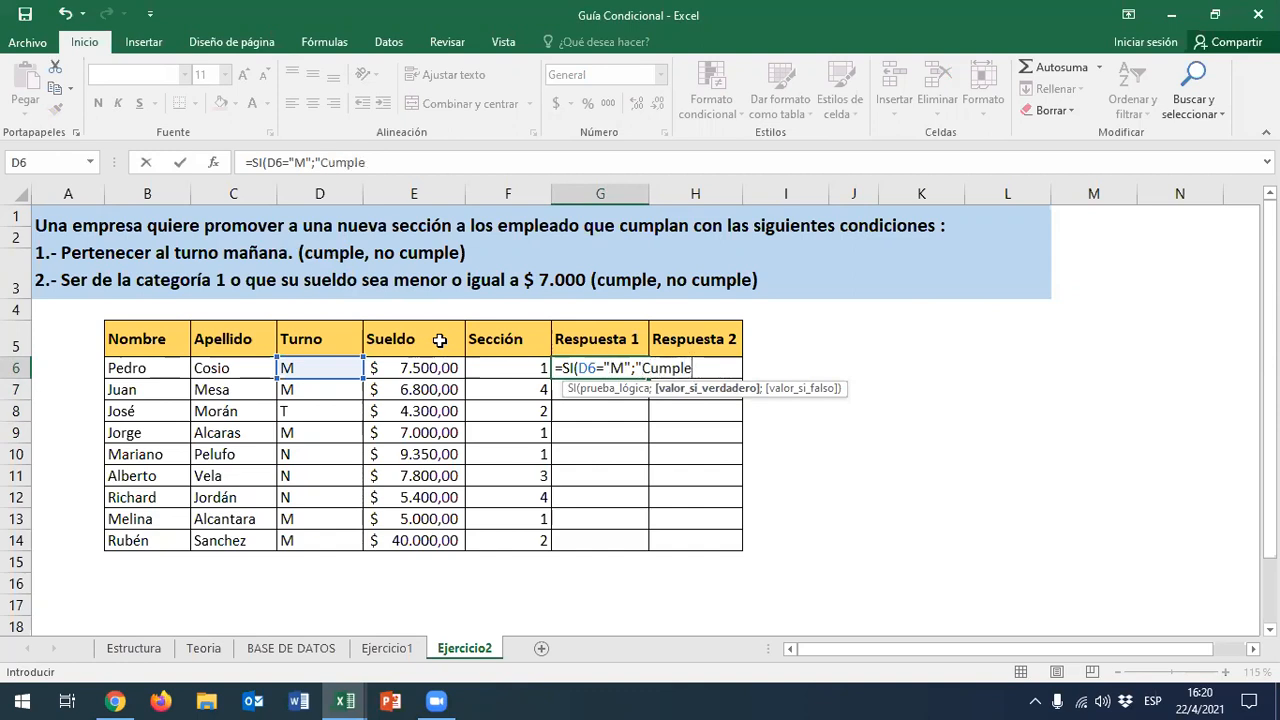
type("\";")
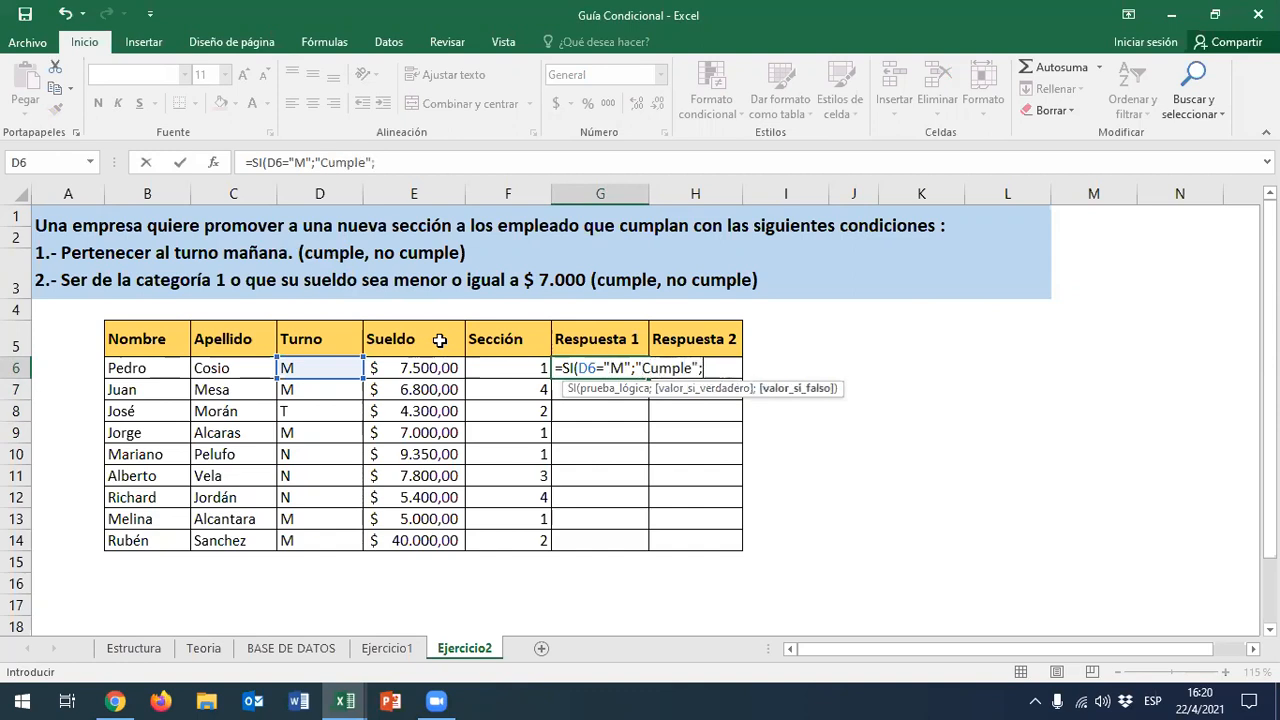
Complete the G6 formula with "No cumple" as the value if false and enter it
type("\"No cum")
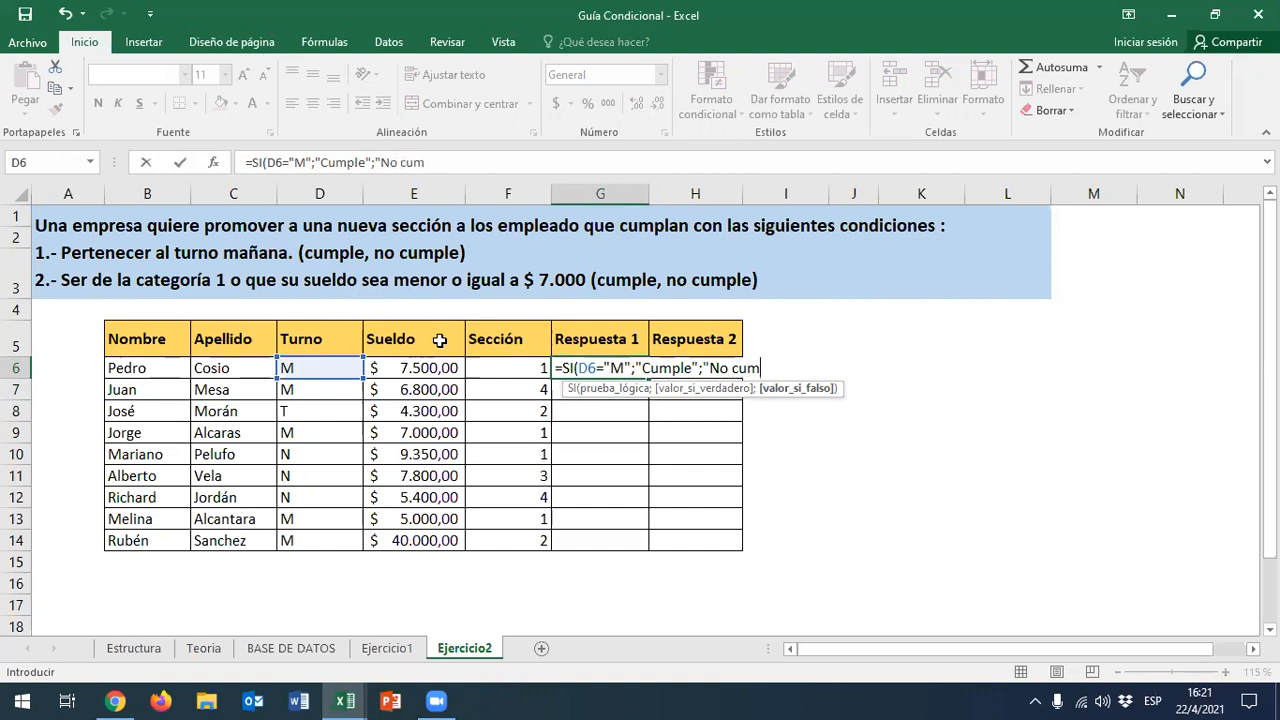
type("ple")
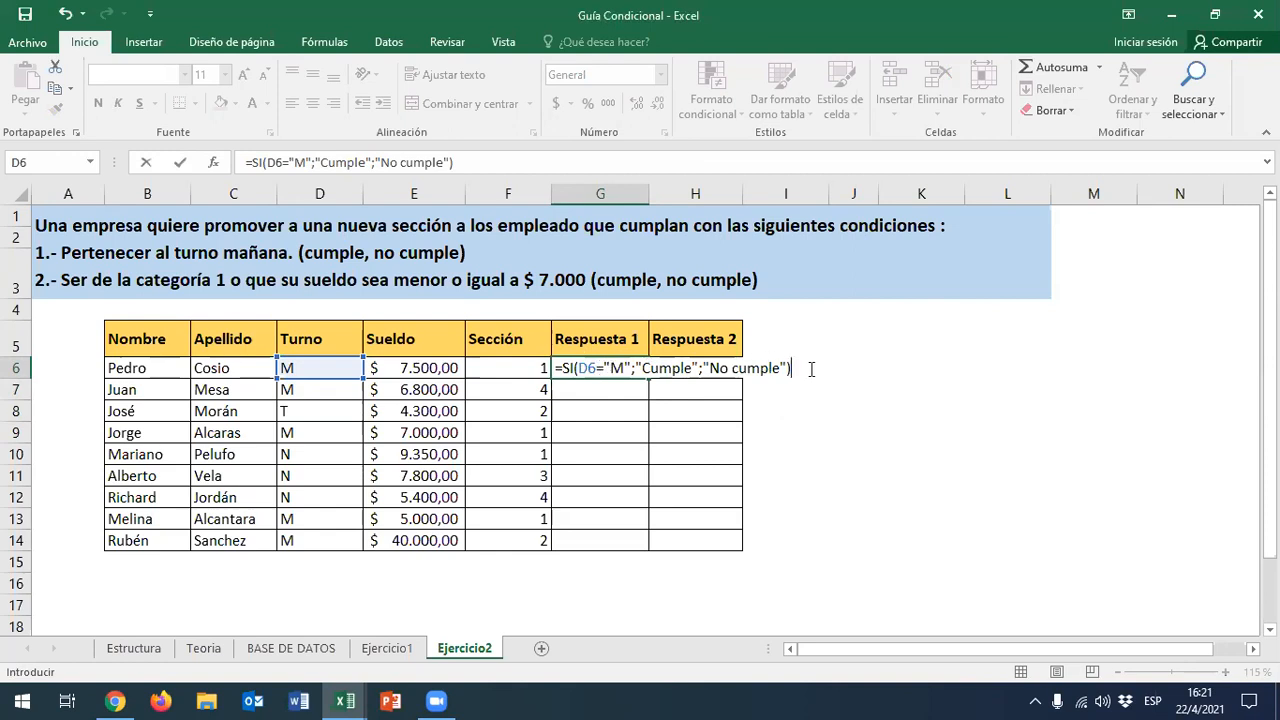
key("Return")
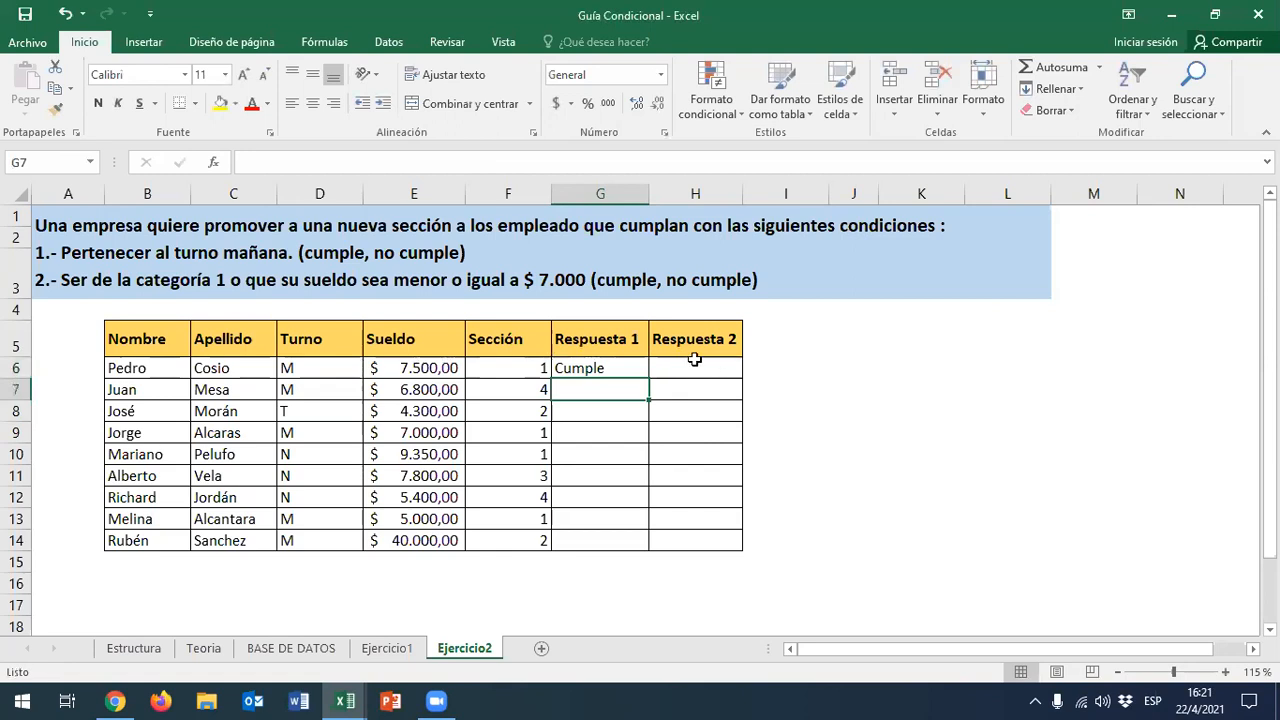
Fill the Respuesta 1 formula from G6 down to G14
left_click(626, 360)
left_click_drag(648, 379, 638, 542)
left_click(836, 449)
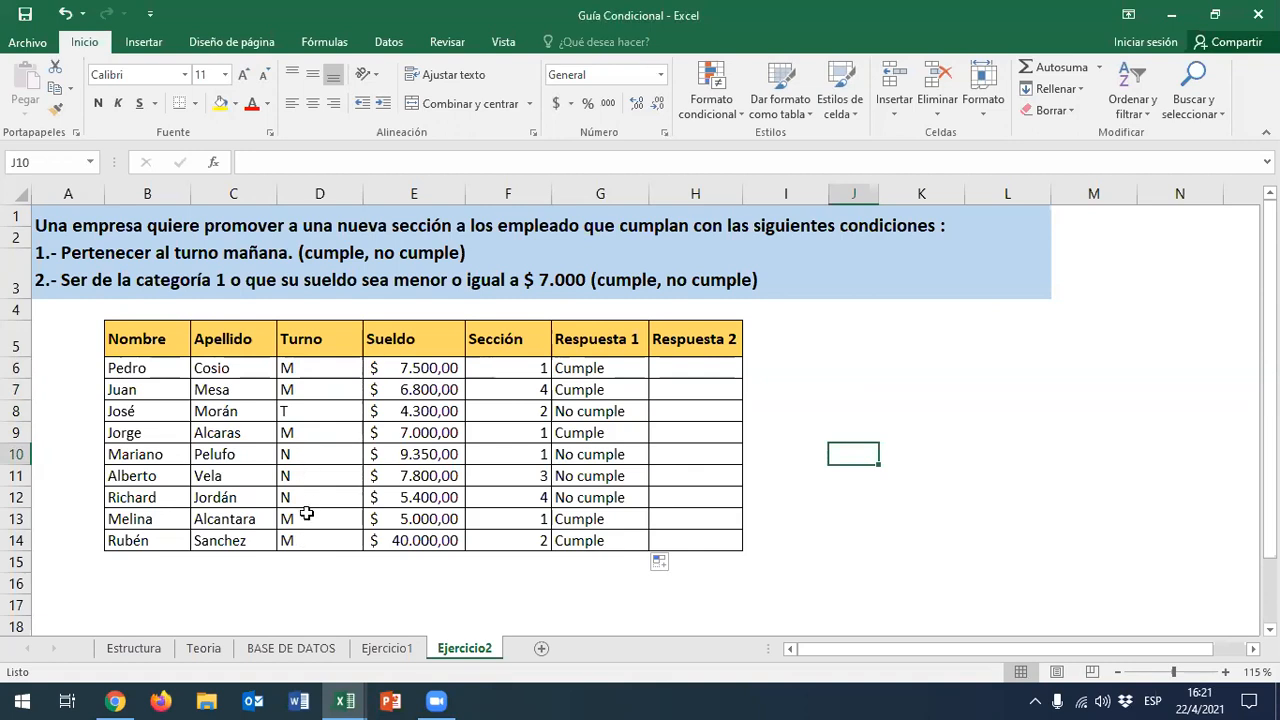
Change the Turno code in D6 to T to test the Respuesta 1 formula
left_click(302, 373)
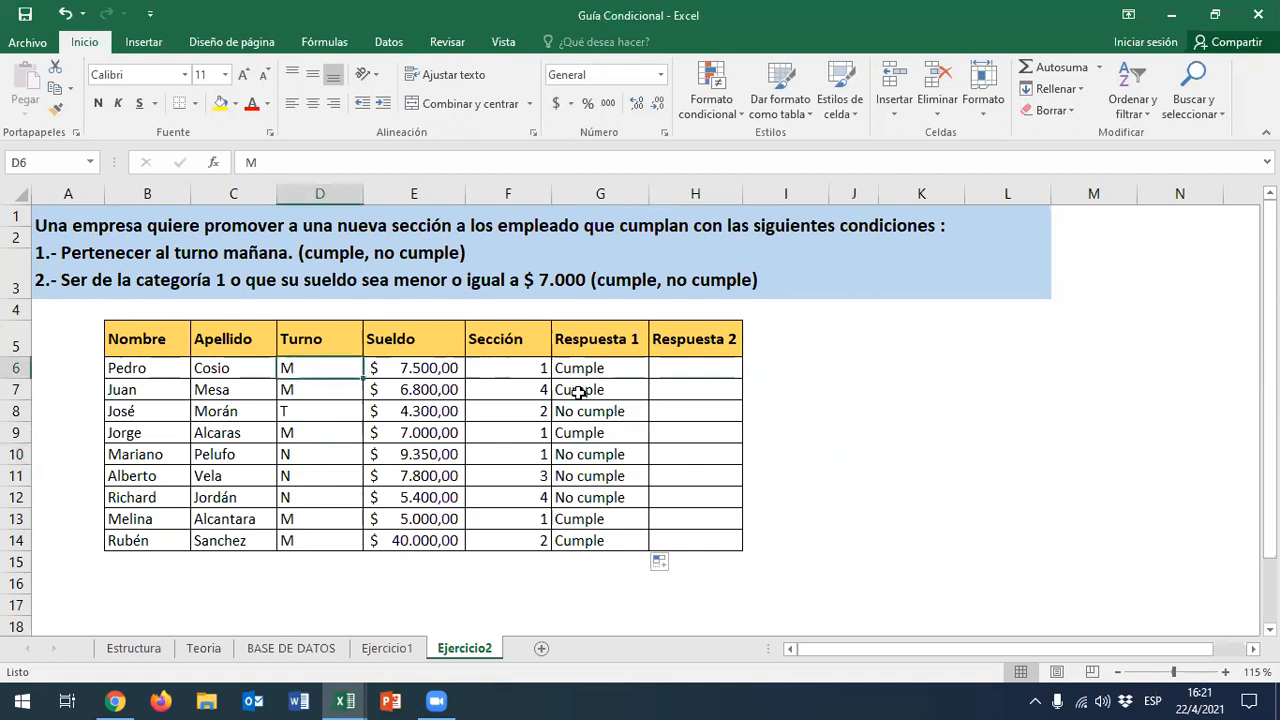
type("T")
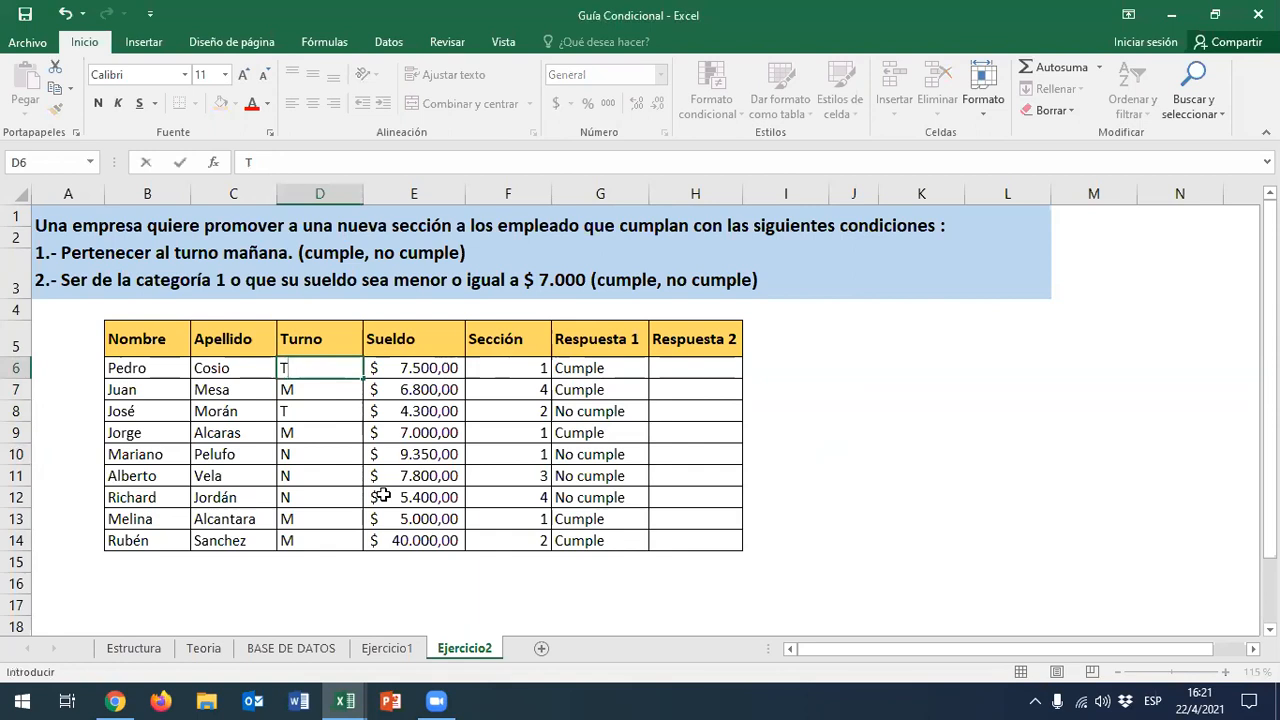
key("Return")
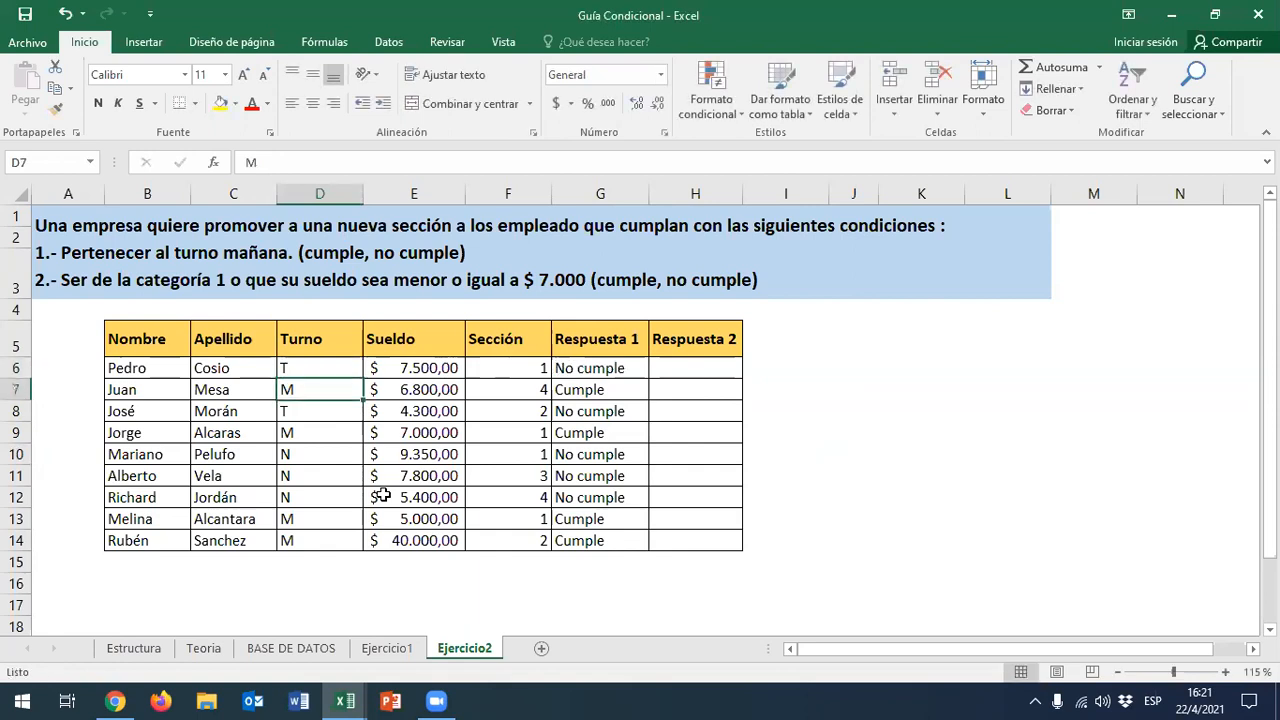
Review the SI formula in G6 and its reference to the Turno cell without changing it
left_click(597, 368)
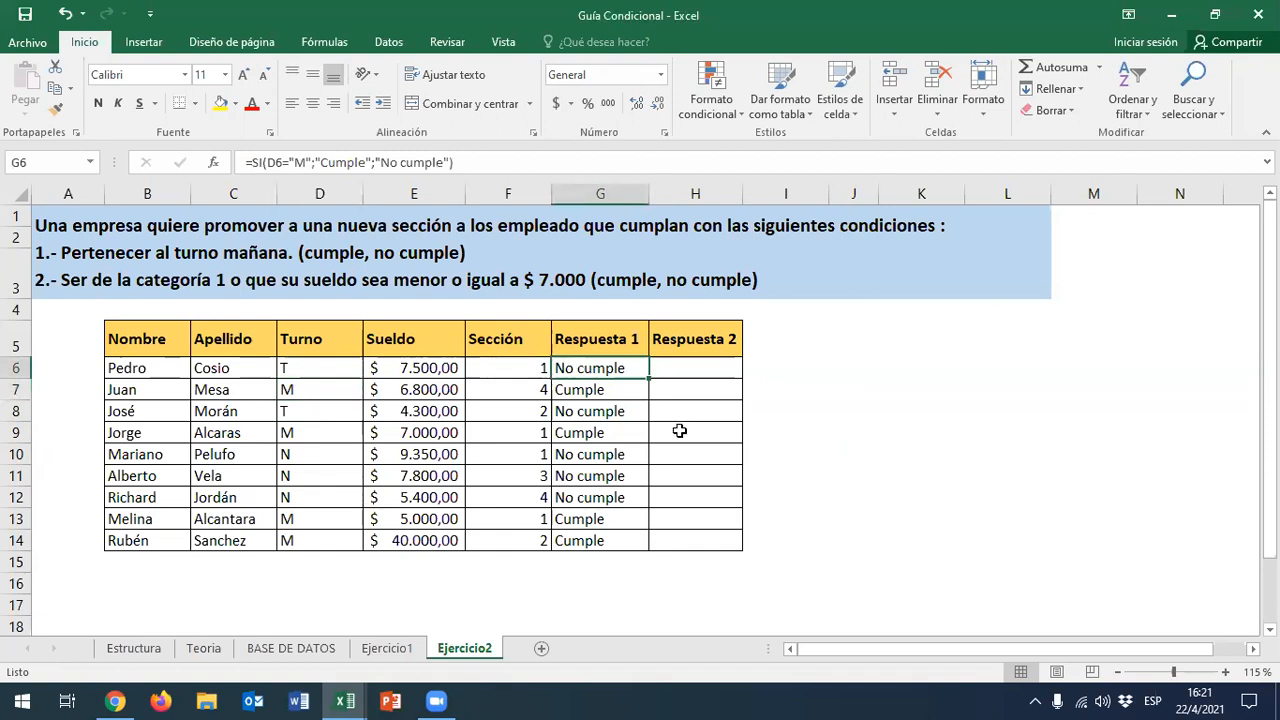
double_click(620, 366)
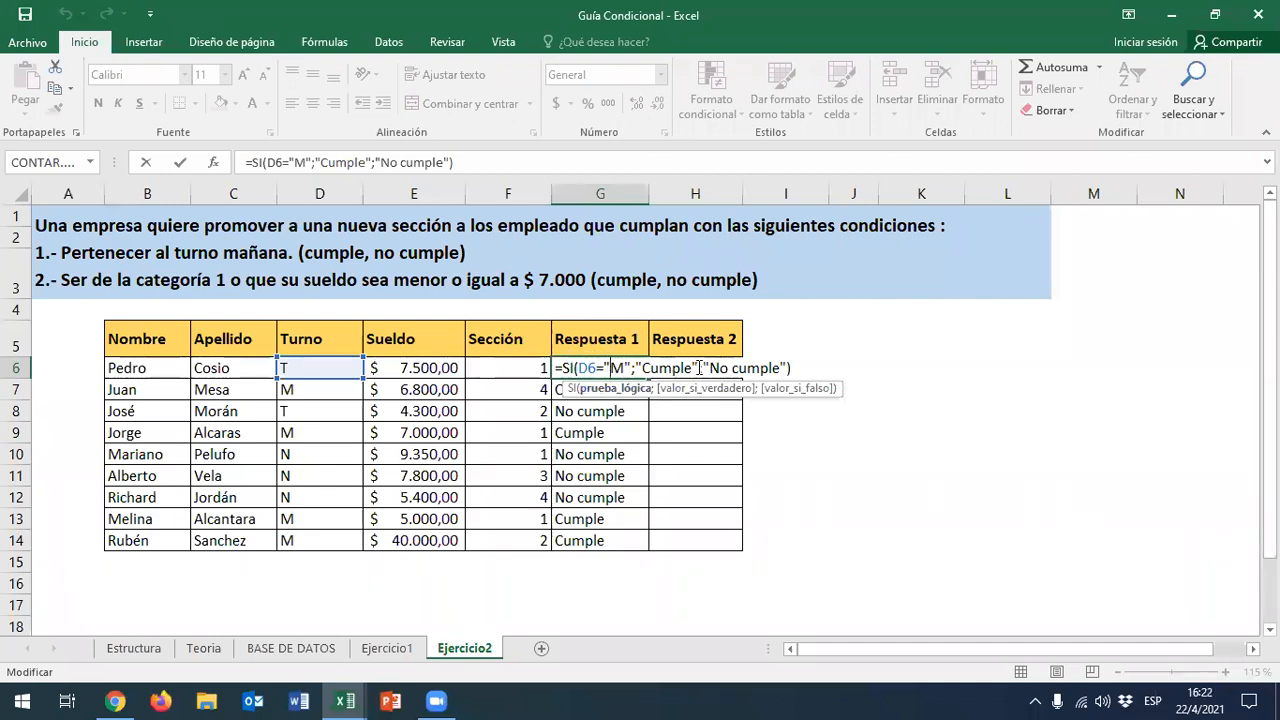
key("Escape")
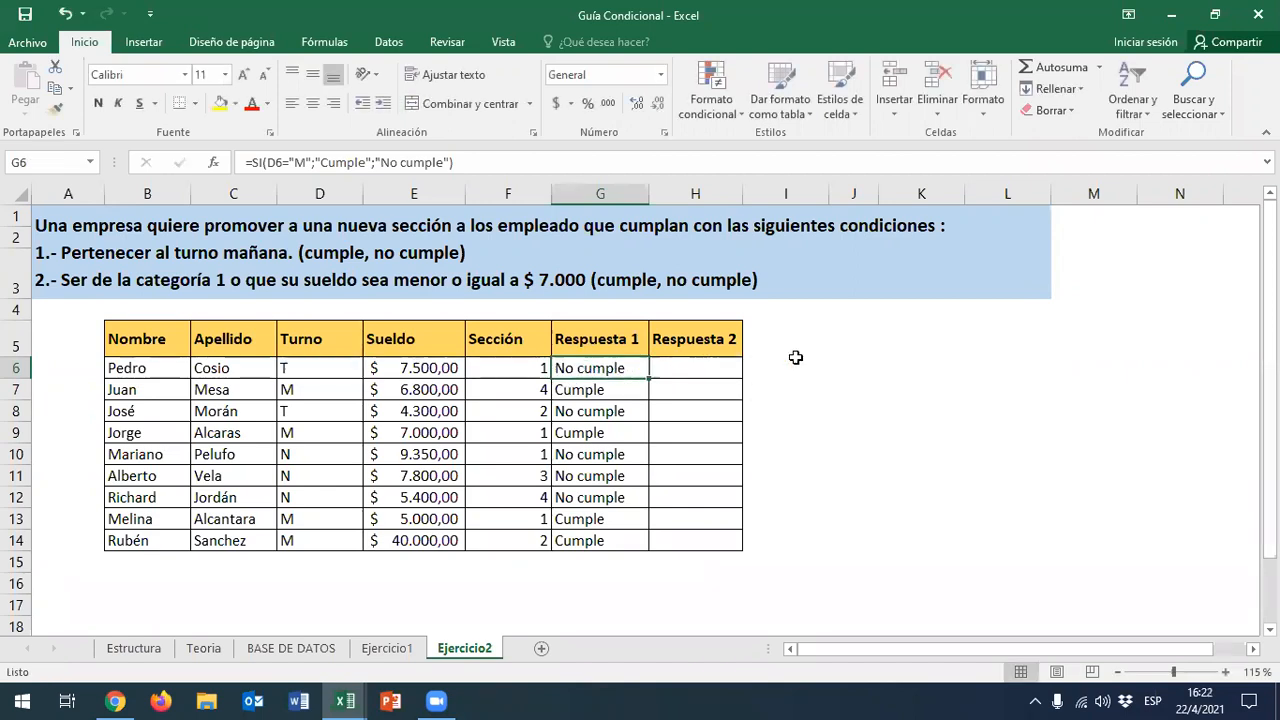
Examine the second condition in the problem statement against the Sección and Sueldo columns
left_click(694, 370)
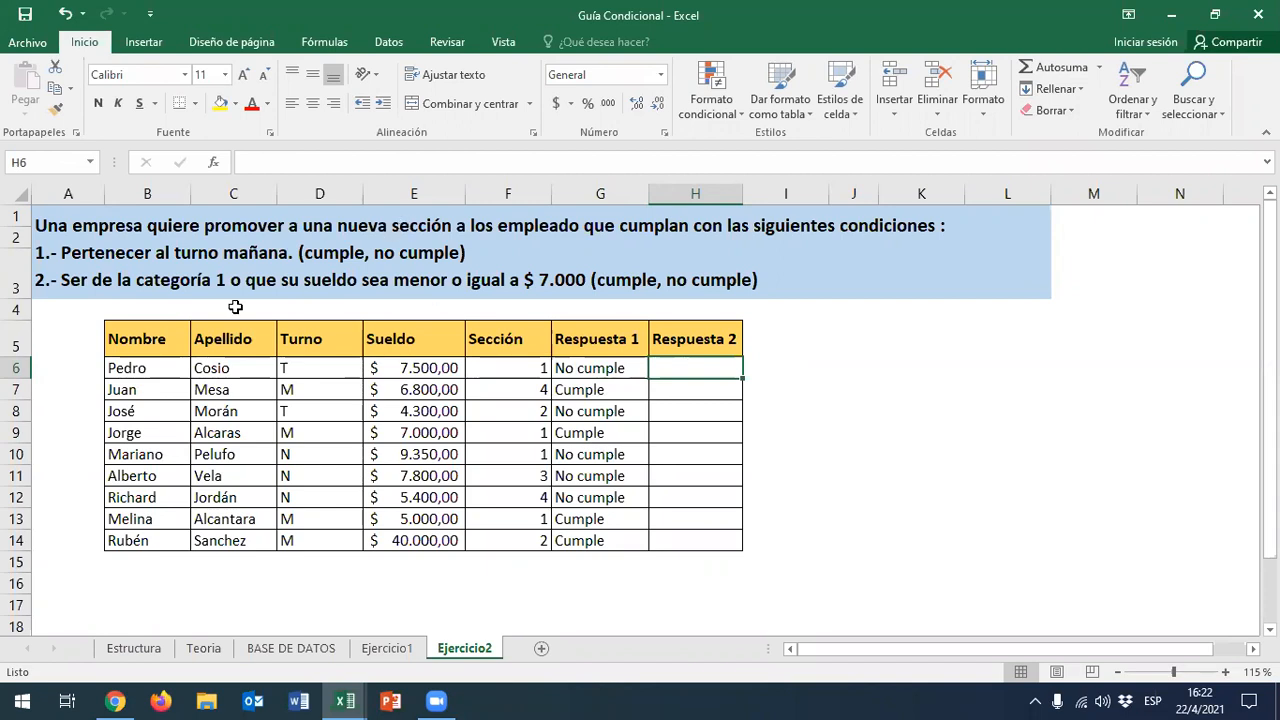
left_click(119, 273)
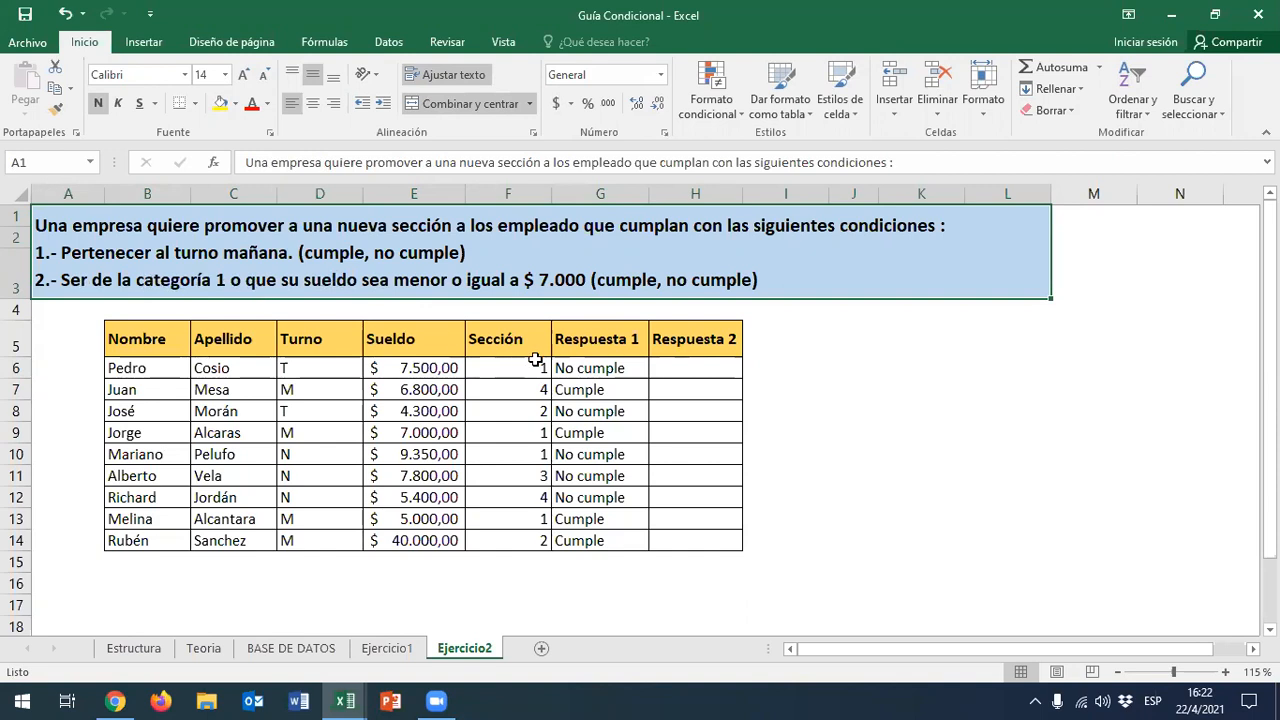
left_click(822, 397)
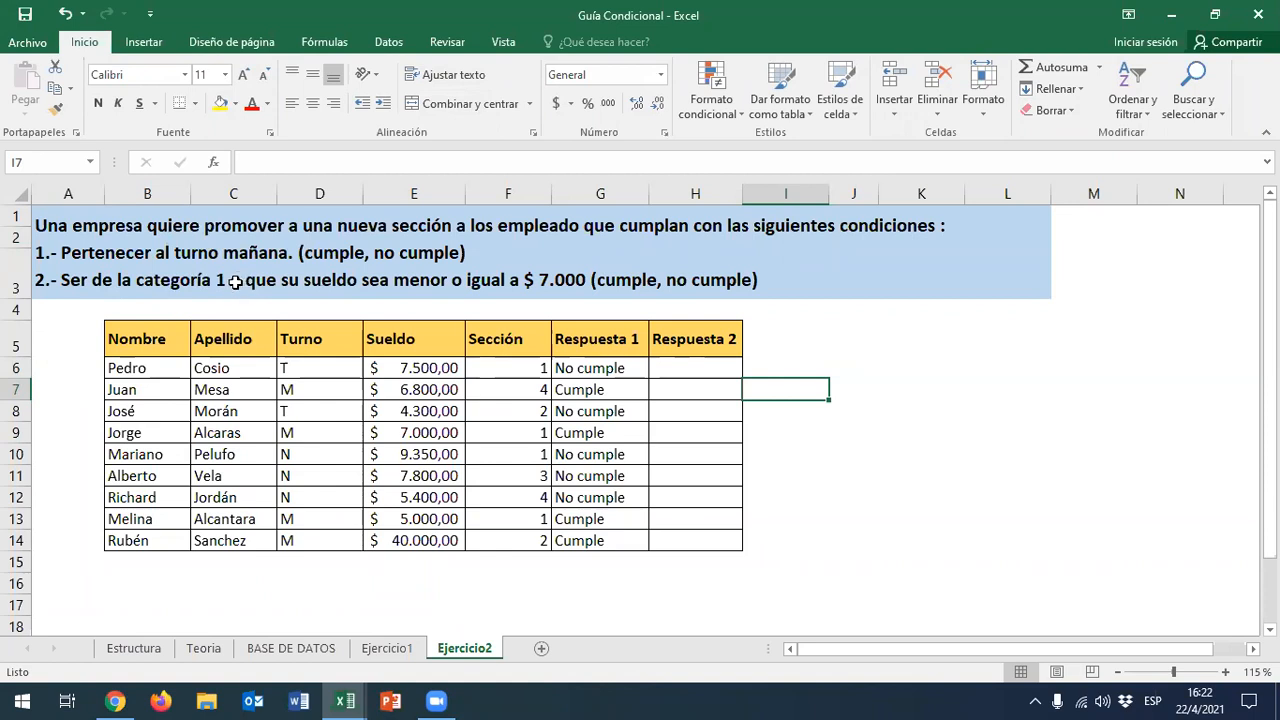
Start a SI formula in H6 under Respuesta 2 with a nested O function as its logical test
left_click(720, 369)
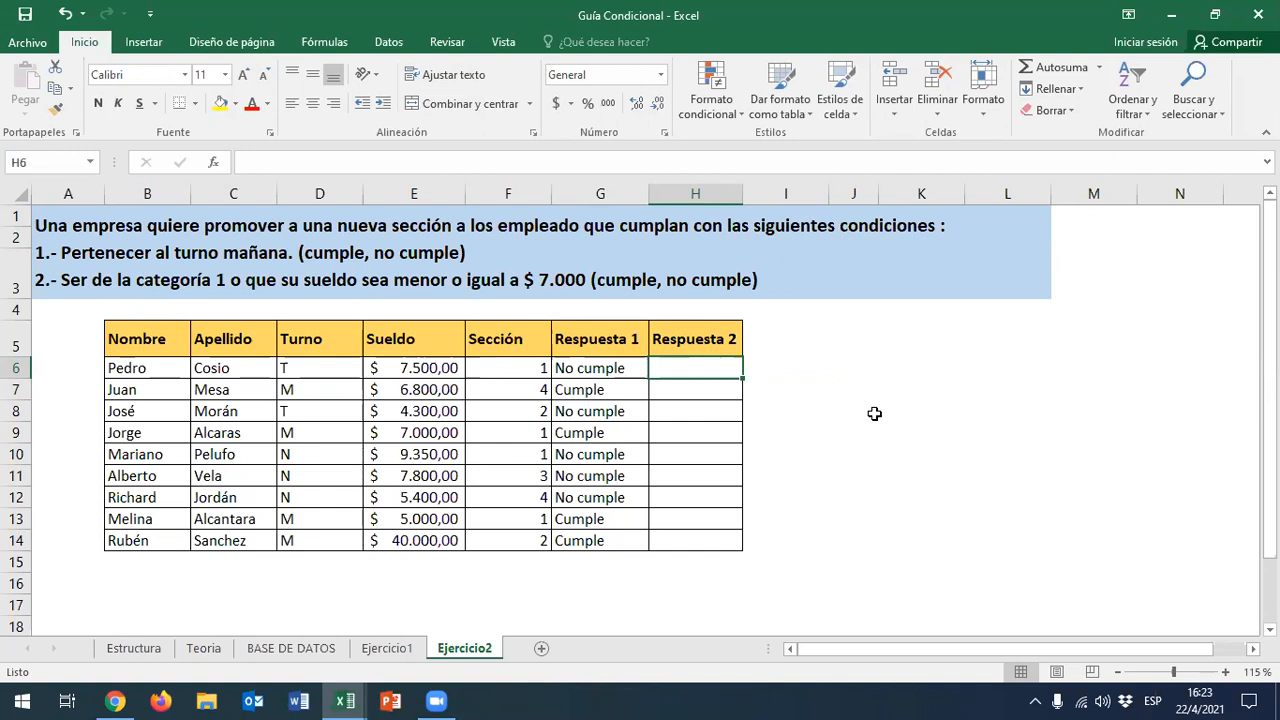
type("=")
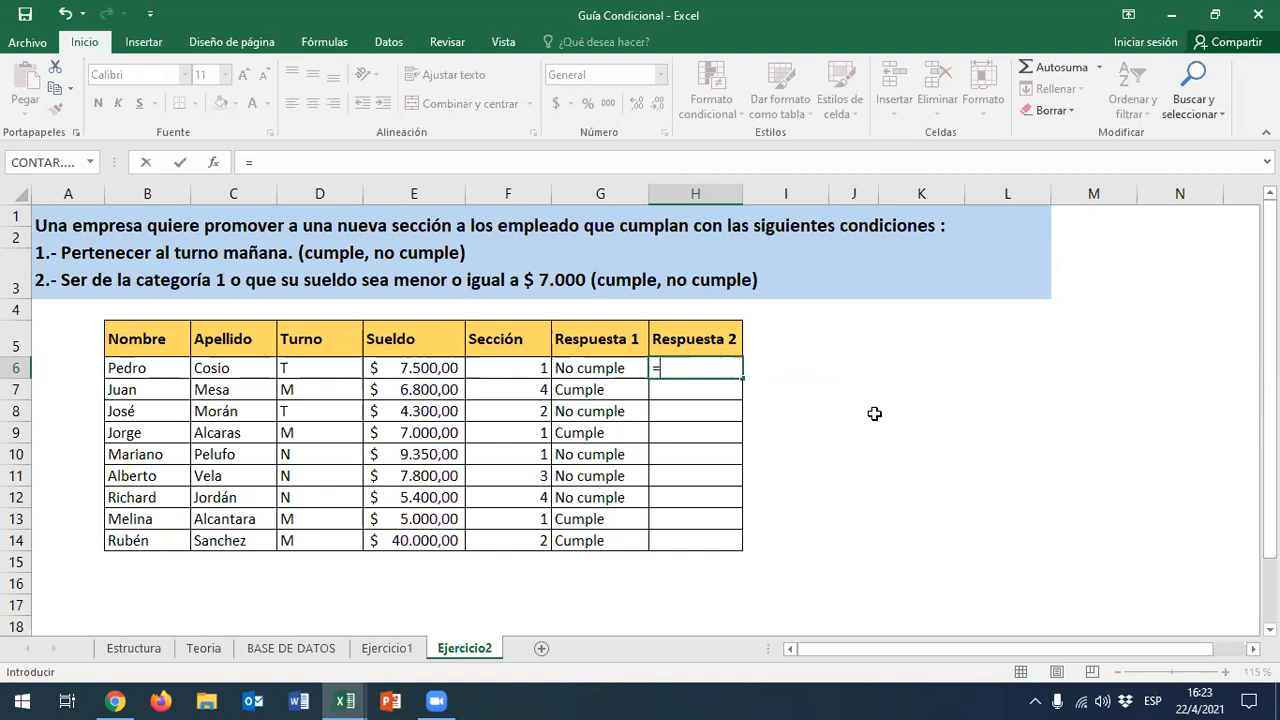
type("SI")
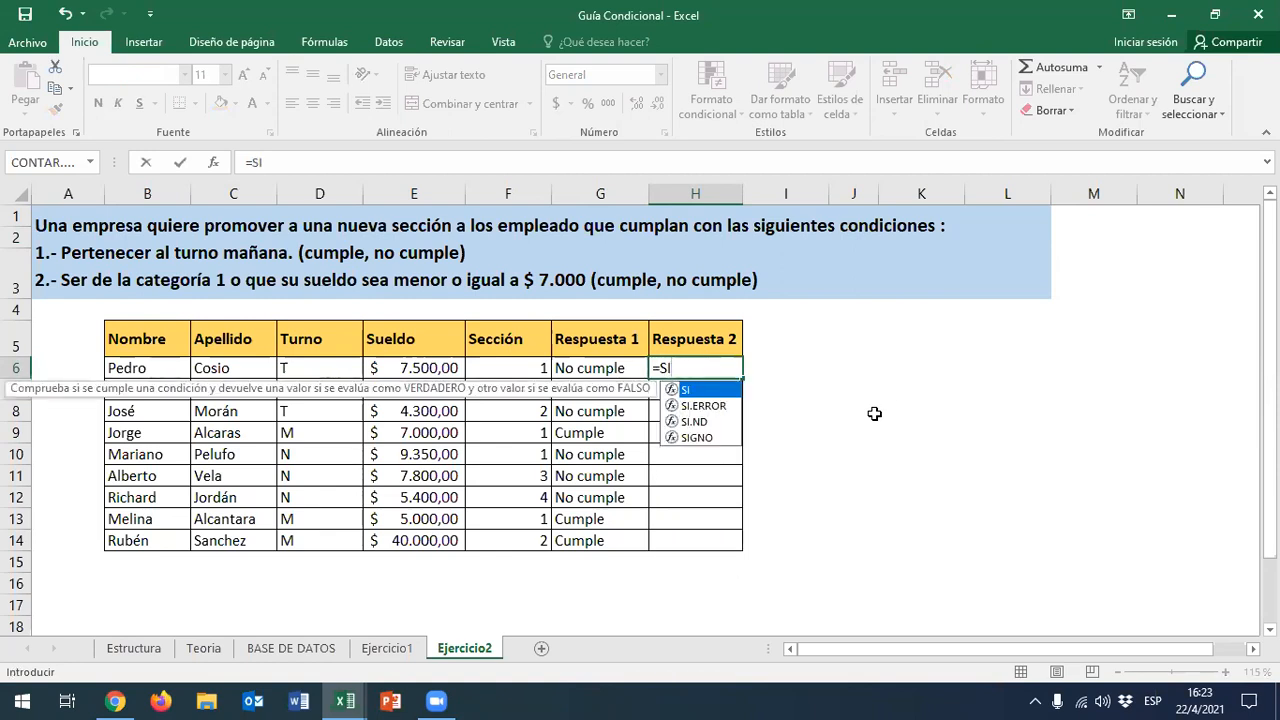
type("(")
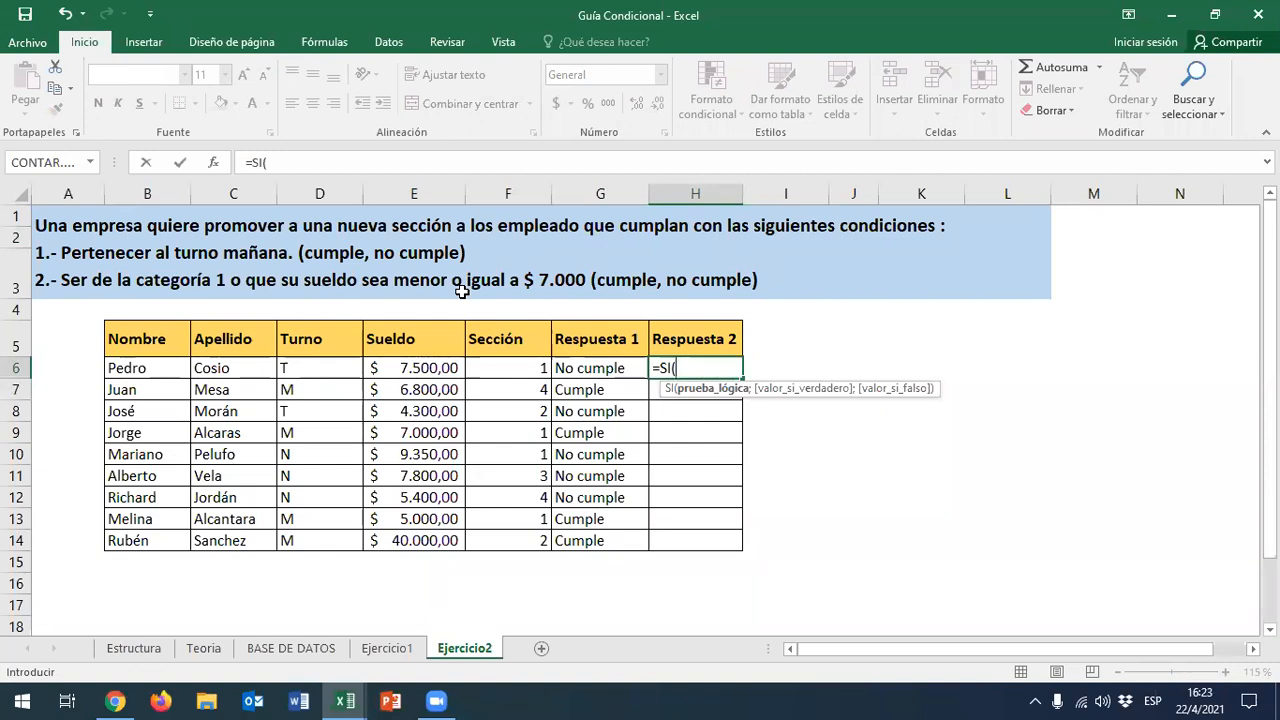
type("O")
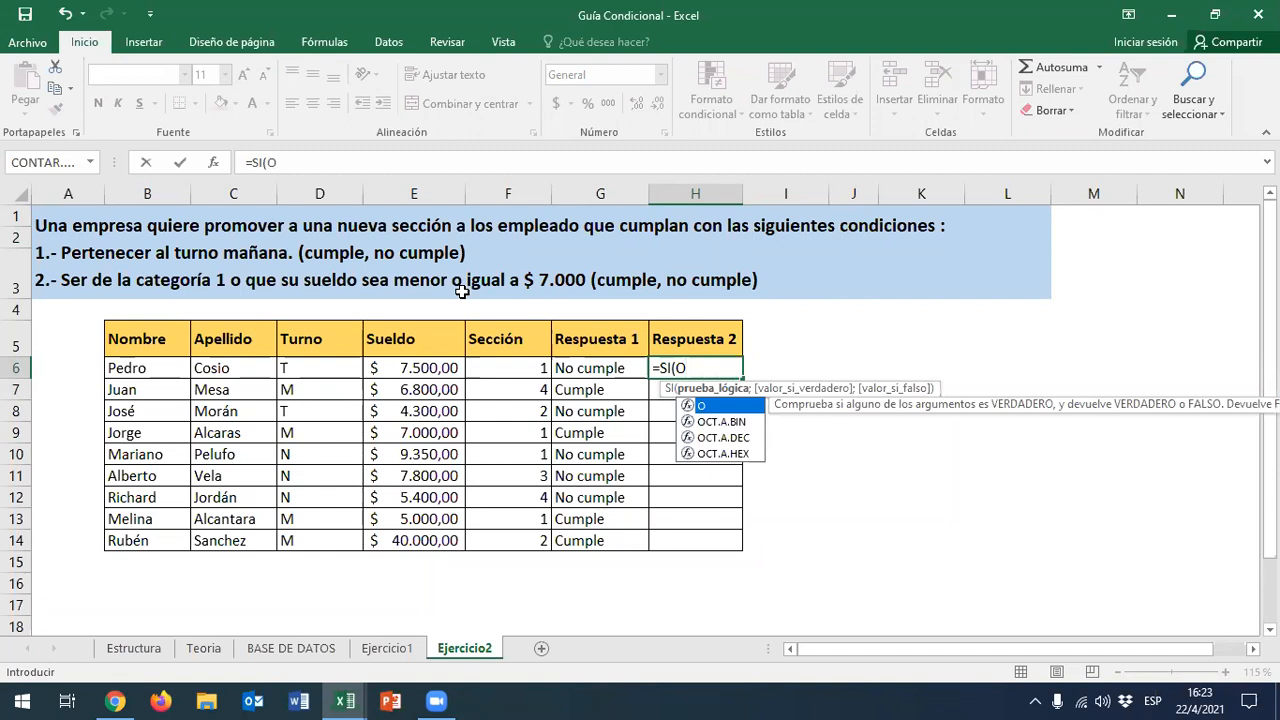
type("(")
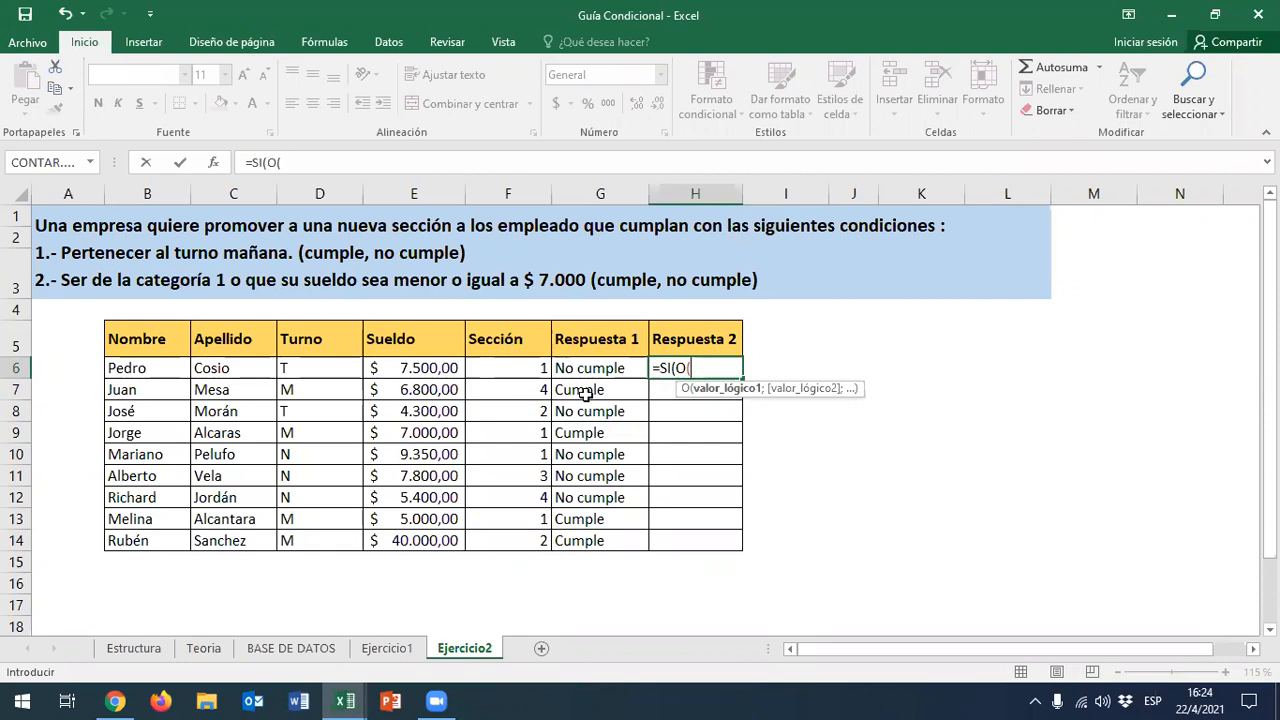
Give the O function in H6 the conditions F6=1 and E6<=7000, close it, and try to enter the formula
left_click(514, 370)
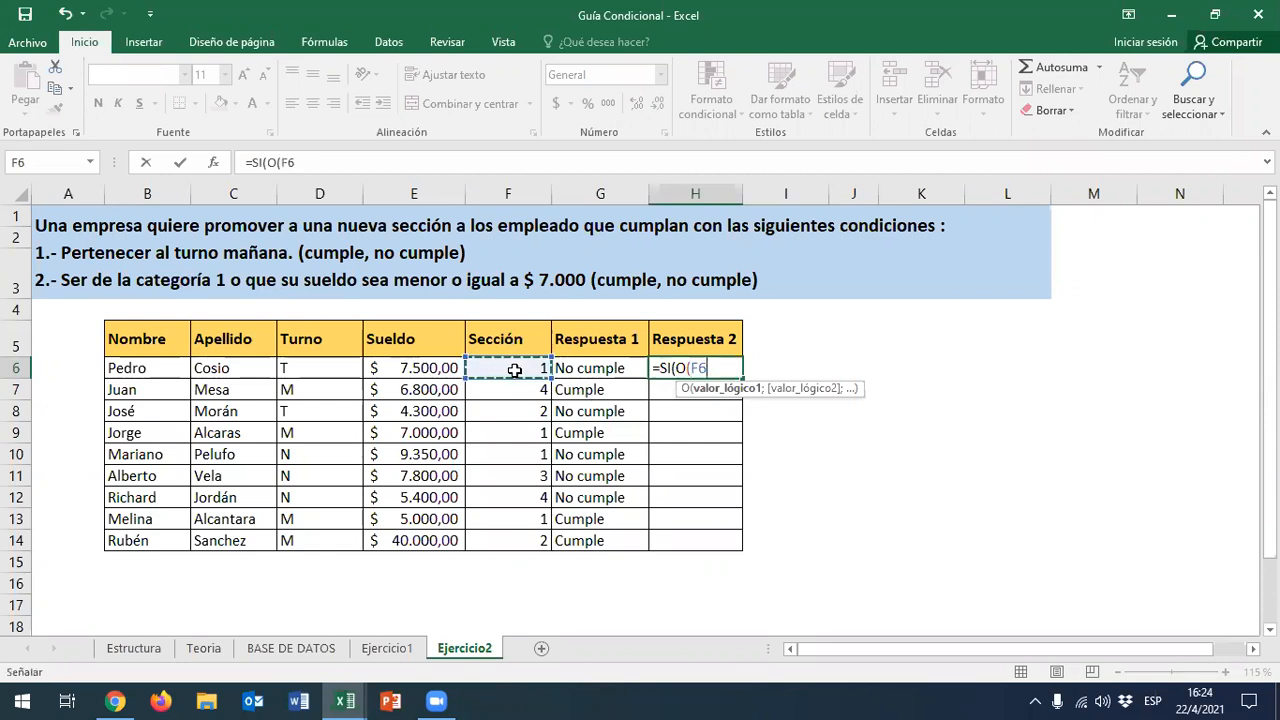
type("=1")
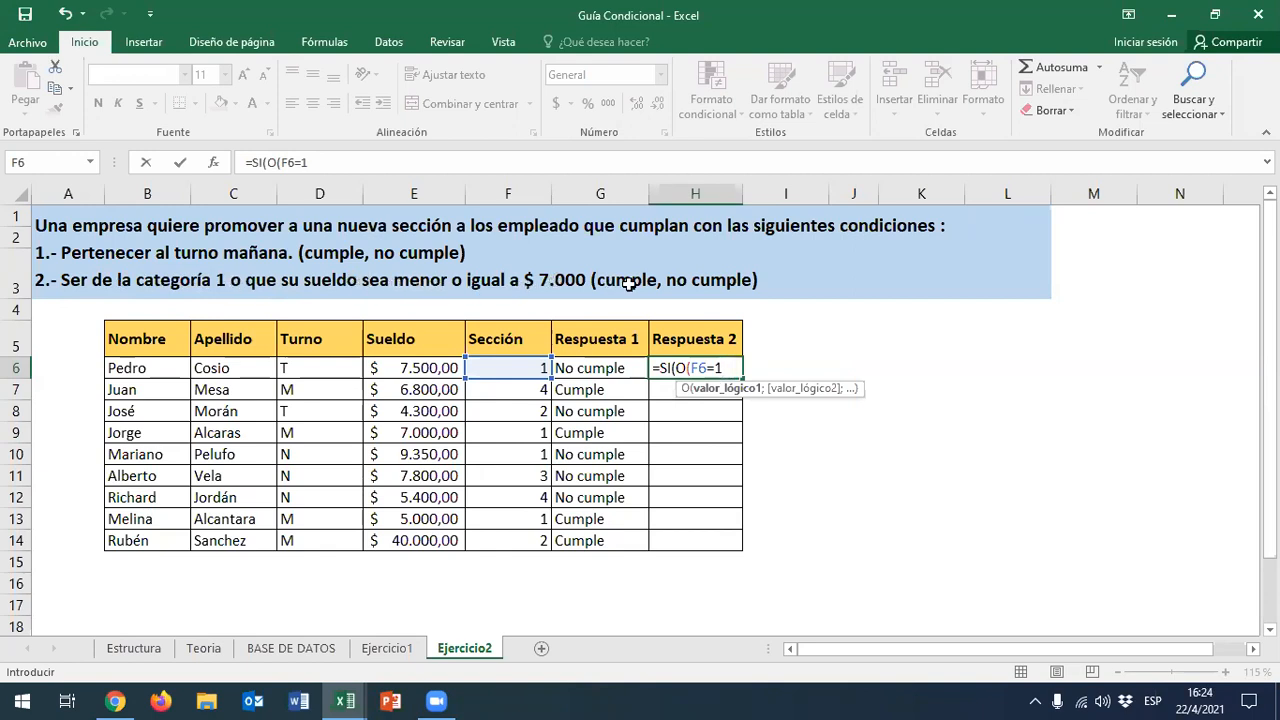
type(";")
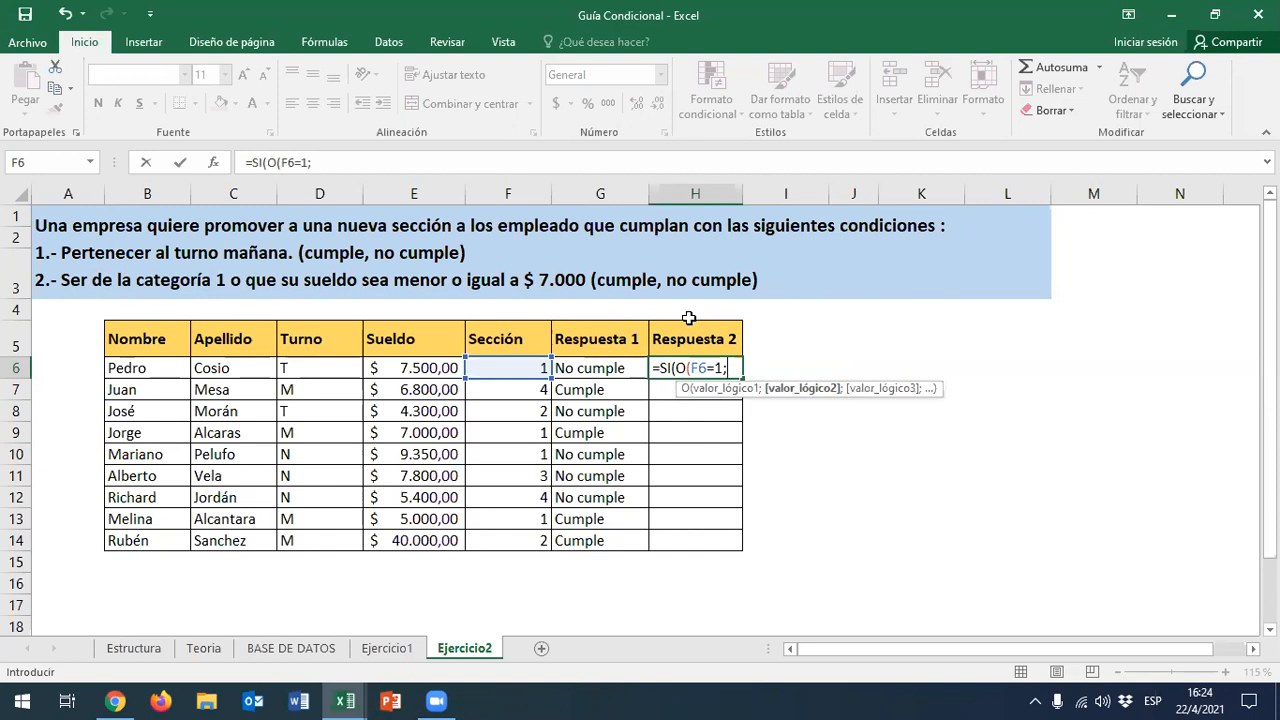
left_click(440, 371)
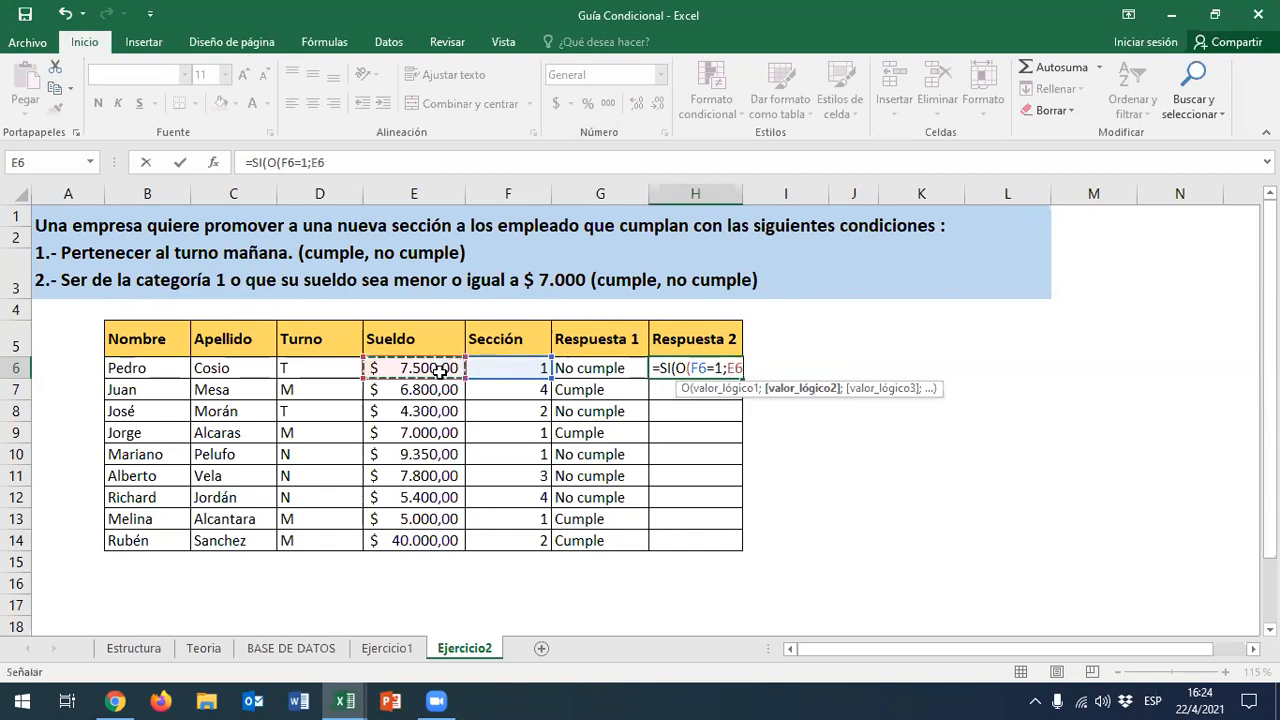
type(">")
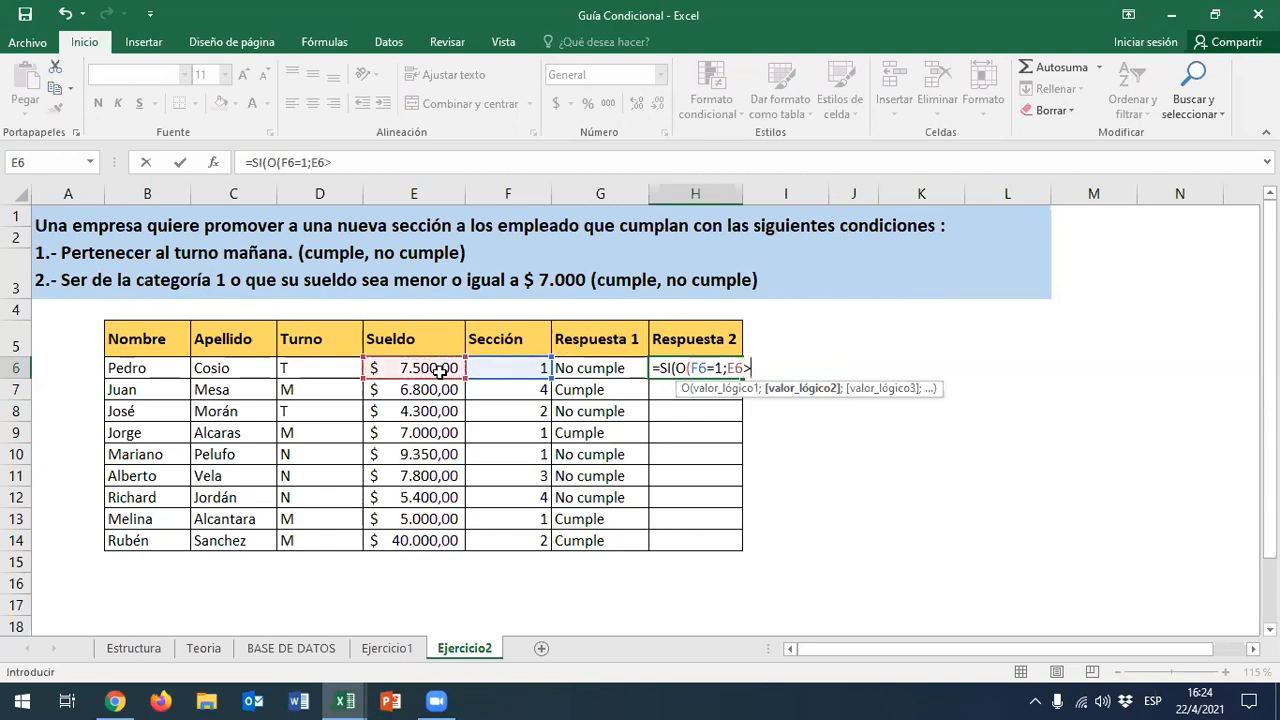
key("BackSpace")
type("<=7000)")
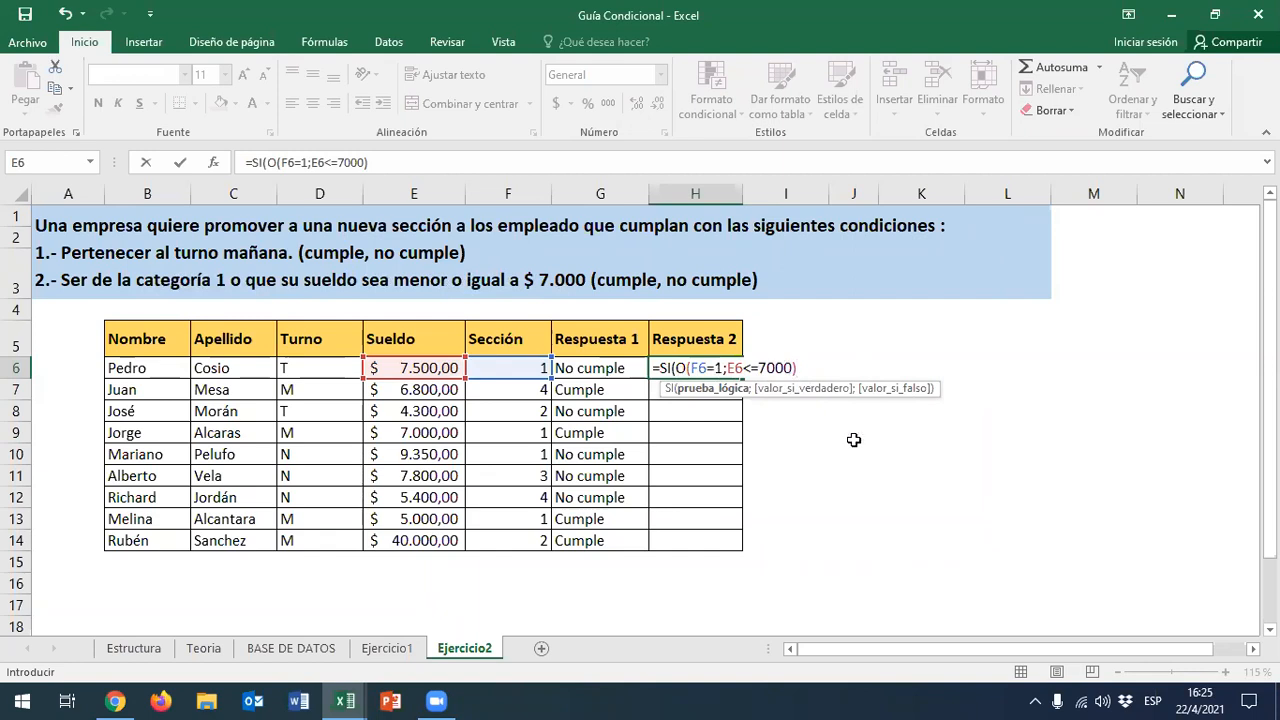
key("Return")
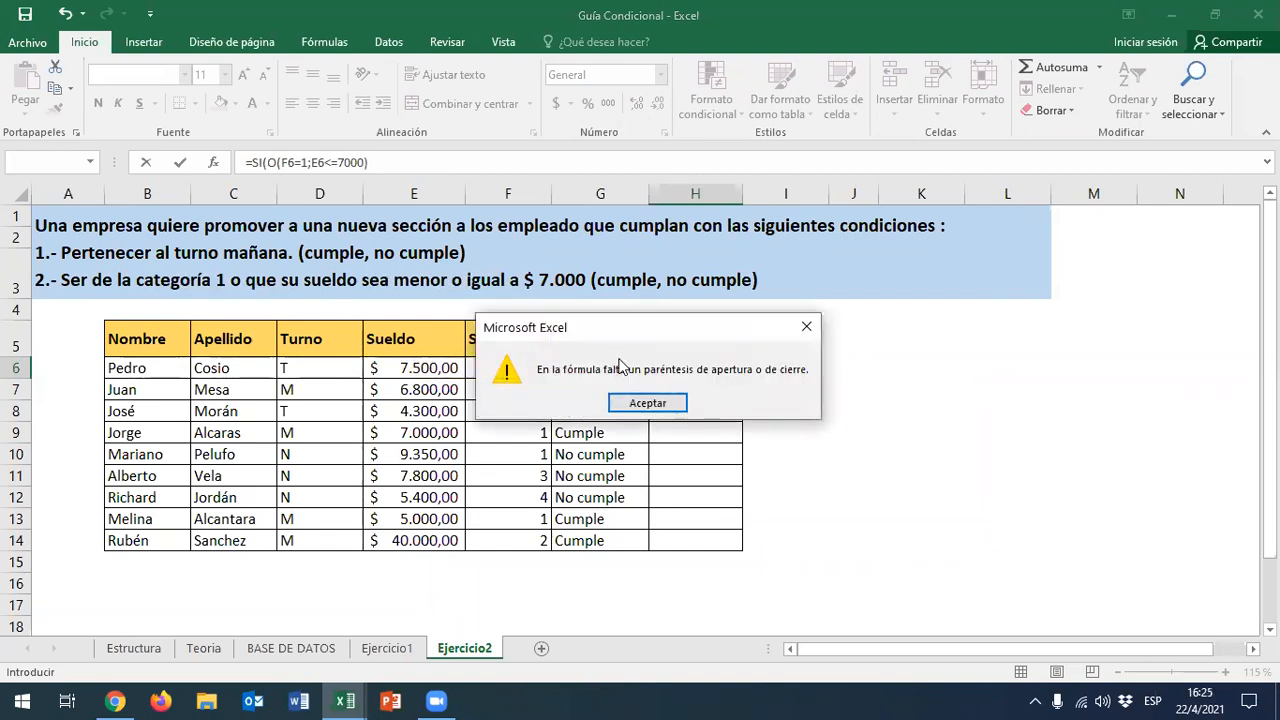
left_click(632, 400)
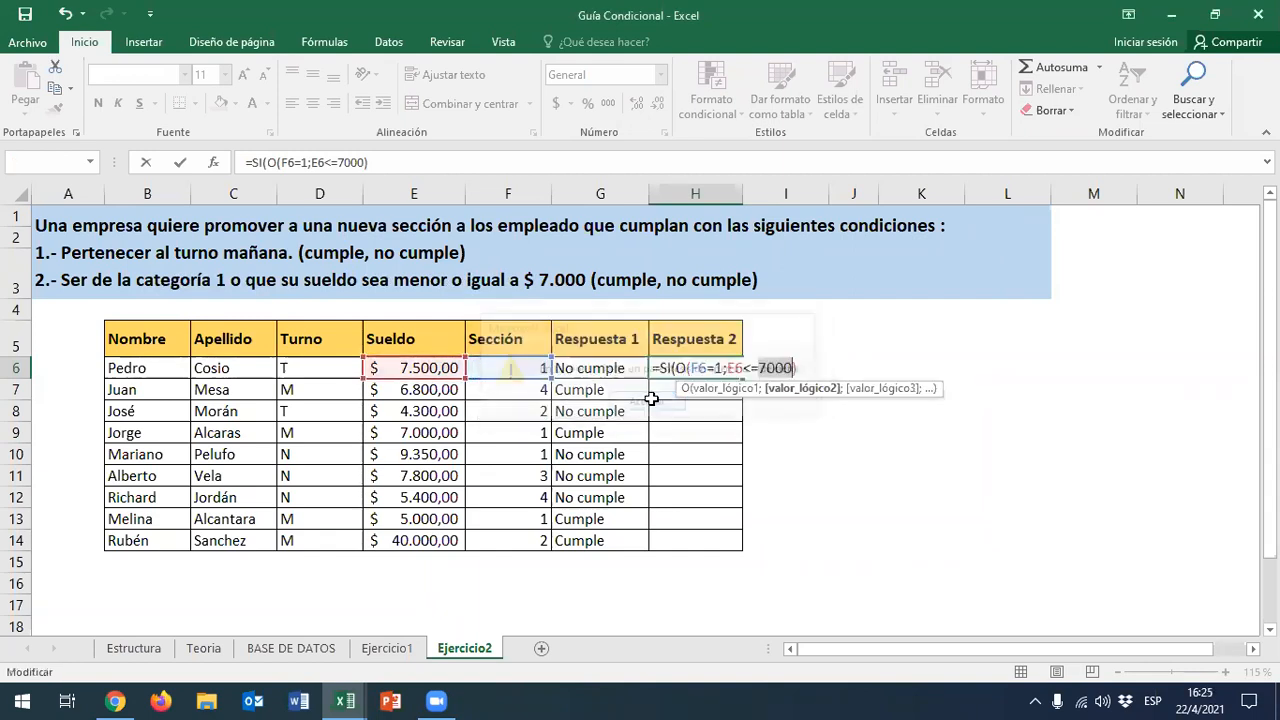
Continue the H6 formula after the O function with "Cumple" as the value if true
left_click(799, 368)
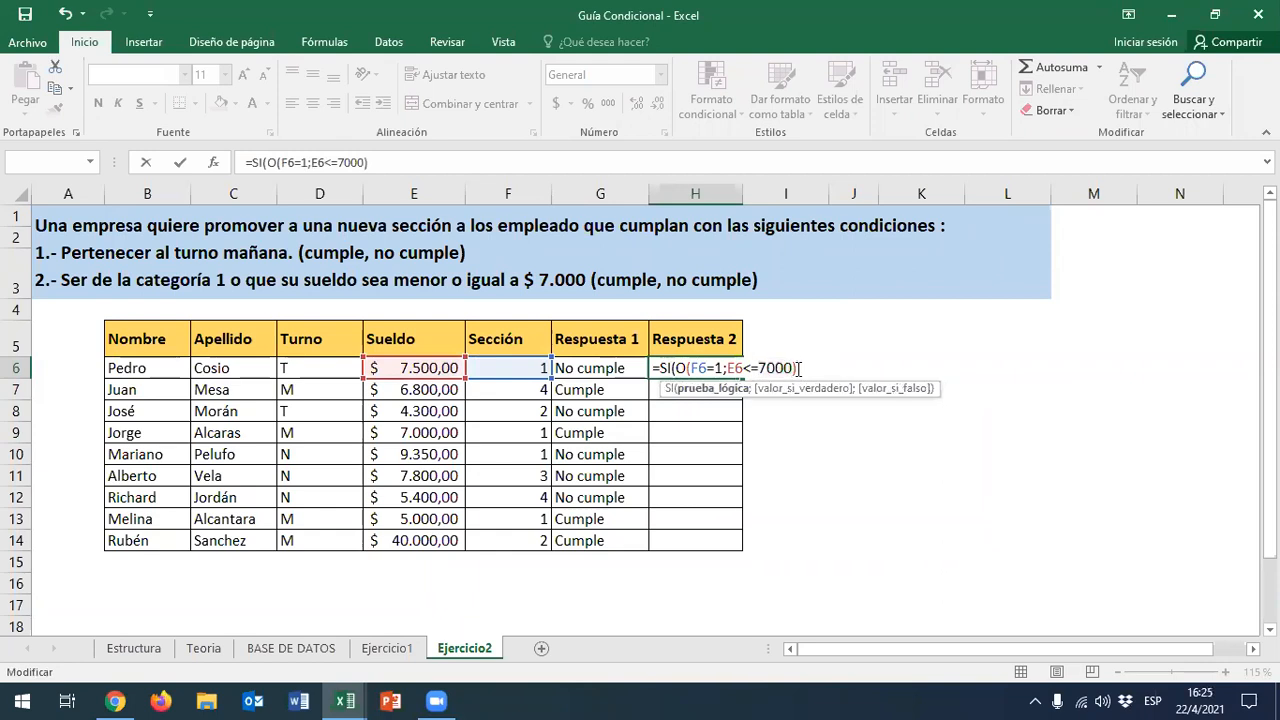
type(";")
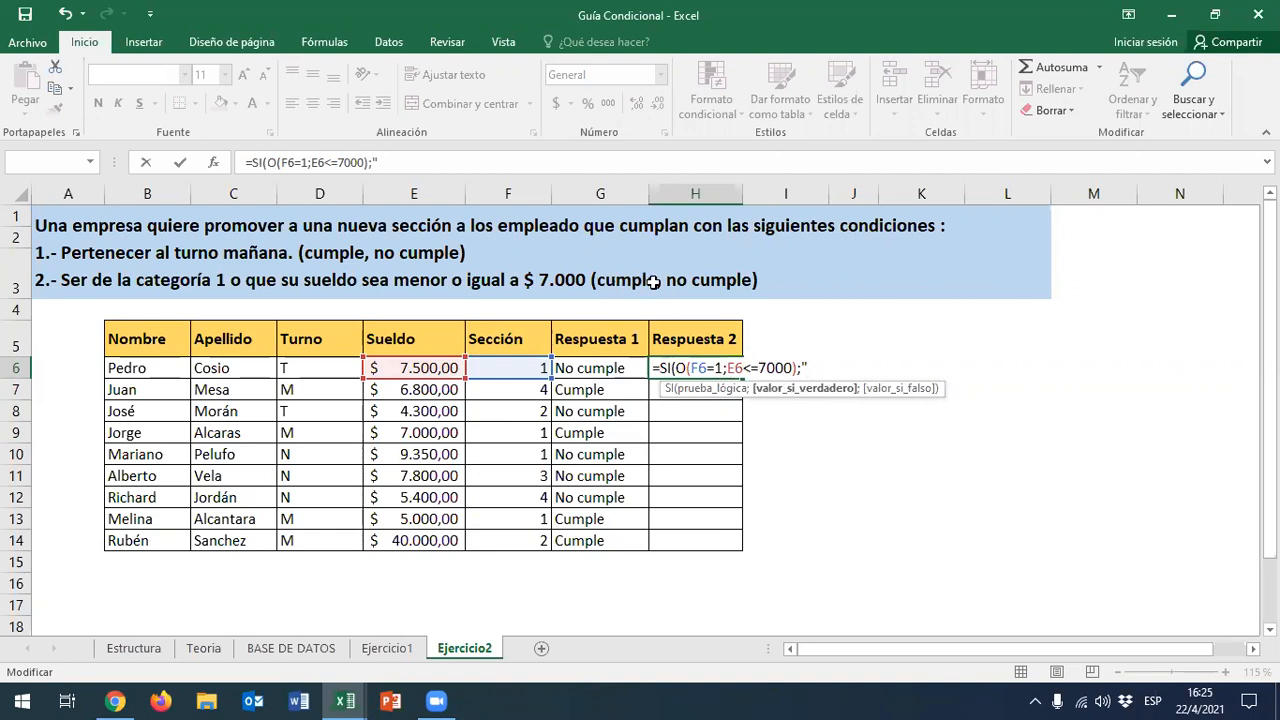
type("cUMPLE\"")
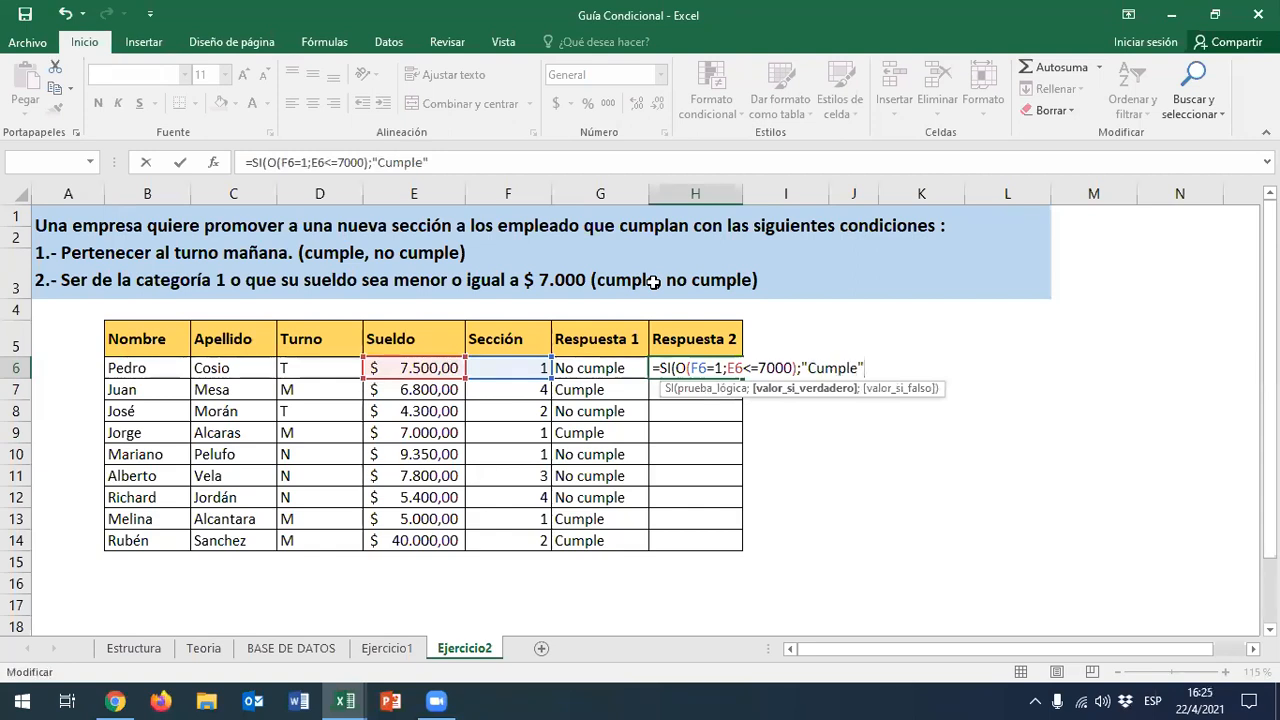
type(";")
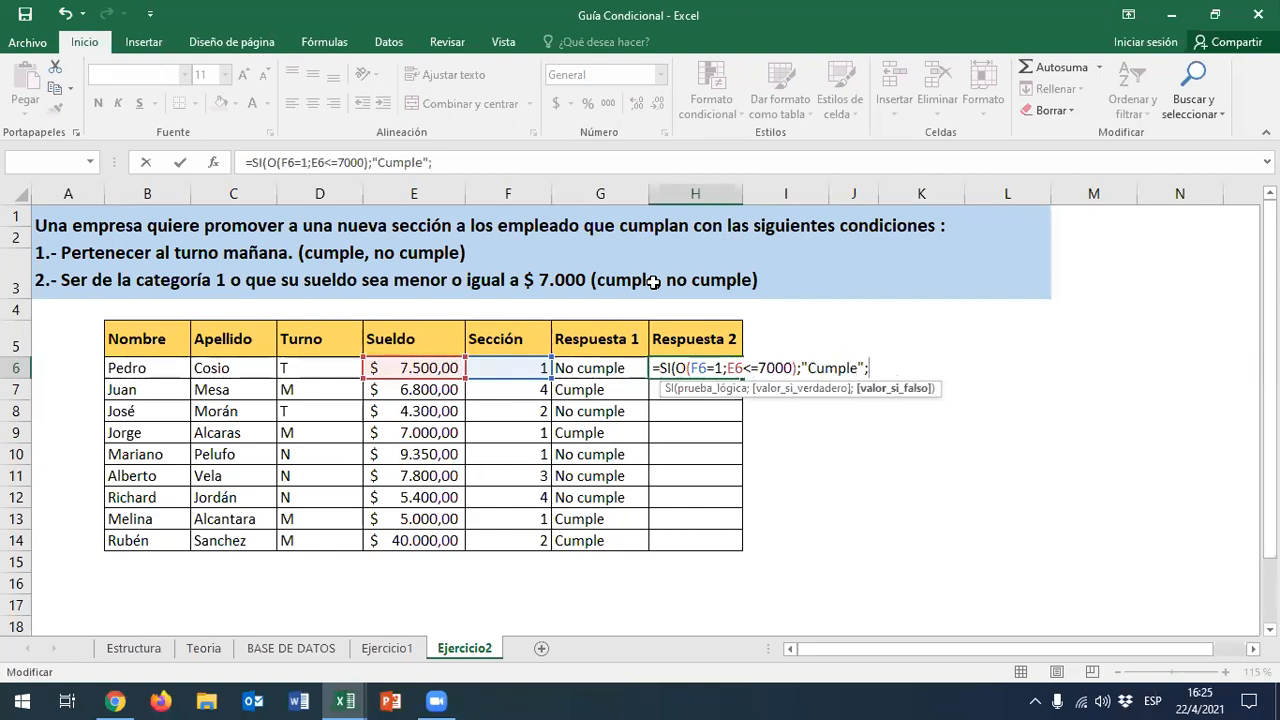
Complete the H6 formula with "No cumple" as the value if false and fill it down through H14
type("\"No cumple")
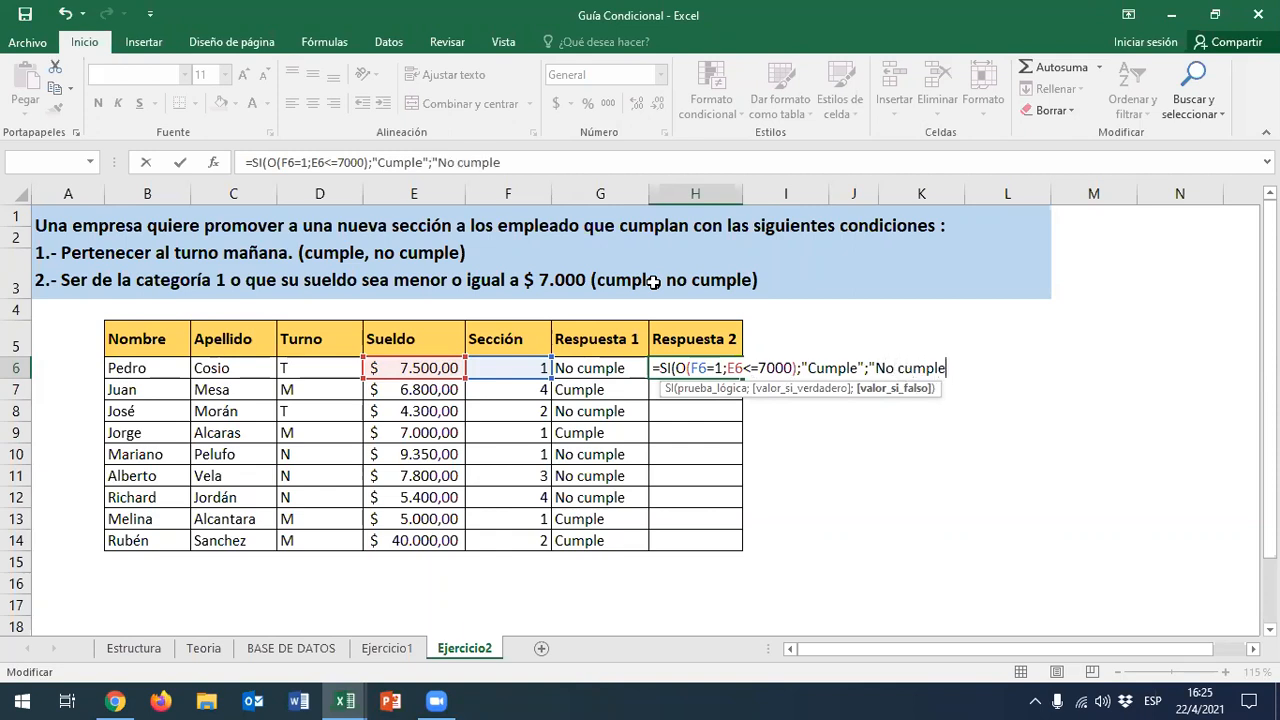
type("\")")
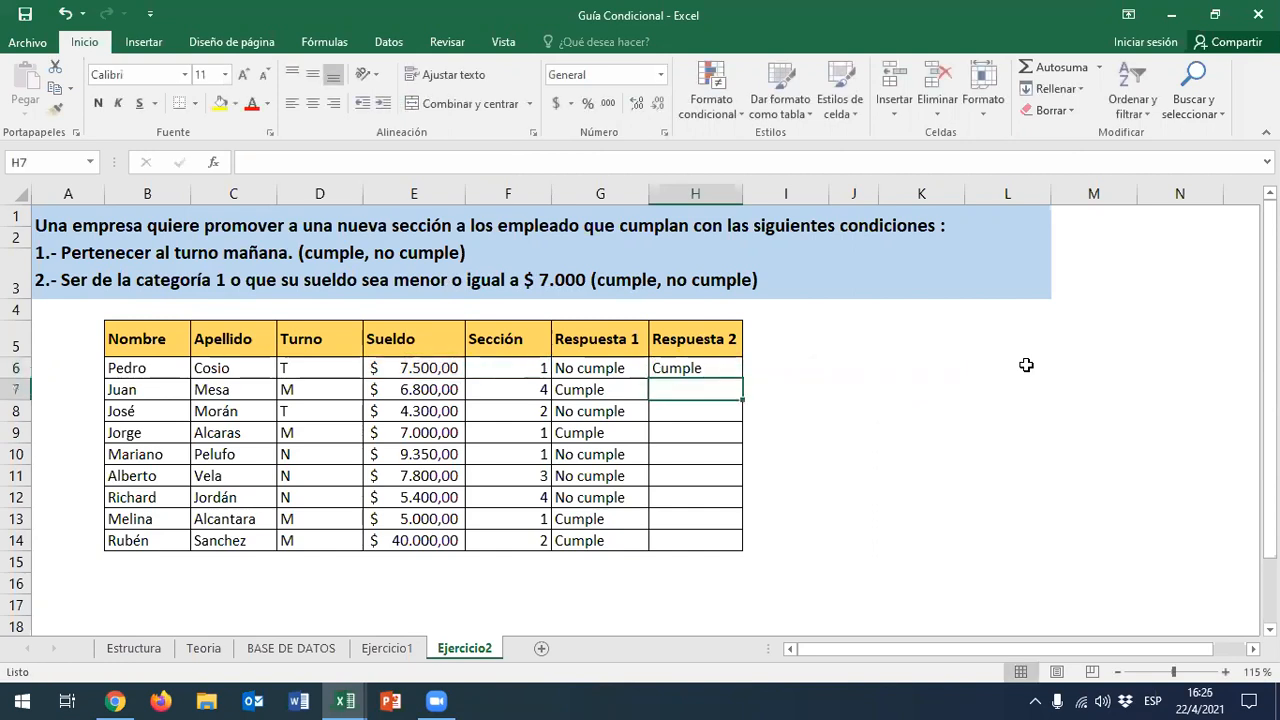
left_click(726, 366)
left_click_drag(742, 379, 736, 545)
left_click(838, 436)
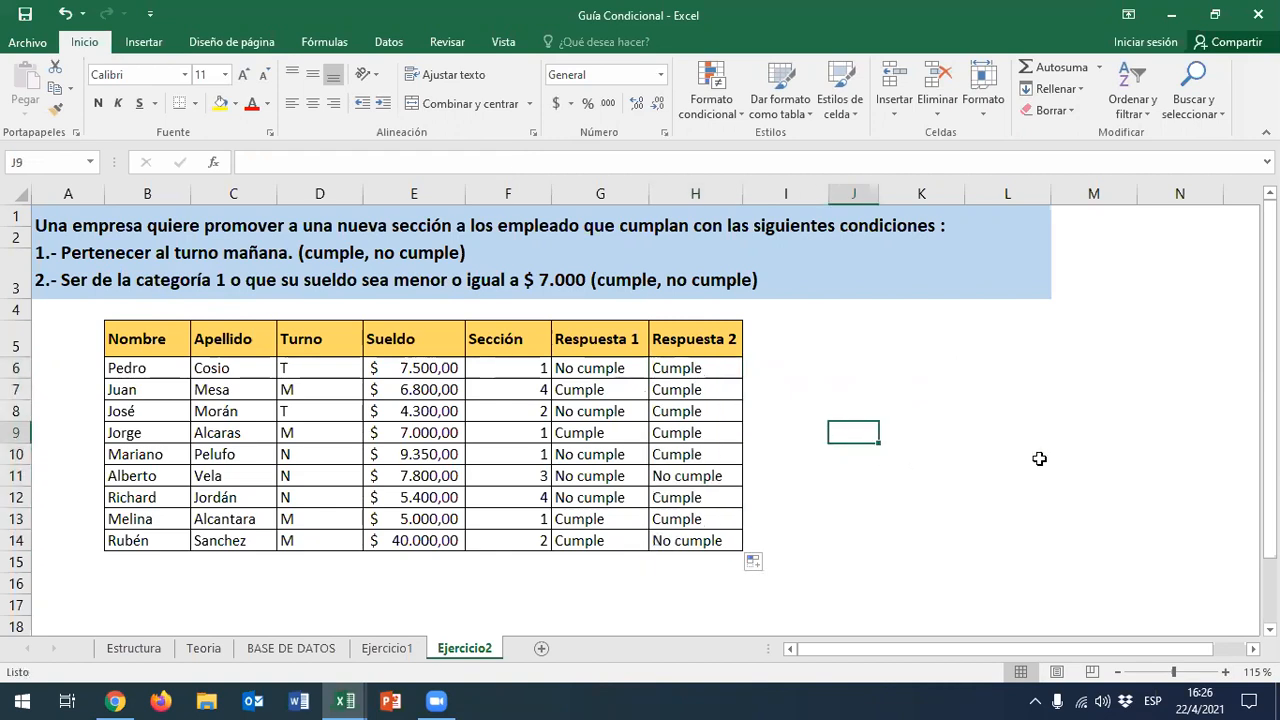
Review the Respuesta 2 results in H6:H14 and compare H6 with the Sección value in F6
left_click_drag(721, 370, 703, 537)
left_click(703, 537)
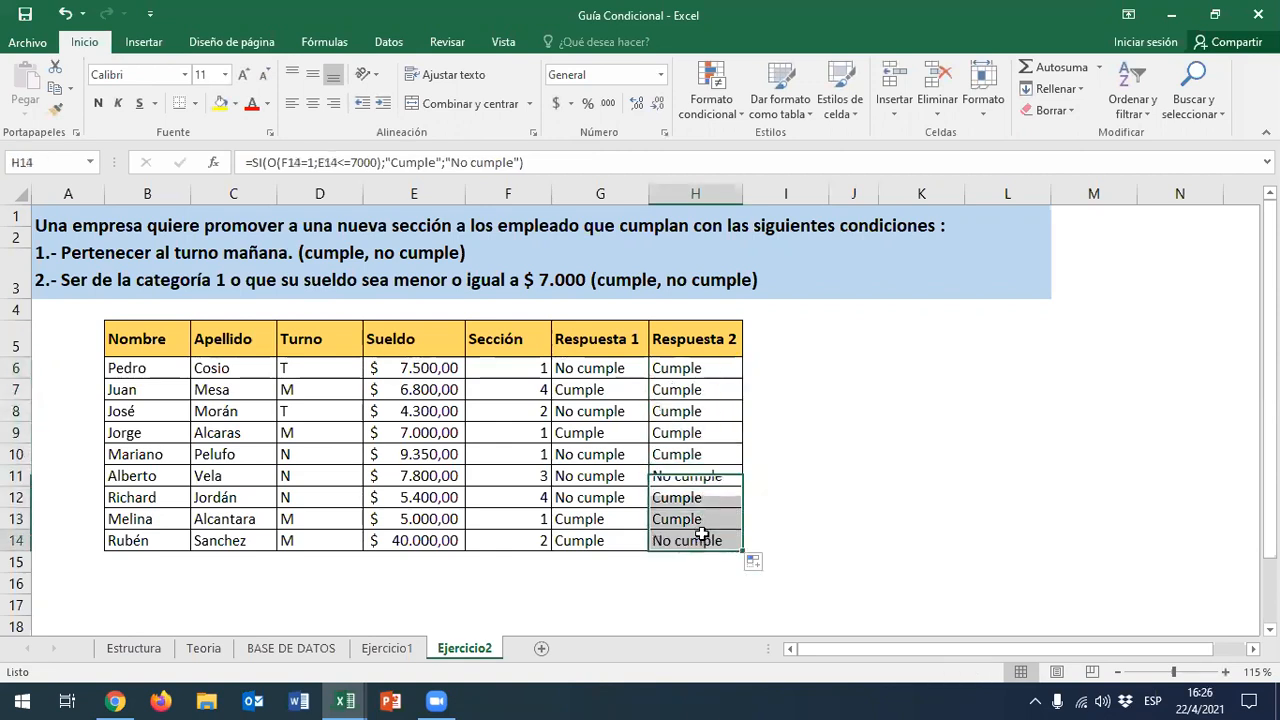
left_click(825, 387)
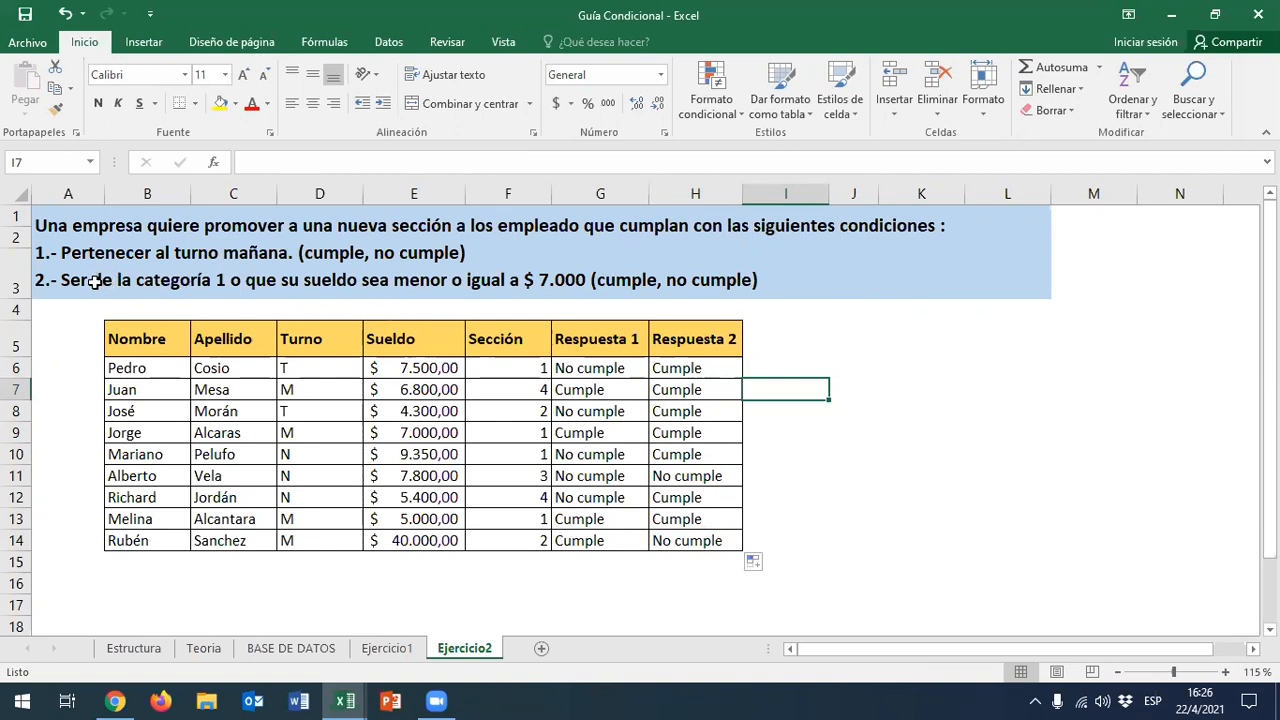
left_click(515, 367)
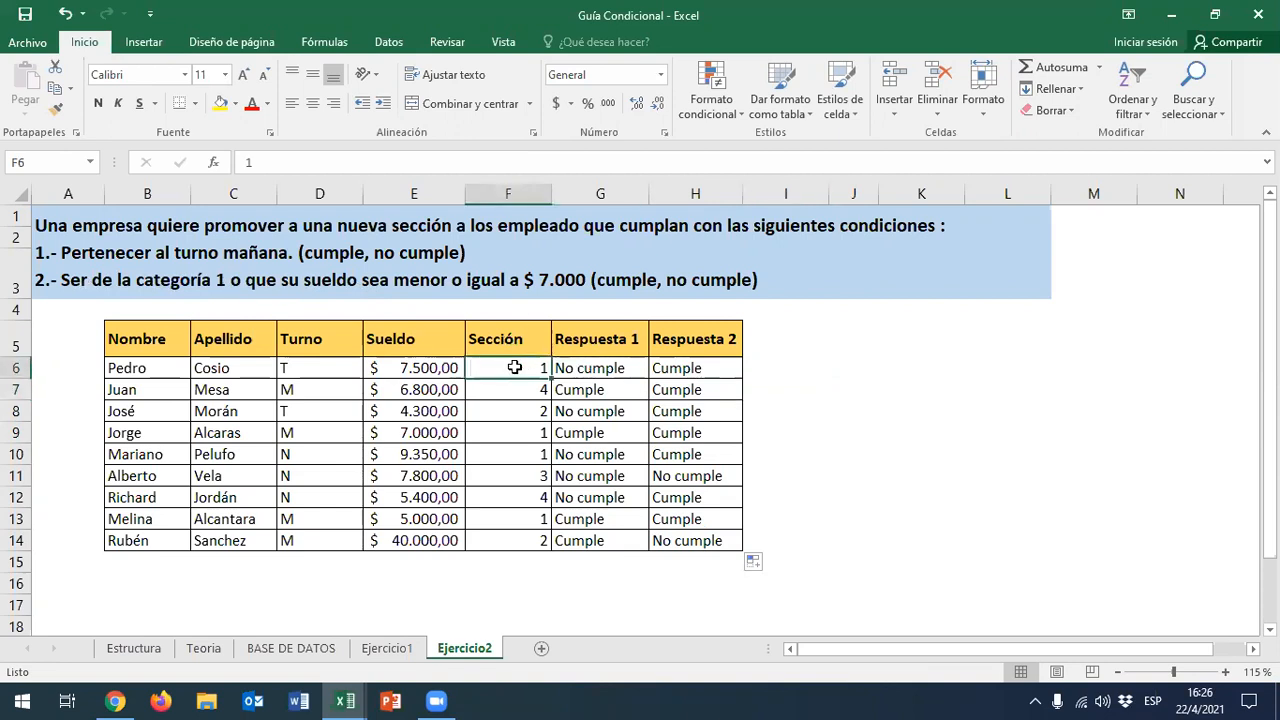
left_click(720, 370)
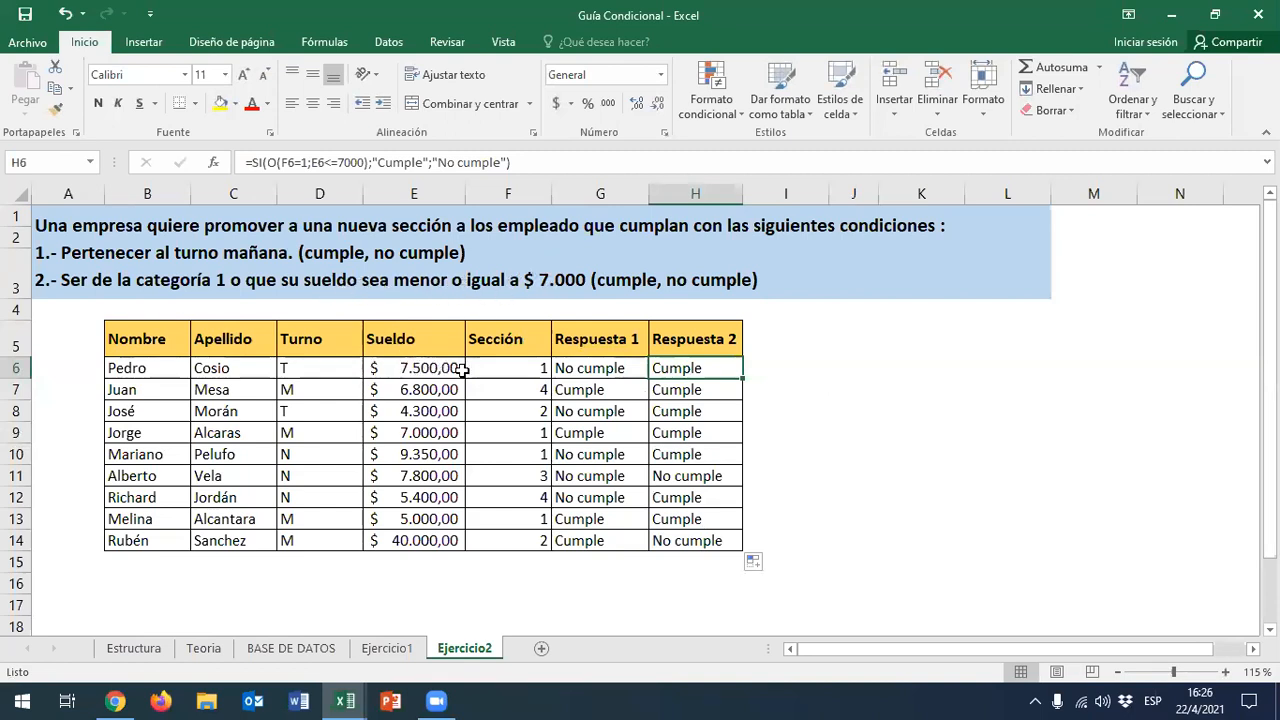
Set the Sección value in F6 to 3 to test the Respuesta 2 formula
left_click(510, 368)
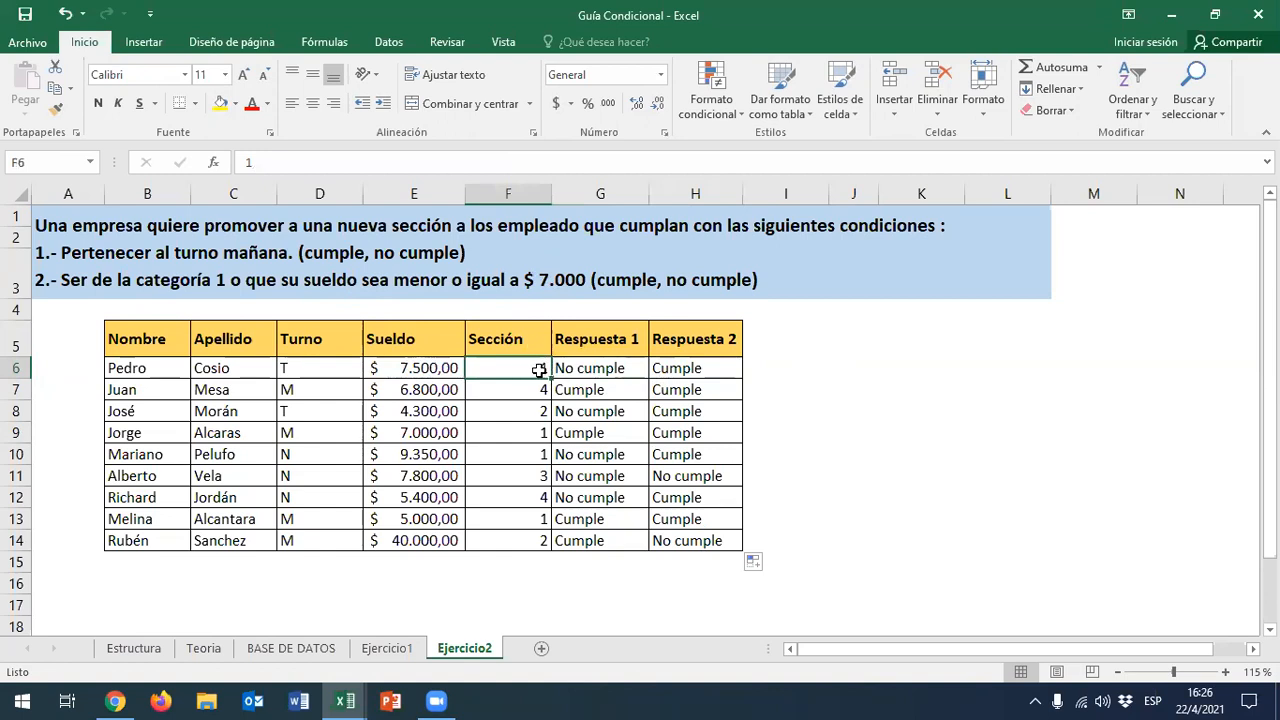
type("3")
key("Return")
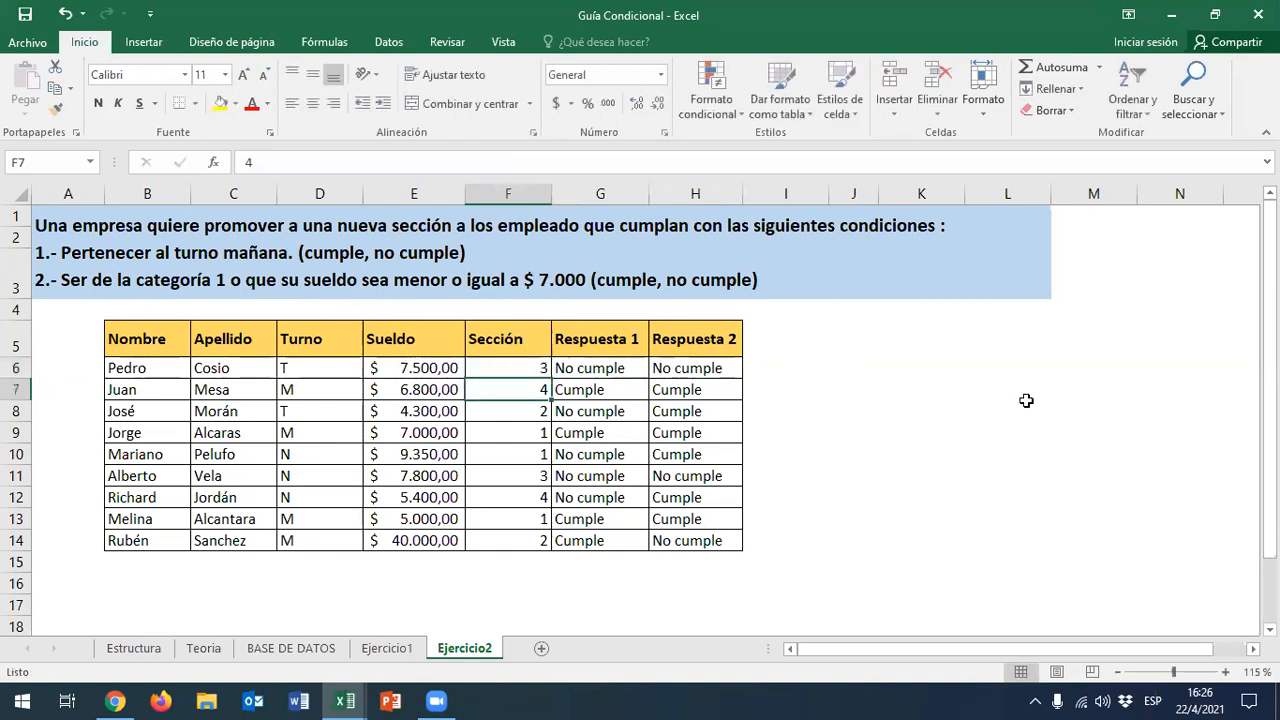
Check the Respuesta 2 results in H6 and H7 against the Sueldo and Sección values of their rows
left_click(722, 369)
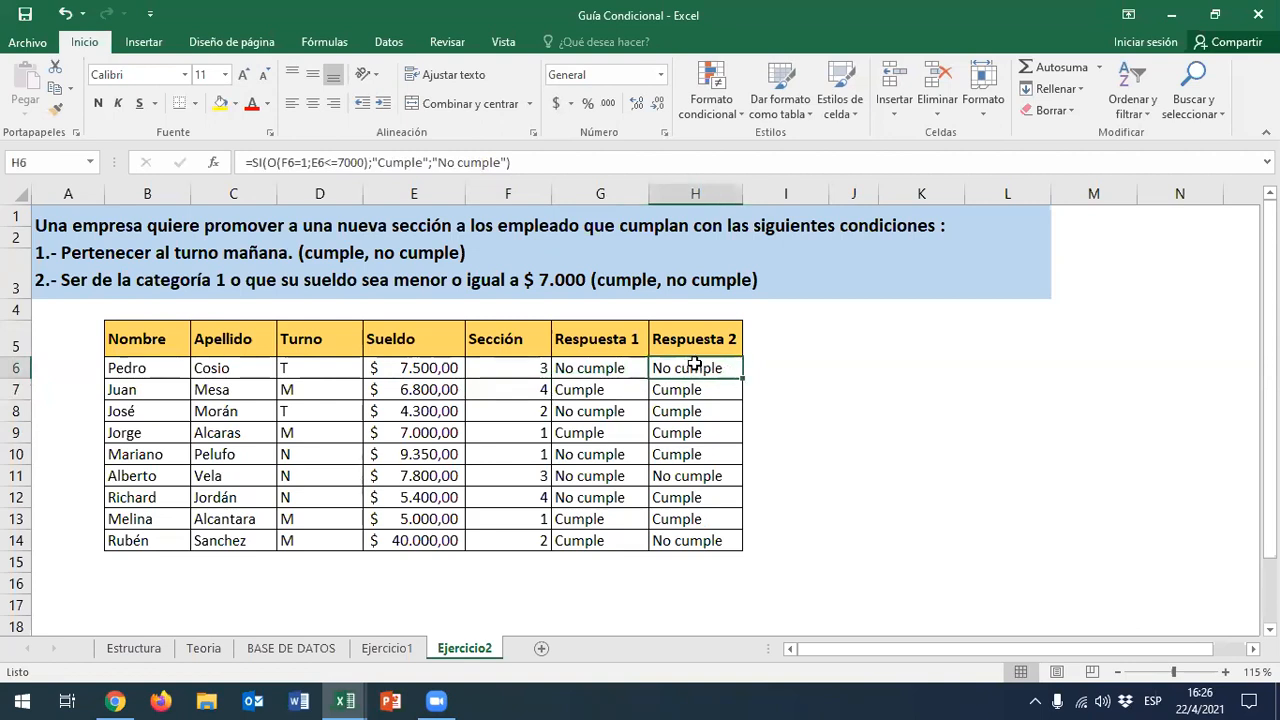
left_click(405, 366)
left_click(491, 367)
left_click(436, 367)
left_click(494, 372)
left_click(440, 372)
left_click(520, 374)
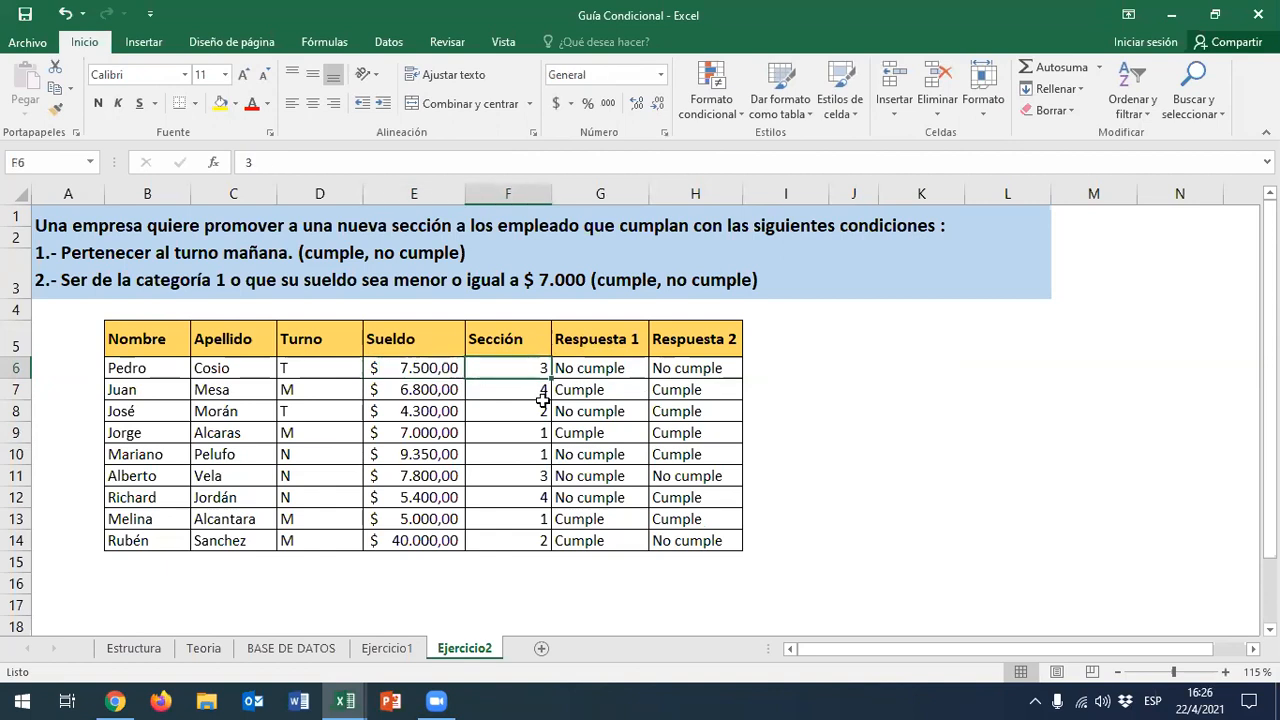
left_click(700, 393)
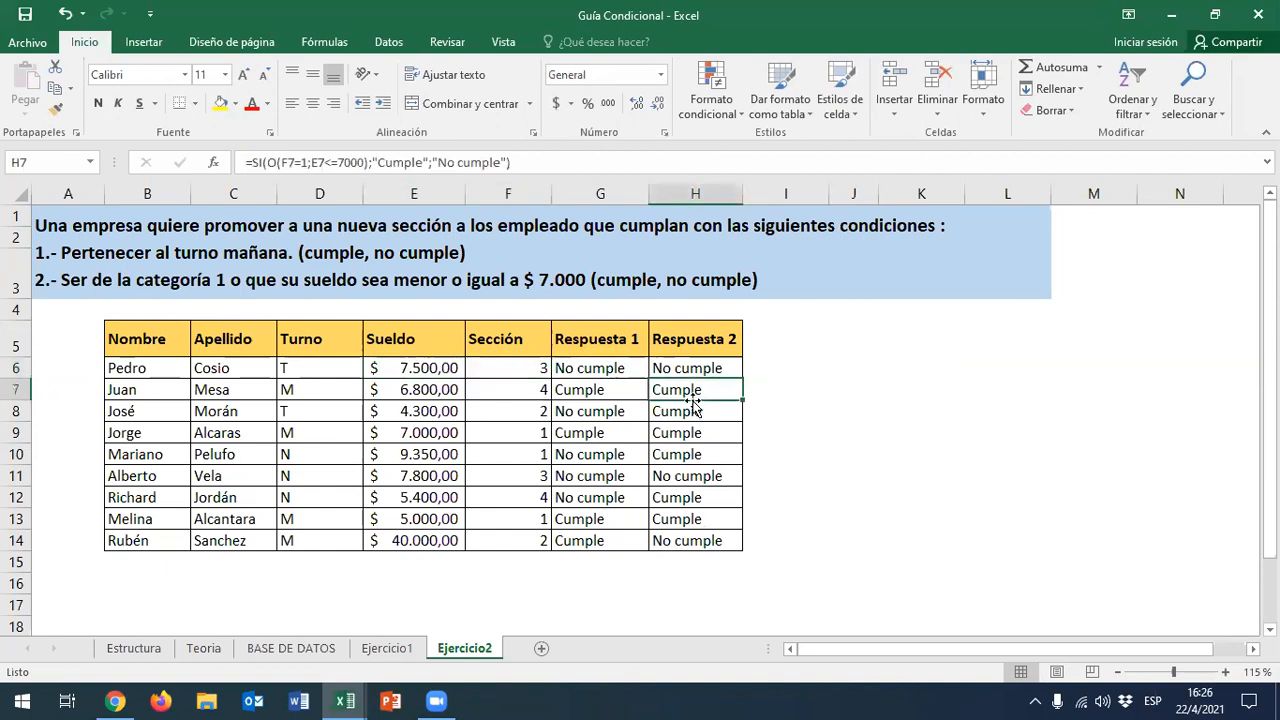
left_click(514, 392)
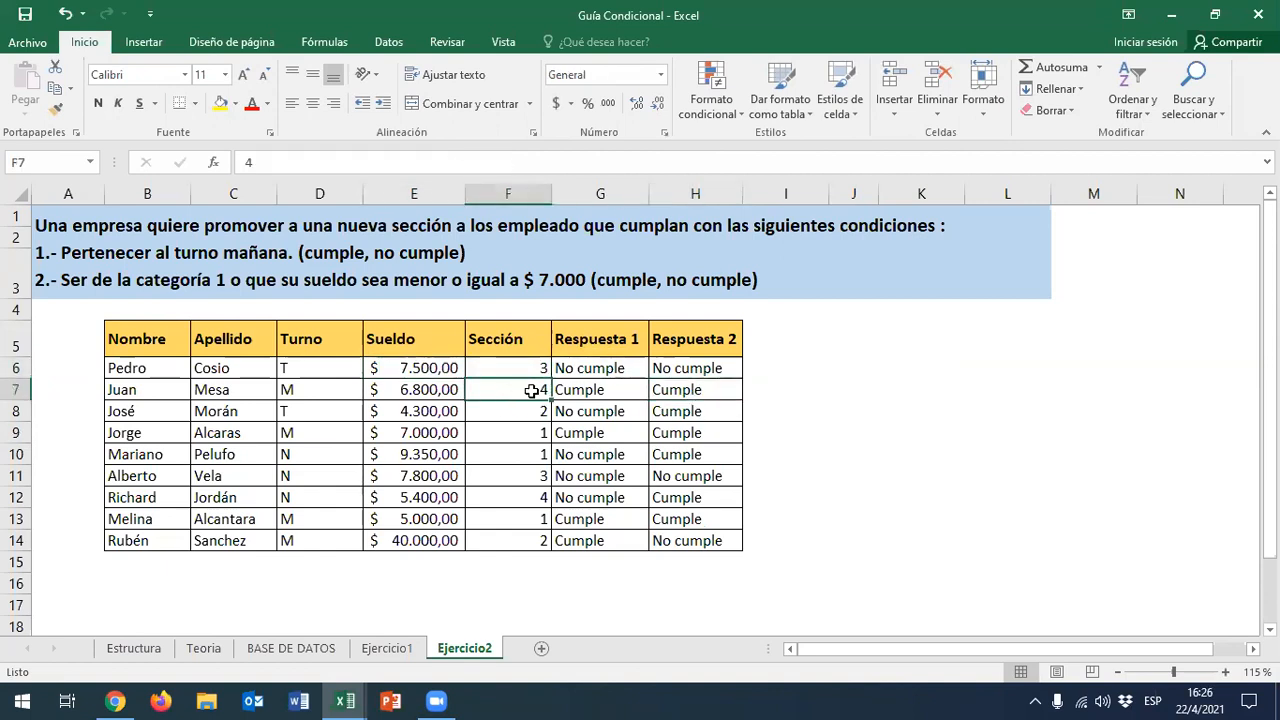
left_click(430, 389)
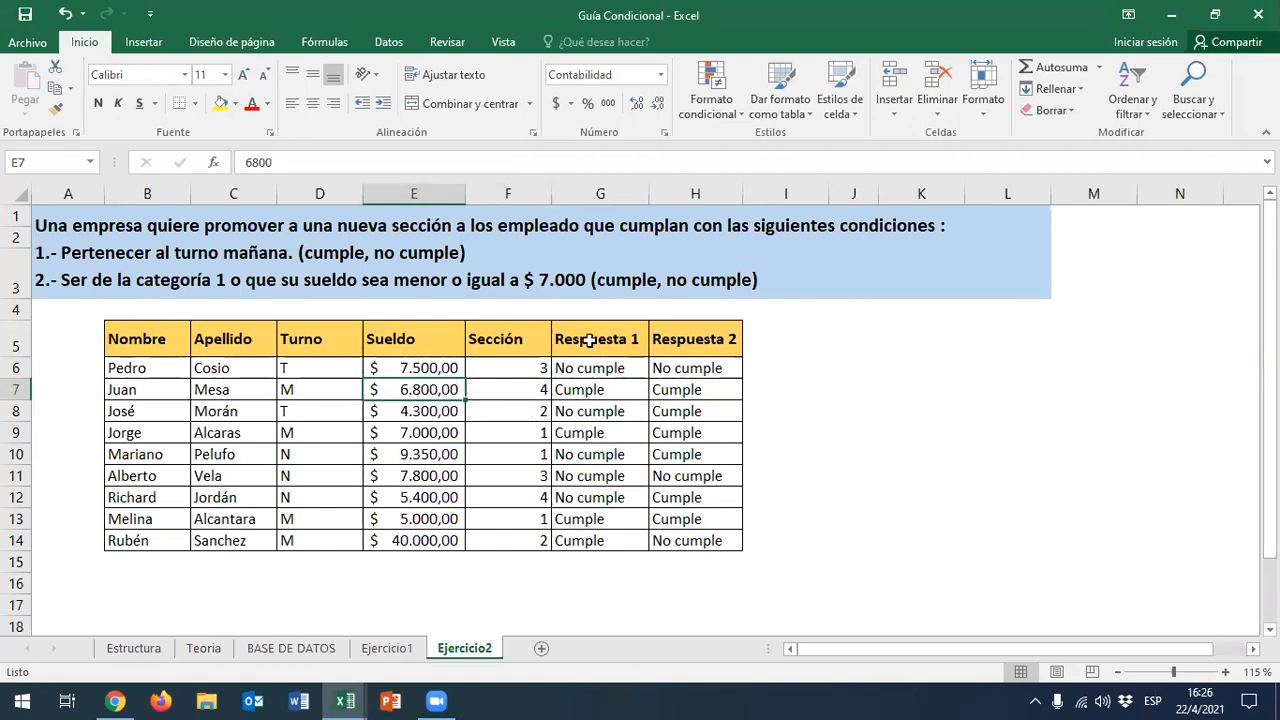
left_click(722, 391)
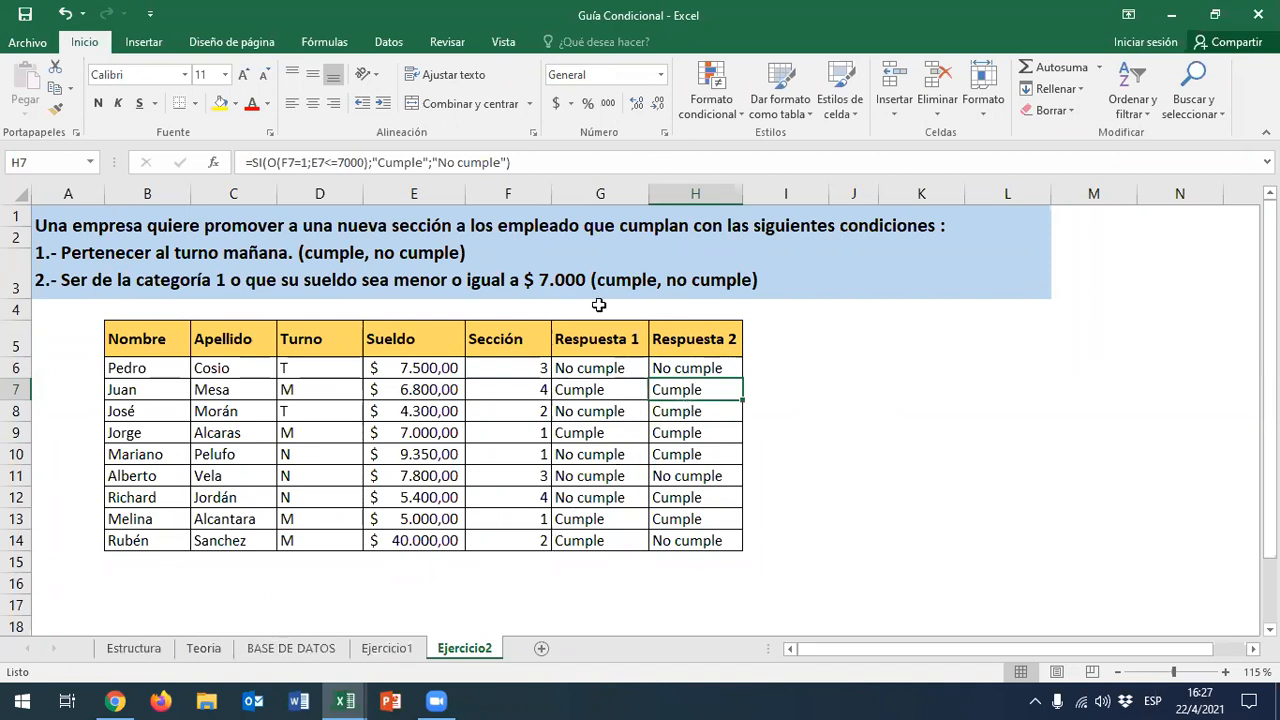
left_click(844, 352)
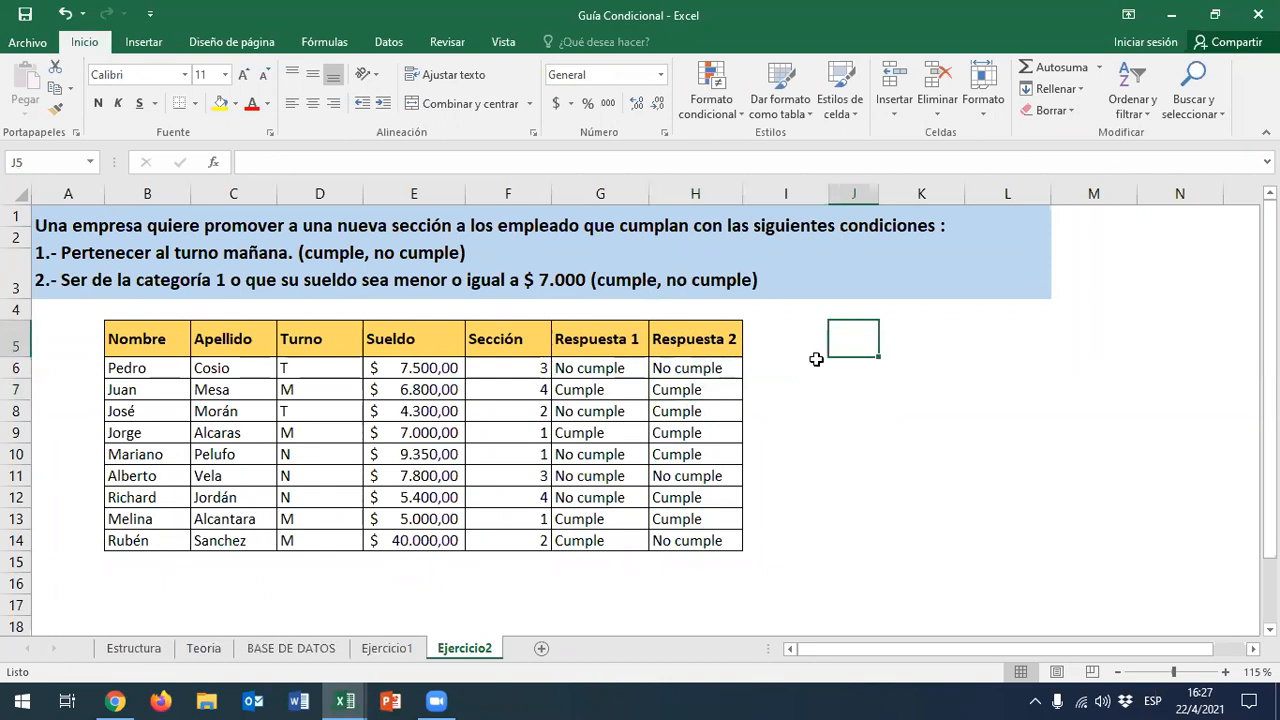
Examine the SI formula in G6 under Respuesta 1, keeping it as written
left_click(615, 370)
double_click(619, 369)
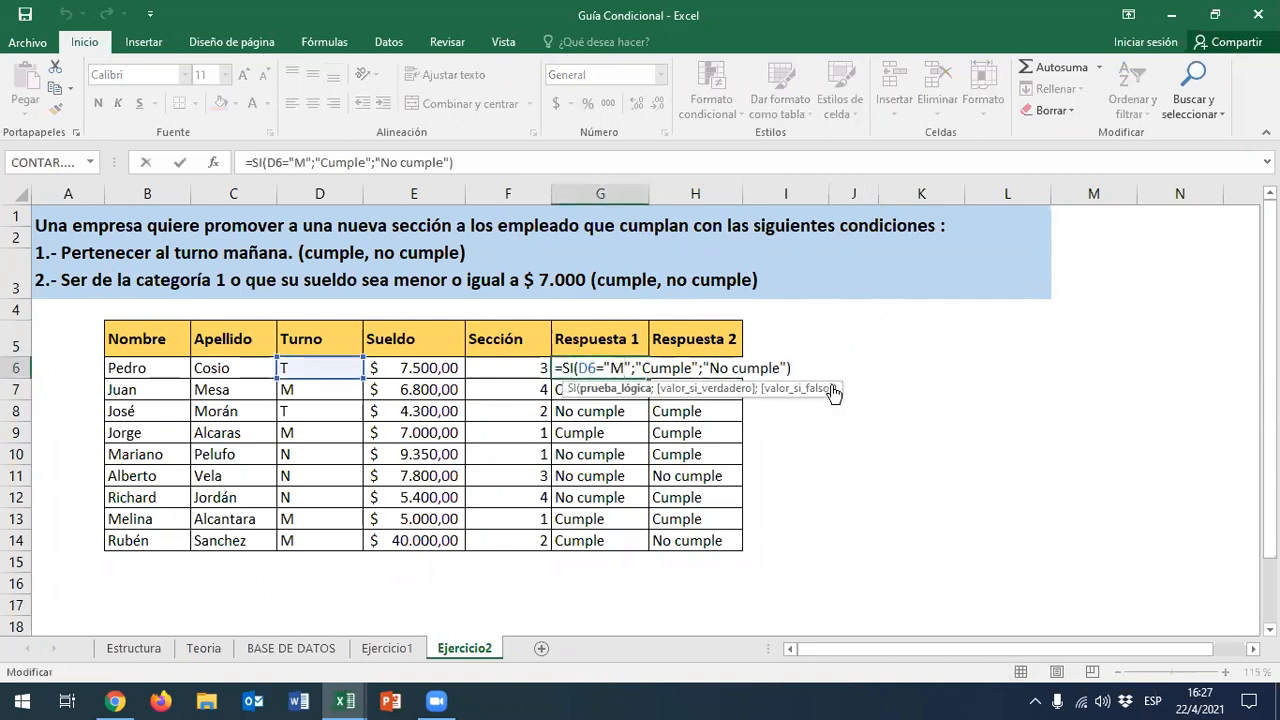
key("End")
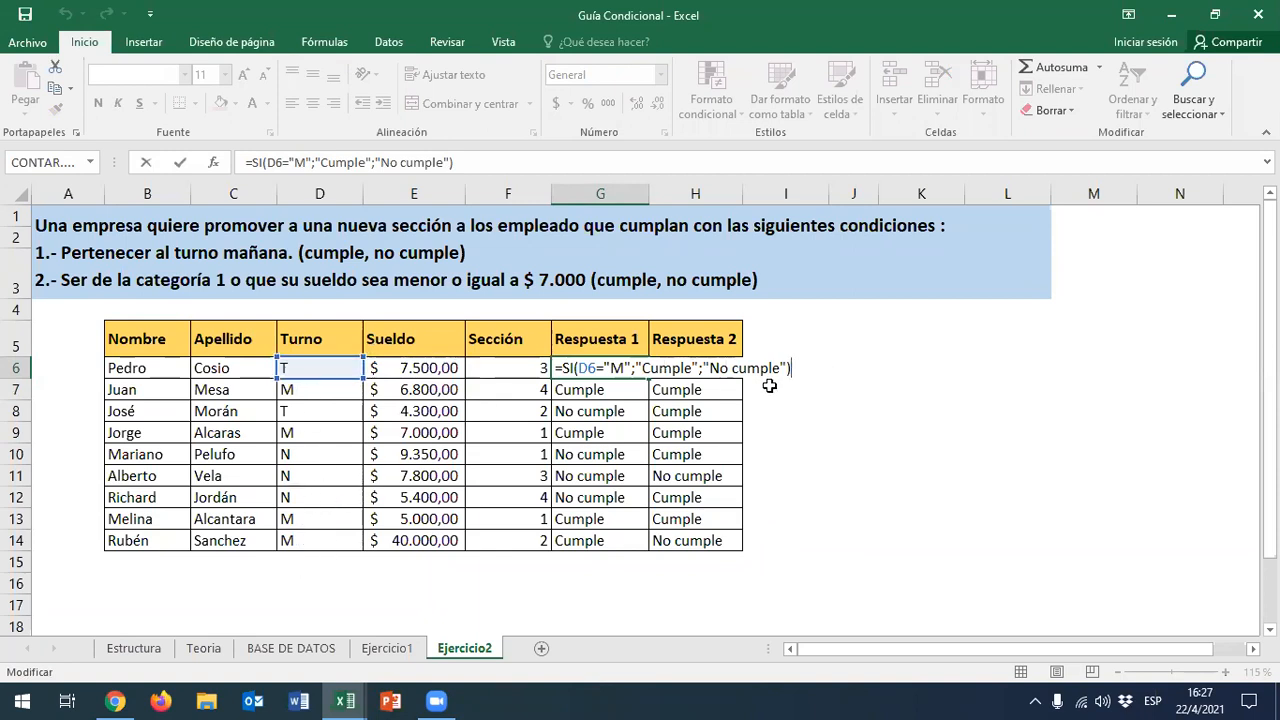
key("ctrl+Return")
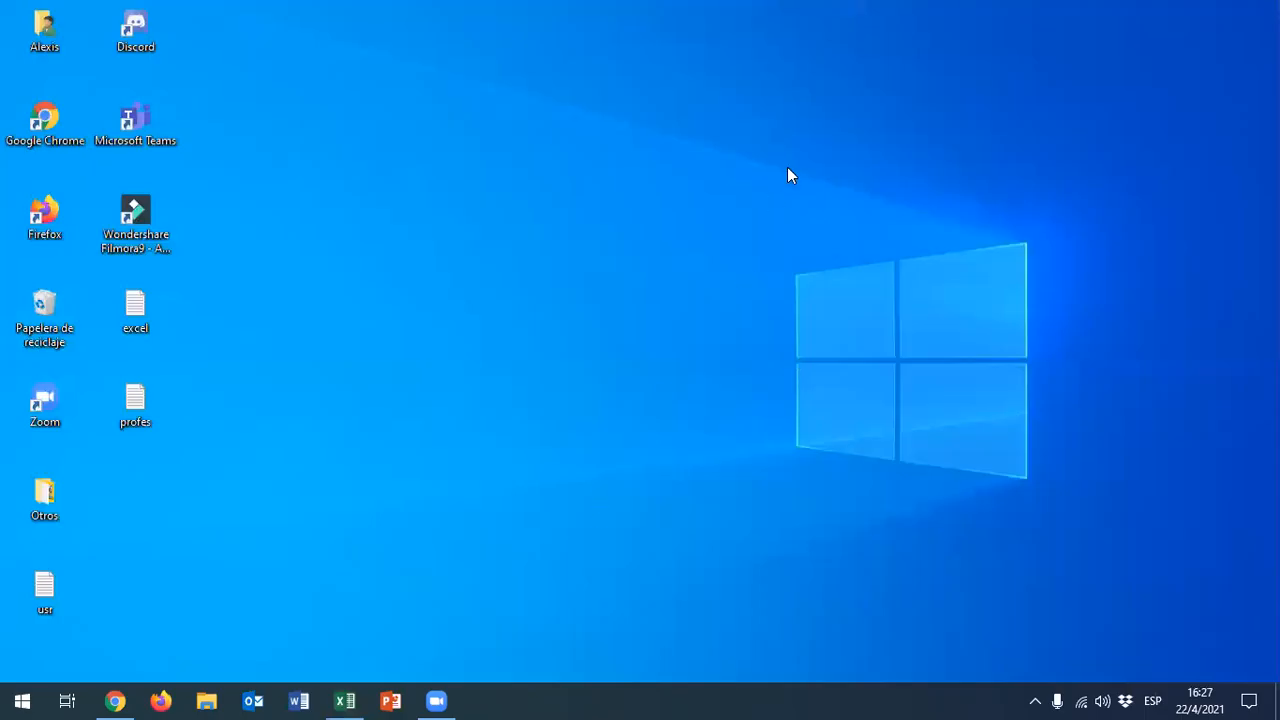
Switch to the Trabajo Práctico workbook and review the exercises on its Ejercicio1 and Ejercicio2 sheets
left_click(345, 701)
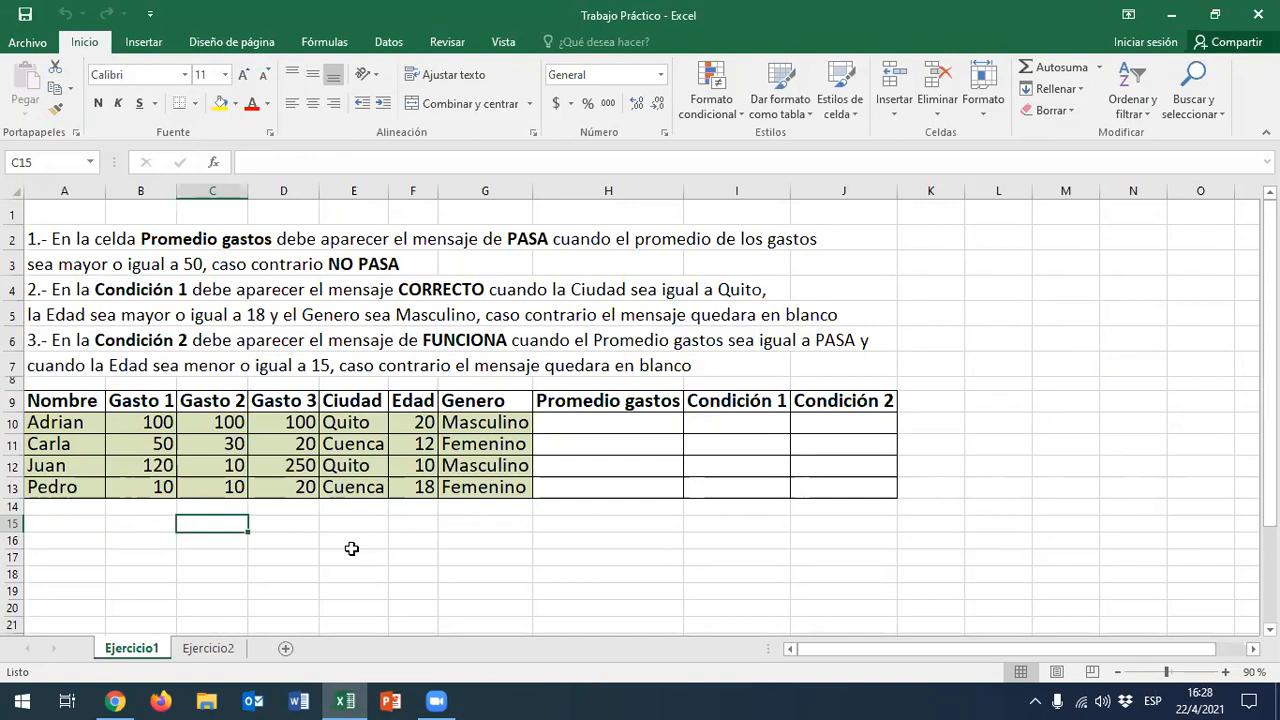
left_click(199, 653)
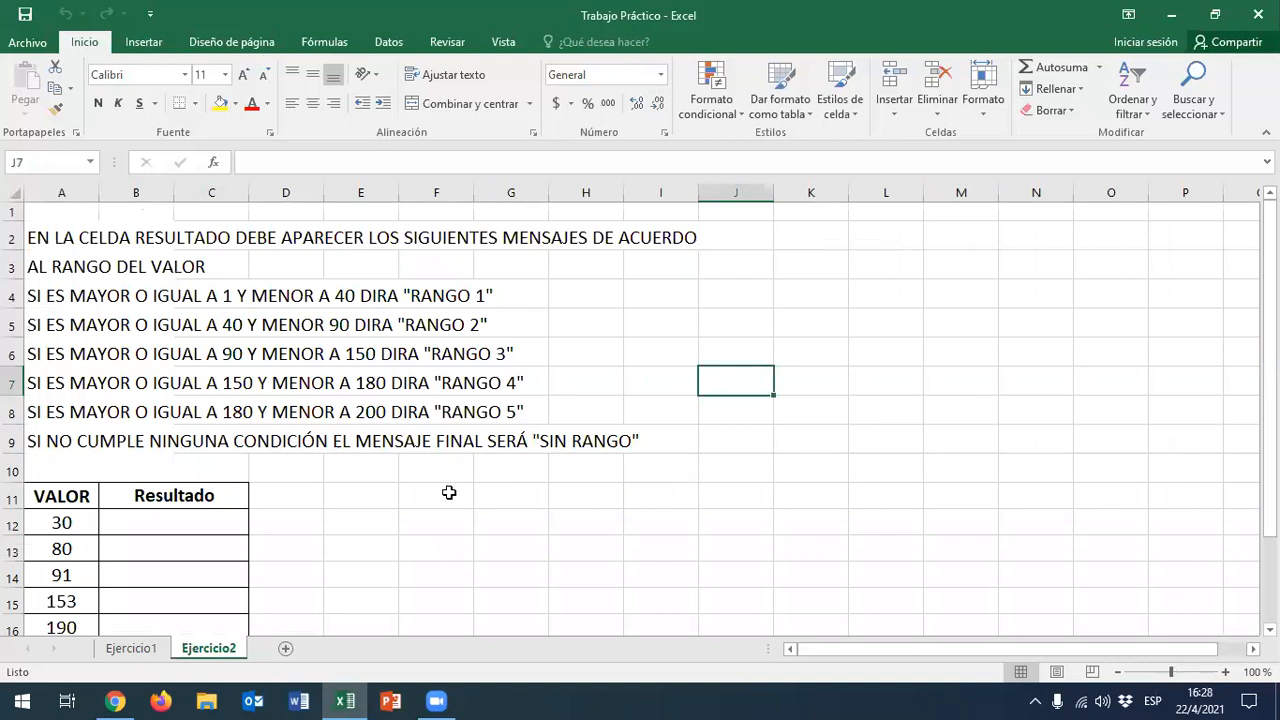
left_click(150, 655)
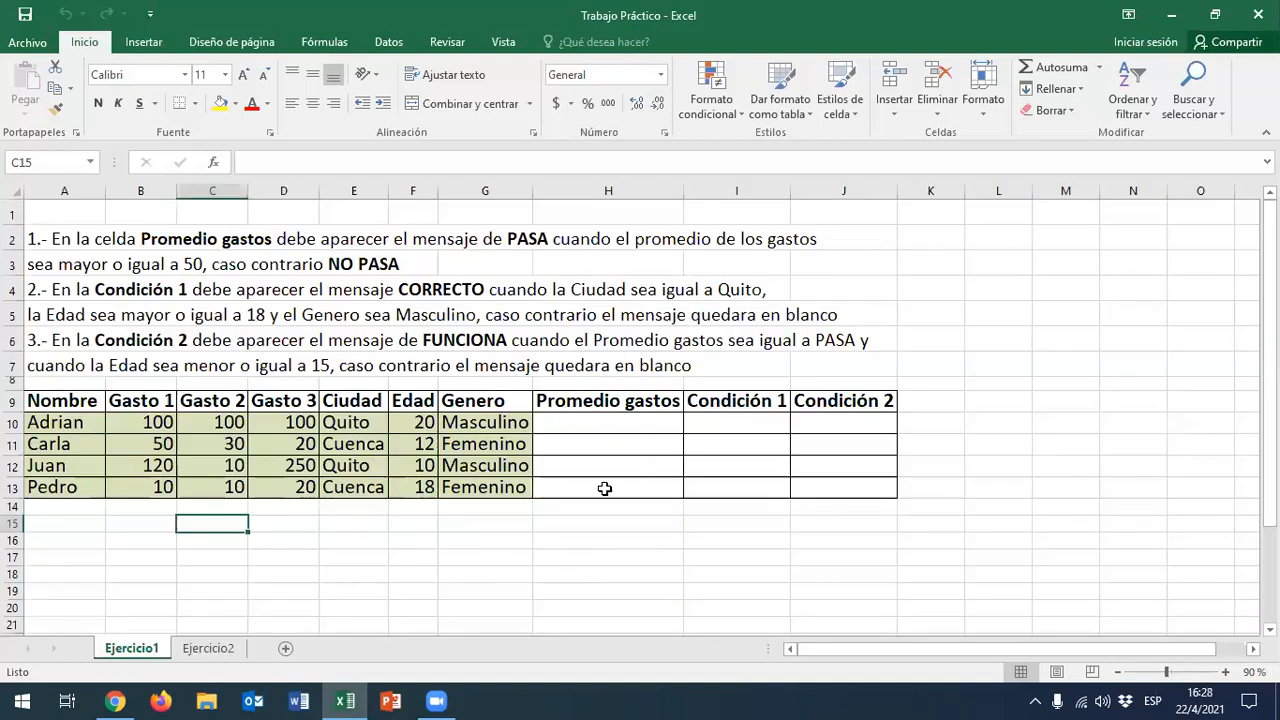
left_click(373, 542)
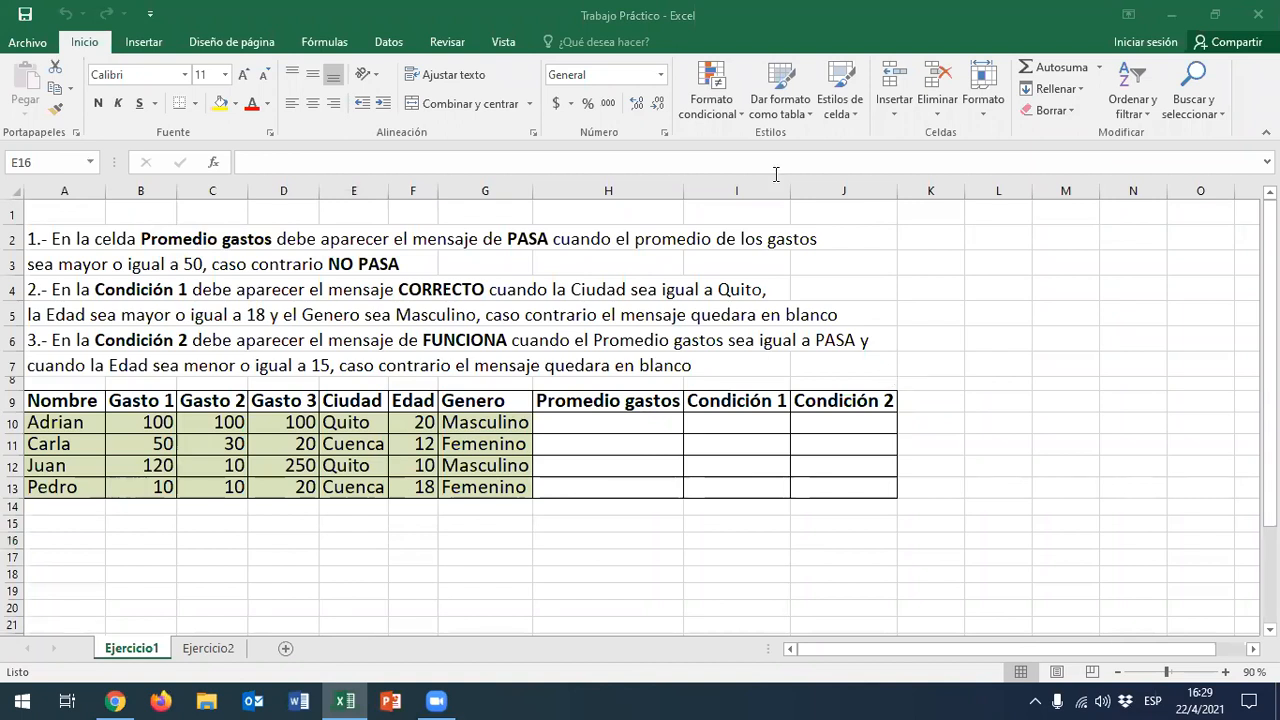
Switch to Chrome and review the Tema 2 course page, including the guide, class video, Documento práctico and Trabajo en Clase, then minimize the browser
left_click(118, 700)
scroll(265, 400, "up", 4)
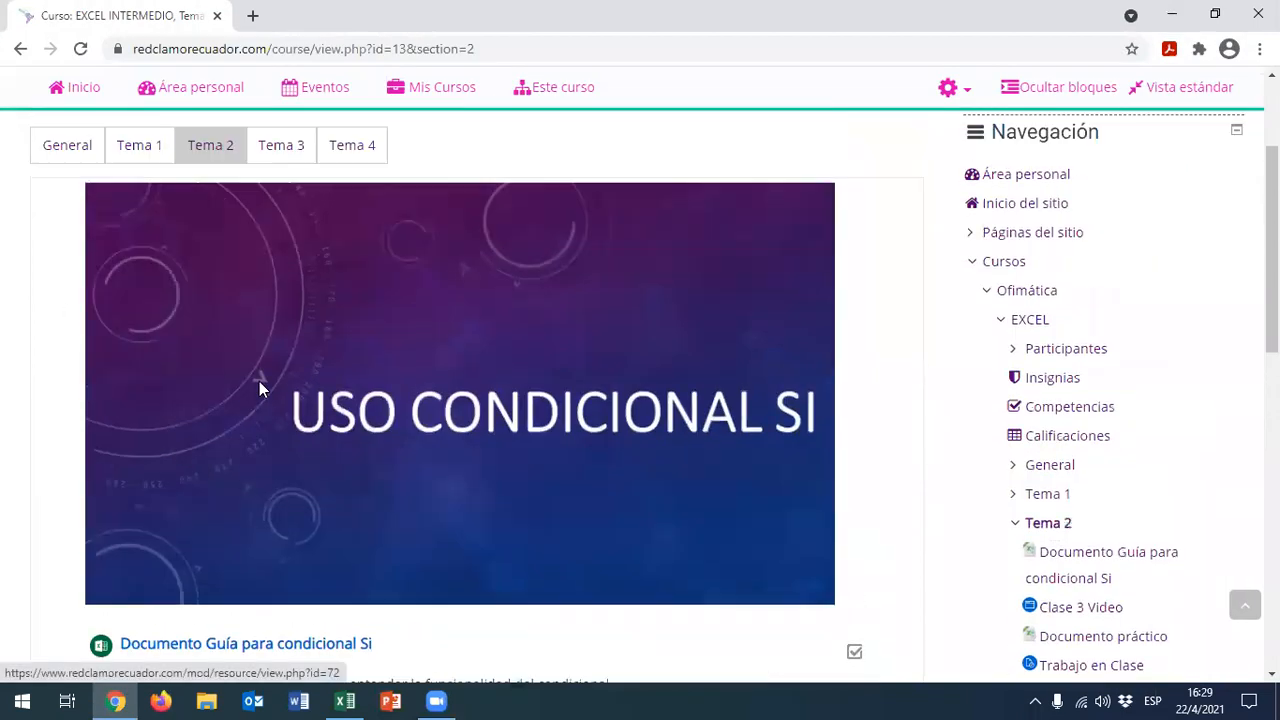
scroll(259, 381, "up", 3)
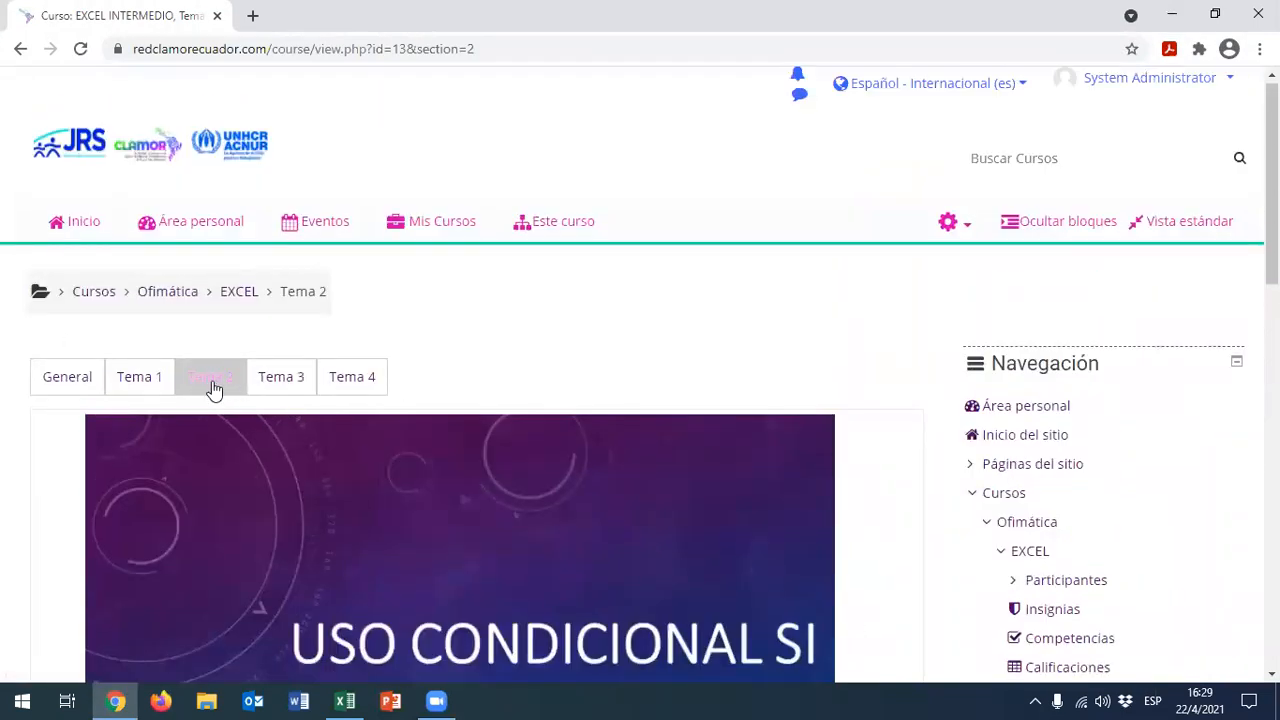
scroll(203, 385, "down", 6)
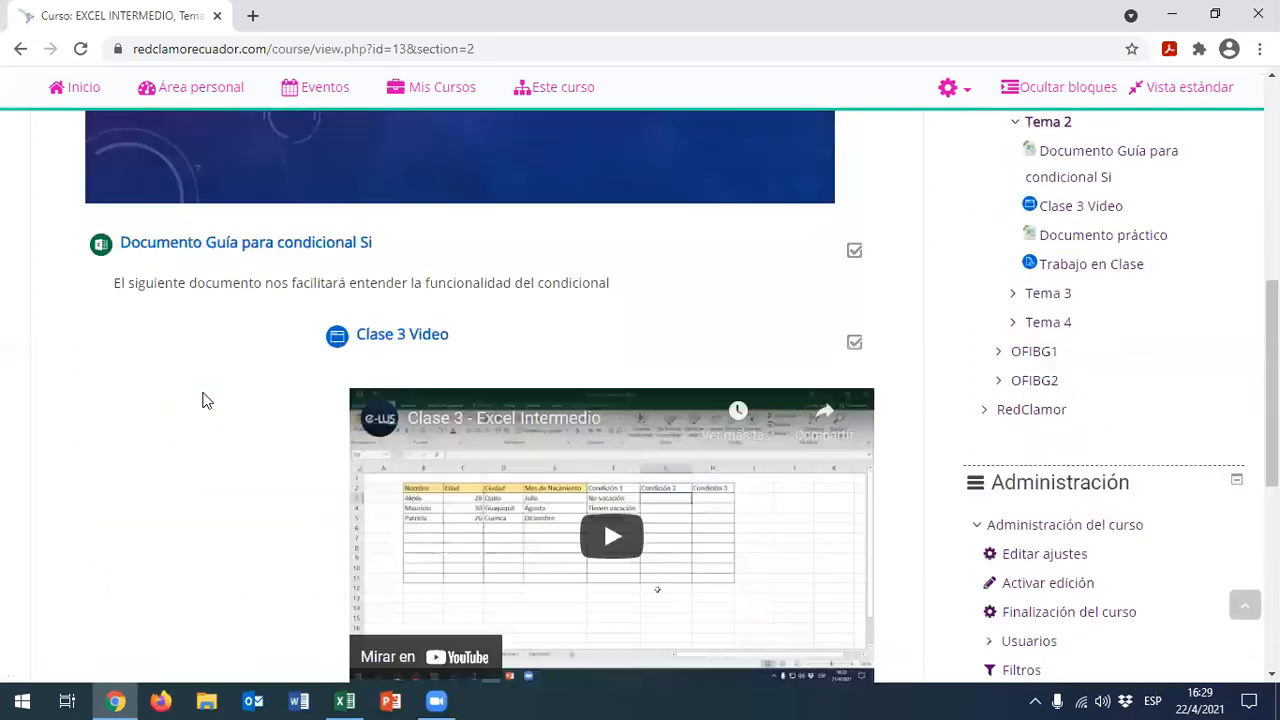
scroll(203, 400, "down", 4)
scroll(603, 356, "up", 2)
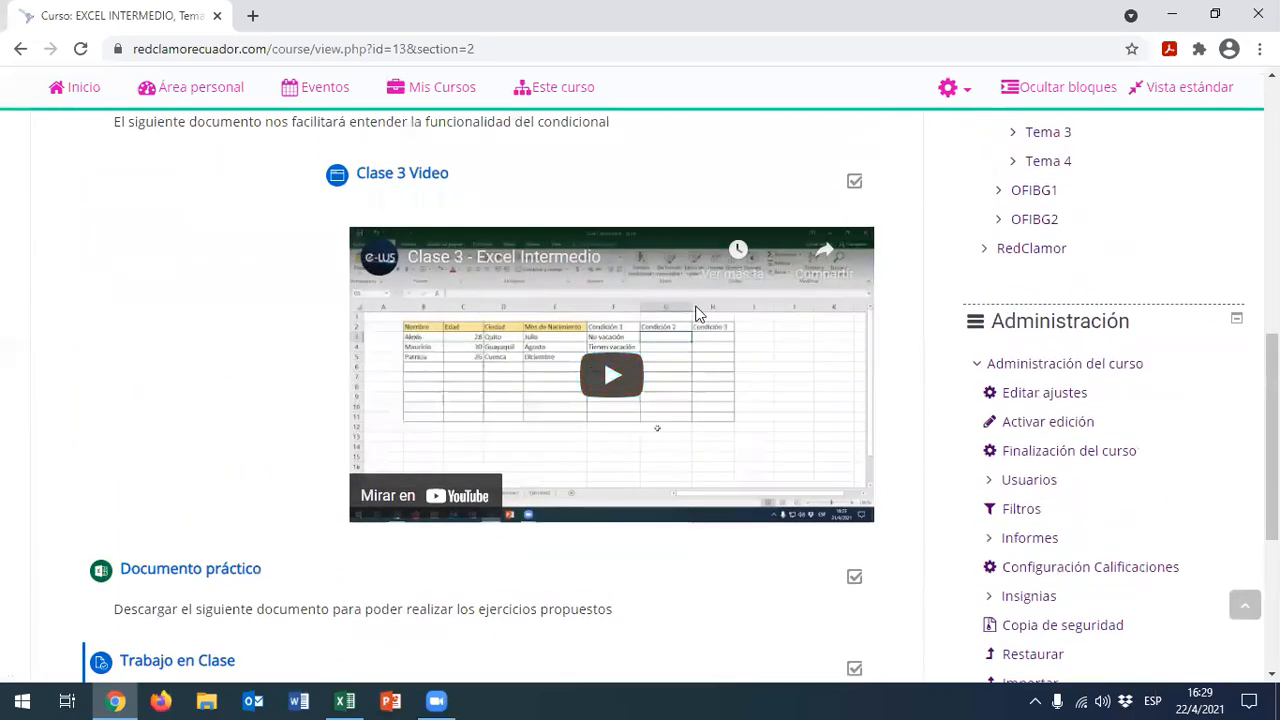
scroll(237, 397, "down", 2)
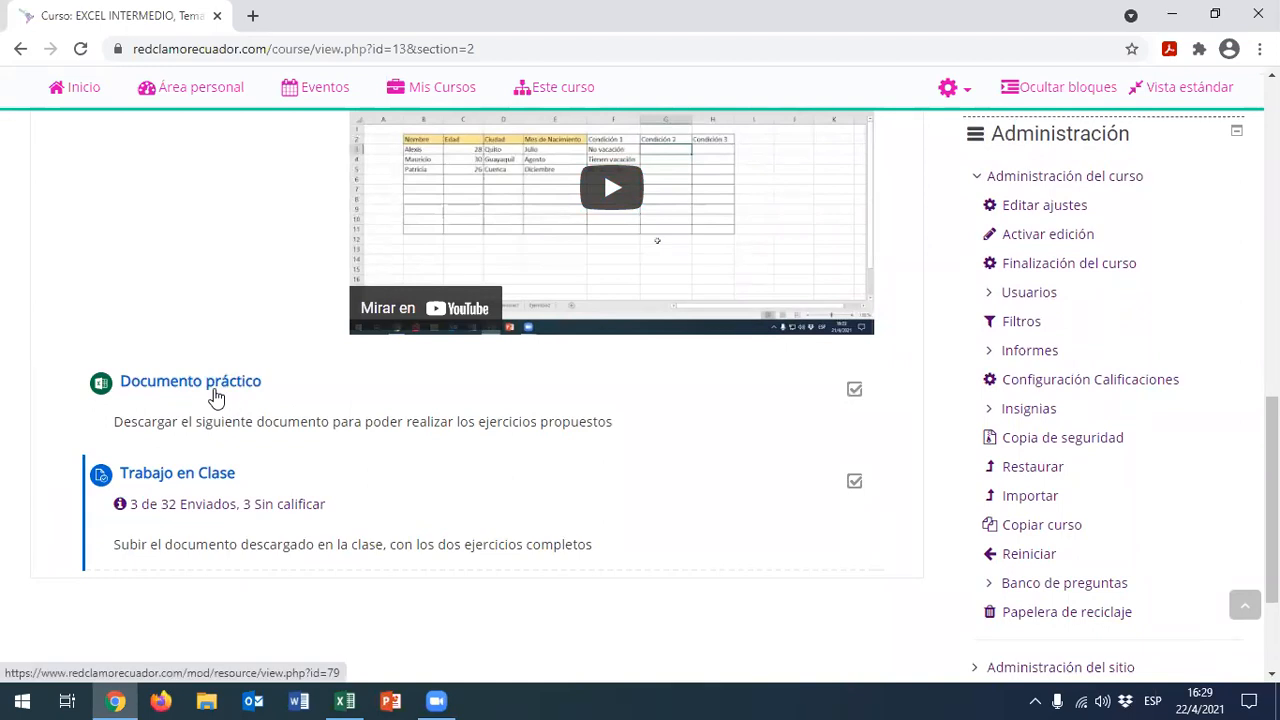
scroll(240, 397, "up", 4)
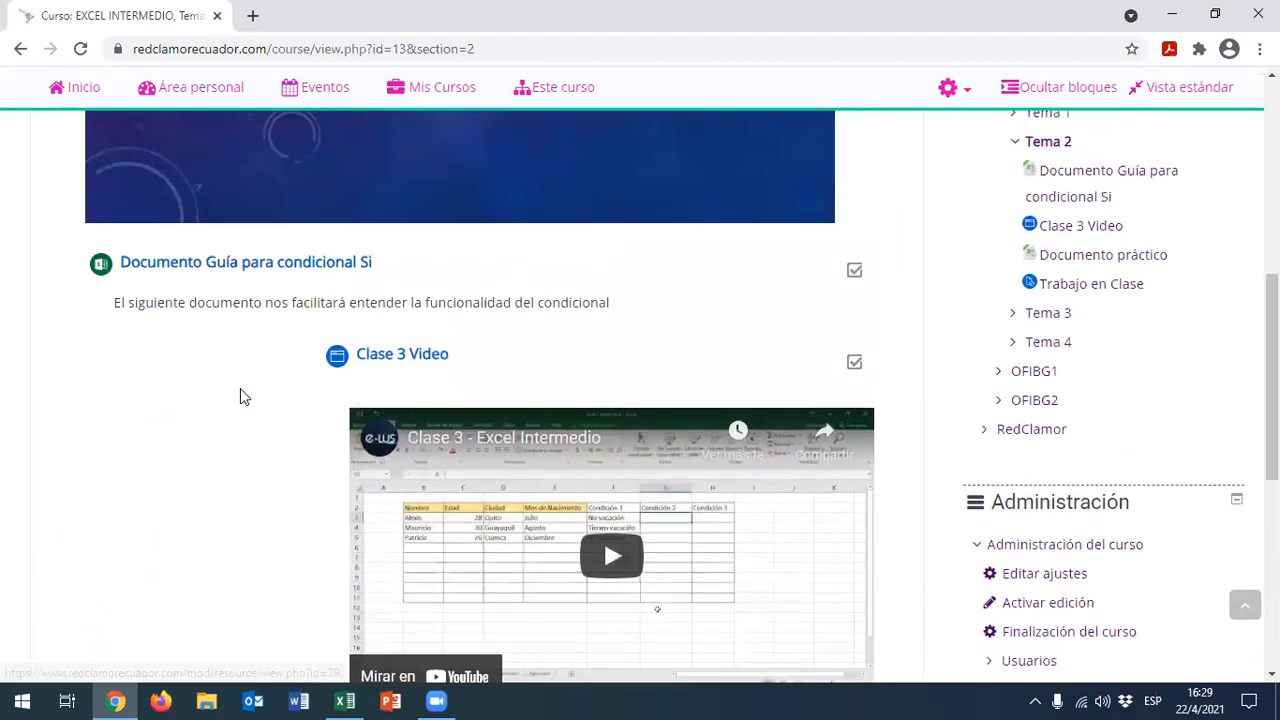
scroll(240, 397, "up", 5)
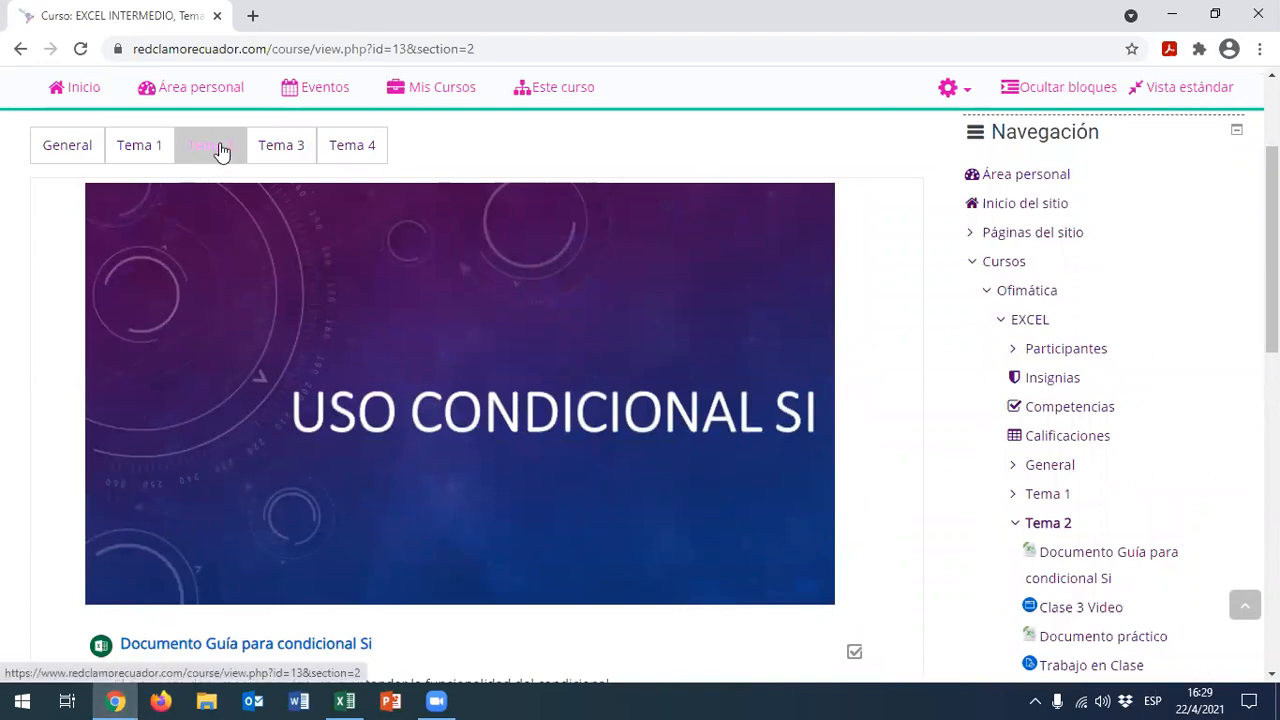
scroll(220, 274, "down", 5)
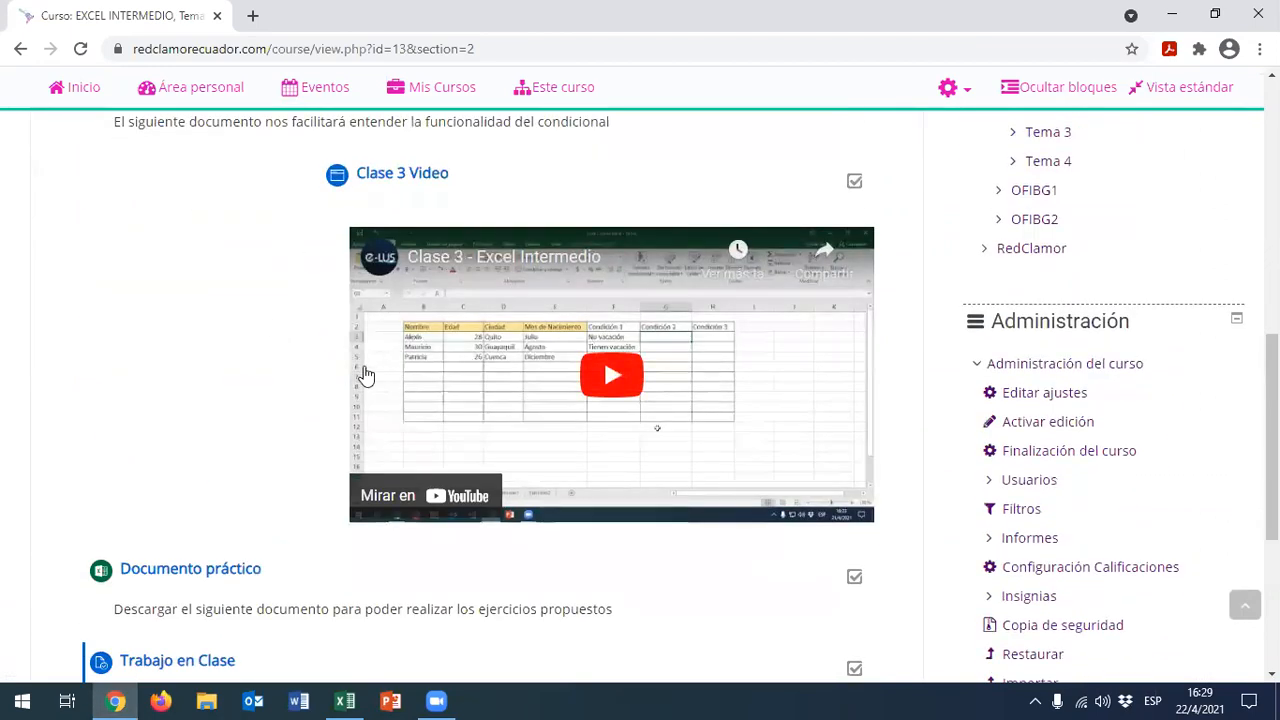
scroll(365, 374, "down", 1)
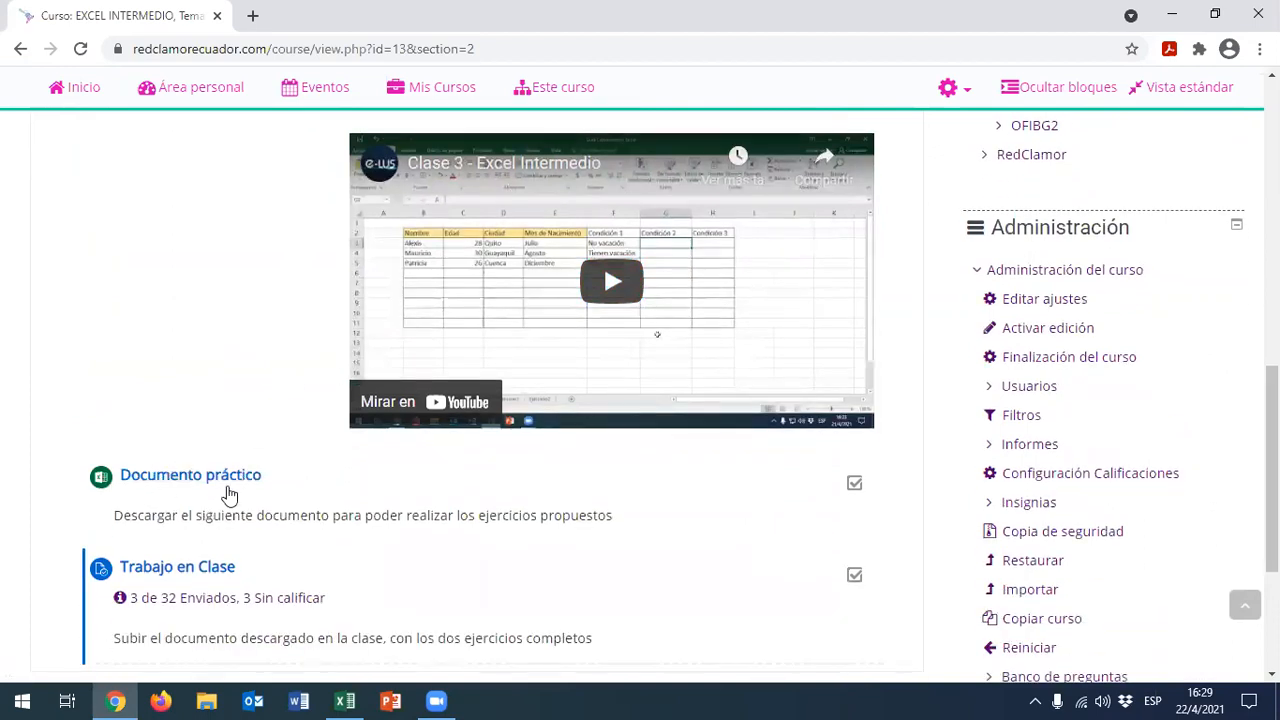
left_click(1180, 17)
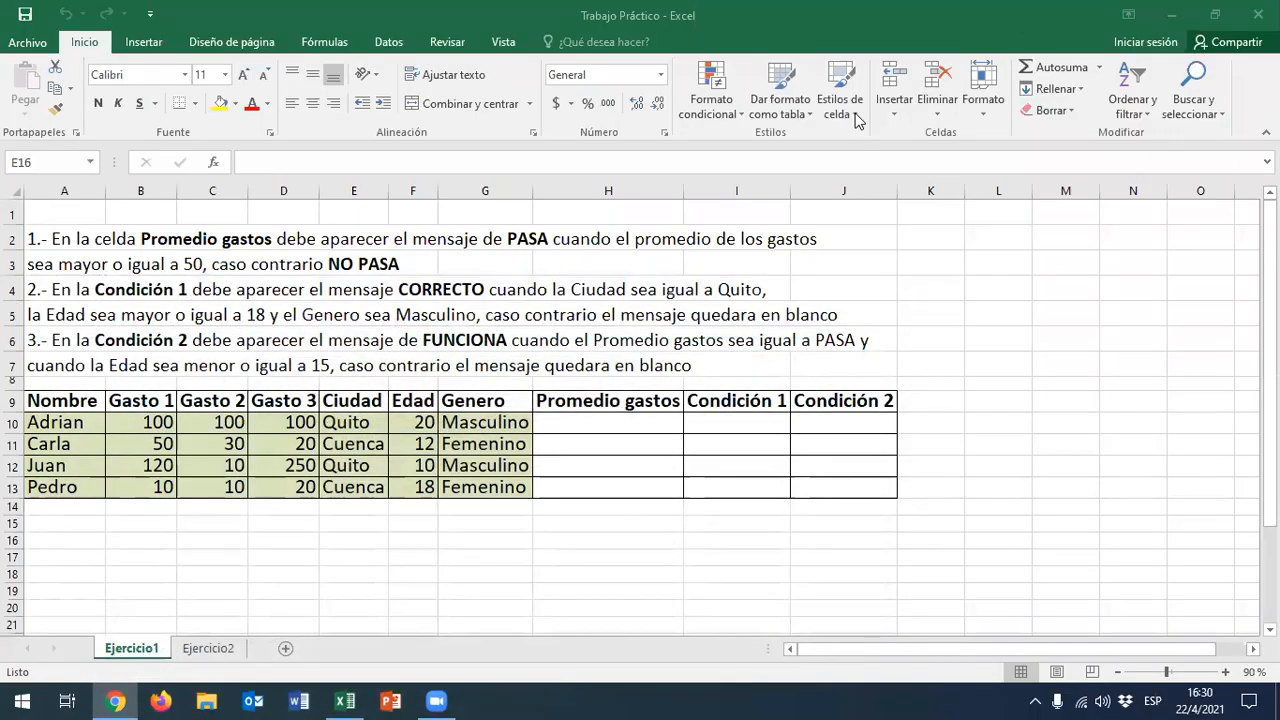
Return to the course page in Chrome and open the Tema 3 section
left_click(116, 700)
scroll(289, 246, "up", 10)
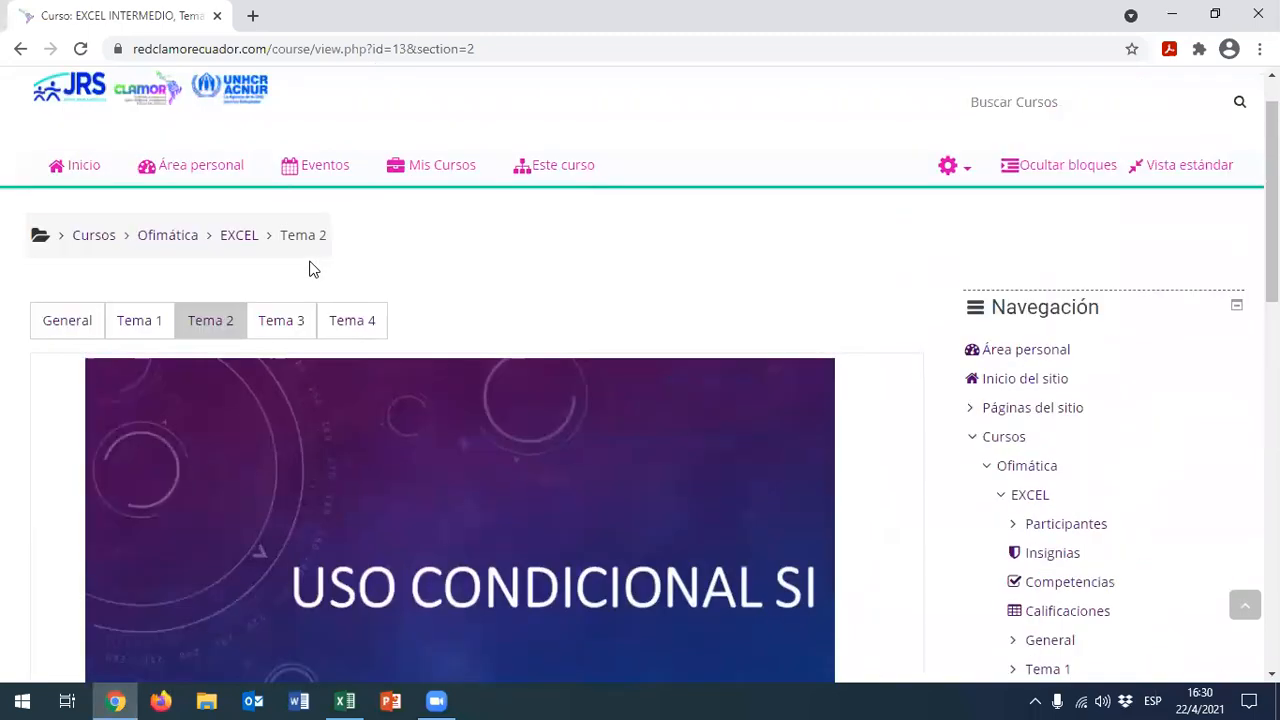
scroll(309, 268, "up", 1)
left_click(284, 380)
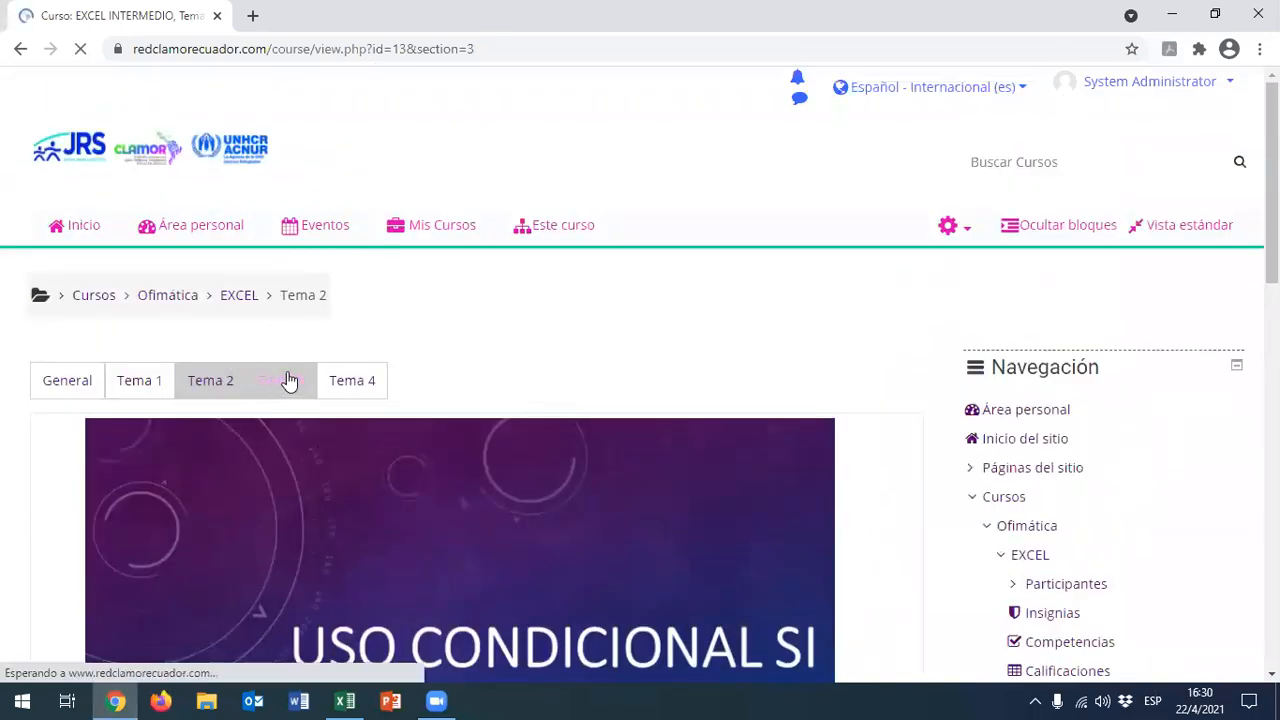
Examine the Tema 3 section on Tablas Dinámicas and its guide document
scroll(474, 331, "down", 3)
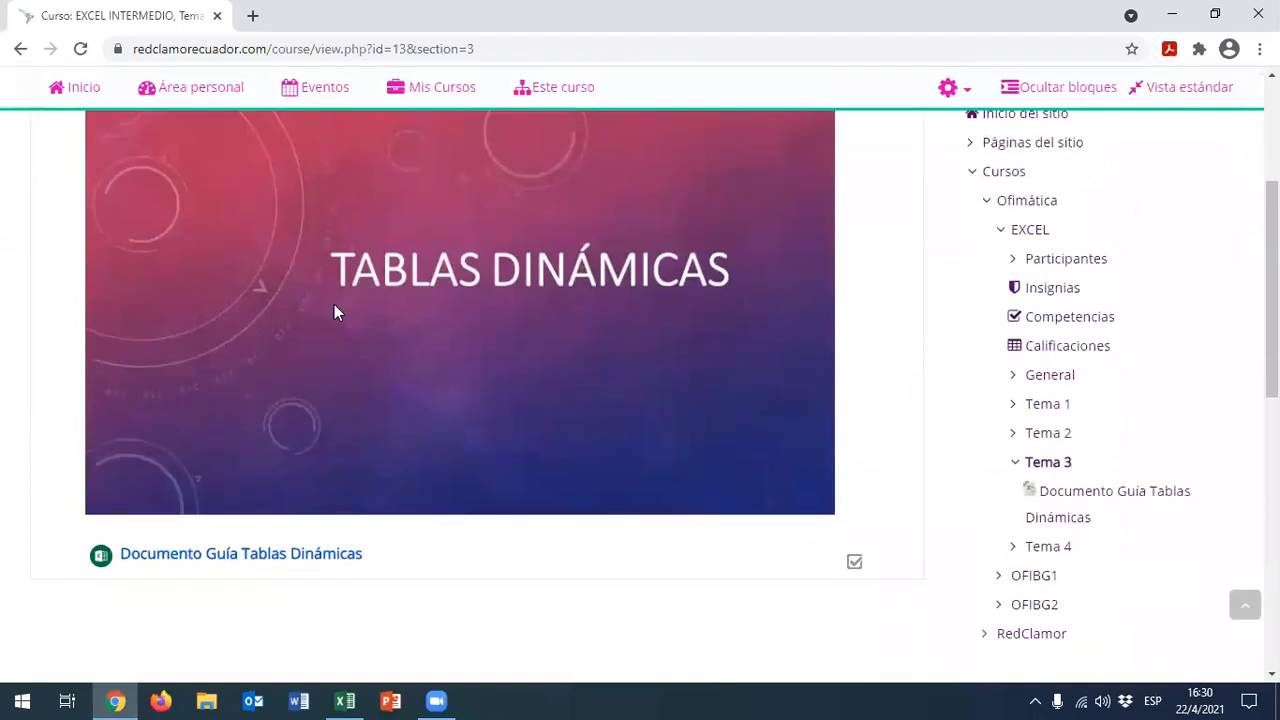
scroll(694, 374, "down", 1)
scroll(560, 429, "up", 2)
Return to the Tema 2 section, review Documento práctico and Trabajo en Clase, and switch back to the Trabajo Práctico workbook in Excel
left_click(210, 150)
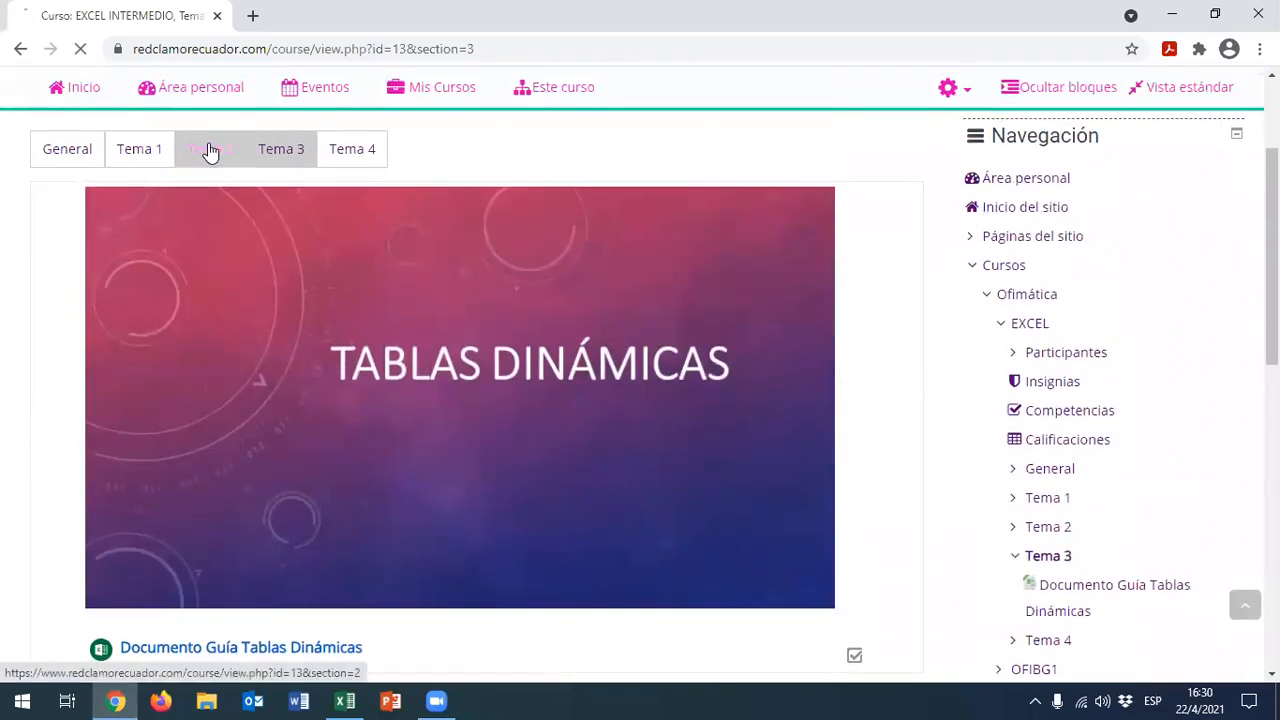
scroll(512, 380, "down", 4)
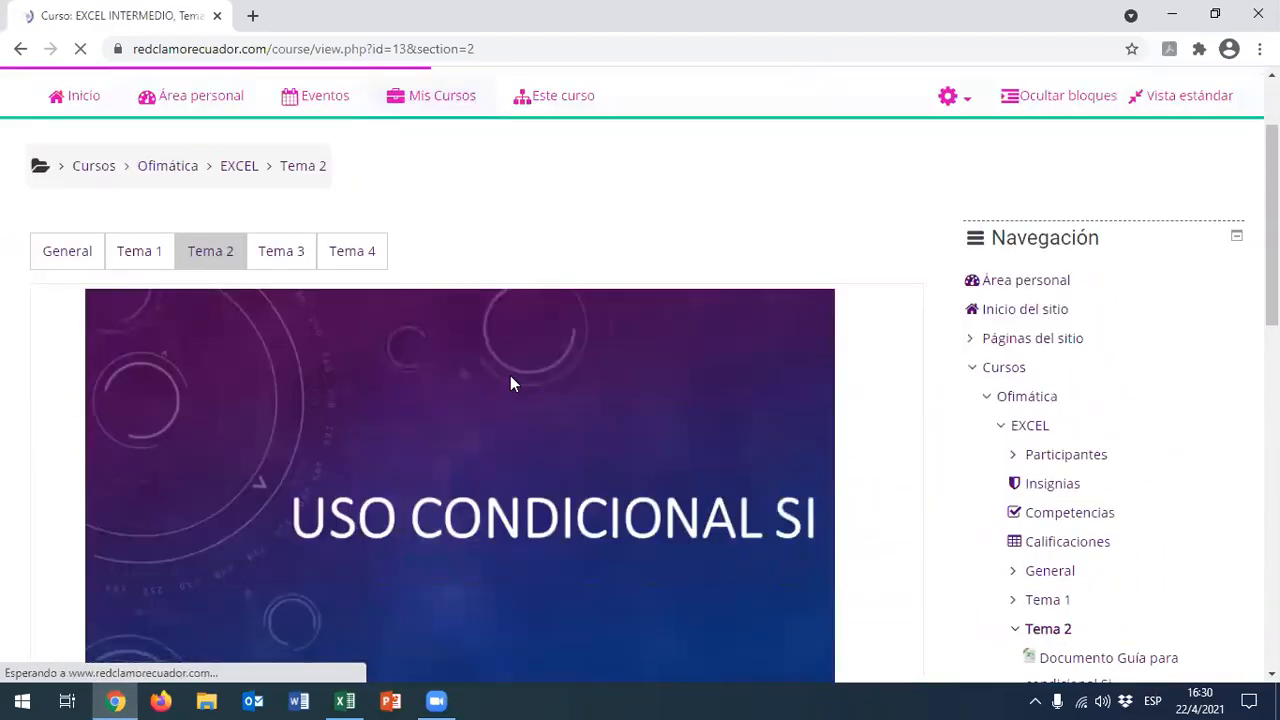
scroll(534, 390, "down", 6)
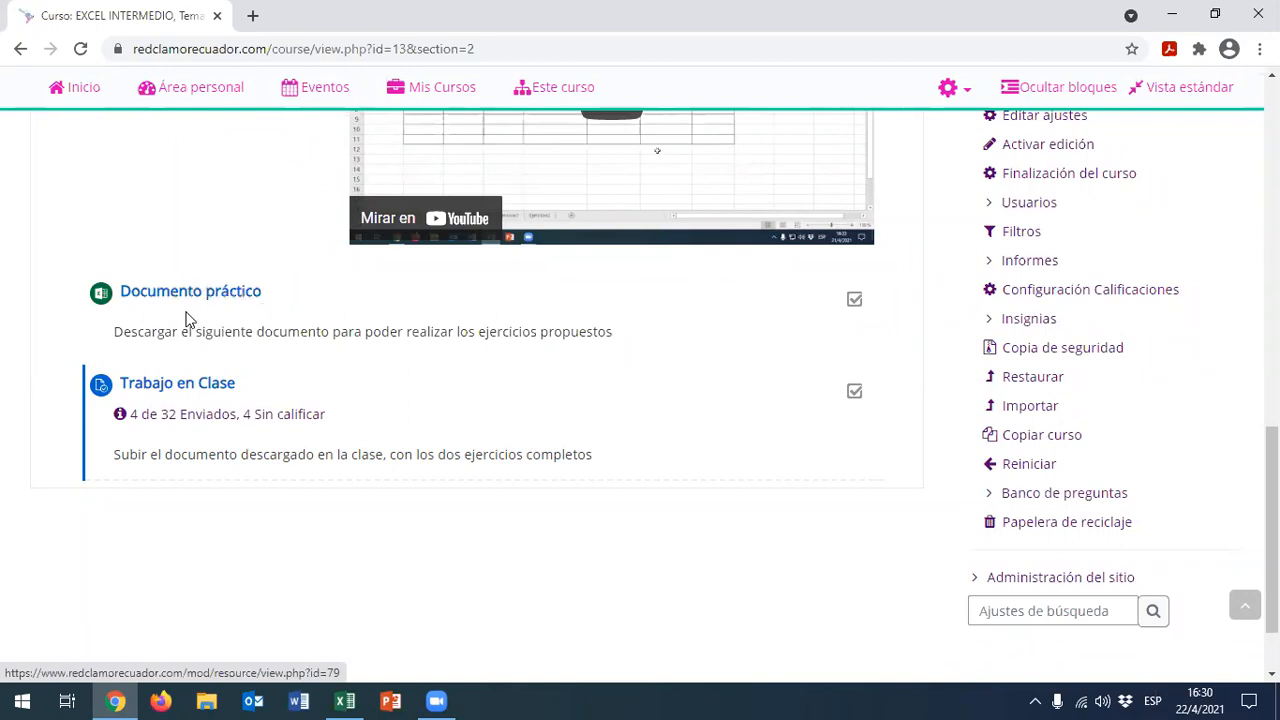
left_click(1171, 14)
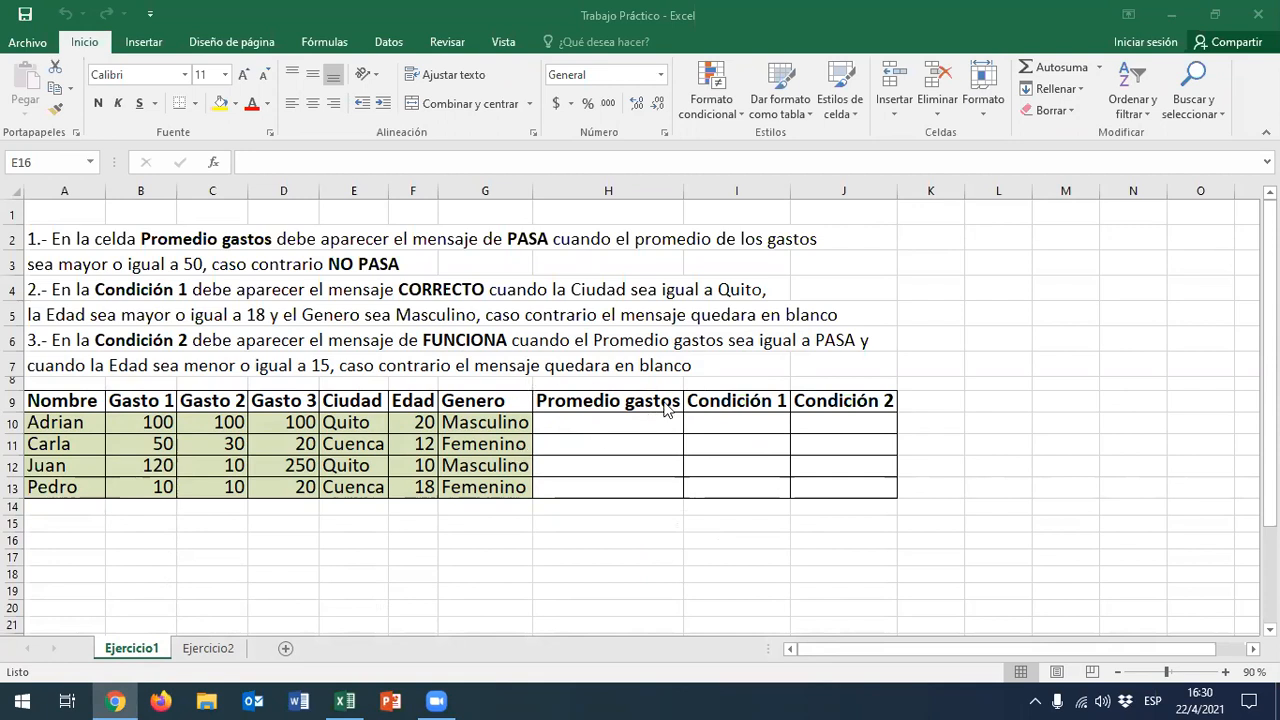
key("alt+Tab")
Review the first instruction in A2 and the Promedio gastos cell H10 that it applies to on Ejercicio1
left_click(170, 245)
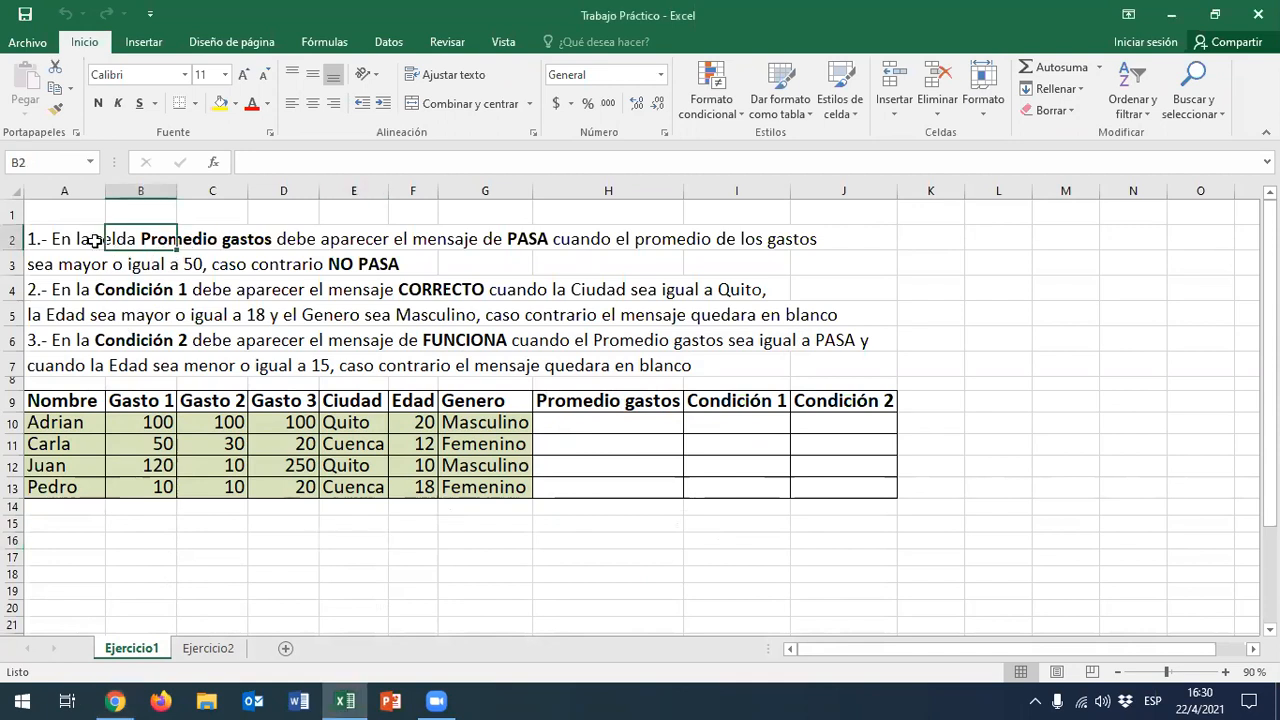
left_click(70, 244)
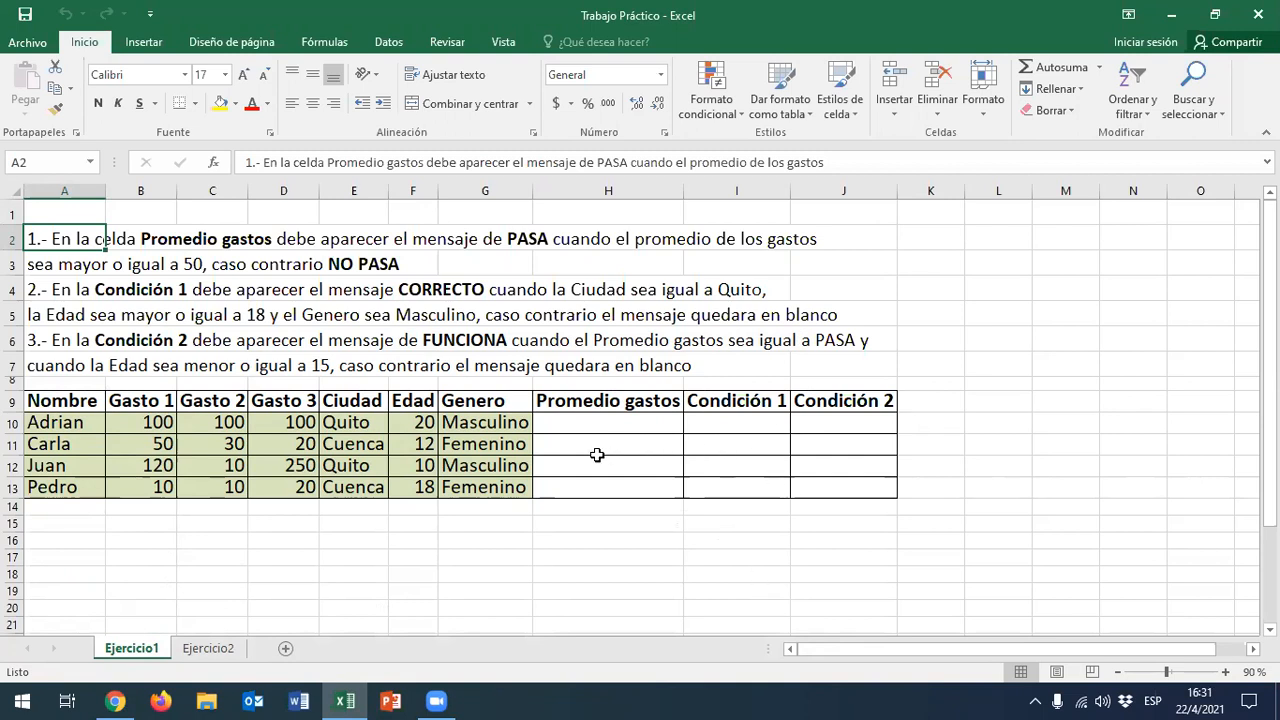
left_click(584, 428)
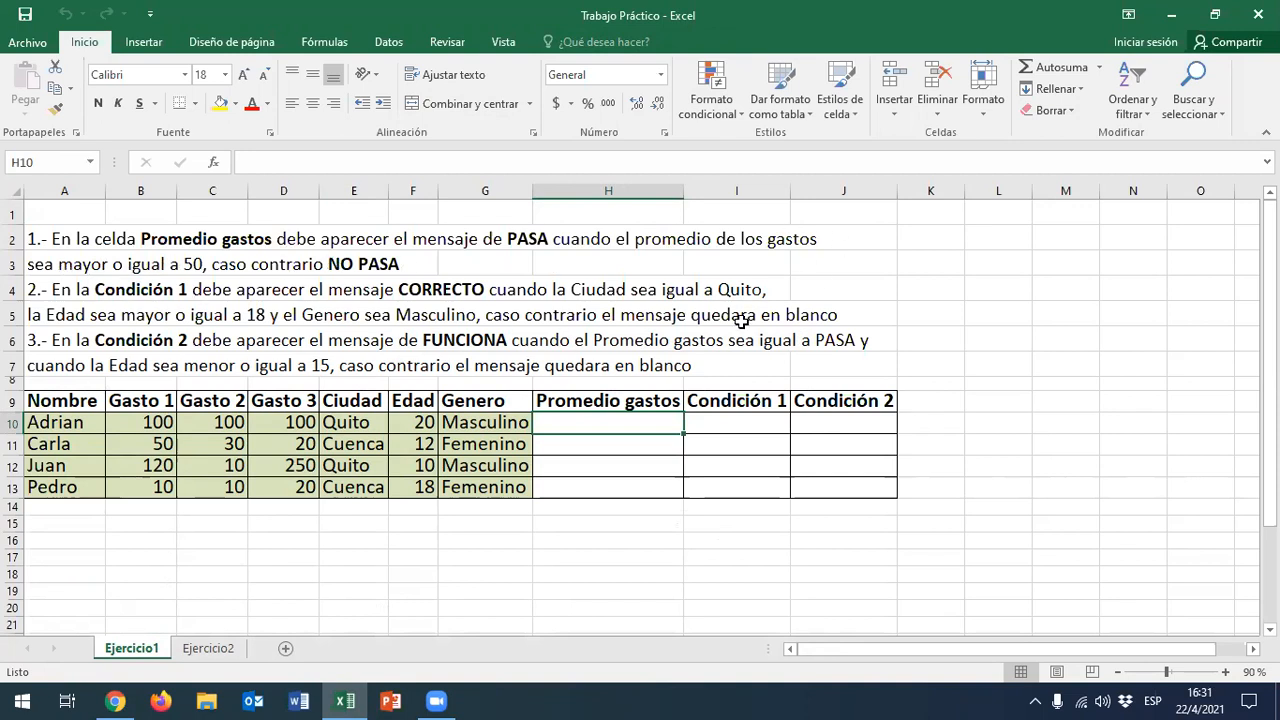
Test averaging the three gastos of row 10 in H15 with =PROMEDIO(B10:D10), and clear the cell
left_click(548, 524)
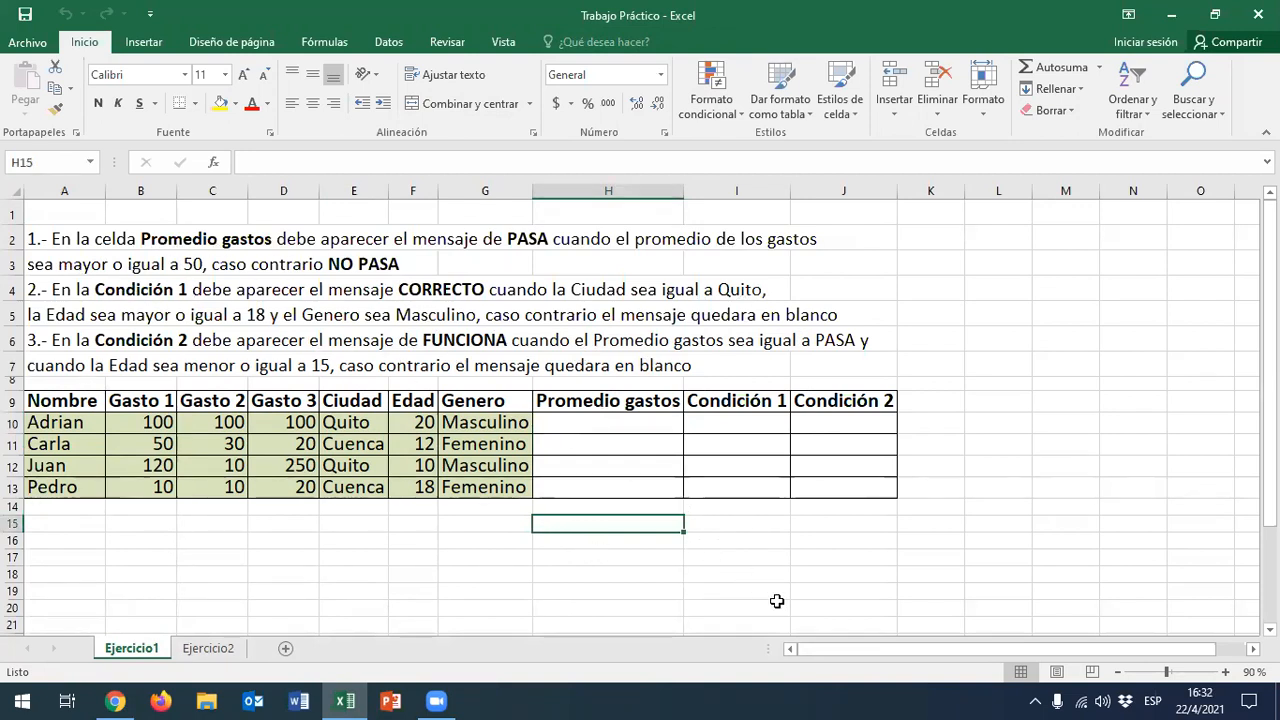
type("=")
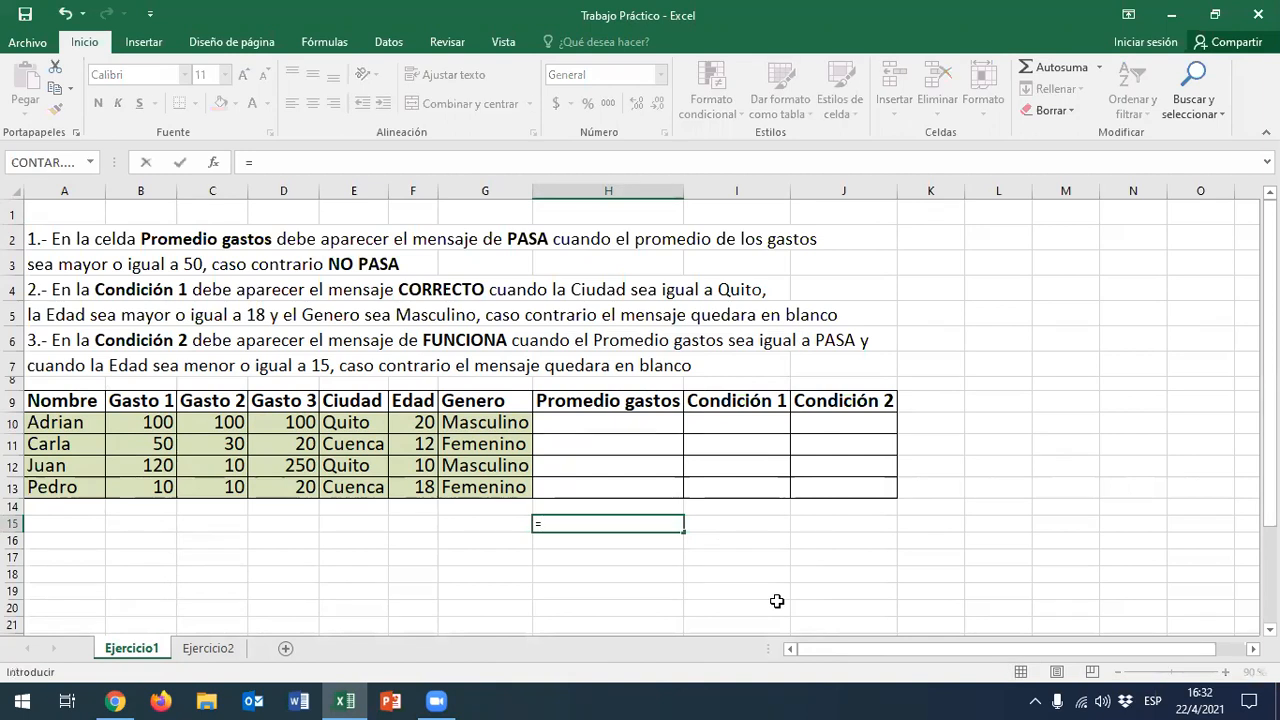
type("promedio")
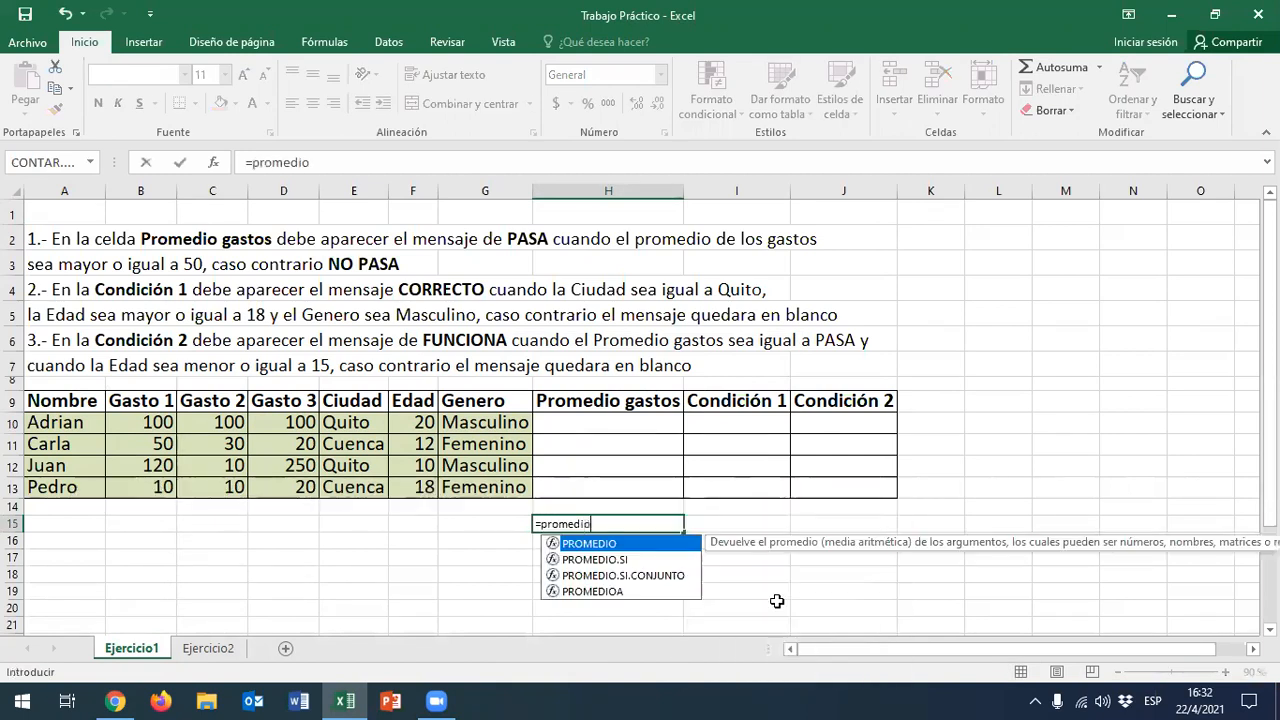
type("(")
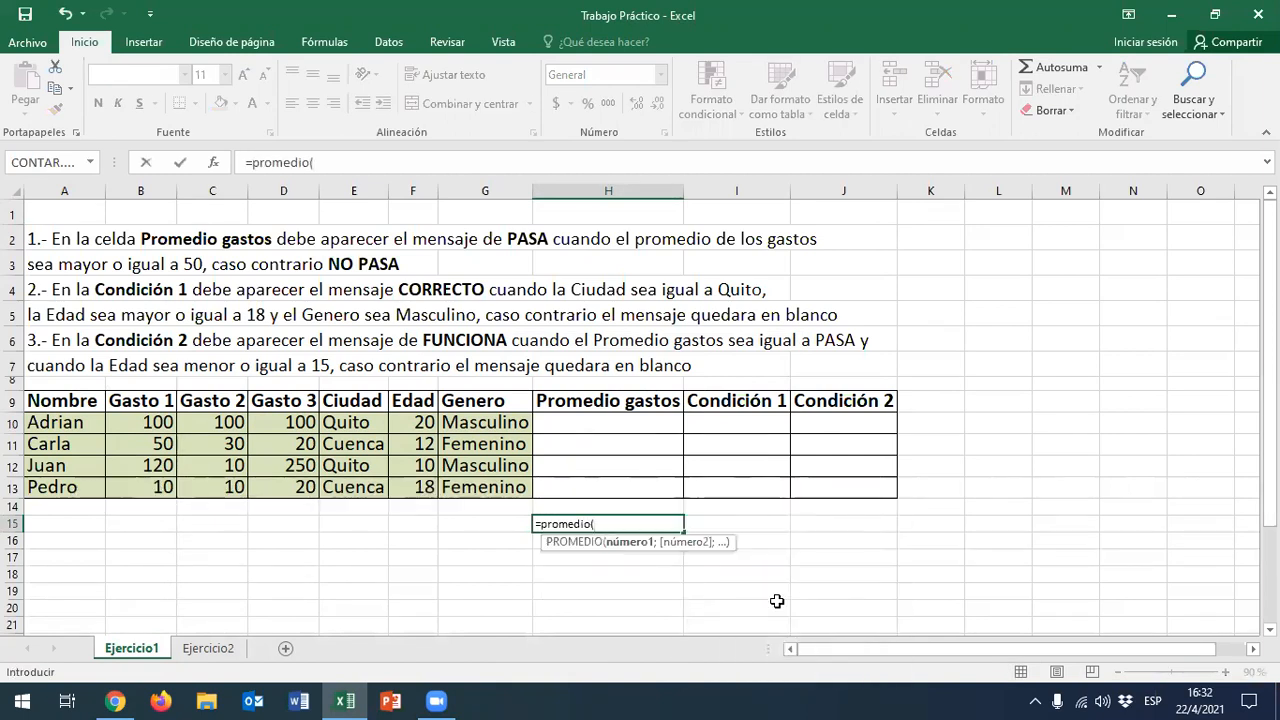
left_click(151, 421)
left_click_drag(192, 422, 300, 422)
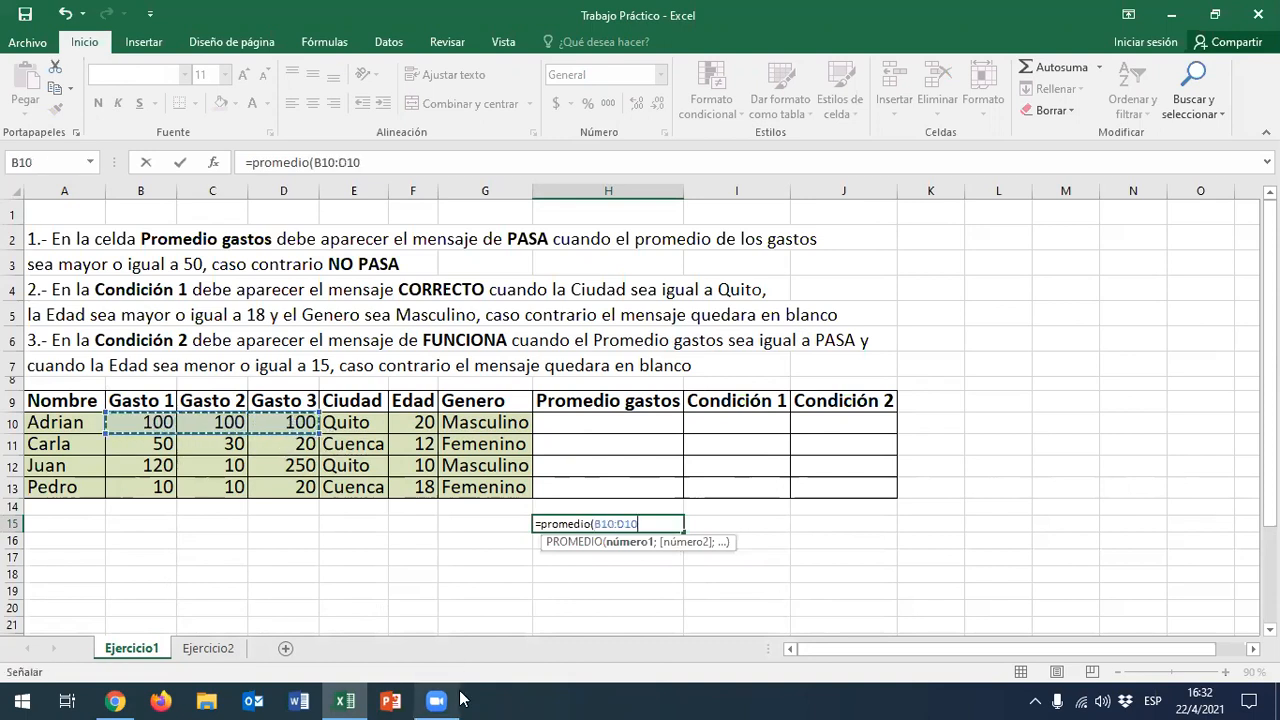
key("Return")
left_click(649, 517)
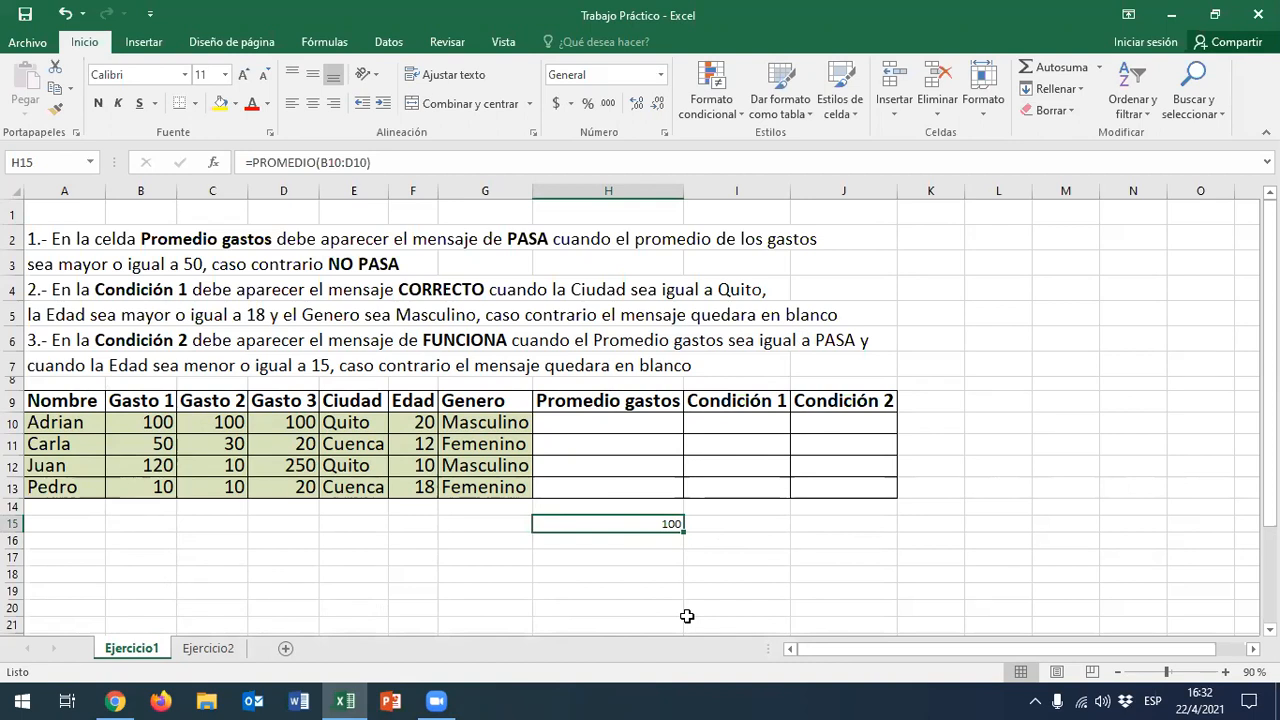
key("Delete")
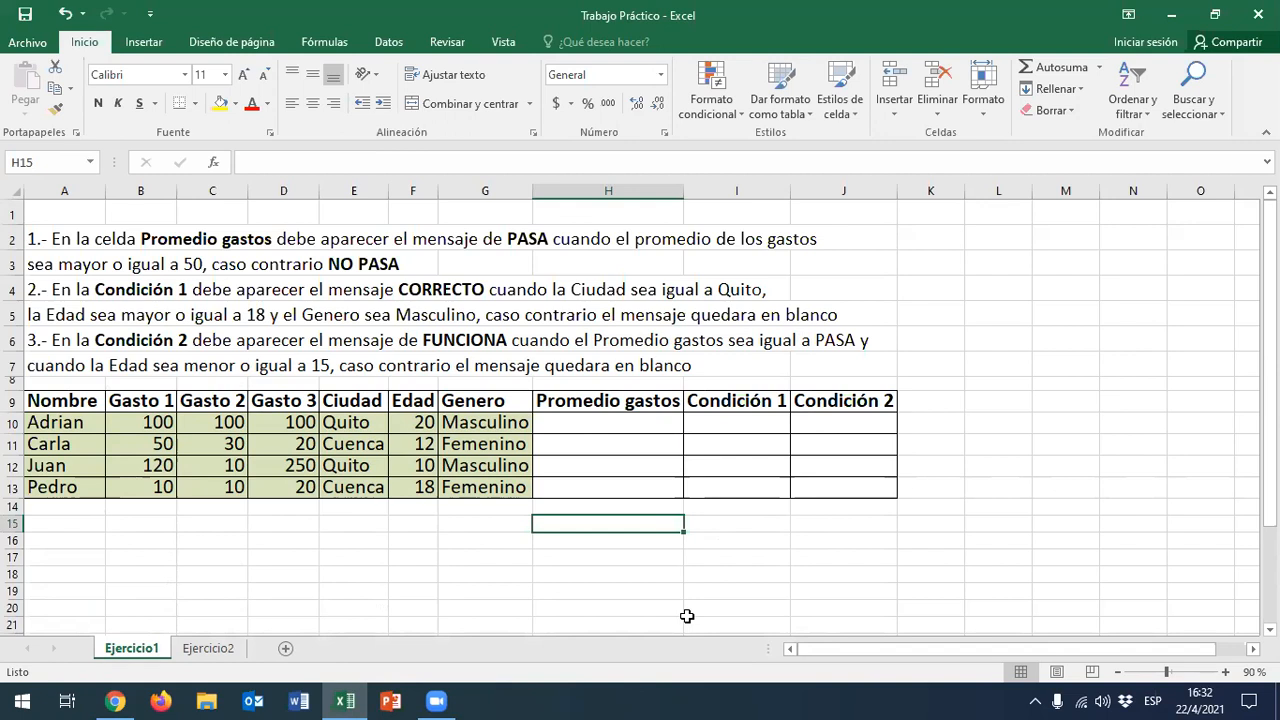
Start a SI formula in H10 under Promedio gastos with the logical test promedio(B10:D10)>=50
left_click(547, 430)
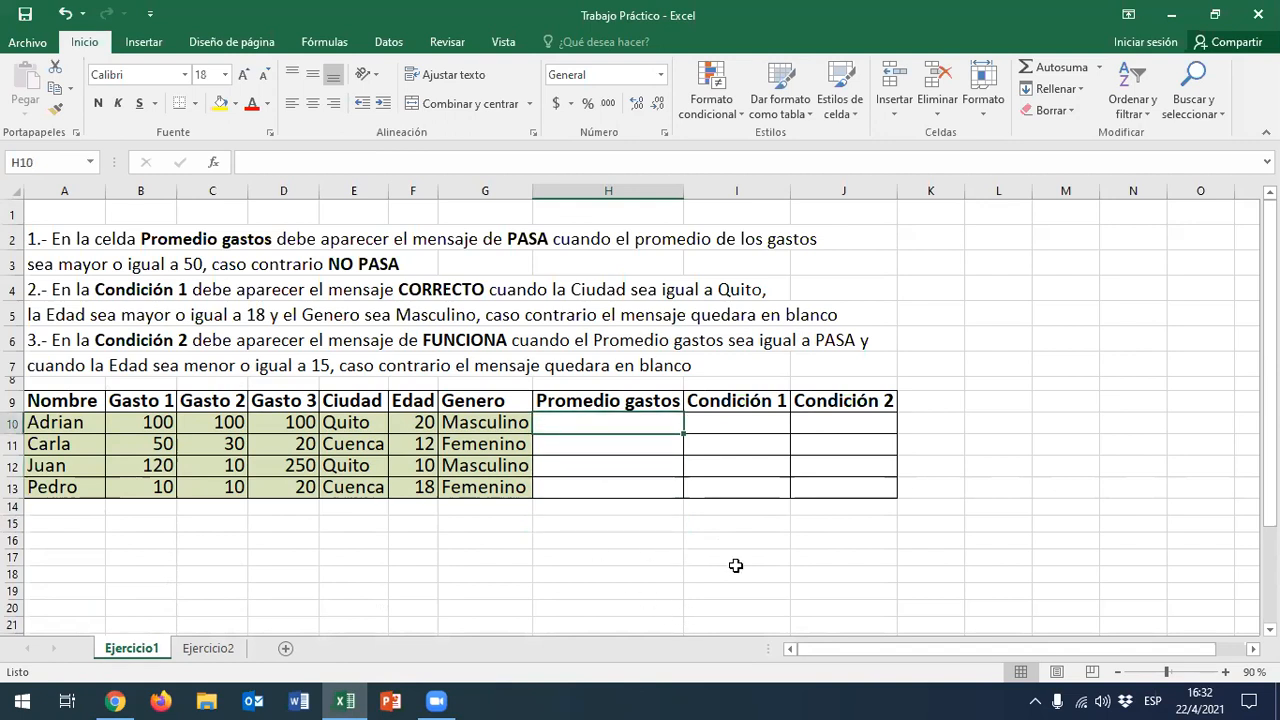
type("=si")
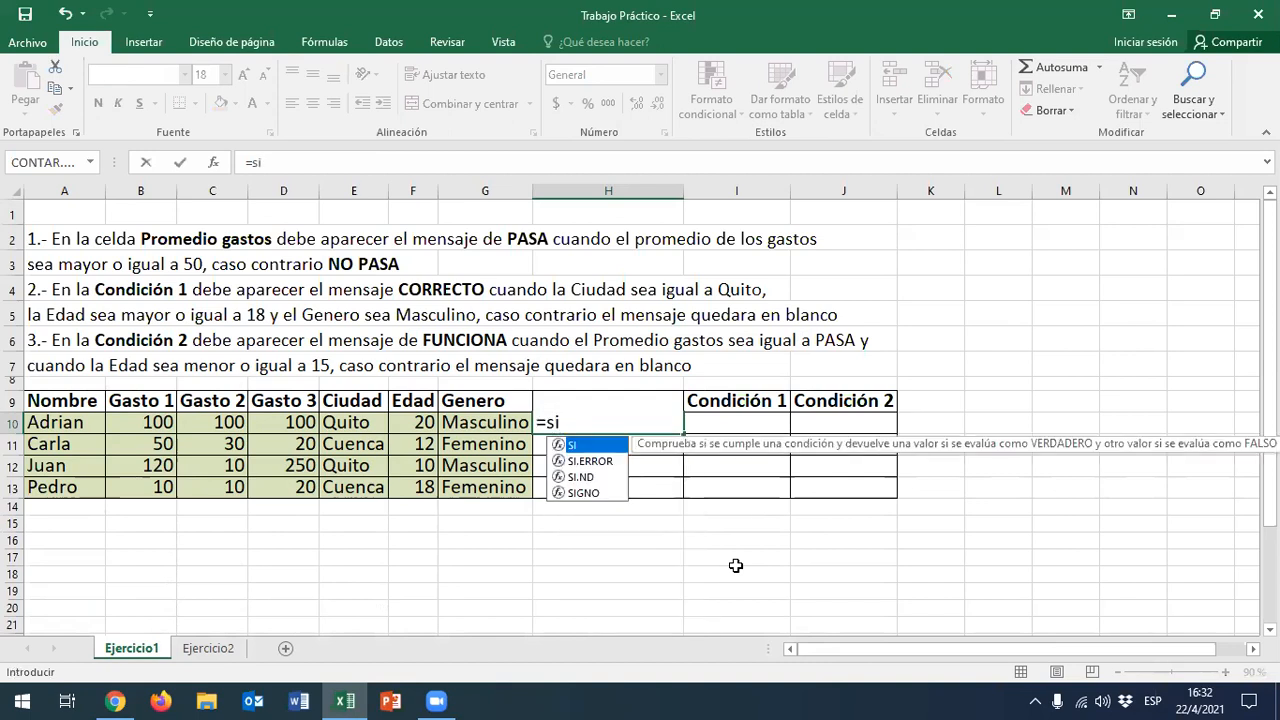
type("(")
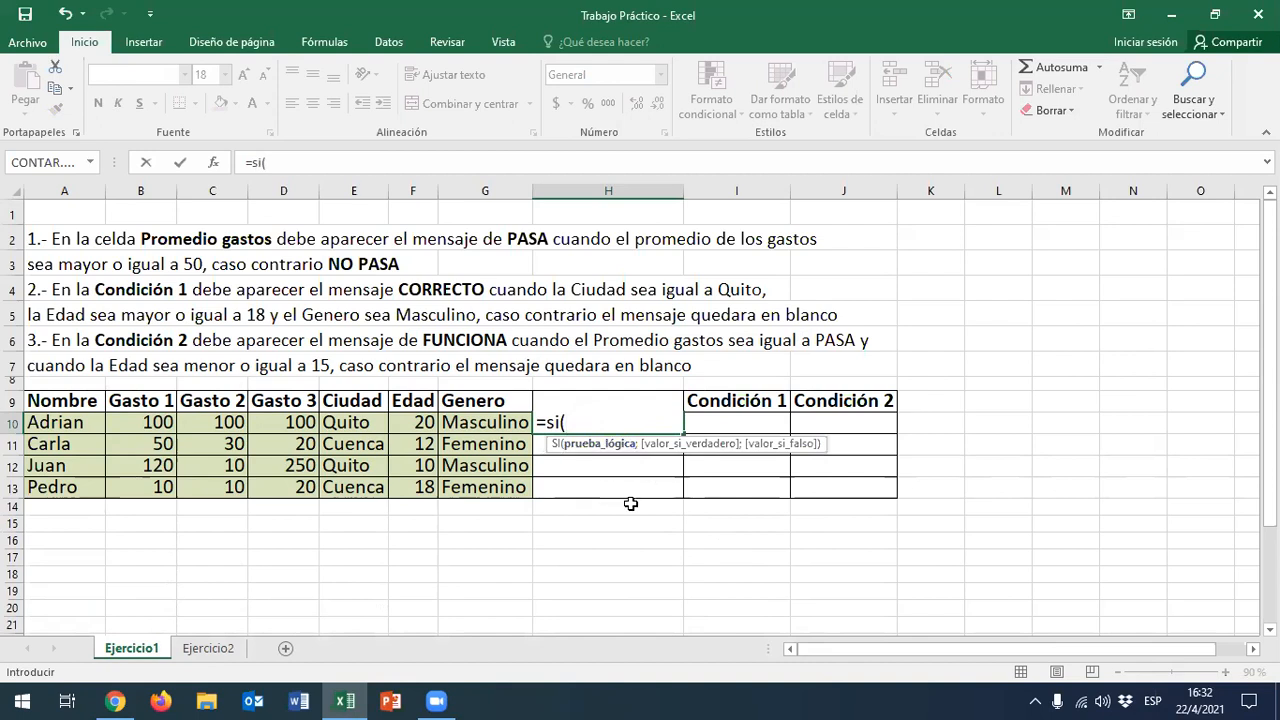
type("promedio")
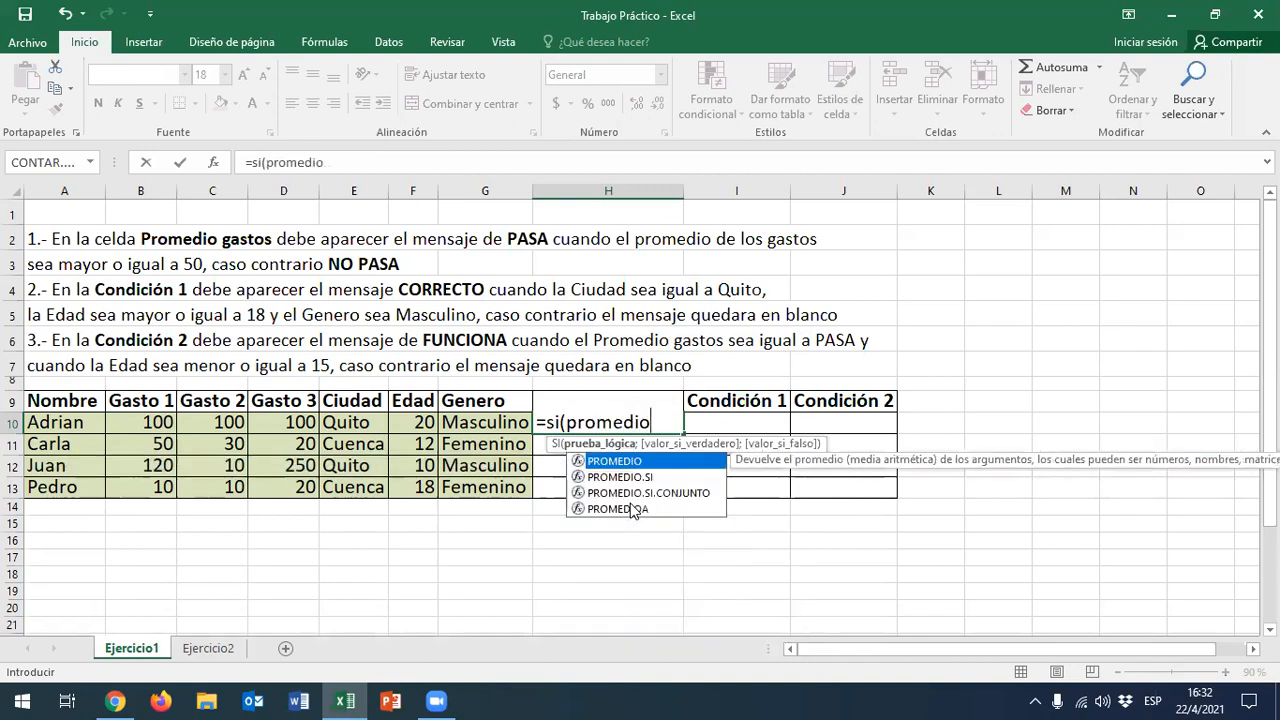
type("(")
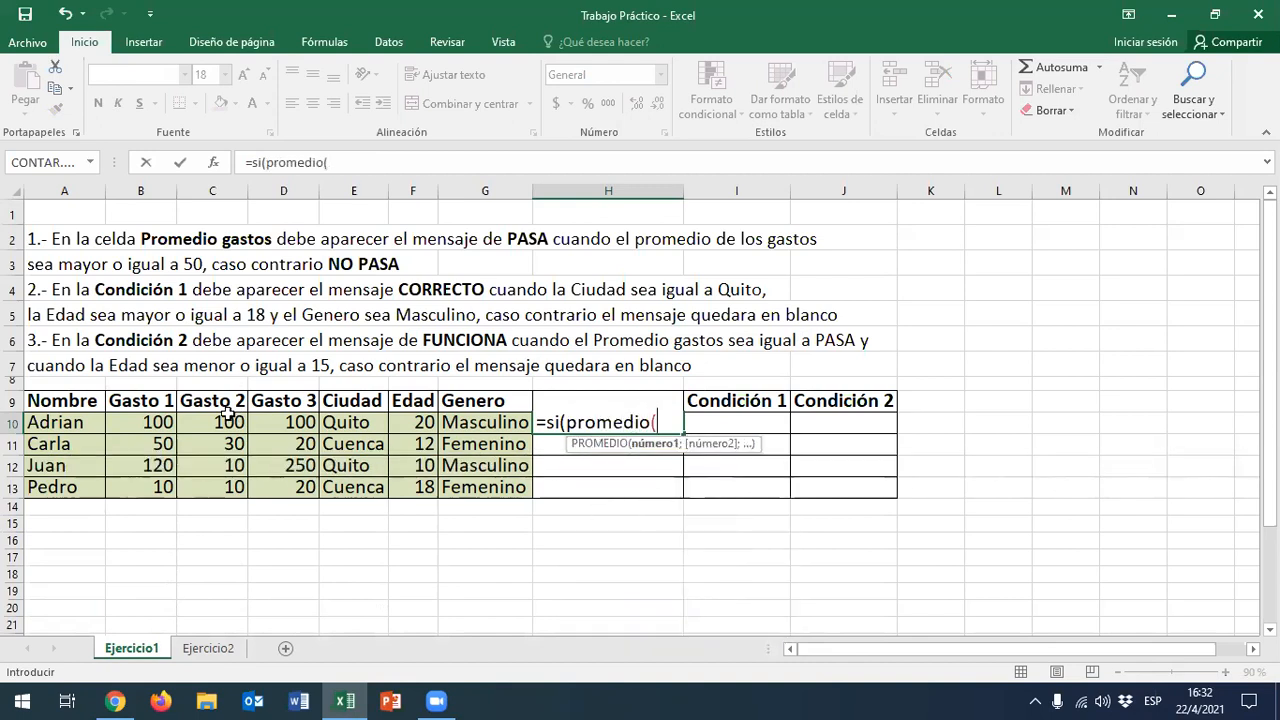
left_click_drag(143, 421, 302, 422)
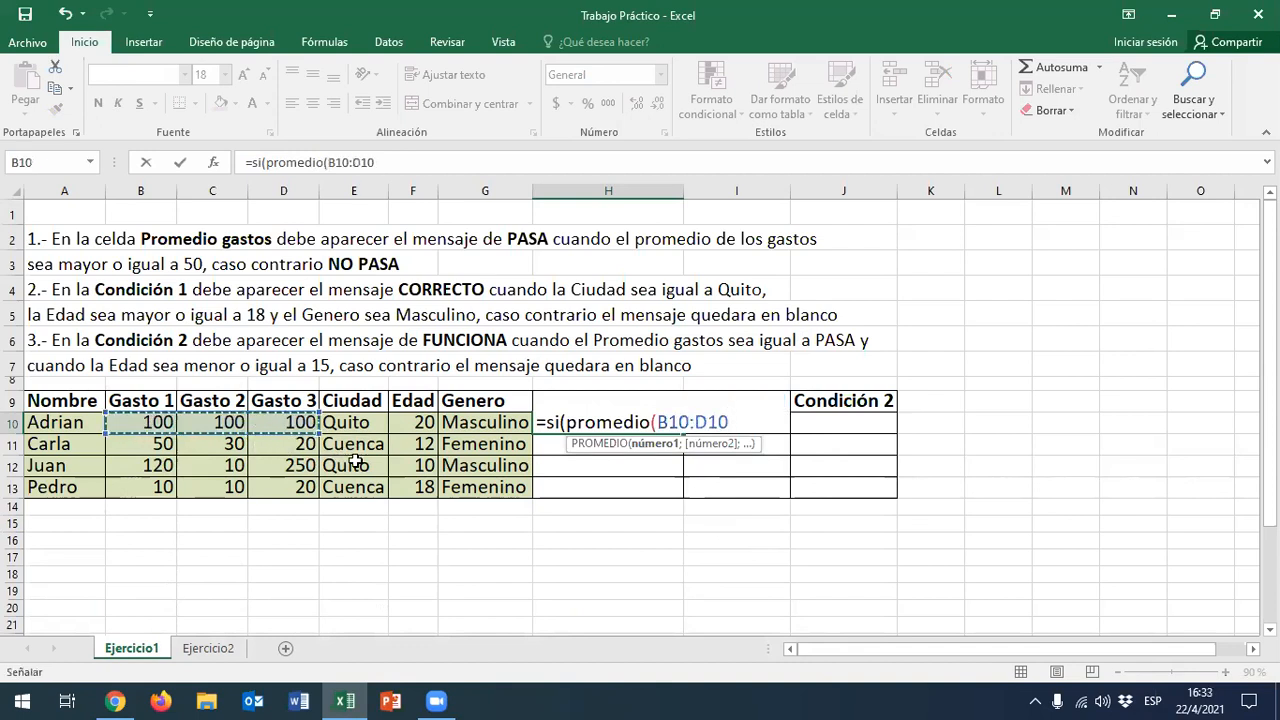
type(")")
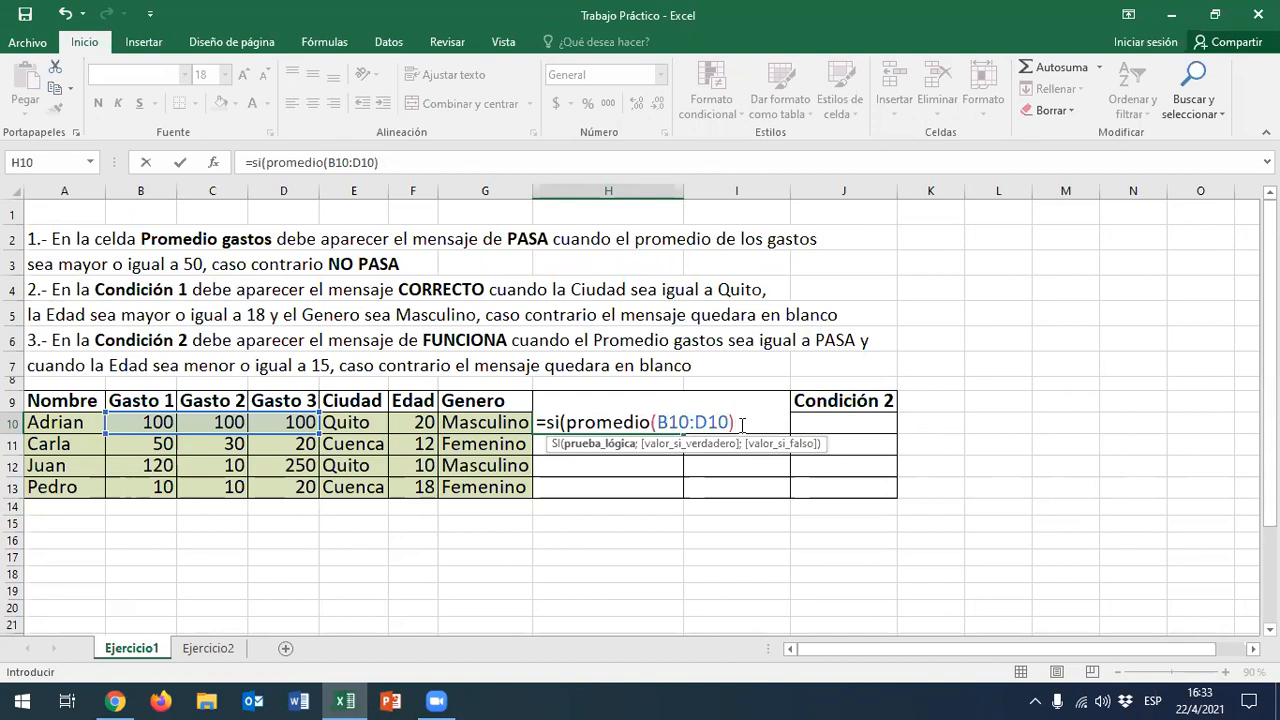
type(">=50")
type(";")
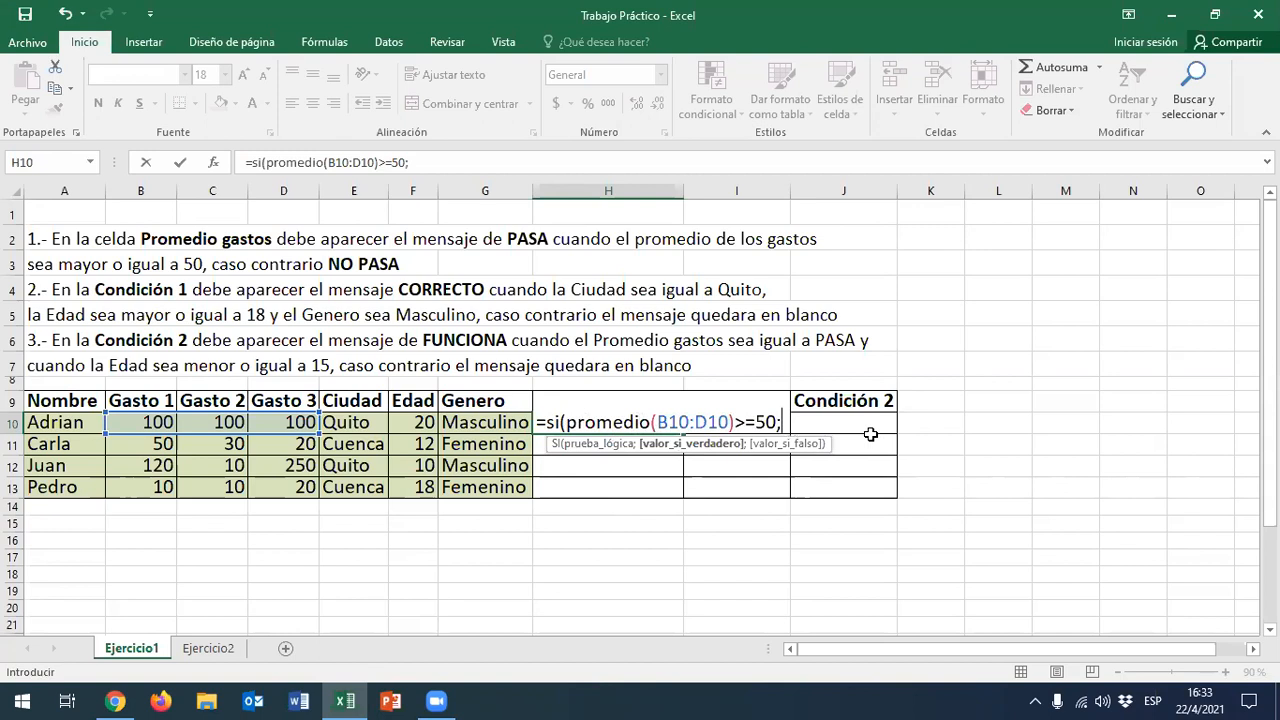
Complete the H10 formula with "Pasa" as the true result and "No Pasa" as the false result, review its logical test, and enter it
type("\"")
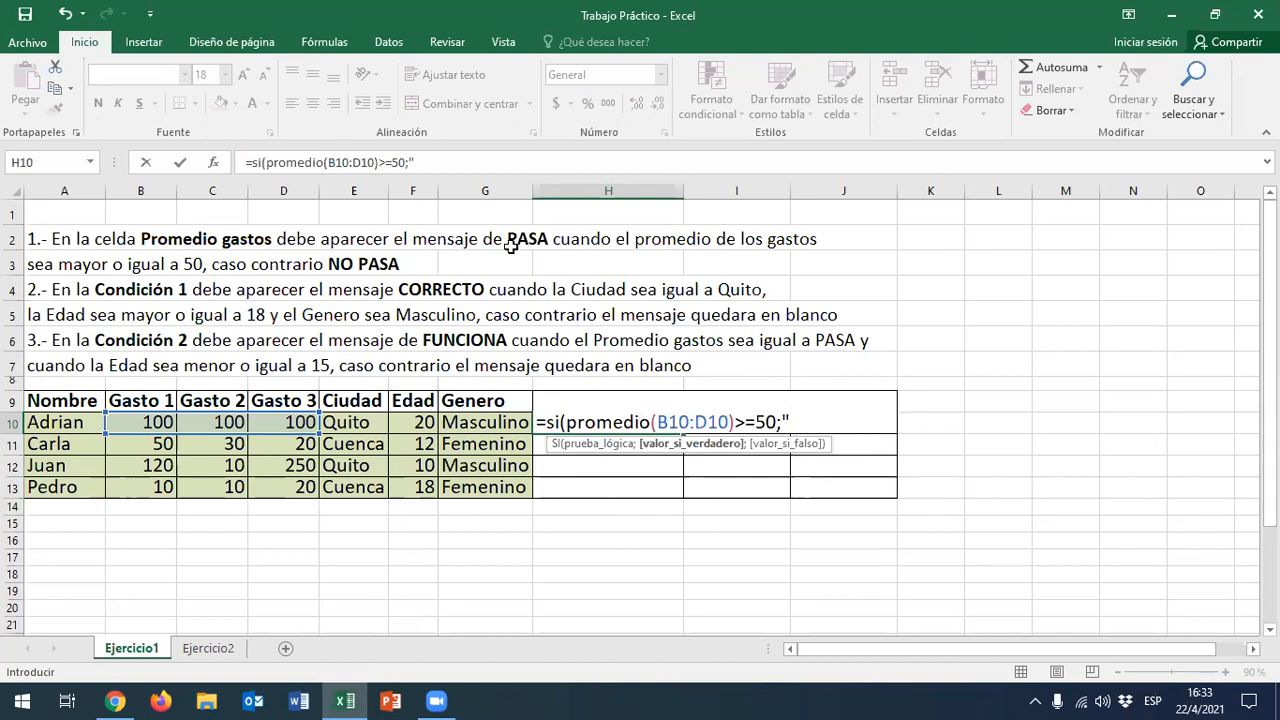
type("Pasa\";")
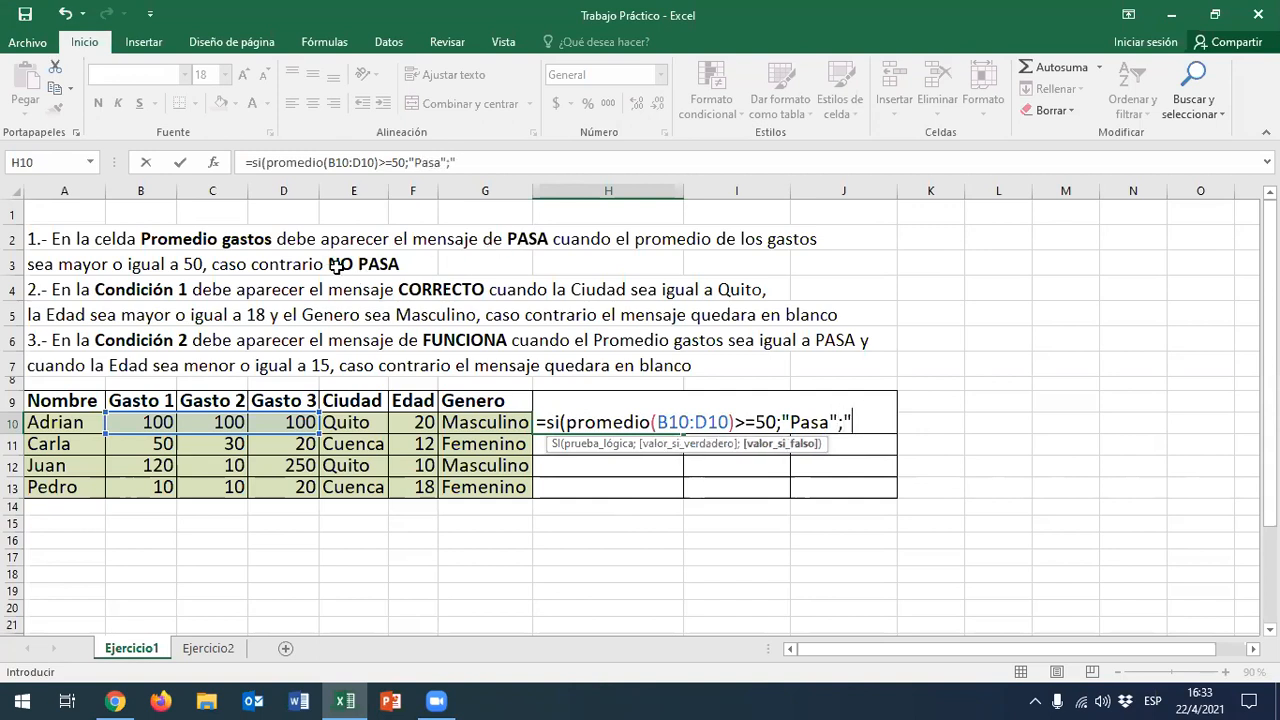
type("\"No Pasa")
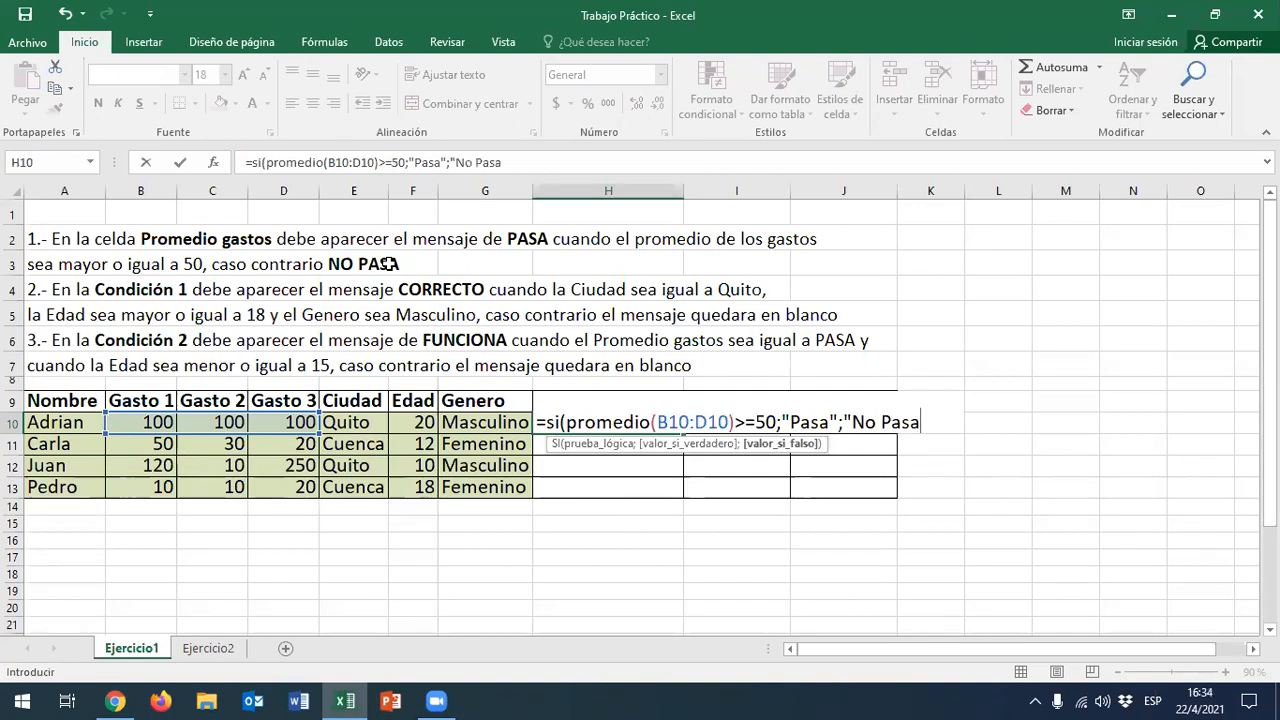
type("\")")
left_click(550, 420)
left_click(566, 421)
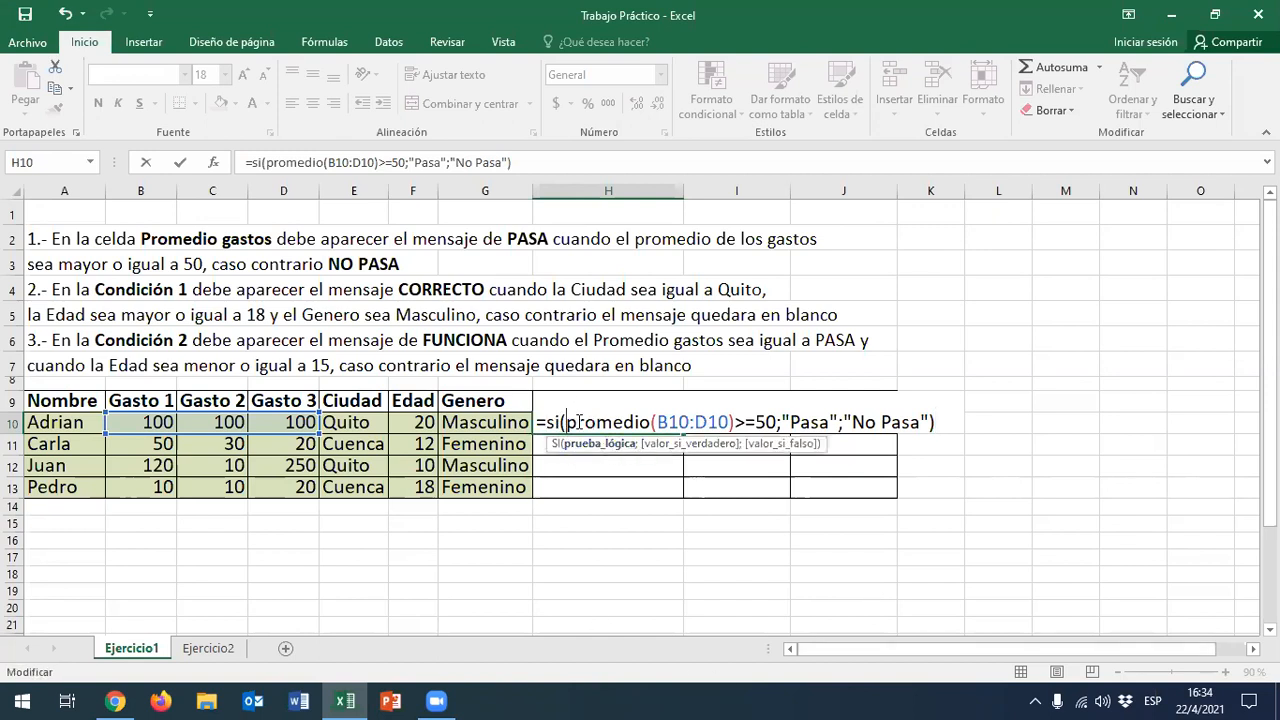
left_click_drag(568, 421, 778, 413)
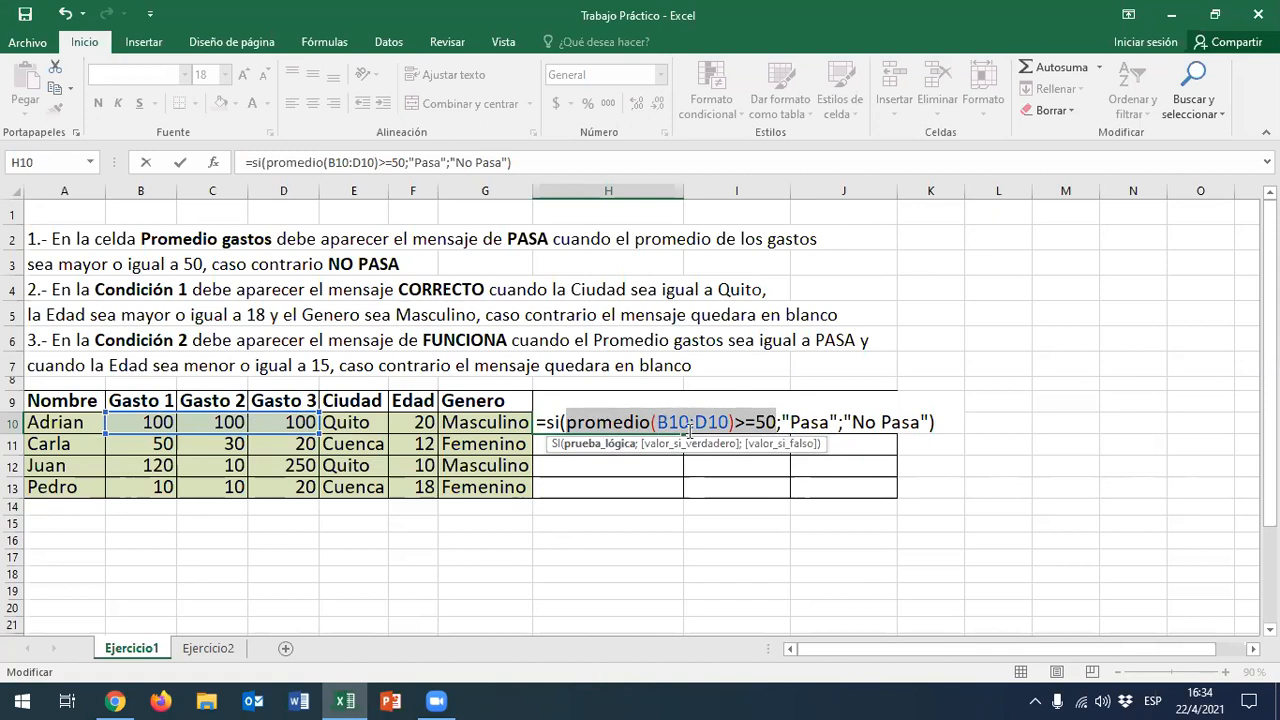
left_click(932, 426)
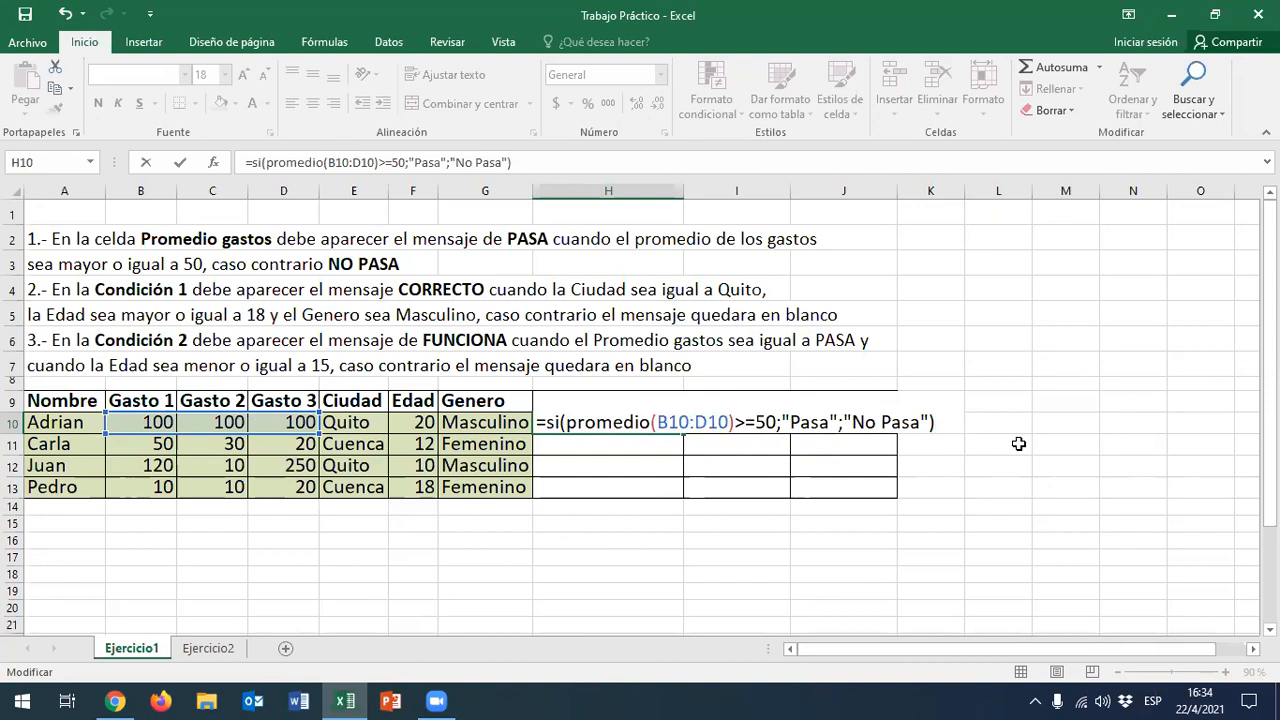
key("Return")
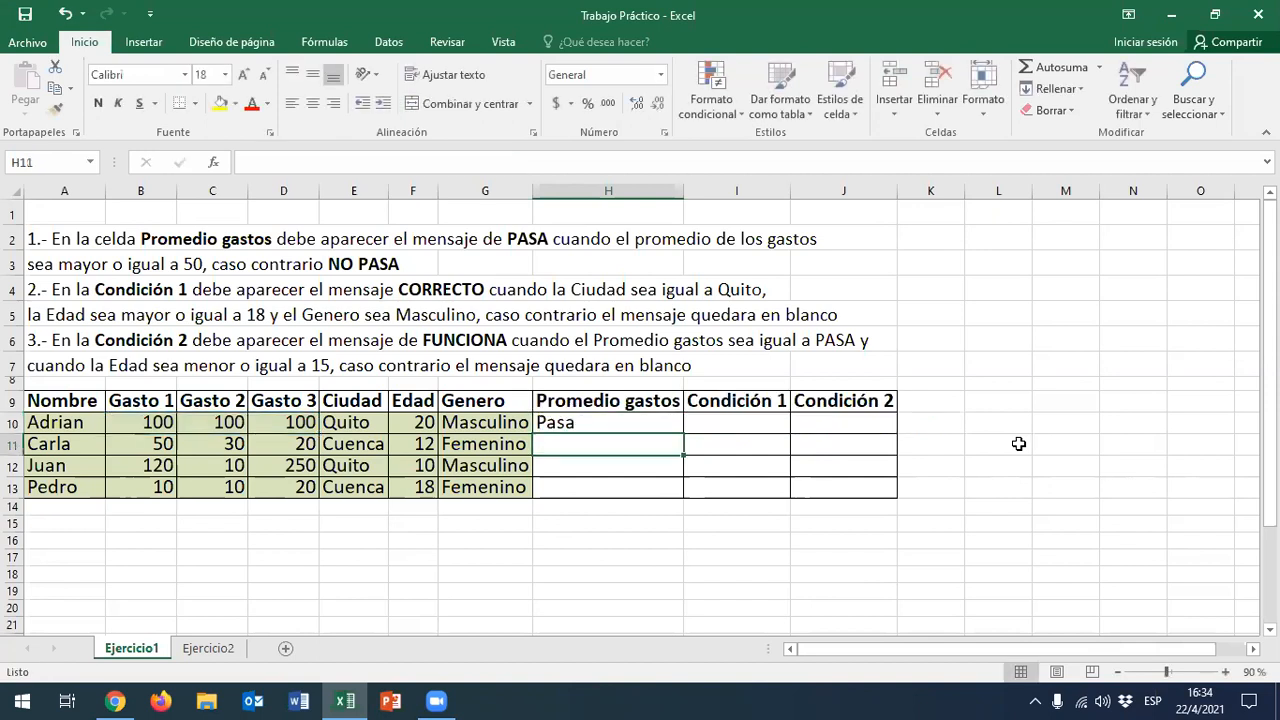
Fill the Promedio gastos formula from H10 down to H13
left_click(652, 416)
left_click_drag(684, 433, 685, 497)
left_click(619, 555)
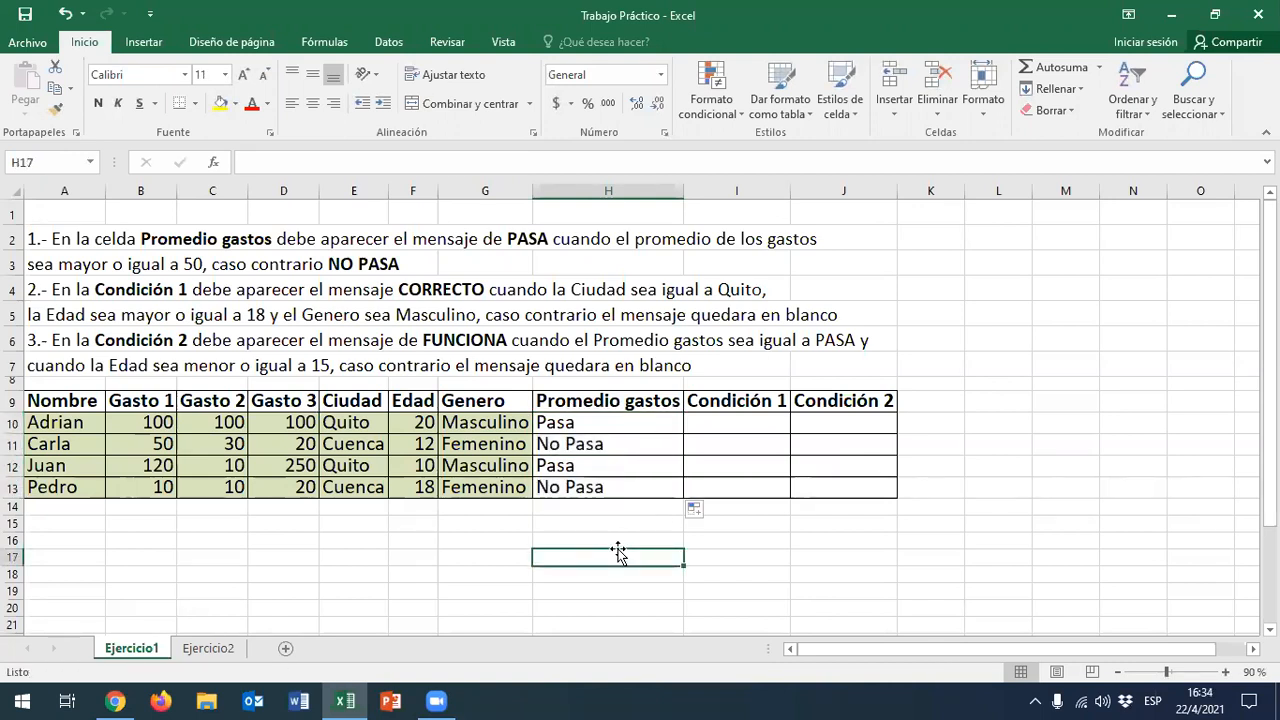
Insert a column before Promedio gastos and title it "Promedio" in H9
left_click(568, 190)
right_click(568, 190)
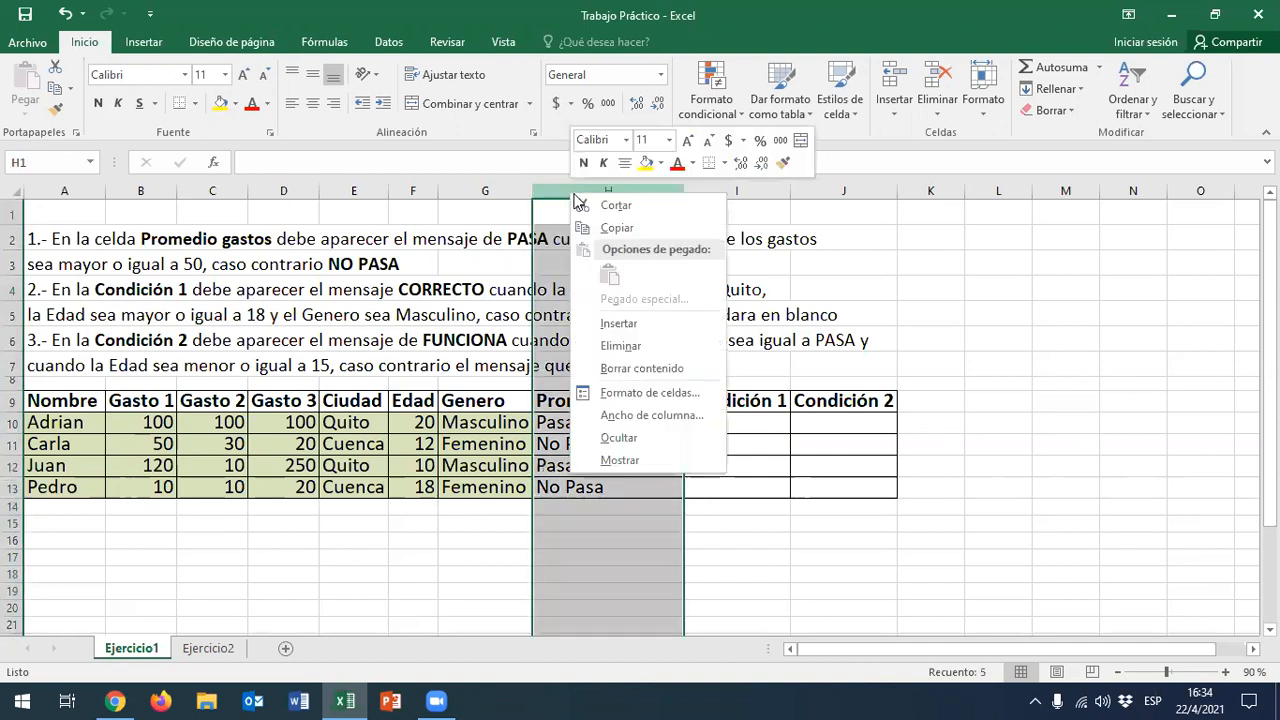
left_click(632, 318)
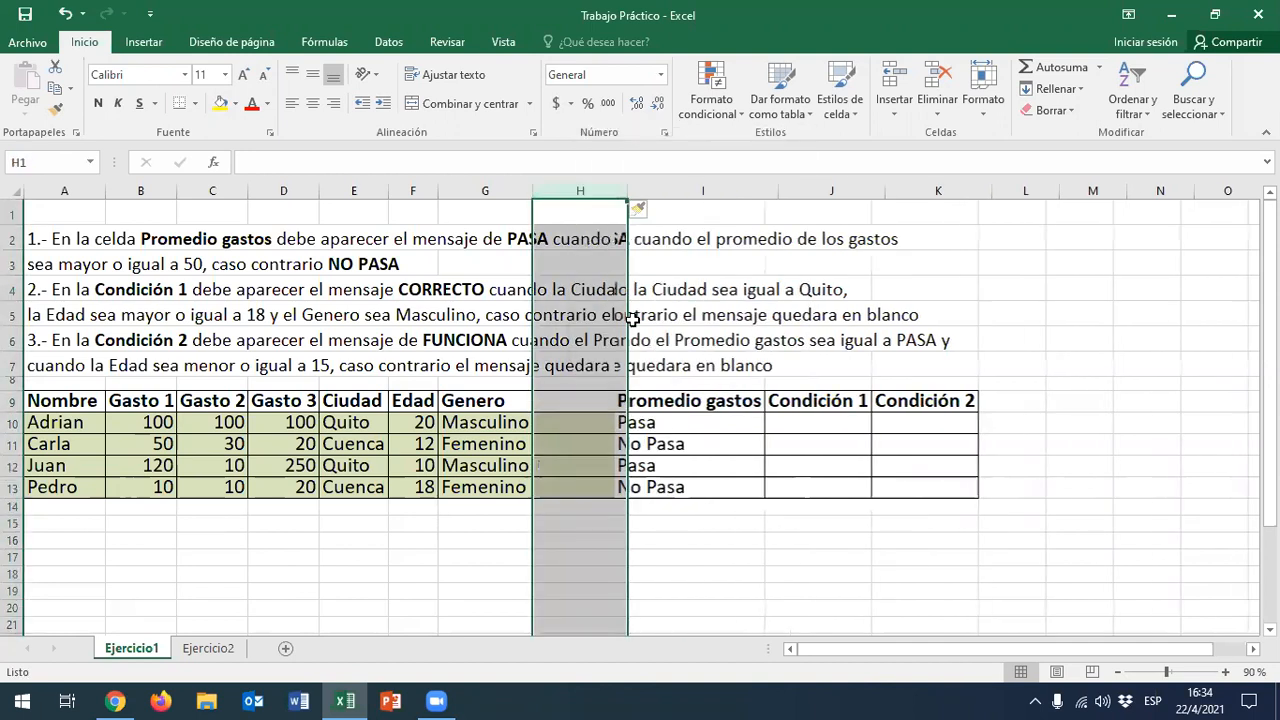
left_click(600, 405)
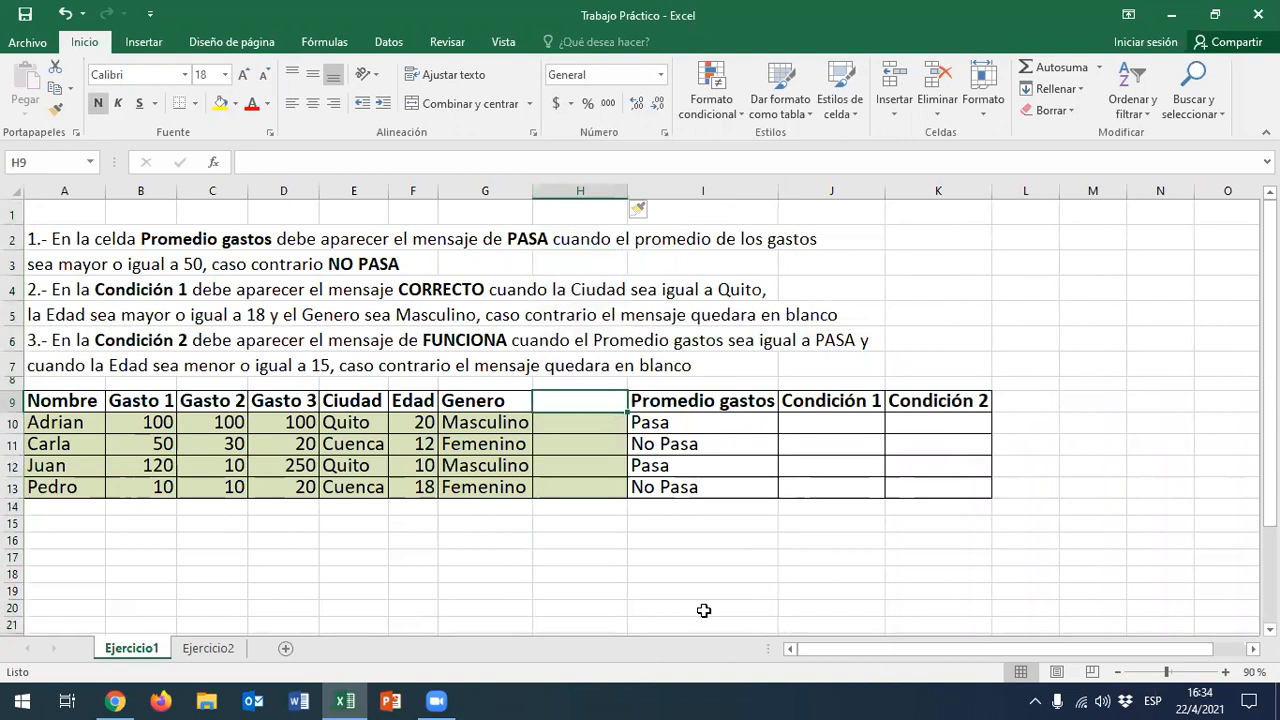
type("Promedio")
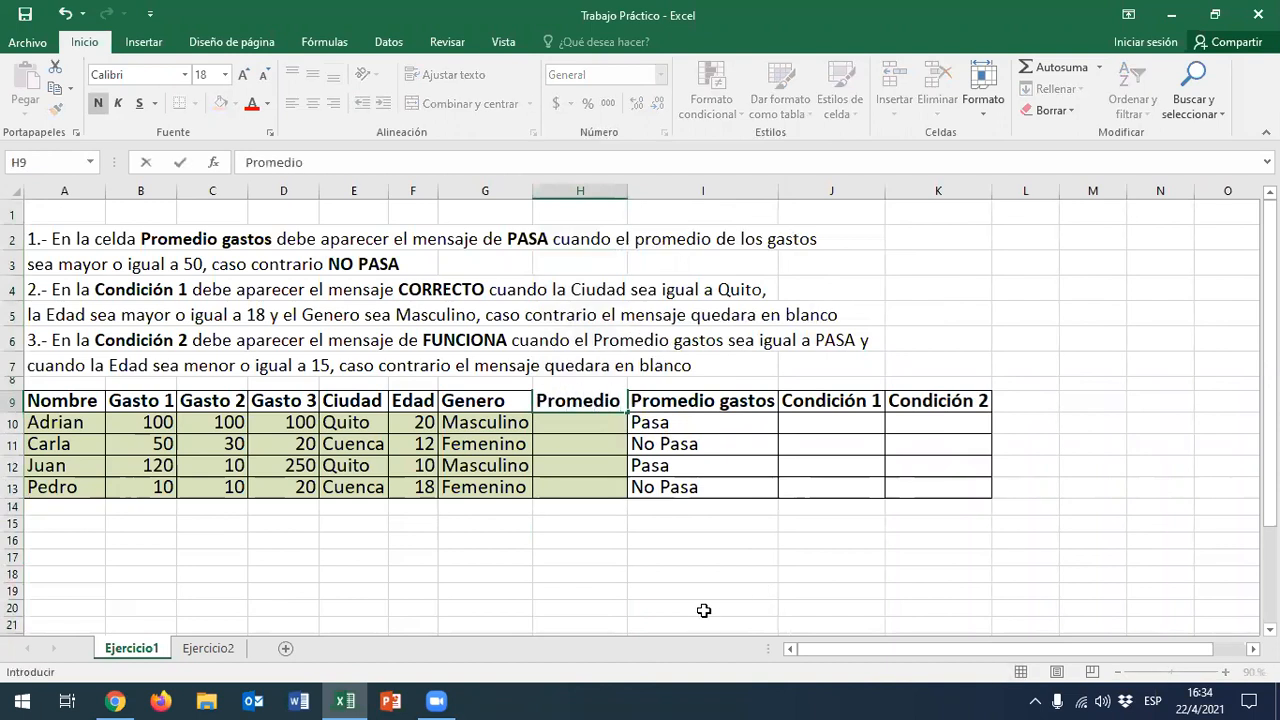
key("Return")
Average row 10's three gastos in H10 with =PROMEDIO(B10:D10), and fill the formula down to H13
type("=")
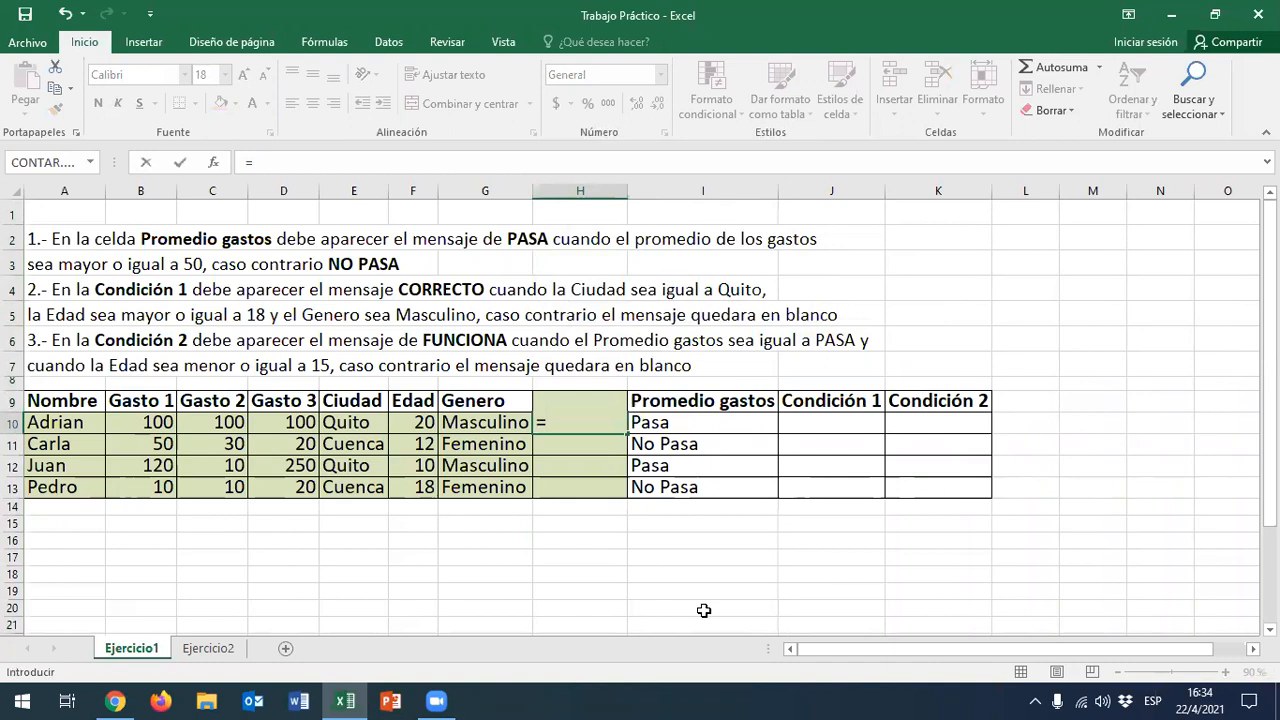
type("pr")
key("BackSpace")
type("pro")
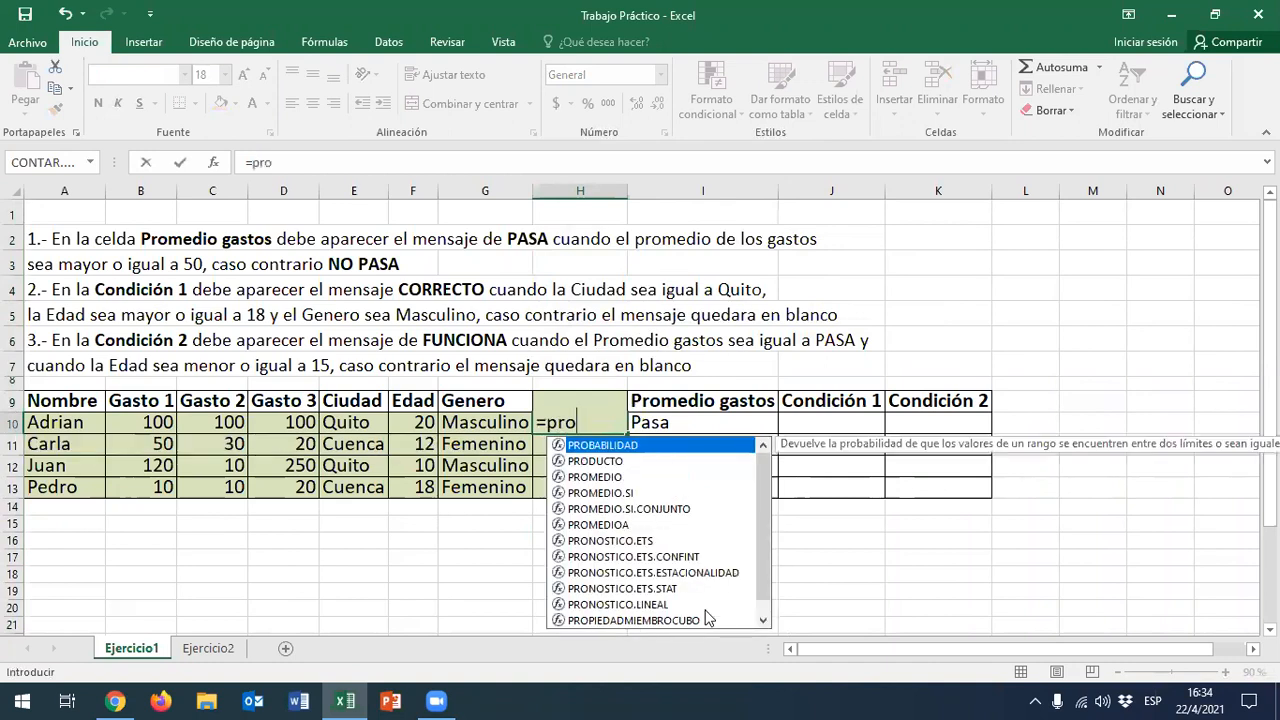
type("medio(")
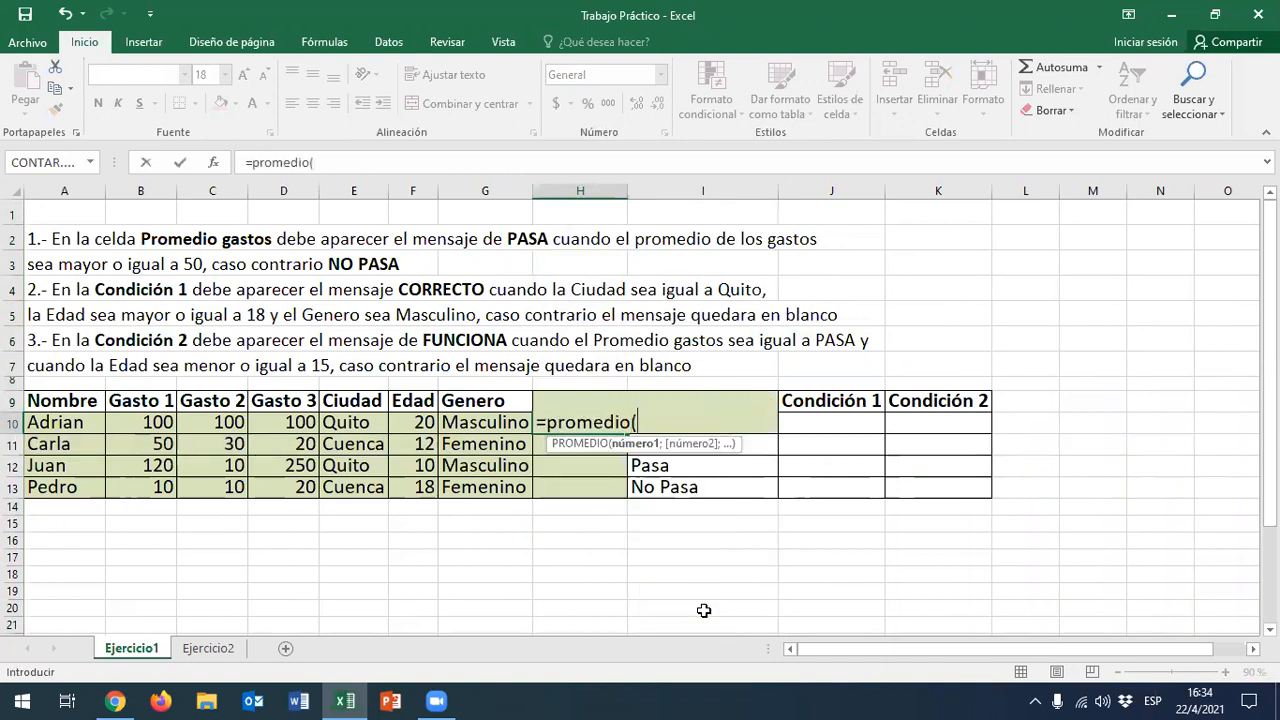
left_click_drag(152, 424, 300, 423)
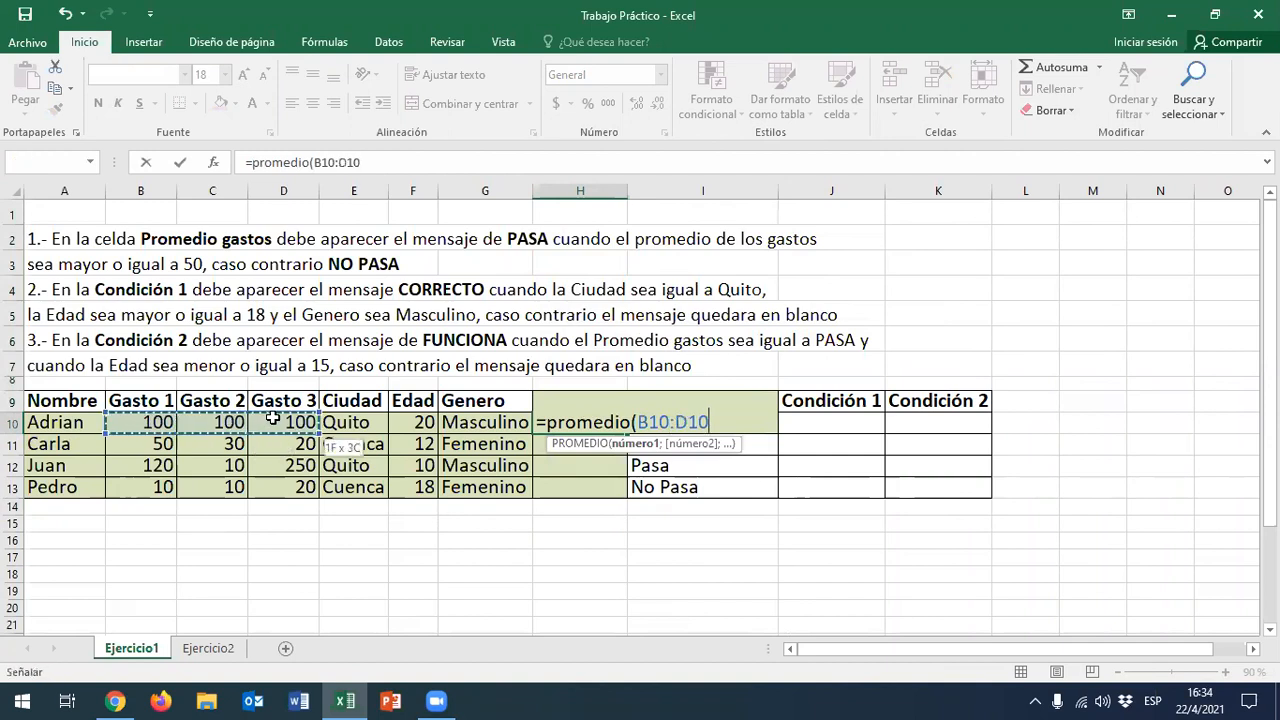
key("Return")
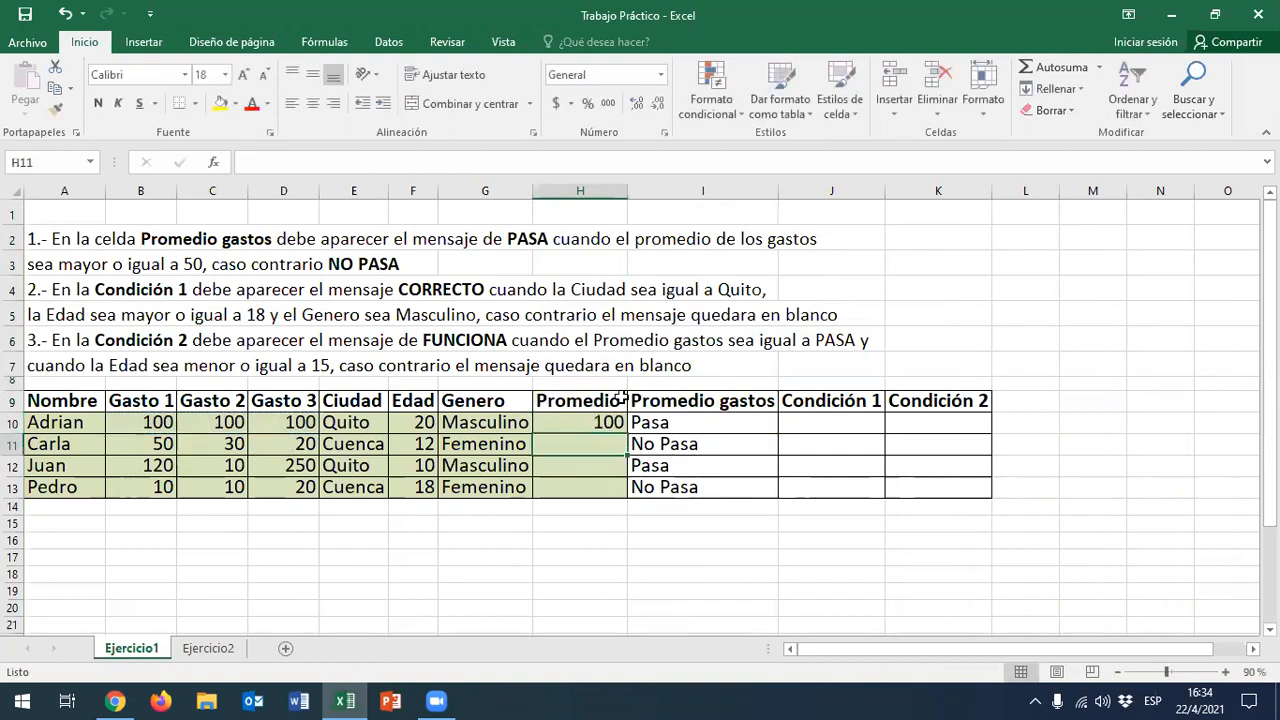
left_click(604, 426)
left_click_drag(628, 433, 628, 490)
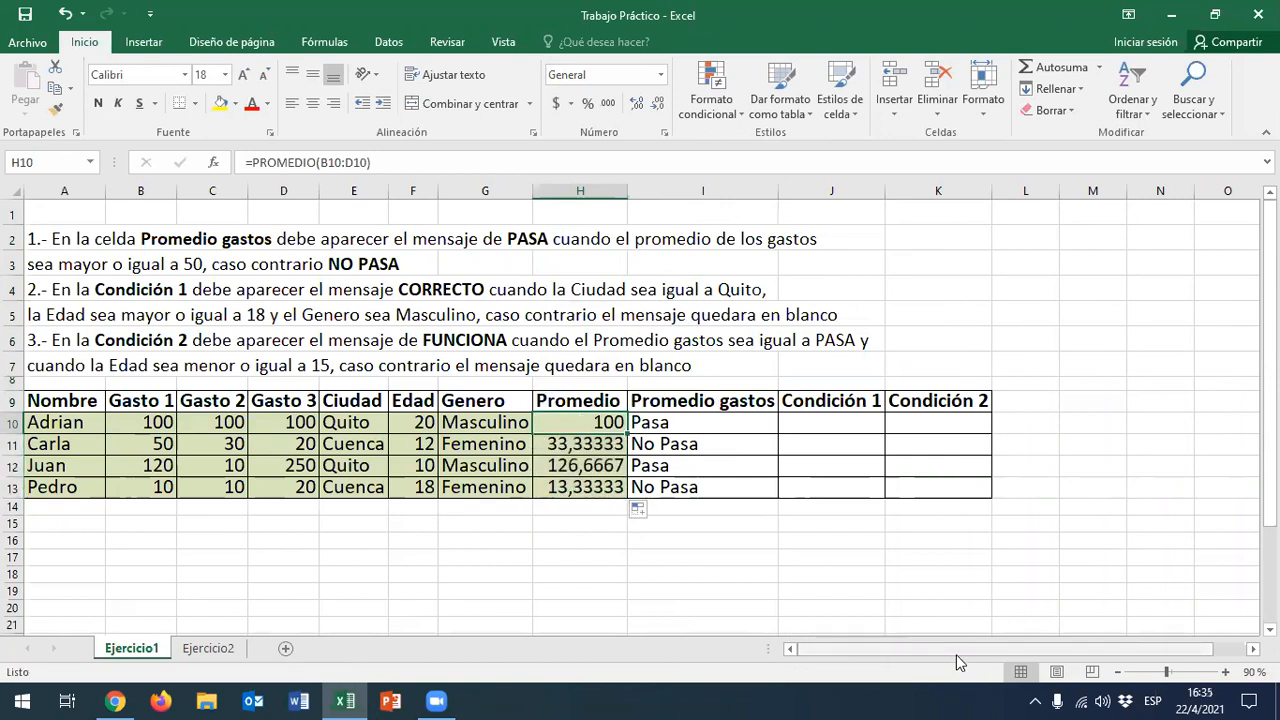
Compare each row's Promedio value with its Promedio gastos message and formula in rows 10 to 13
key("Right")
key("Left")
key("Down")
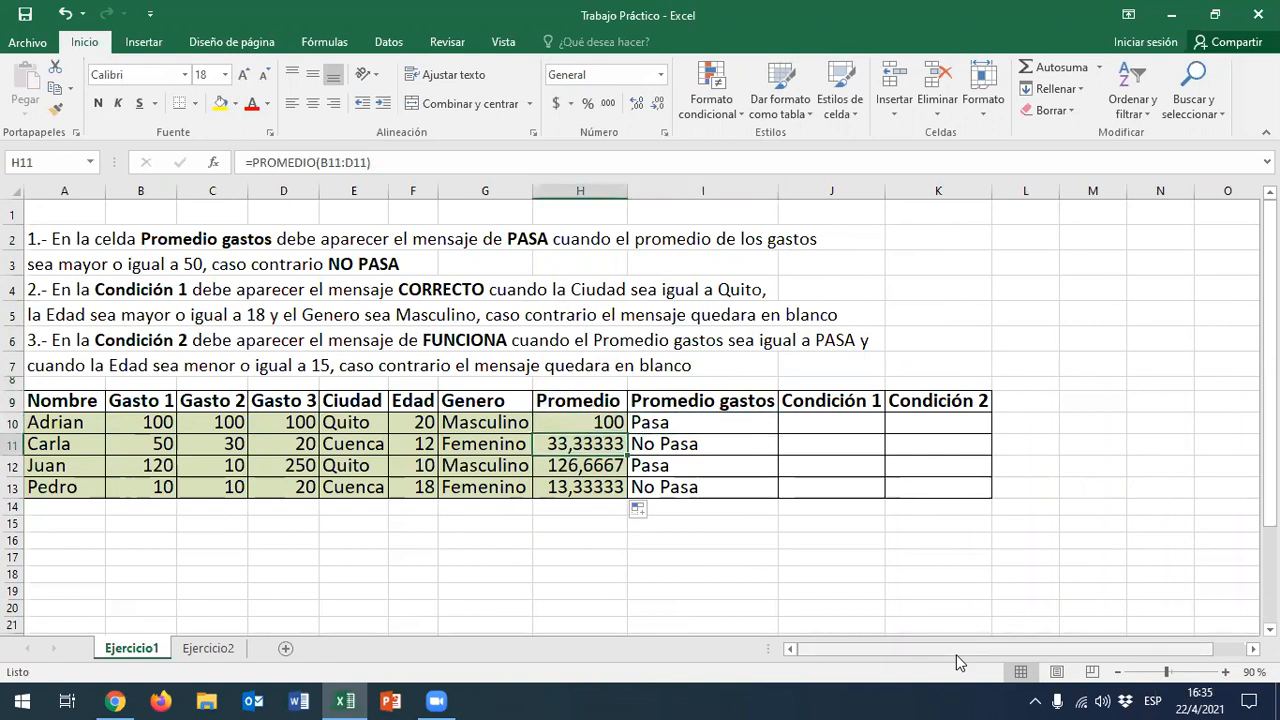
key("Right")
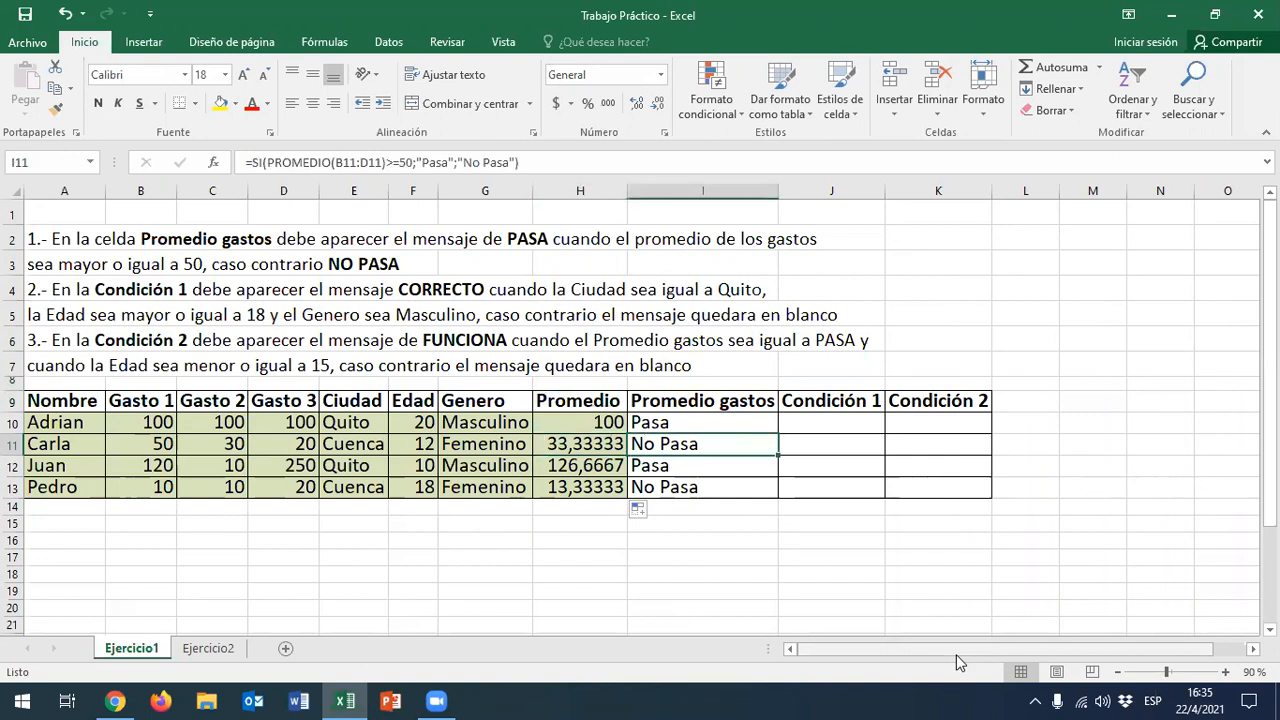
key("Left")
key("Down")
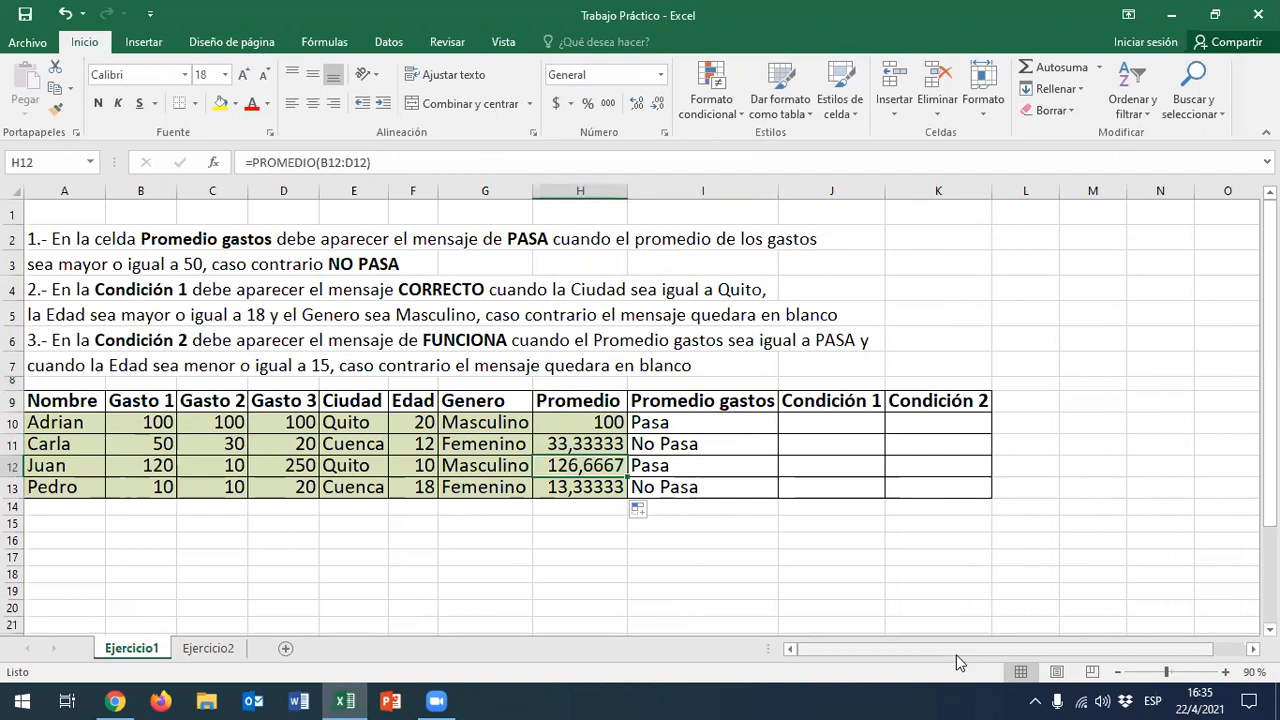
key("Right")
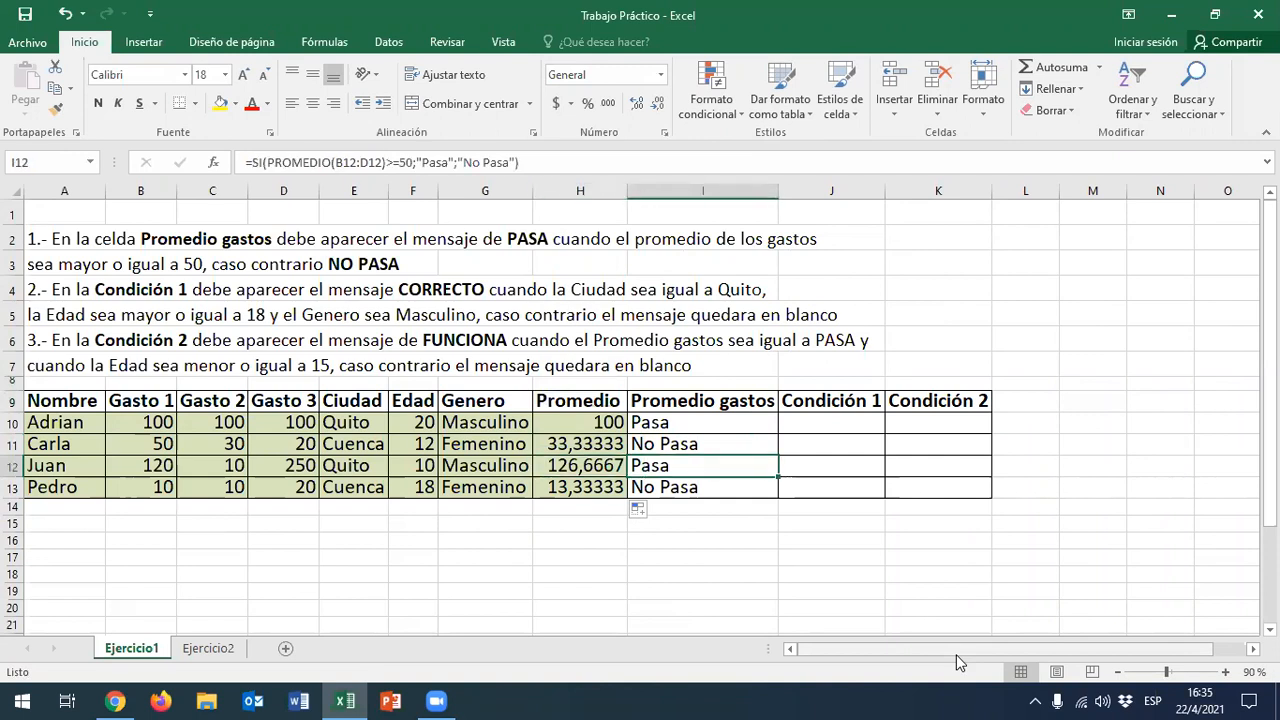
key("Left")
key("Down")
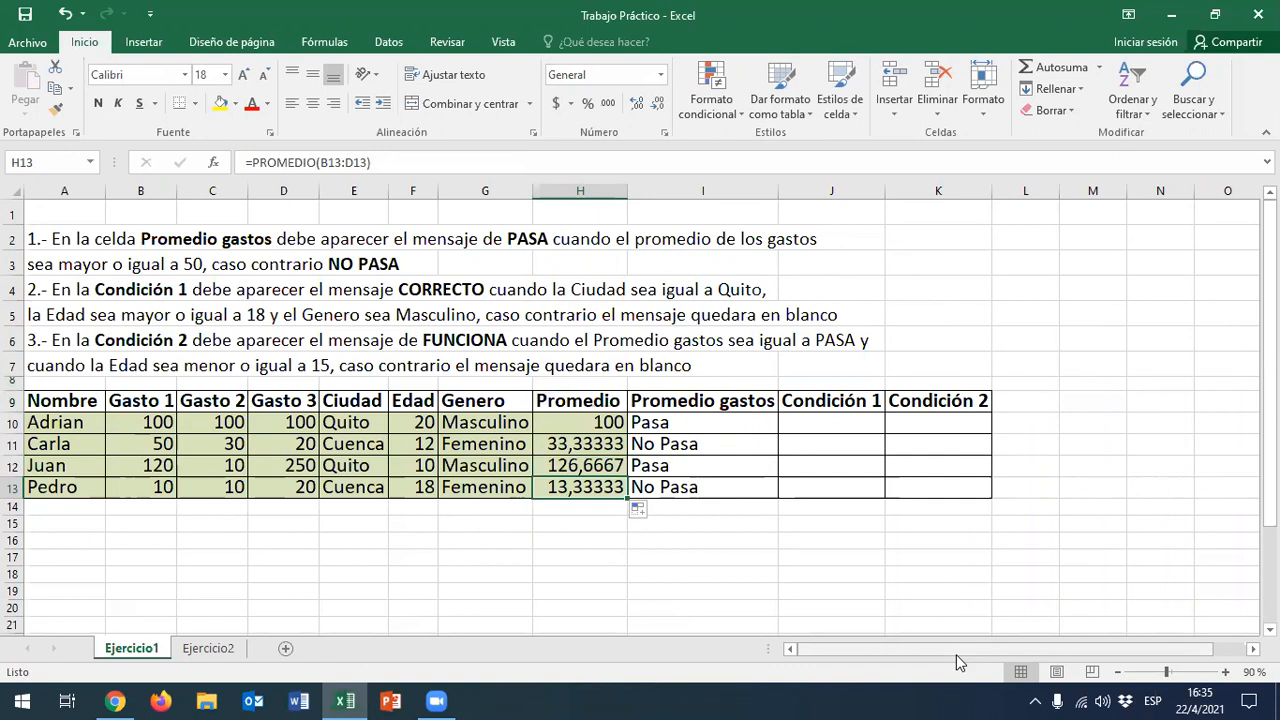
key("Right")
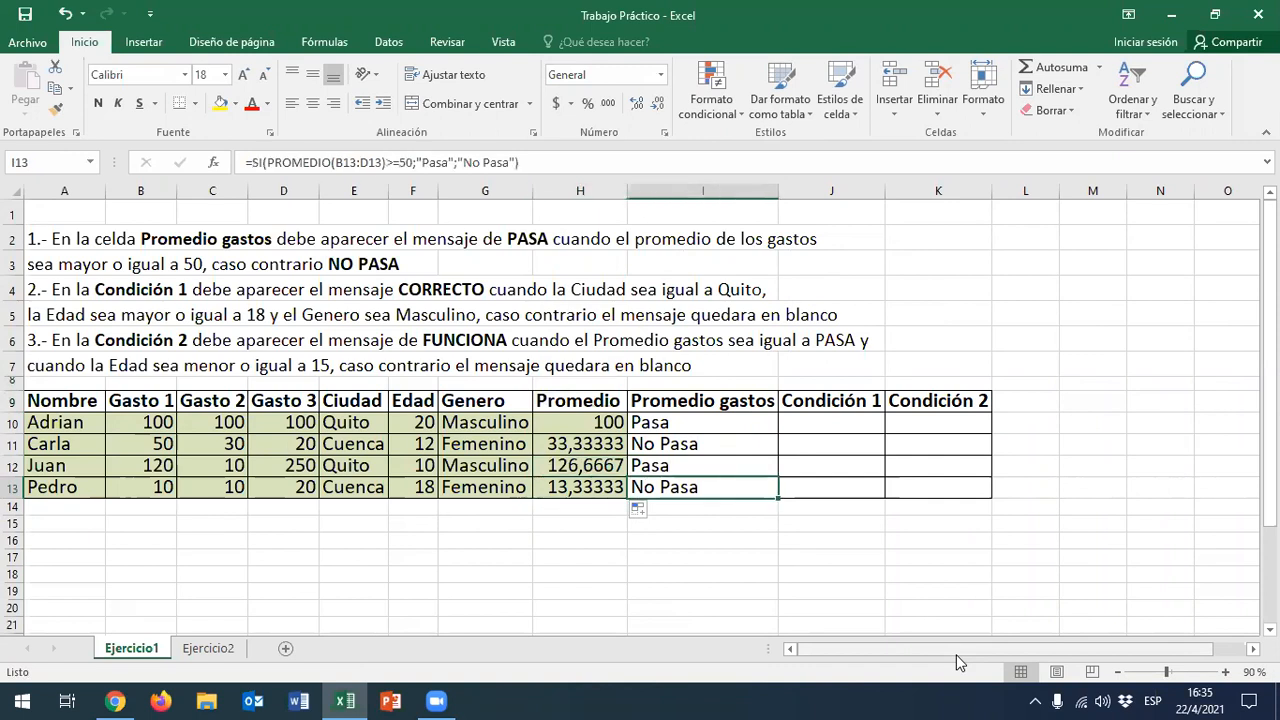
key("Left")
key("Right")
key("Up")
key("Up")
key("Up")
key("Up")
key("Down")
key("Down")
key("Down")
key("Down")
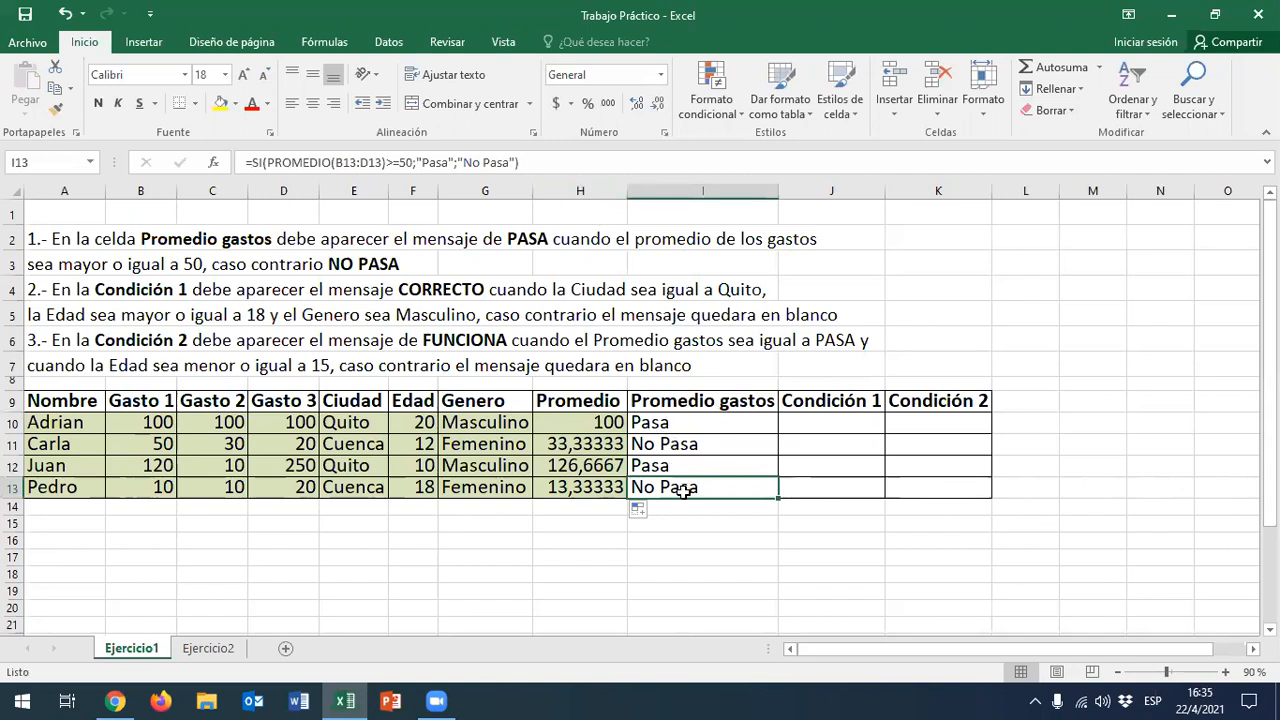
Set Gasto 1, Gasto 2 and Gasto 3 of row 10 to 50 each
left_click(170, 423)
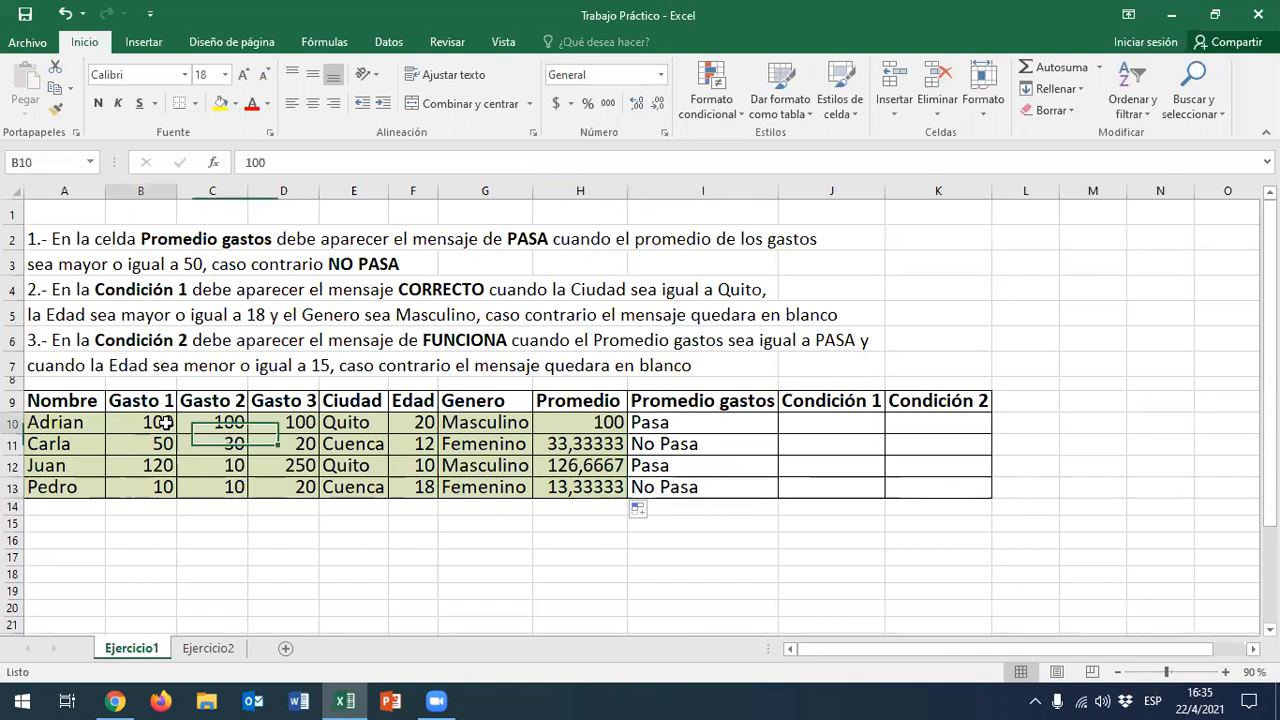
type("50")
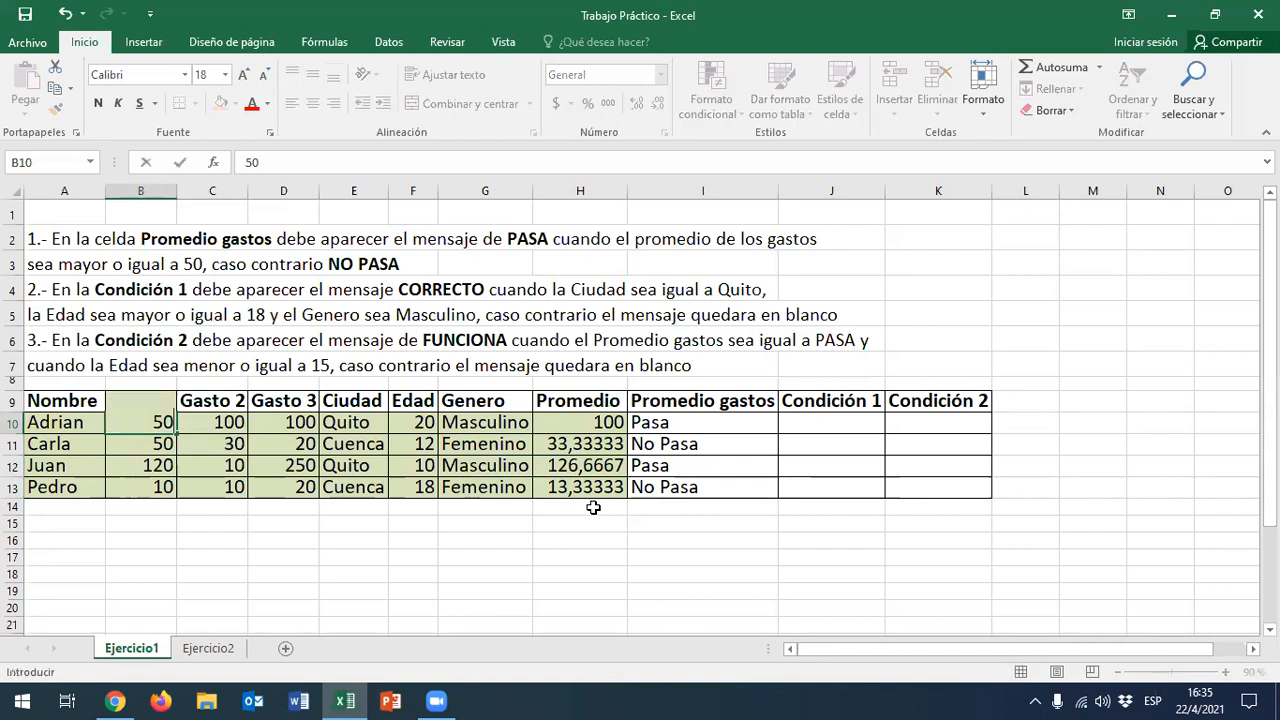
key("Tab")
type("50")
key("Tab")
type("50")
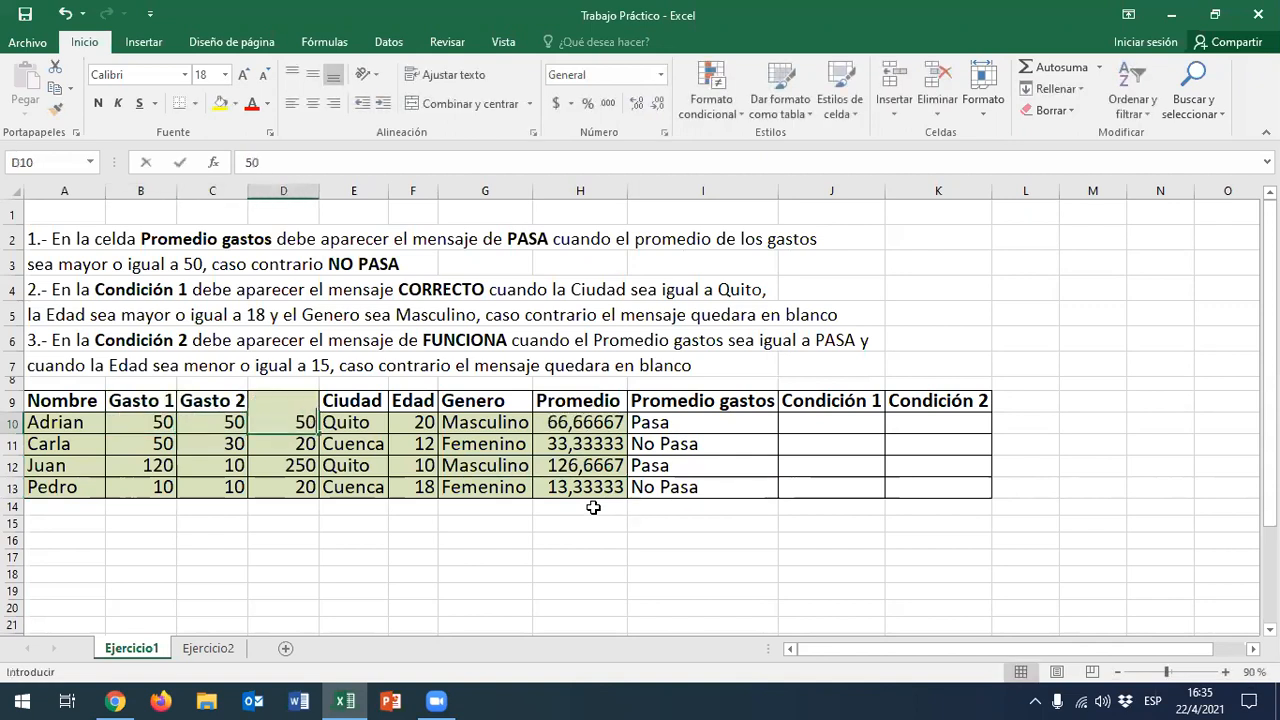
key("Tab")
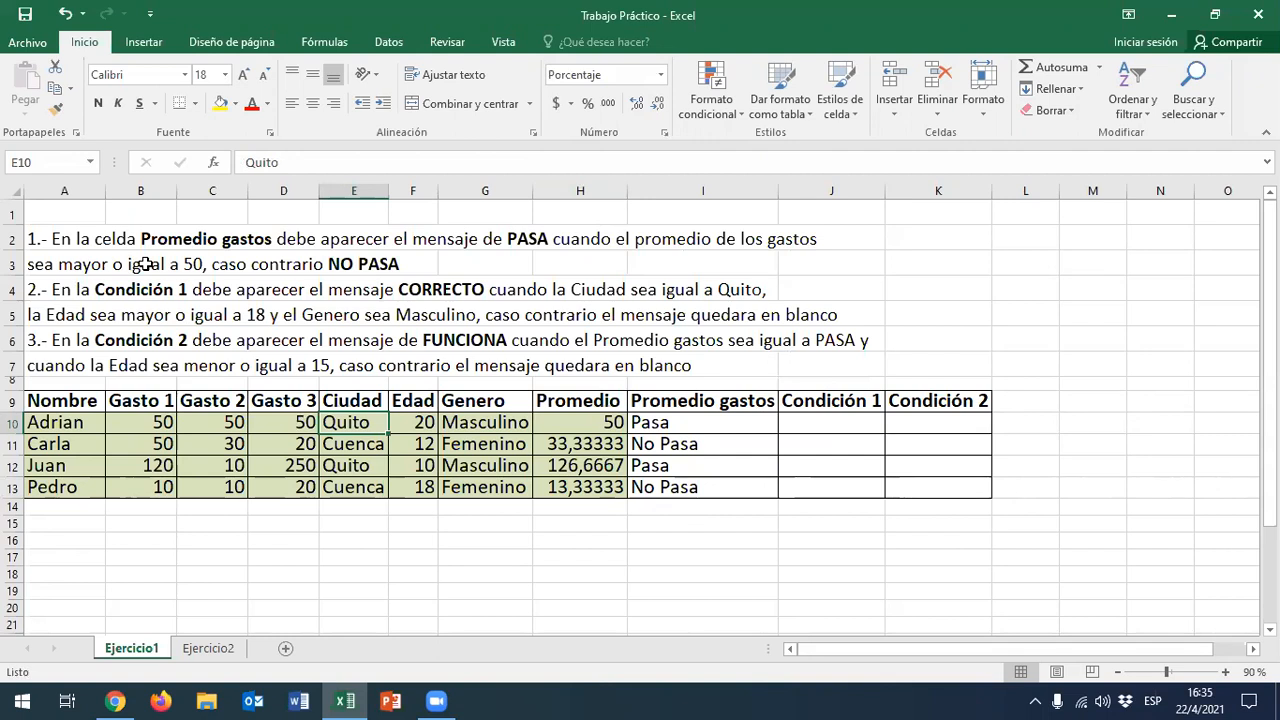
Change the logical test of the Promedio gastos formula in I10 to PROMEDIO(B10:D10)>50
double_click(693, 426)
left_click(864, 422)
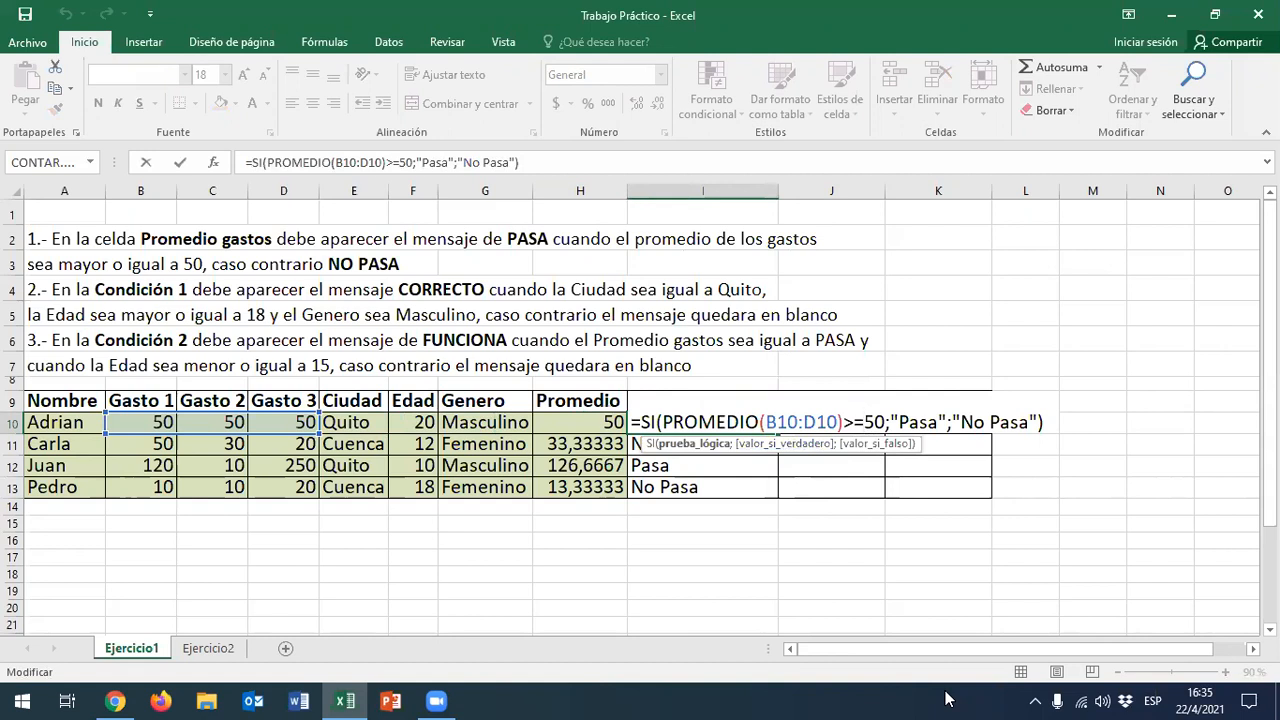
key("BackSpace")
key("Return")
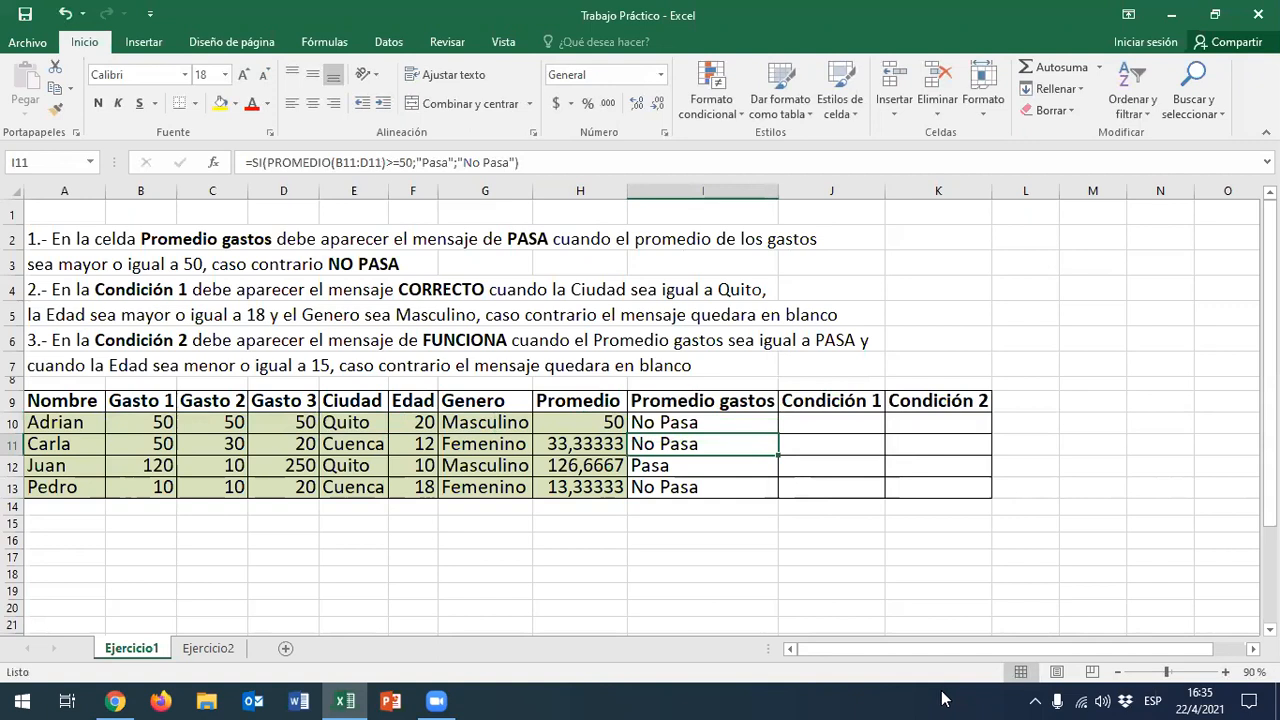
Restore the equals sign in the I10 formula so that its logical test reads PROMEDIO(B10:D10)>=50
left_click(718, 422)
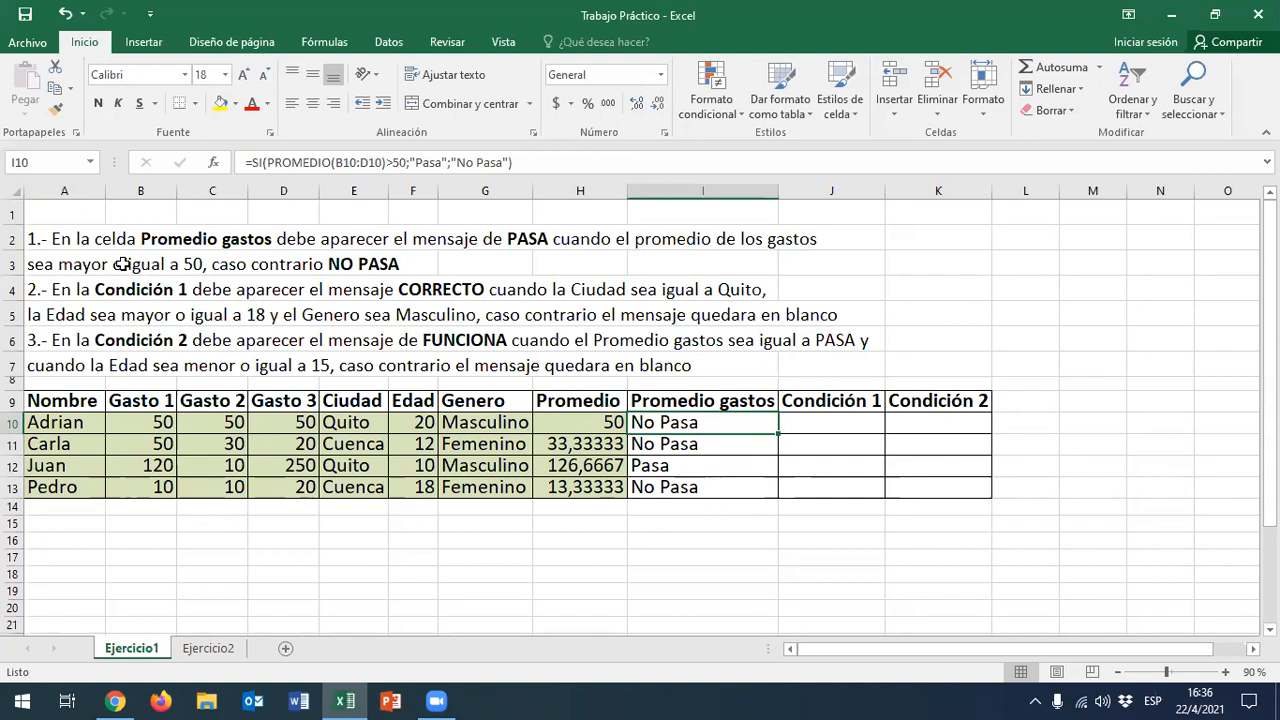
double_click(704, 424)
left_click(854, 422)
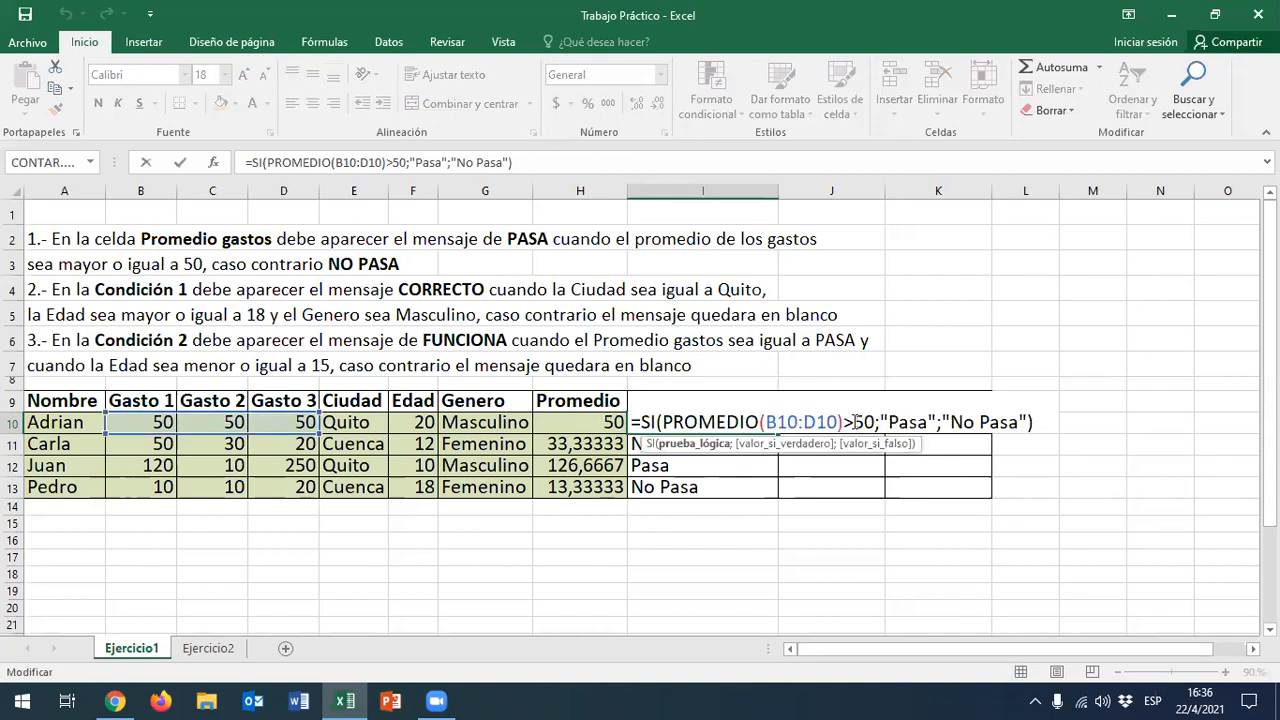
type("=")
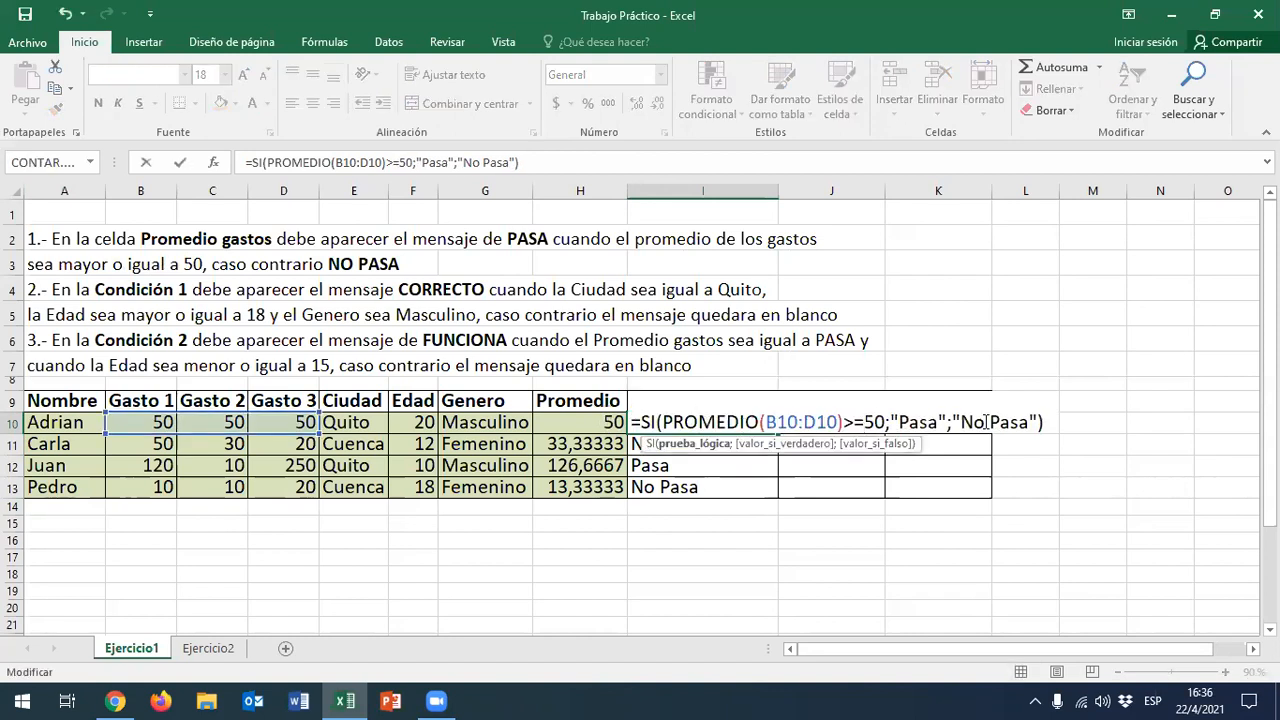
key("Return")
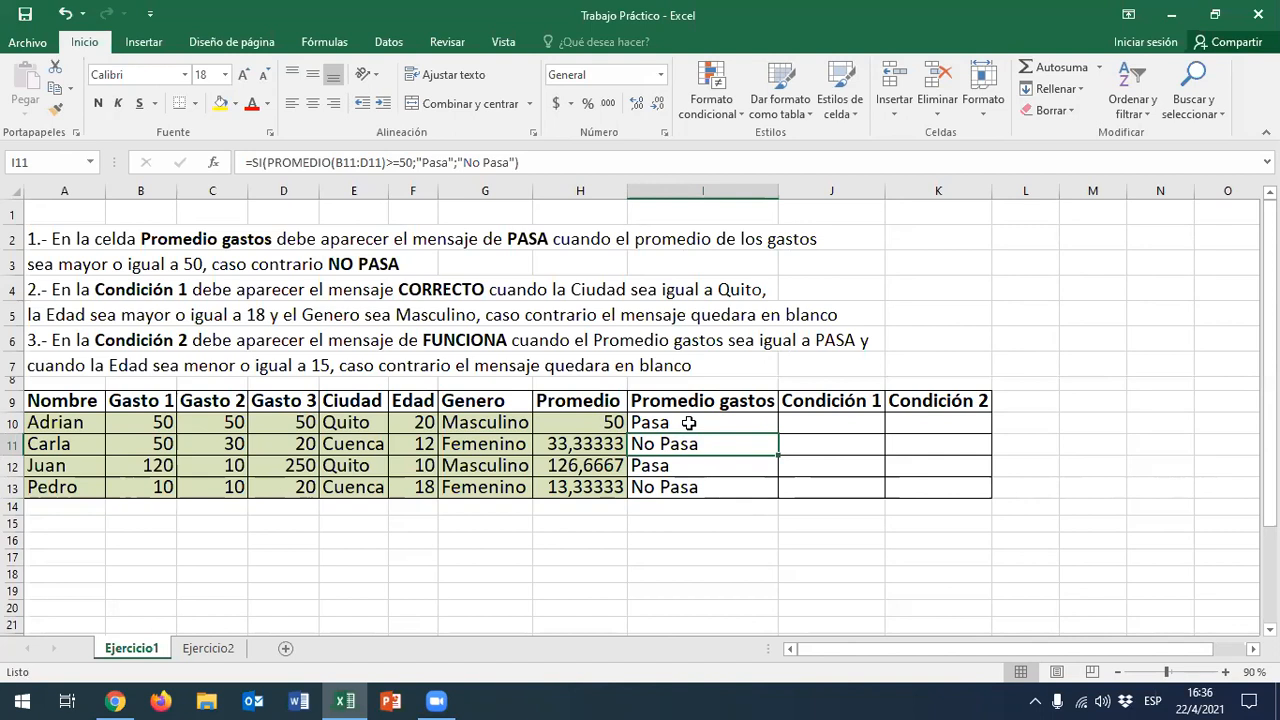
Delete the helper Promedio column H
left_click(576, 191)
right_click(574, 192)
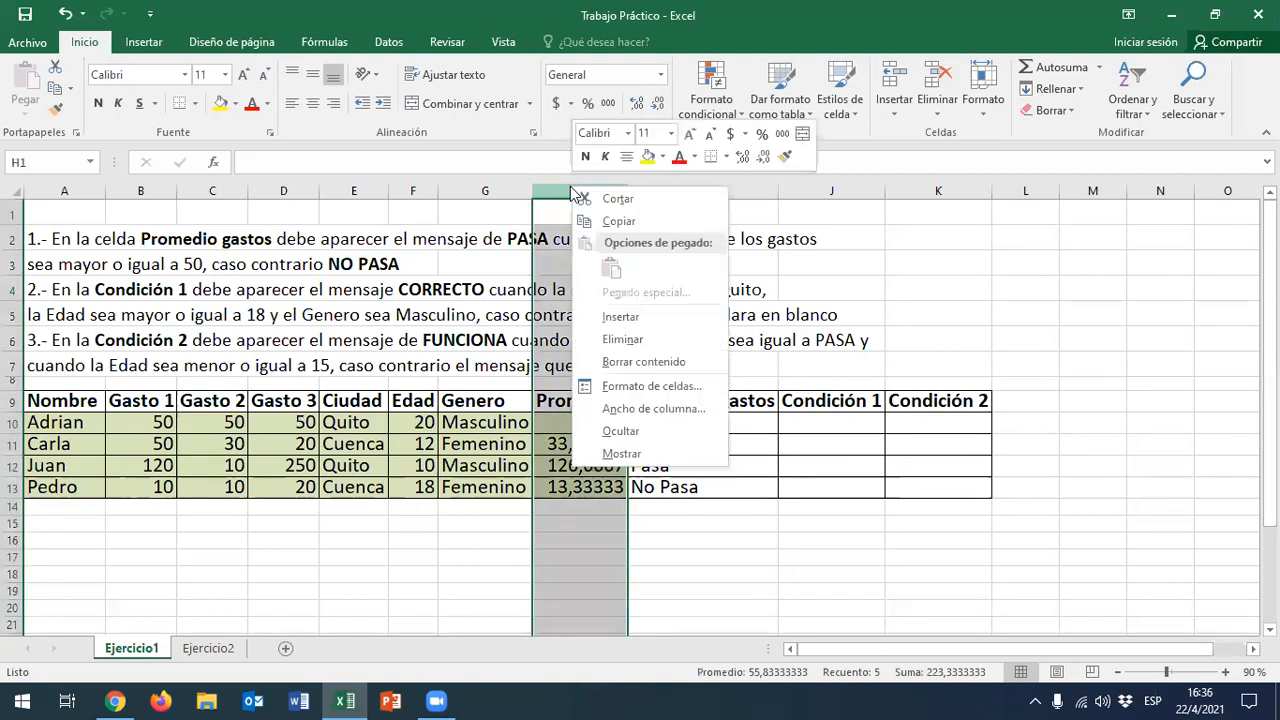
left_click(622, 339)
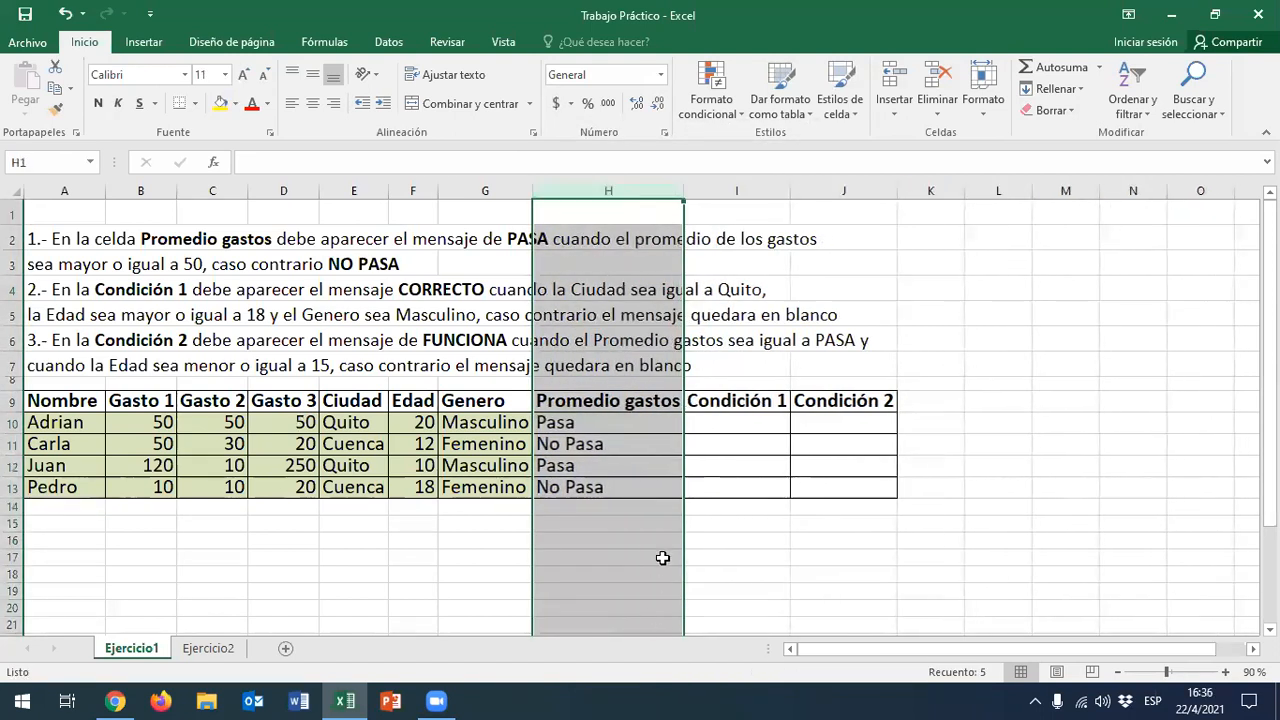
left_click(620, 524)
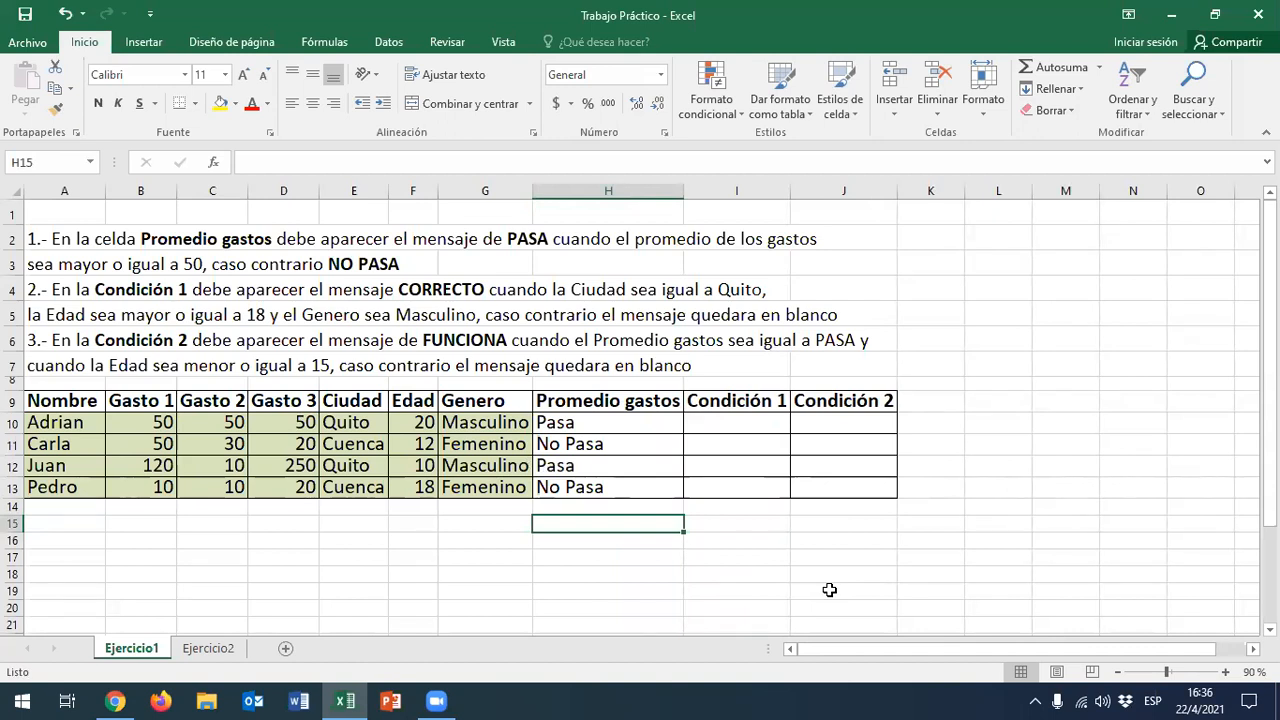
Review the logical test PROMEDIO(B10:D10)>=50 inside the H10 formula, and leave the formula as it is
double_click(562, 412)
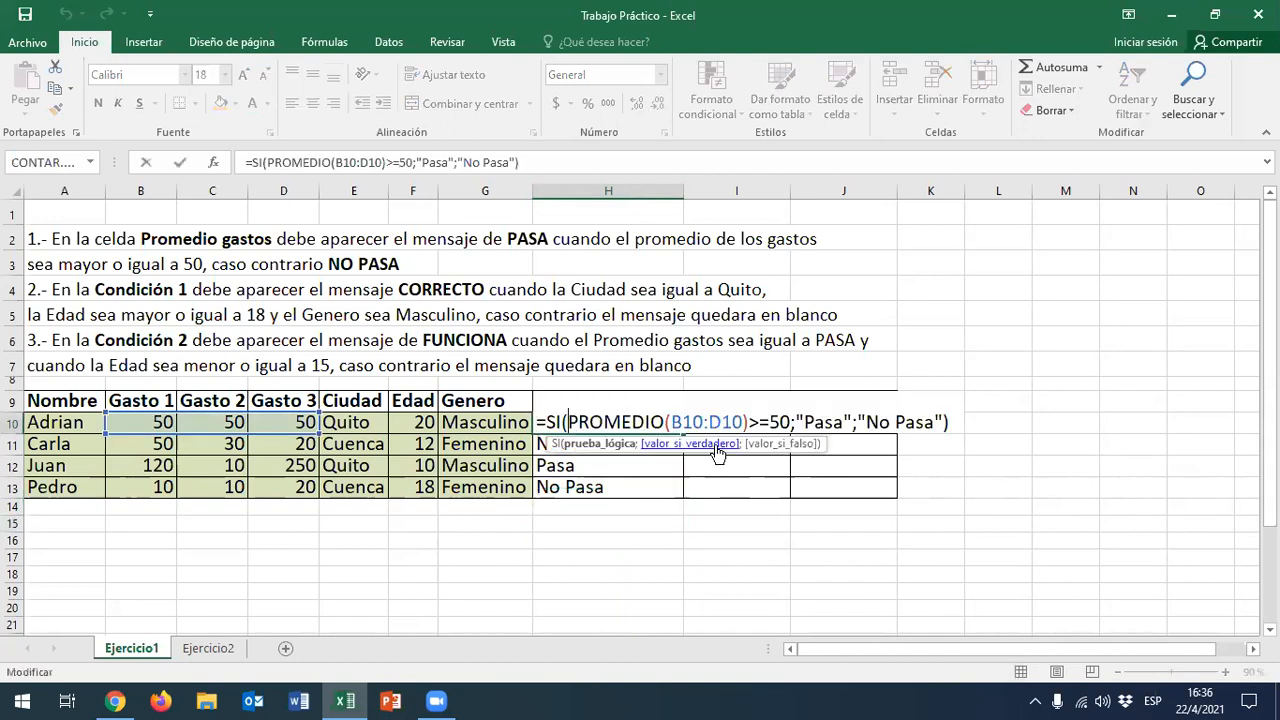
double_click(779, 414)
left_click_drag(752, 414, 570, 414)
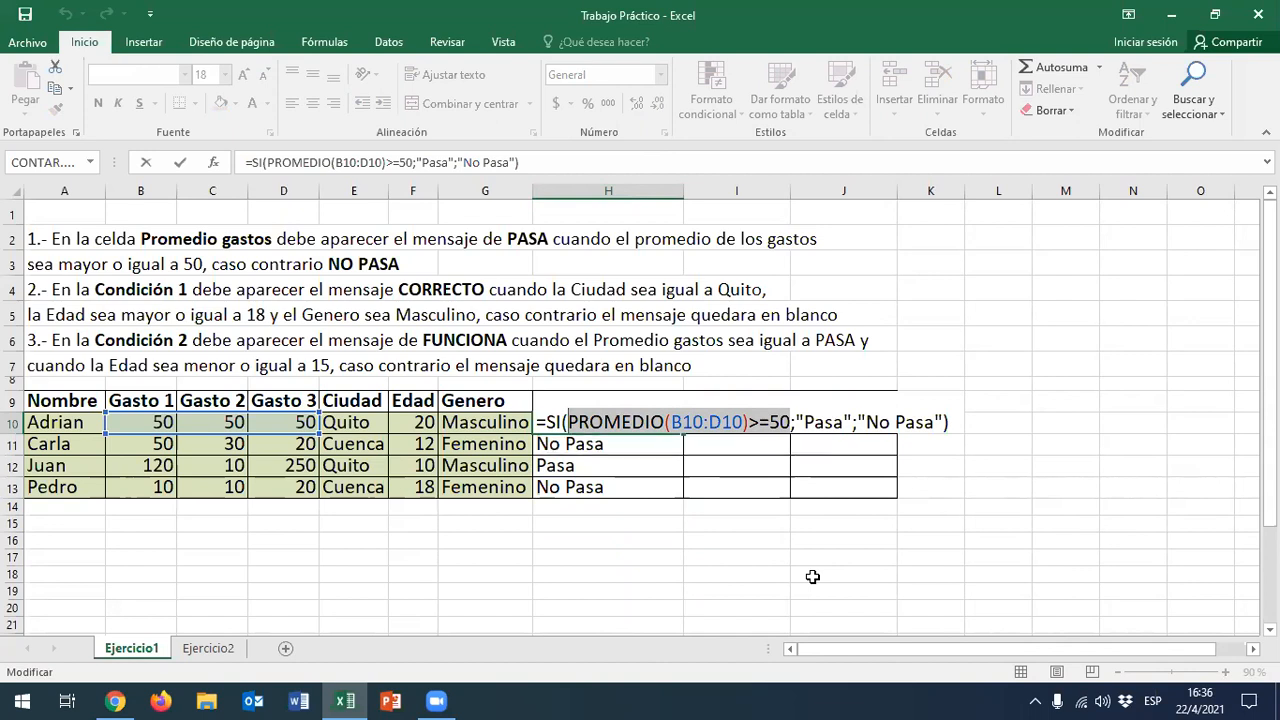
key("Escape")
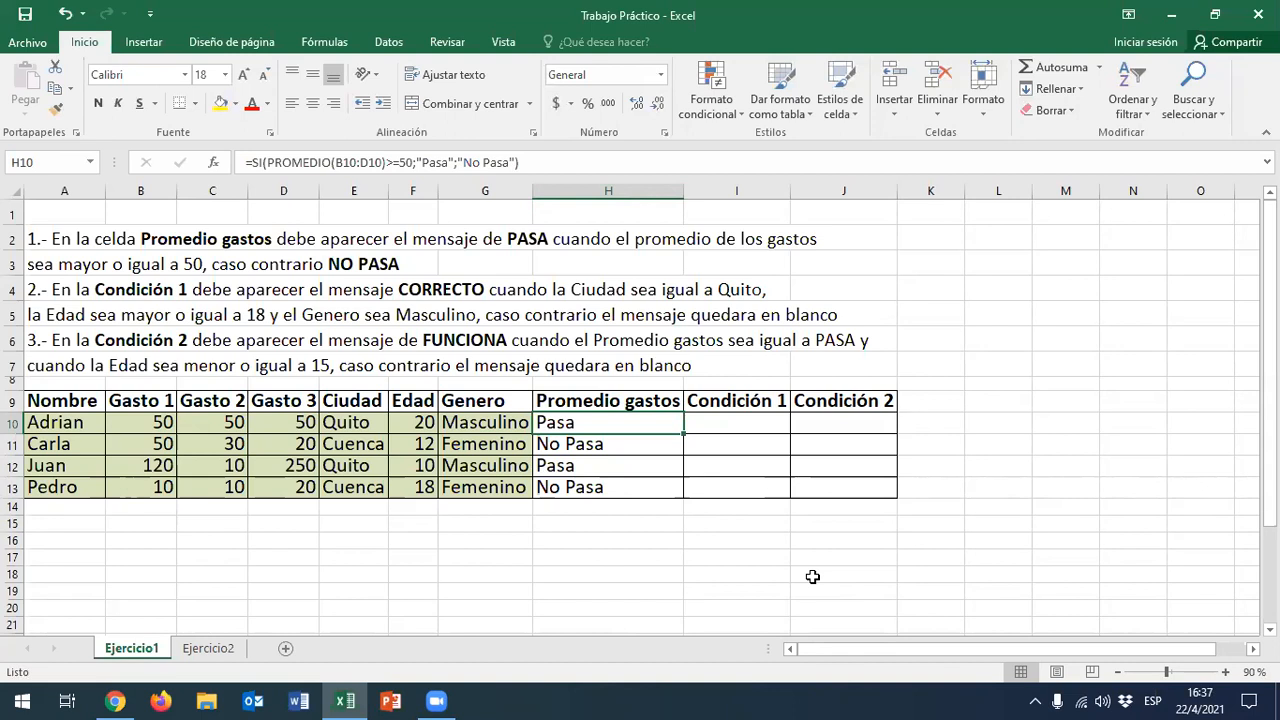
Select the Condición 1 instruction in A4 to read its requirements
left_click(812, 577)
right_click(812, 577)
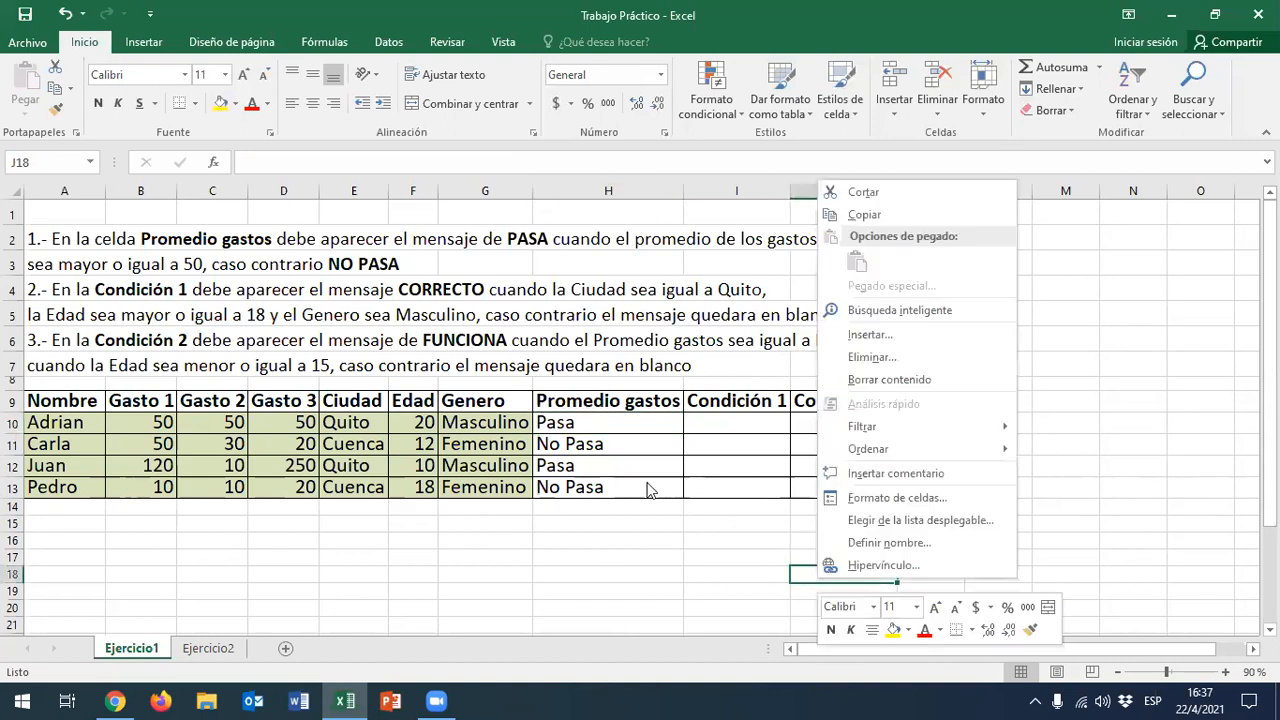
key("Escape")
left_click(30, 292)
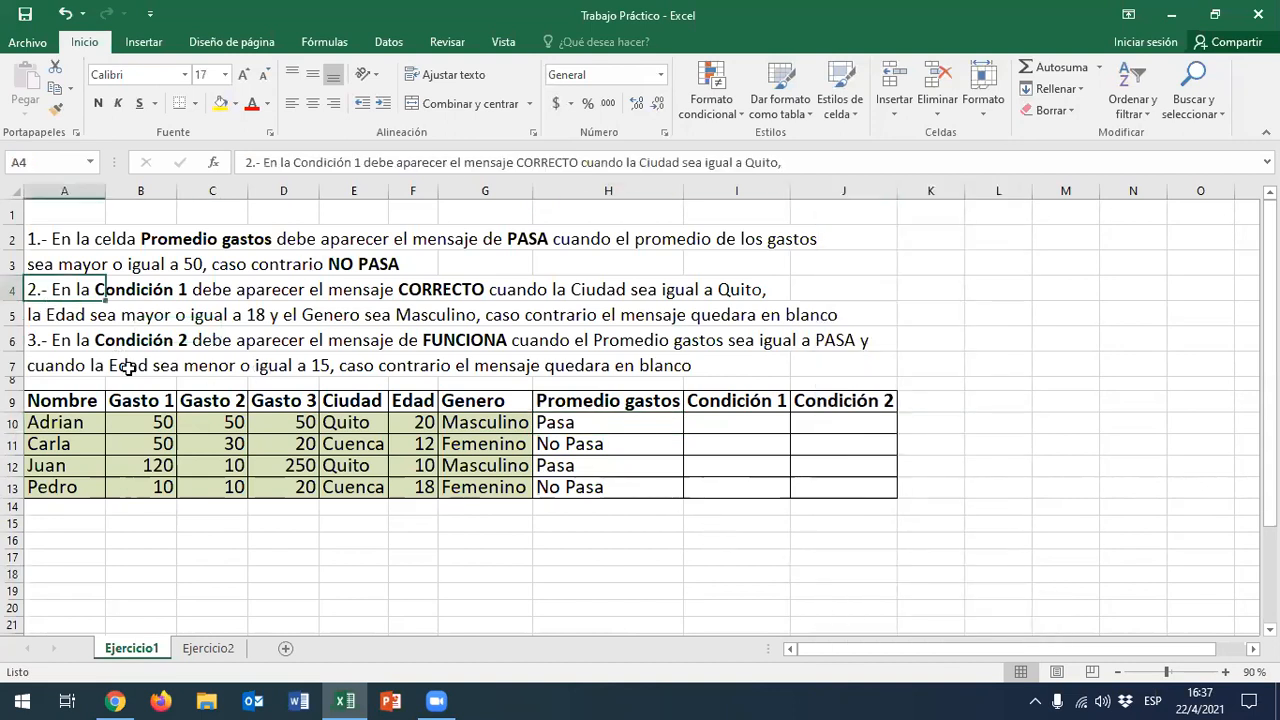
Write the helper note "igual a Quito" in I15, below the Condición 1 column
left_click(166, 551)
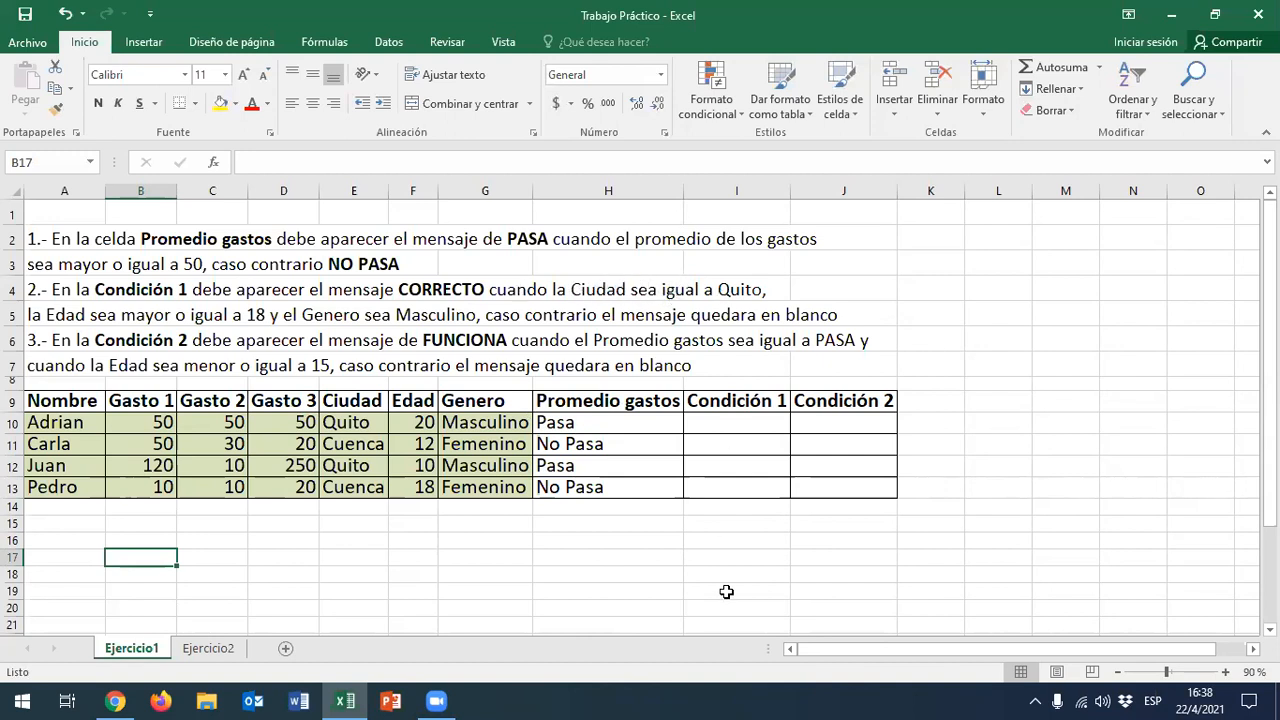
left_click(716, 526)
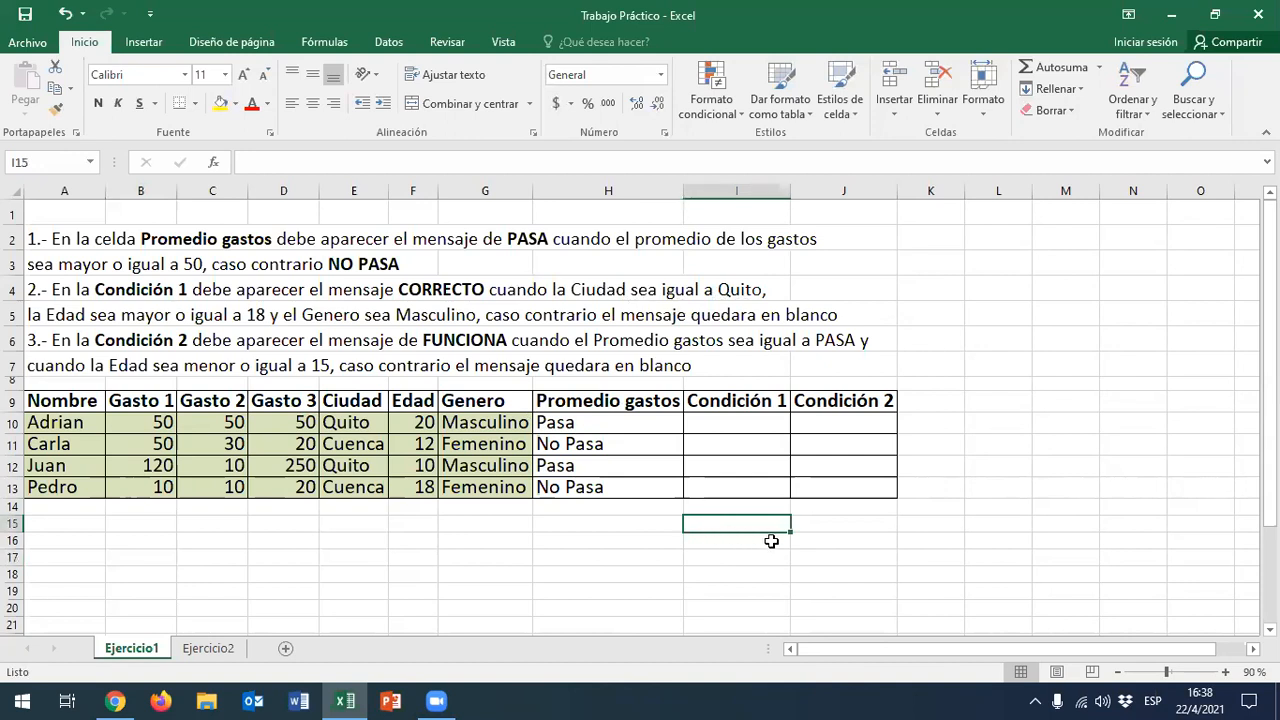
type("=")
key("BackSpace")
type("igual a Quito")
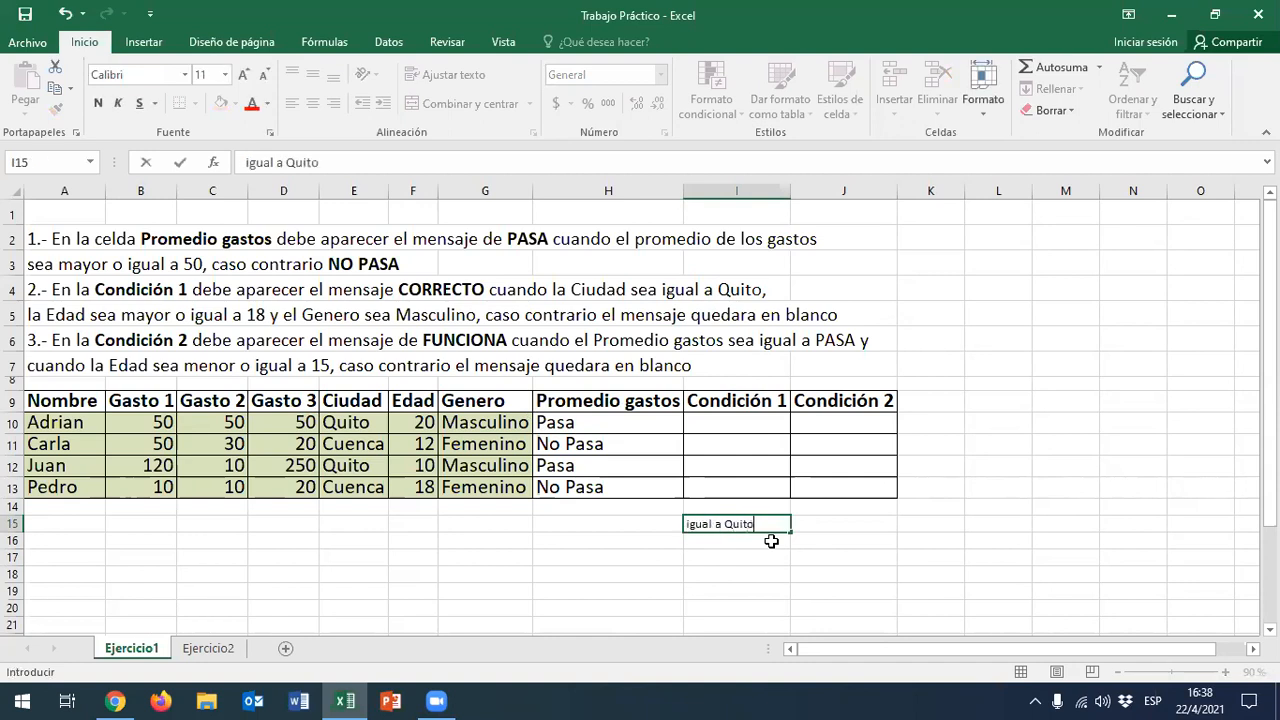
key("Return")
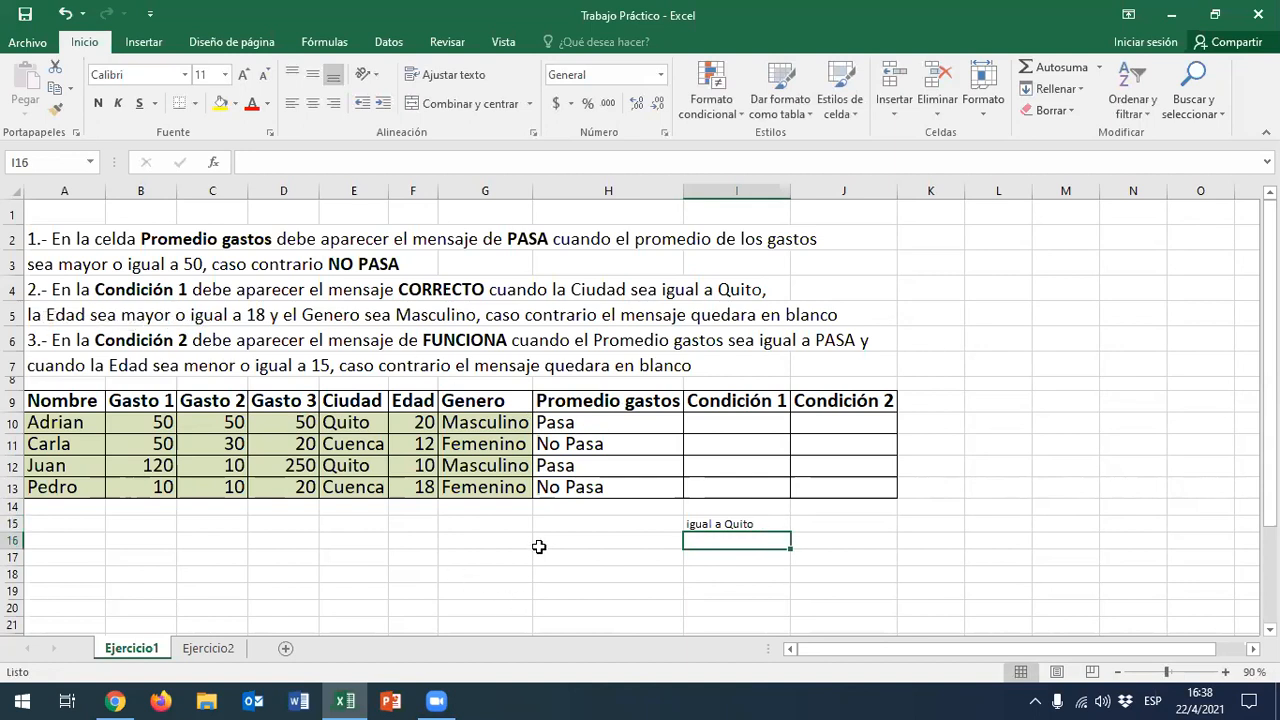
Add the age requirement ">=18 años" as a helper note in I16
type("<<")
key("BackSpace")
type(">=1")
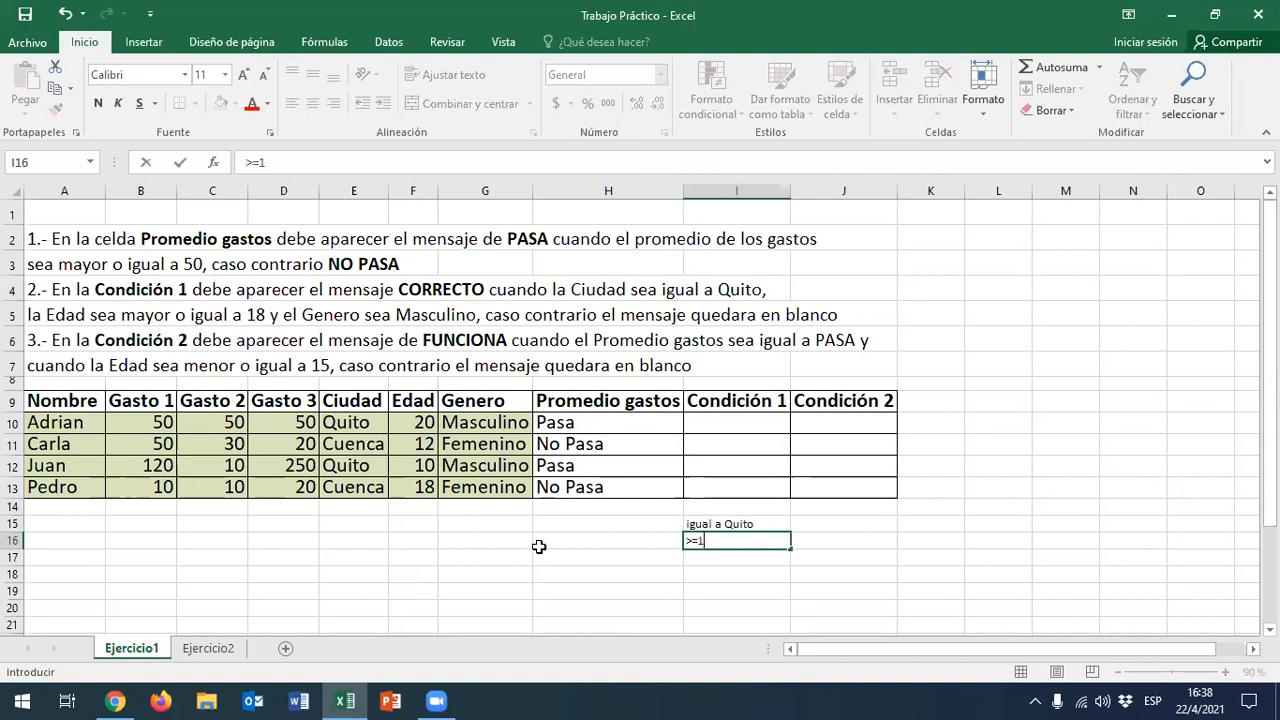
type("8 años")
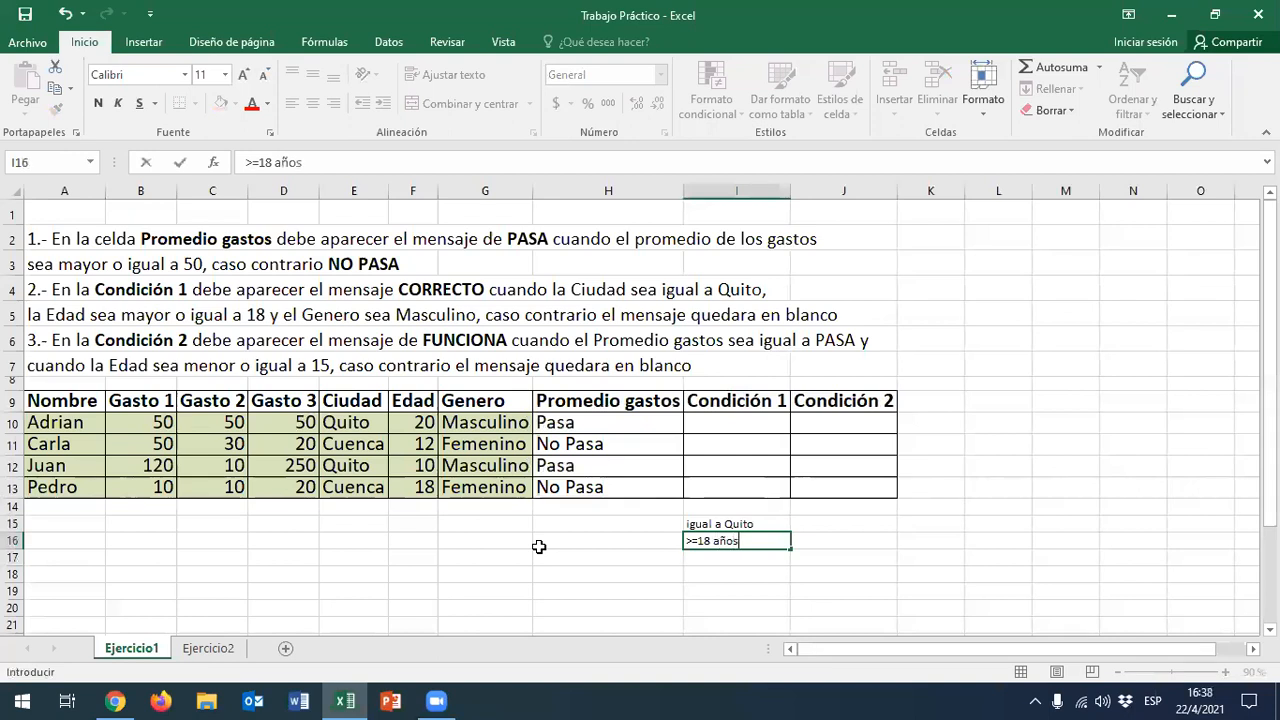
key("Return")
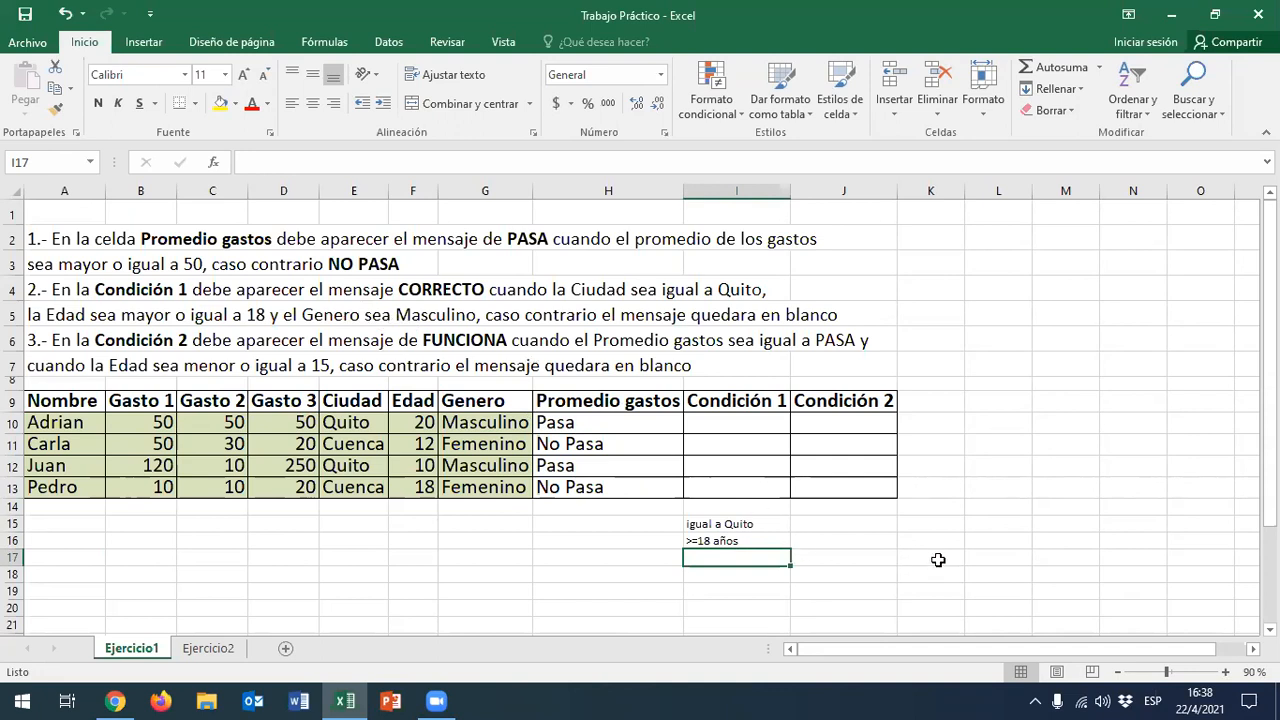
Add the gender requirement as a helper note in I17, worded "igual masculino" without an equals sign
type("= masculino")
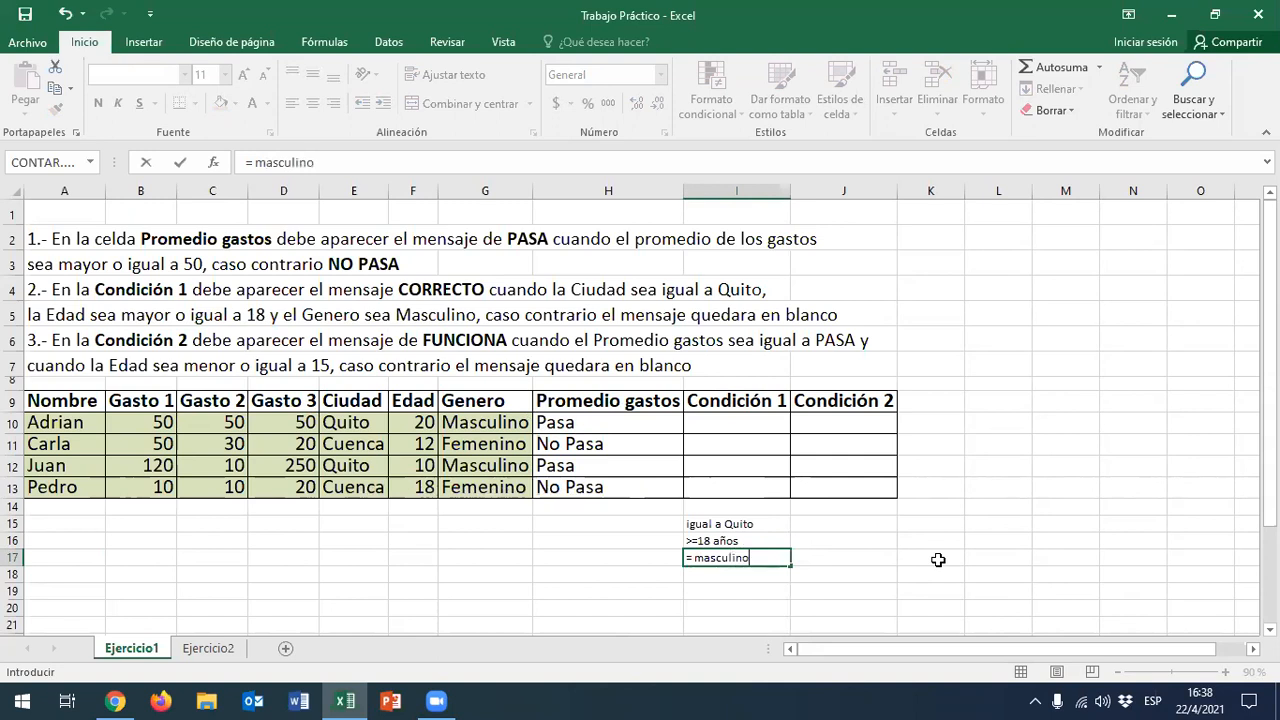
key("Return")
left_click(740, 556)
left_click(251, 164)
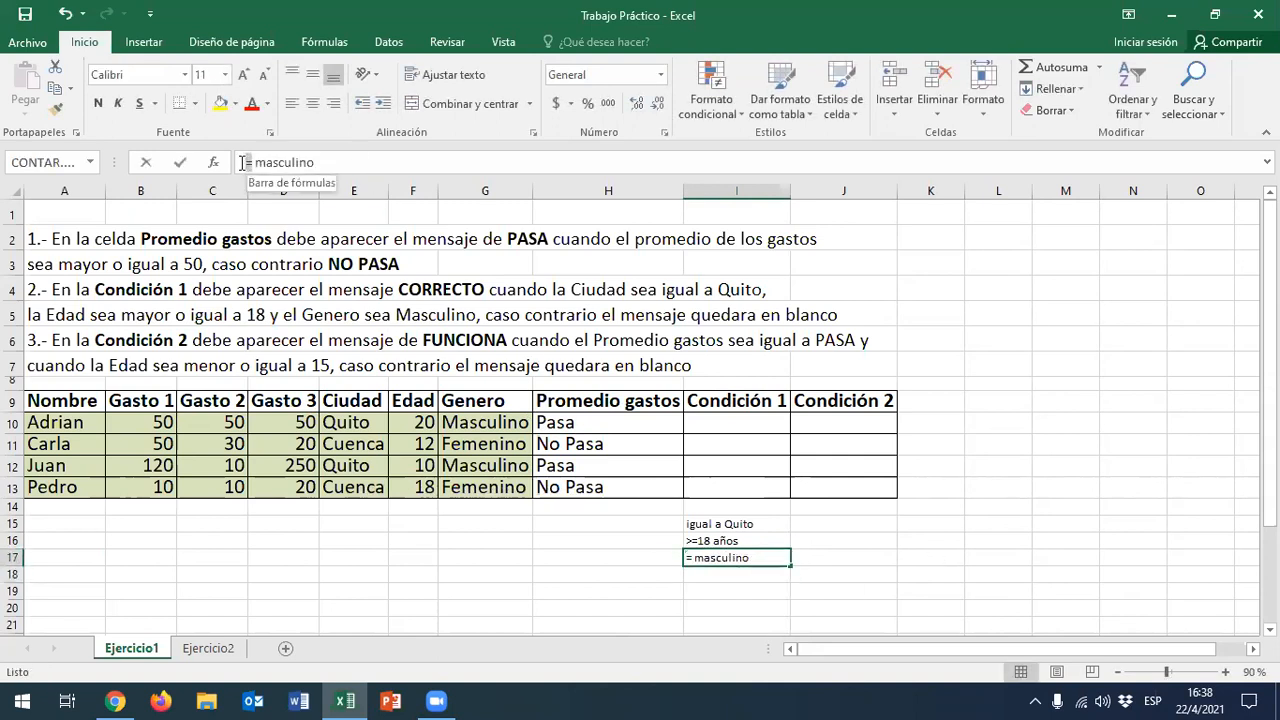
key("BackSpace")
type("igual")
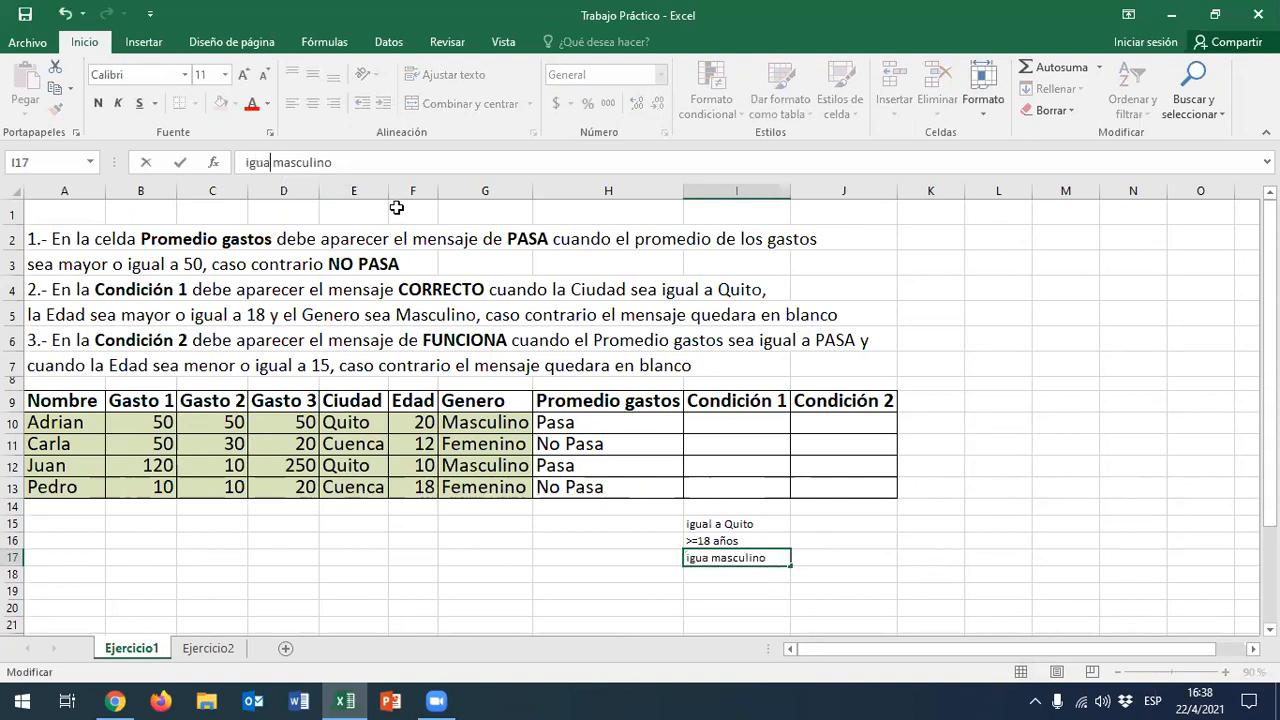
key("Return")
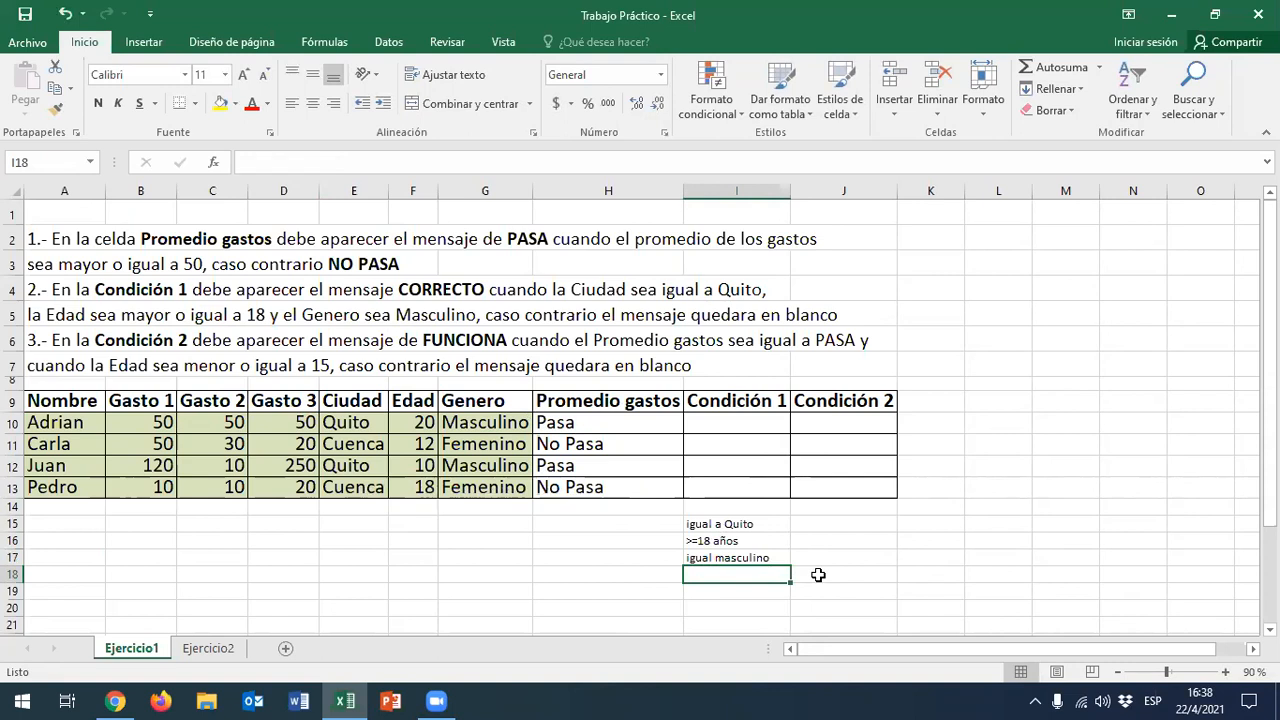
Start a SI formula in I10 with a nested Y function whose first logical test is E10="Quito"
left_click(712, 424)
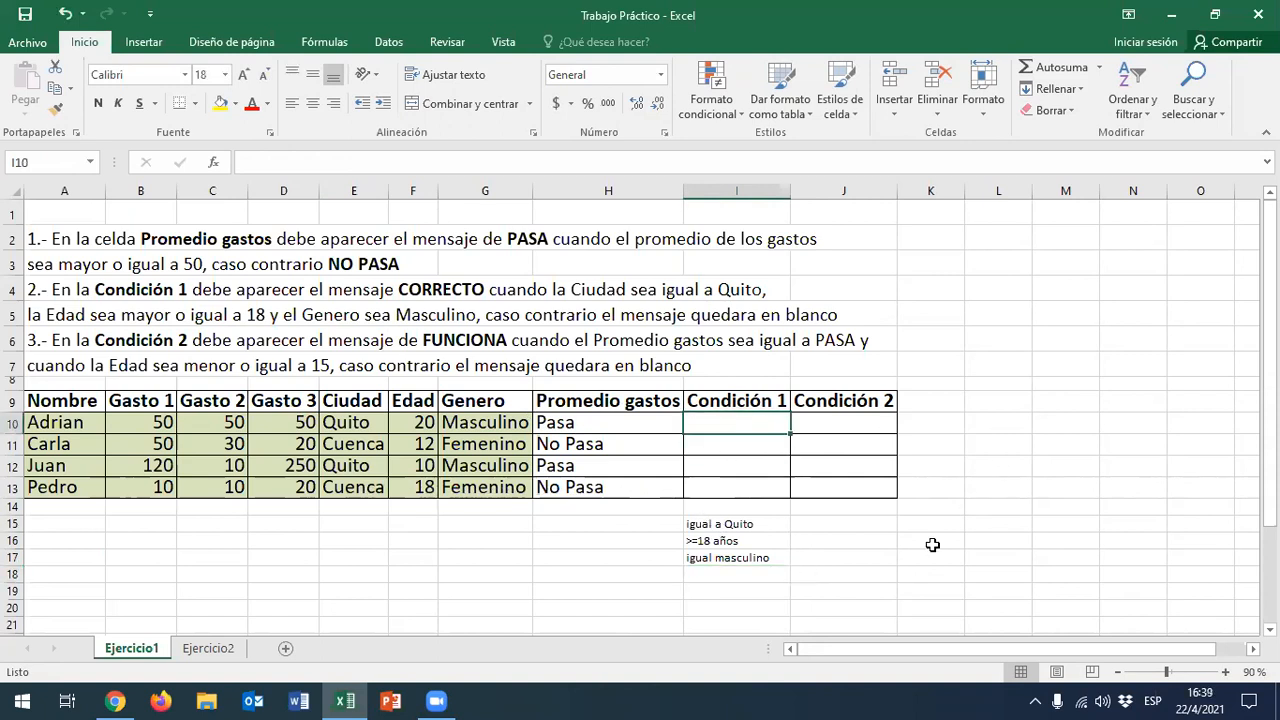
type("=s")
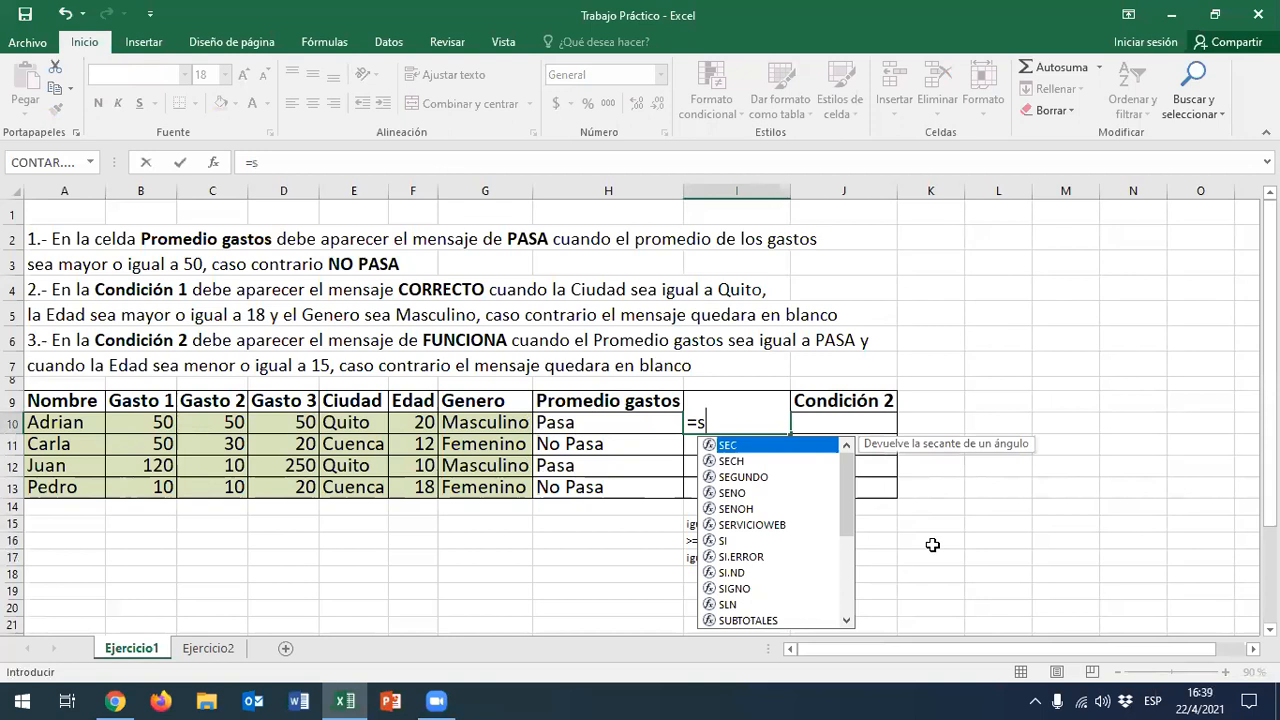
type("i(")
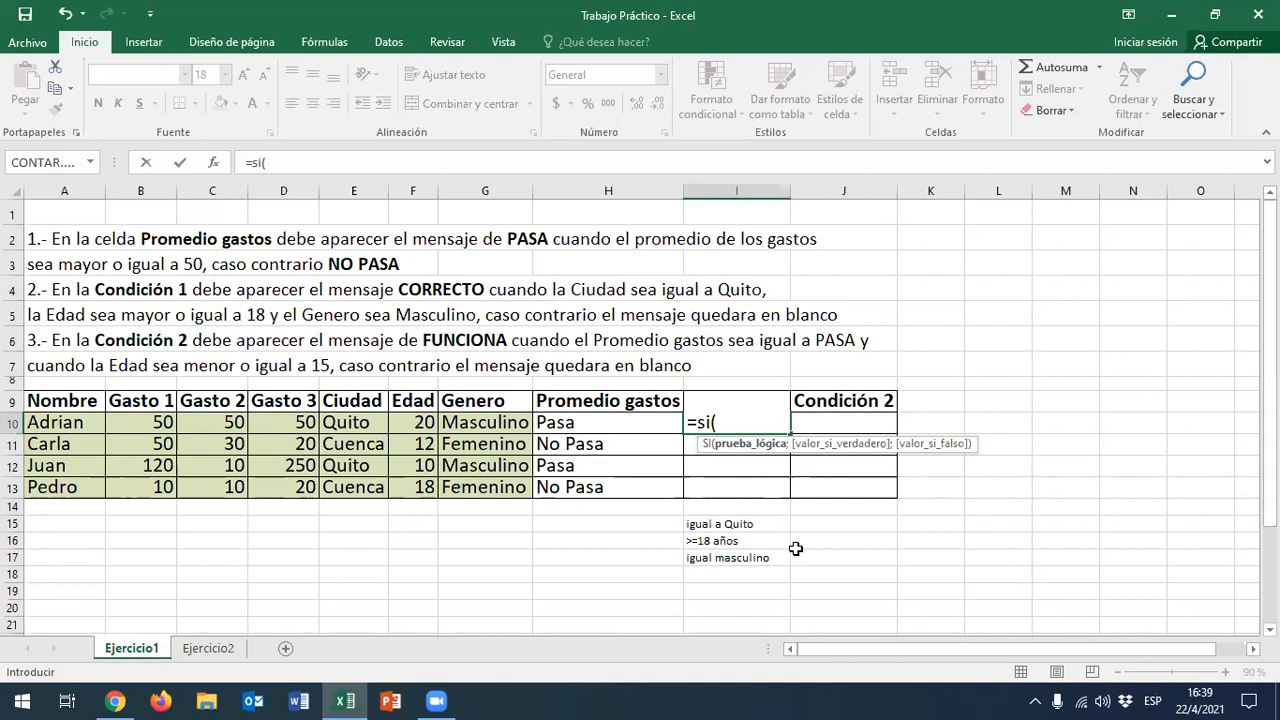
type("Y")
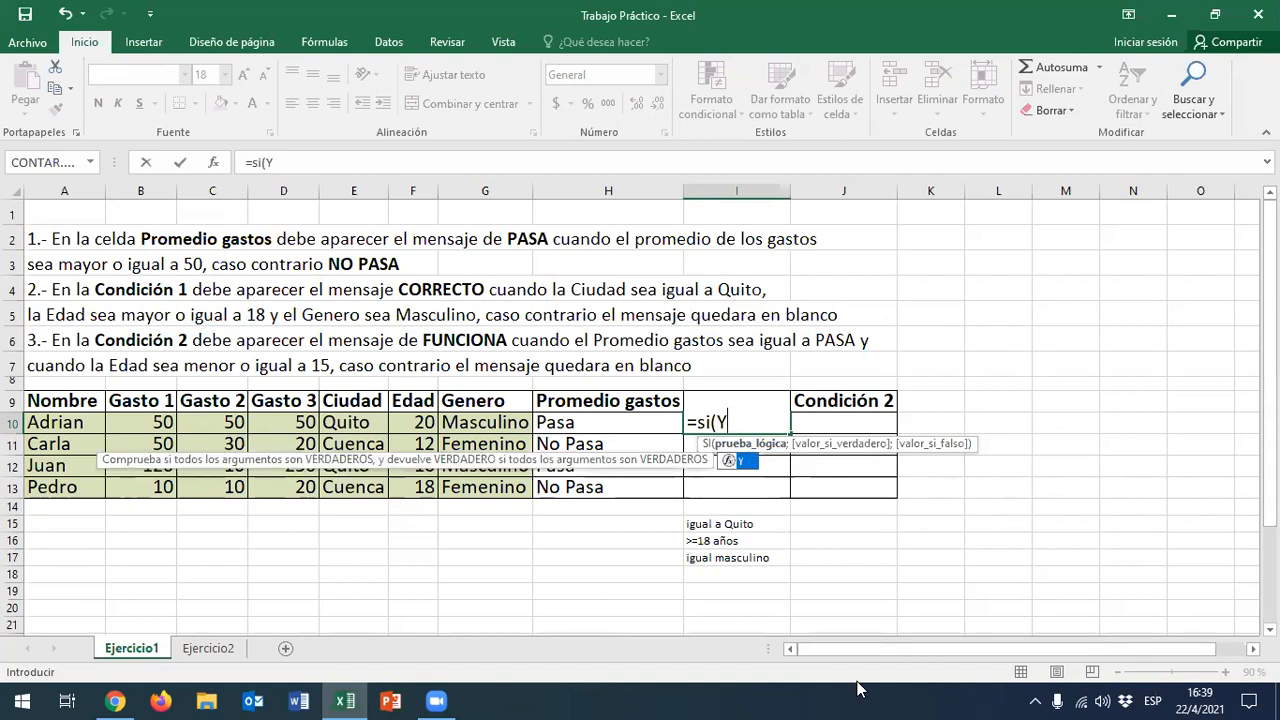
type("(")
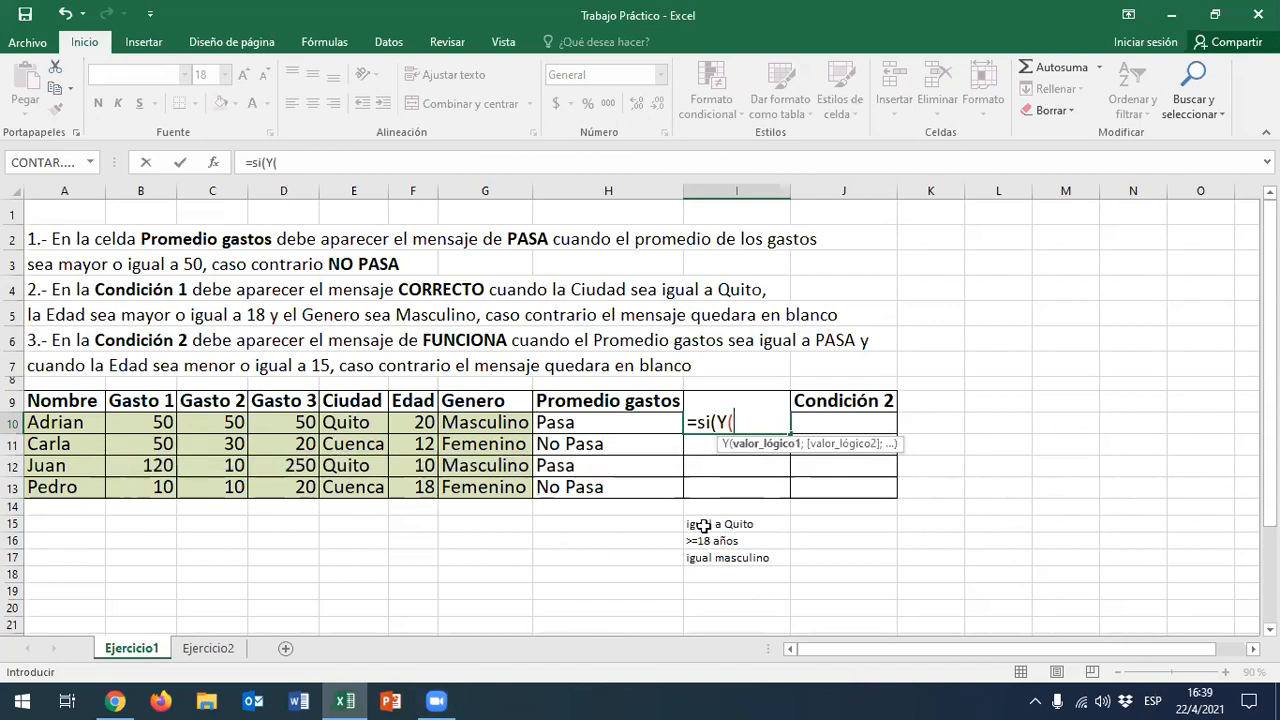
left_click(358, 425)
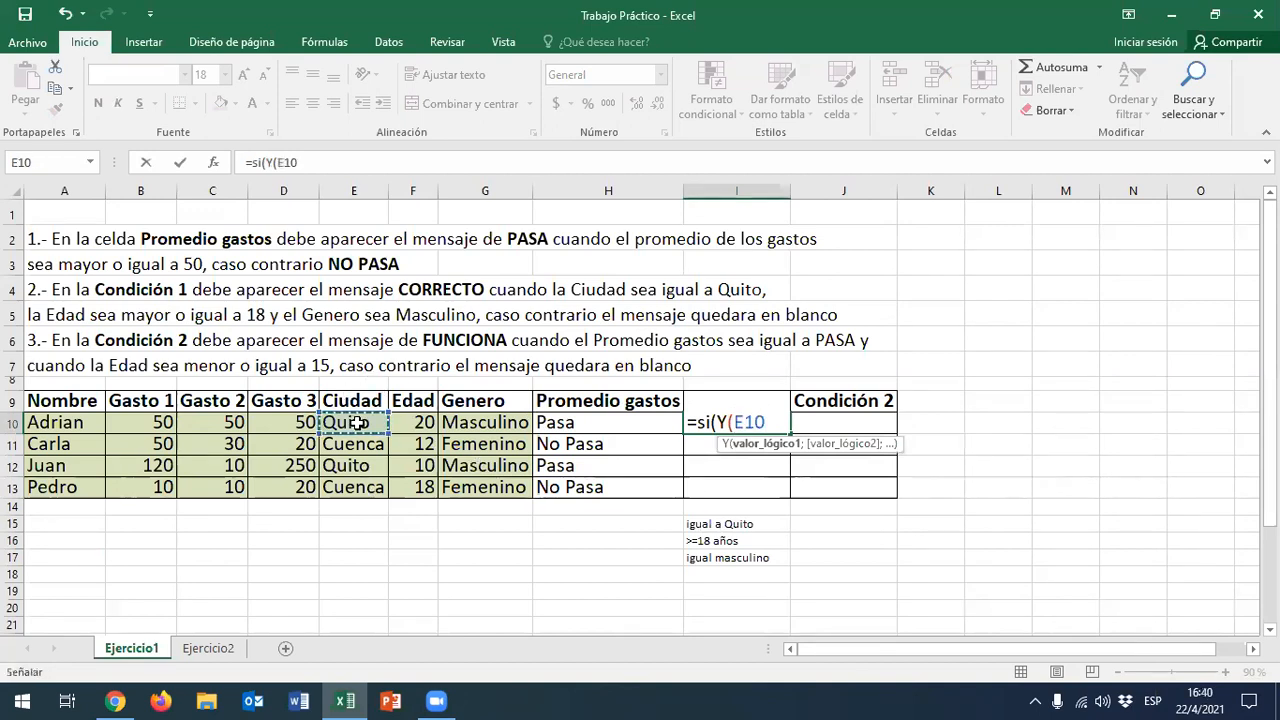
type("=")
type("\"qUITO")
key("BackSpace")
key("BackSpace")
key("BackSpace")
key("BackSpace")
key("BackSpace")
type("Q")
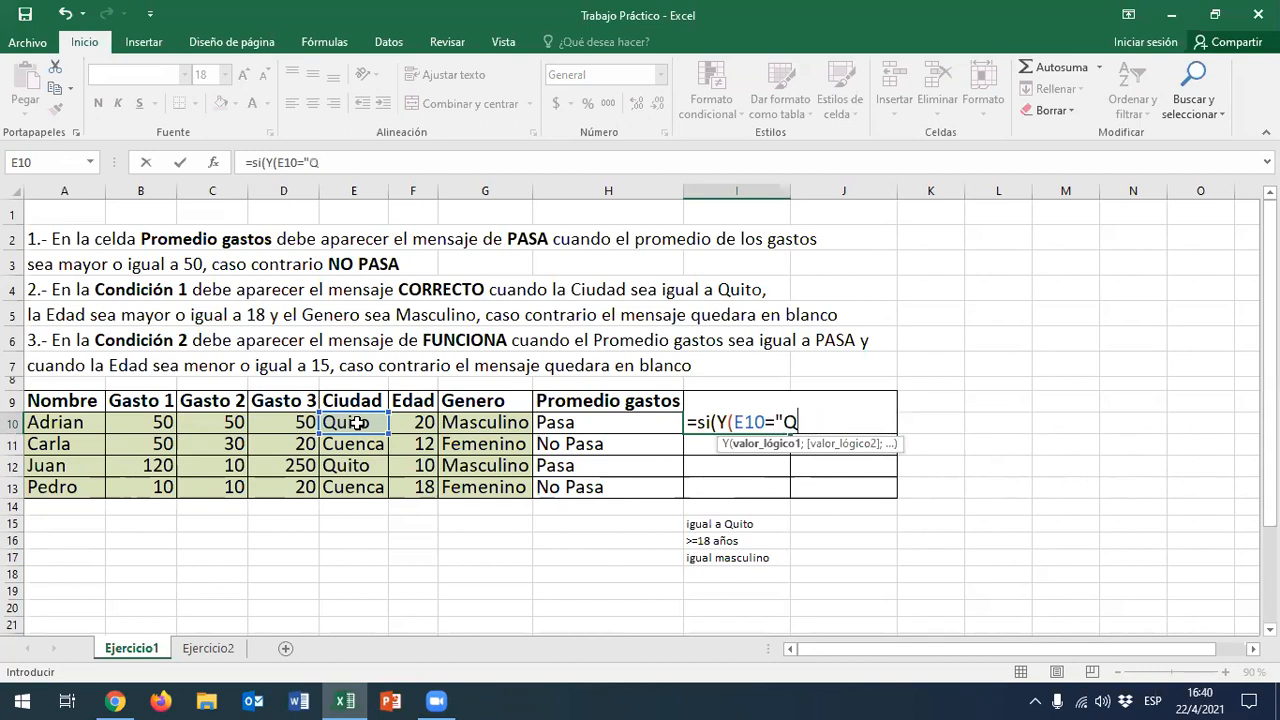
type("uito\";")
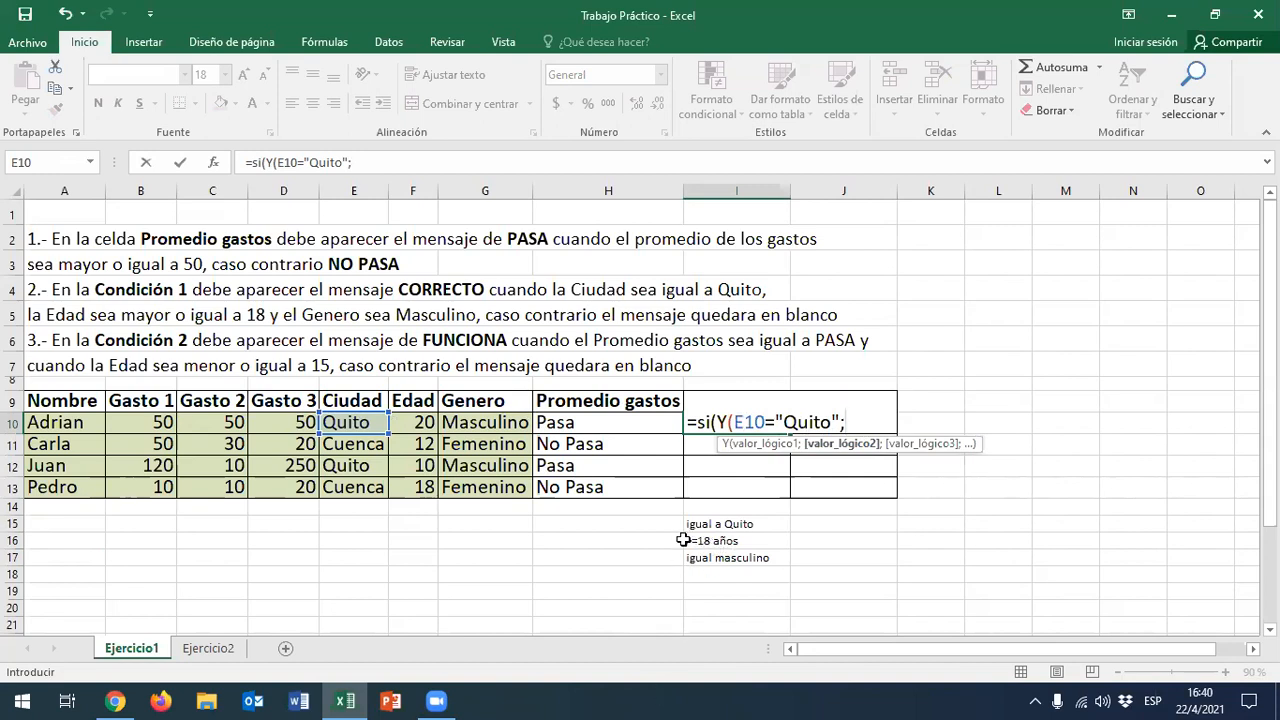
Add the tests F10>=18 and G10="Masculino" to the Y function in the I10 formula and close its parenthesis
left_click(419, 422)
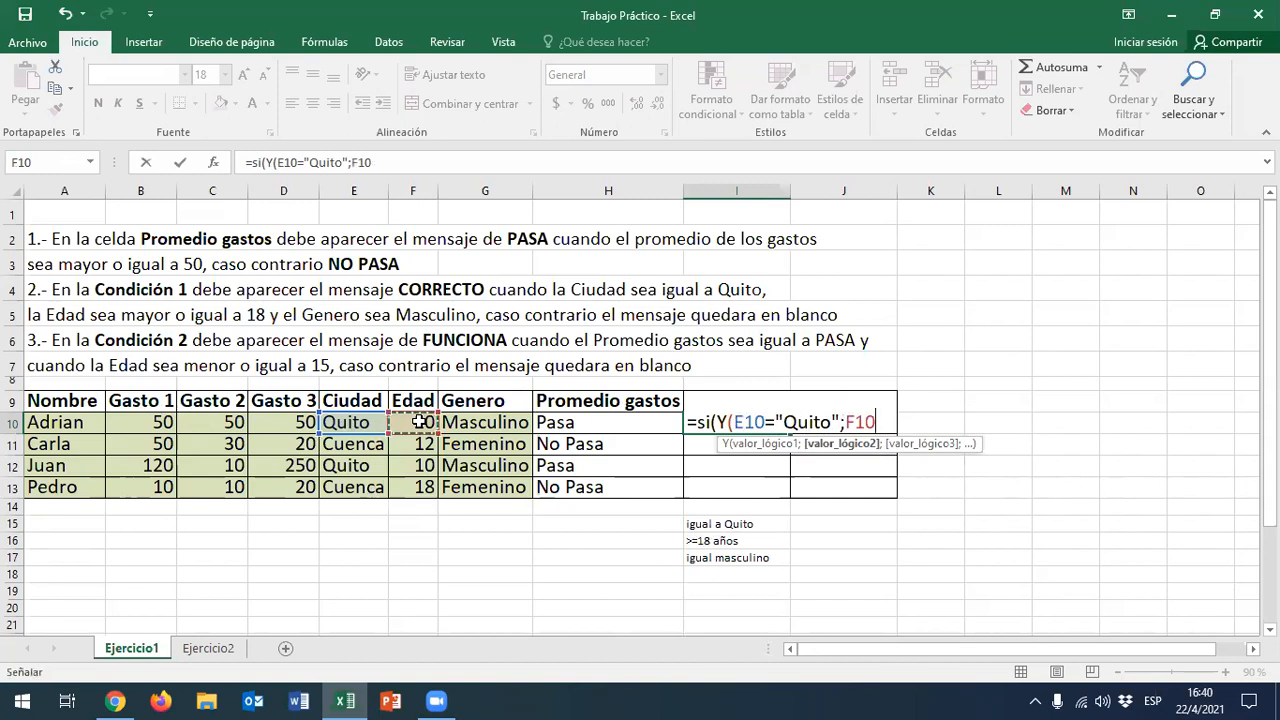
type(">=1")
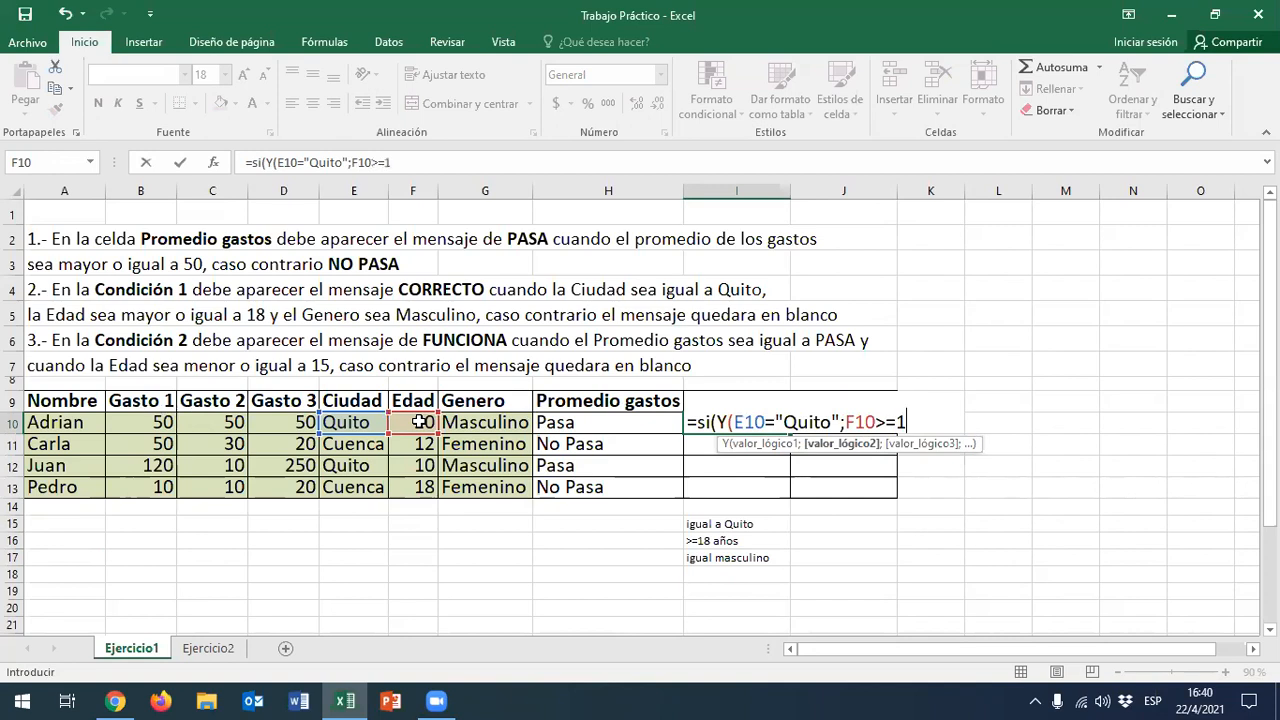
type("8;")
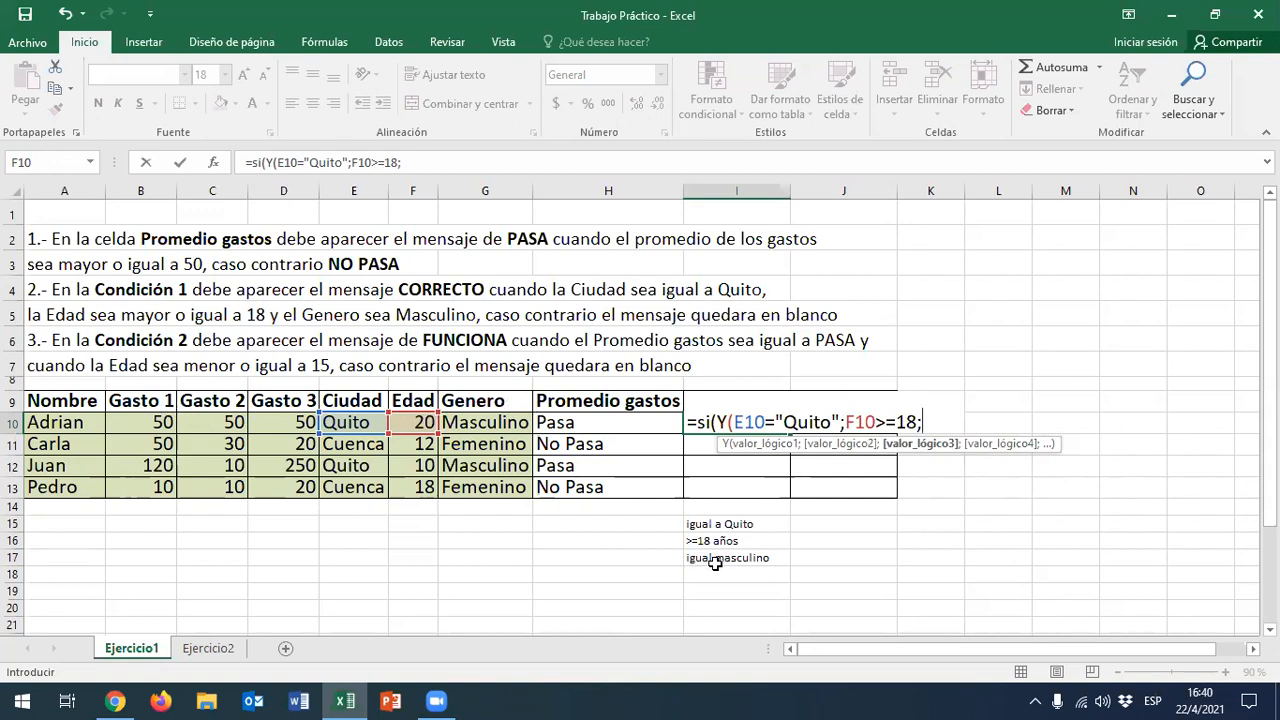
left_click(486, 425)
type("=")
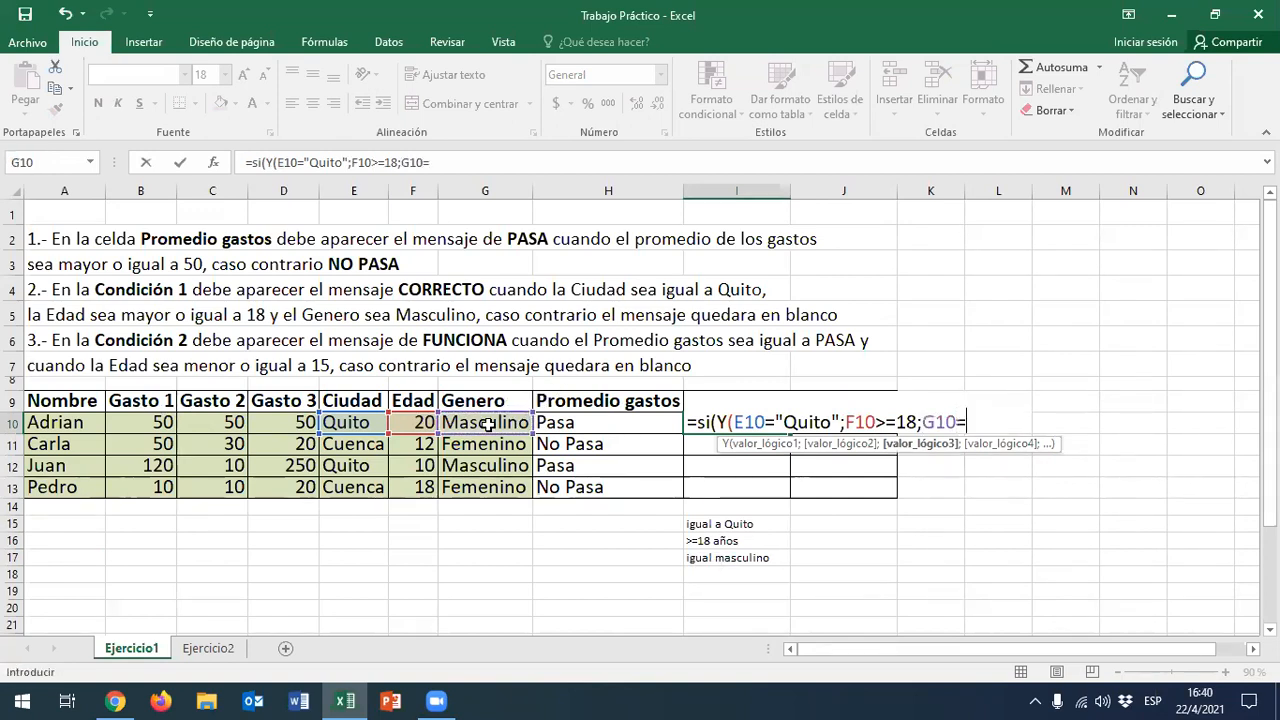
type("\"Masculino")
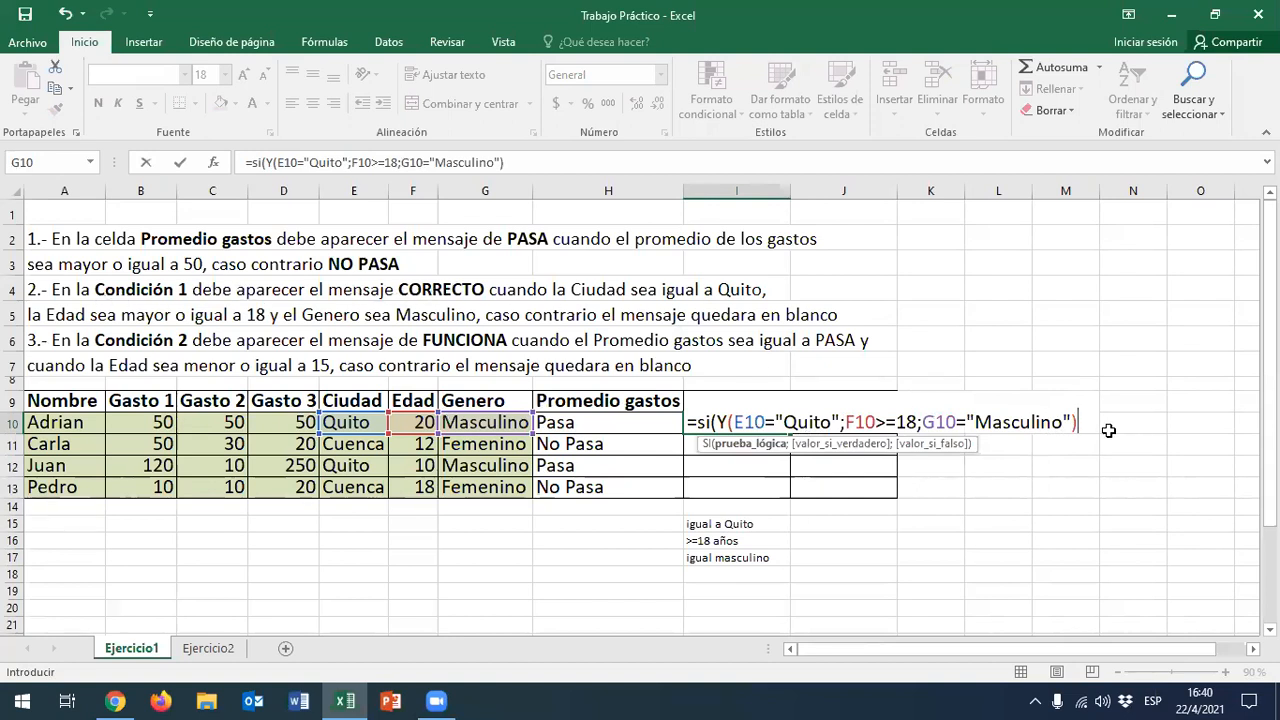
Complete the I10 formula with "Correcto" if true and "" if false, and fill it down to I13
type(";")
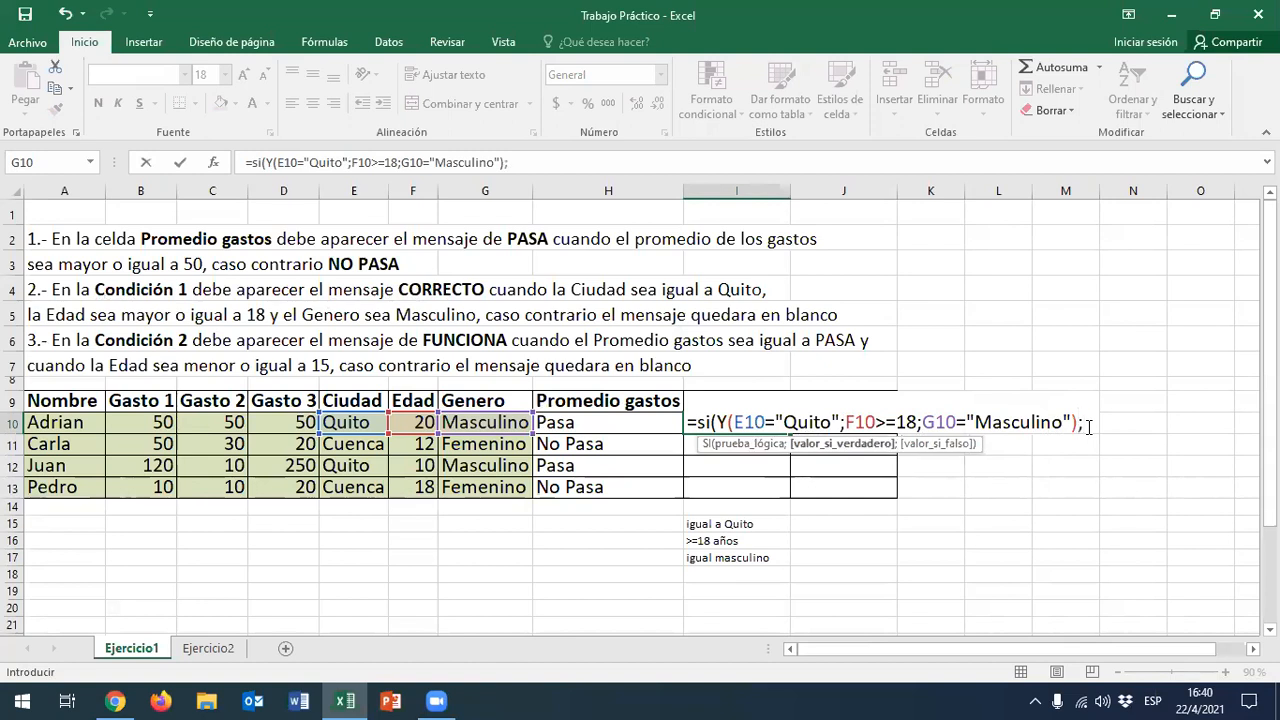
type("\"C")
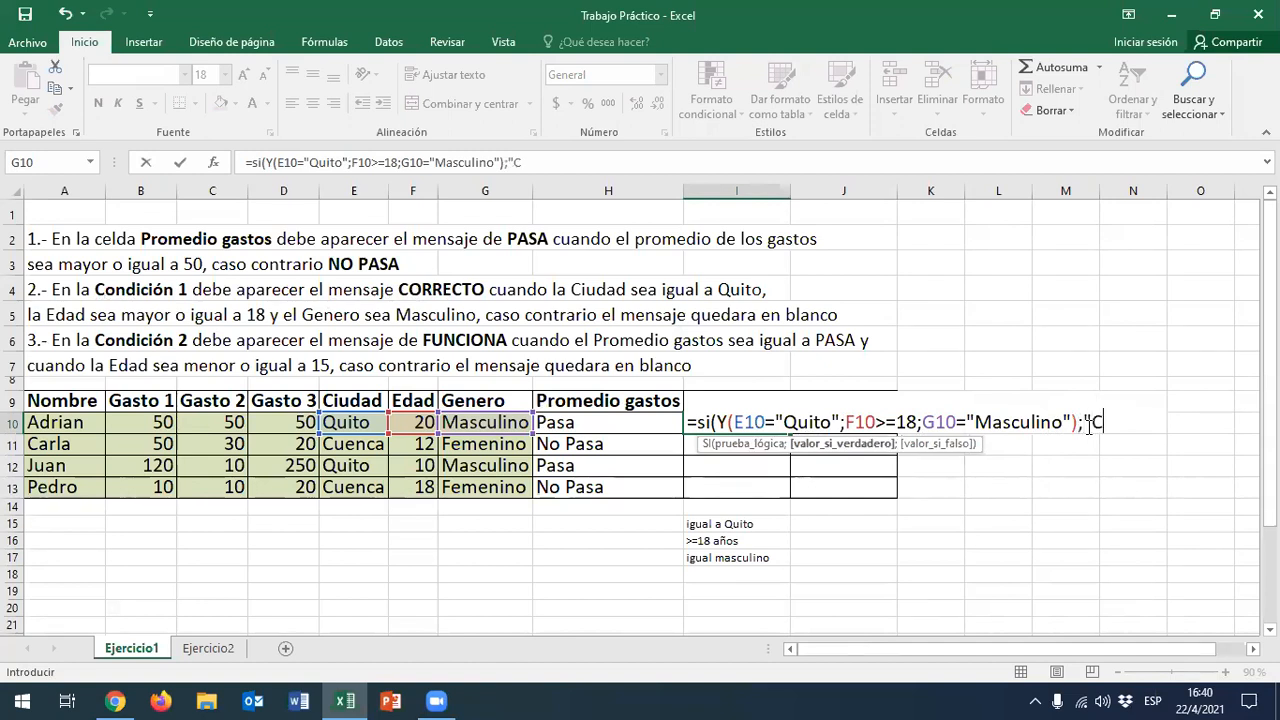
type("orrecto")
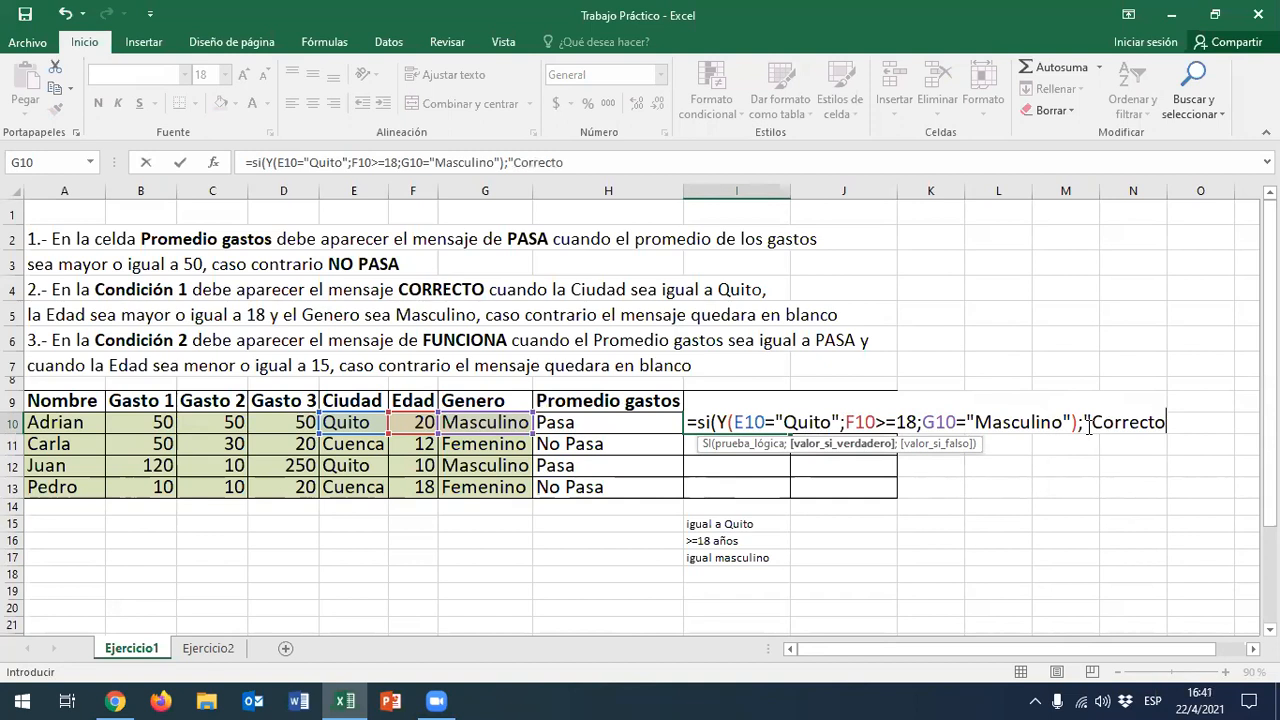
type("\";")
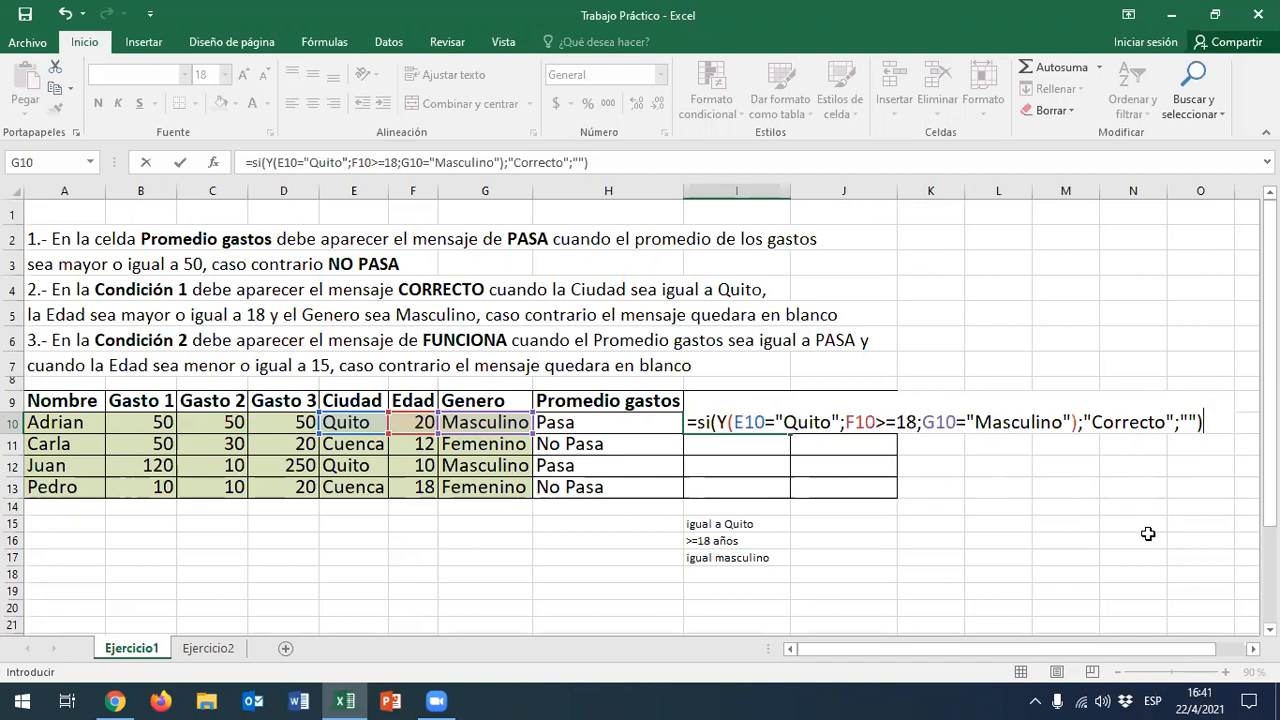
key("Return")
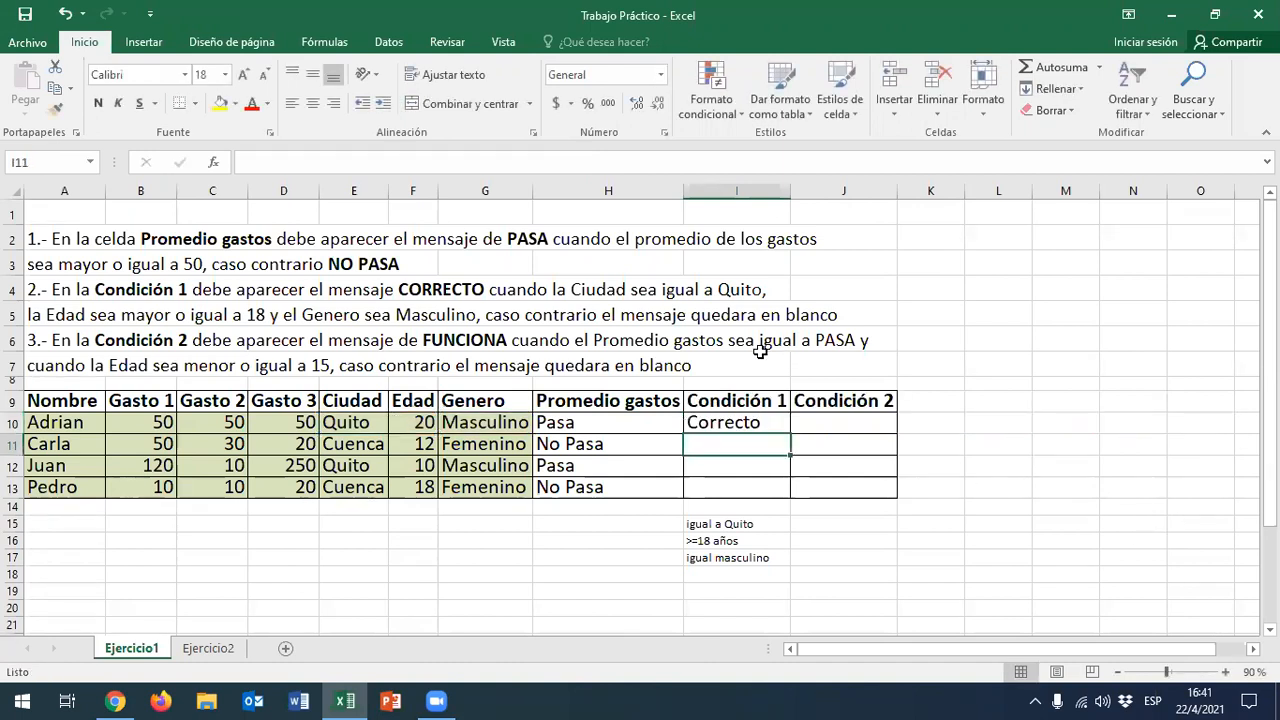
left_click(758, 422)
double_click(789, 431)
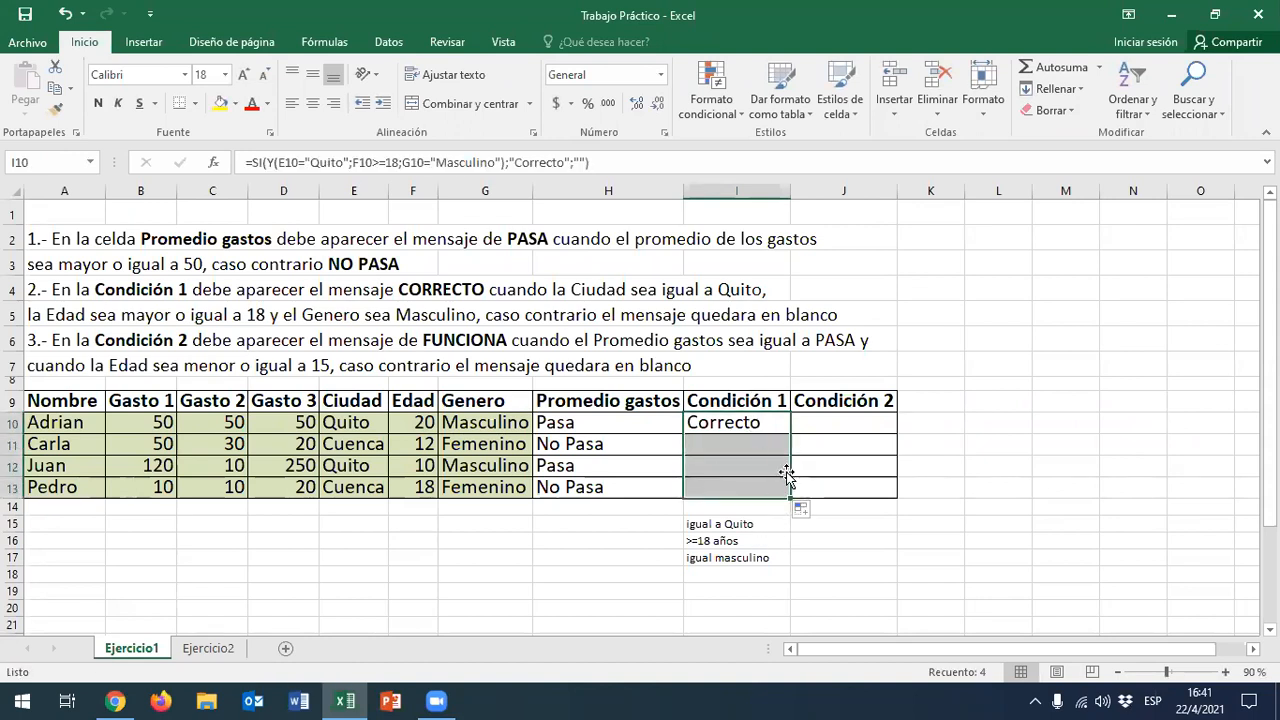
Delete the three helper notes in I15:I17 below the table
left_click(776, 526)
left_click(765, 559, "shift")
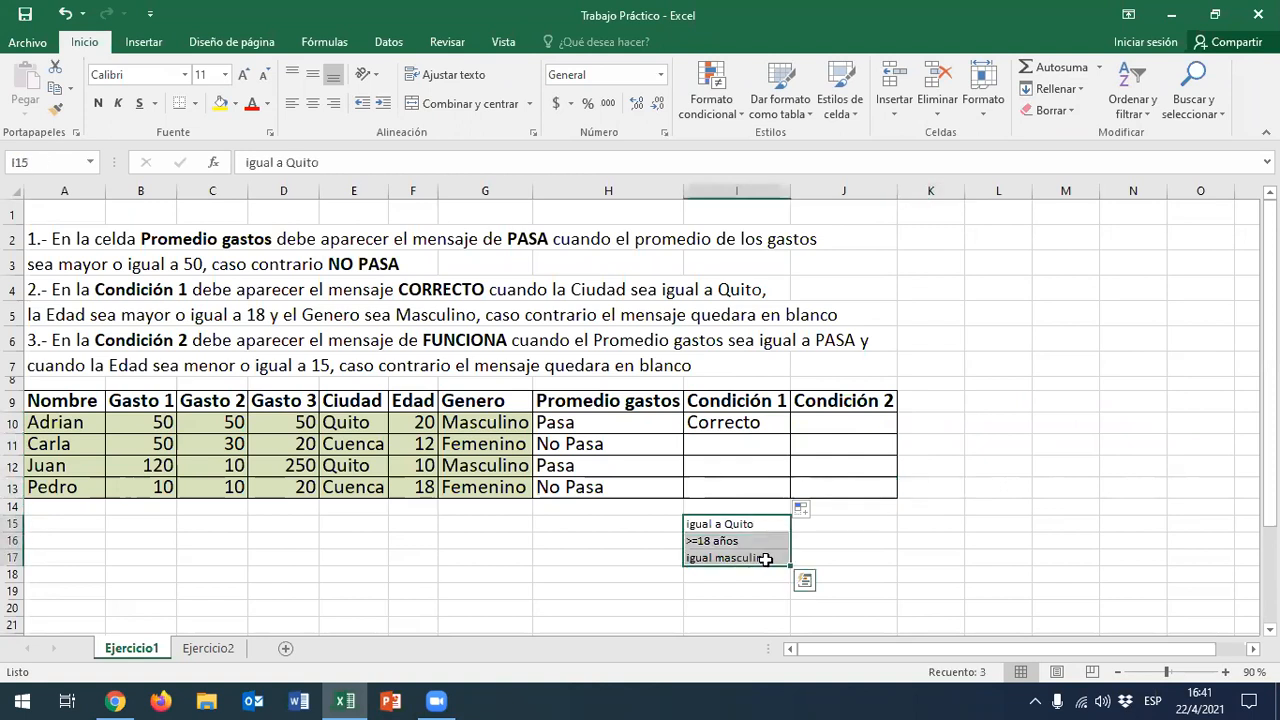
key("Delete")
left_click(843, 538)
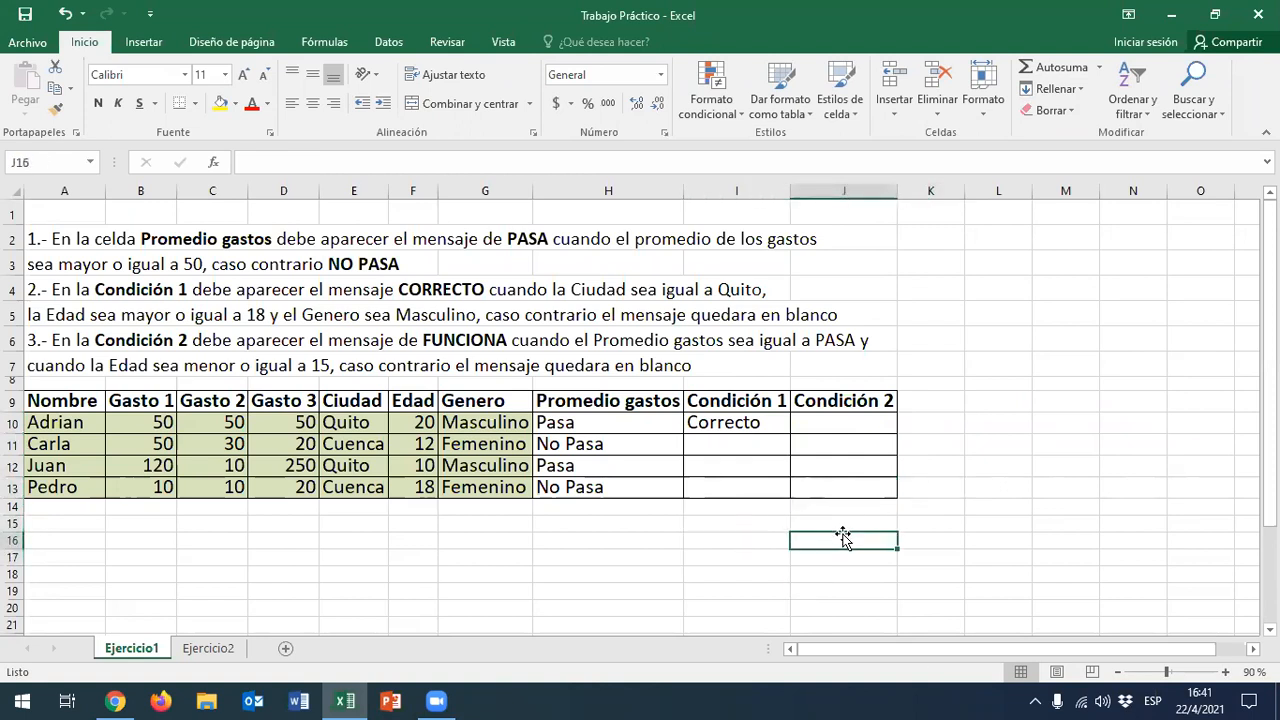
Check the Condición 1 formula in I10 against the Ciudad, Edad and Genero values in E10:G10
left_click(758, 432)
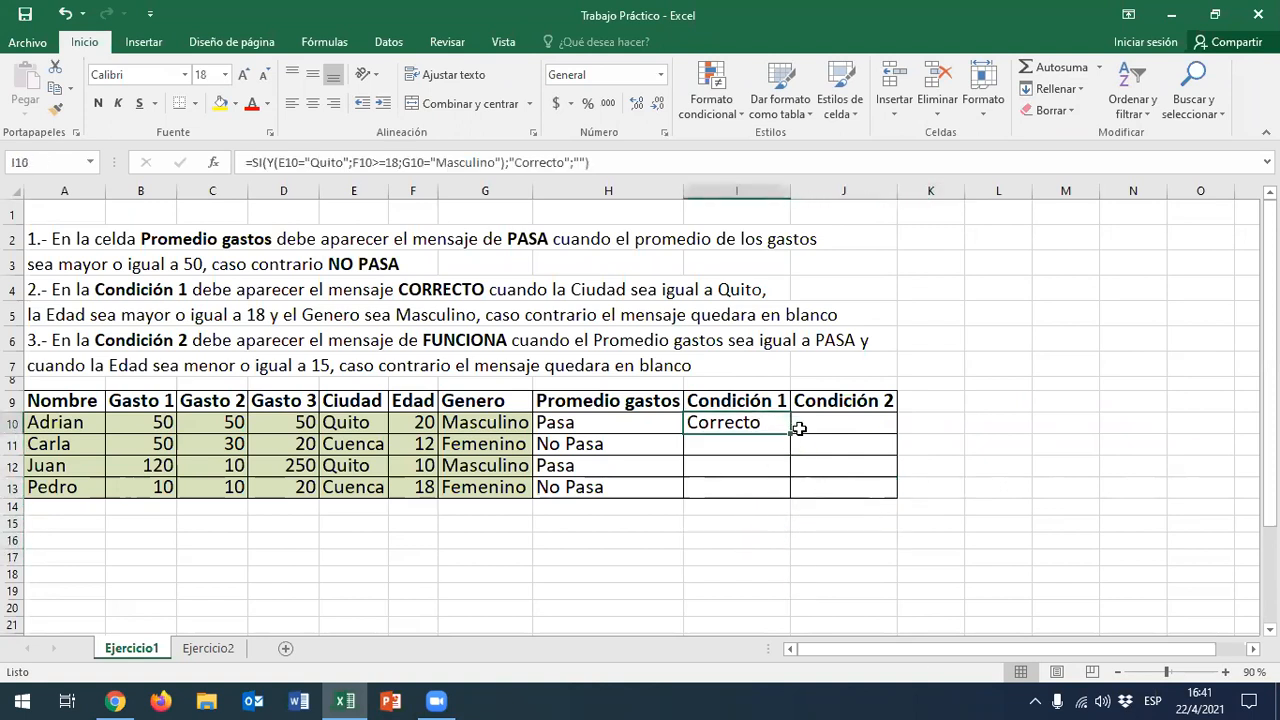
left_click(359, 422)
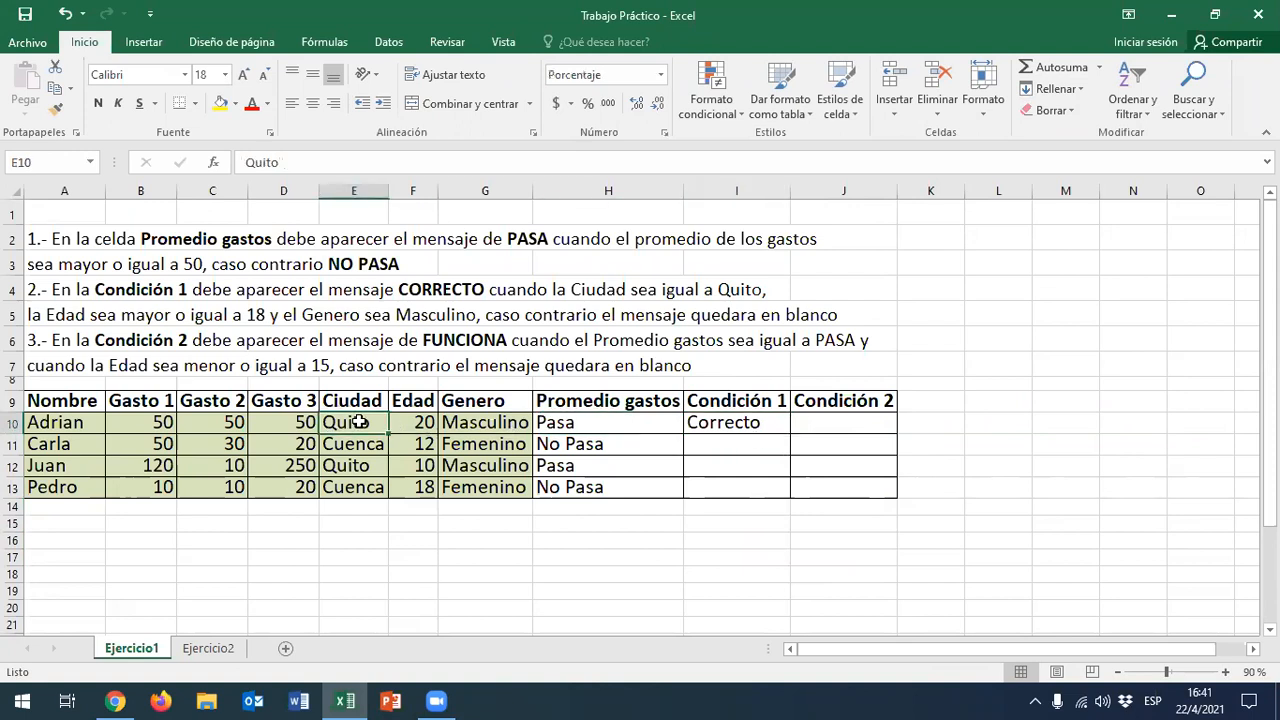
left_click(412, 424)
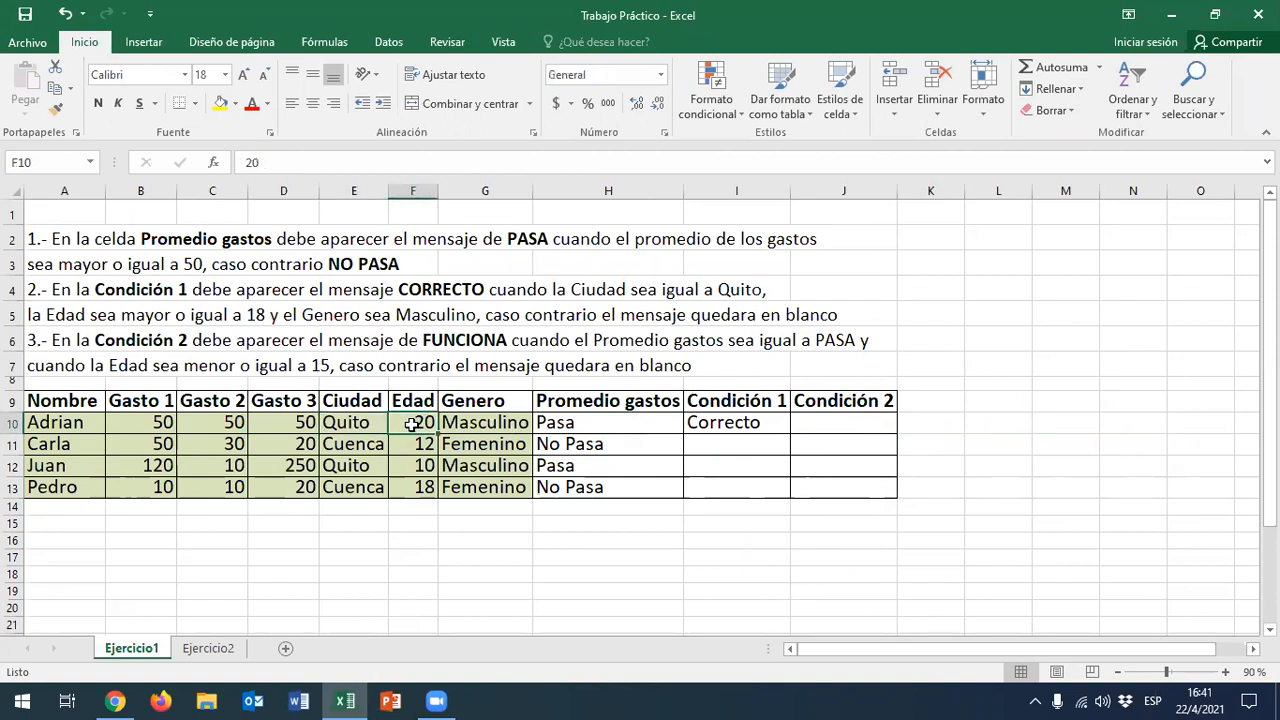
left_click(467, 421)
left_click_drag(338, 424, 481, 420)
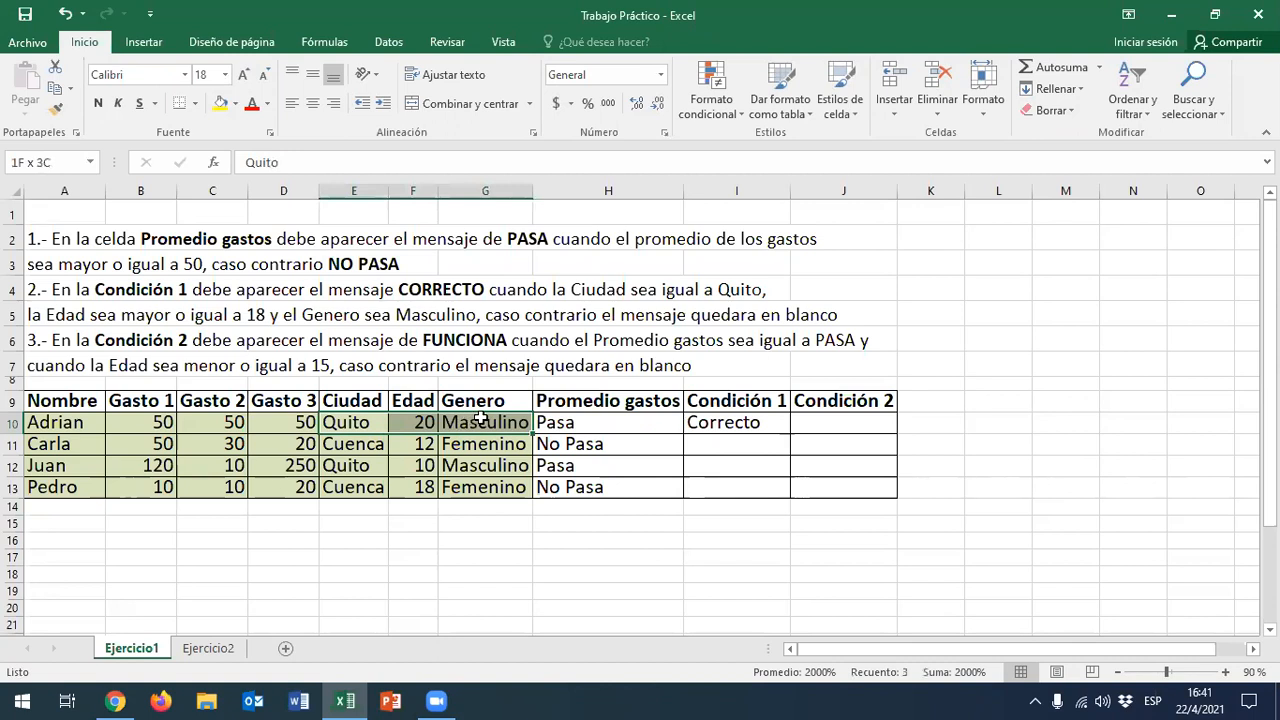
left_click(780, 422)
Check the Condición 1 formulas in I11:I13 against the Ciudad and Edad values of their rows
left_click(701, 445)
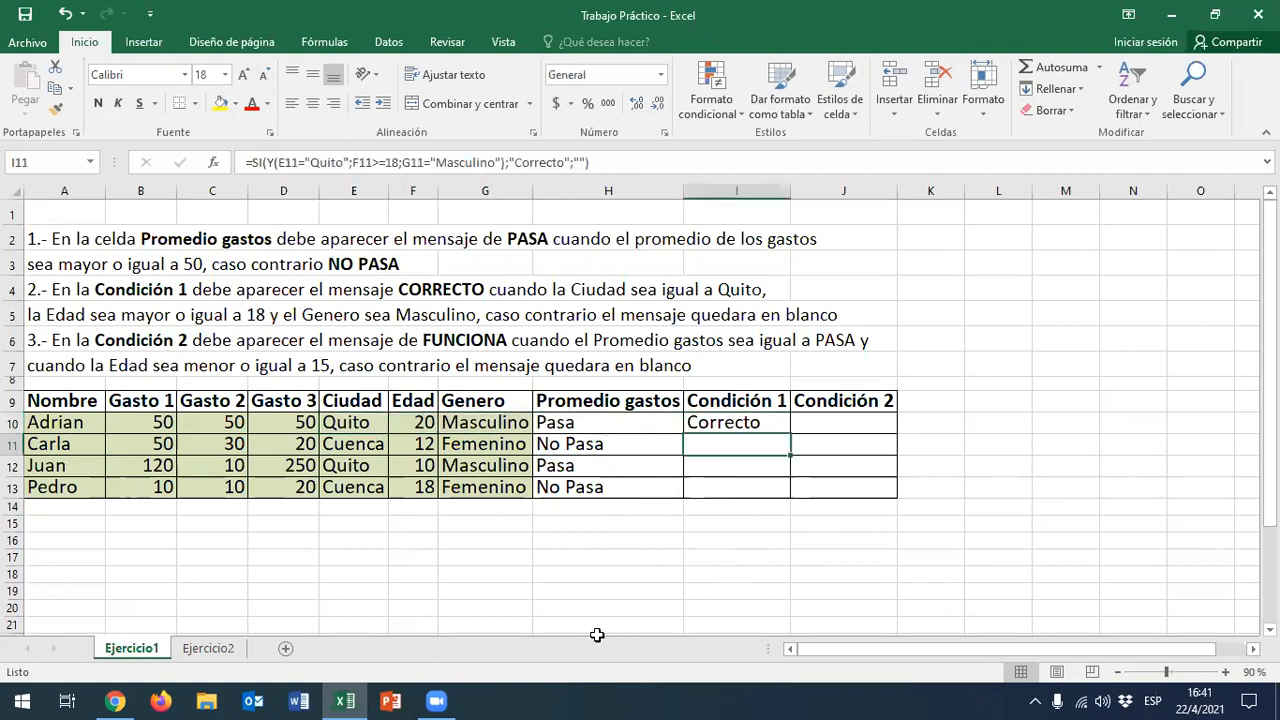
left_click(366, 444)
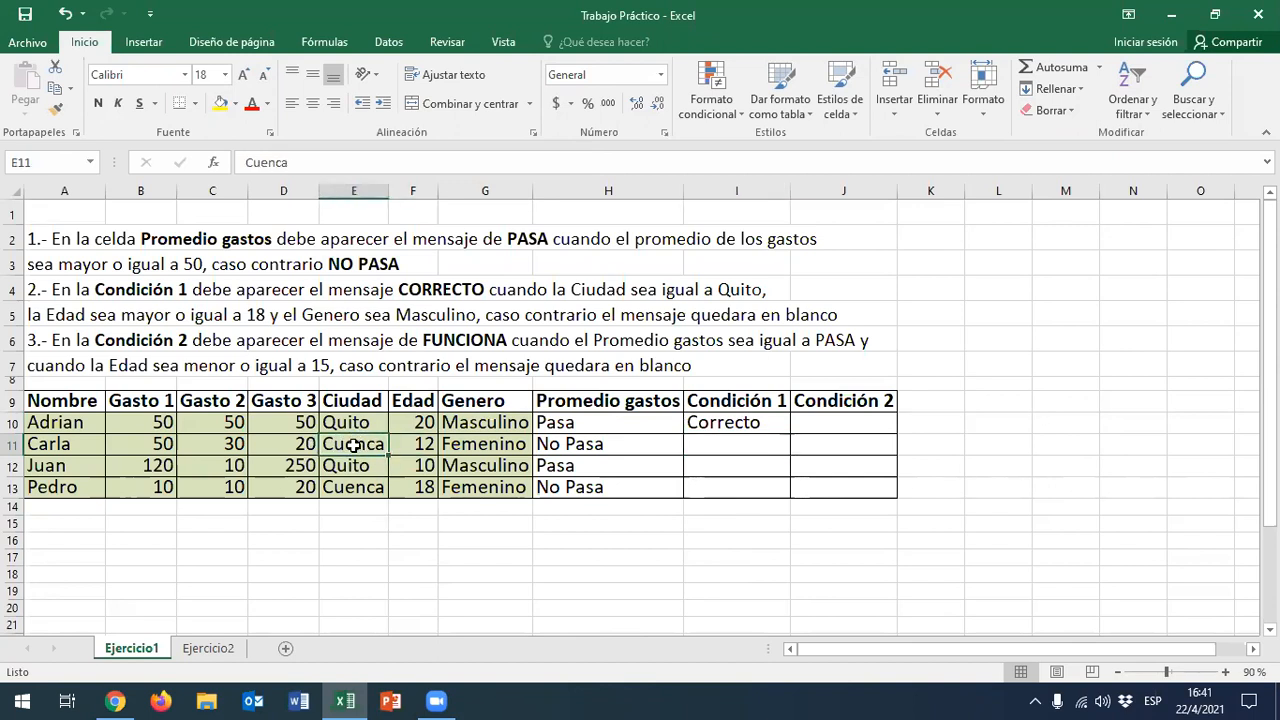
left_click(715, 445)
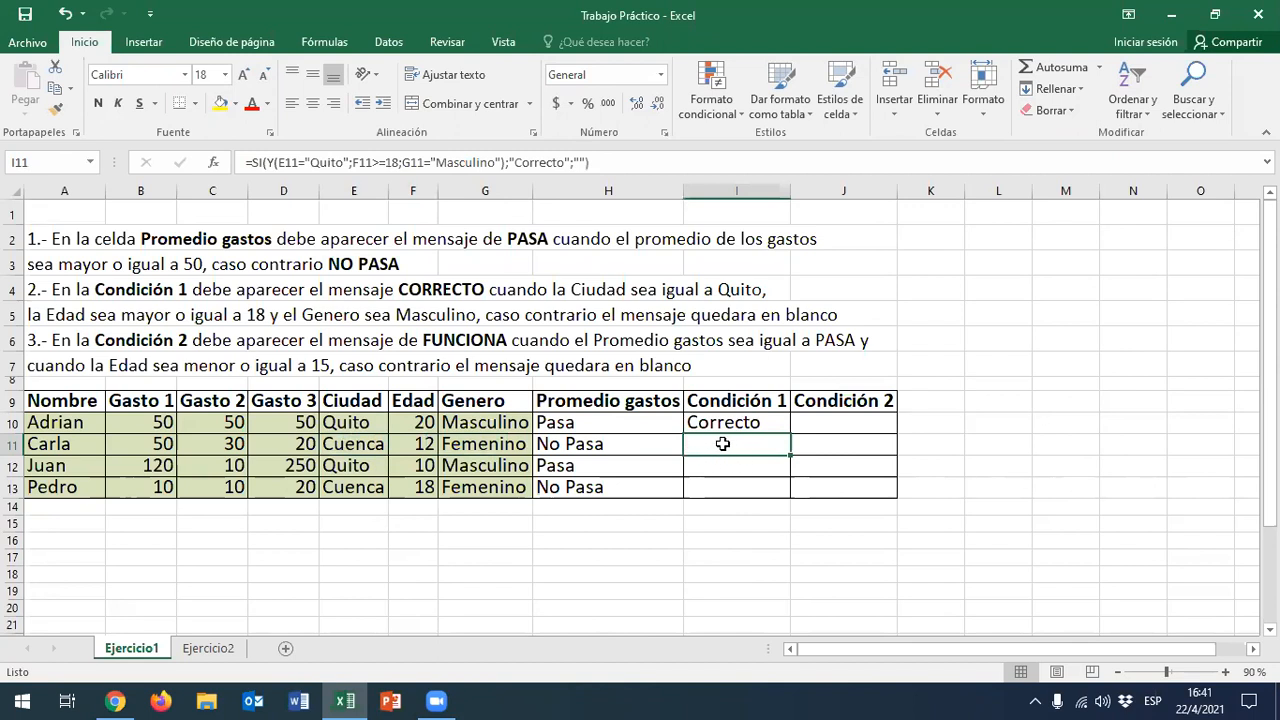
left_click(720, 468)
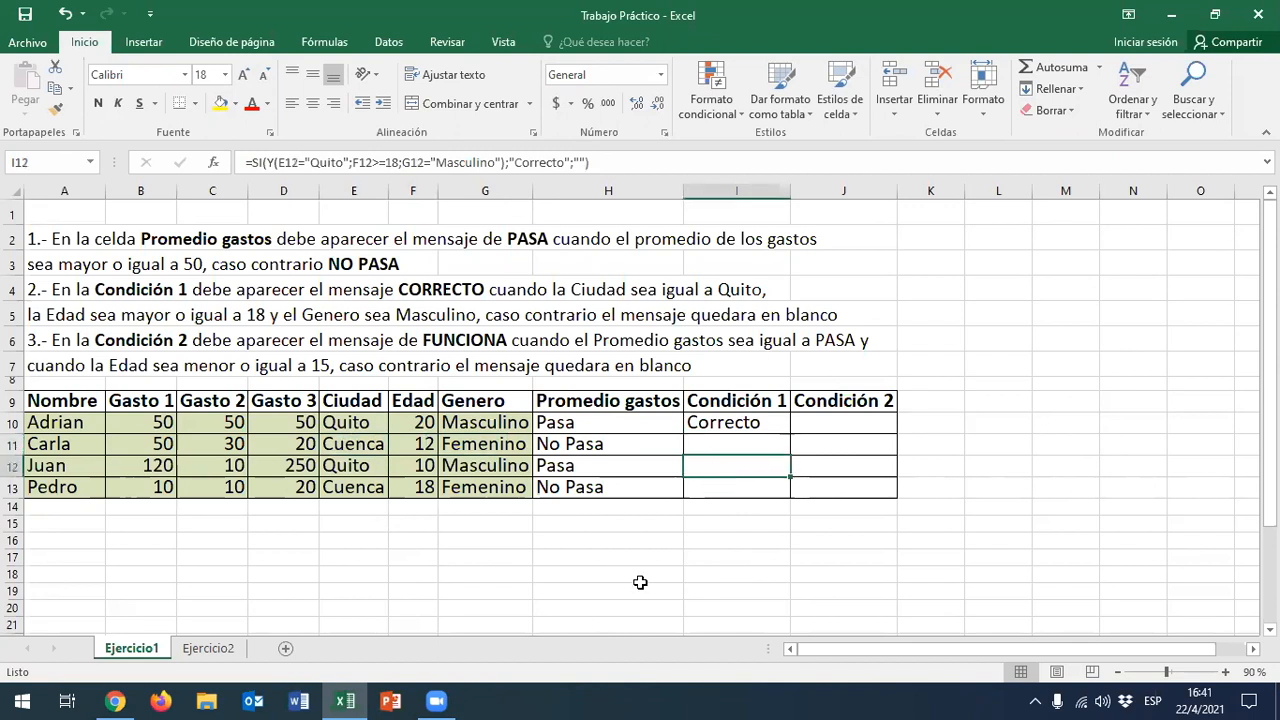
left_click(424, 466)
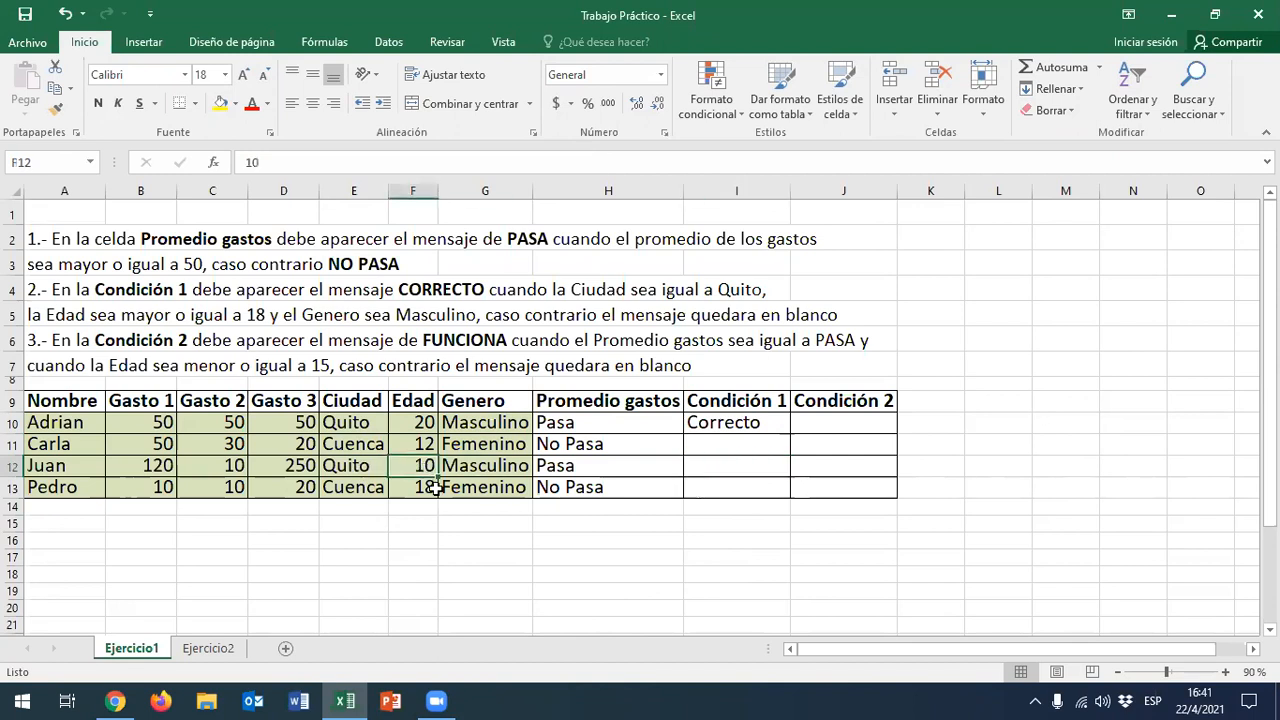
left_click(732, 466)
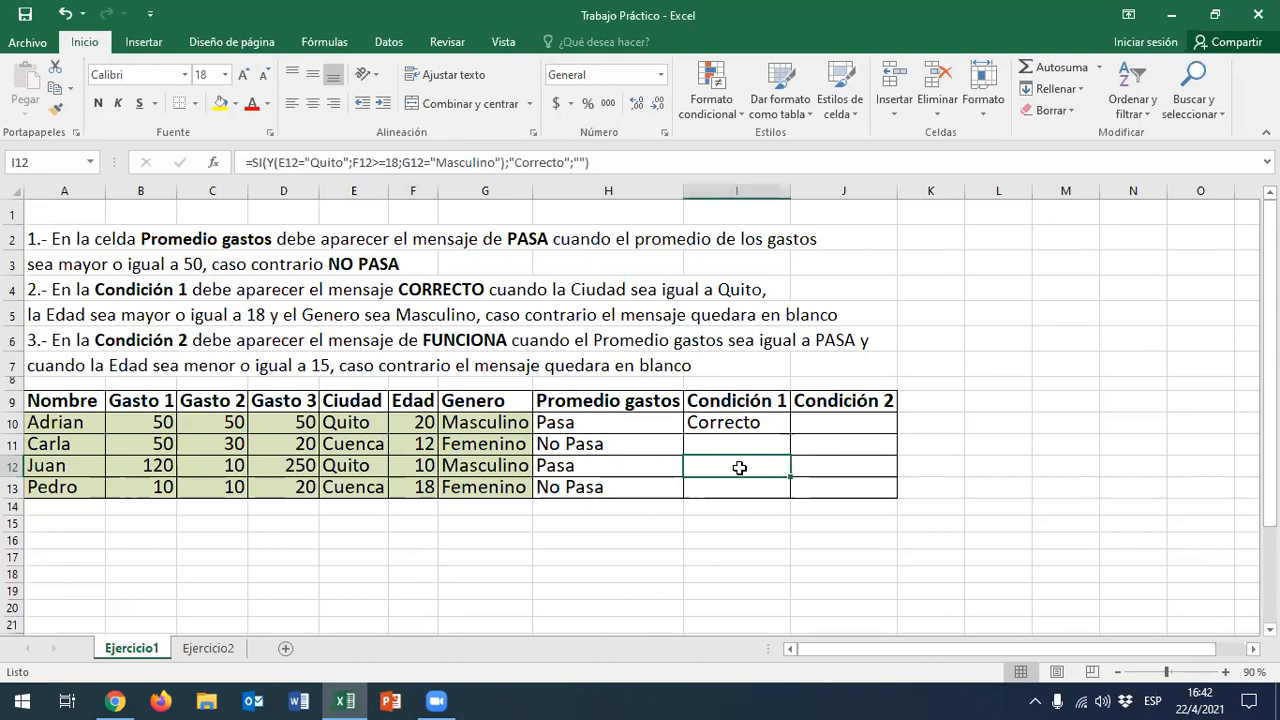
left_click(343, 487)
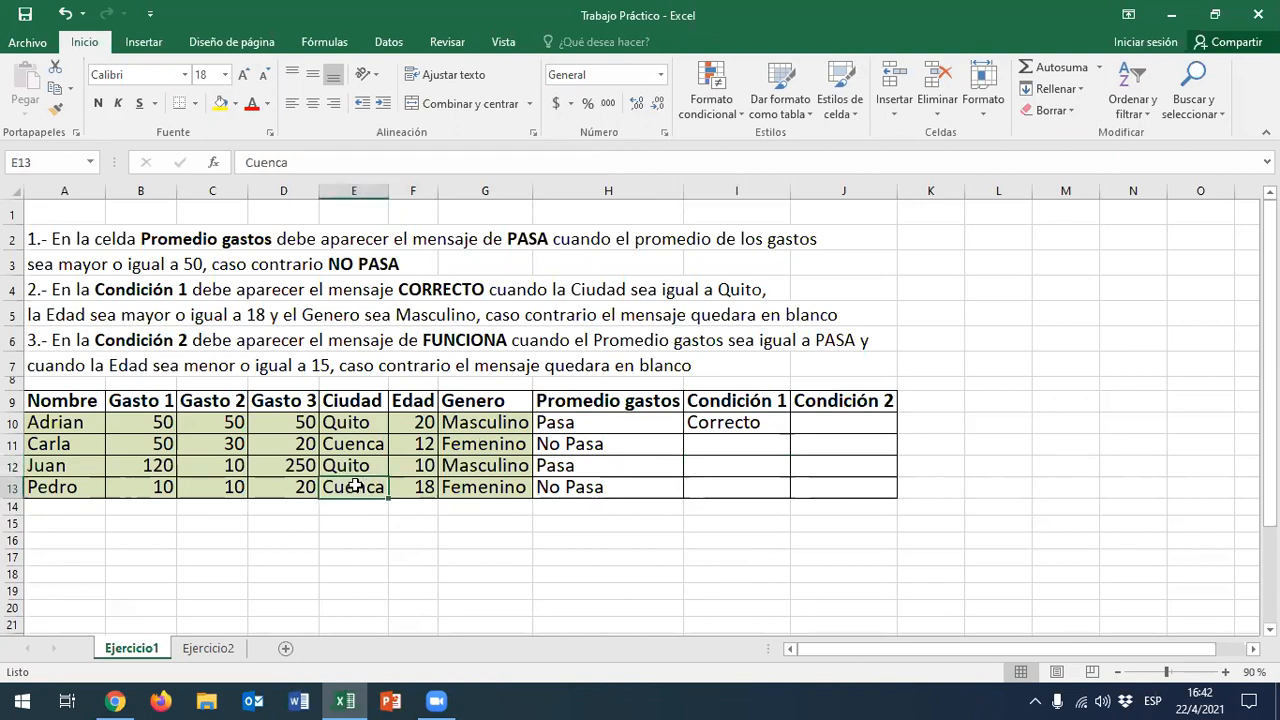
left_click(730, 487)
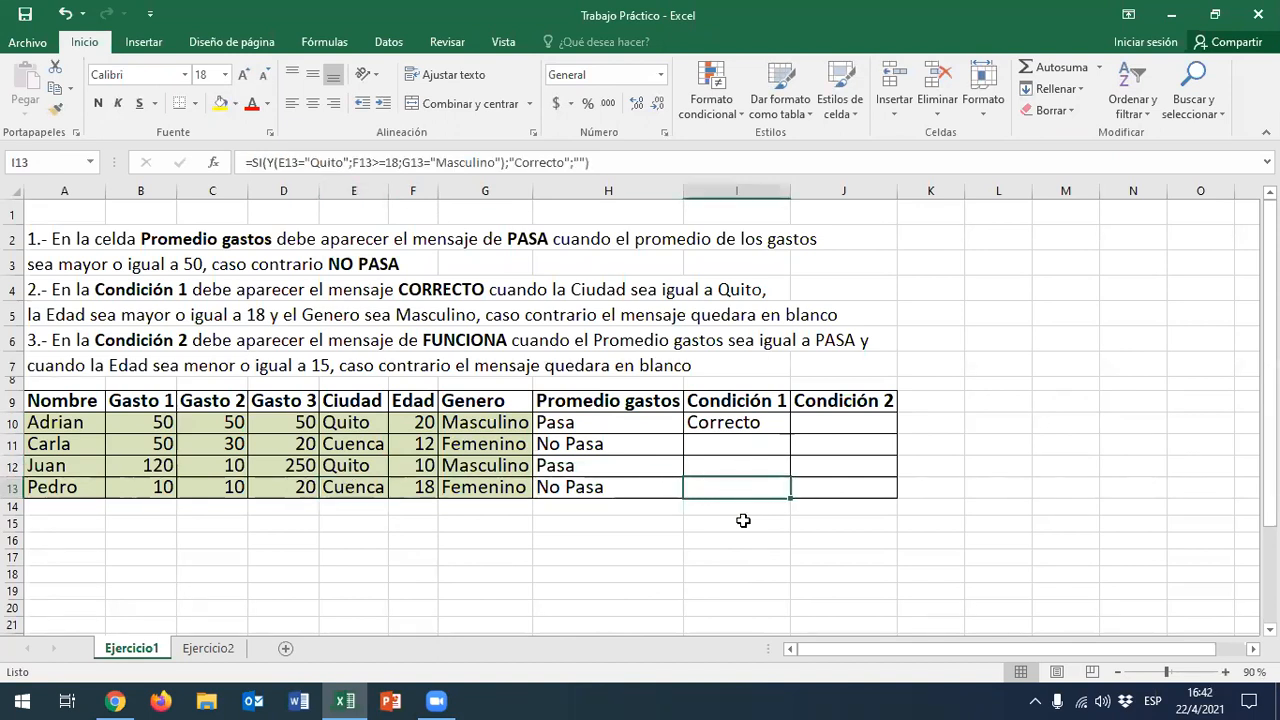
Replace the Ciudad in E13 with Quito to test the Condición 1 formula
left_click(348, 488)
double_click(348, 488)
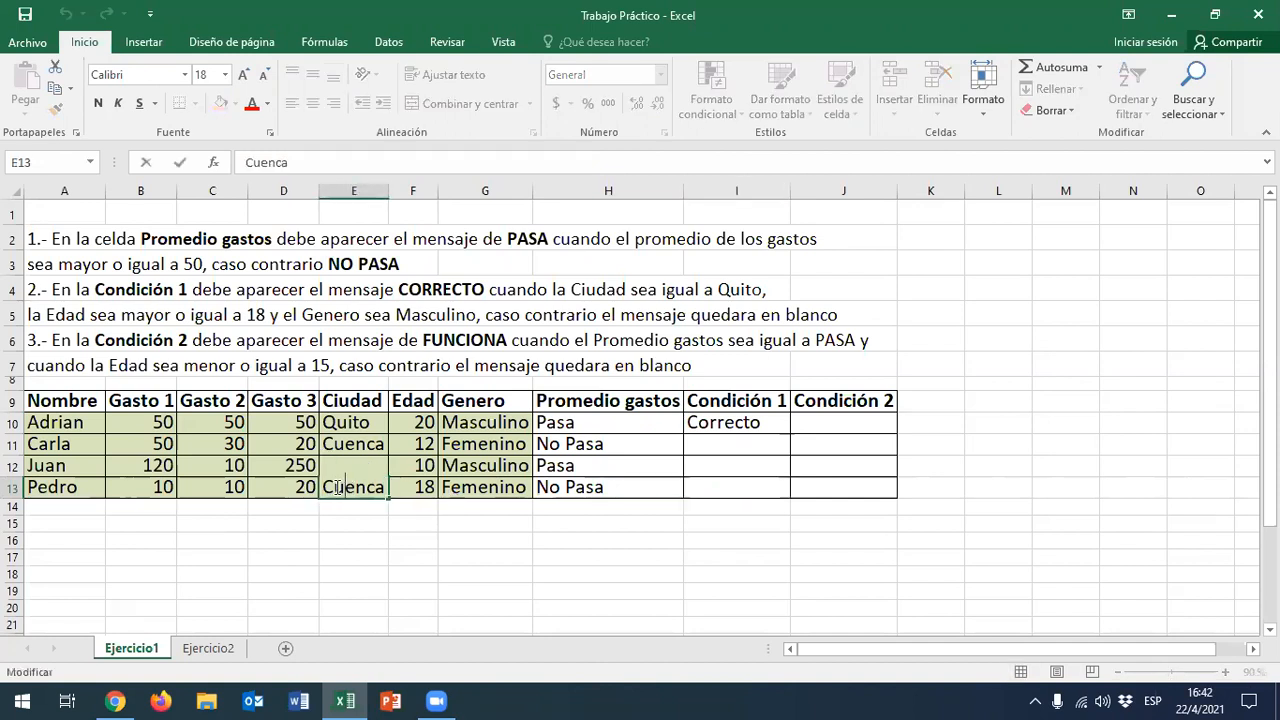
left_click_drag(324, 488, 400, 484)
type("quito")
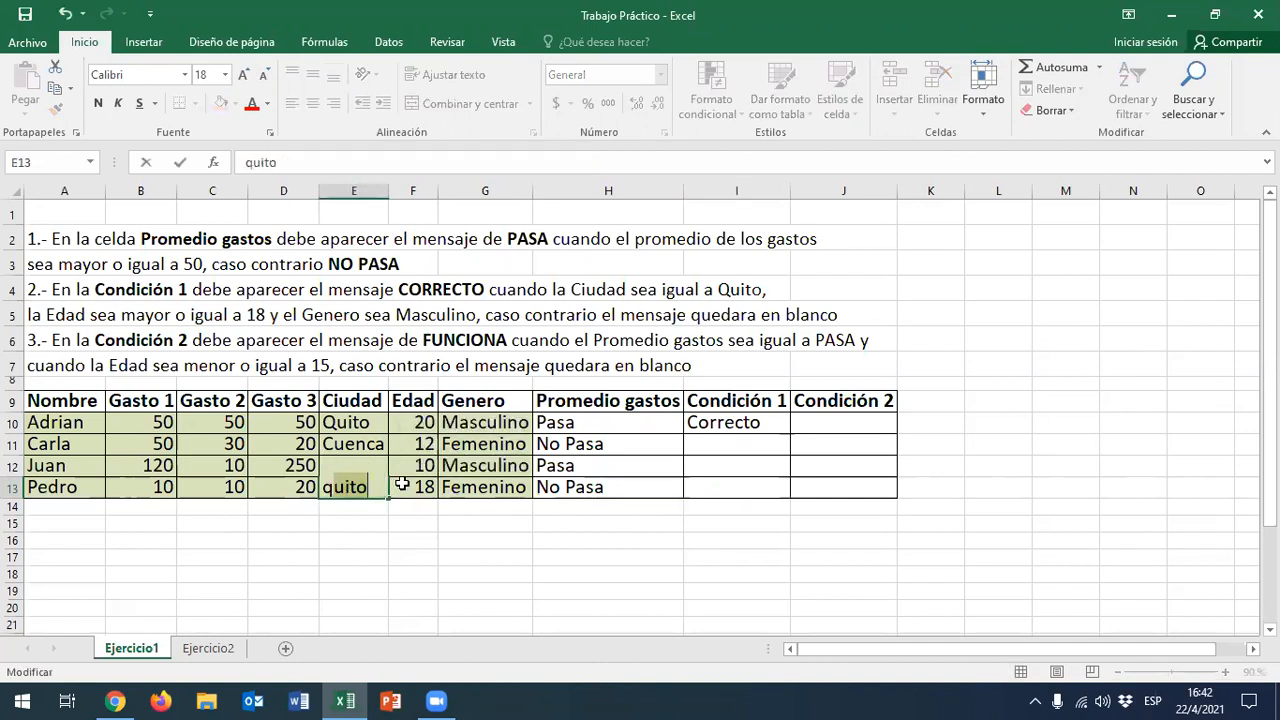
key("BackSpace")
key("BackSpace")
key("BackSpace")
key("BackSpace")
key("BackSpace")
type("Quito")
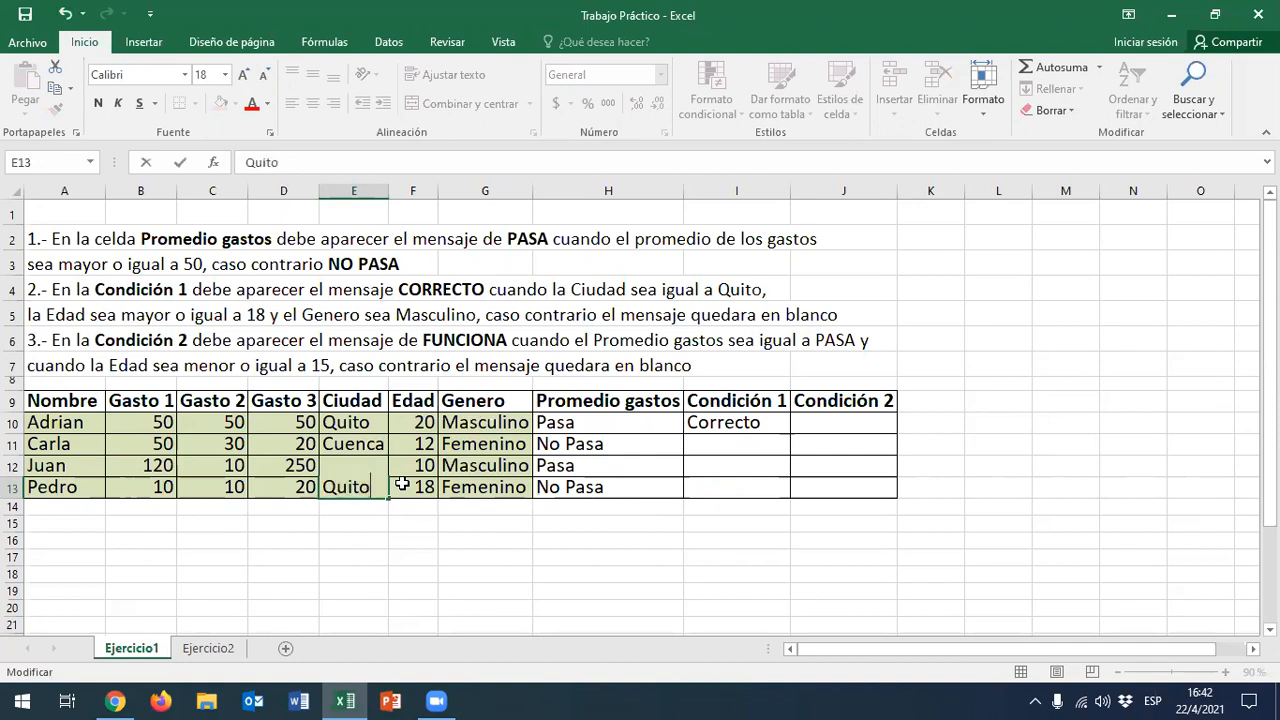
key("Return")
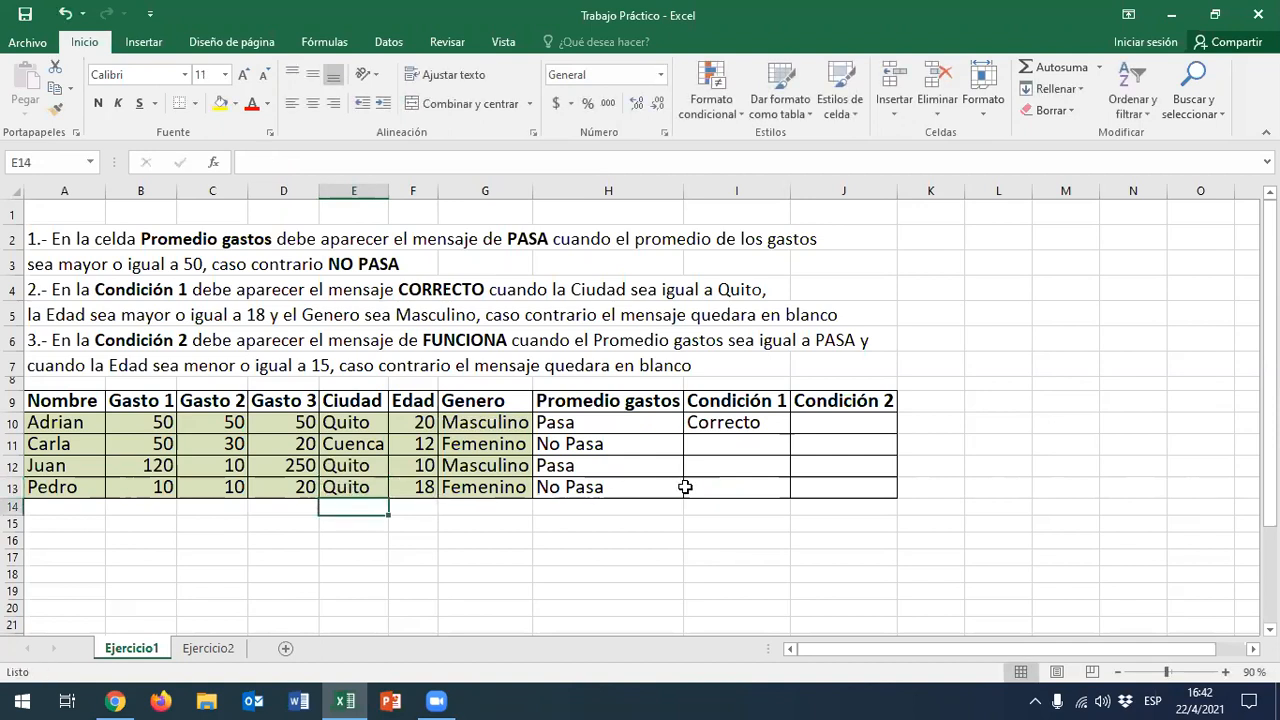
Compare I13 with the values in E13:G13 and change the Genero in G13 to Masculino
left_click(711, 488)
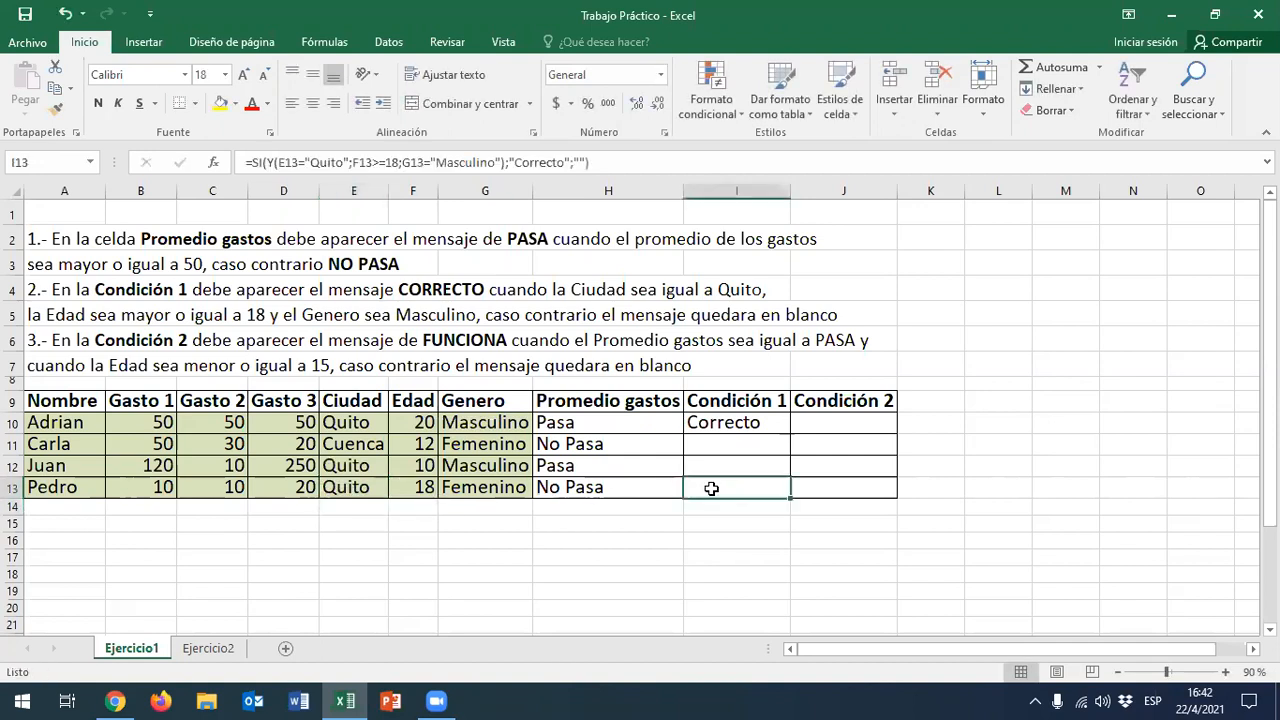
left_click(366, 486)
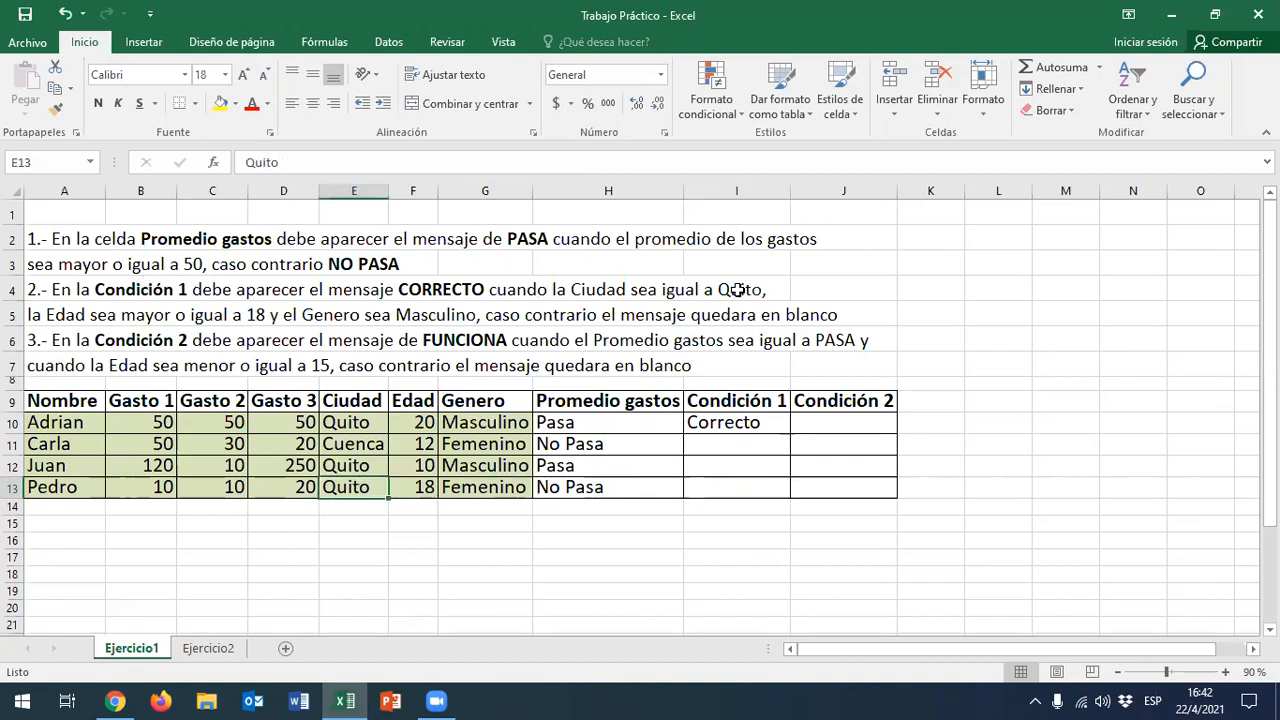
left_click(398, 487)
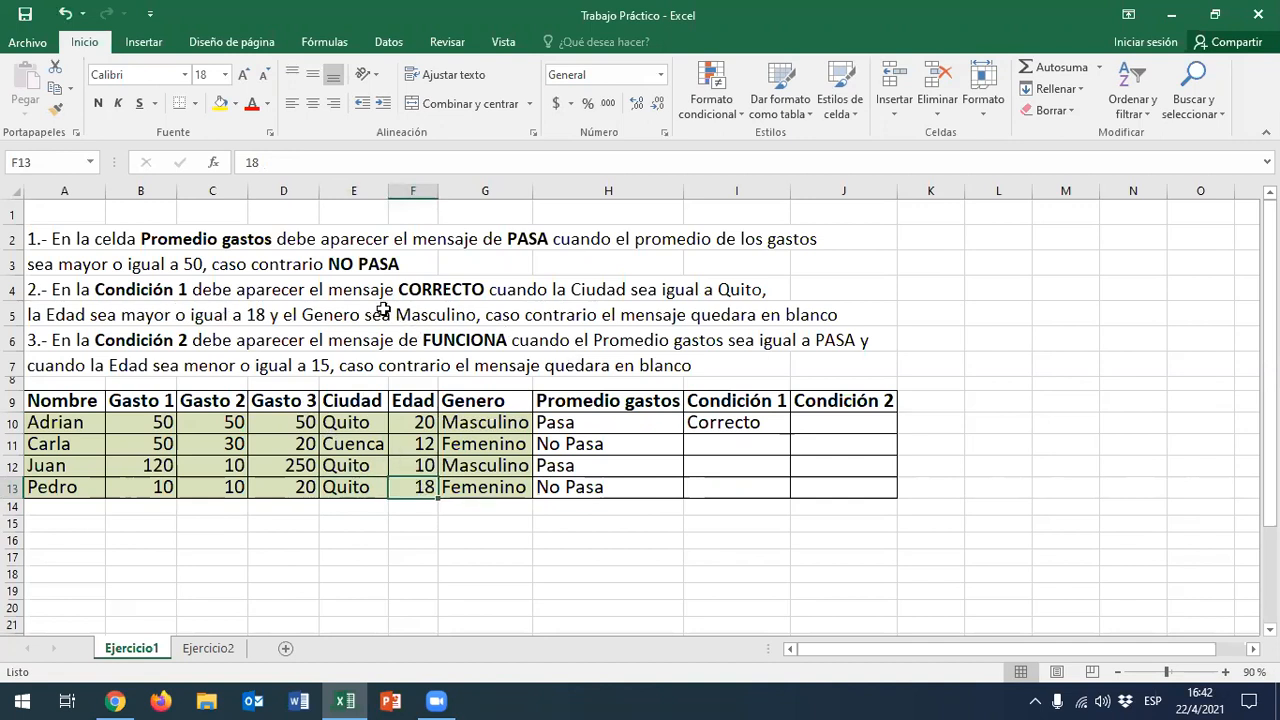
left_click(484, 487)
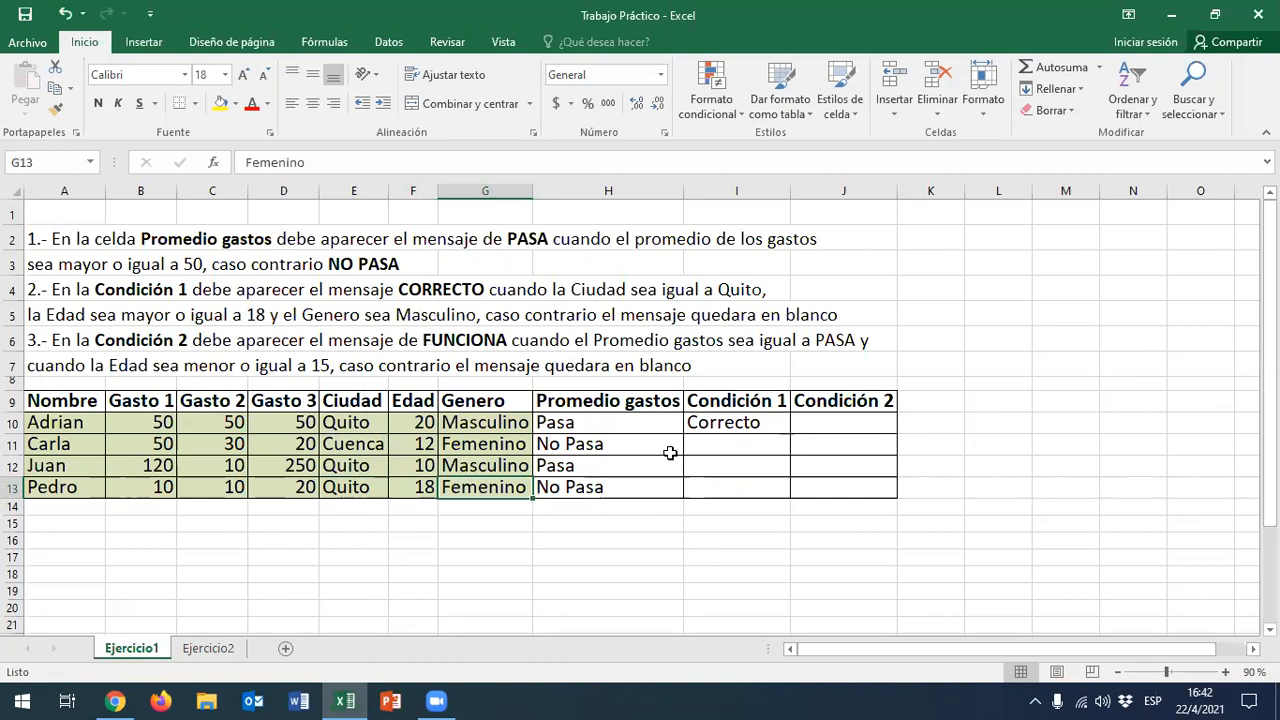
left_click(733, 485)
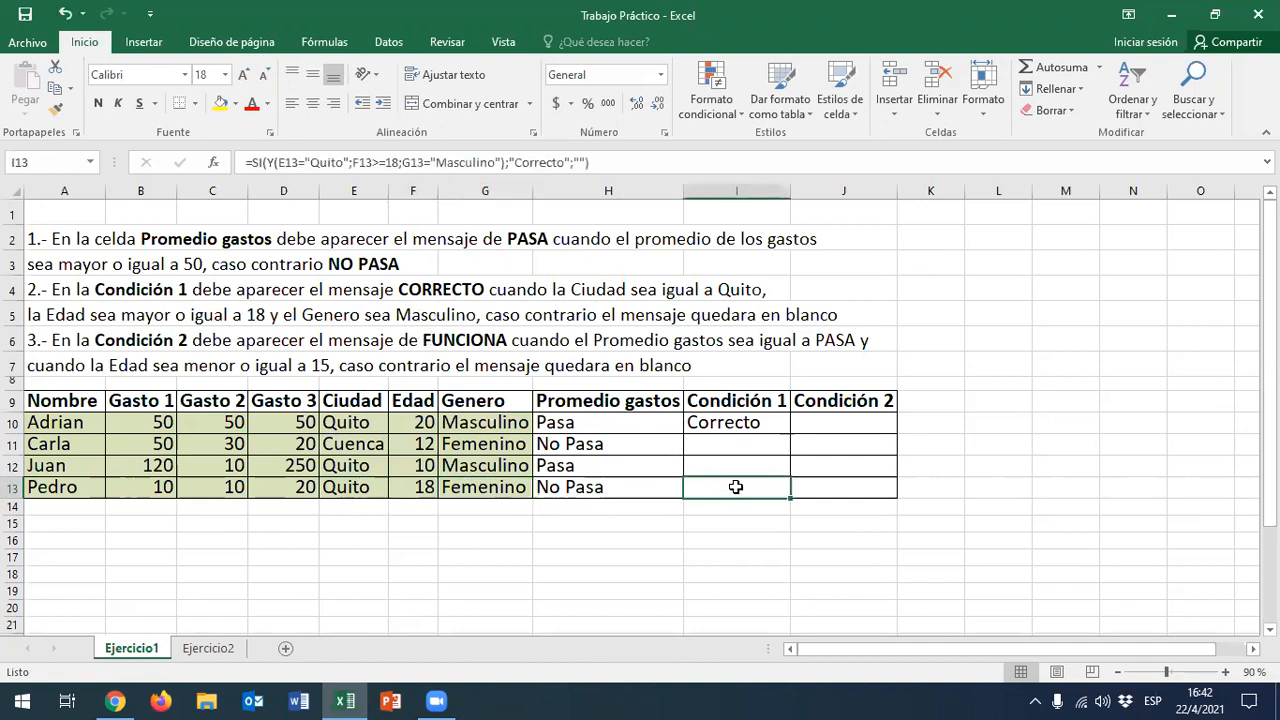
left_click(474, 487)
double_click(474, 487)
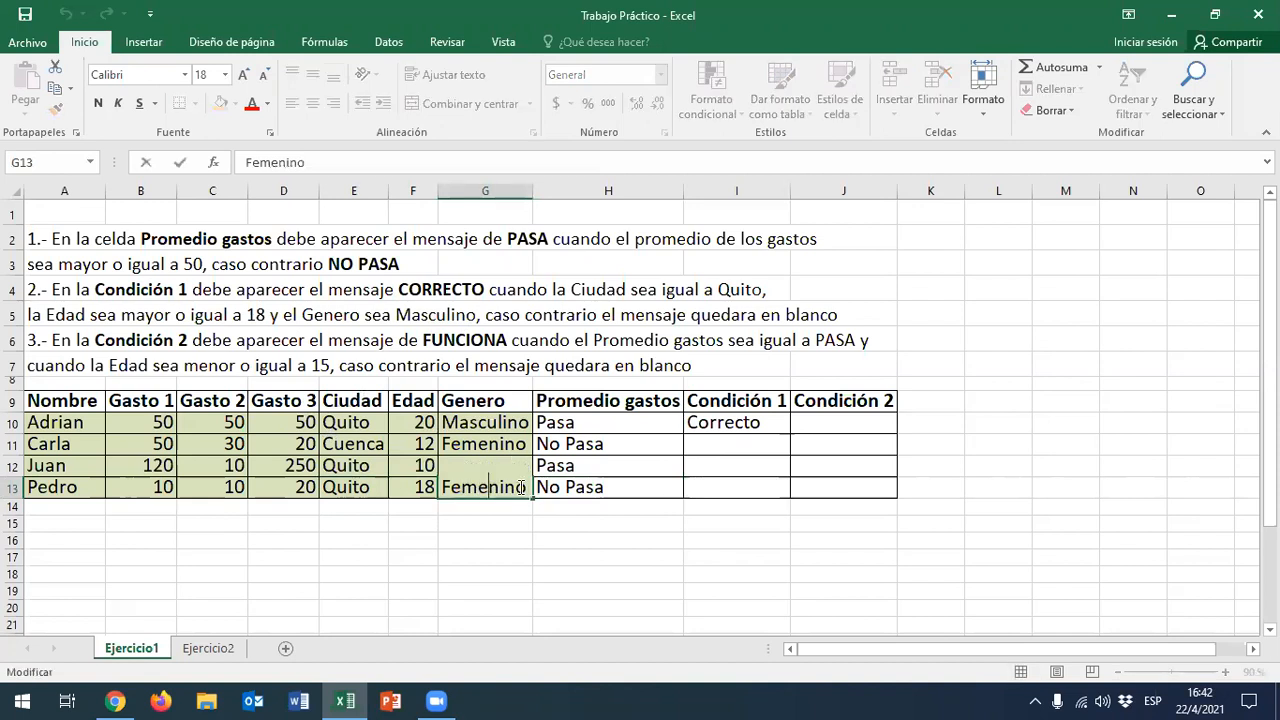
left_click_drag(395, 482, 393, 482)
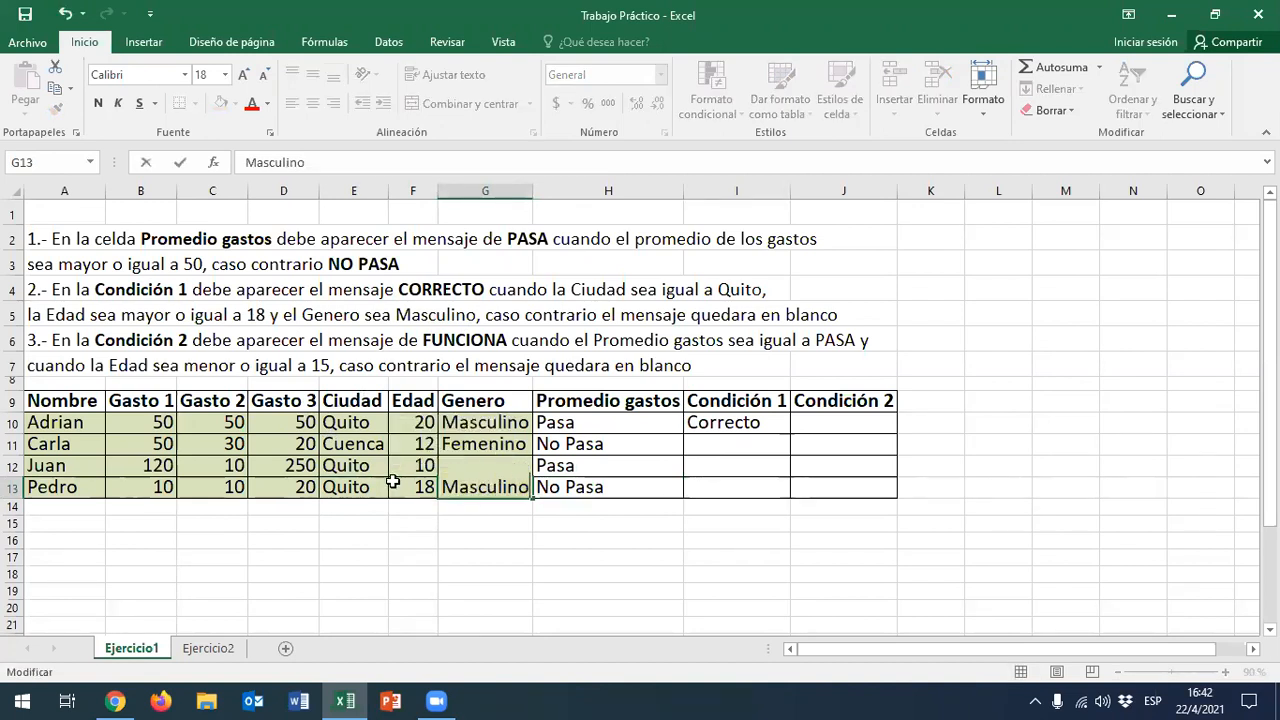
key("Return")
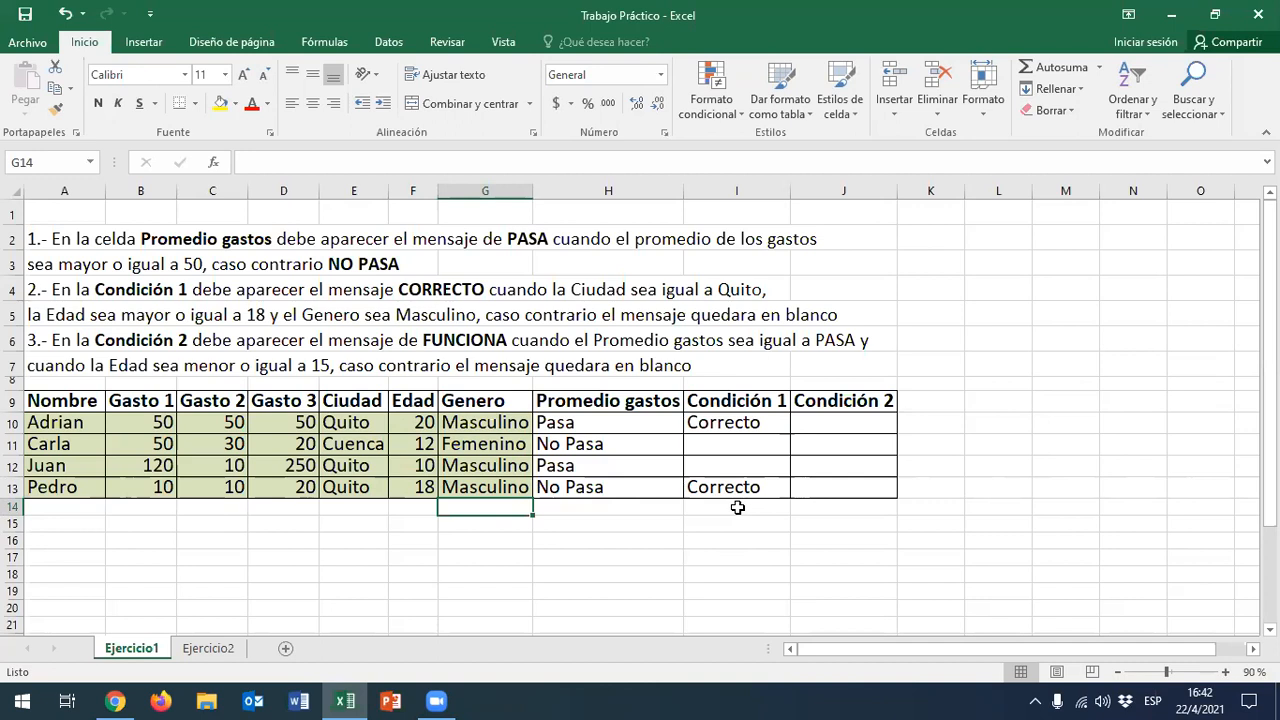
Undo the test changes to the Genero in G13 and the Ciudad in E13
key("ctrl+z")
key("ctrl+z")
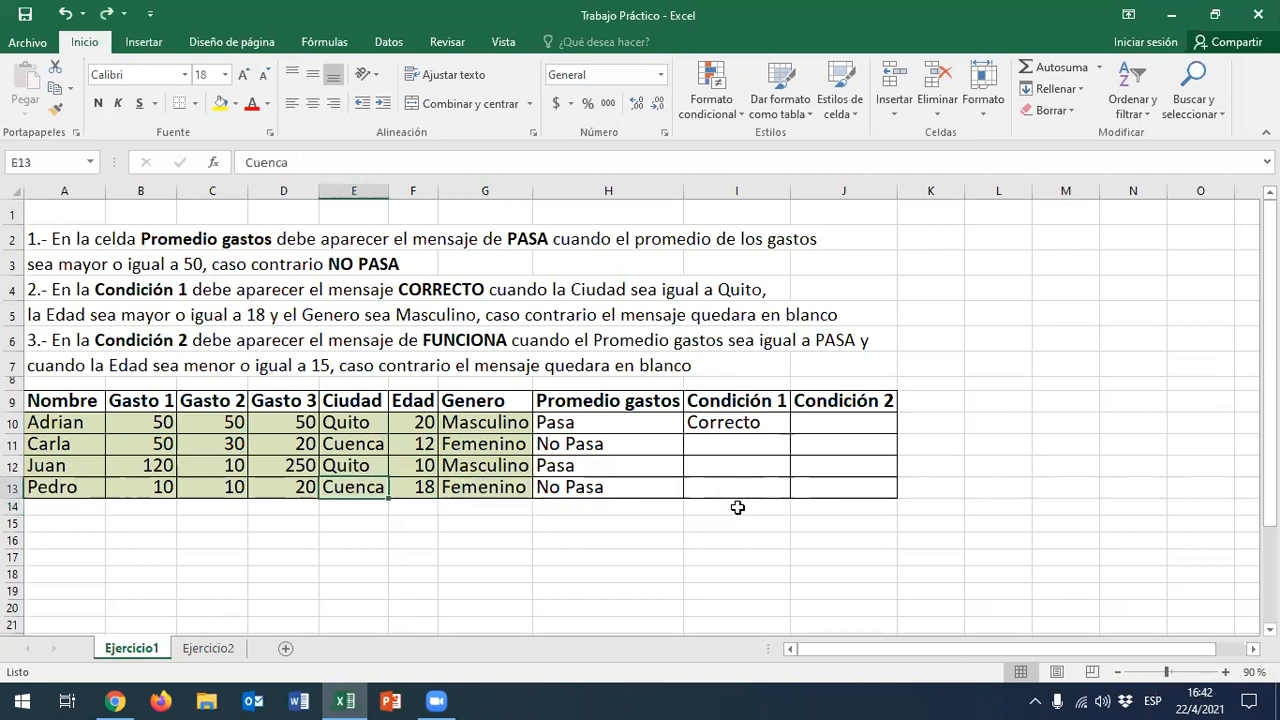
left_click(737, 508)
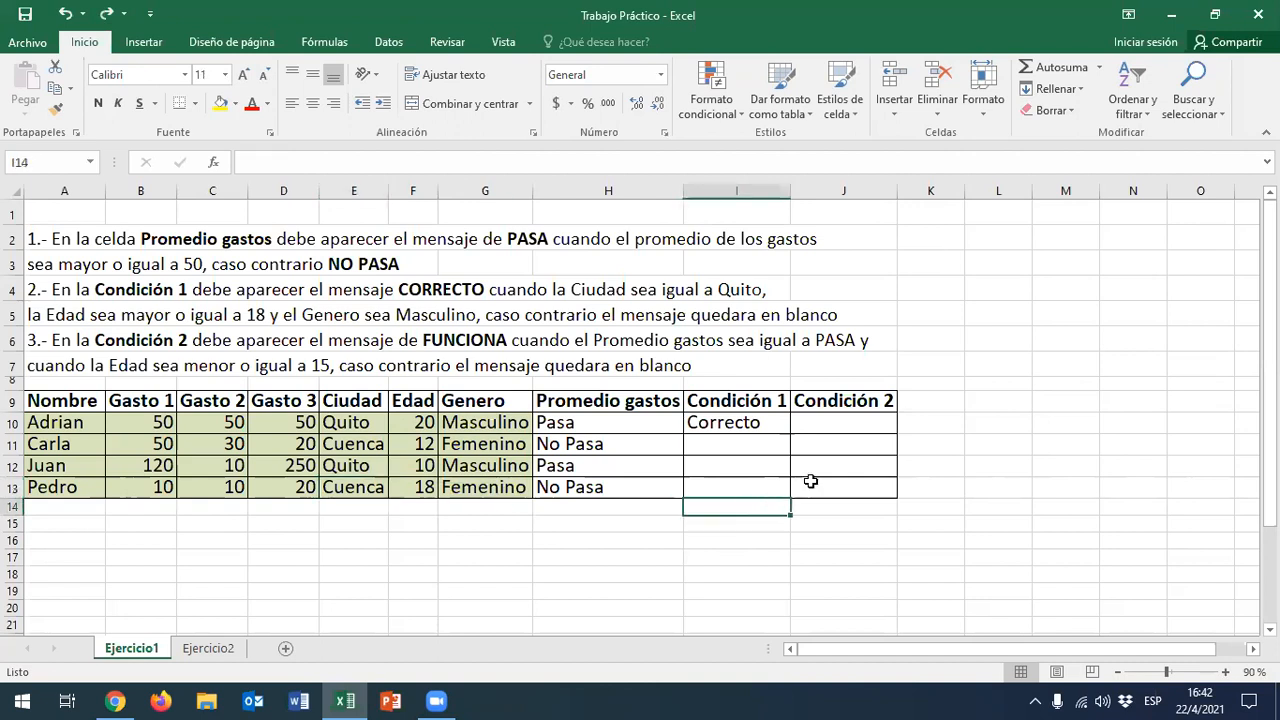
Review the Condición 1 cells I10:I13 and the Promedio gastos column H9:H13 that Condición 2 depends on
left_click(735, 423)
left_click_drag(766, 441, 762, 491)
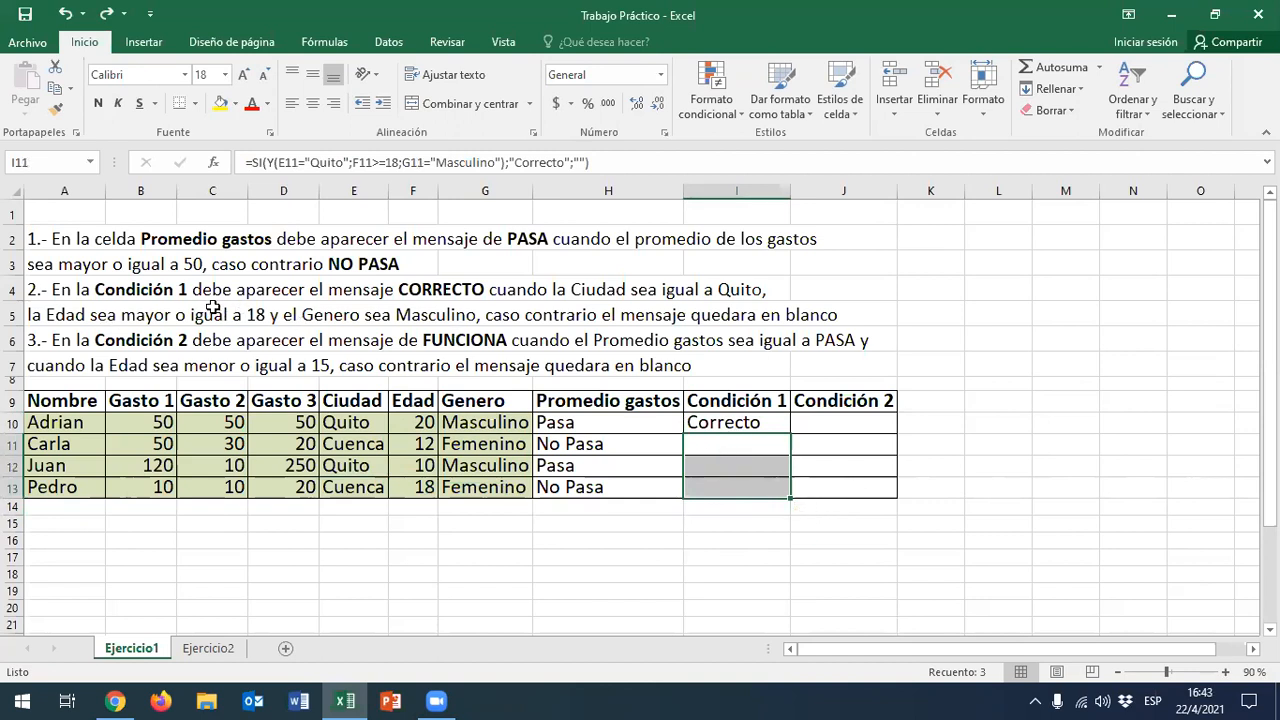
left_click(812, 422)
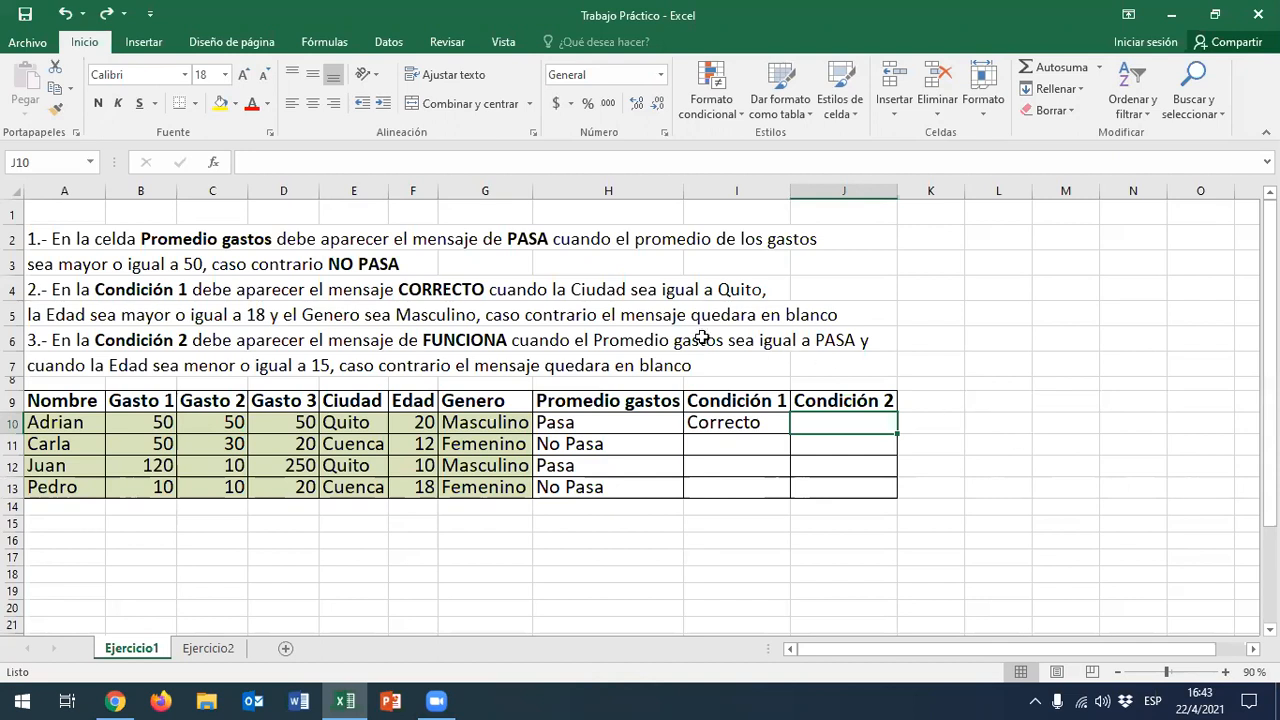
left_click(596, 404)
left_click_drag(596, 404, 597, 486)
left_click(1000, 384)
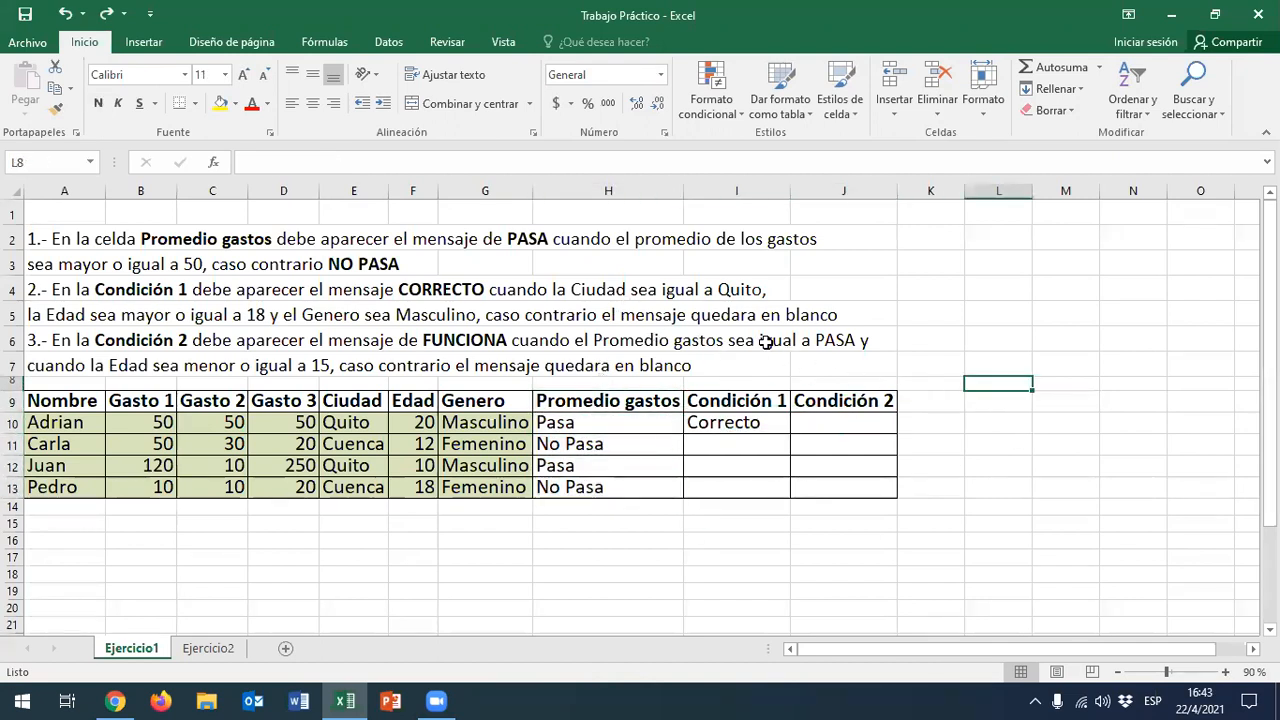
left_click_drag(618, 400, 628, 488)
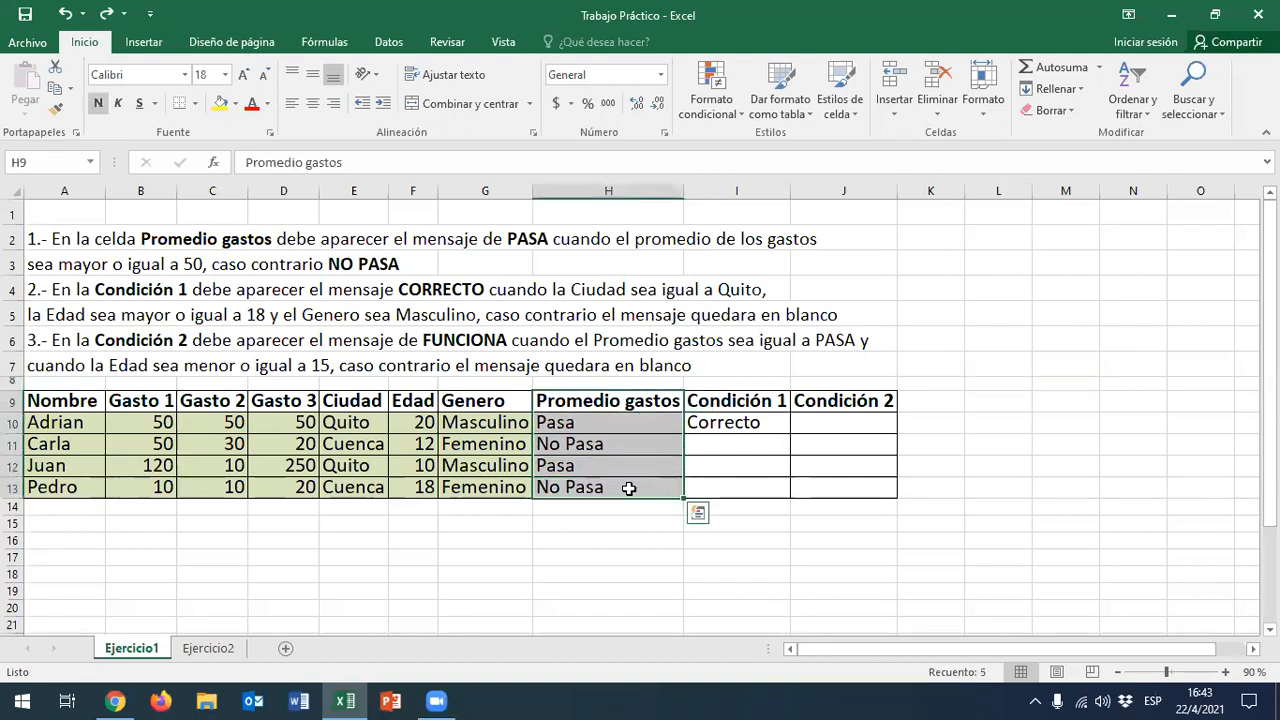
In J10, begin an SI formula with a nested Y function whose first test is H10="Pasa"
left_click(860, 424)
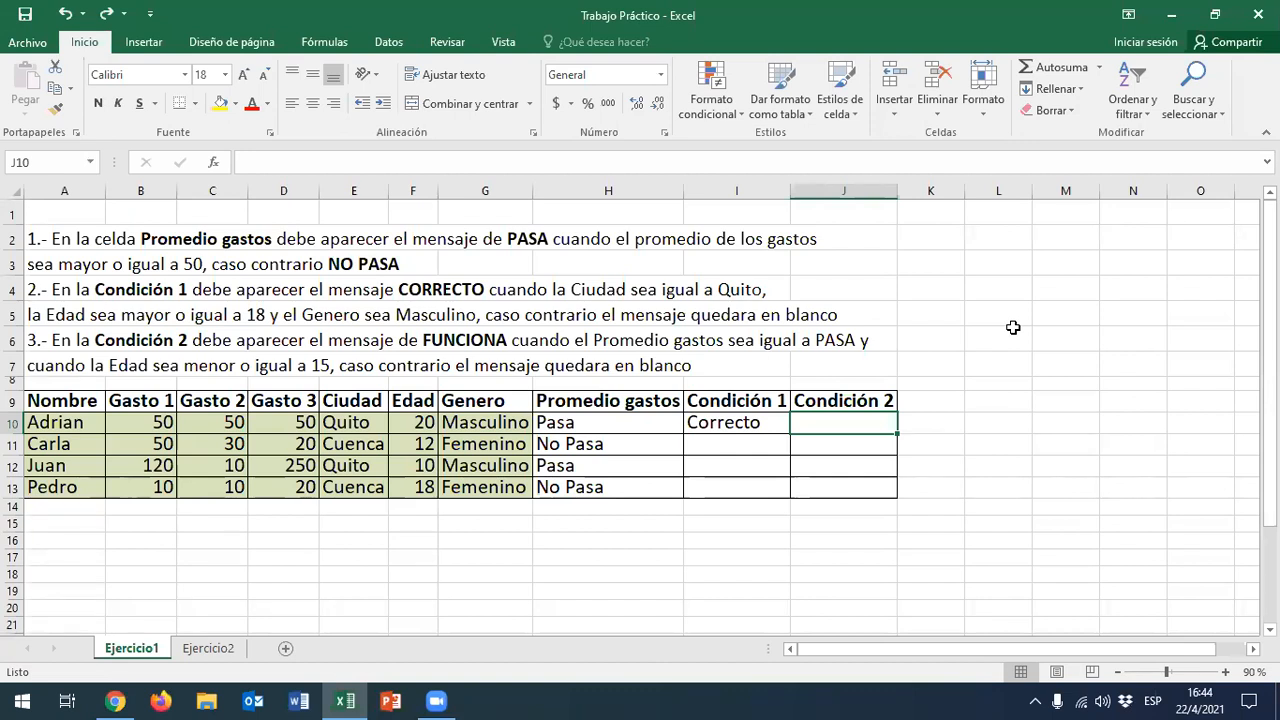
type("=si")
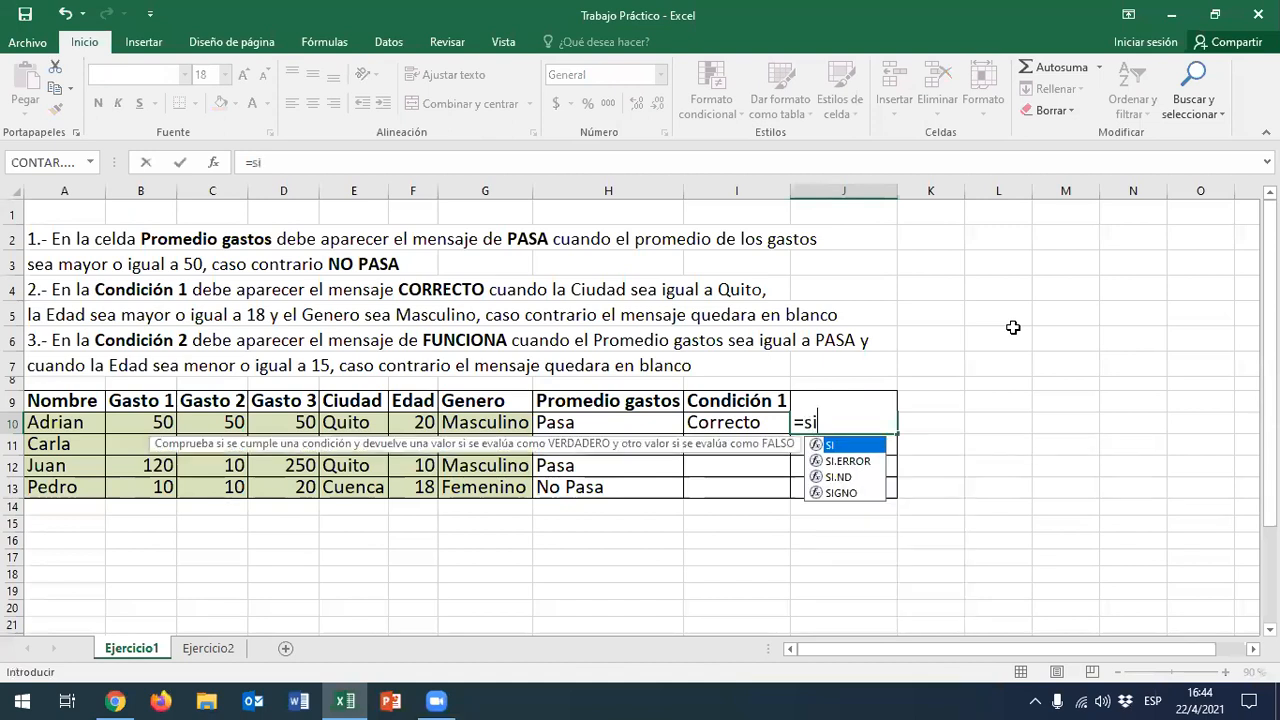
type("(")
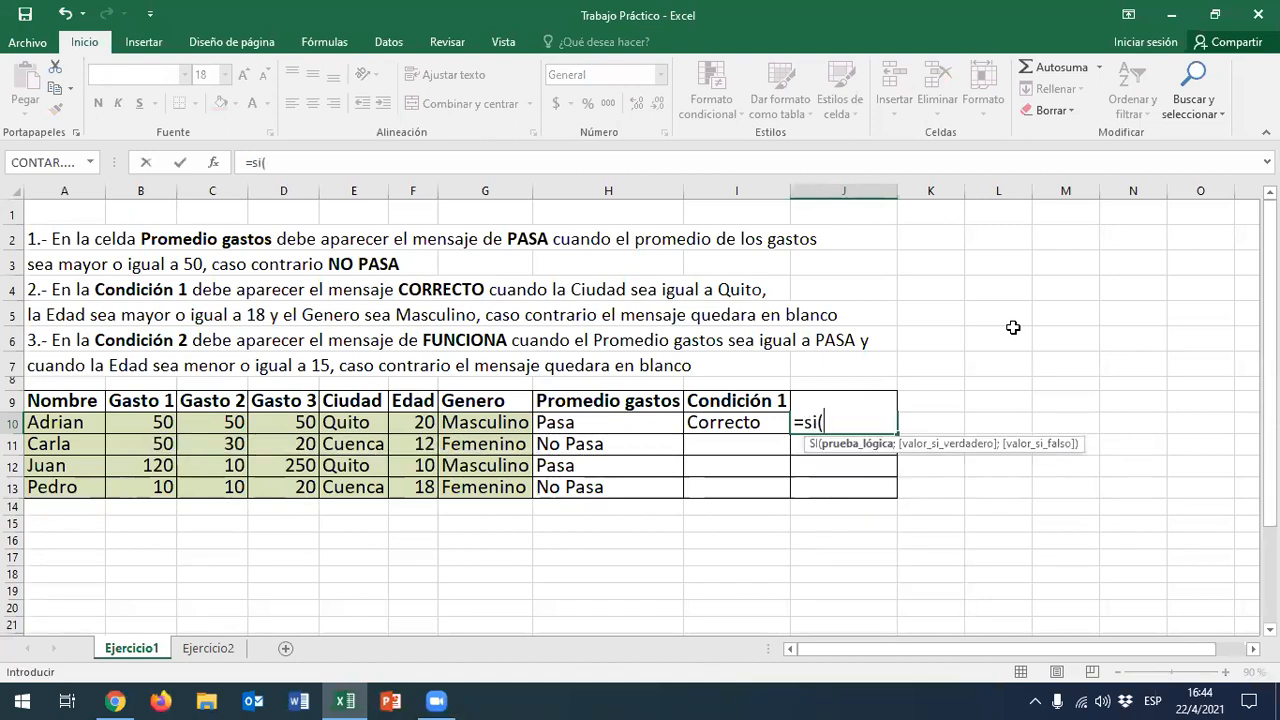
type("y")
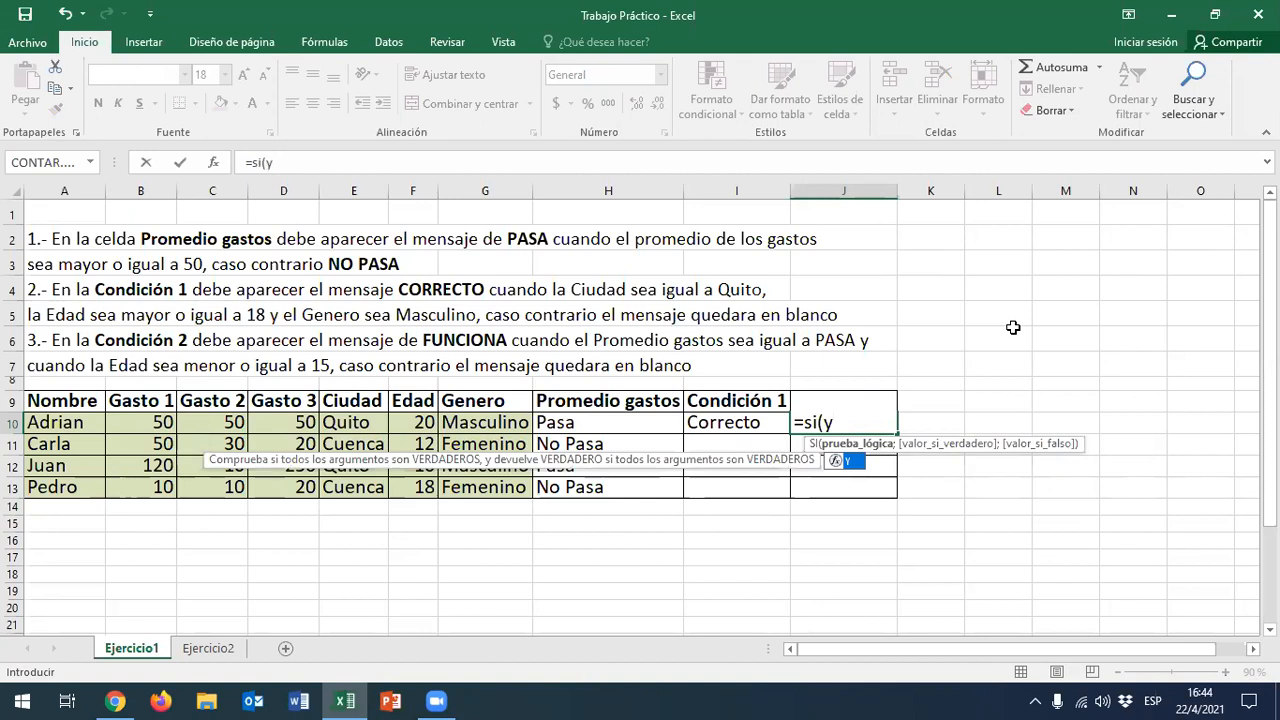
type("(")
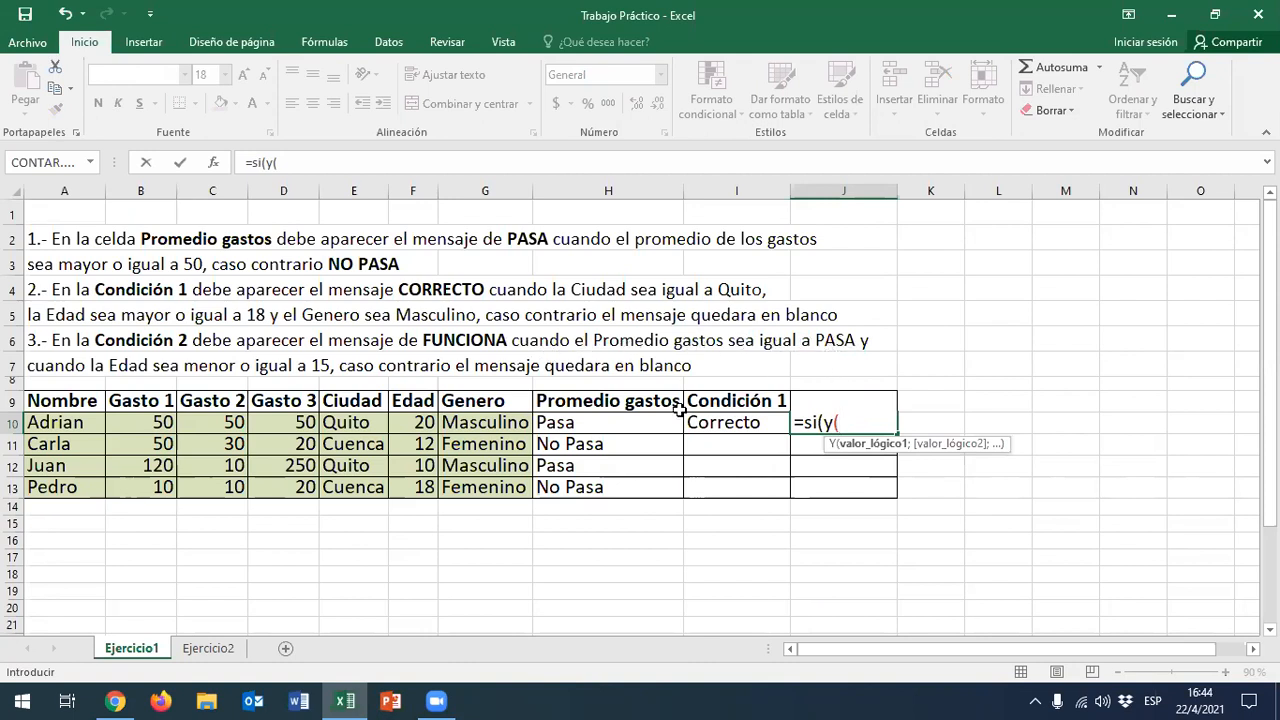
left_click(602, 424)
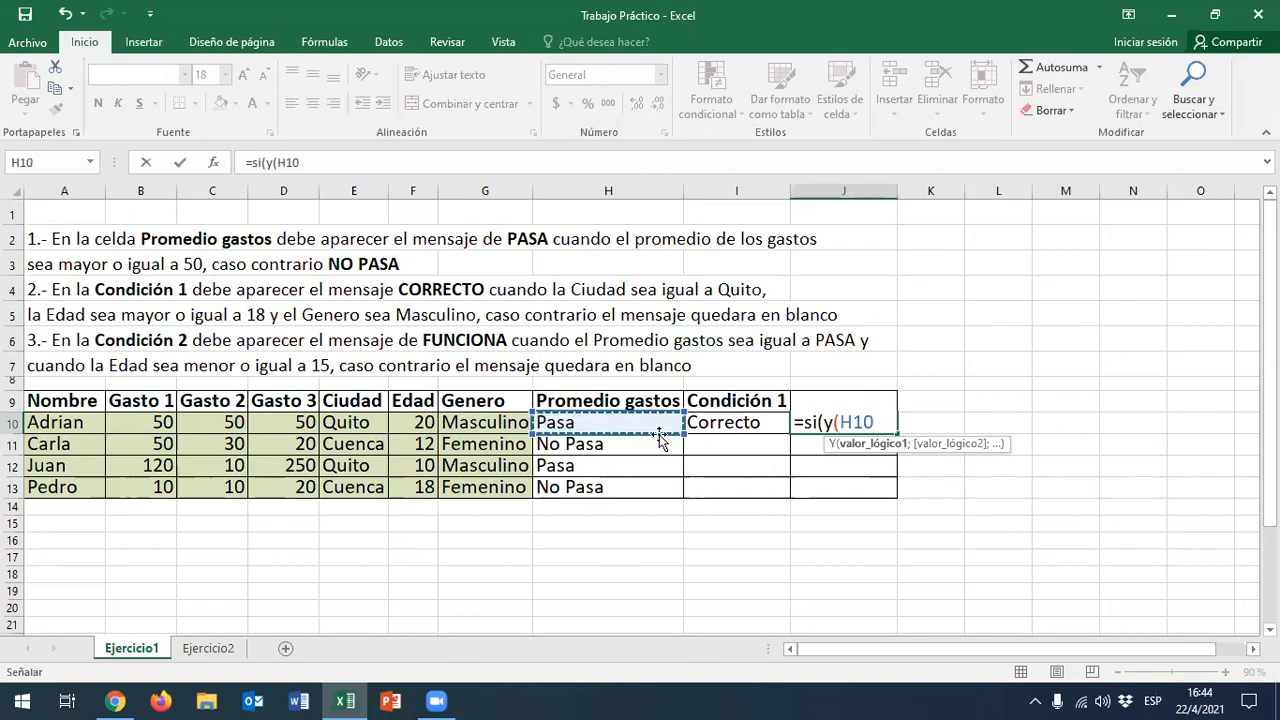
type("=")
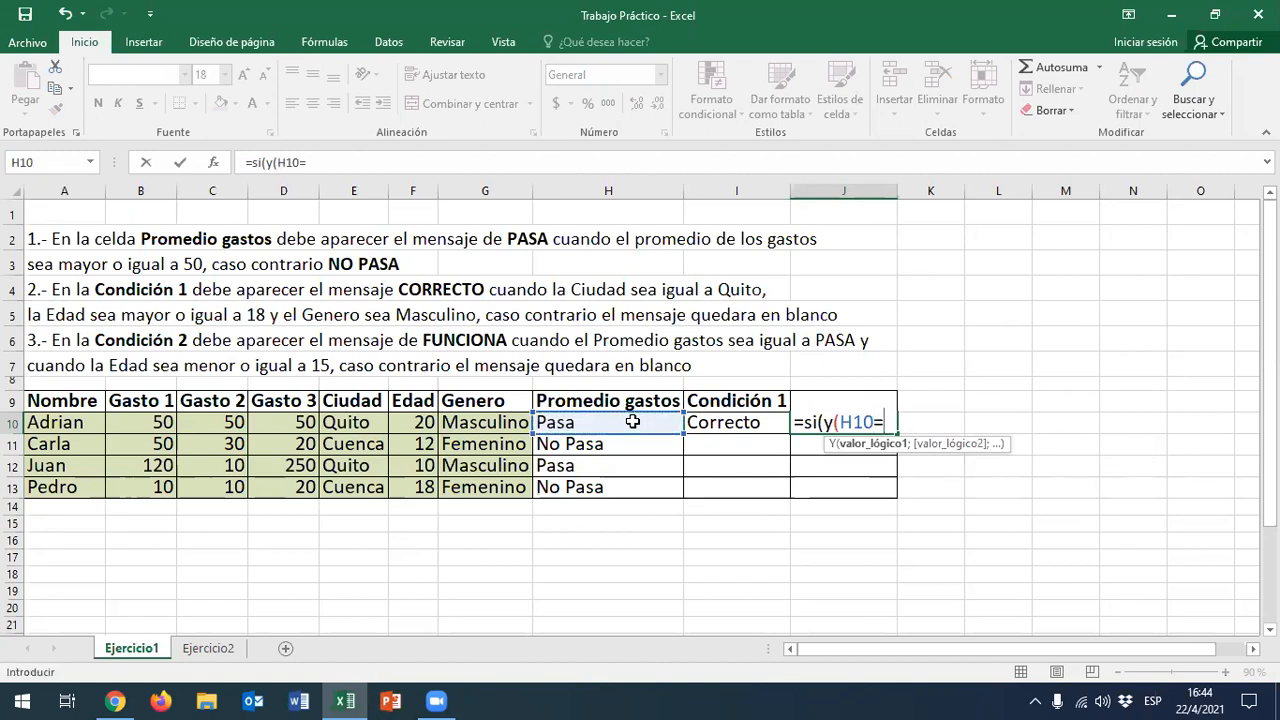
type("\"Pasa\"")
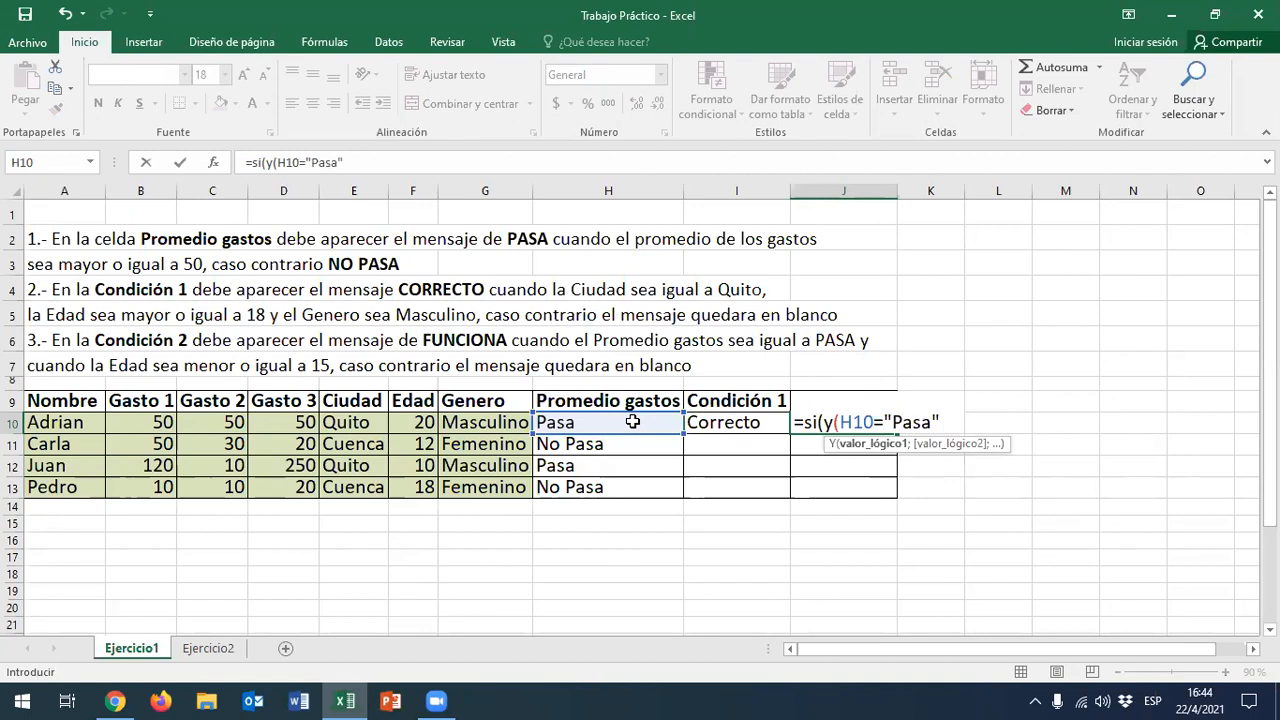
type(";")
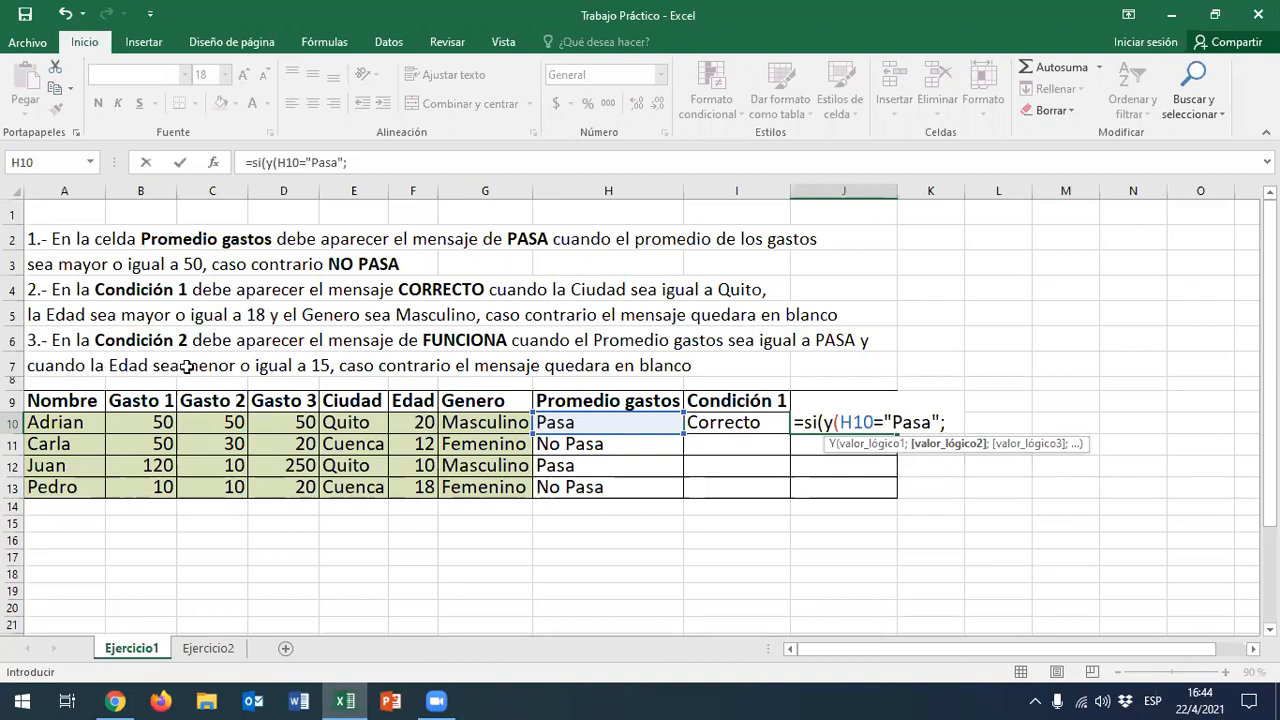
Complete the J10 formula with the second test F10<=15, returning "Funciona" if both hold and "" otherwise
left_click(417, 422)
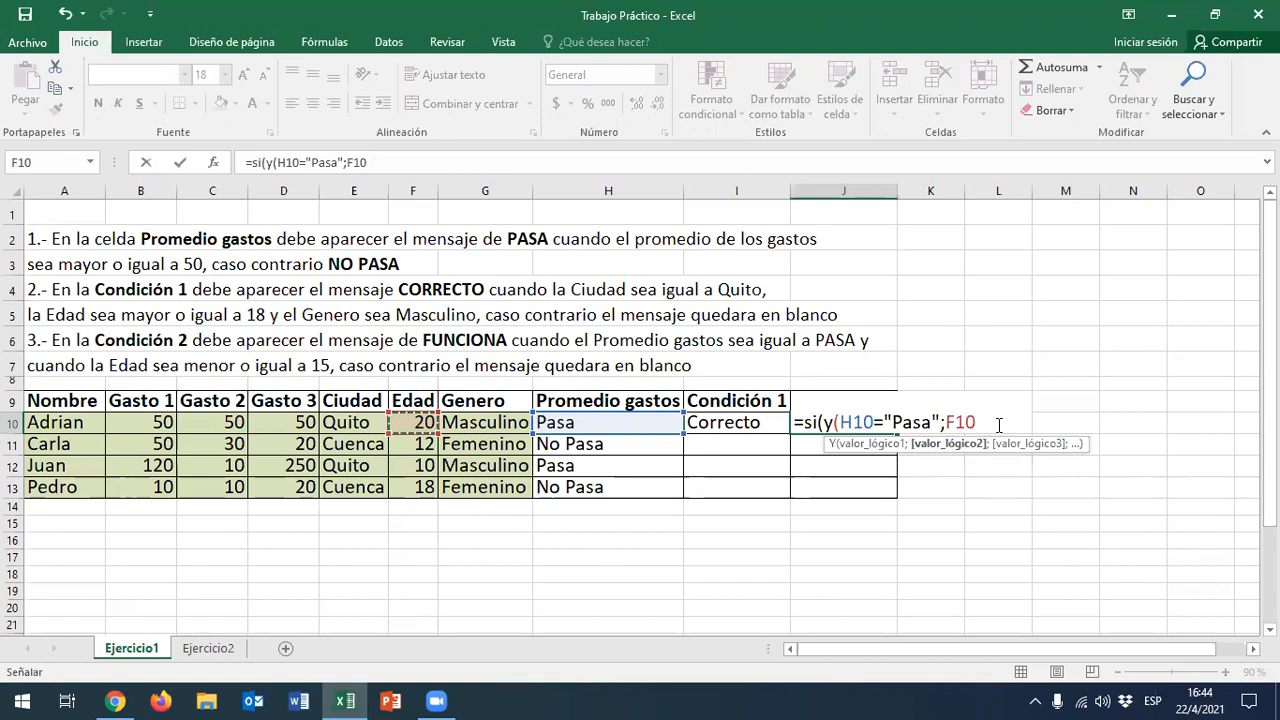
type("<=15)")
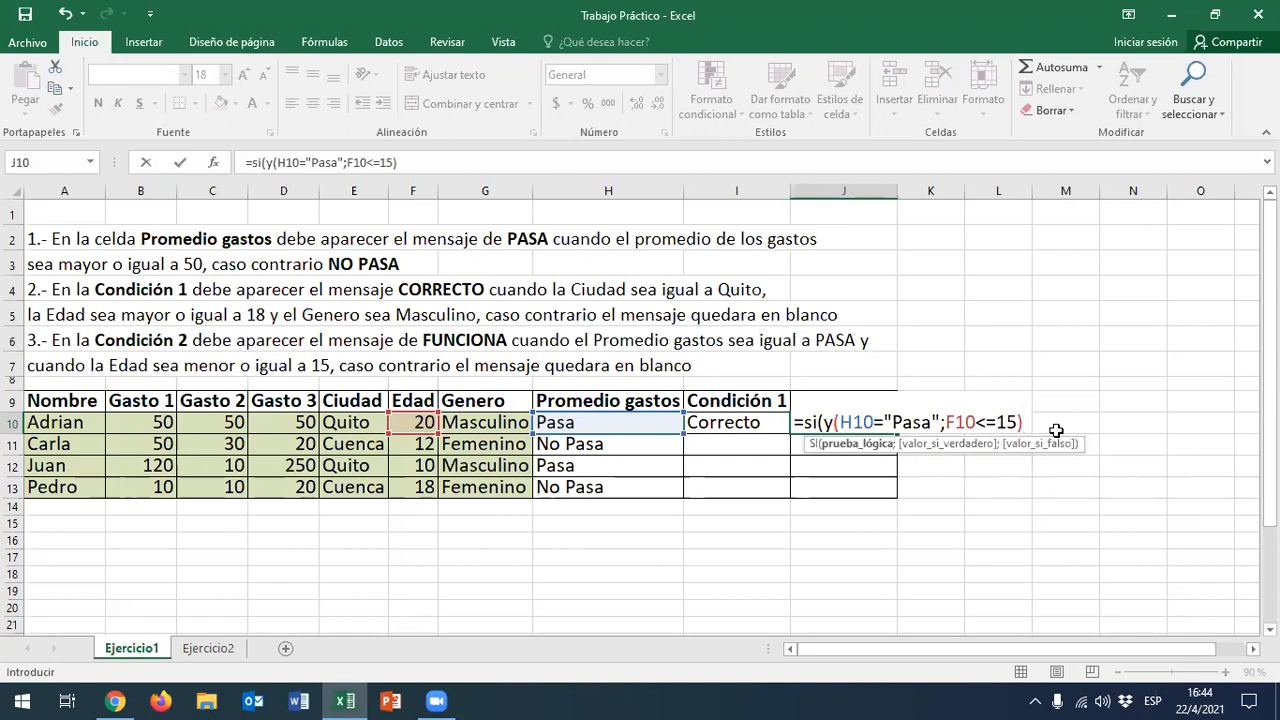
type(";\"")
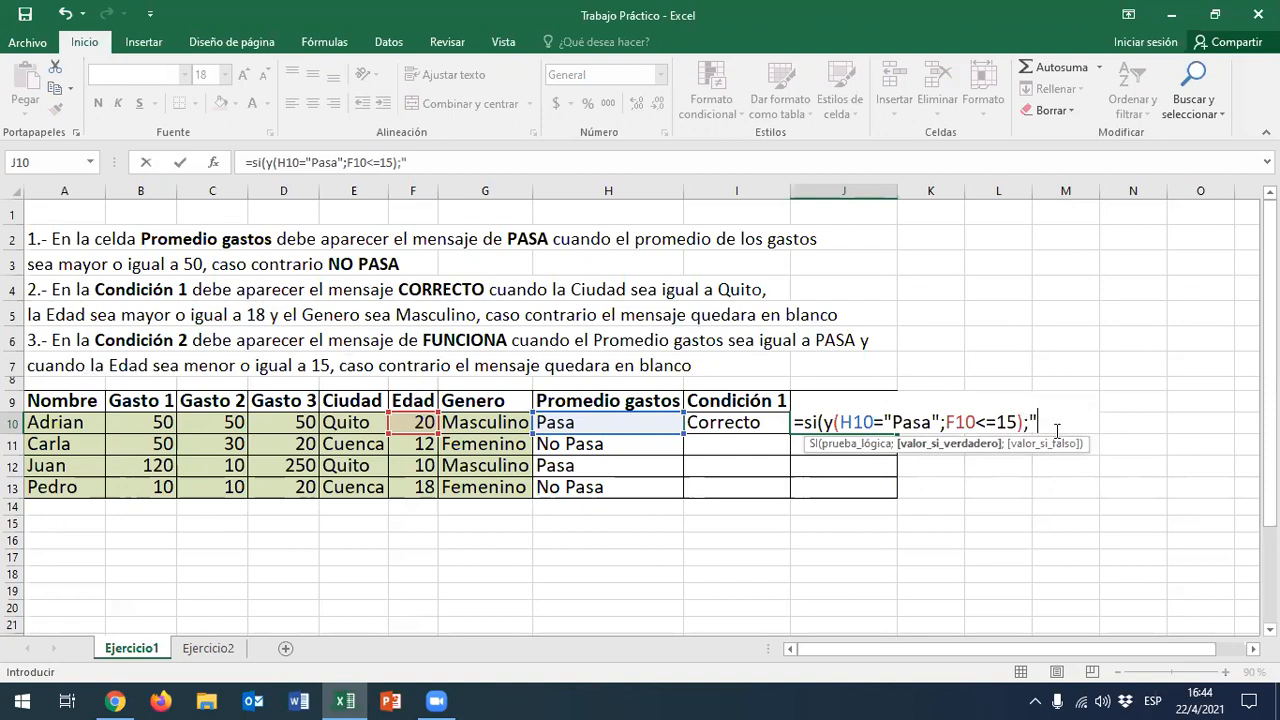
type("Funciona\";\"")
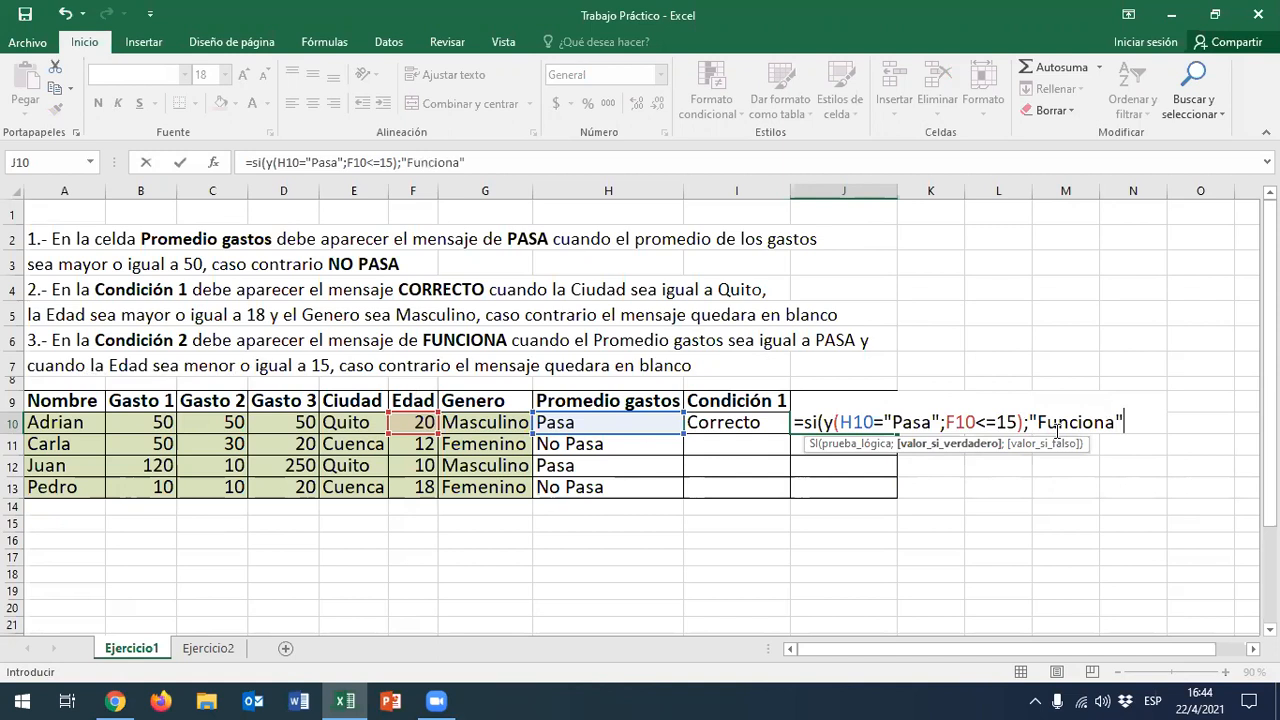
type("\")")
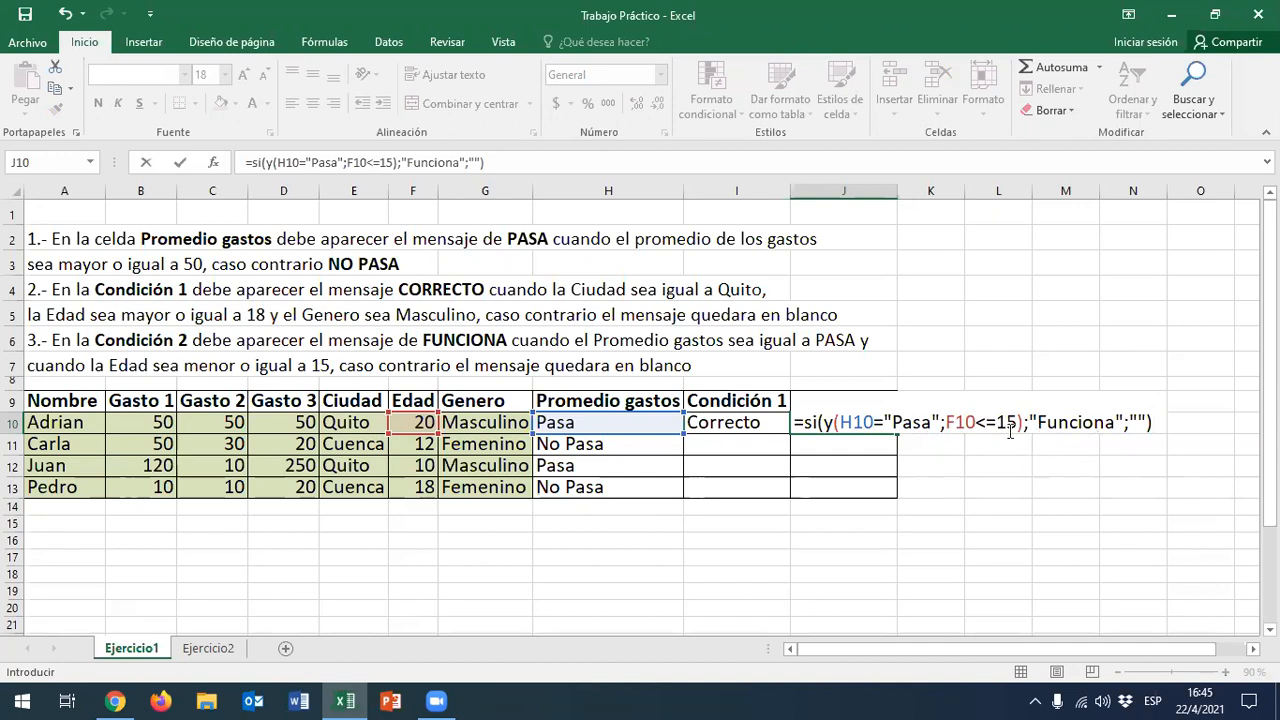
key("Return")
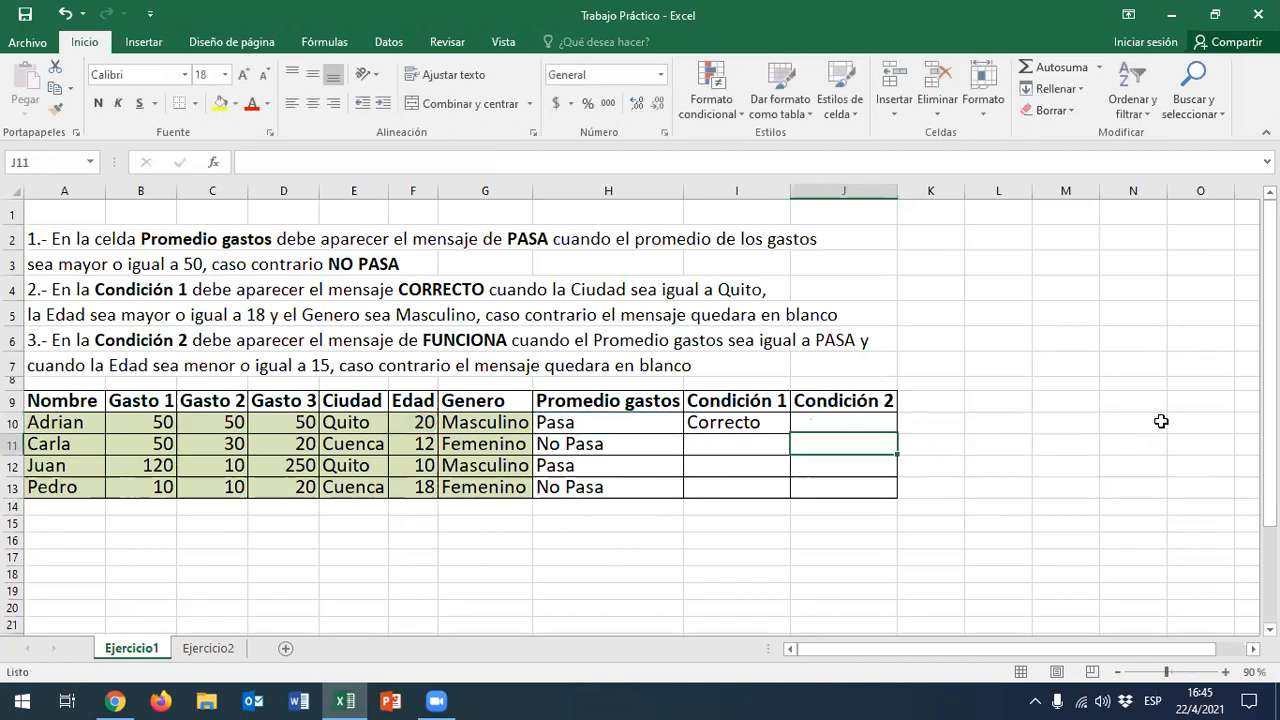
Copy the Condición 2 formula from J10 down through J13
left_click(852, 428)
left_click_drag(902, 436, 902, 490)
left_click(995, 460)
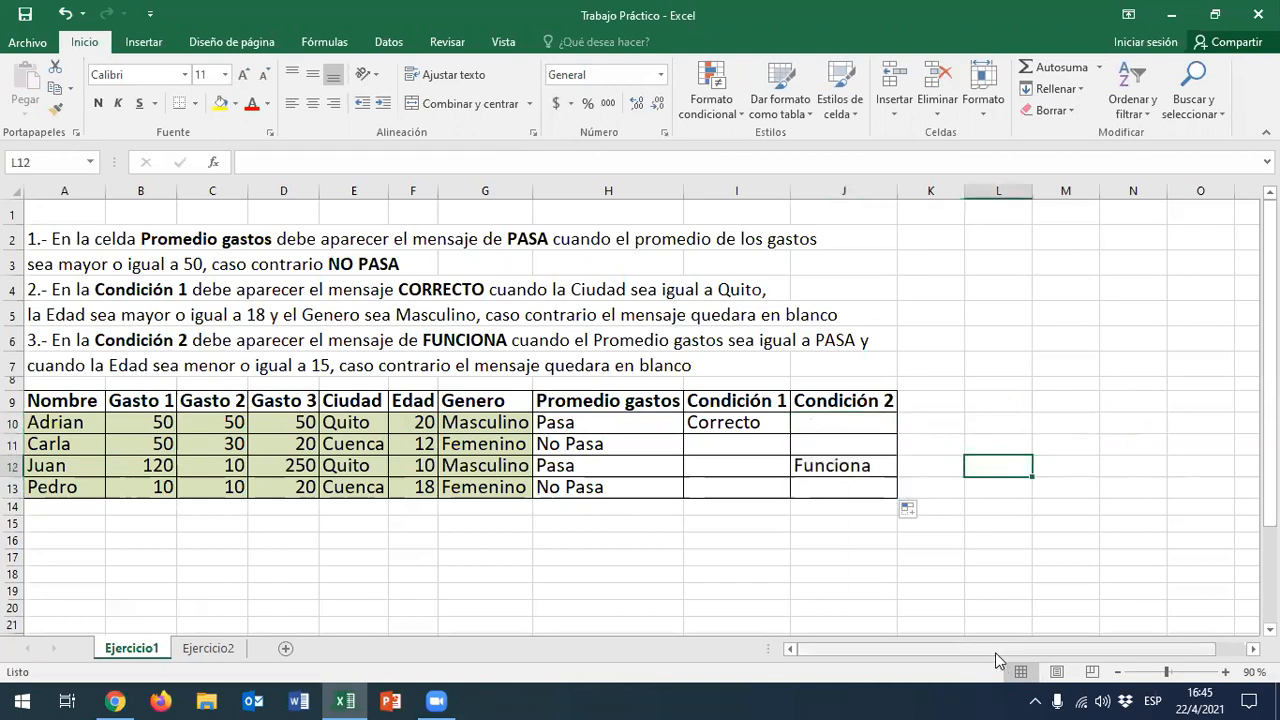
Check the Condición 2 result in J12 against the Promedio gastos in H12 and the Edad in F12
left_click(848, 465)
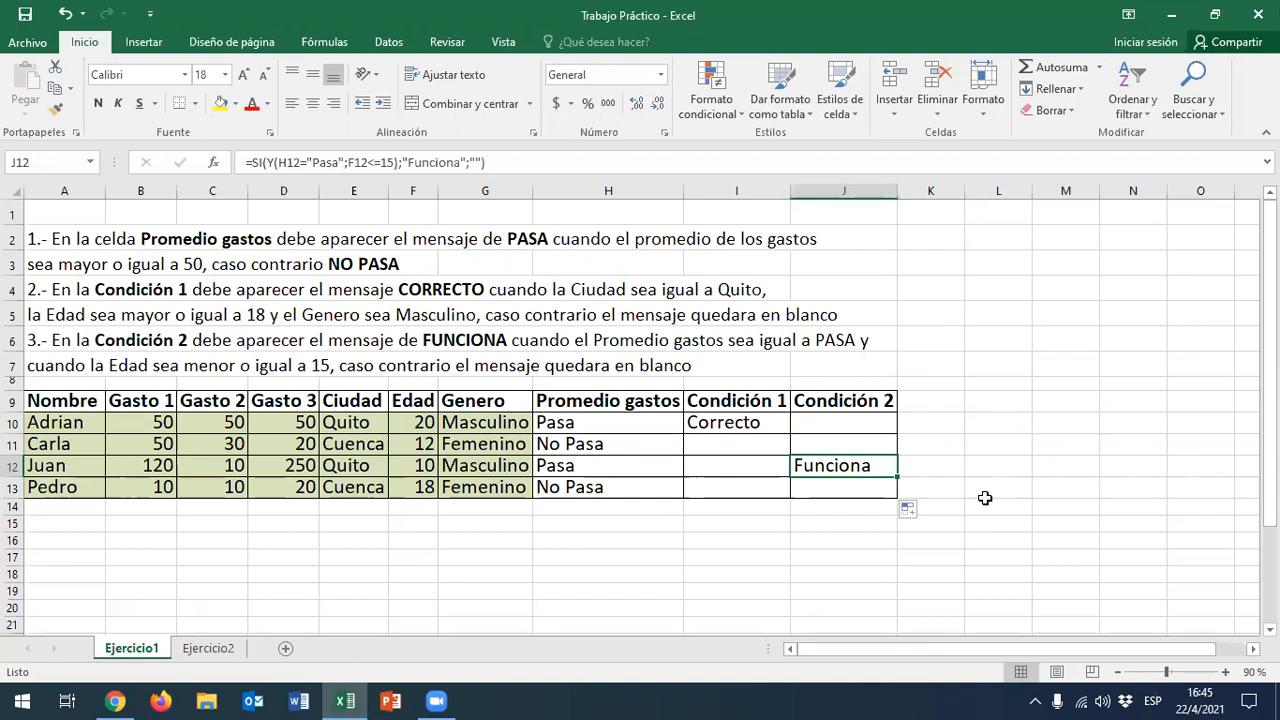
key("Left")
key("Left")
key("Left")
key("Left")
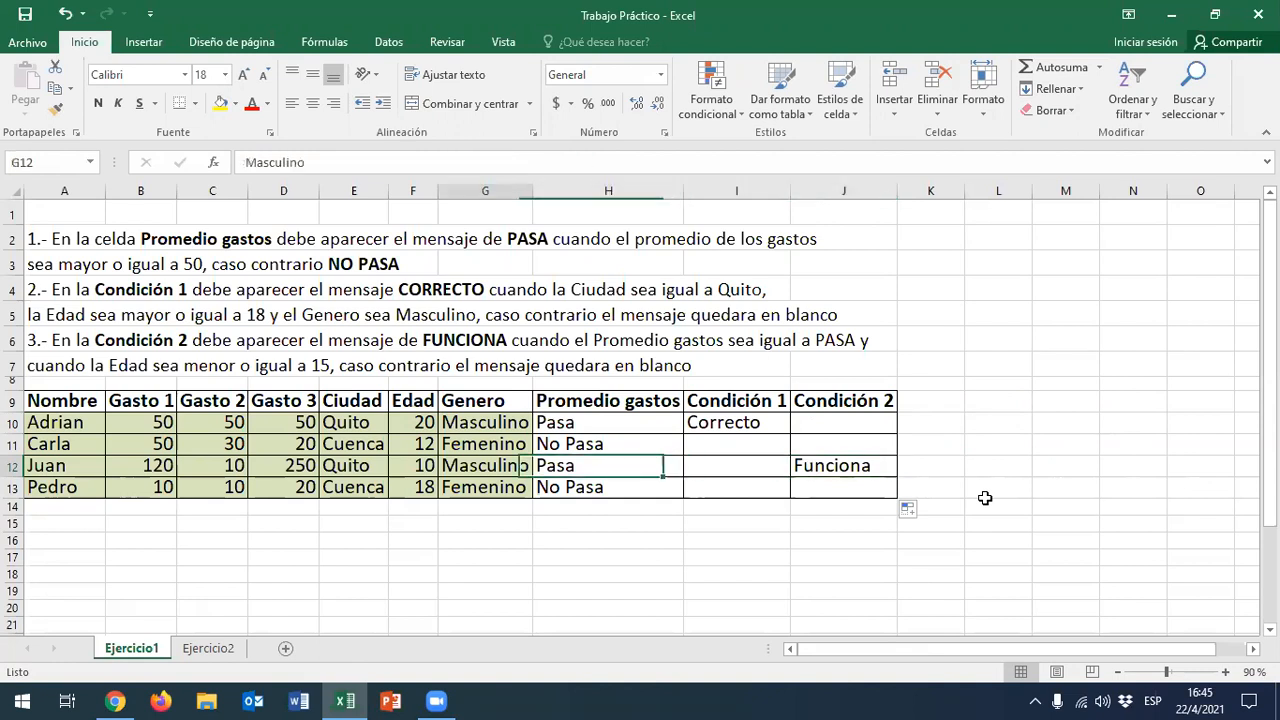
key("Right")
key("Right")
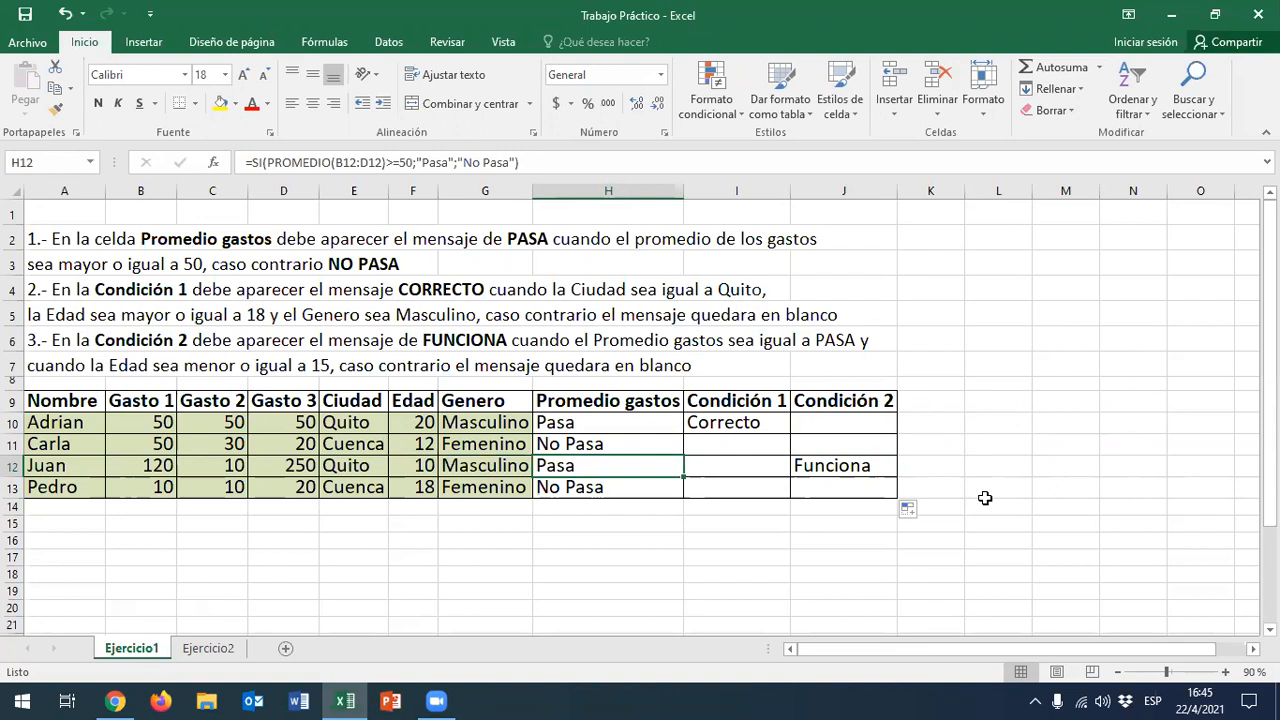
key("Left")
key("Left")
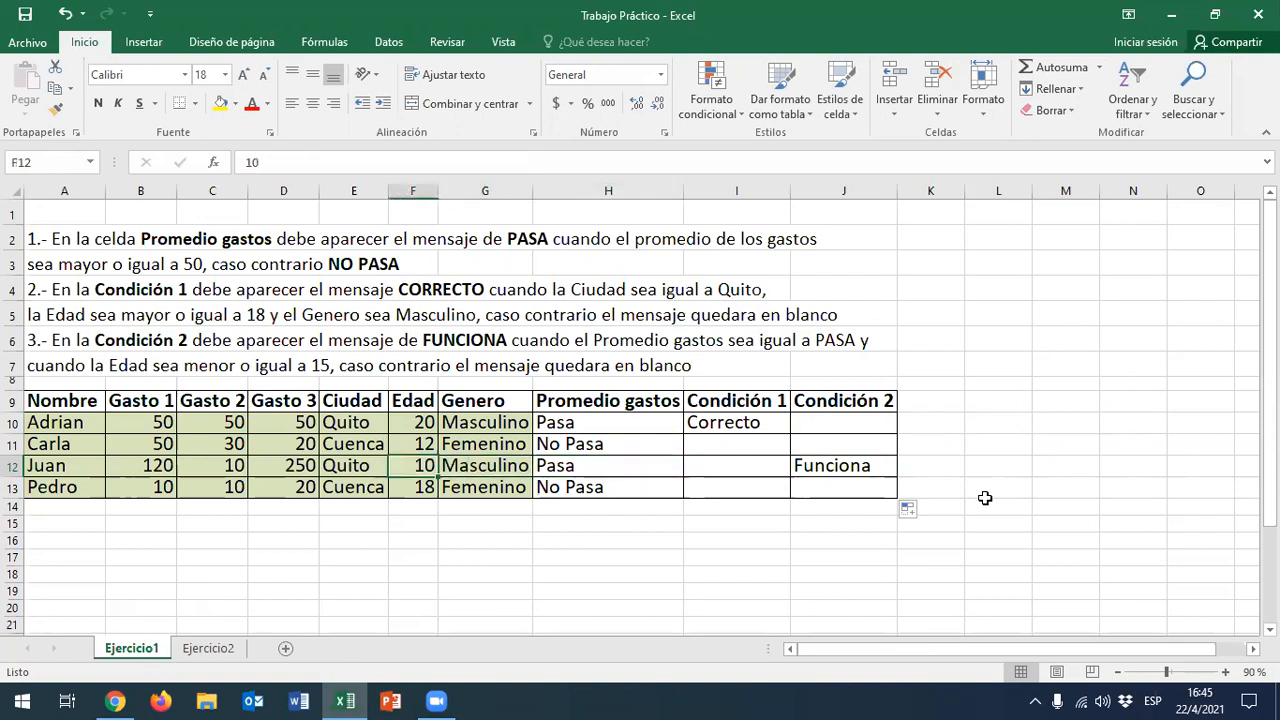
key("Right")
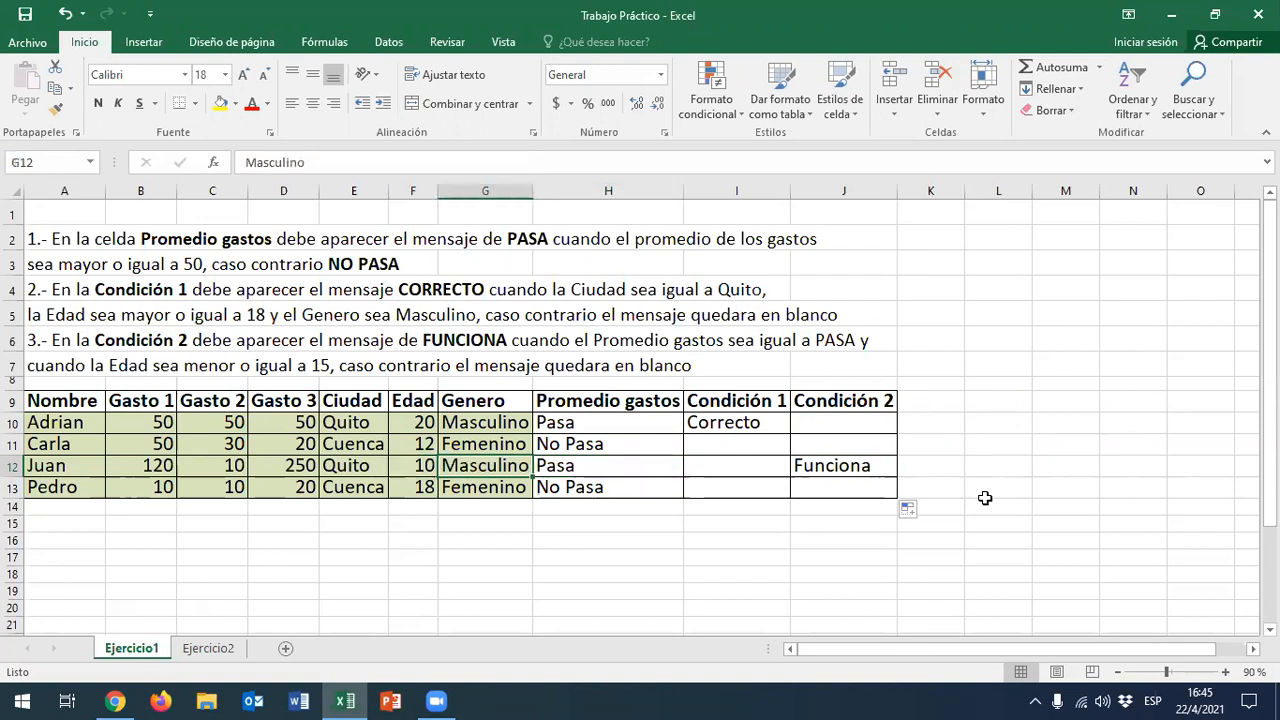
key("Right")
key("Left")
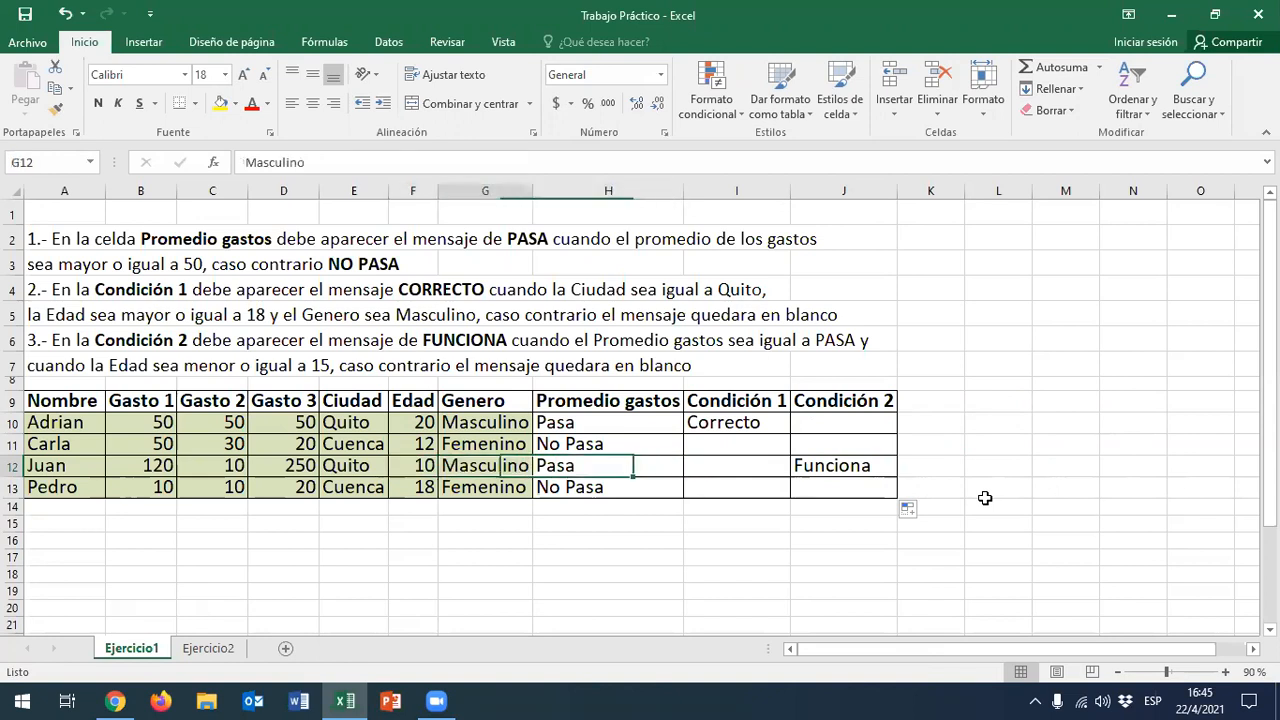
key("Left")
key("Right")
key("Right")
key("Right")
key("Right")
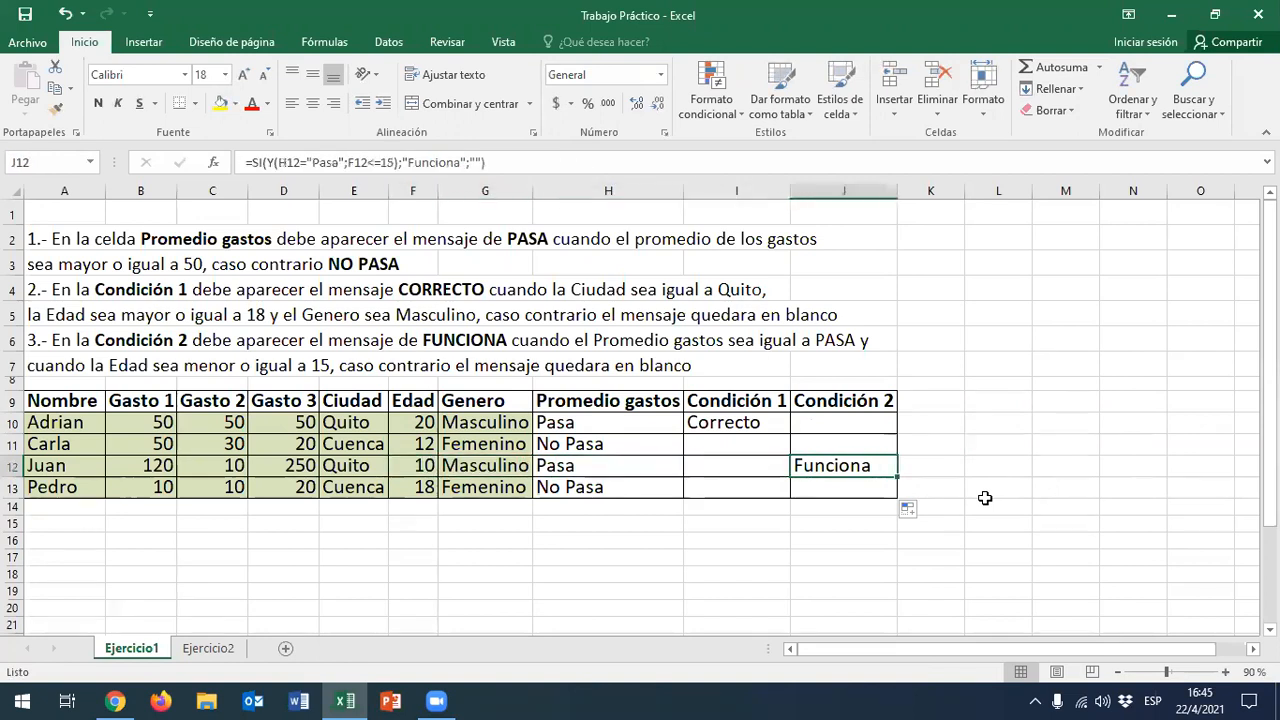
Examine the Condición 2 cells J10:J13 and the whole block of formula results H10:J13
key("Up")
key("Up")
key("Down")
key("Down")
key("Down")
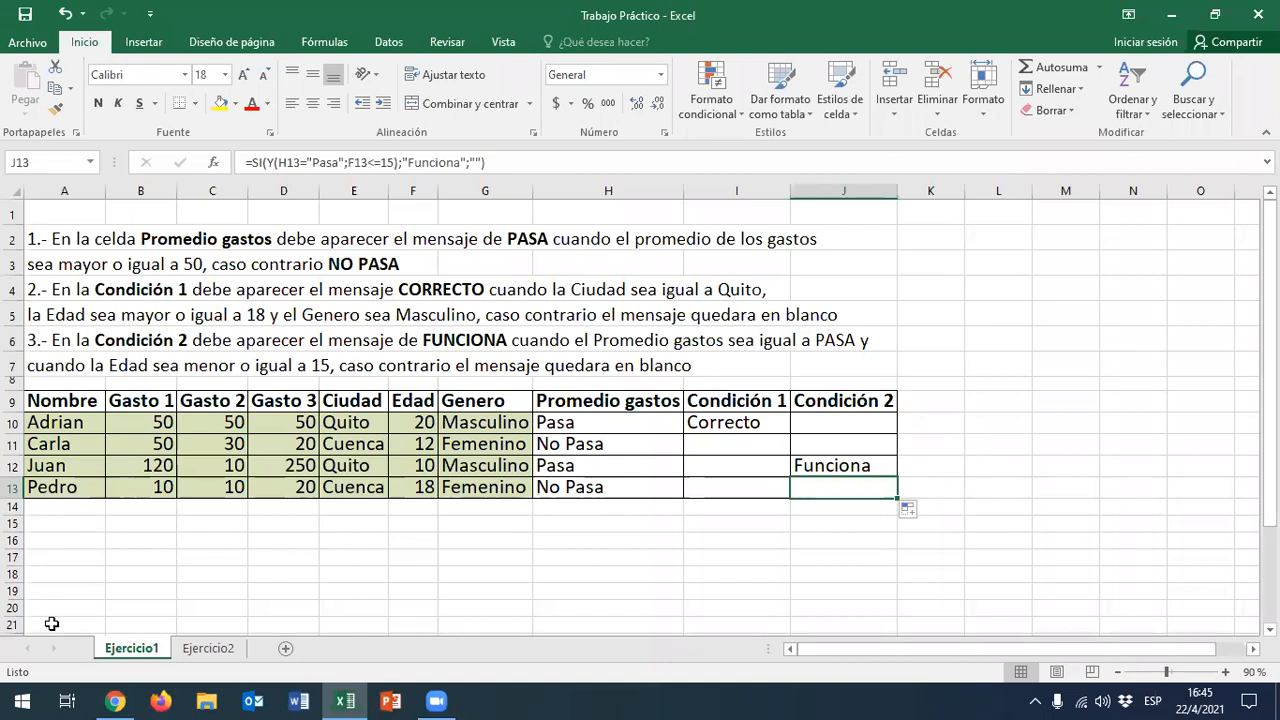
left_click_drag(621, 425, 826, 487)
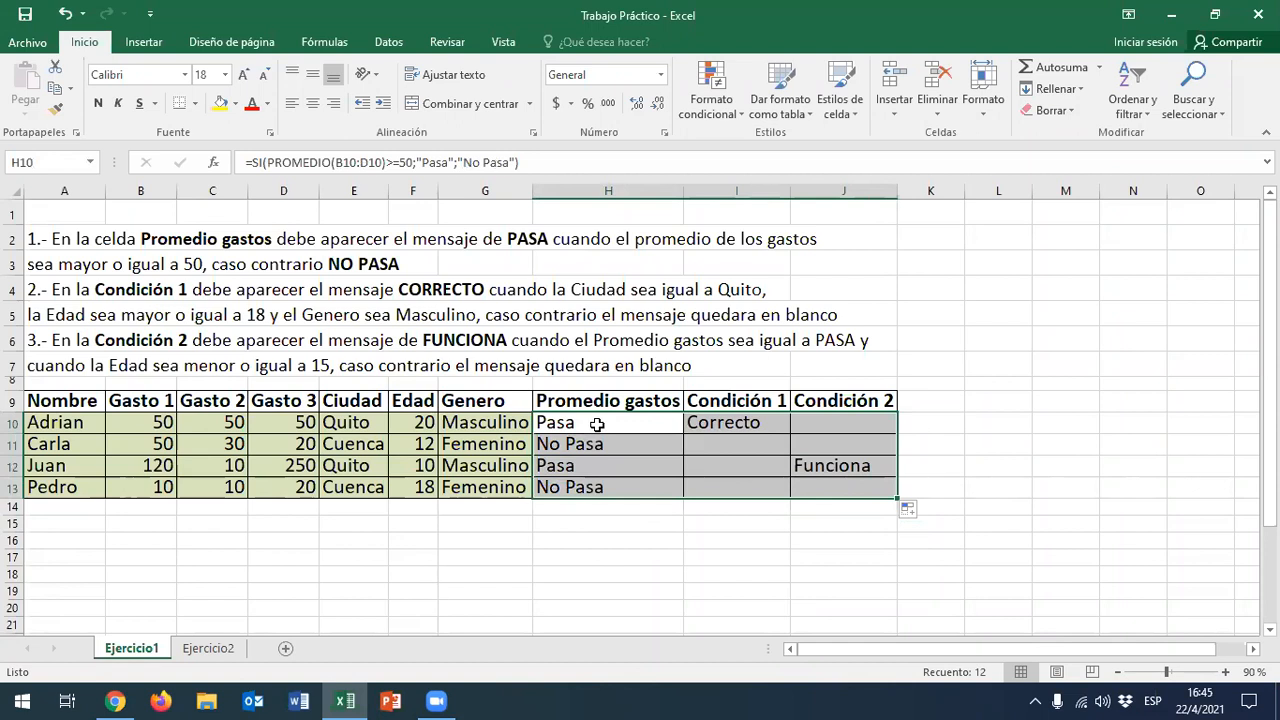
left_click(210, 508)
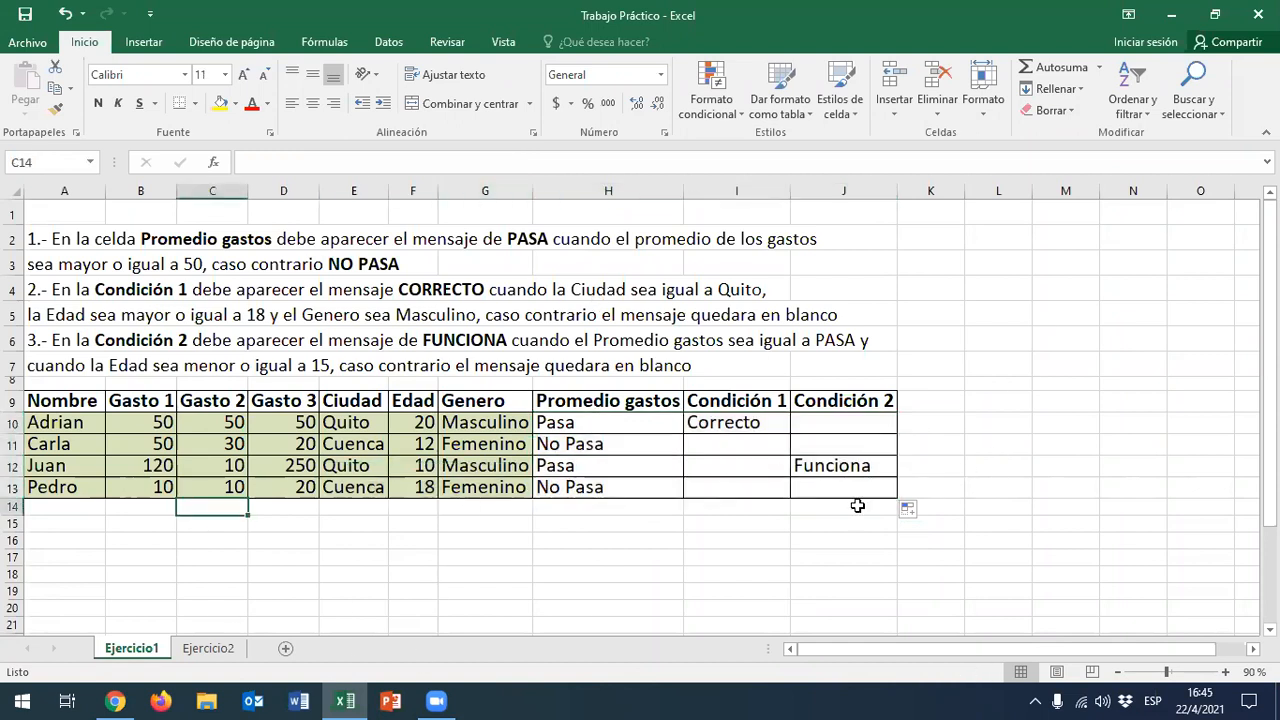
left_click_drag(638, 419, 826, 490)
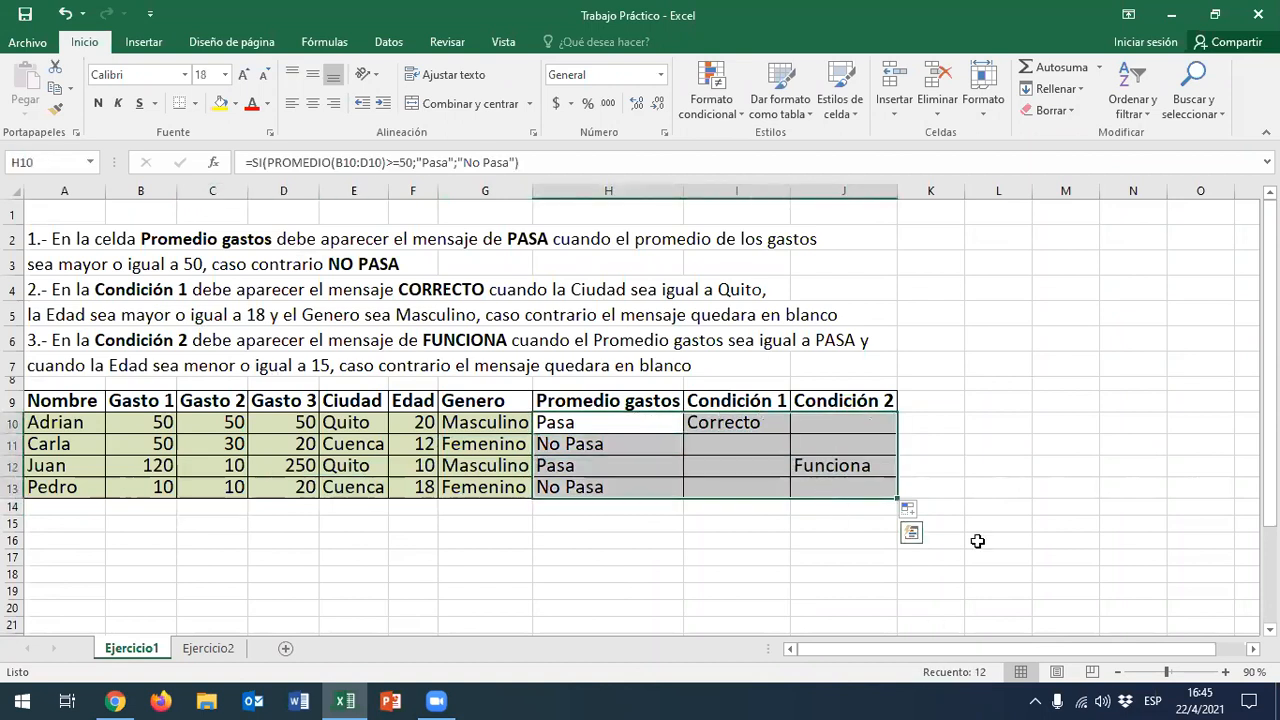
left_click(1043, 428)
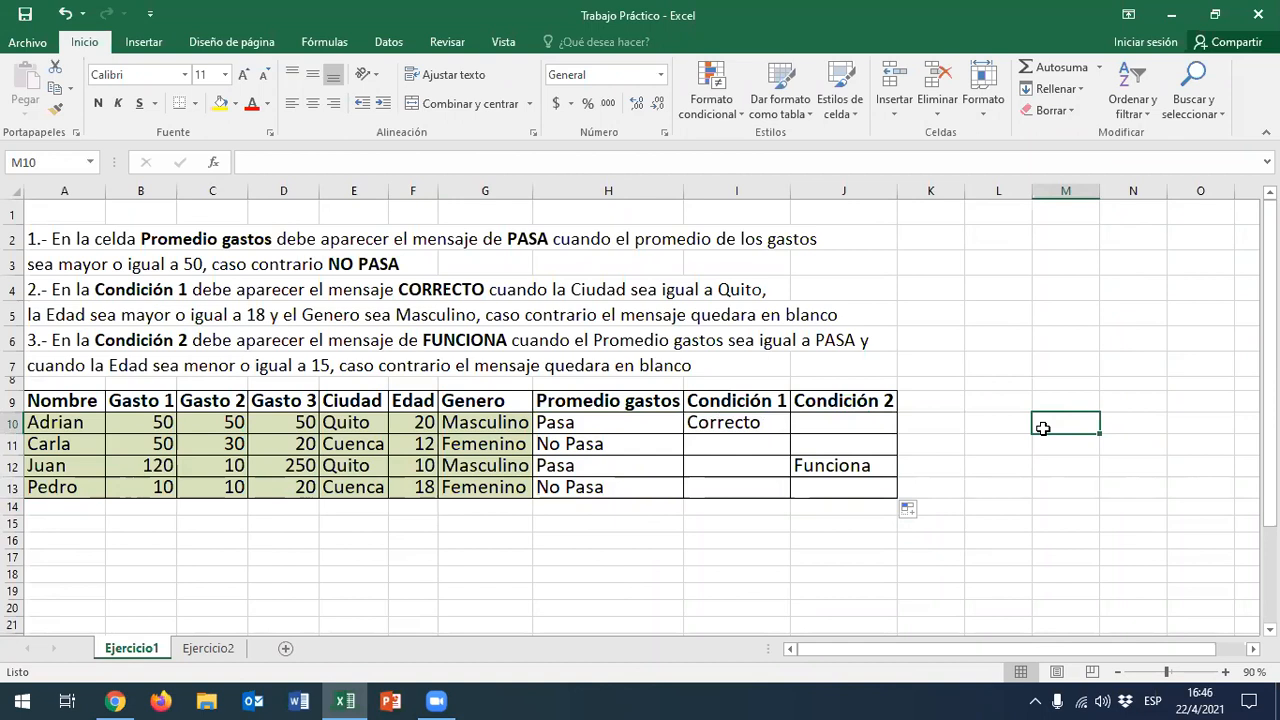
Review the answers column by column: Promedio gastos H10:H13, Condición 1 I10:I13 and Condición 2 J10:J13
mouse_move(629, 401)
left_mouse_down()
mouse_move(677, 426)
mouse_move(634, 403)
left_mouse_up()
left_click(588, 420)
left_click(595, 441)
left_click(591, 465)
left_click(592, 487)
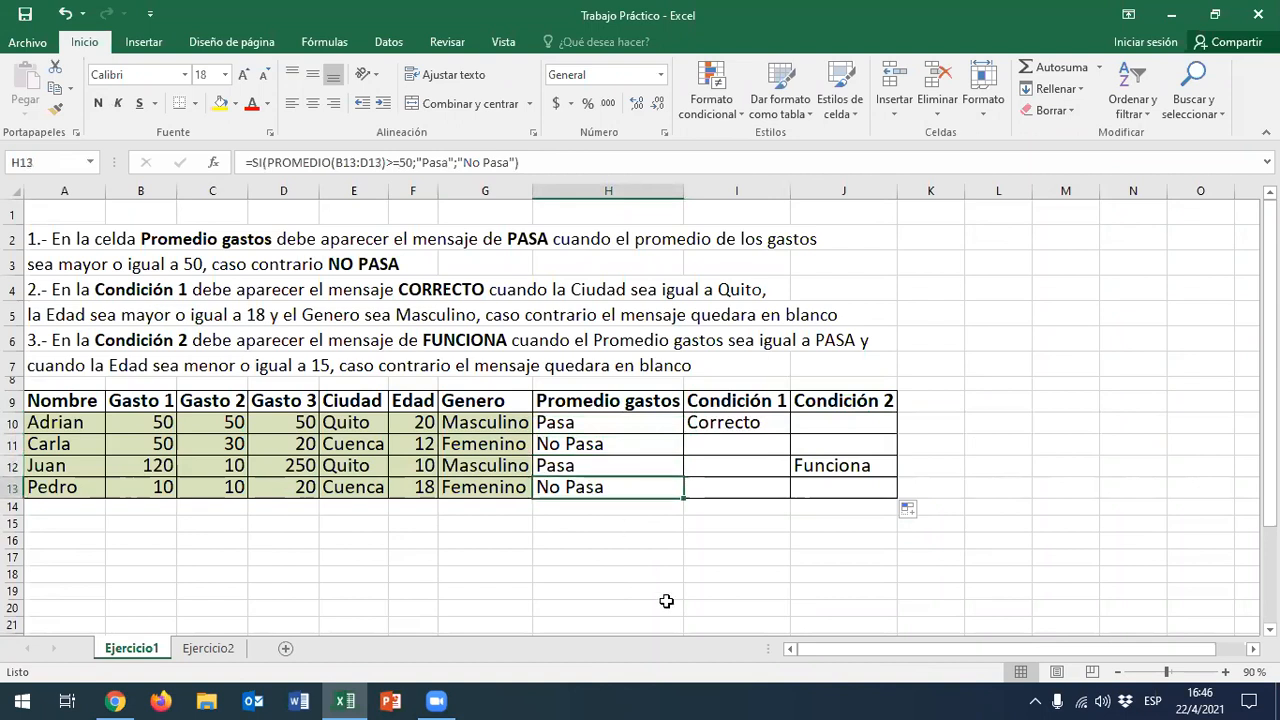
left_click(756, 424)
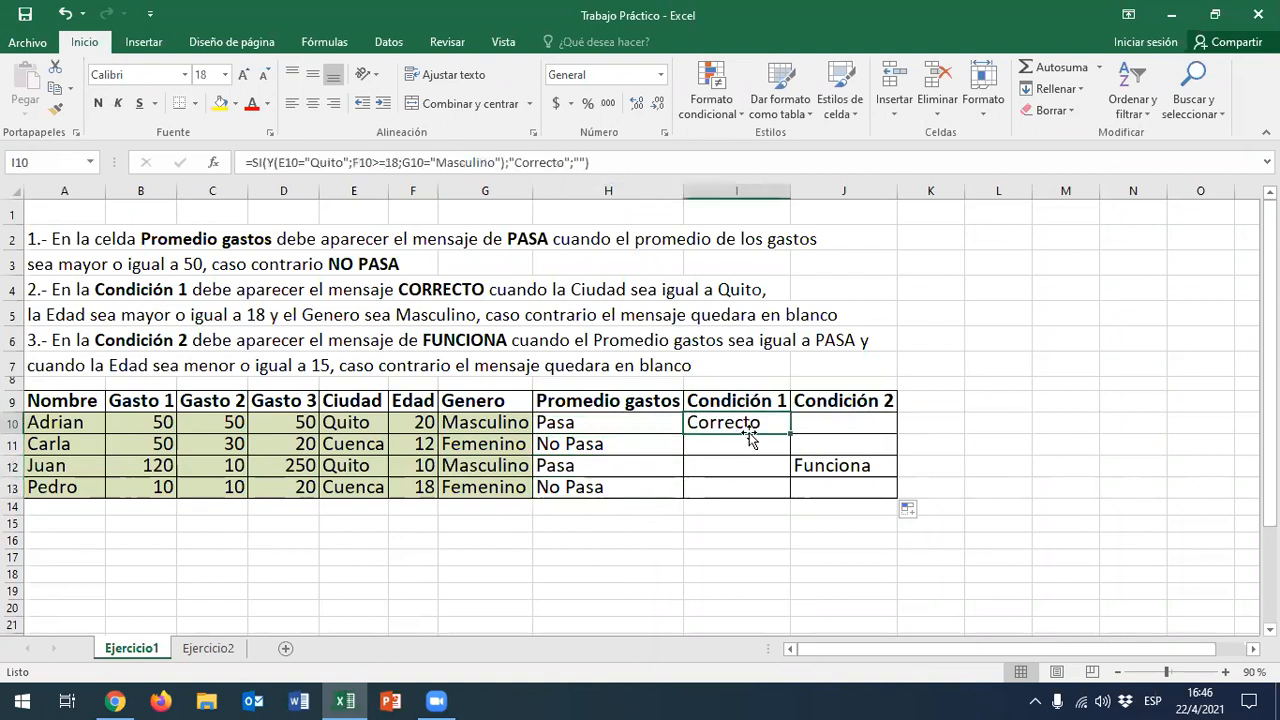
left_click_drag(750, 446, 743, 490)
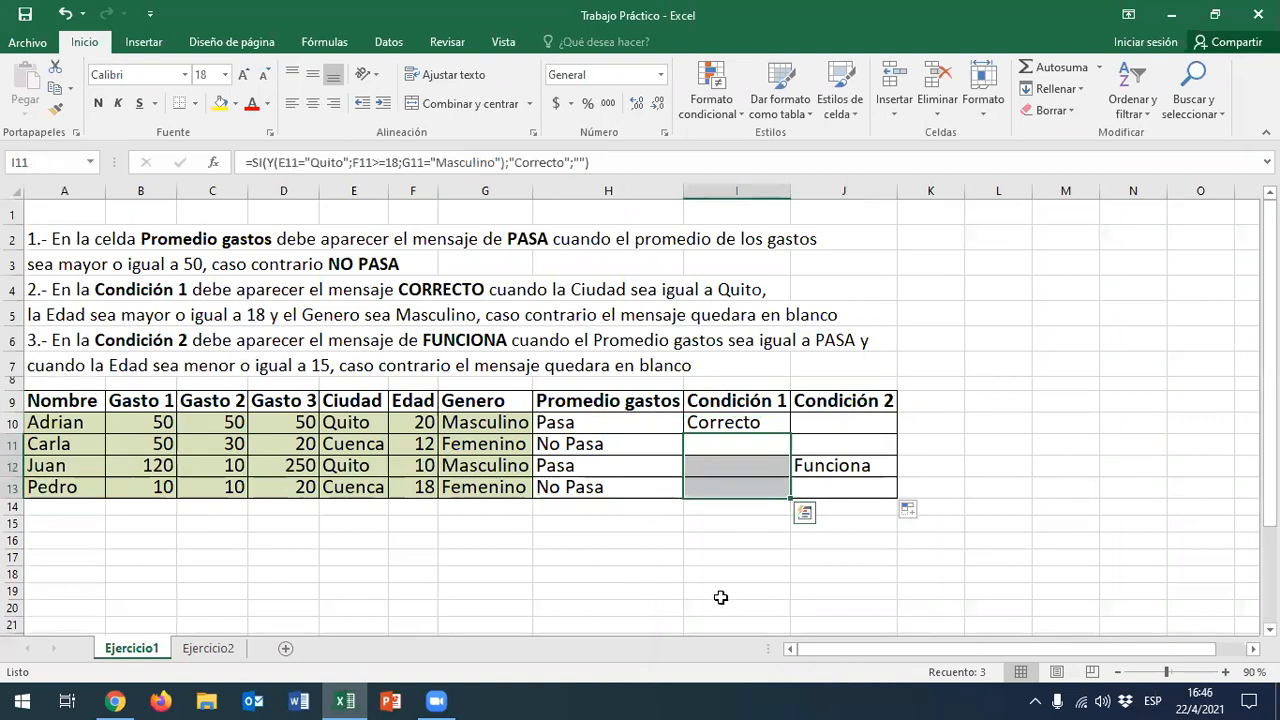
left_click(870, 402)
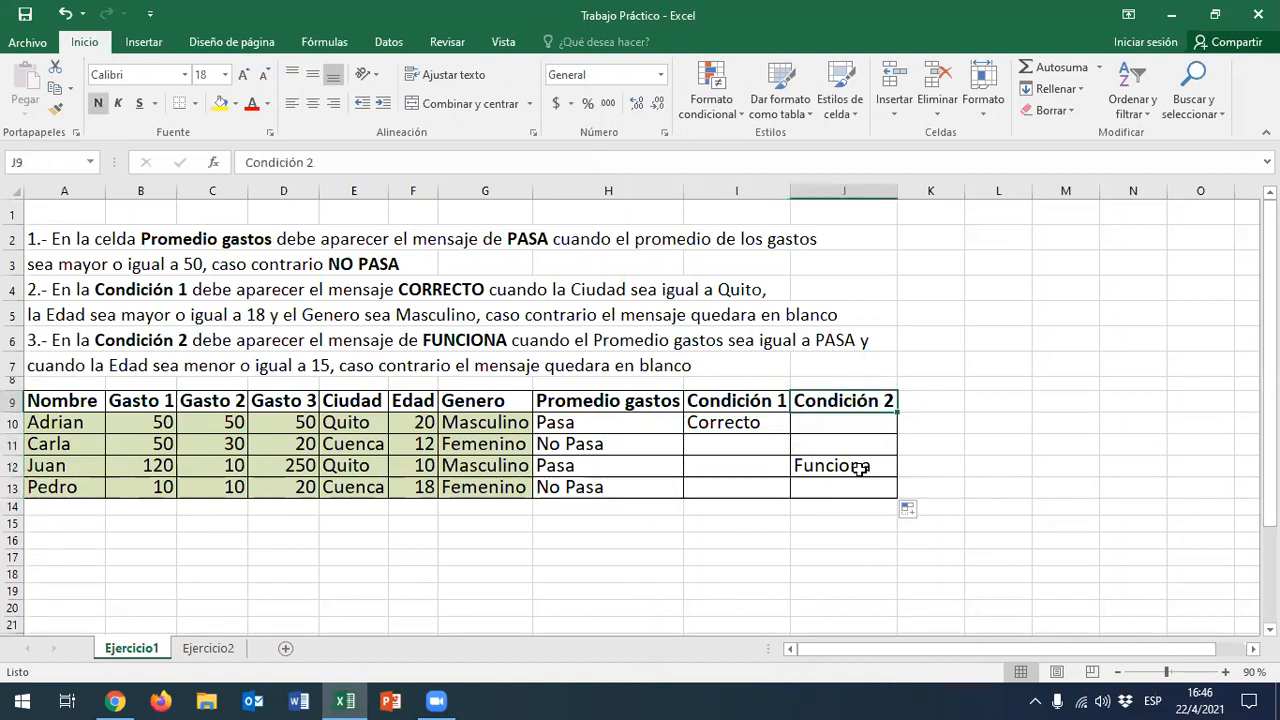
left_click(855, 468)
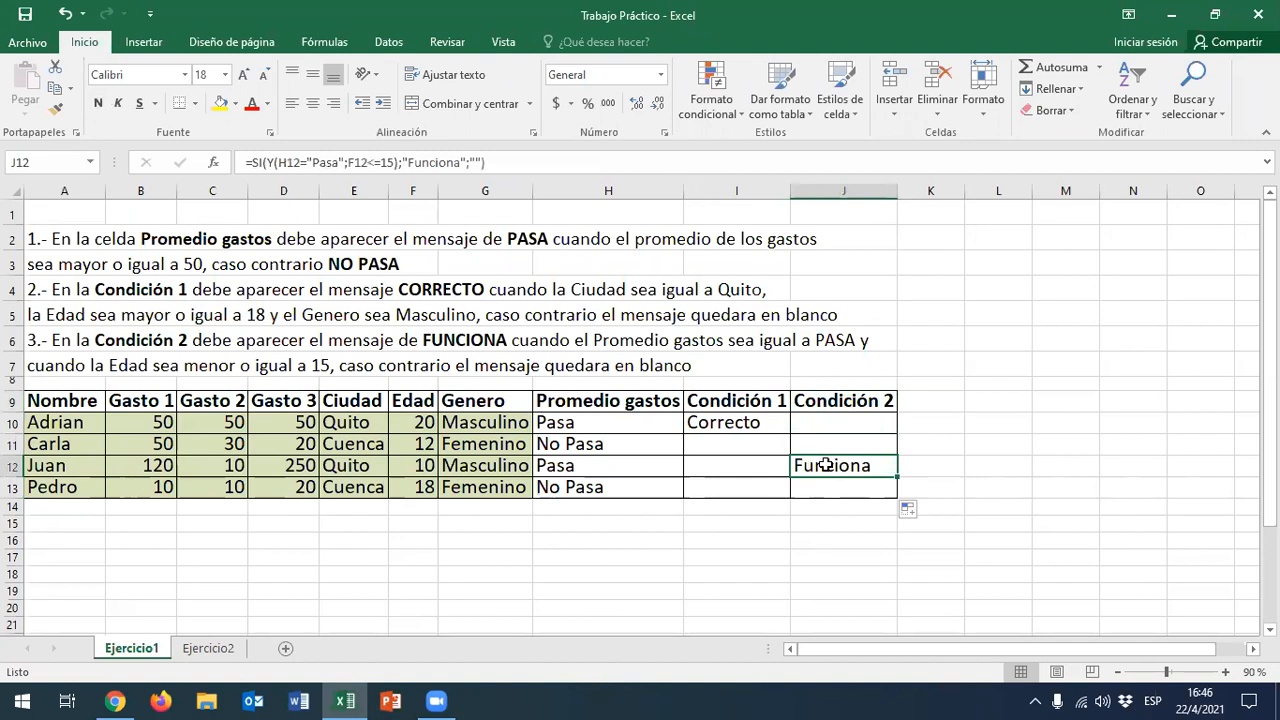
left_click_drag(838, 429, 837, 447)
left_click(844, 490)
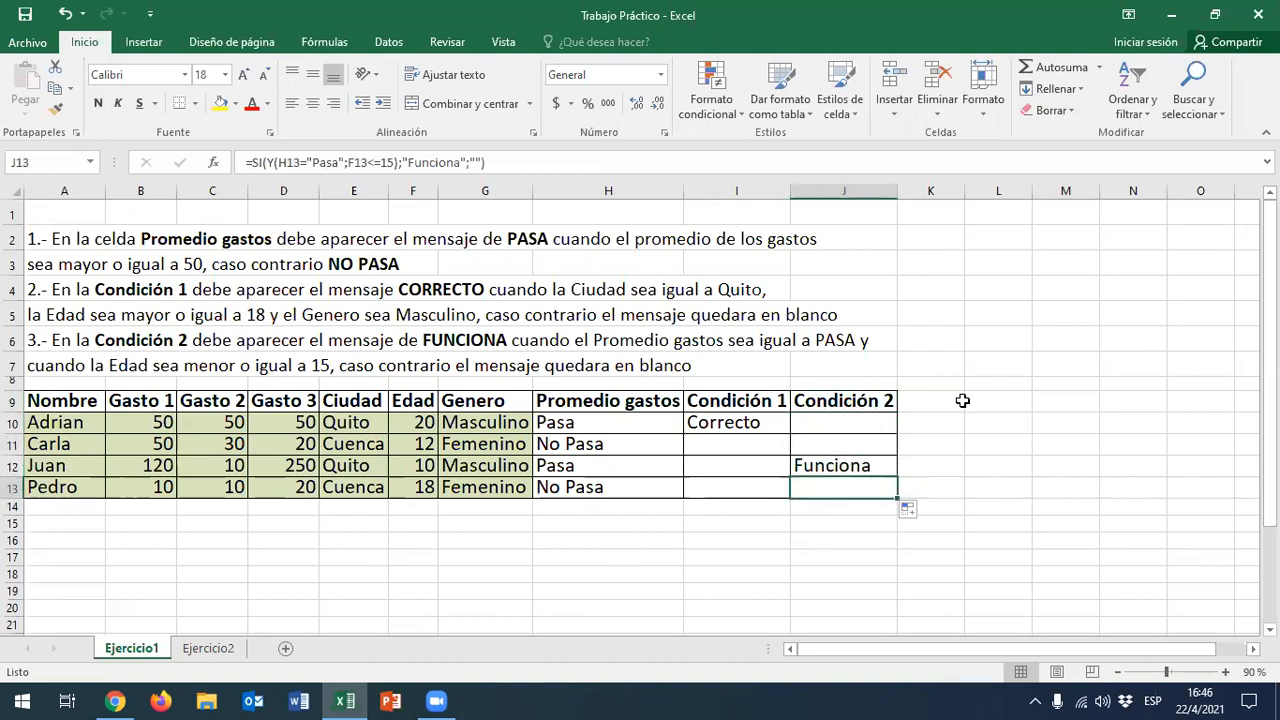
left_click(943, 354)
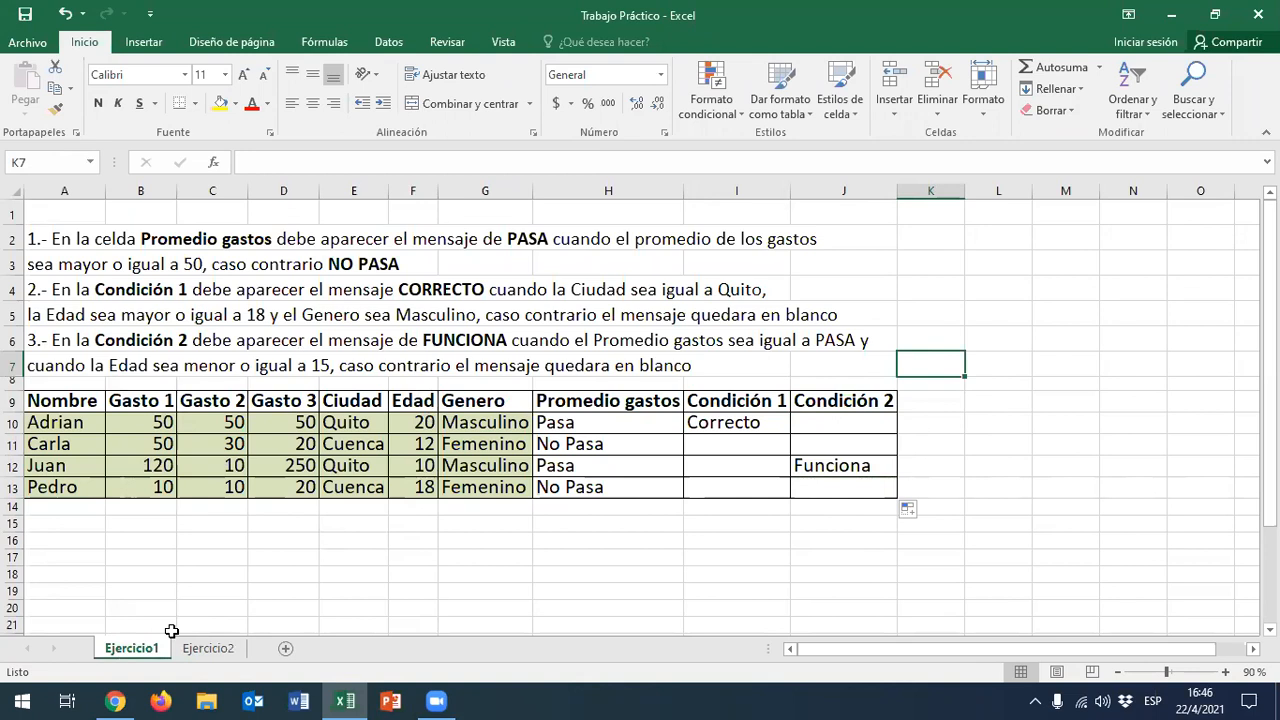
Review the formulas in the first data row: Promedio gastos in H10, Condición 1 in I10 and Condición 2 in J10
left_click(573, 426)
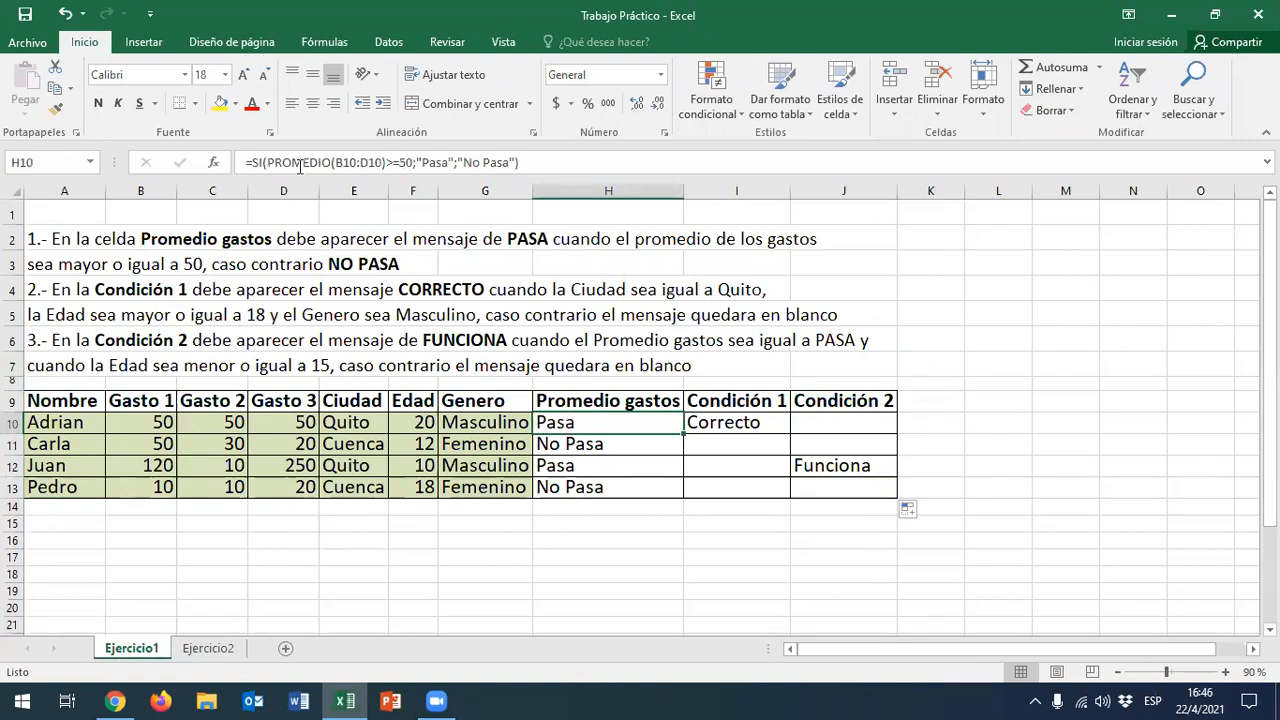
double_click(569, 421)
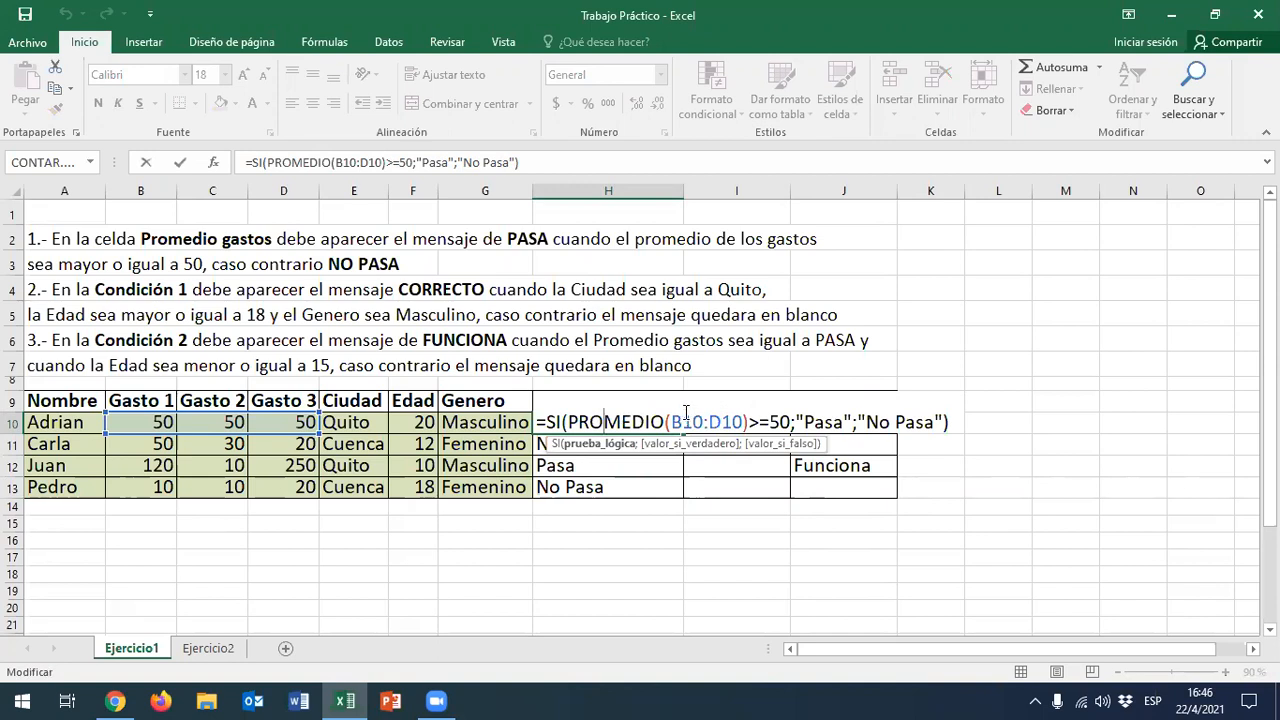
key("Escape")
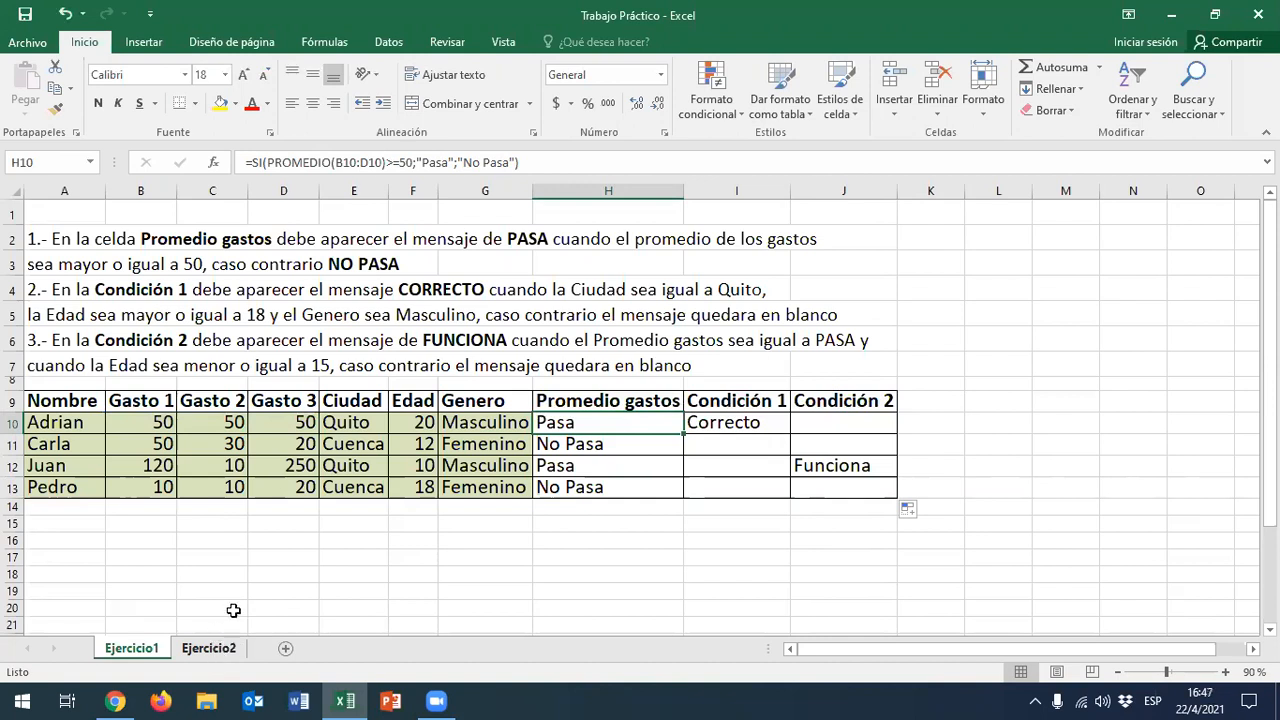
left_click(756, 424)
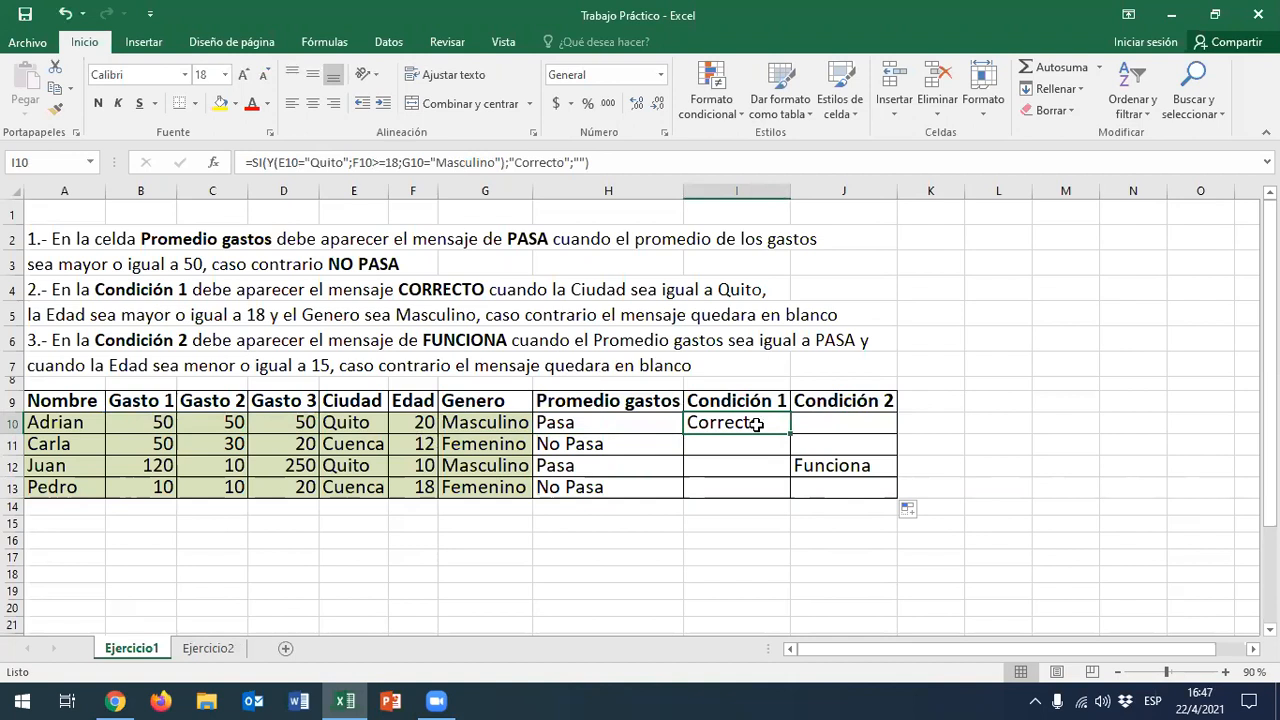
left_click(838, 426)
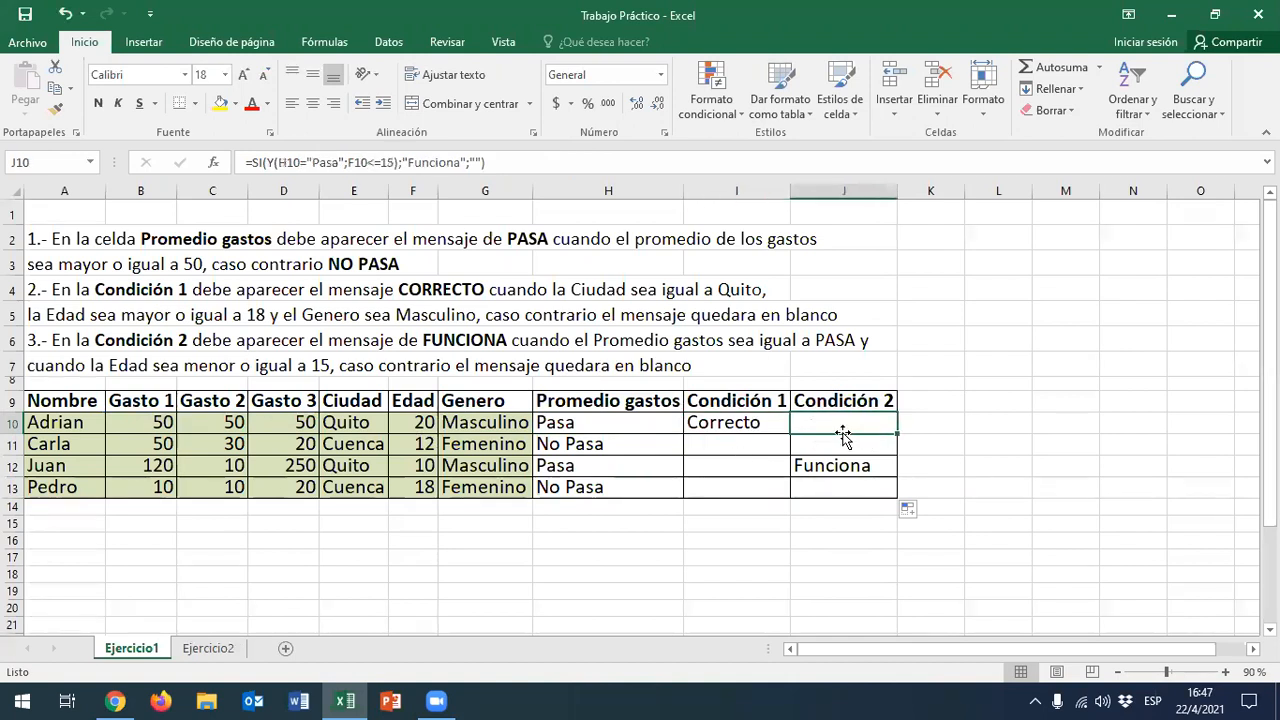
Compare the Condición 2 instruction in row 6 with the Promedio gastos column H9:H13
left_click(14, 342)
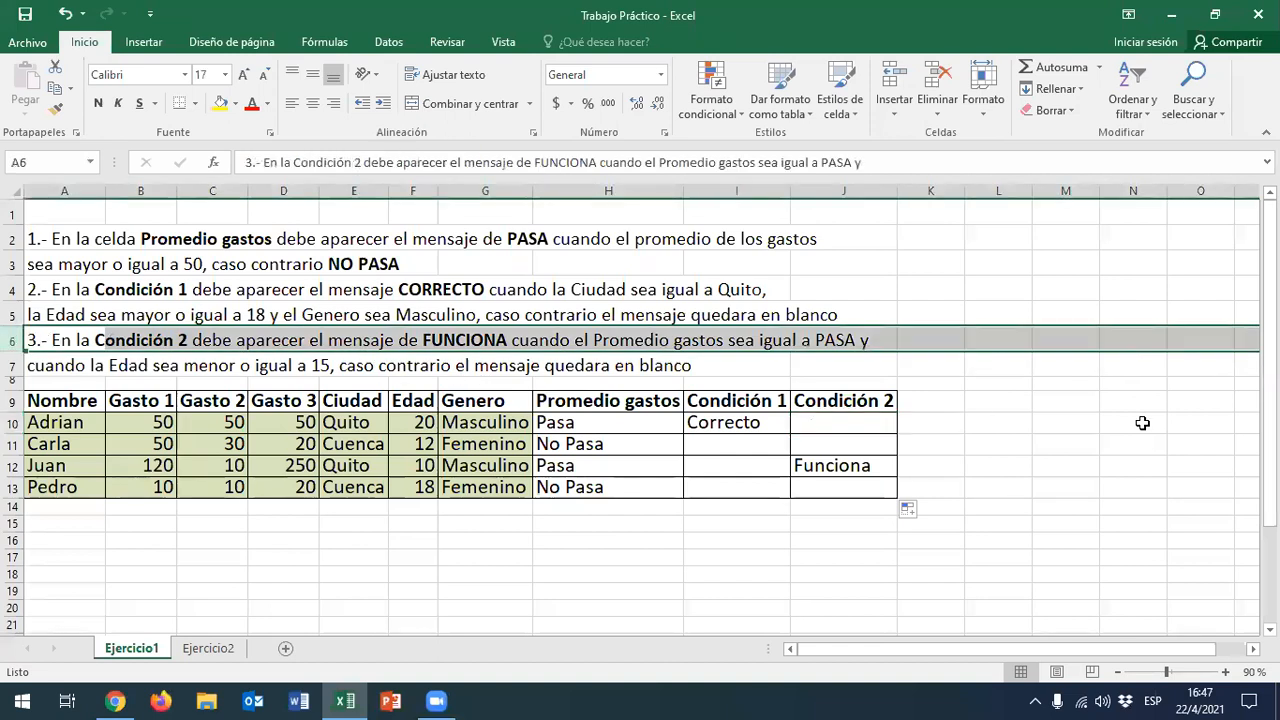
left_click(937, 344)
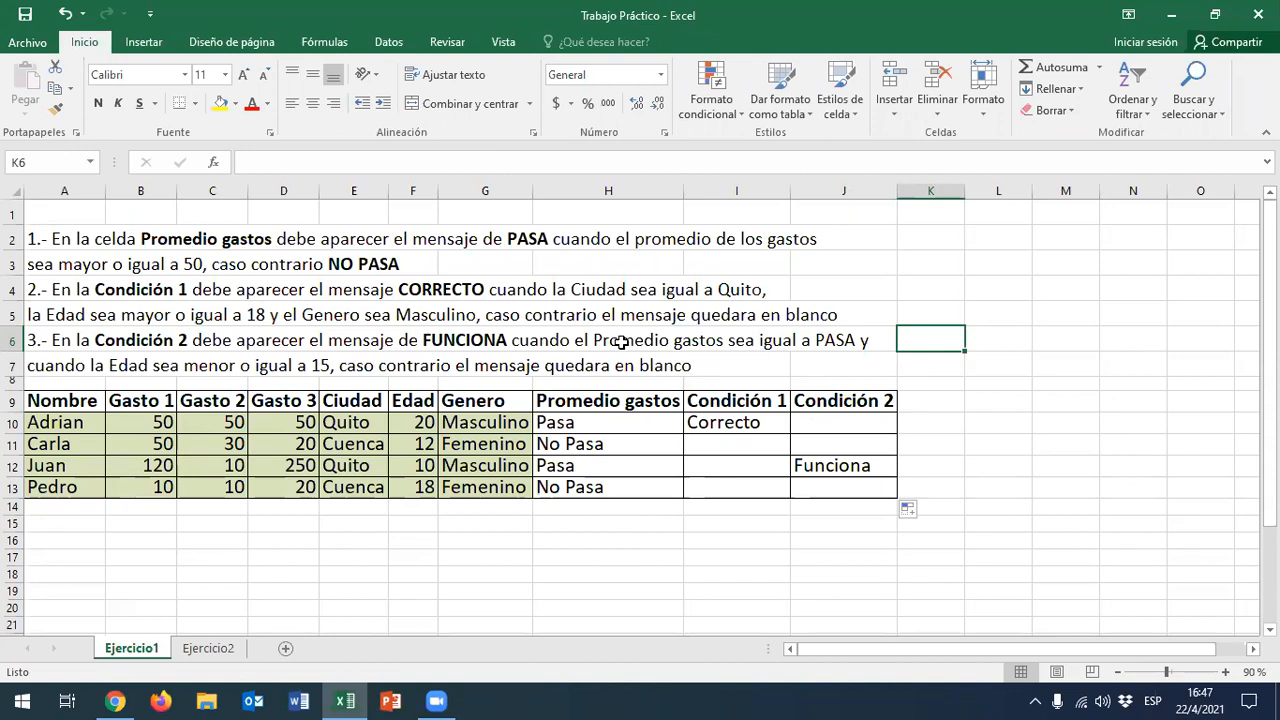
left_click(652, 400)
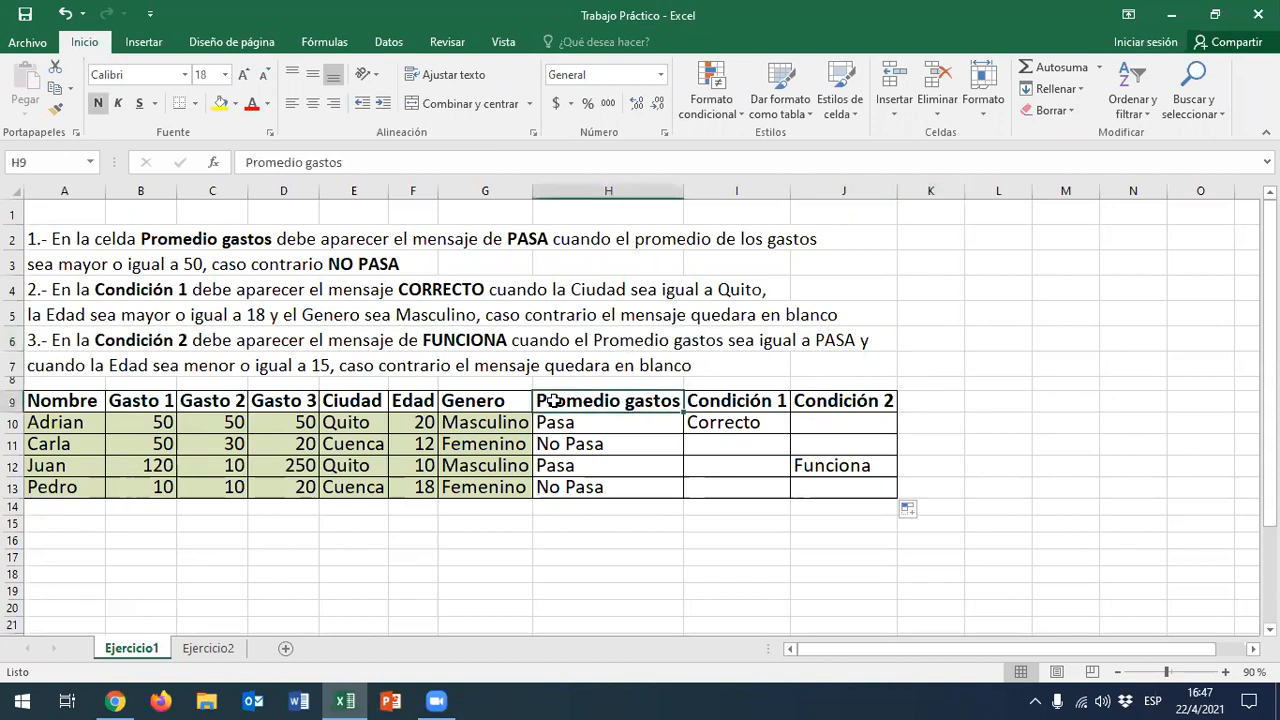
left_click_drag(629, 401, 666, 491)
left_click(642, 344)
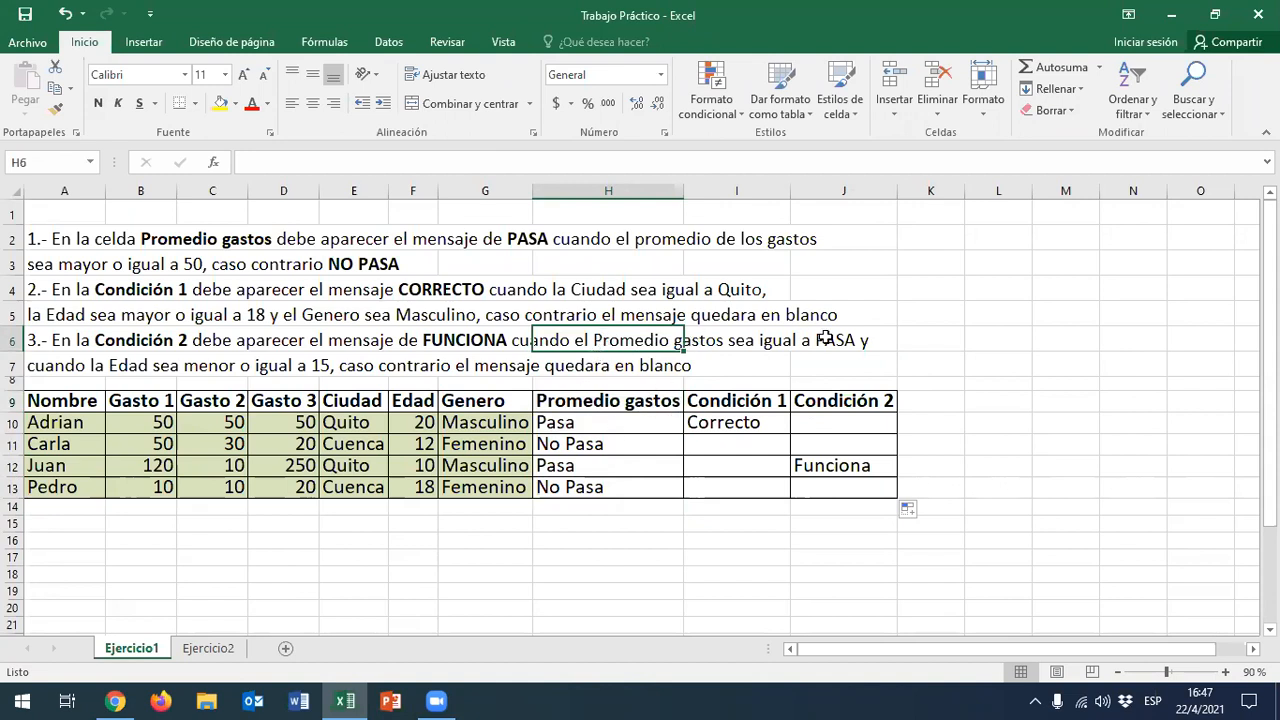
left_click(570, 424)
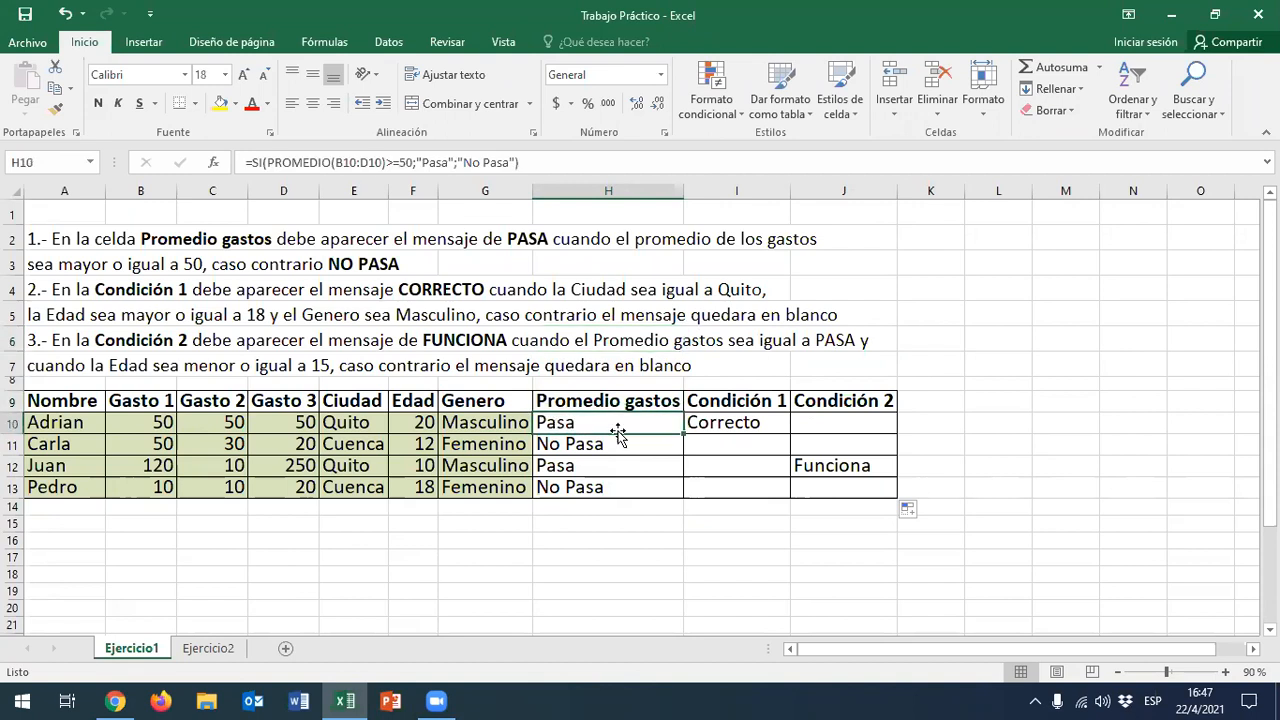
left_click_drag(626, 424, 625, 491)
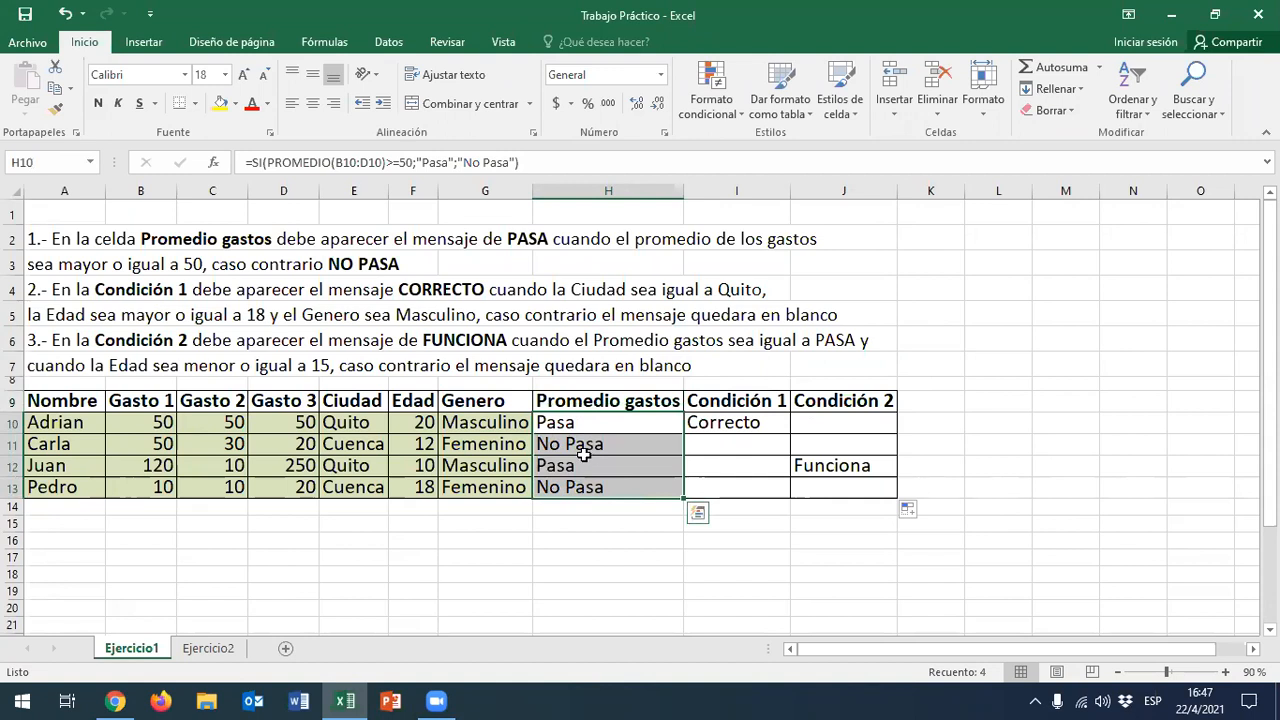
left_click(580, 424)
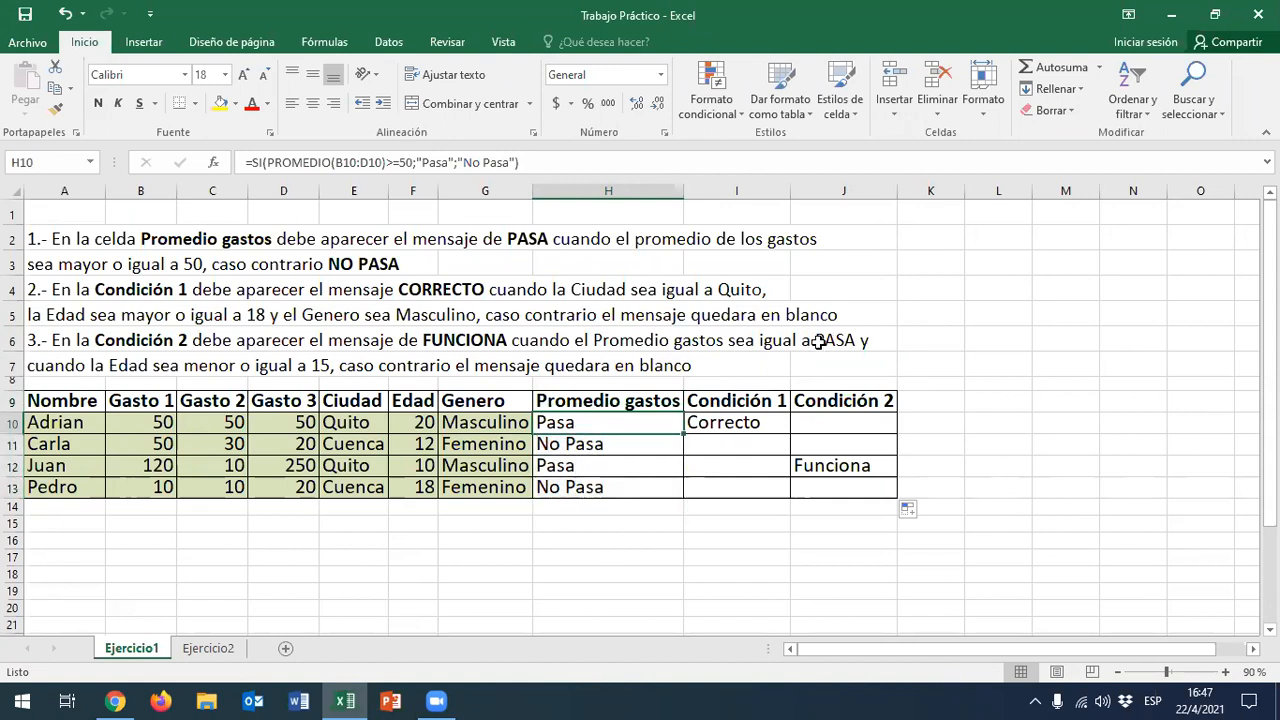
Examine the "Pasa" test in J10's formula and the Edad data in column F that the age condition uses
double_click(848, 424)
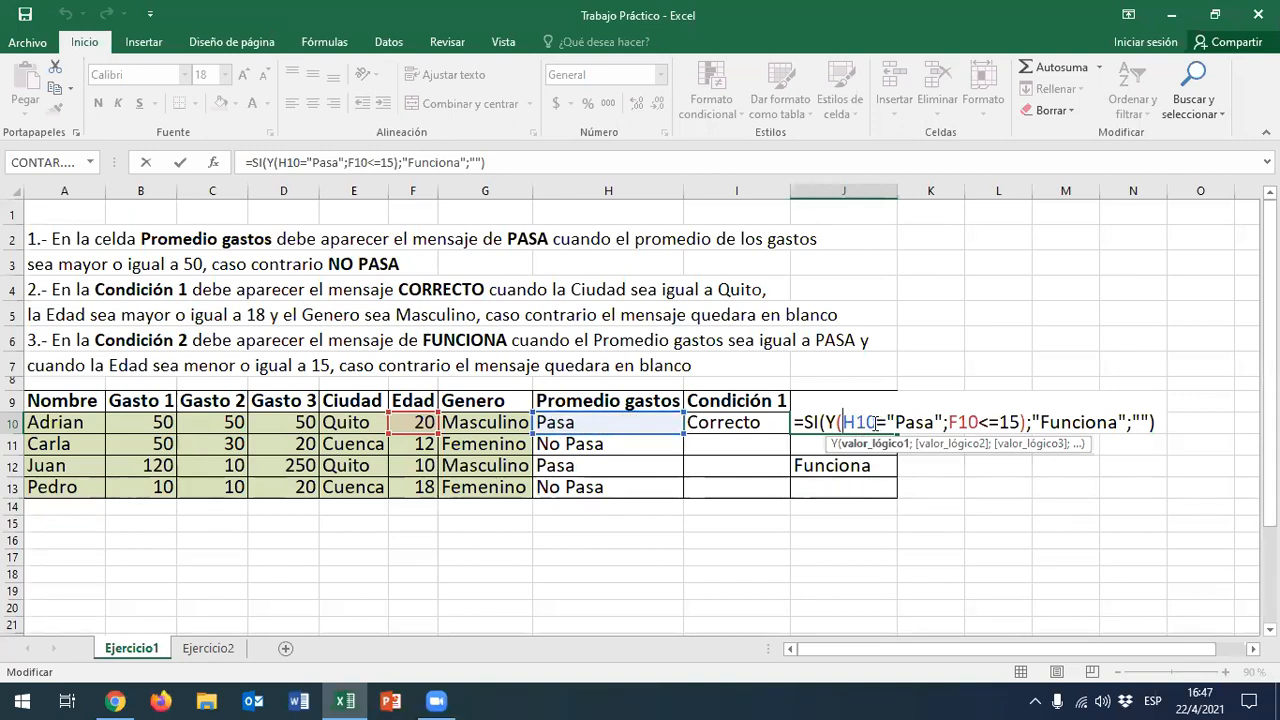
left_click_drag(887, 422, 943, 422)
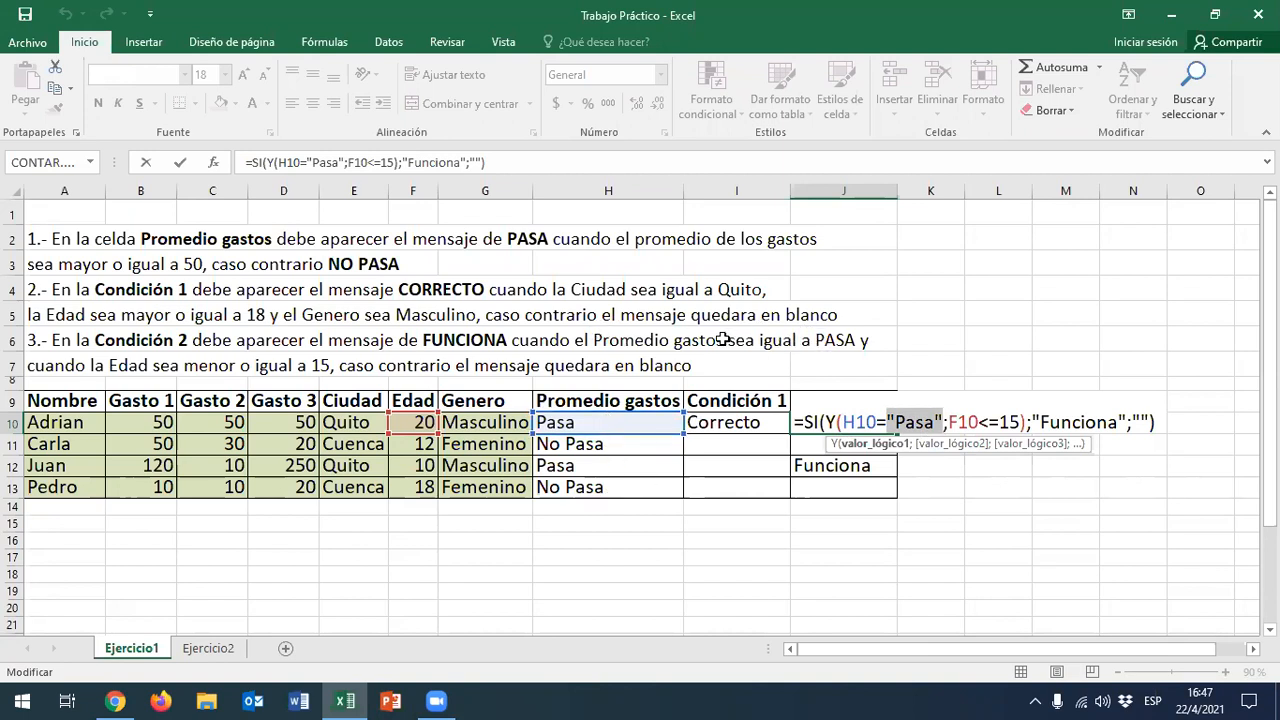
key("ctrl+Return")
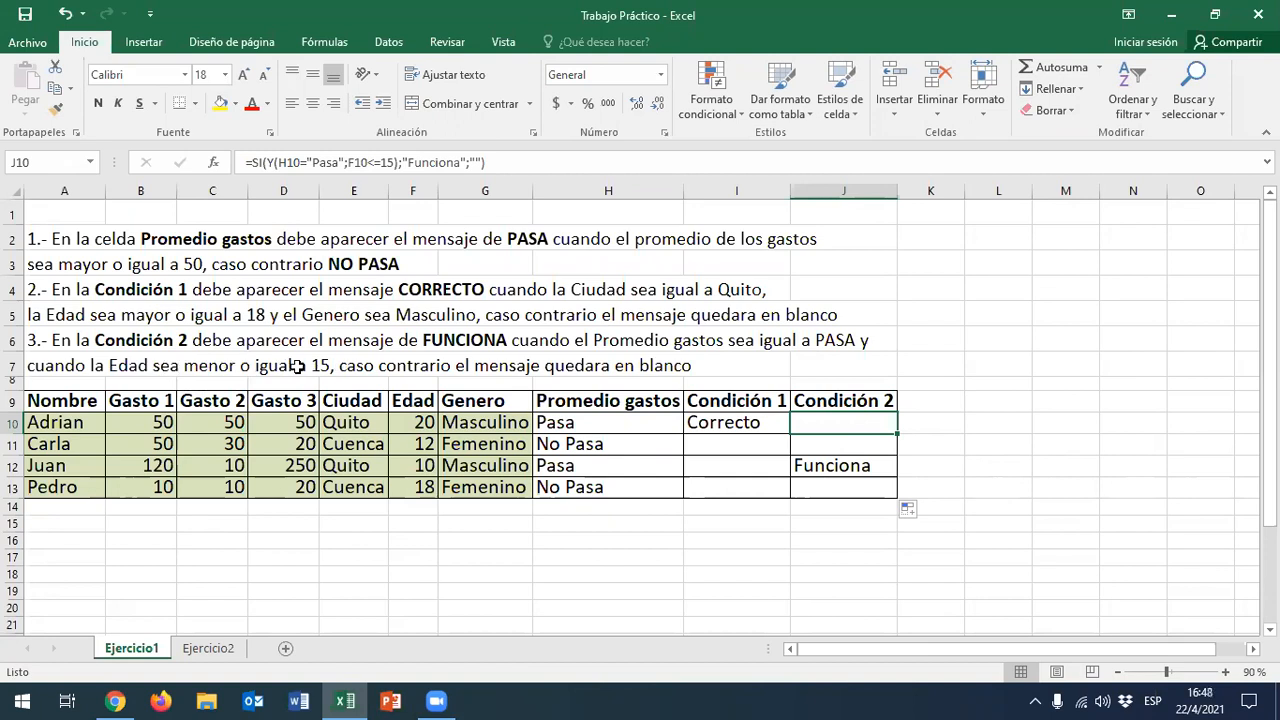
left_click(418, 400)
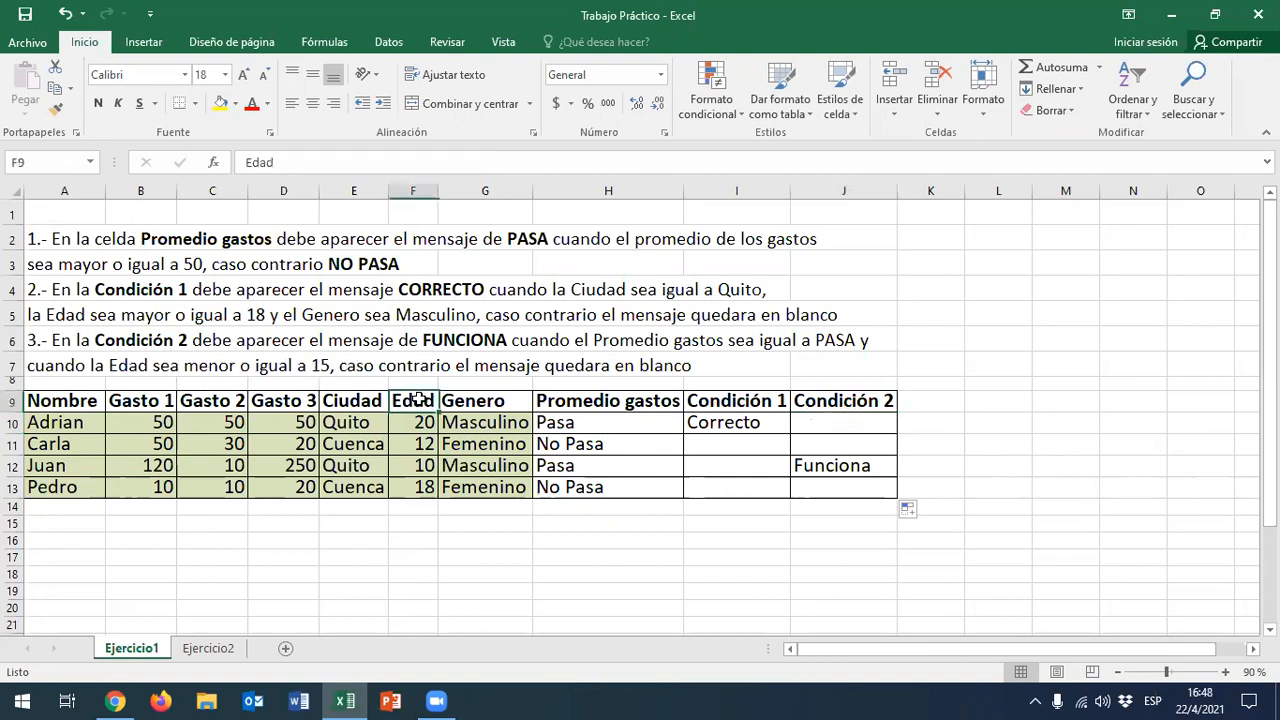
left_click(403, 190)
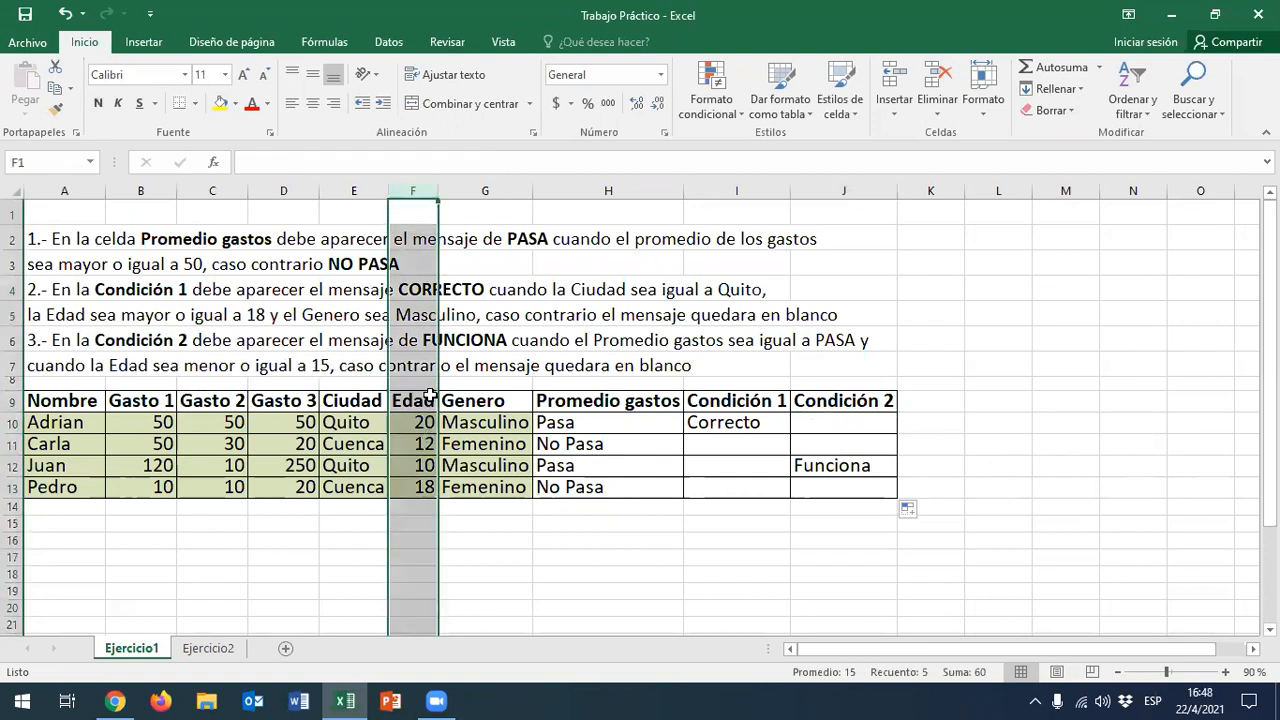
left_click(415, 425)
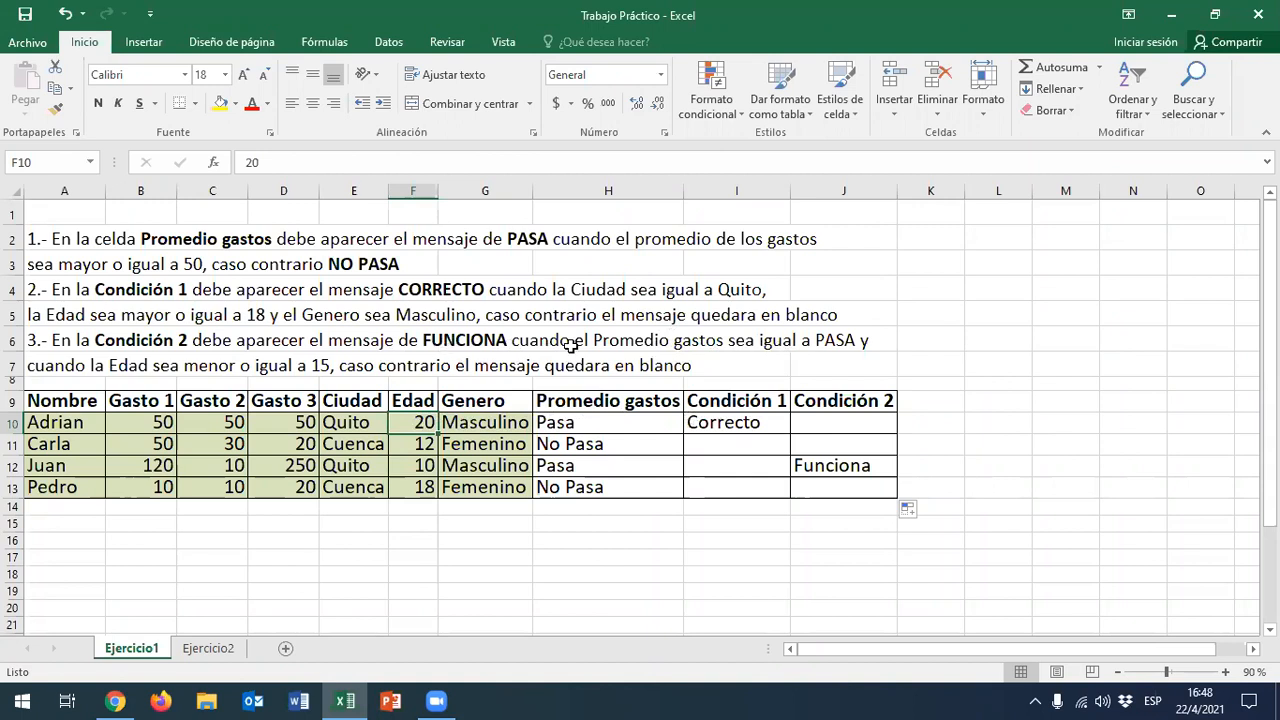
Examine J10's Condición 2 formula argument by argument: the Y function with its two tests, the true message and the empty false value
left_click(847, 430)
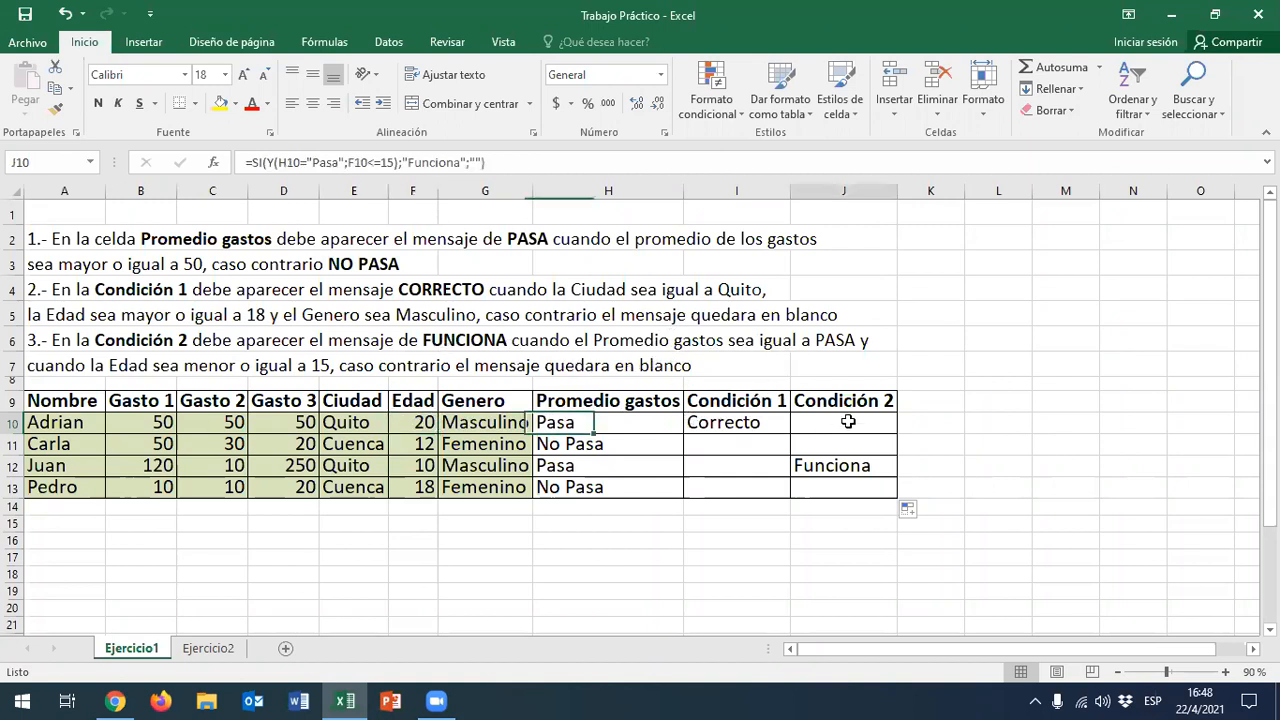
double_click(847, 430)
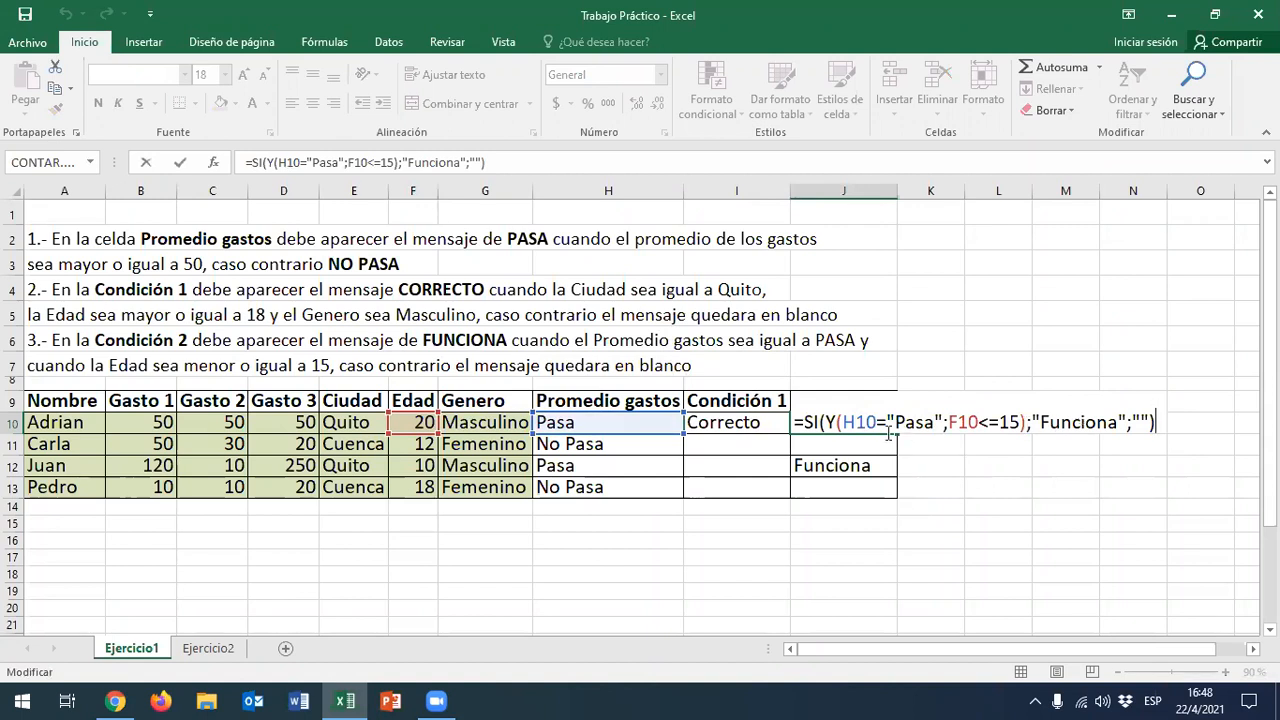
left_click(828, 422)
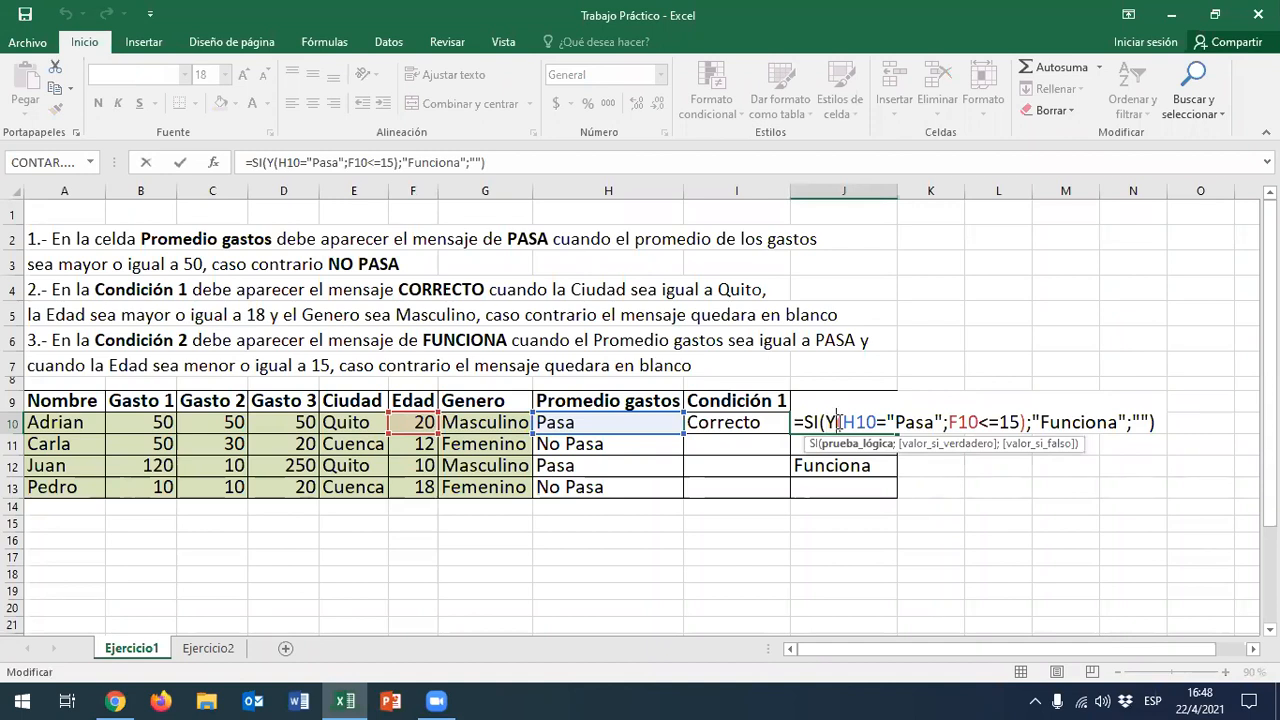
left_click_drag(840, 422, 1027, 420)
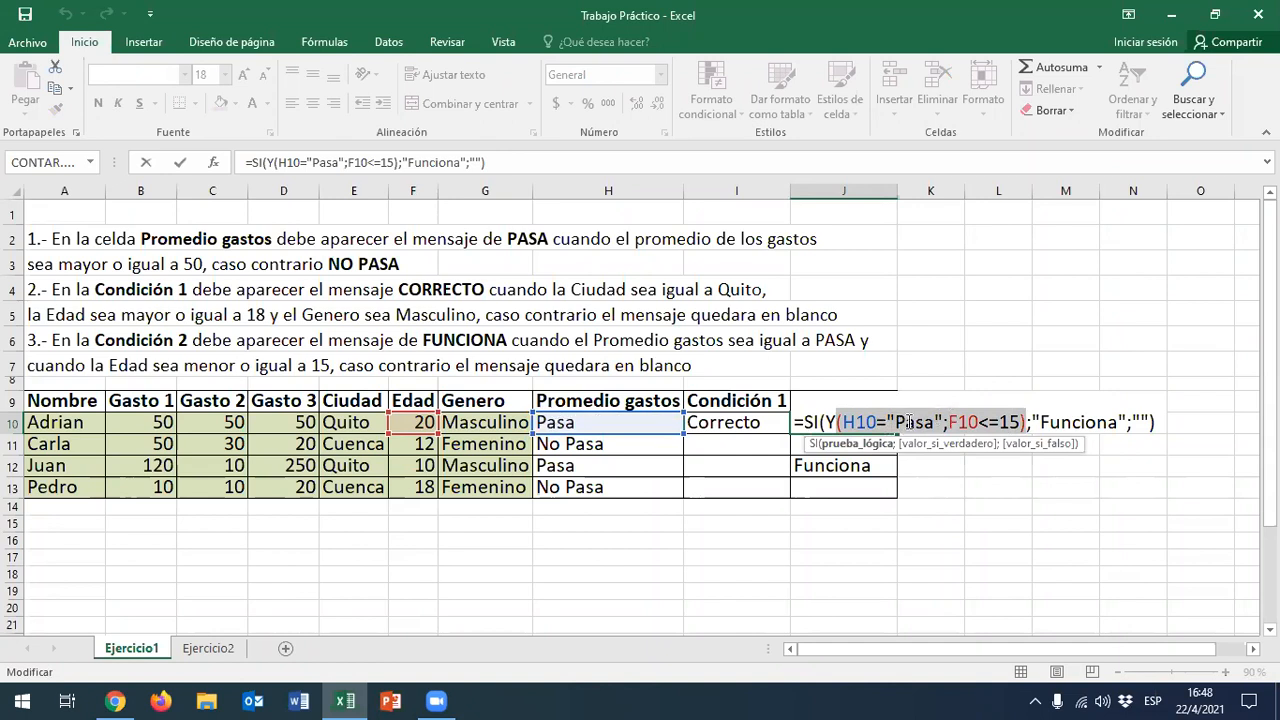
left_click(950, 421)
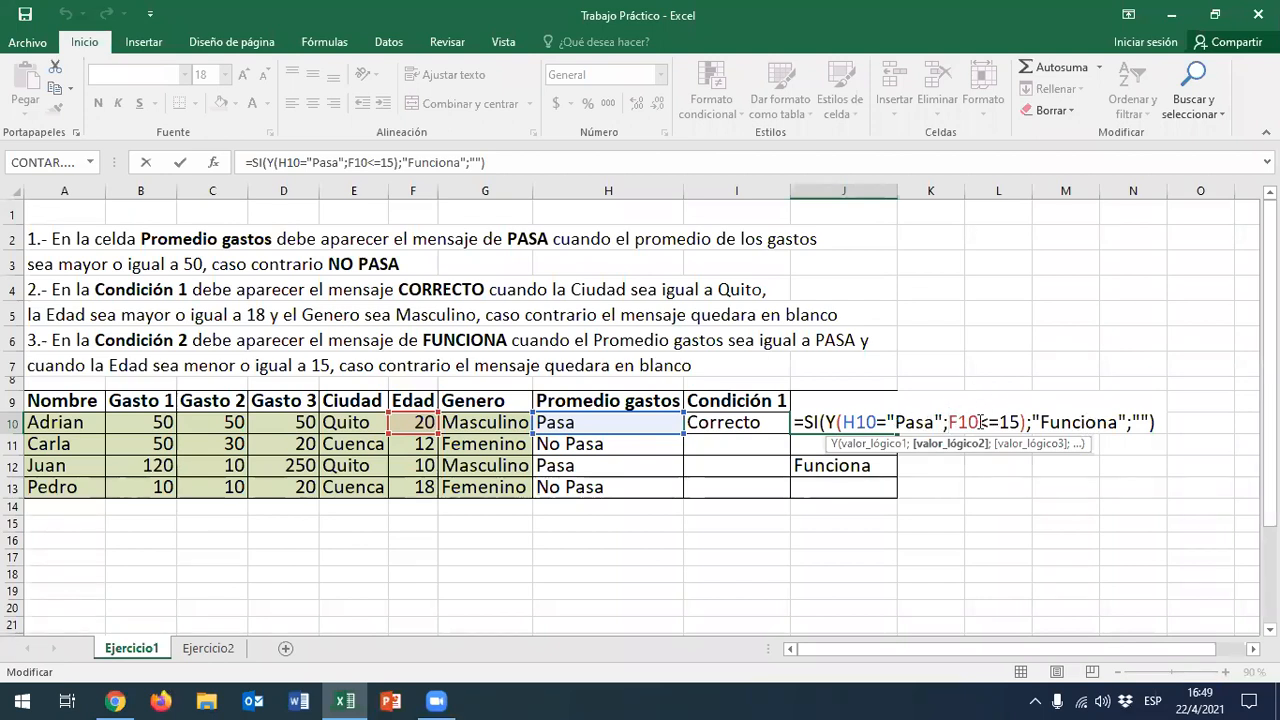
left_click(1141, 421)
left_click_drag(1136, 425, 1147, 425)
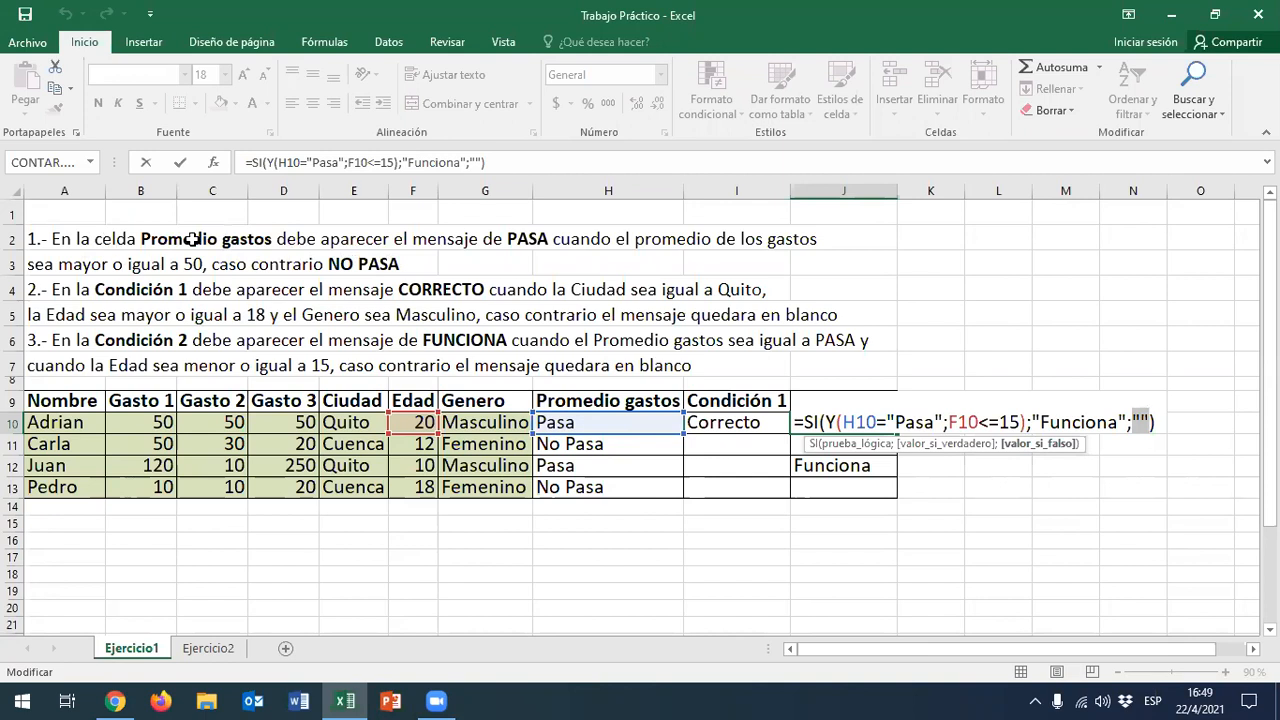
key("ctrl+Return")
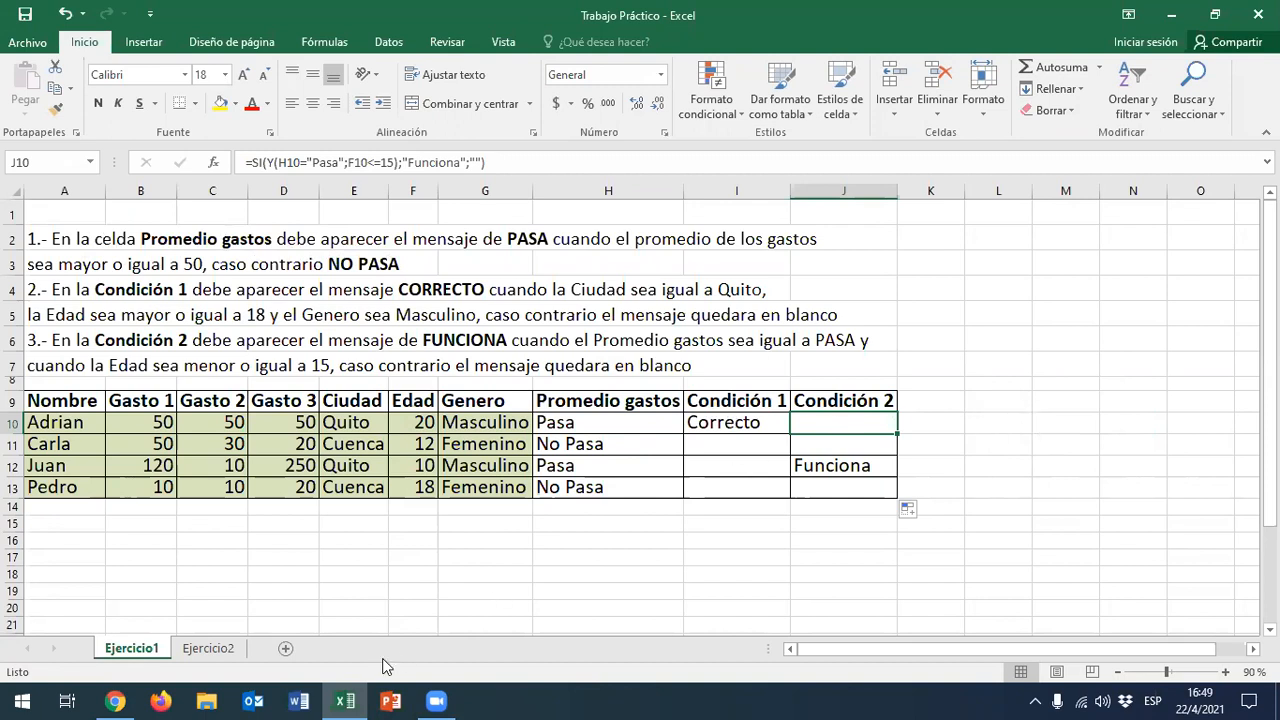
Open the Ejercicio2 sheet and read the range rules in A4:A9 and the VALOR/Resultado table in A11:C17
left_click(207, 656)
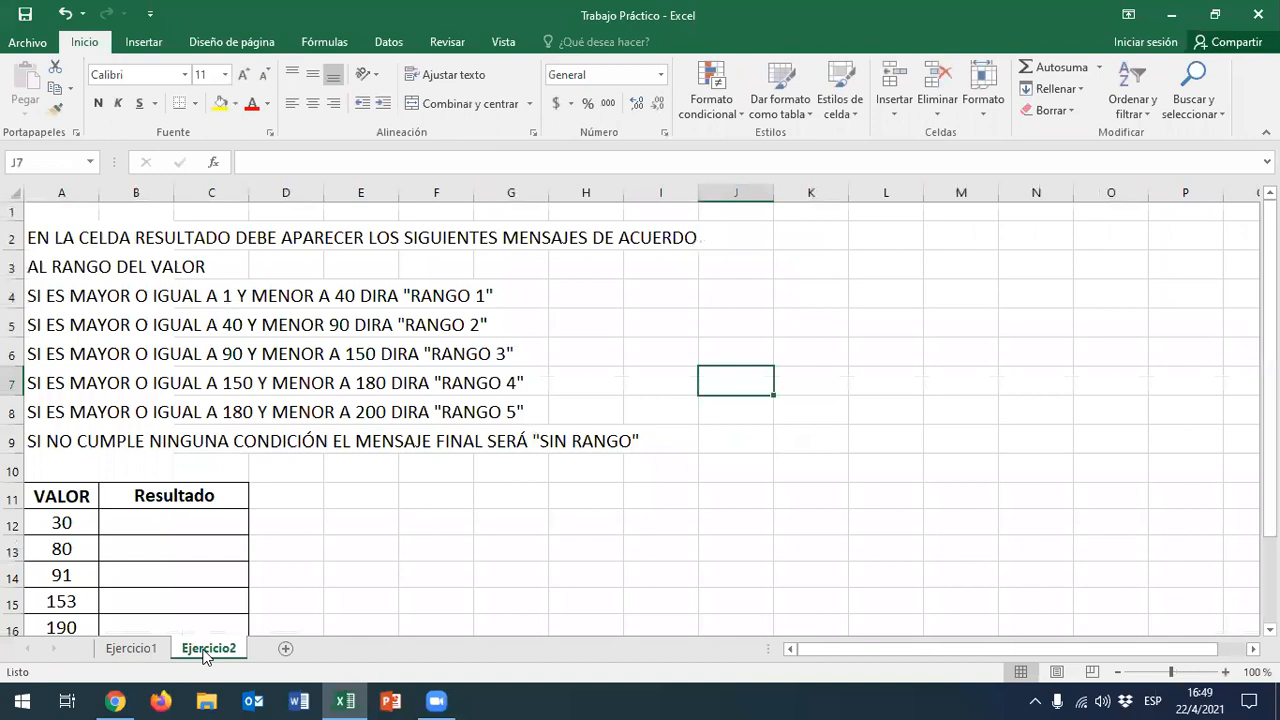
left_click(840, 415)
scroll(765, 495, "down", 2)
scroll(733, 443, "up", 2)
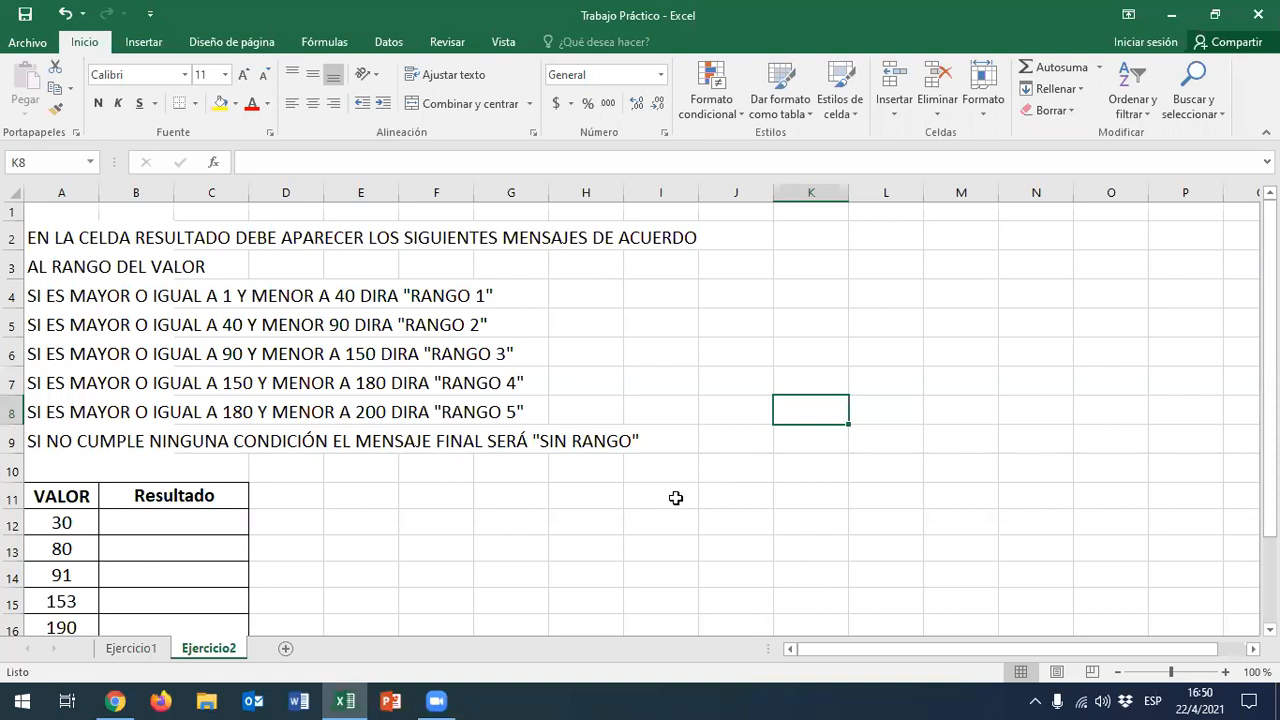
scroll(700, 505, "down", 2)
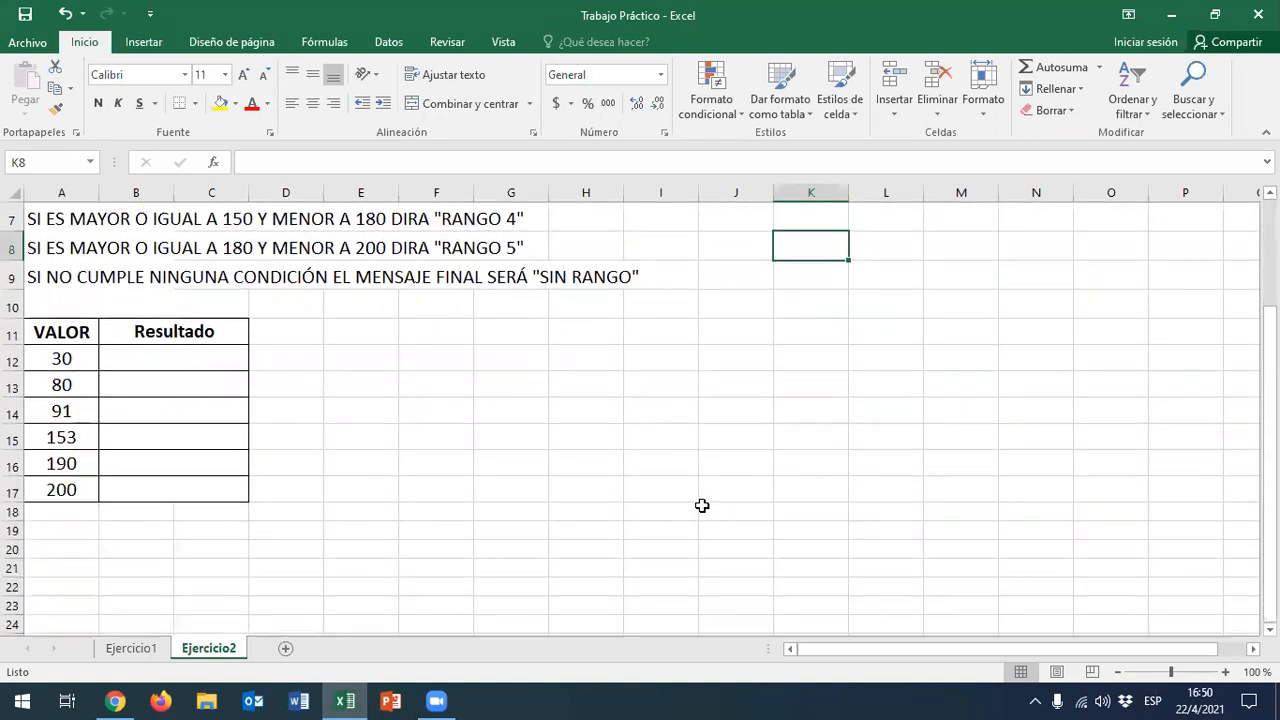
scroll(700, 505, "up", 1)
left_click_drag(86, 425, 174, 574)
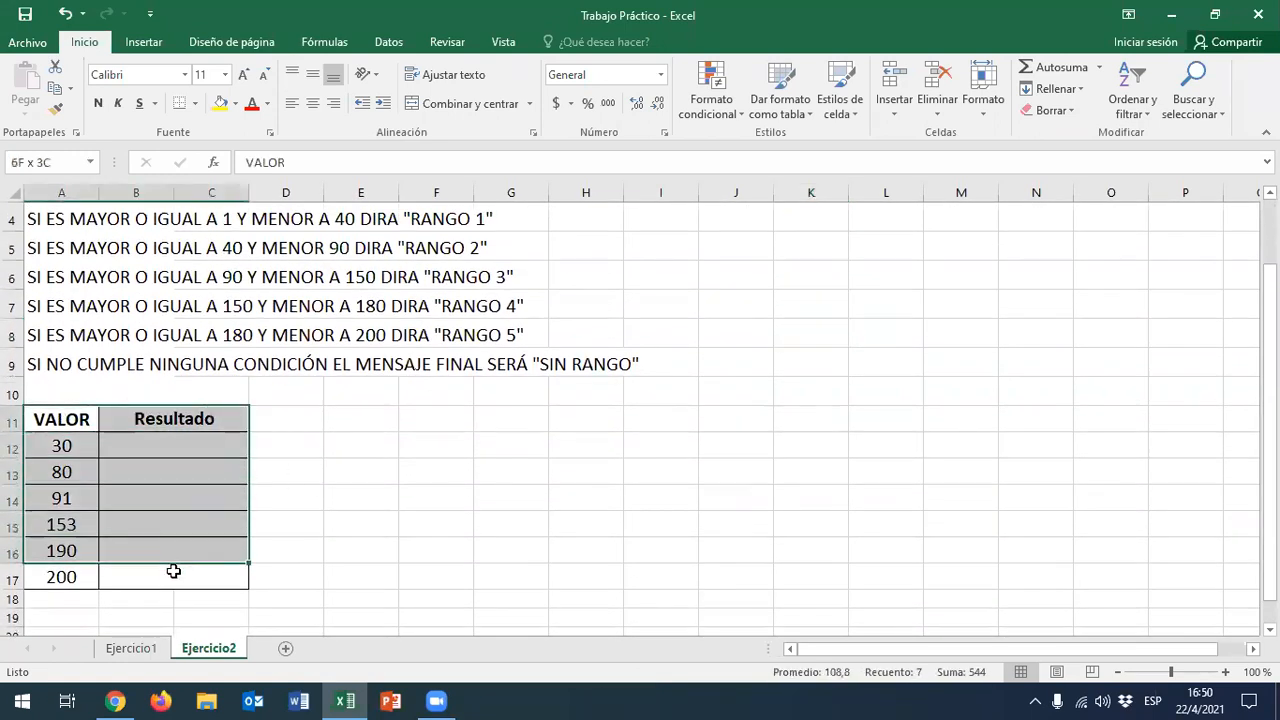
left_click(451, 490)
scroll(451, 490, "up", 1)
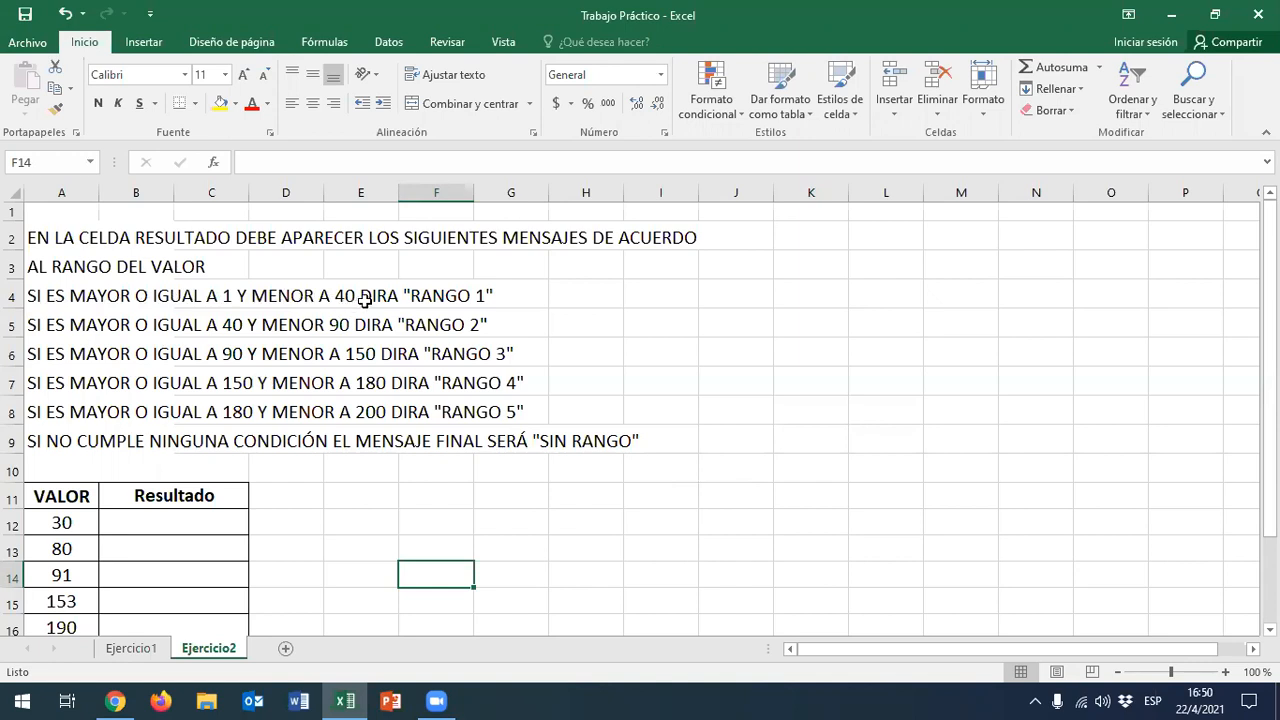
left_click(424, 291)
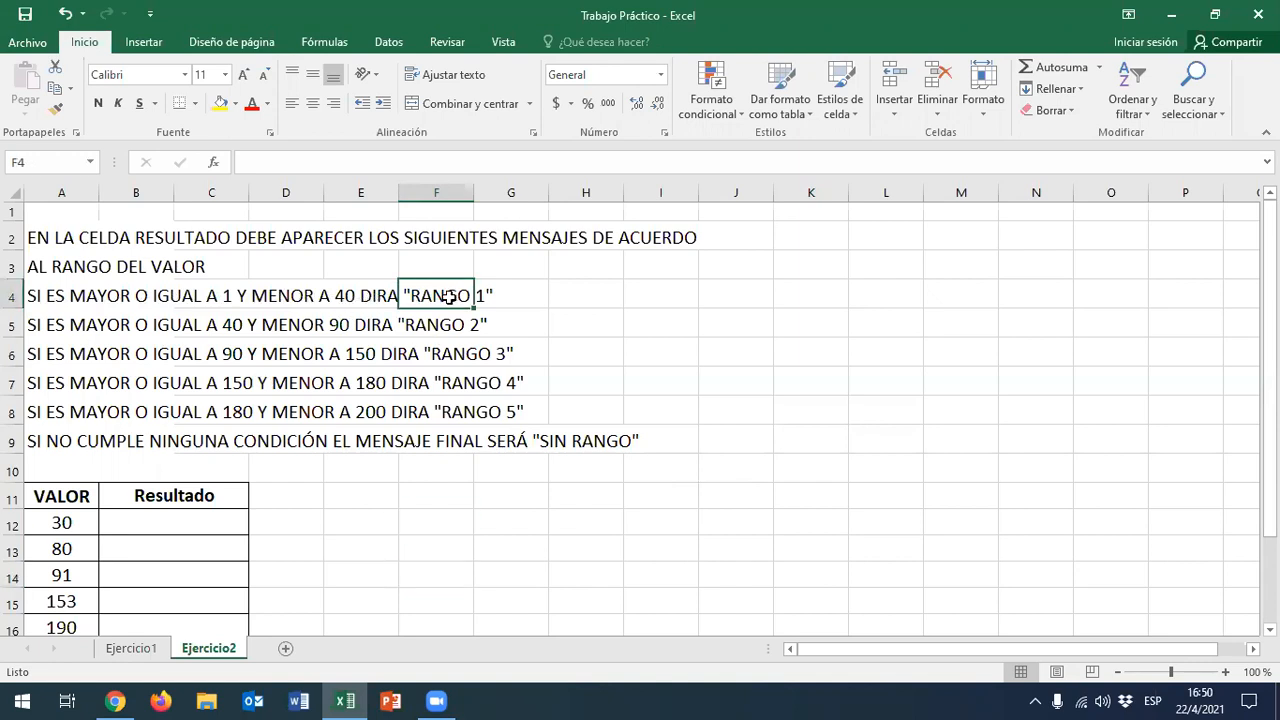
left_click_drag(37, 296, 40, 447)
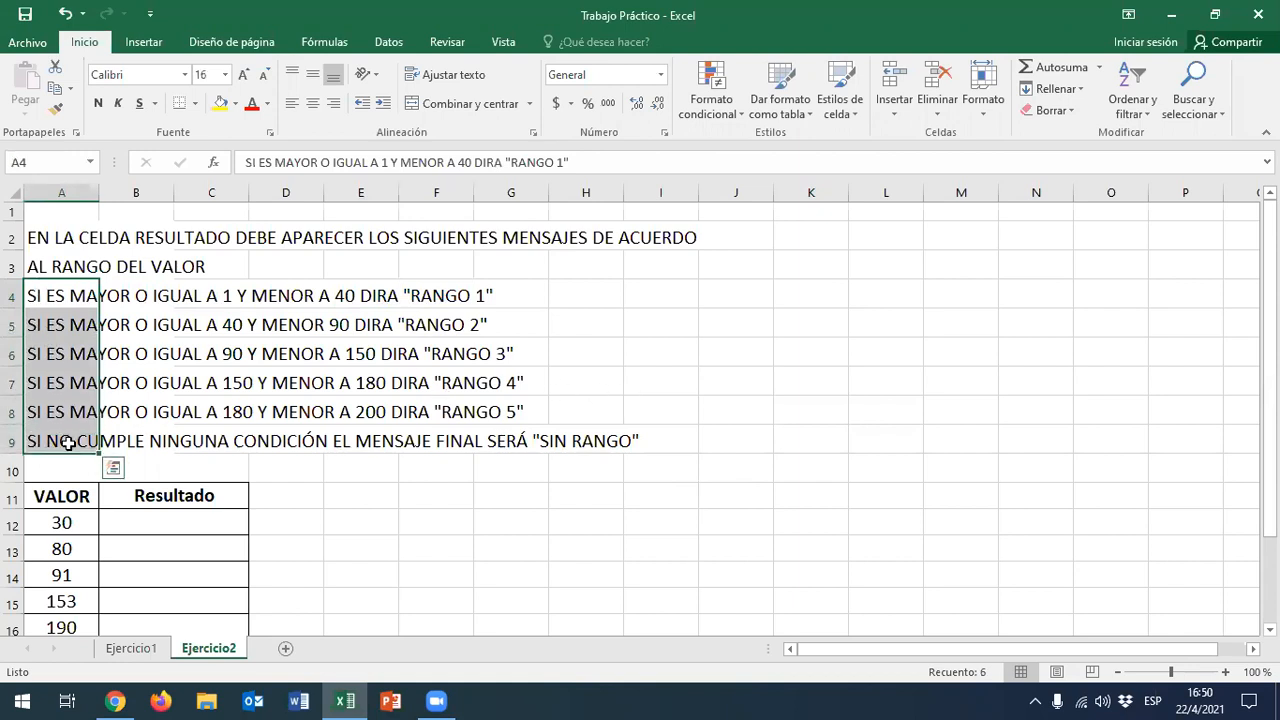
Widen column J beside the range rules and begin the first condition in J4 as text with "Y("
left_click(755, 300)
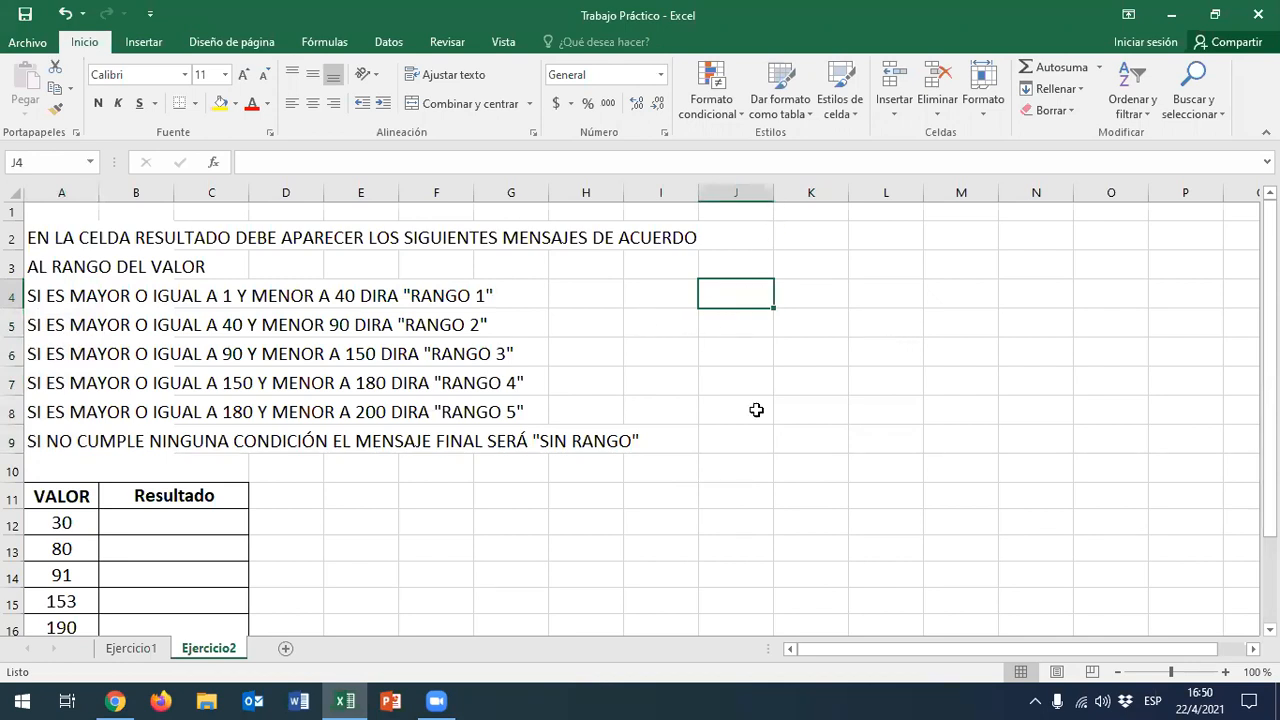
left_click_drag(774, 192, 898, 192)
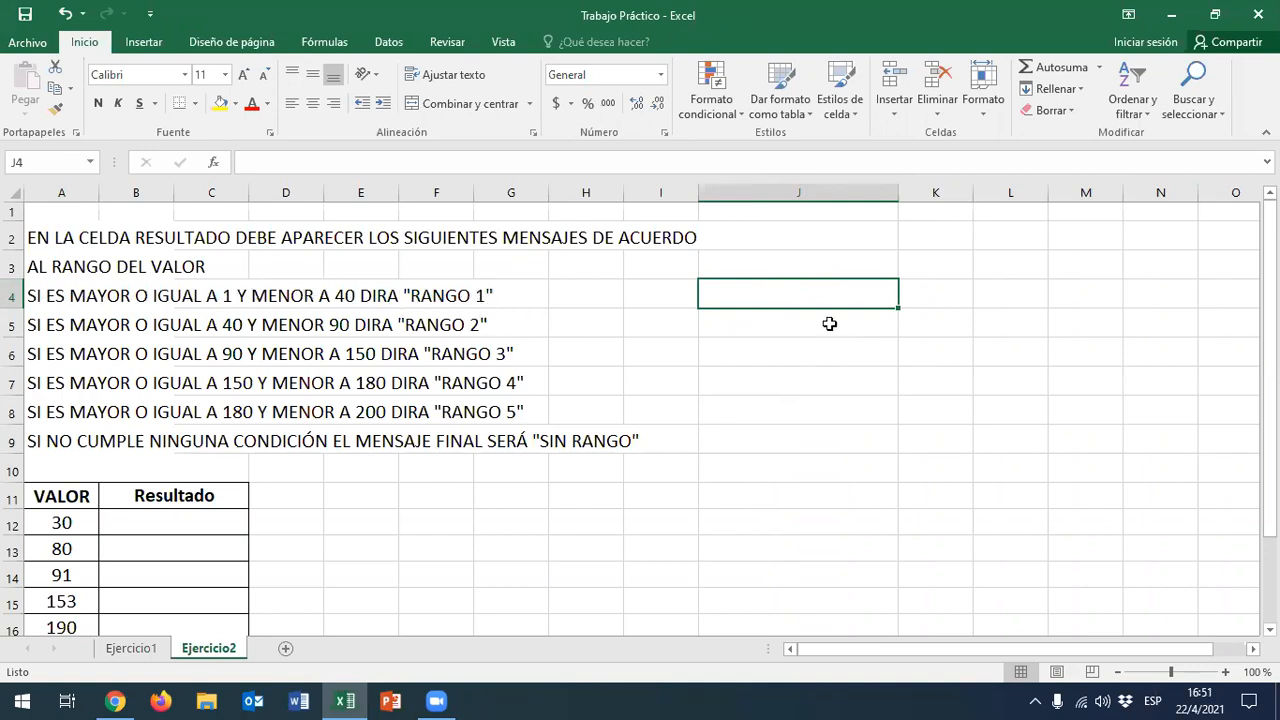
double_click(775, 293)
type("y")
key("BackSpace")
type("Y")
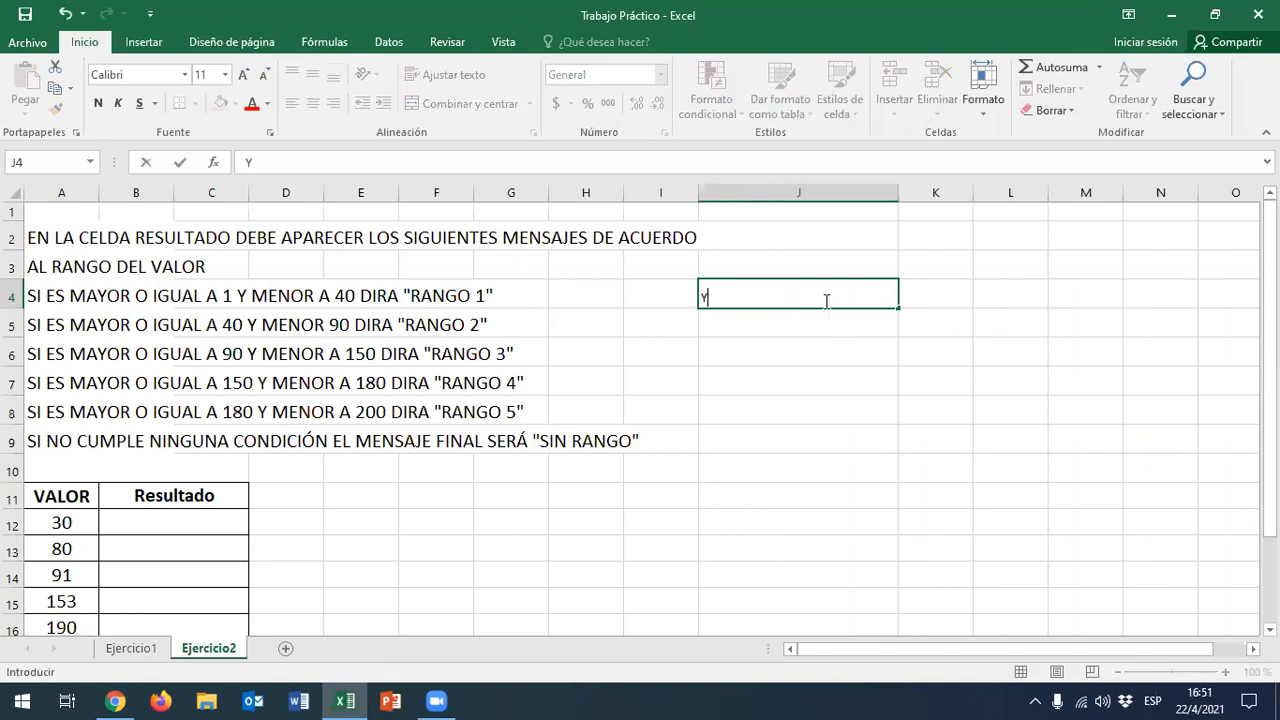
type("(")
left_click(67, 526)
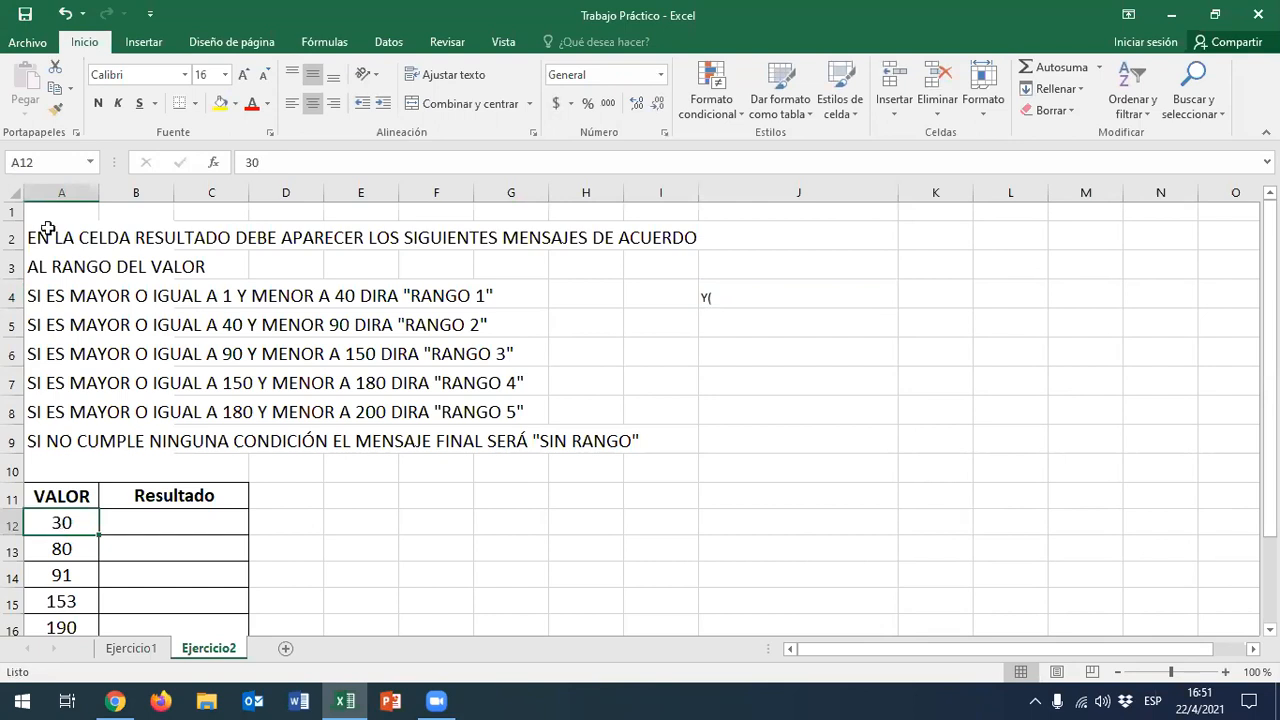
Complete the first range condition in J4 as Y(A12>=1;A12<40)
double_click(712, 300)
type("A12")
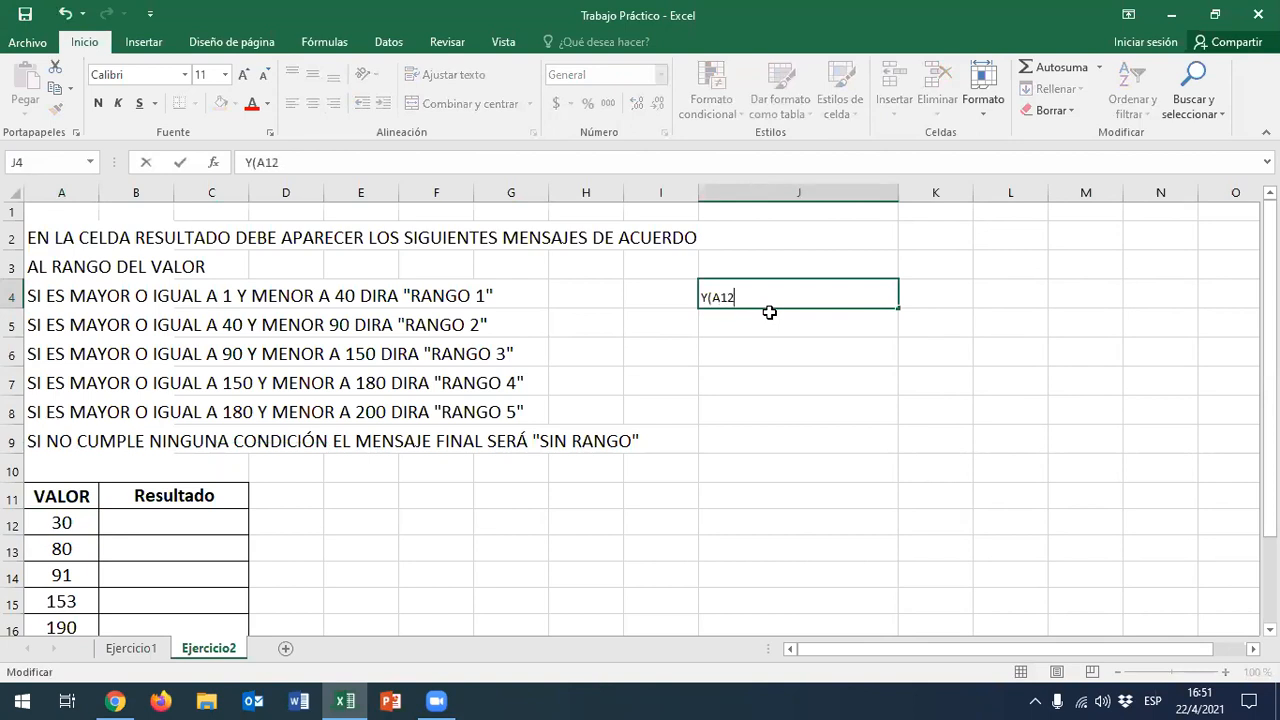
type(">")
type("a12")
key("BackSpace")
key("BackSpace")
key("BackSpace")
type("A12<")
type("40")
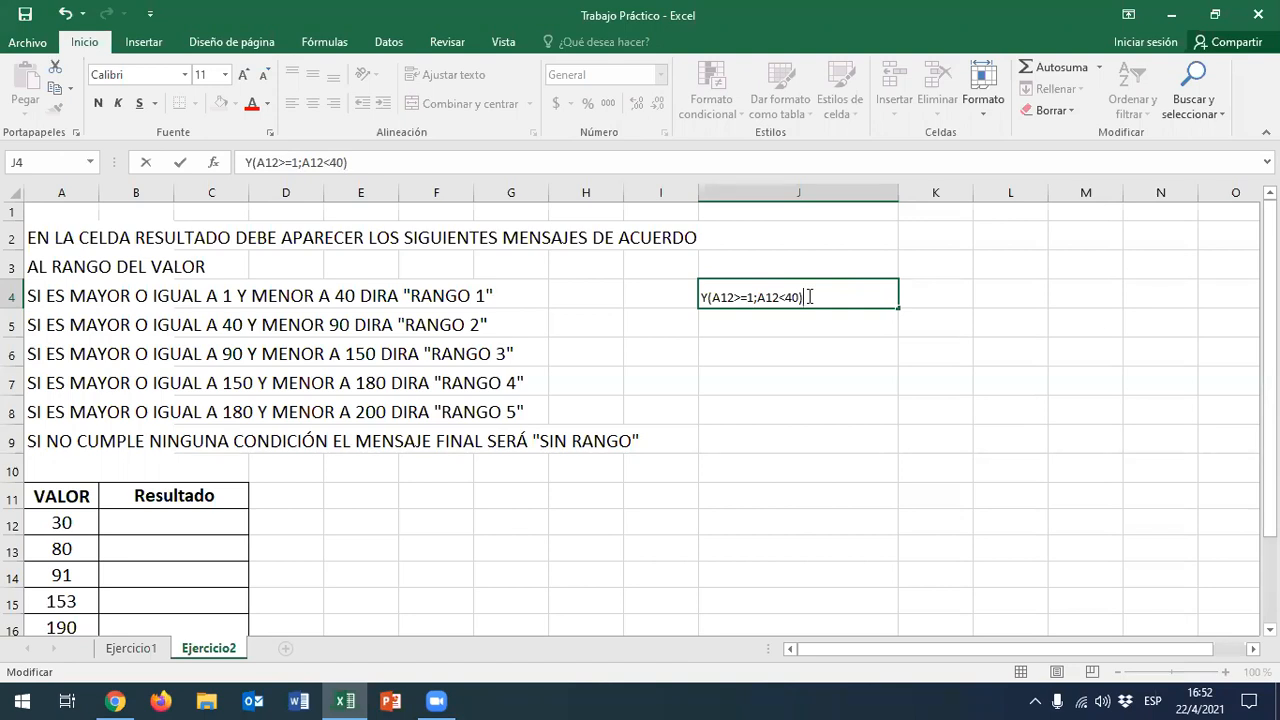
Append the true-value message to the J4 condition as ;"Rango 1" and commit the cell
type(";")
type("\"Rango ")
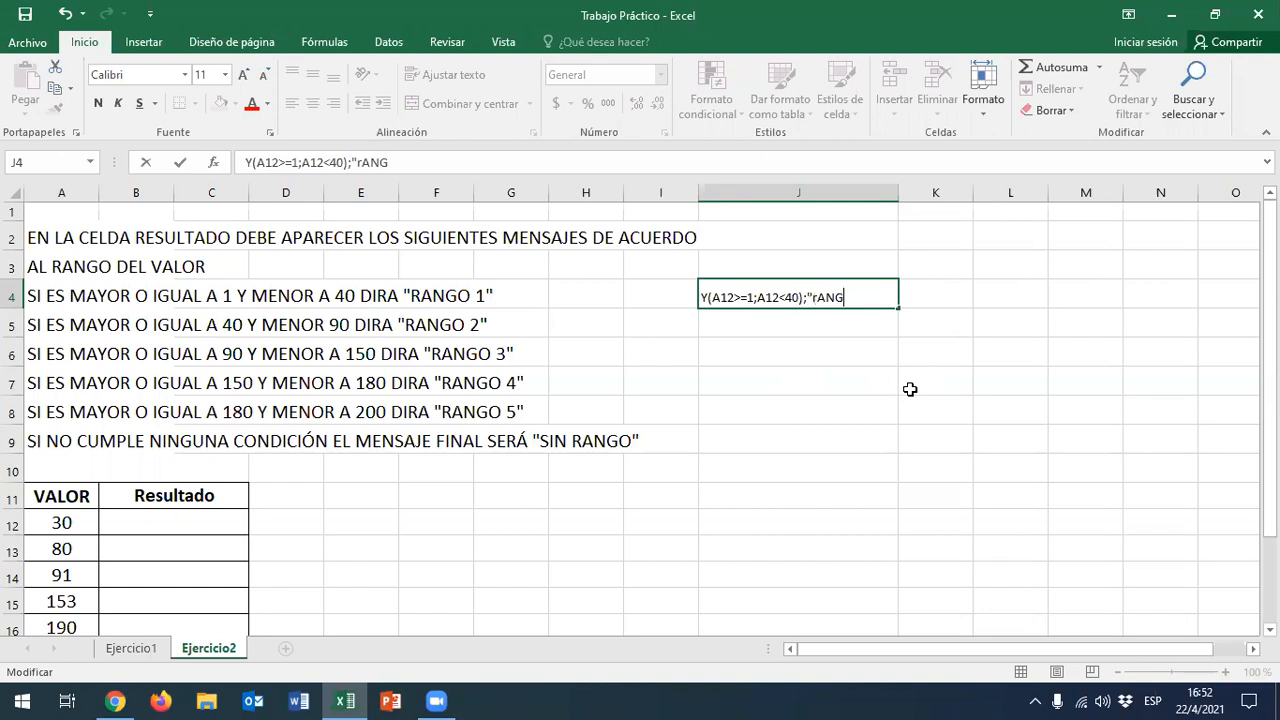
type("1")
key("Return")
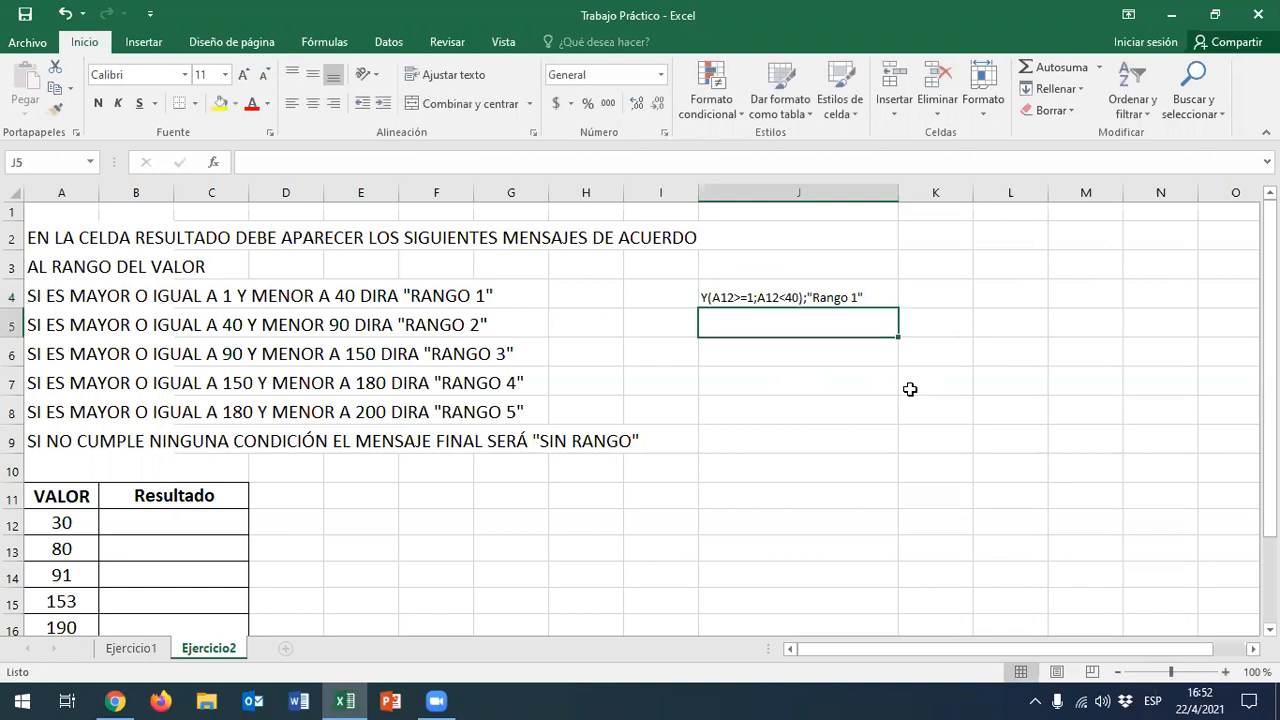
Enlarge the font of J4:J9 to 16 and widen column J to fit the condition text
left_click_drag(851, 293, 860, 440)
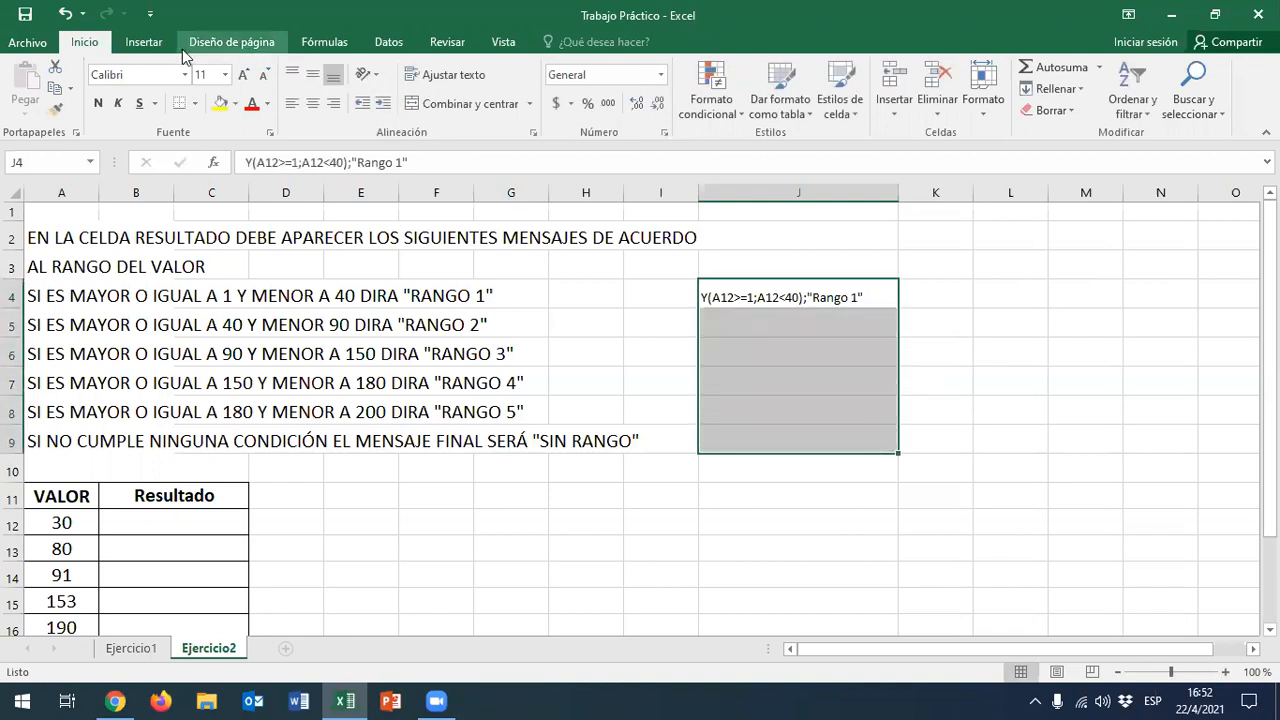
left_click(245, 76)
left_click(245, 76)
left_click(245, 76)
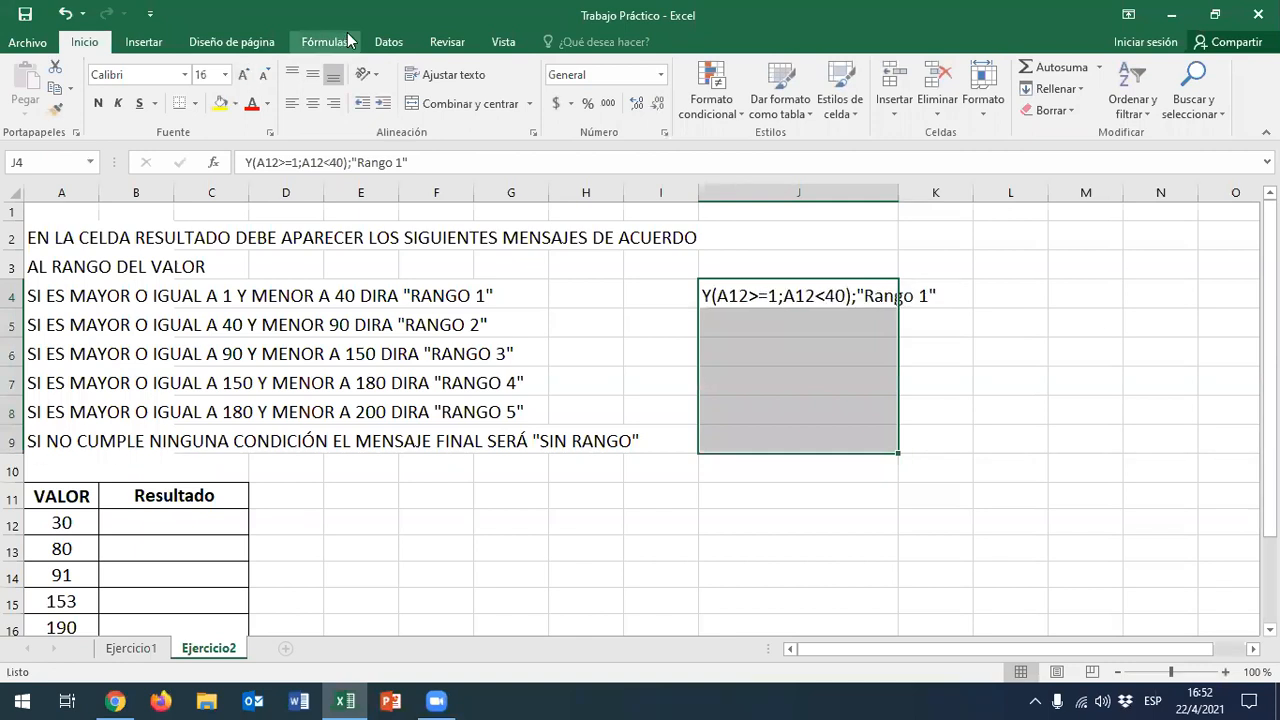
left_click(1092, 388)
left_click(840, 300)
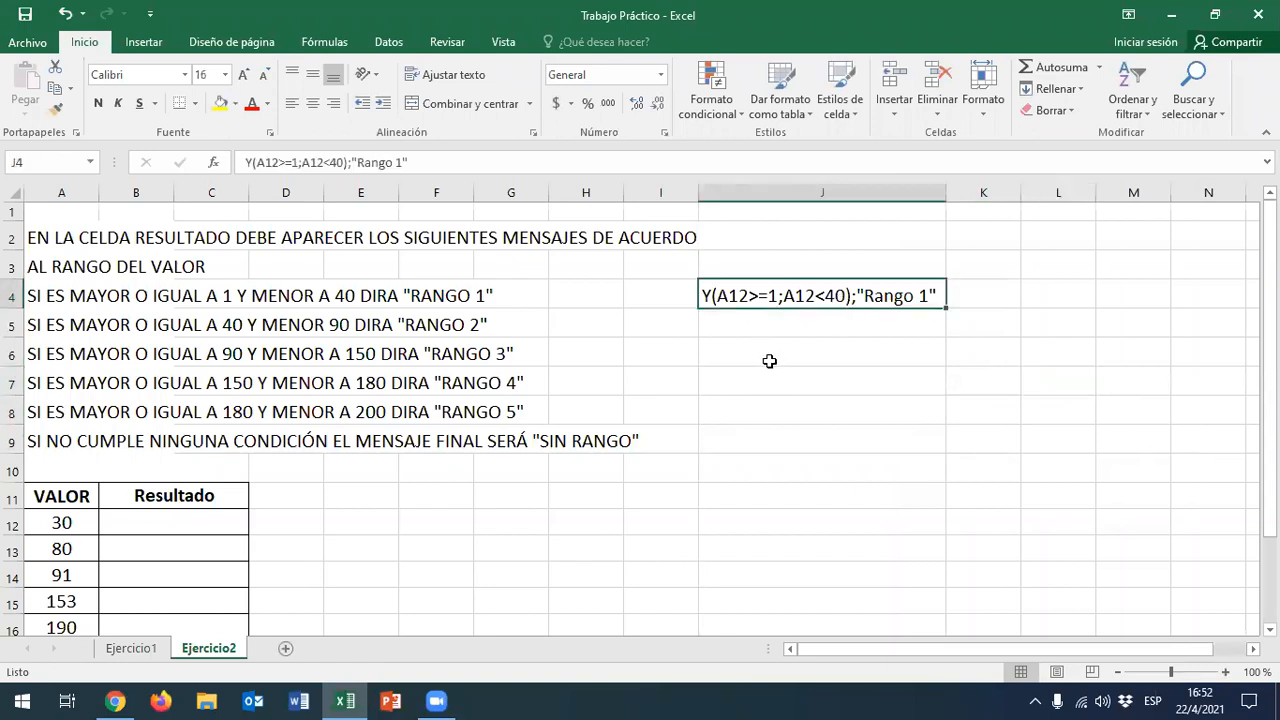
Compare the first range rule in A4 with the condition text written in J4
left_click(190, 293)
left_click(46, 296)
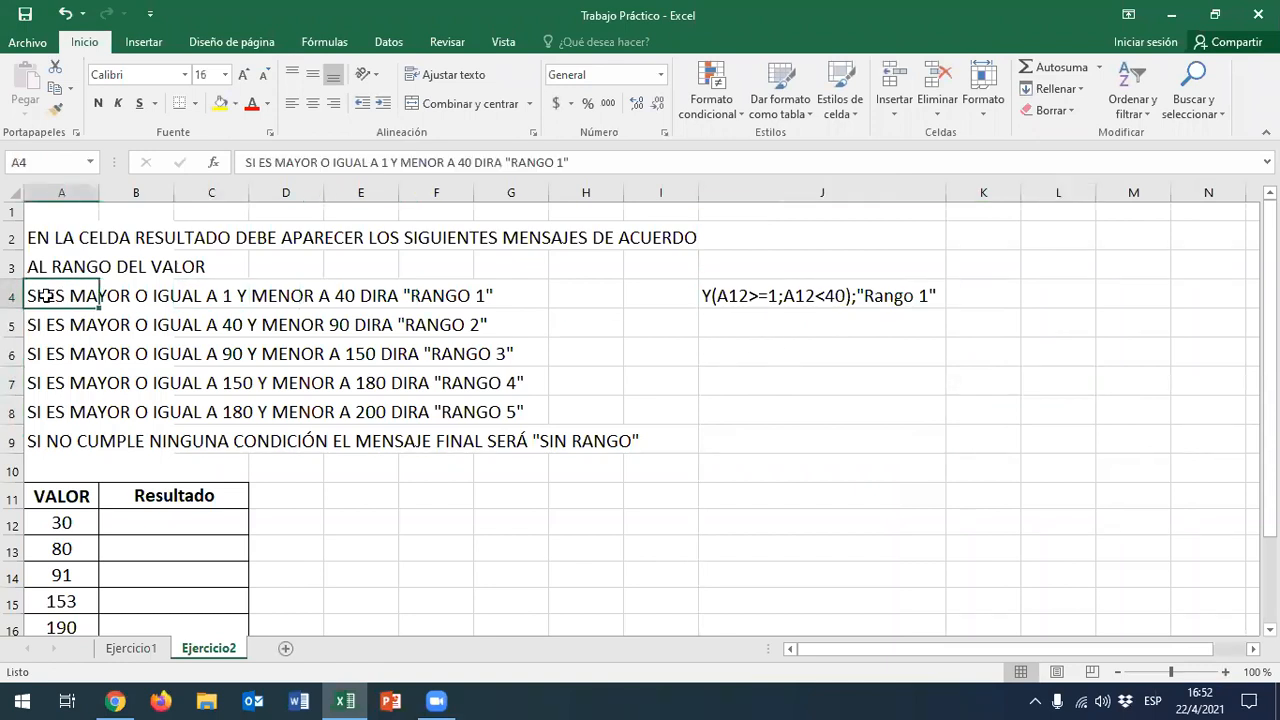
left_click(748, 293)
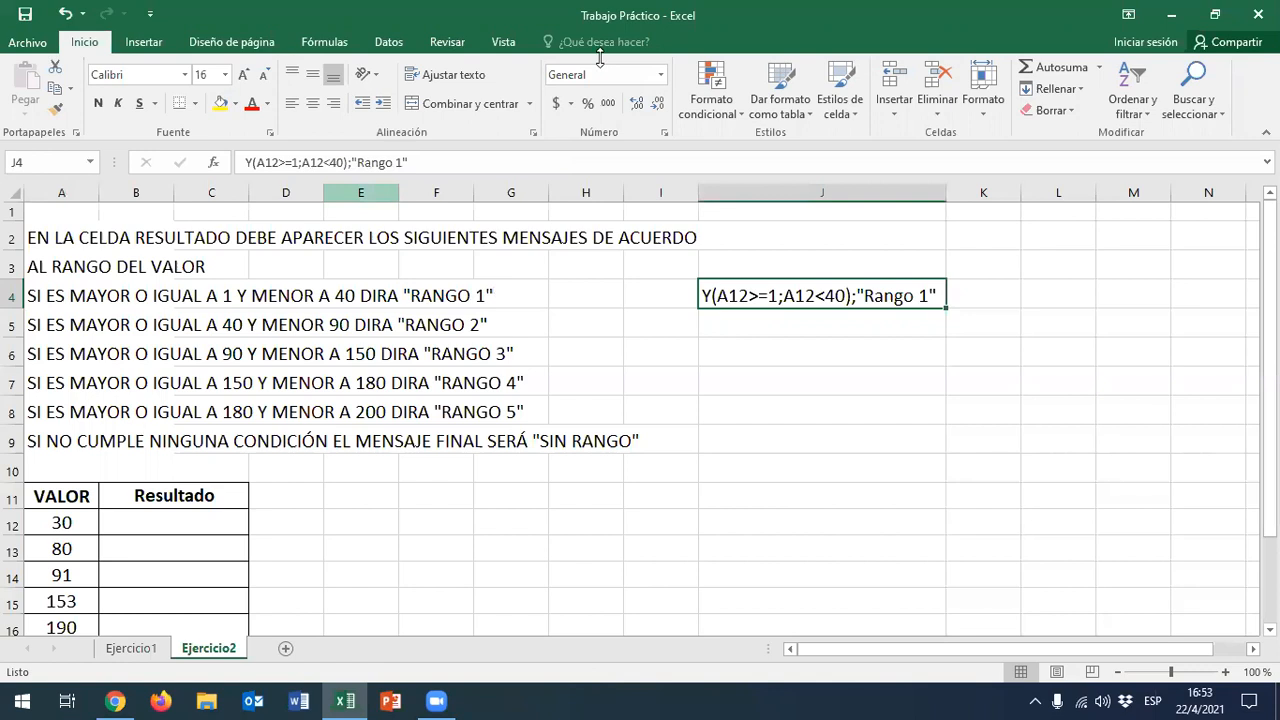
Reuse the J4 condition text in B12 to enter the formula =SI(Y(A12>=1;A12<40);"Rango 1";"")
left_click(247, 162)
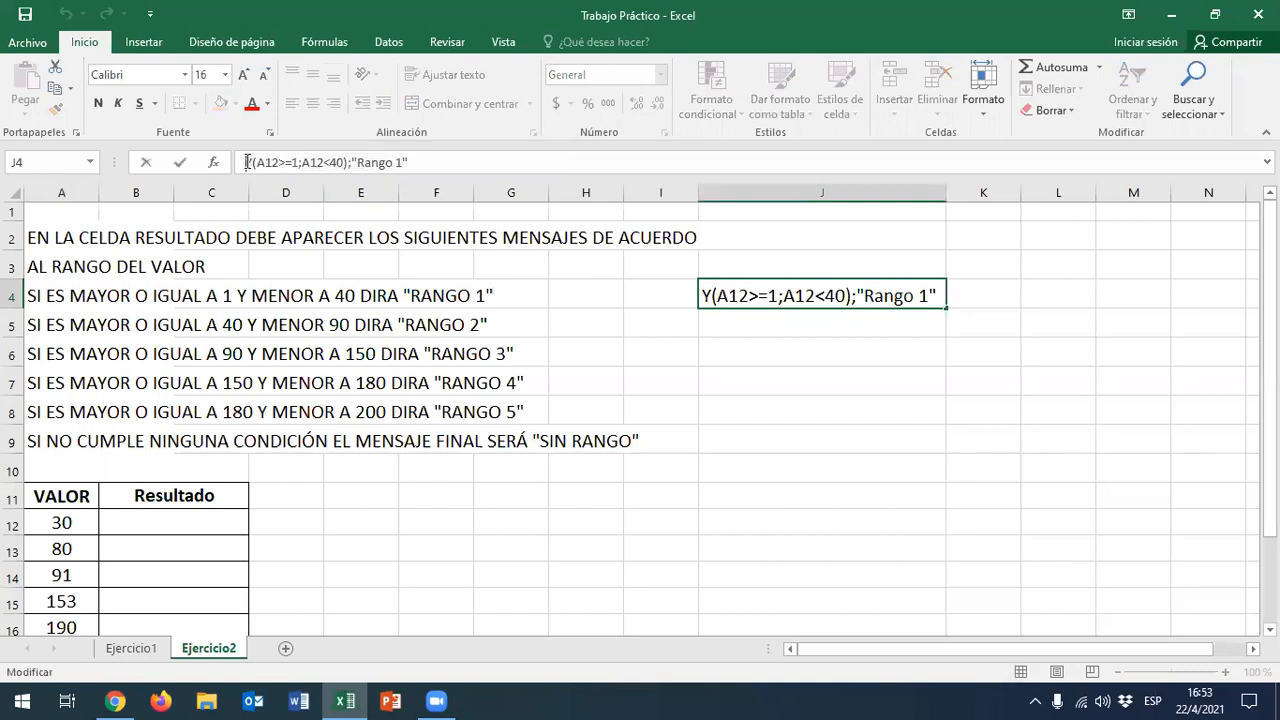
left_click(179, 162)
left_click(160, 524)
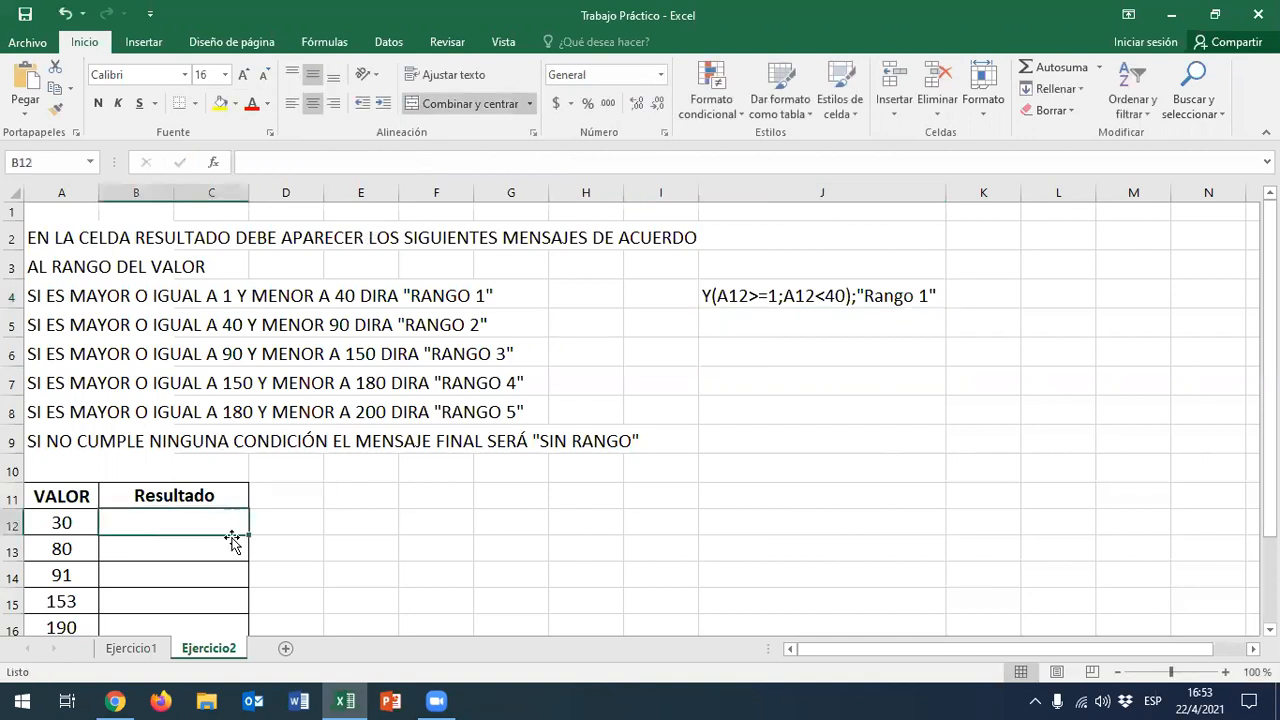
double_click(162, 521)
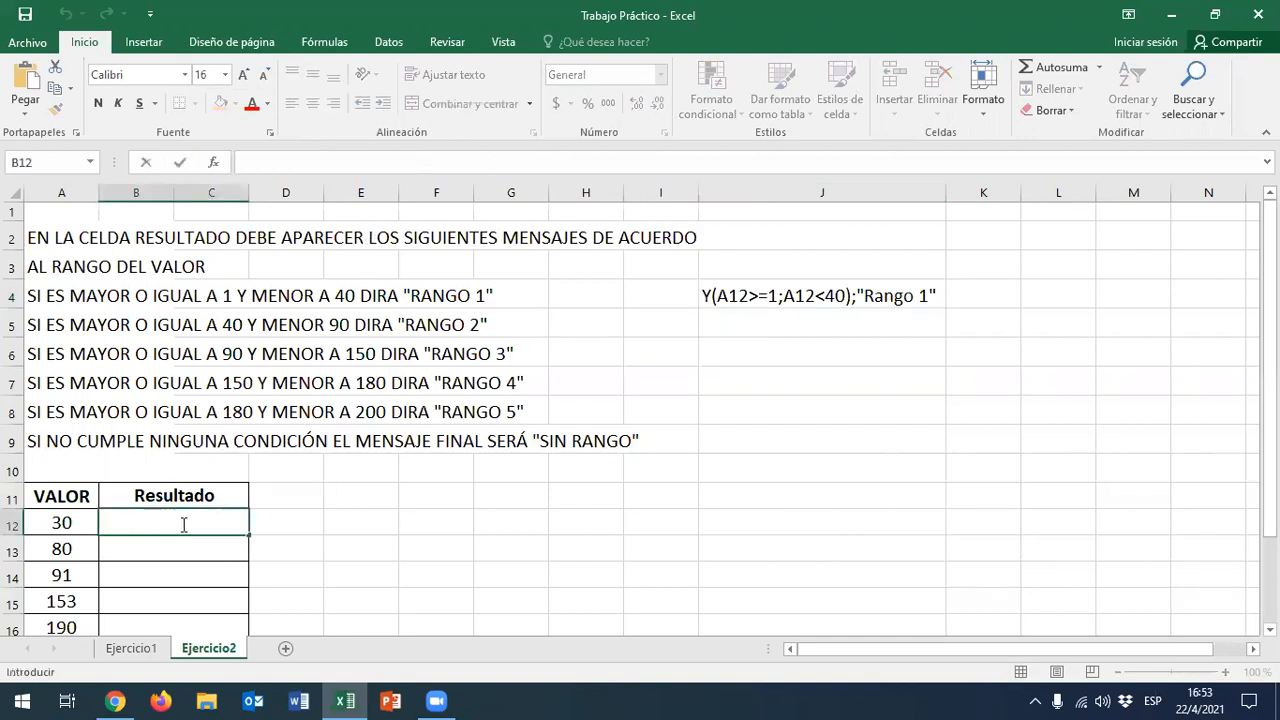
type("=")
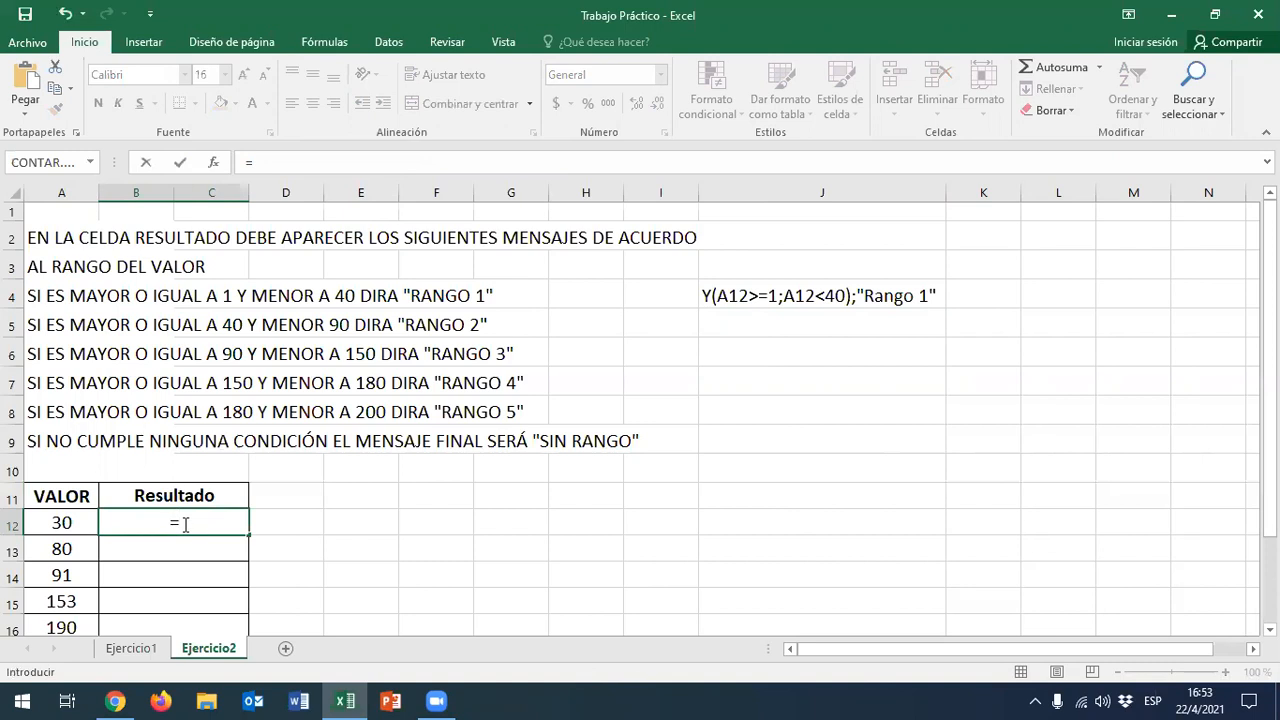
type("si")
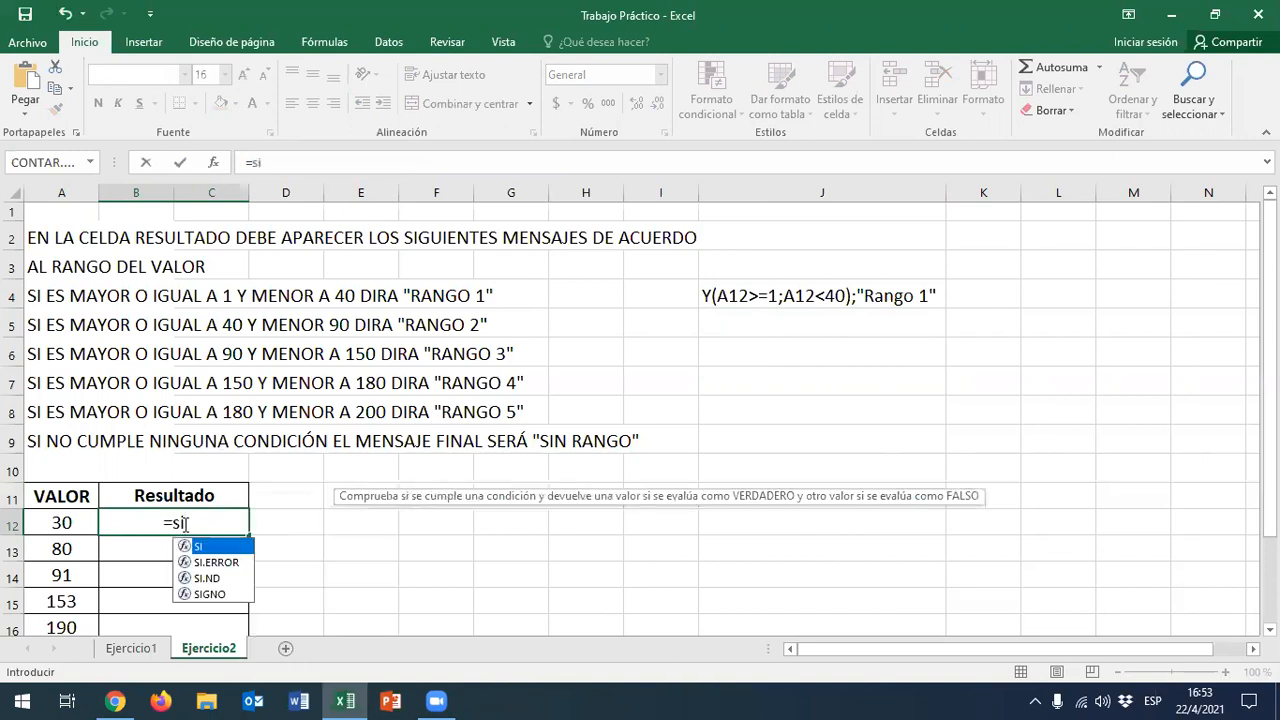
type("(")
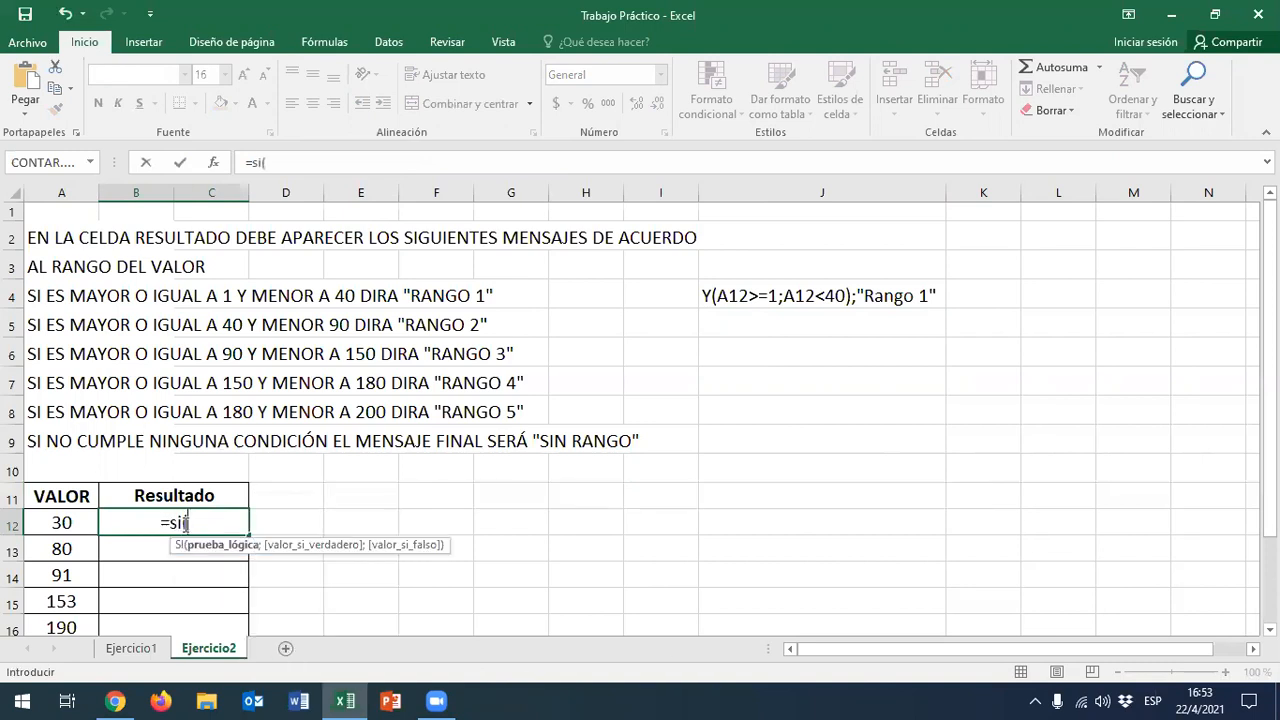
type("Y(A12>=1;A12<40);\"Rango 1\"")
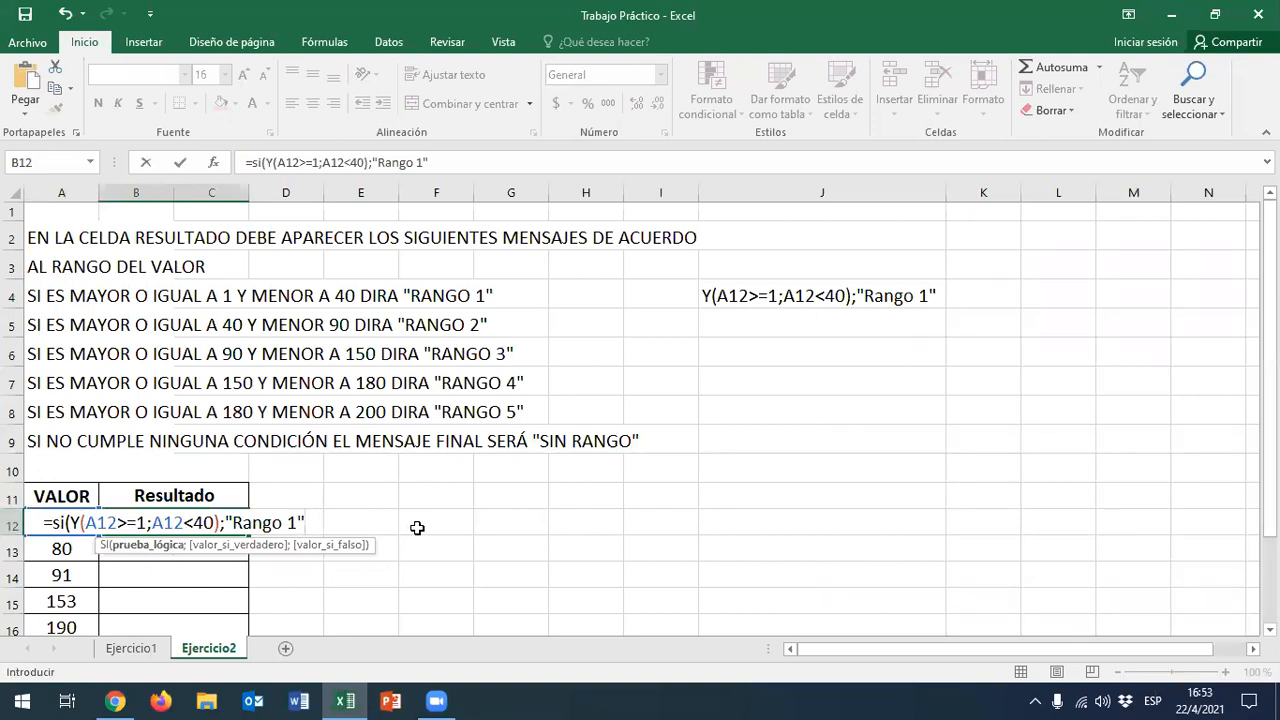
type(";")
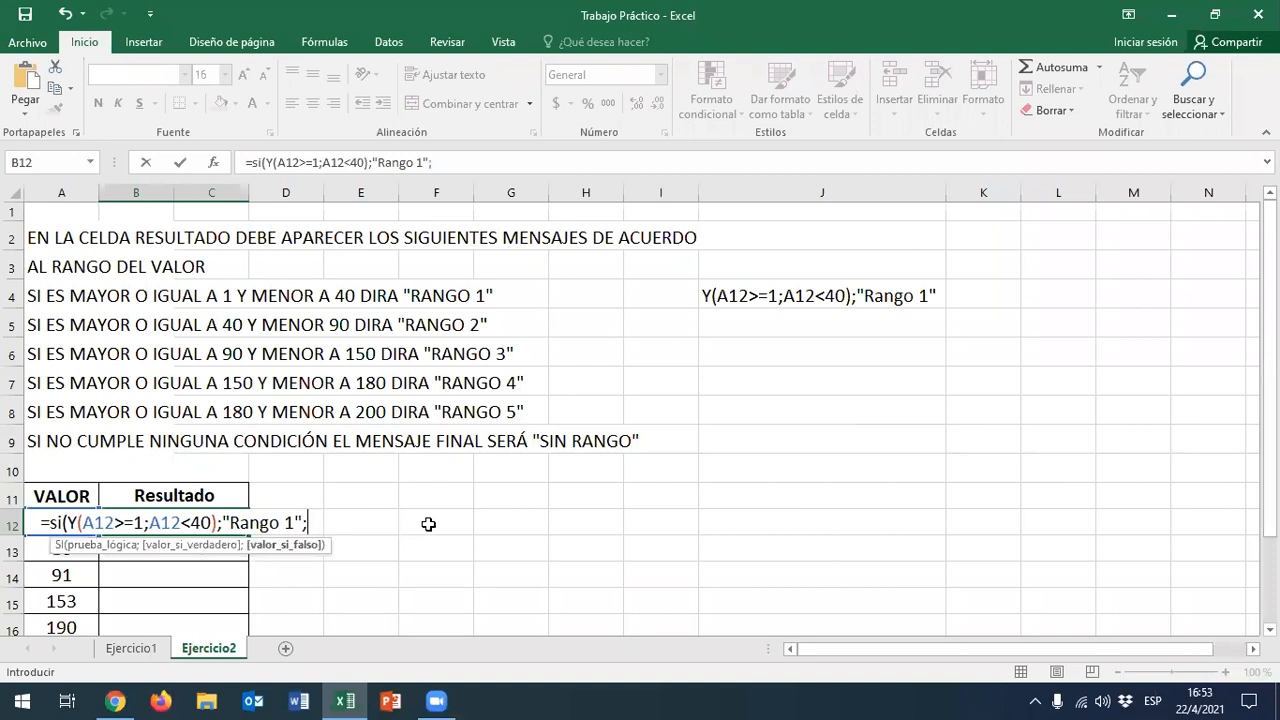
type("\"\"")
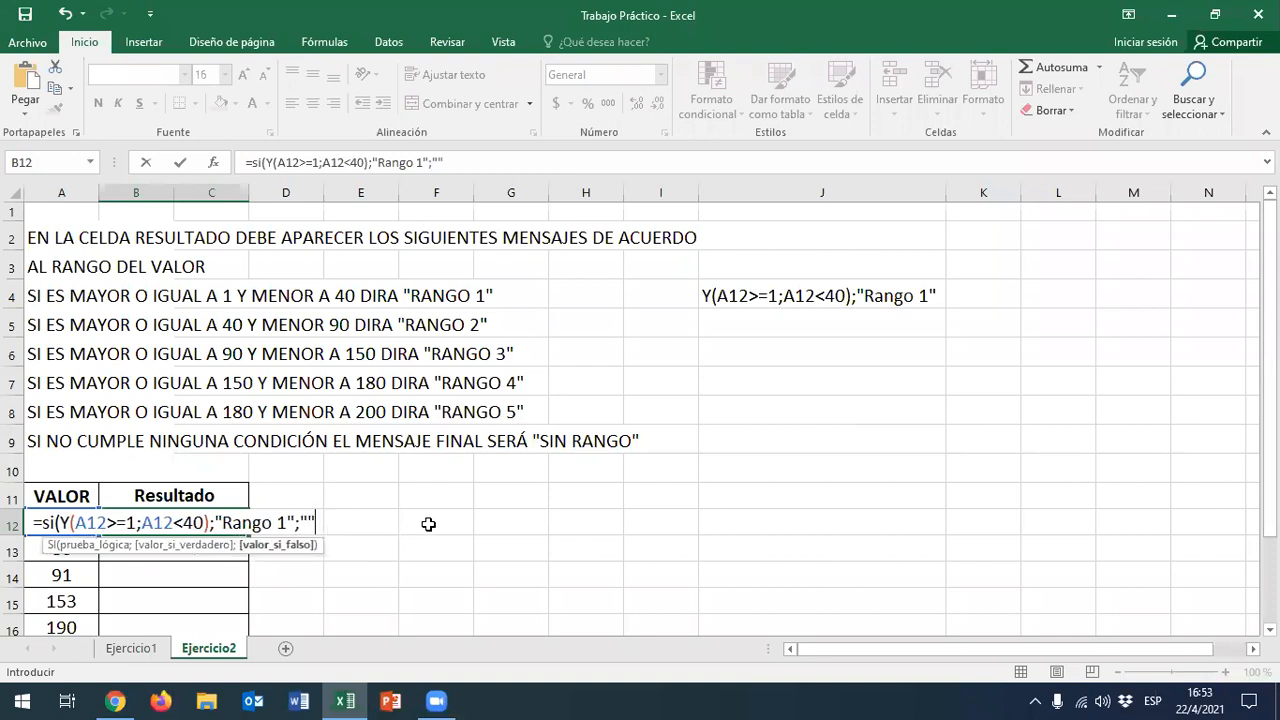
type(")")
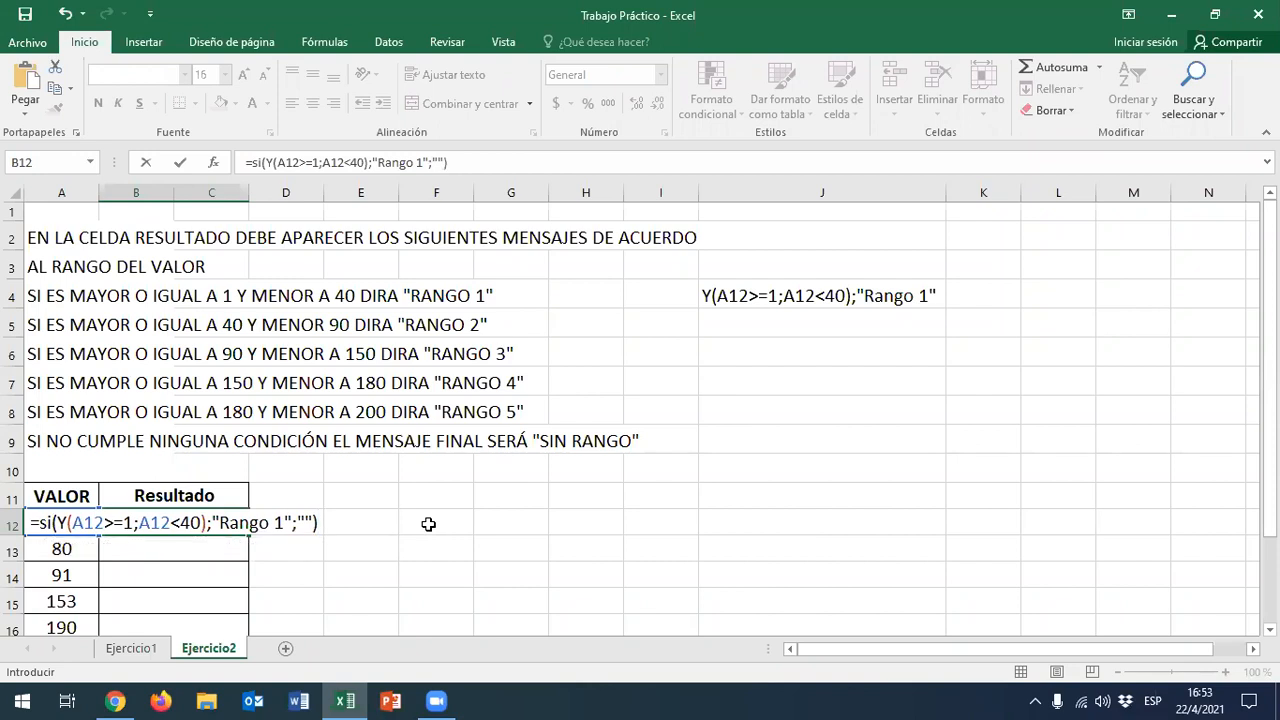
key("Return")
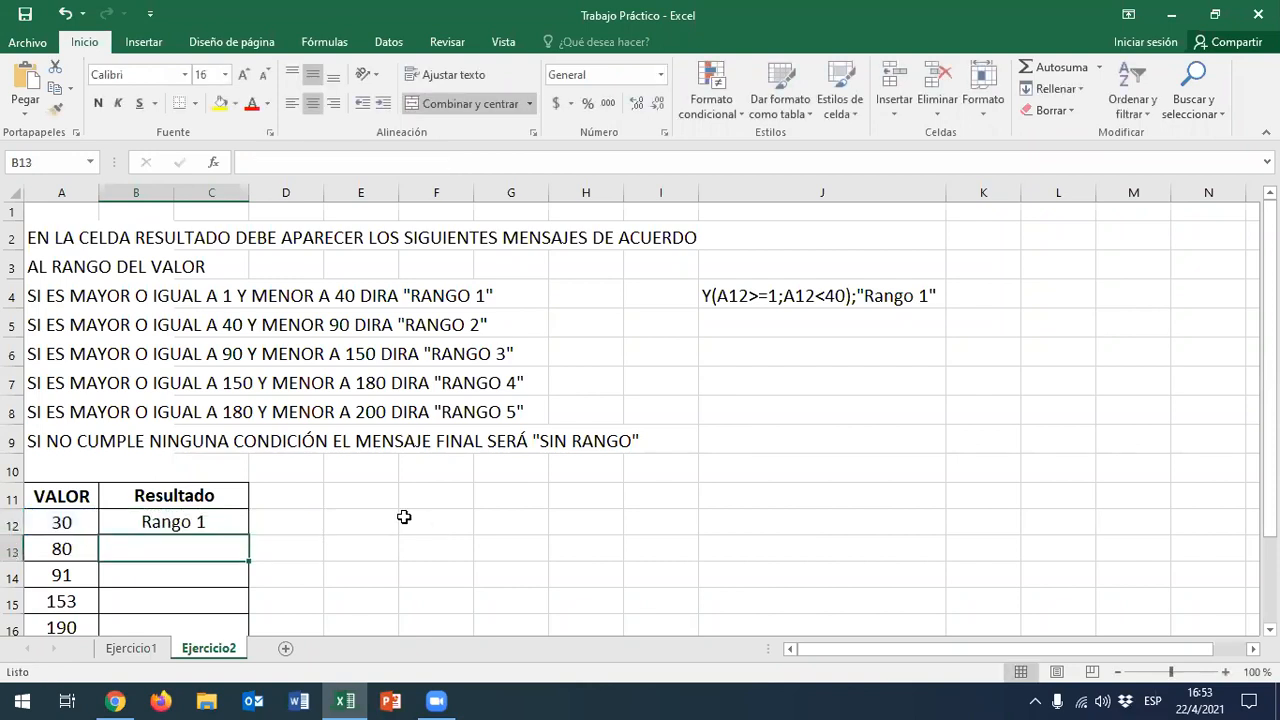
Fill the B12 formula down through B17 and check the Resultado cells against their values and the range rules
scroll(148, 472, "down", 1)
left_click(170, 447)
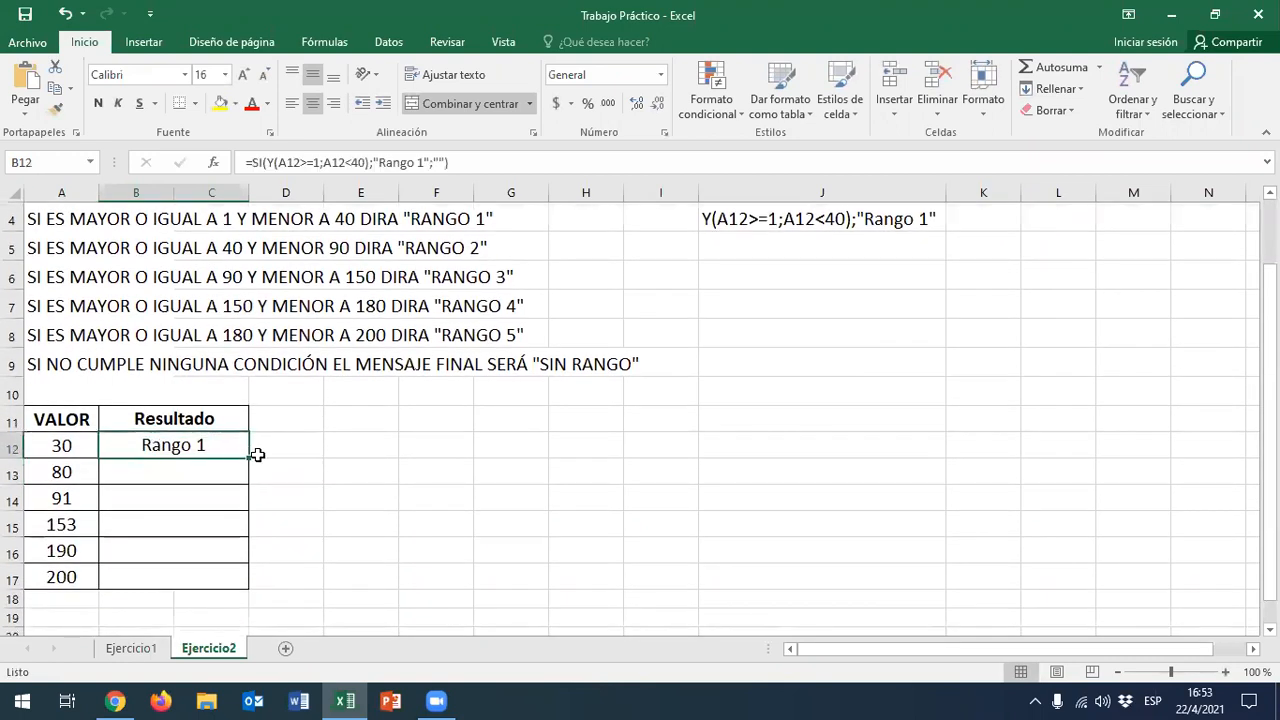
left_click_drag(250, 457, 247, 589)
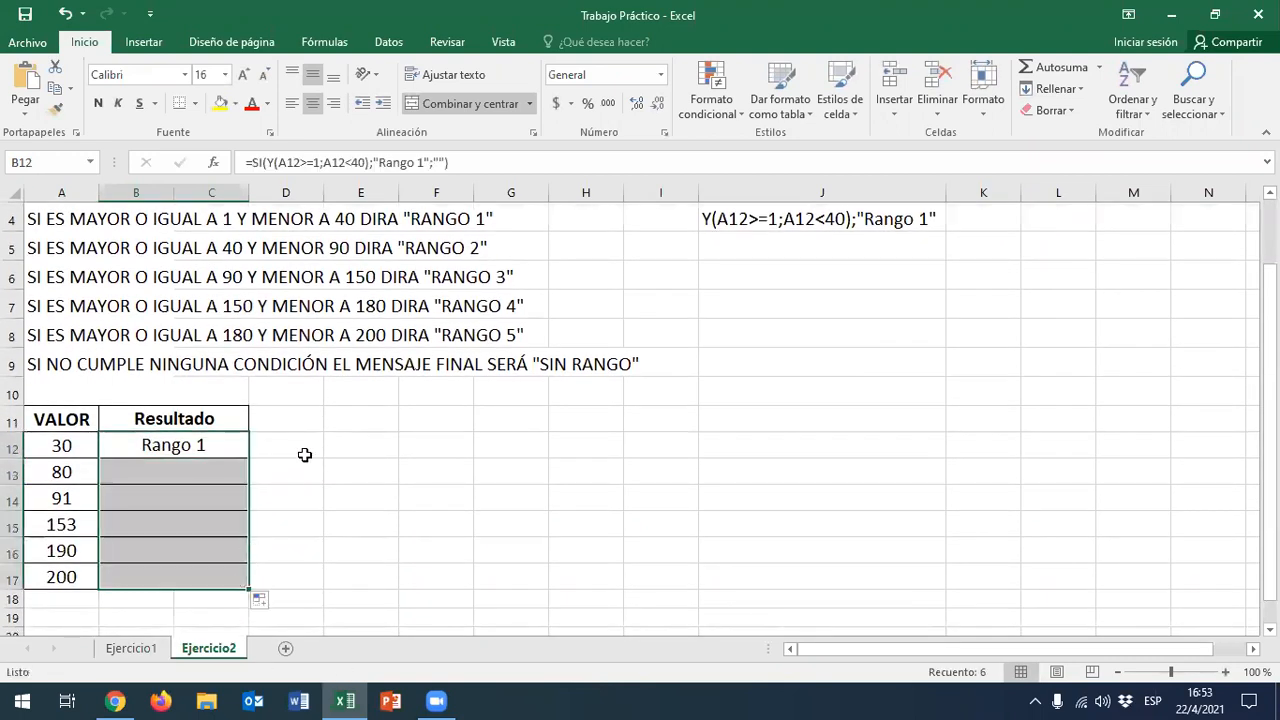
left_click(304, 452)
left_click(200, 478)
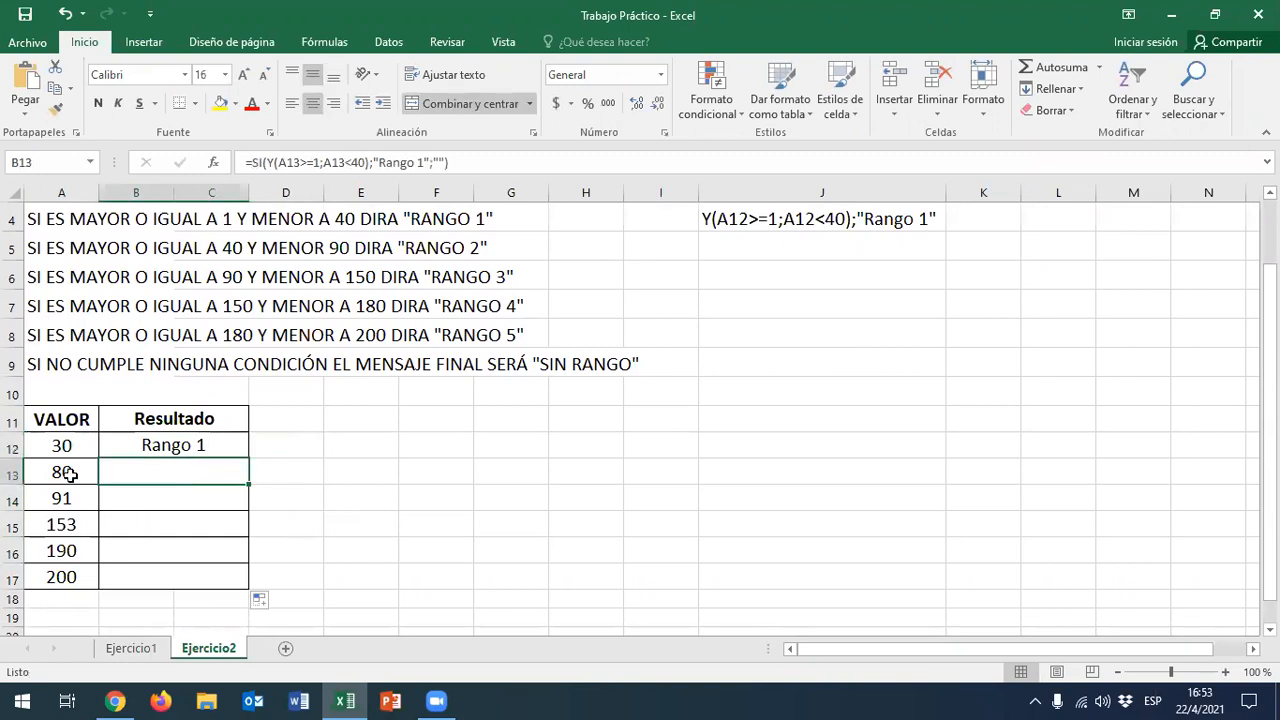
scroll(634, 329, "up", 1)
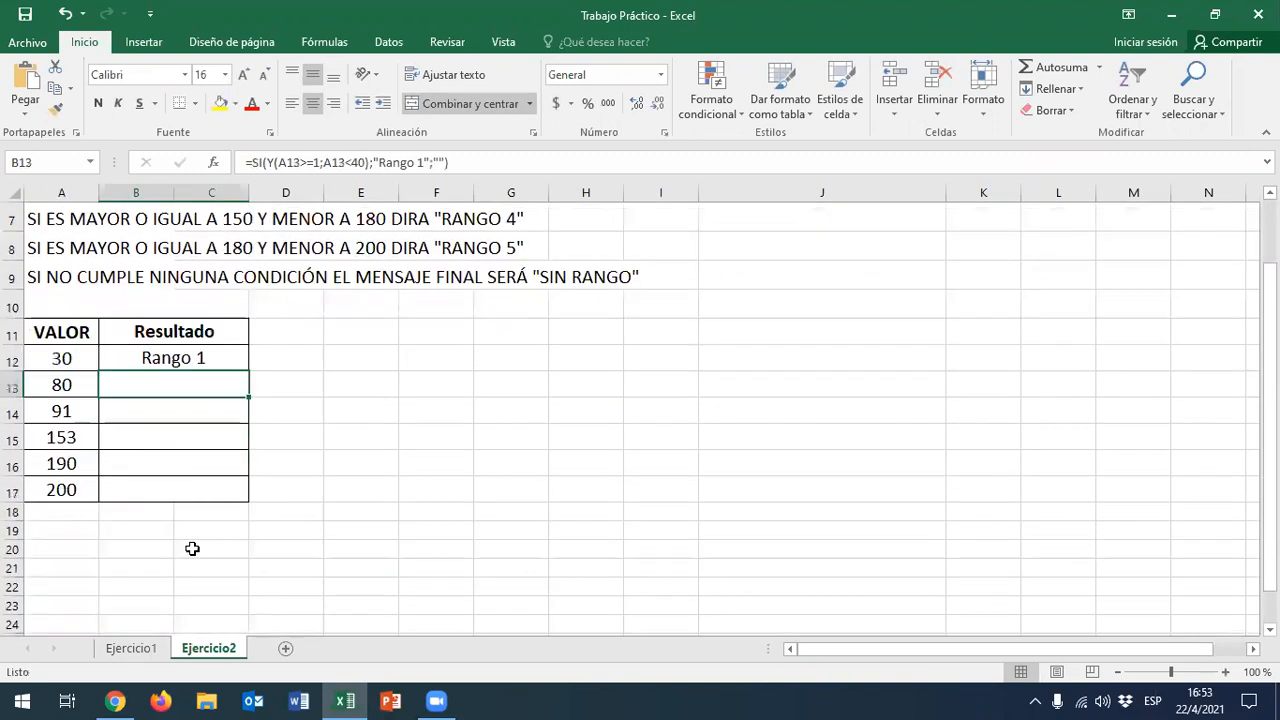
scroll(191, 549, "down", 2)
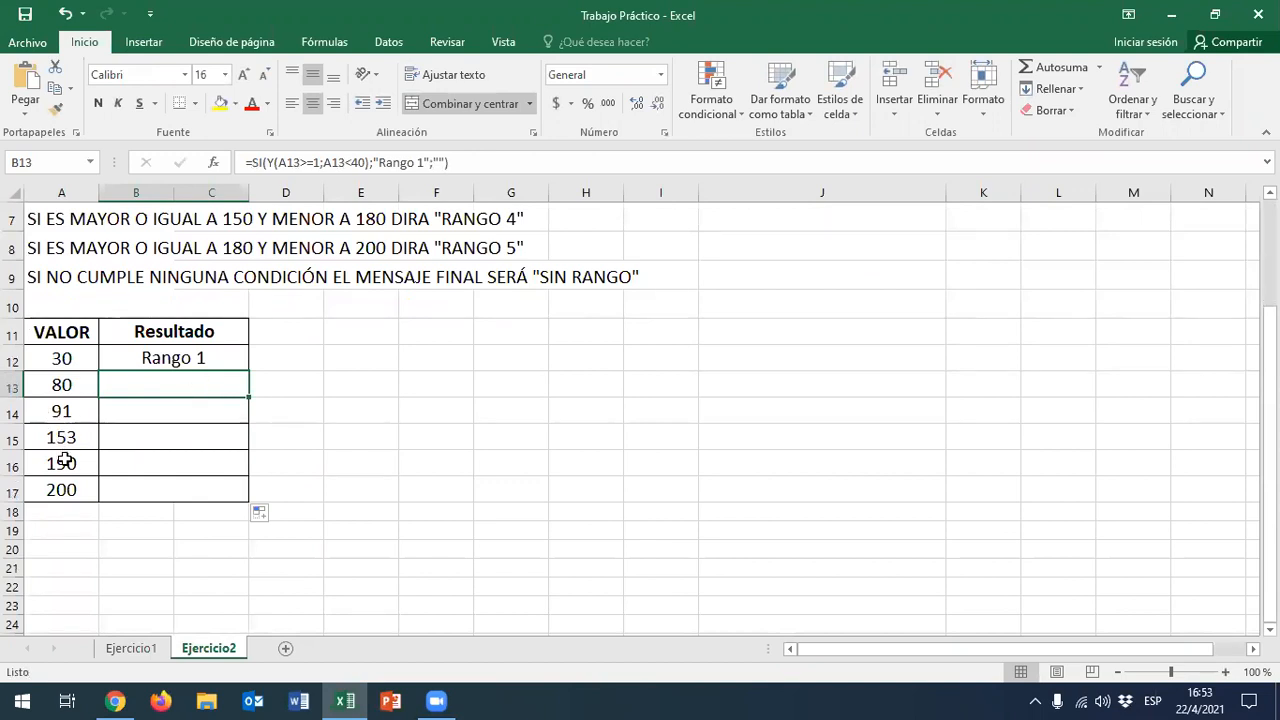
left_click_drag(149, 378, 151, 490)
scroll(261, 460, "up", 1)
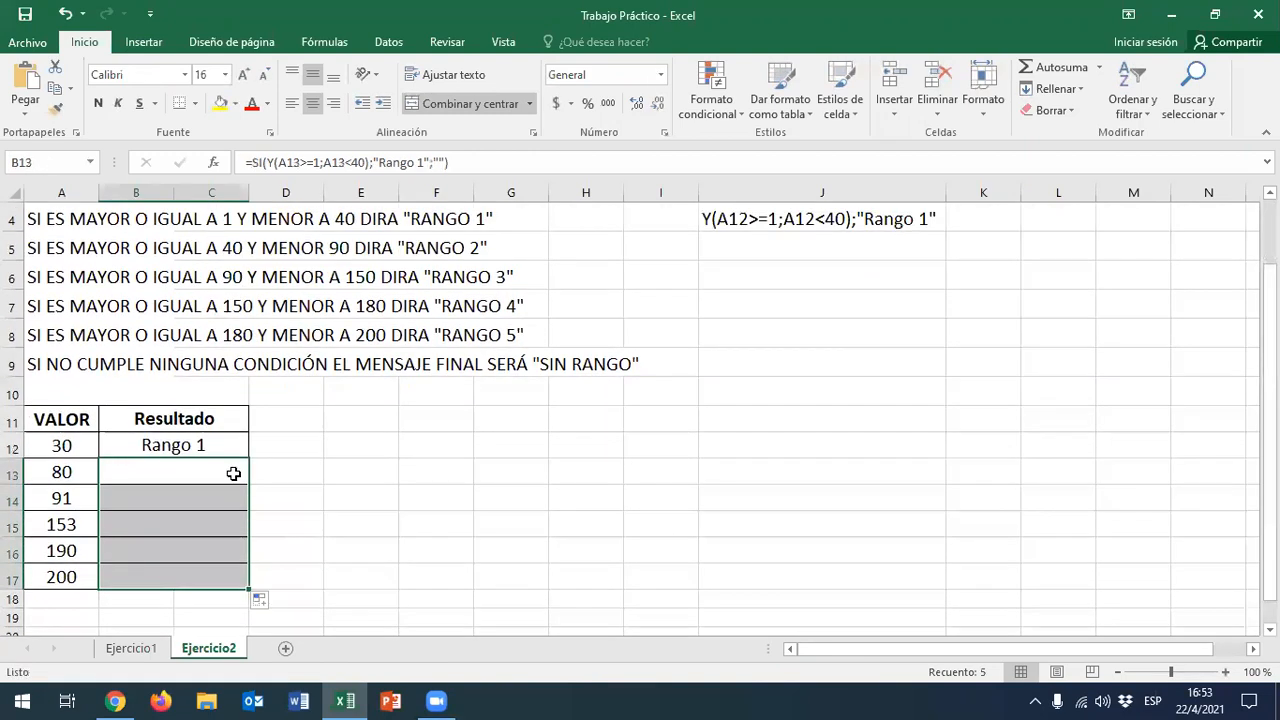
scroll(234, 466, "up", 1)
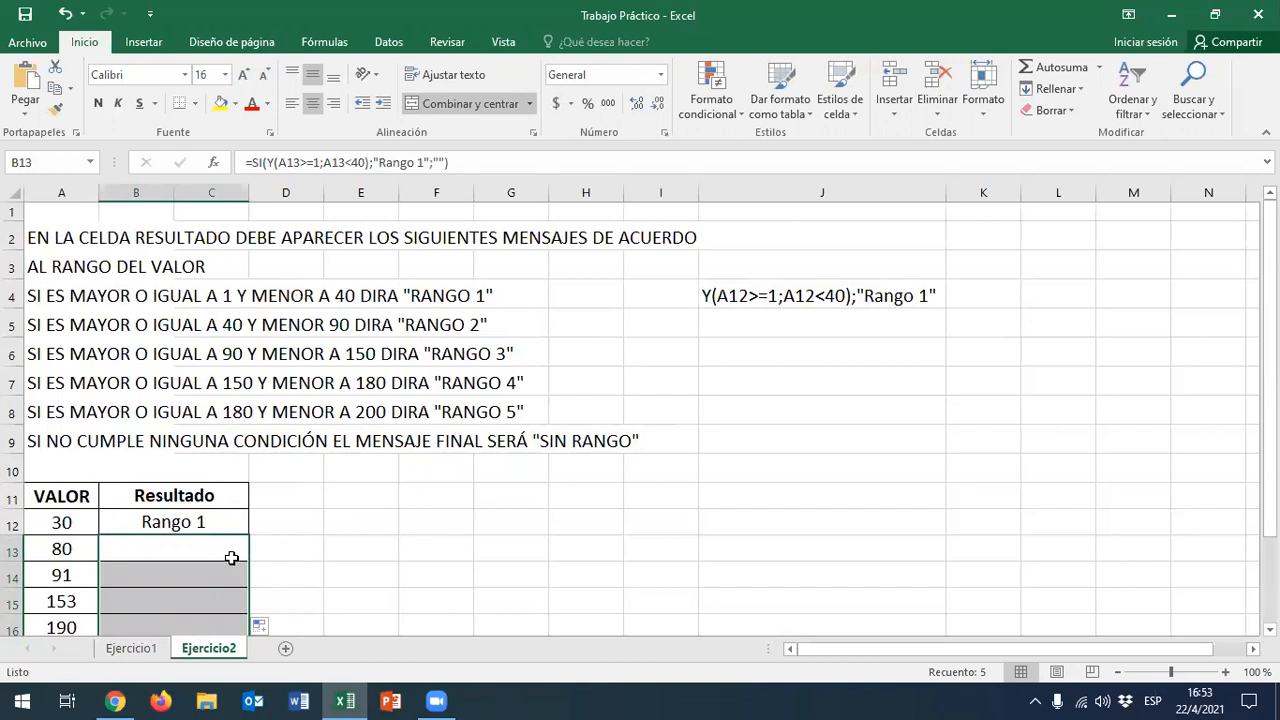
Clear the trial formulas from the Resultado cells B12:B17 and return to J5 below the first condition
left_click(193, 522)
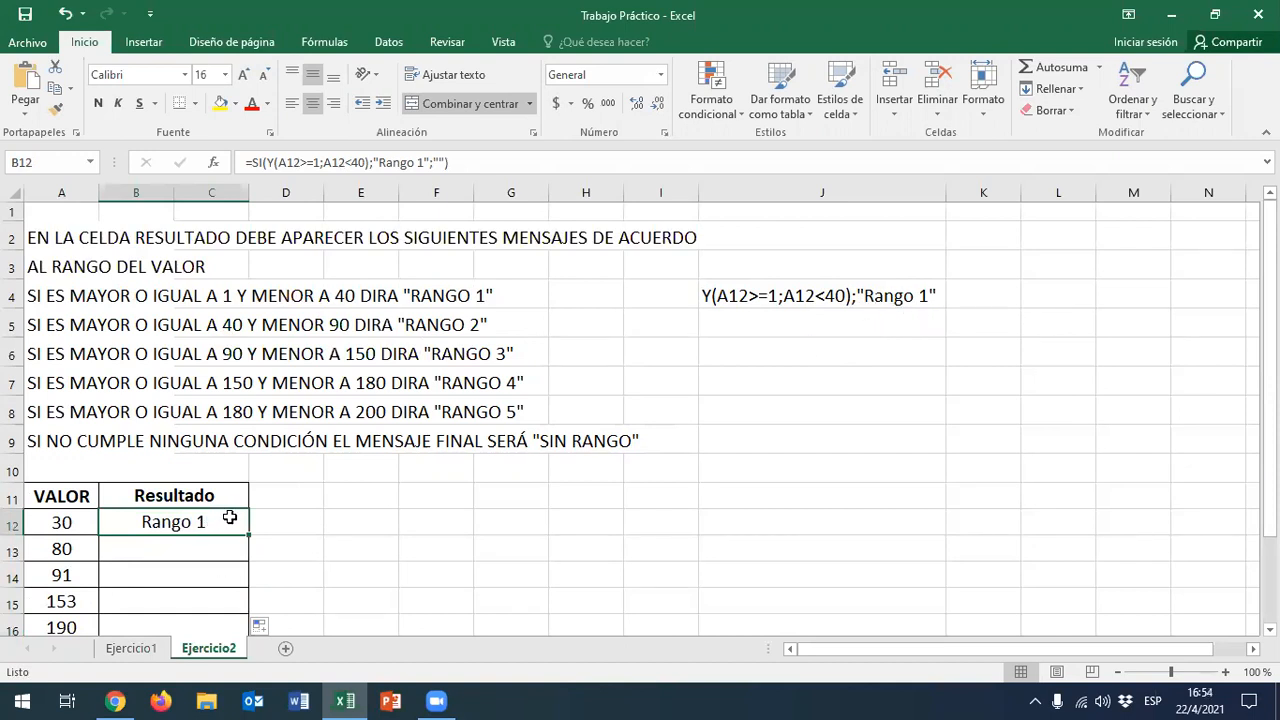
key("Delete")
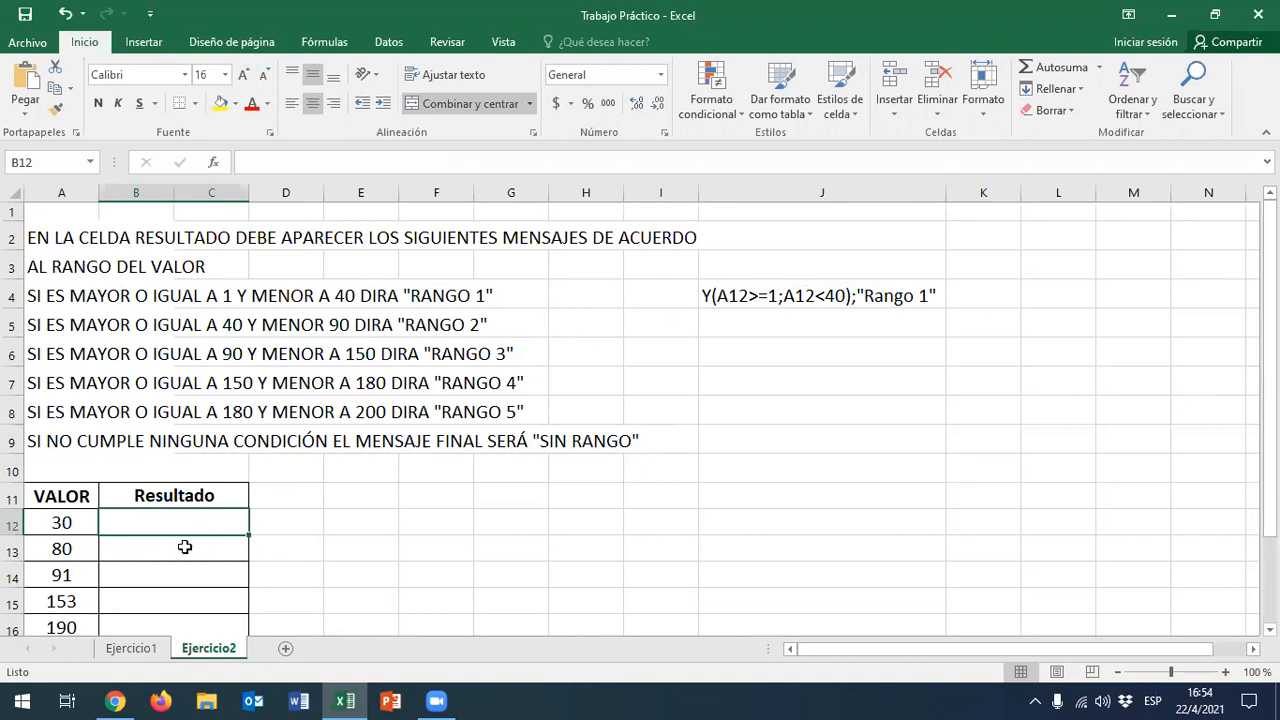
scroll(185, 547, "down", 1)
left_click_drag(211, 440, 213, 573)
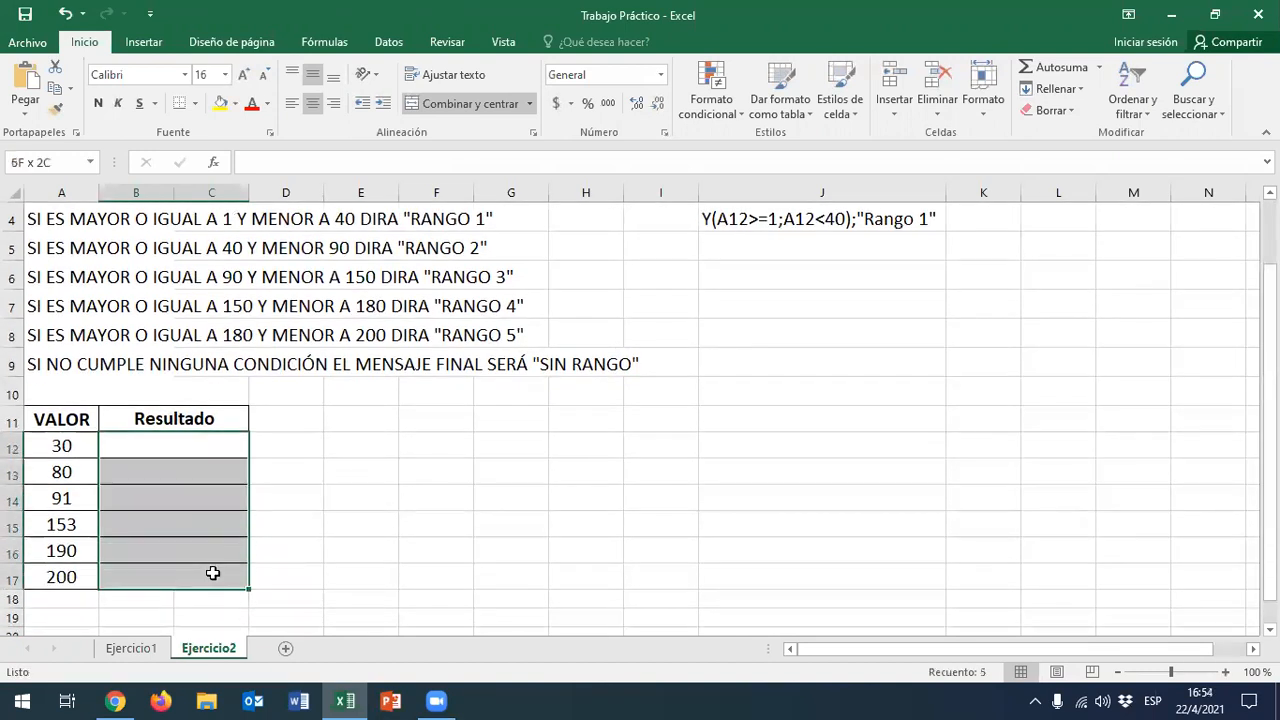
left_click(726, 238)
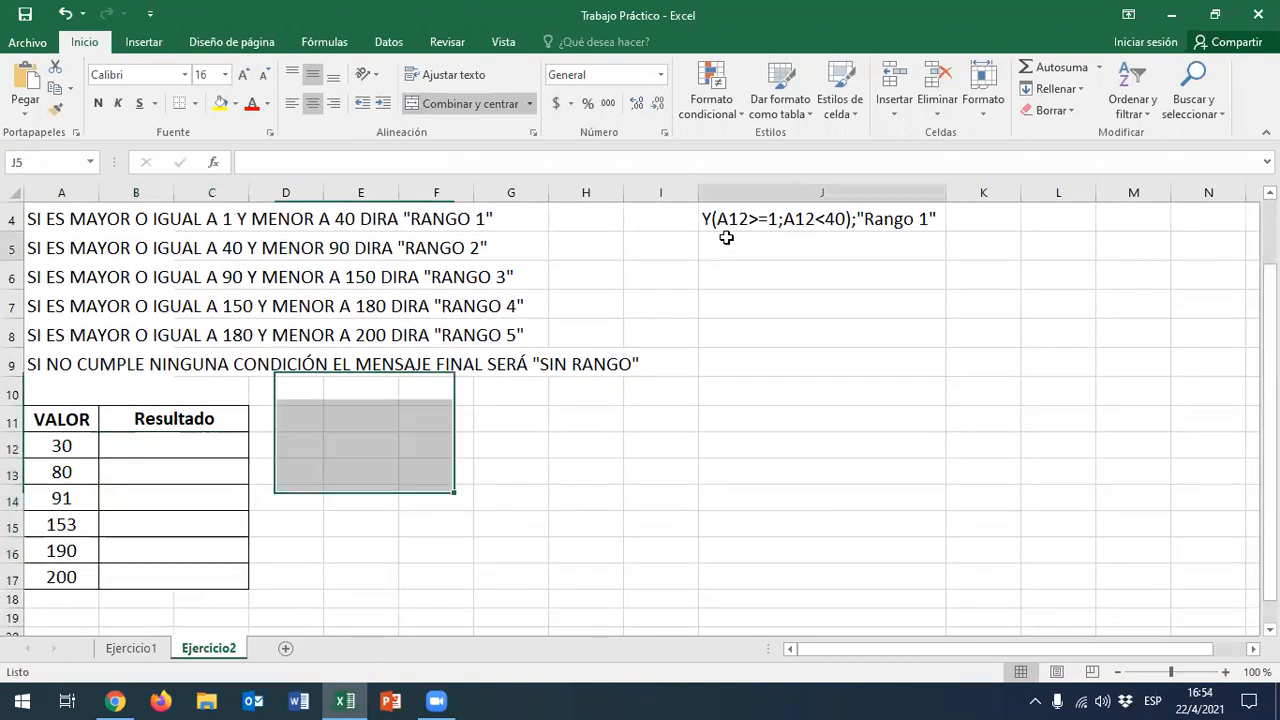
Copy the J4 condition text into J5, beside the second range rule
scroll(740, 355, "up", 1)
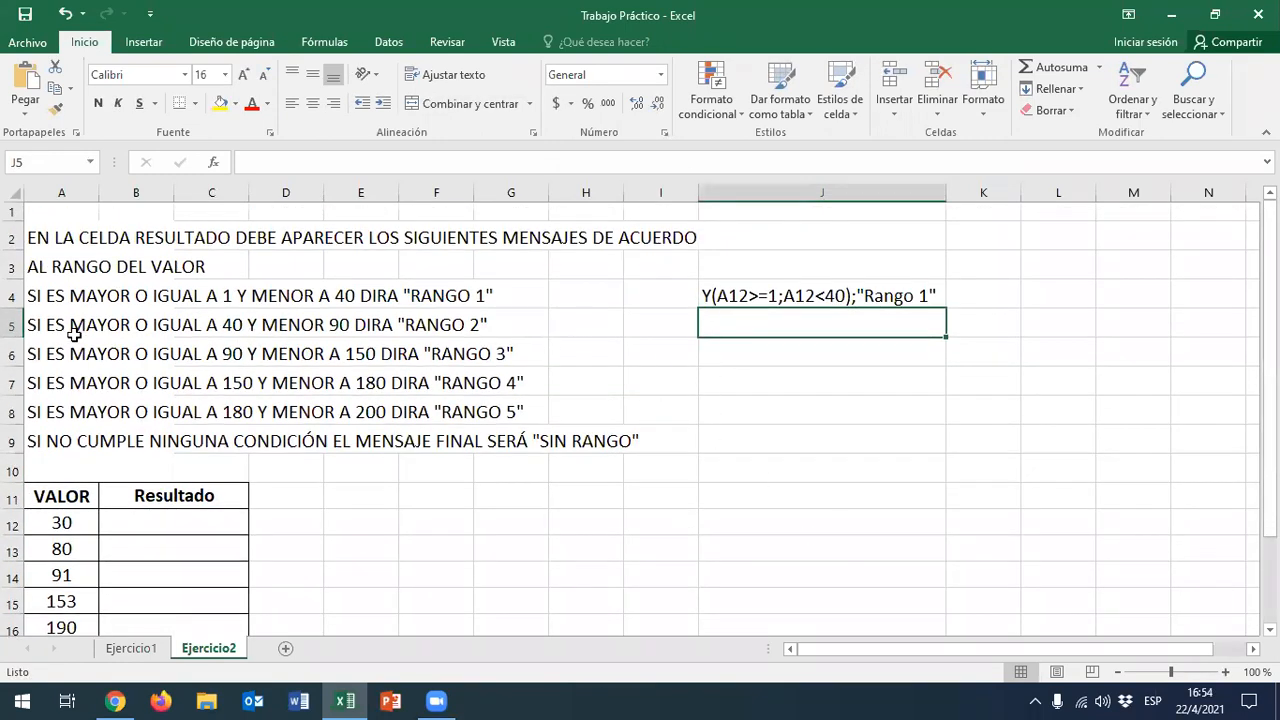
left_click(860, 293)
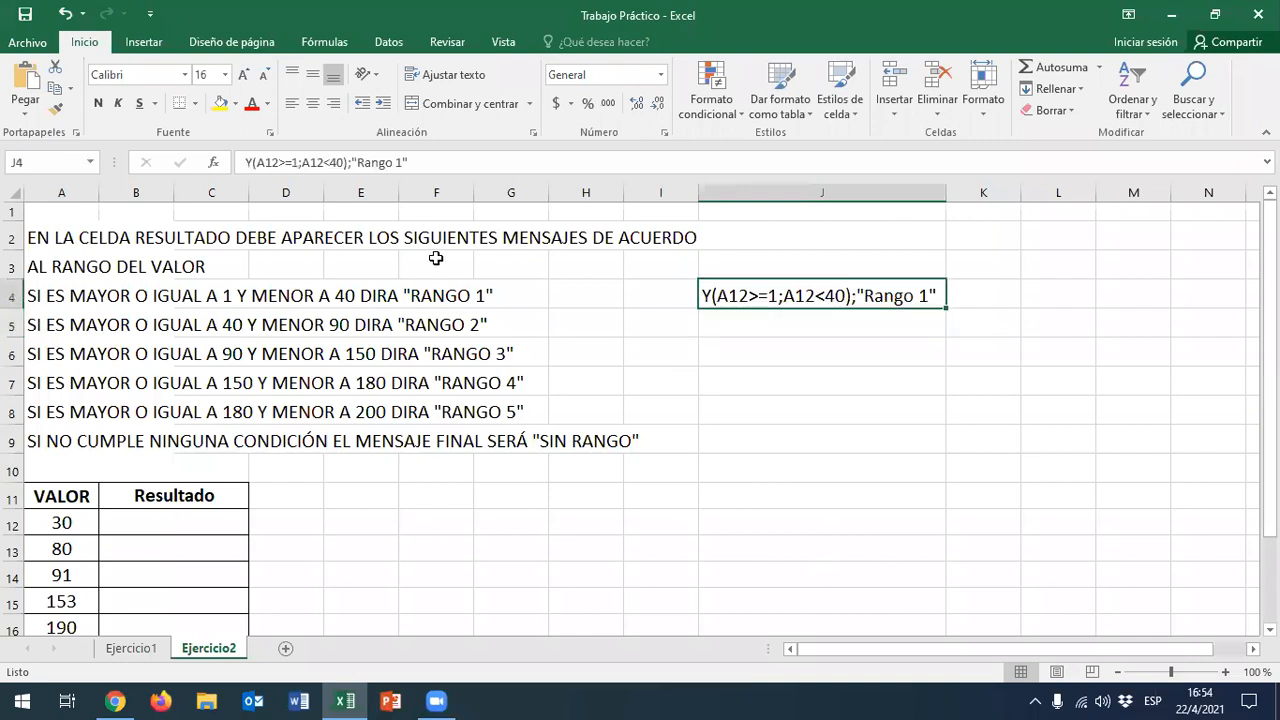
left_click_drag(408, 163, 230, 165)
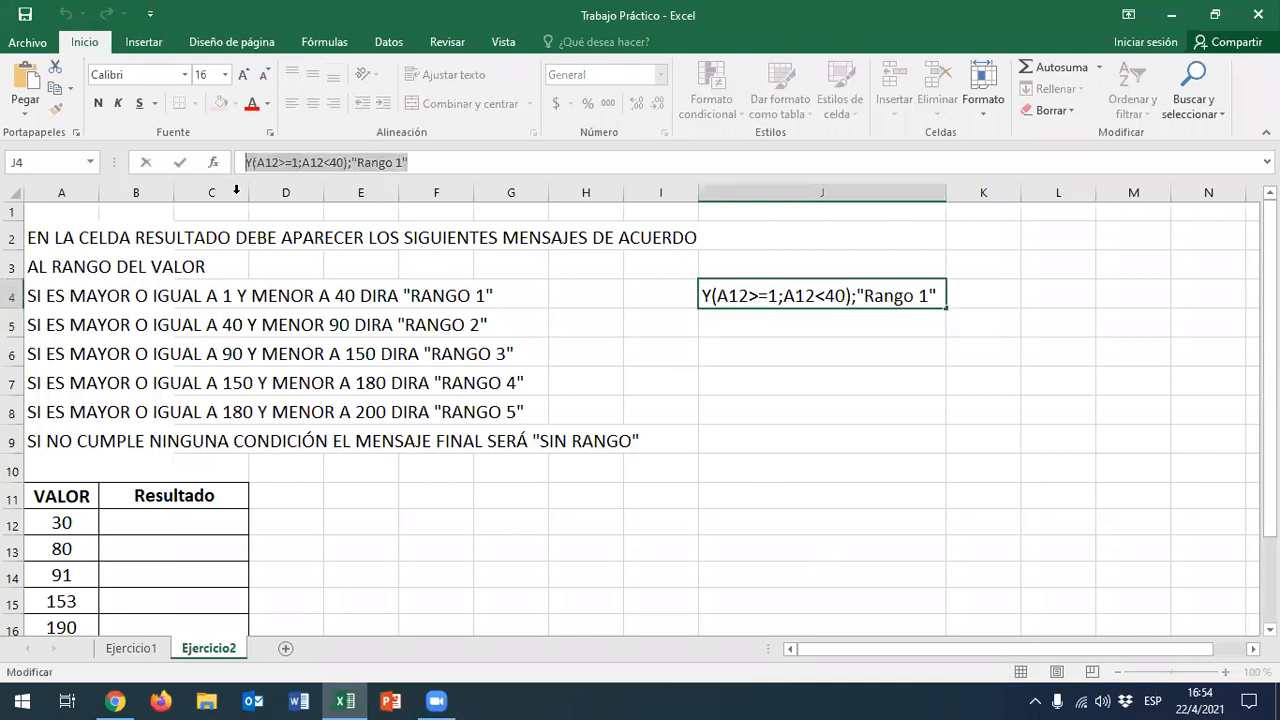
key("ctrl+c")
left_click(765, 341)
key("ctrl+v")
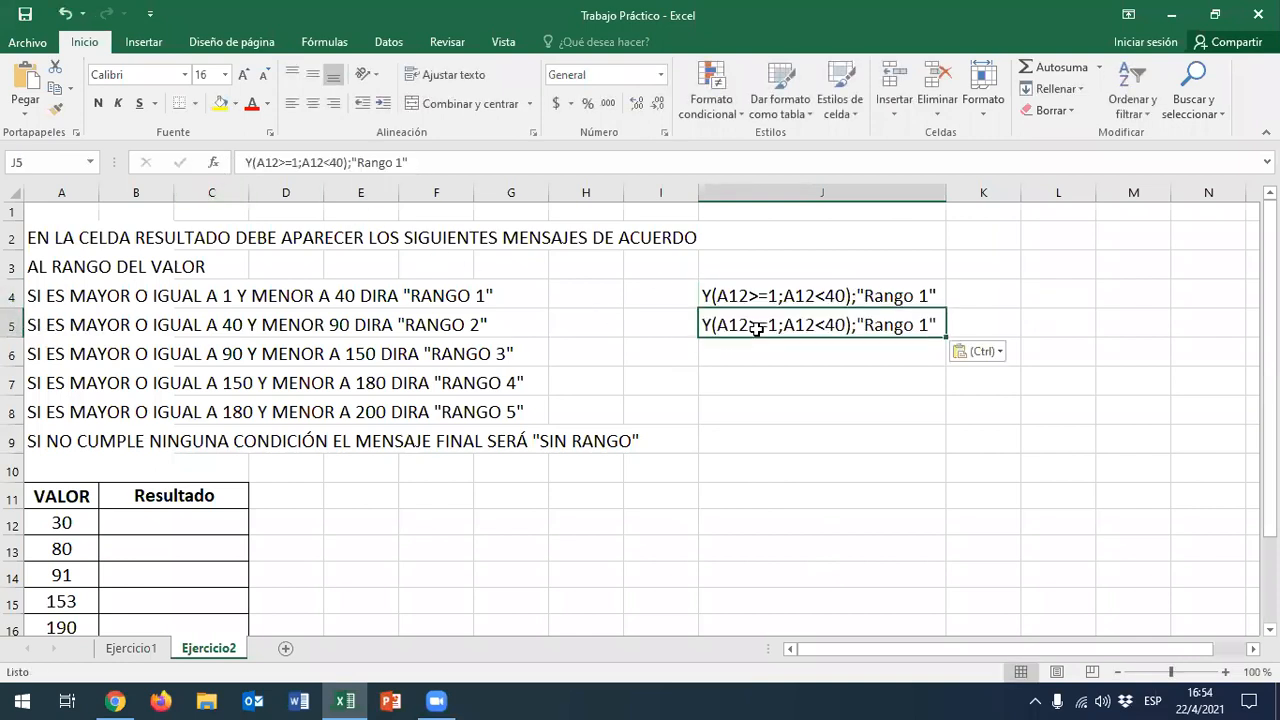
Edit the condition text in J5 to read Y(A12>=40;A12<90);"Rango 2"
key("F2")
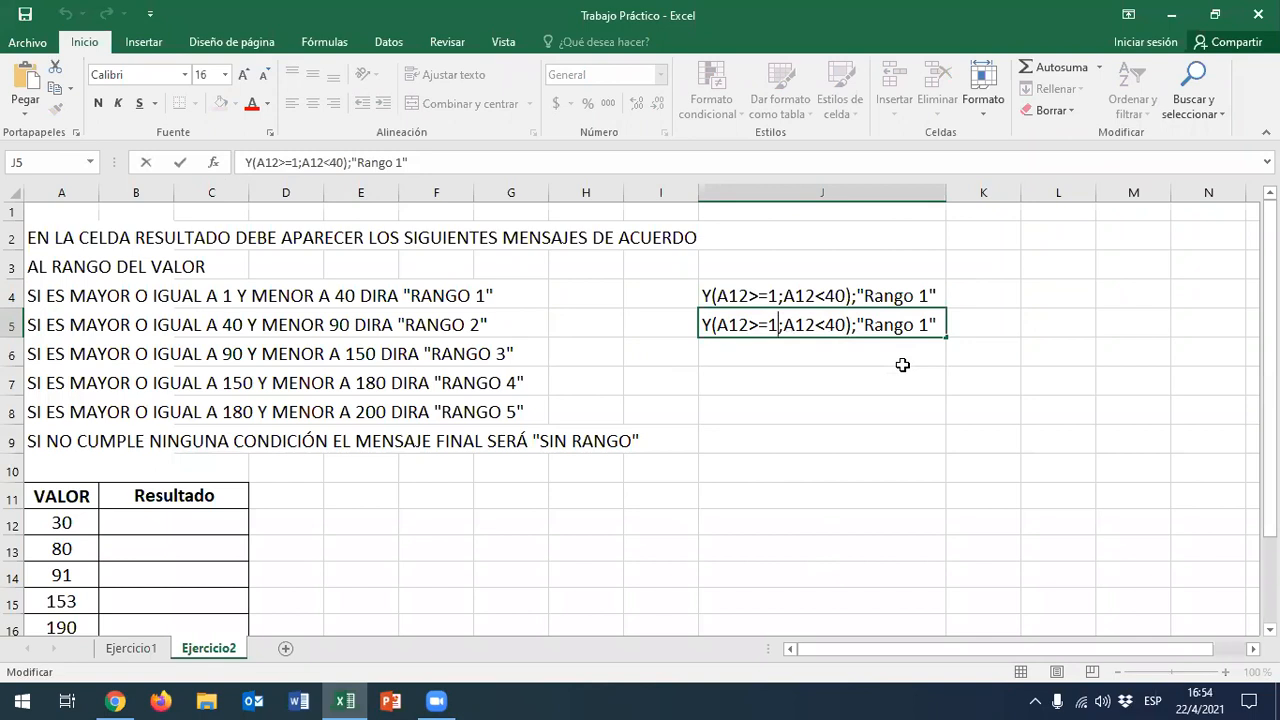
key("BackSpace")
type("40")
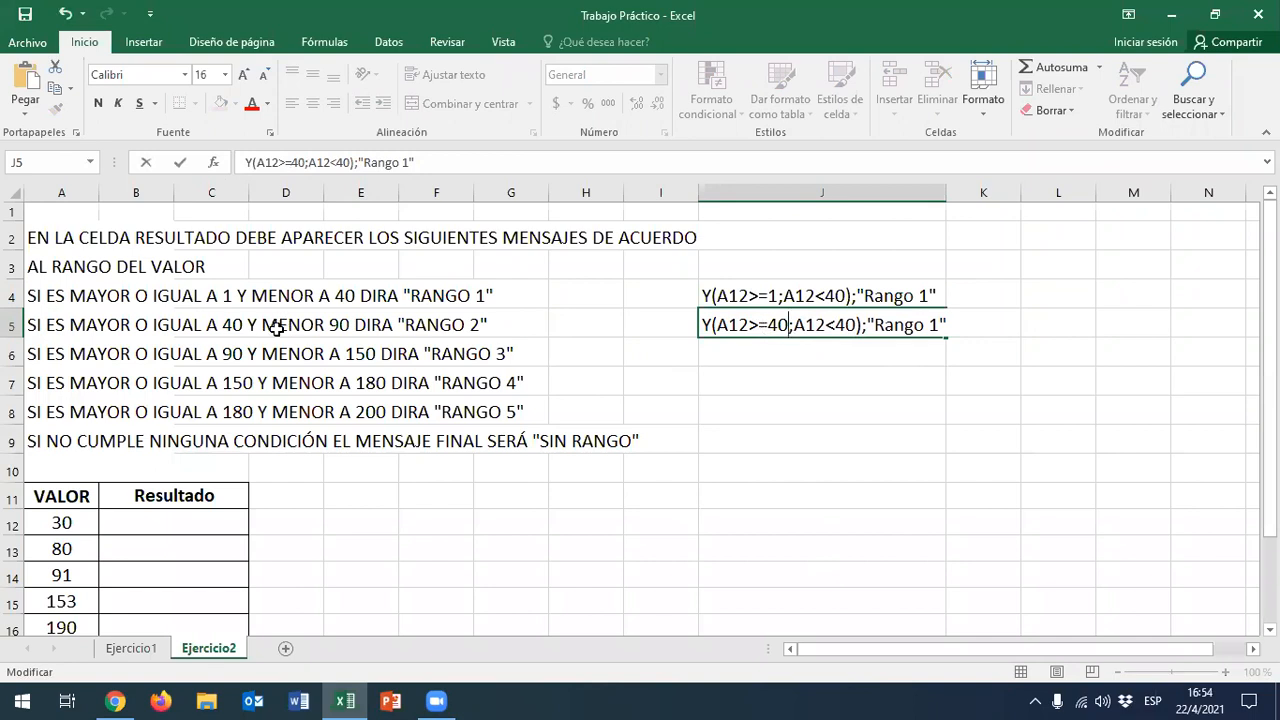
left_click(847, 325)
key("BackSpace")
type("9")
left_click(927, 325)
key("Delete")
type("2")
key("Return")
Copy the J5 condition text into J6 for the third range rule
left_click(848, 323)
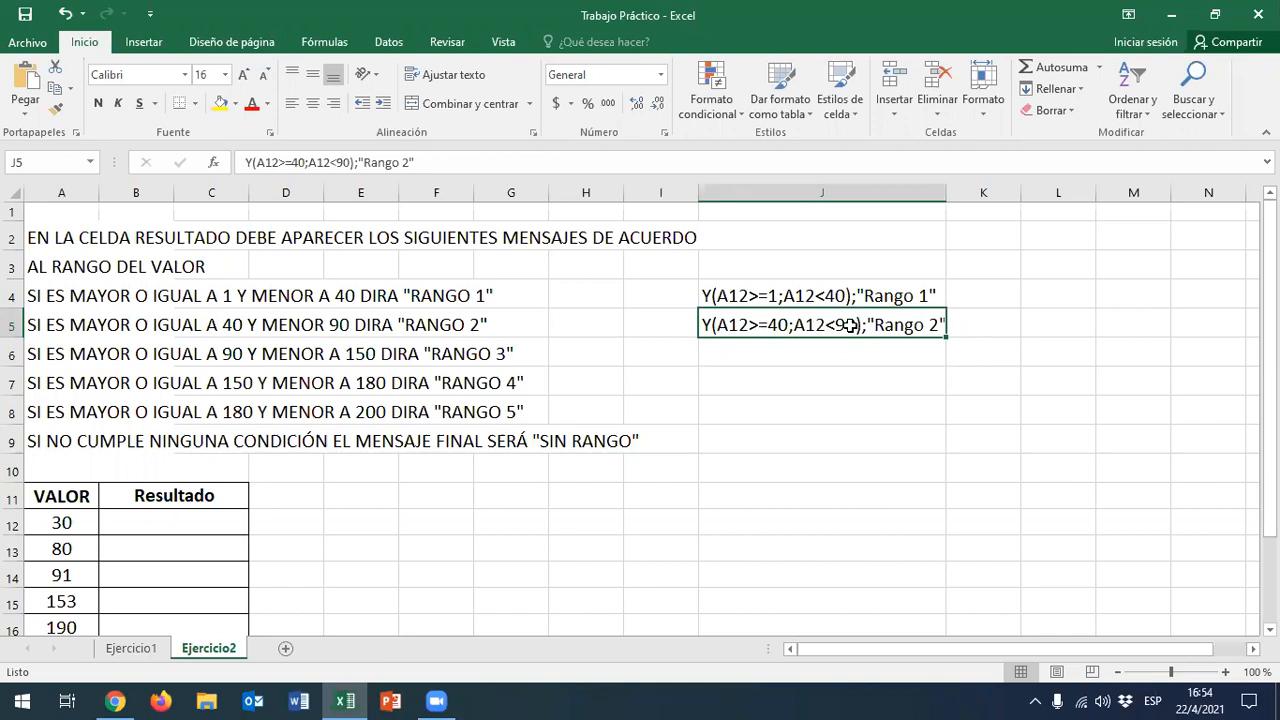
key("ctrl+c")
left_click(800, 355)
key("ctrl+v")
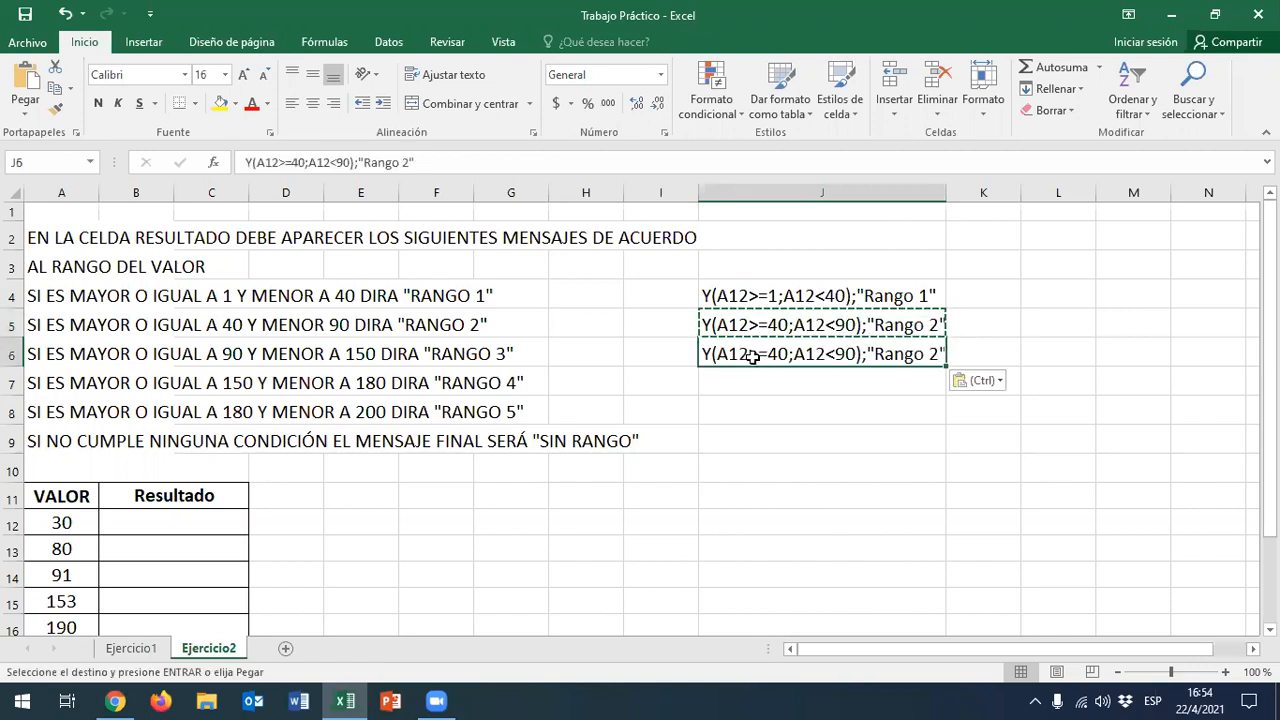
Edit the condition text in J6 to read Y(A12>=90;A12<150);"Rango 3"
double_click(750, 356)
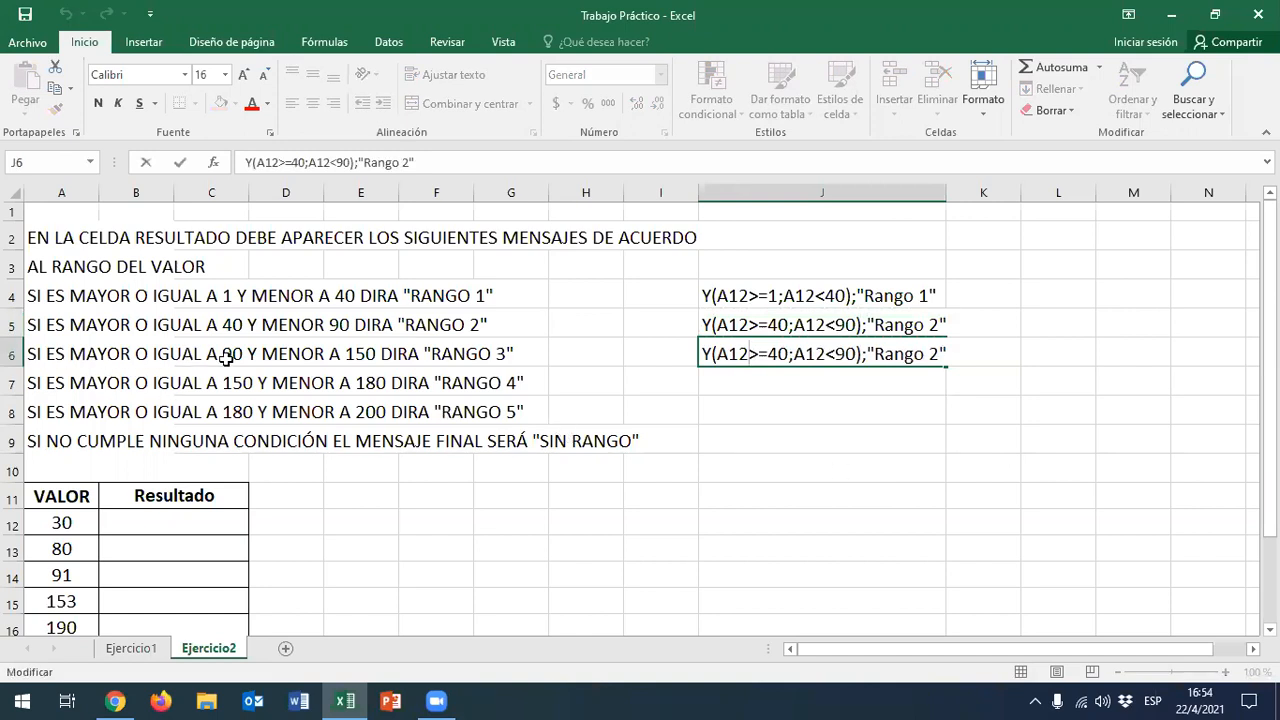
key("BackSpace")
type("9")
left_click(848, 358)
type("15")
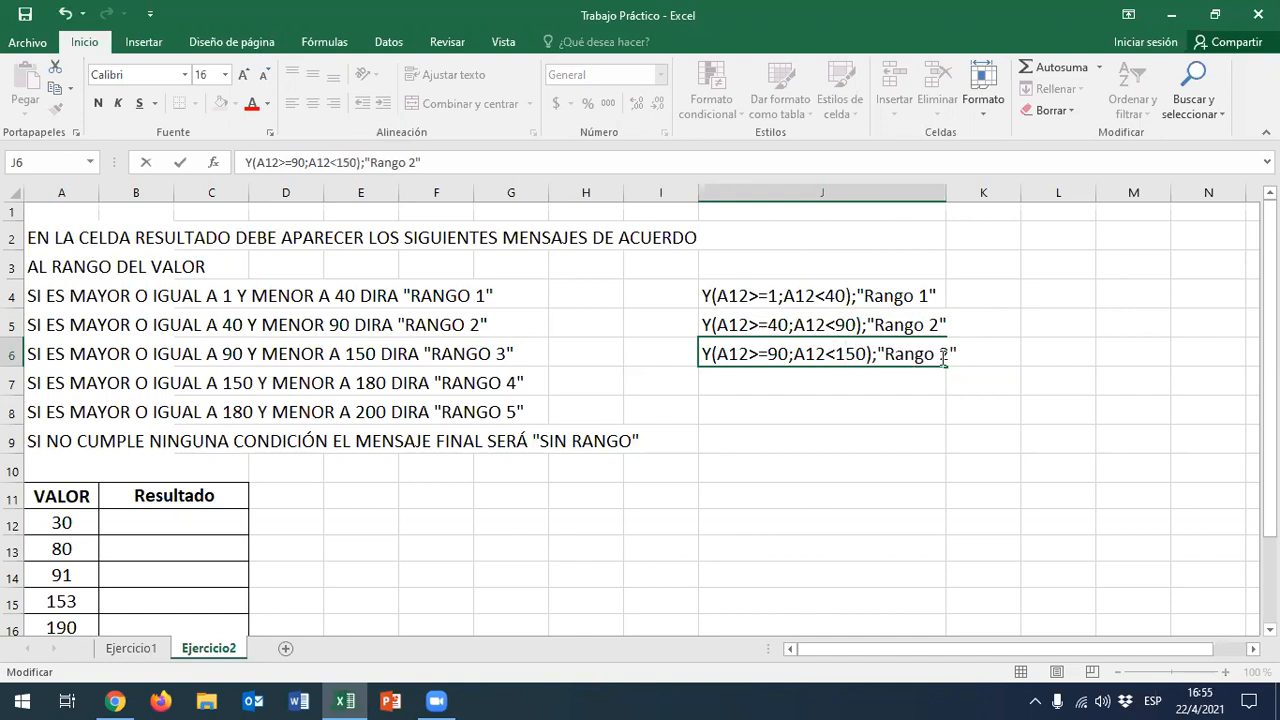
key("Delete")
type("3")
key("Return")
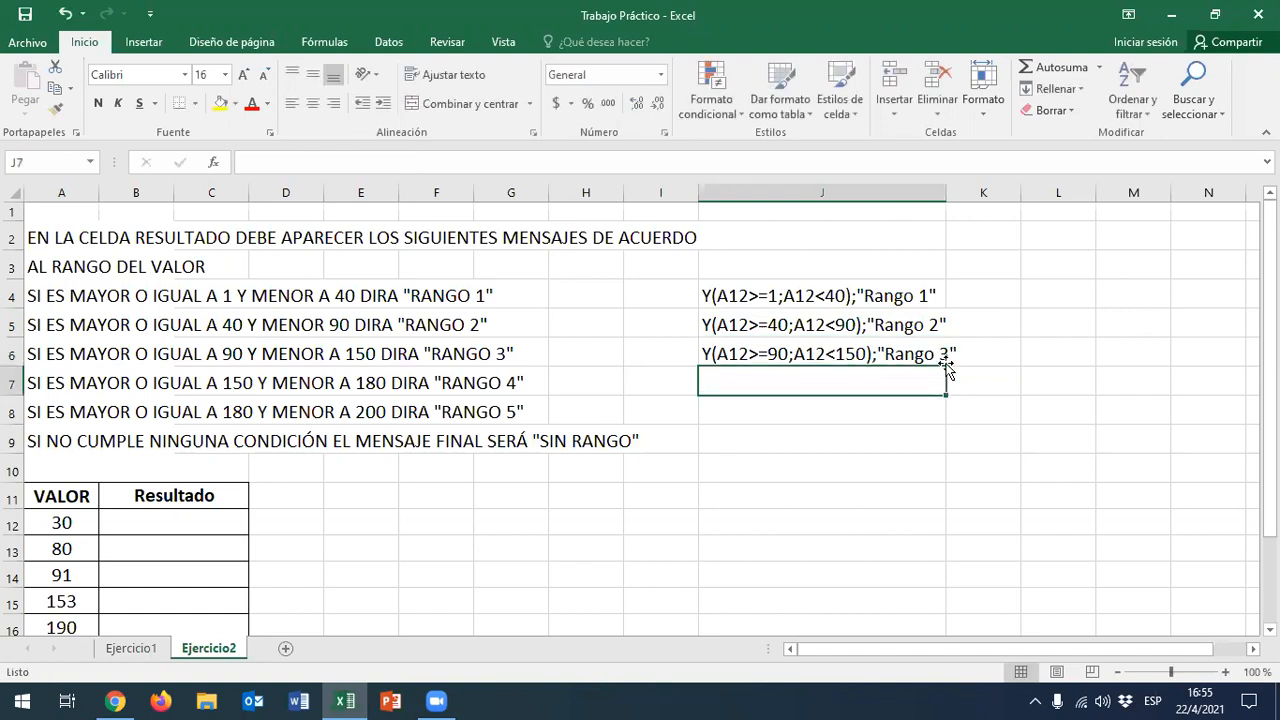
Copy the J6 condition text into J7 for the fourth range rule
left_click(740, 358)
key("ctrl+c")
left_click(740, 382)
key("ctrl+v")
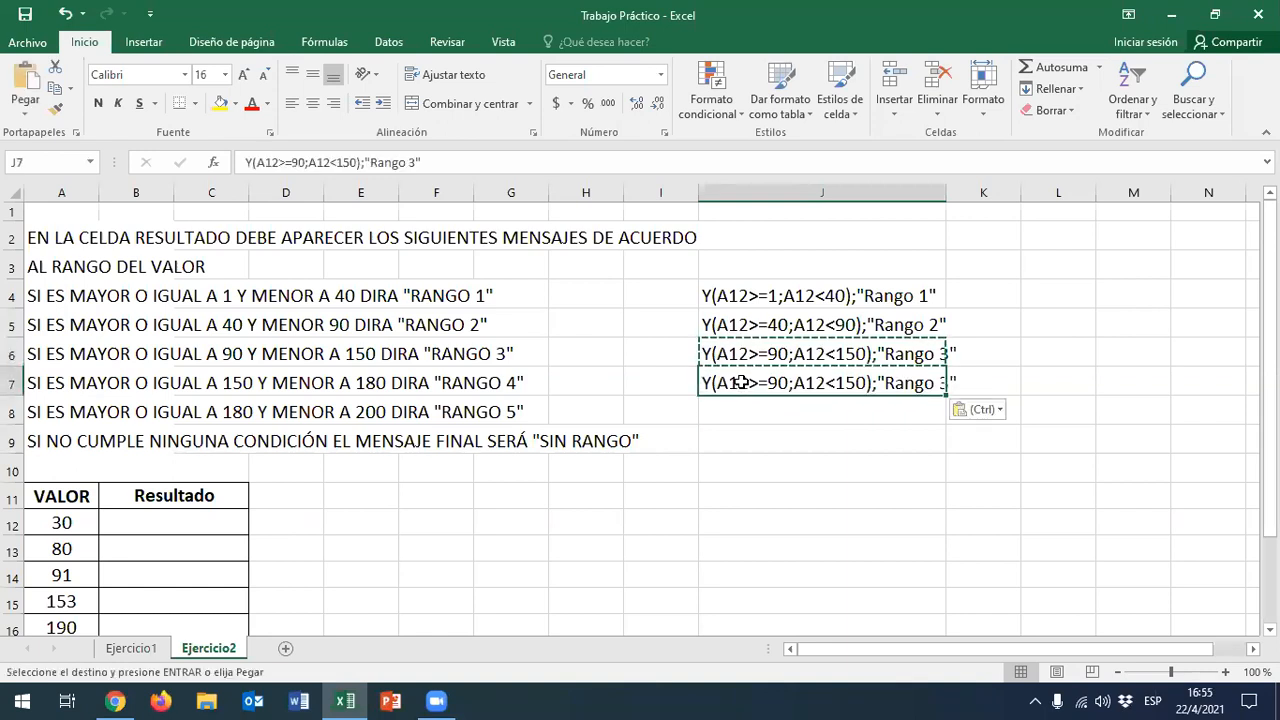
Edit the condition text in J7 to read Y(A150>=90;A12<180);"Rango 4"
double_click(740, 382)
key("Delete")
key("BackSpace")
type("15")
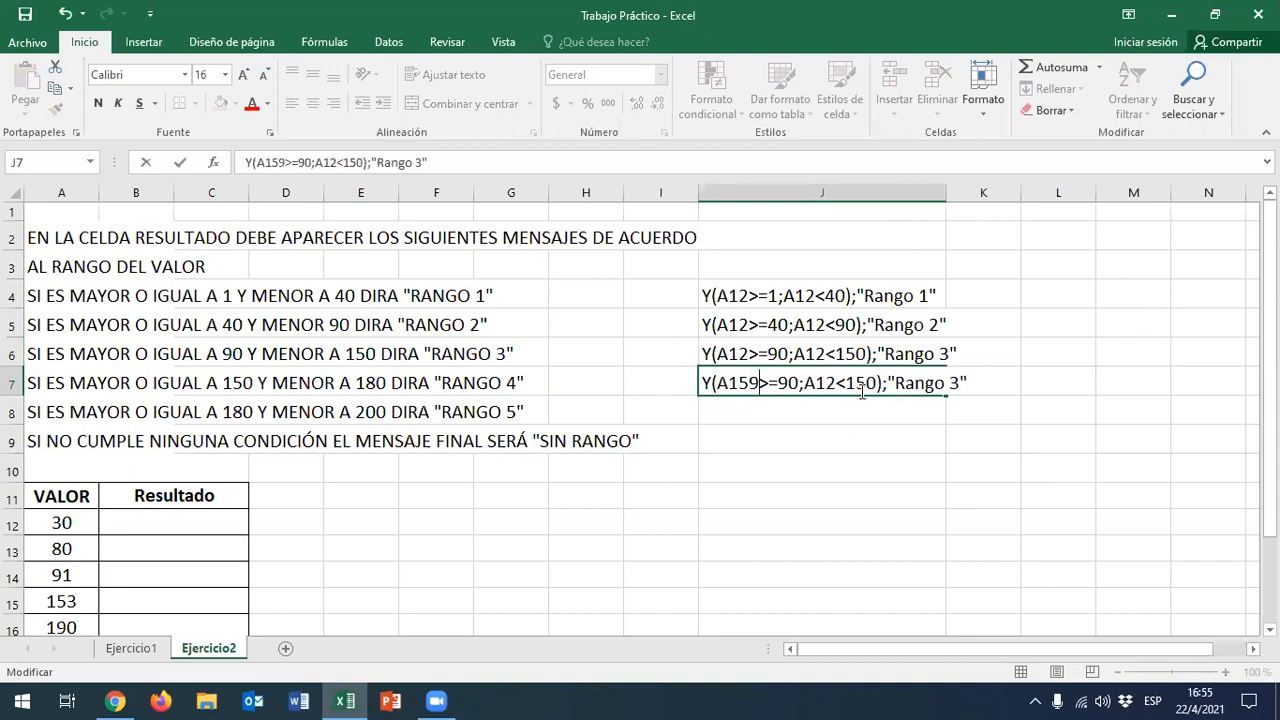
type("0")
key("BackSpace")
type("8")
key("BackSpace")
type("4")
key("Return")
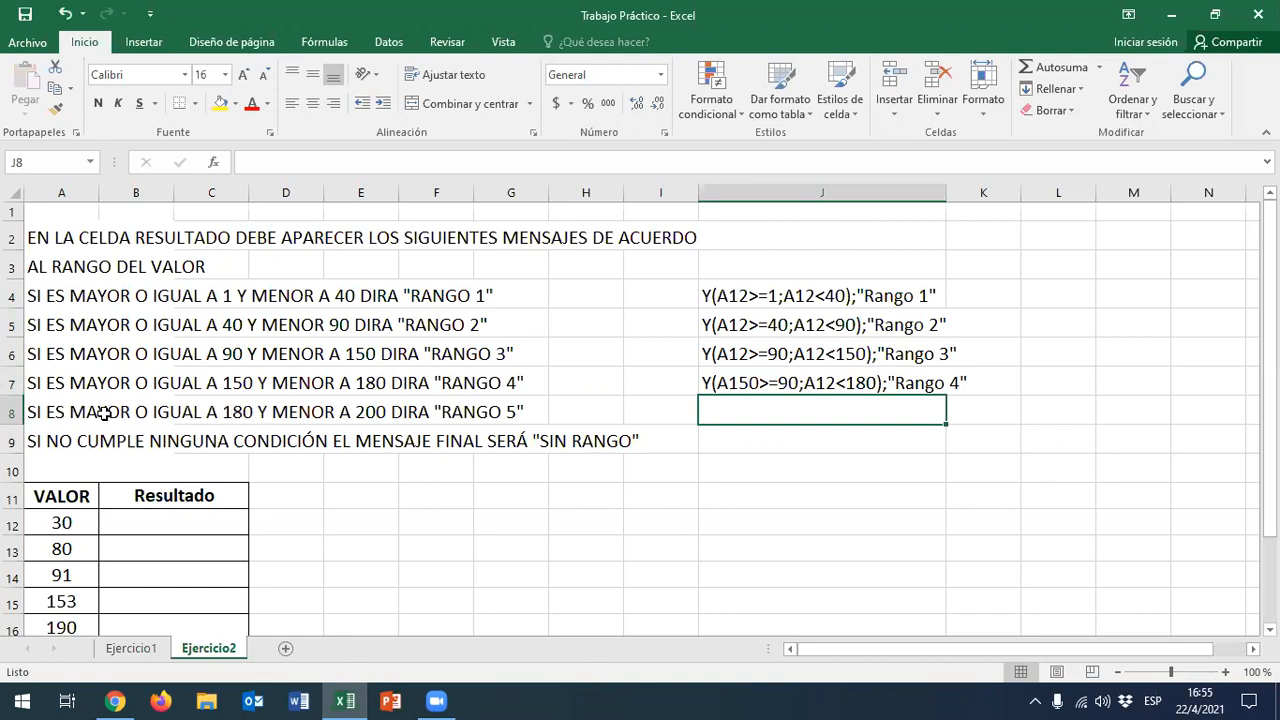
Copy the J7 condition text into J8 for the fifth range rule
left_click(745, 388)
key("ctrl+c")
left_click(740, 409)
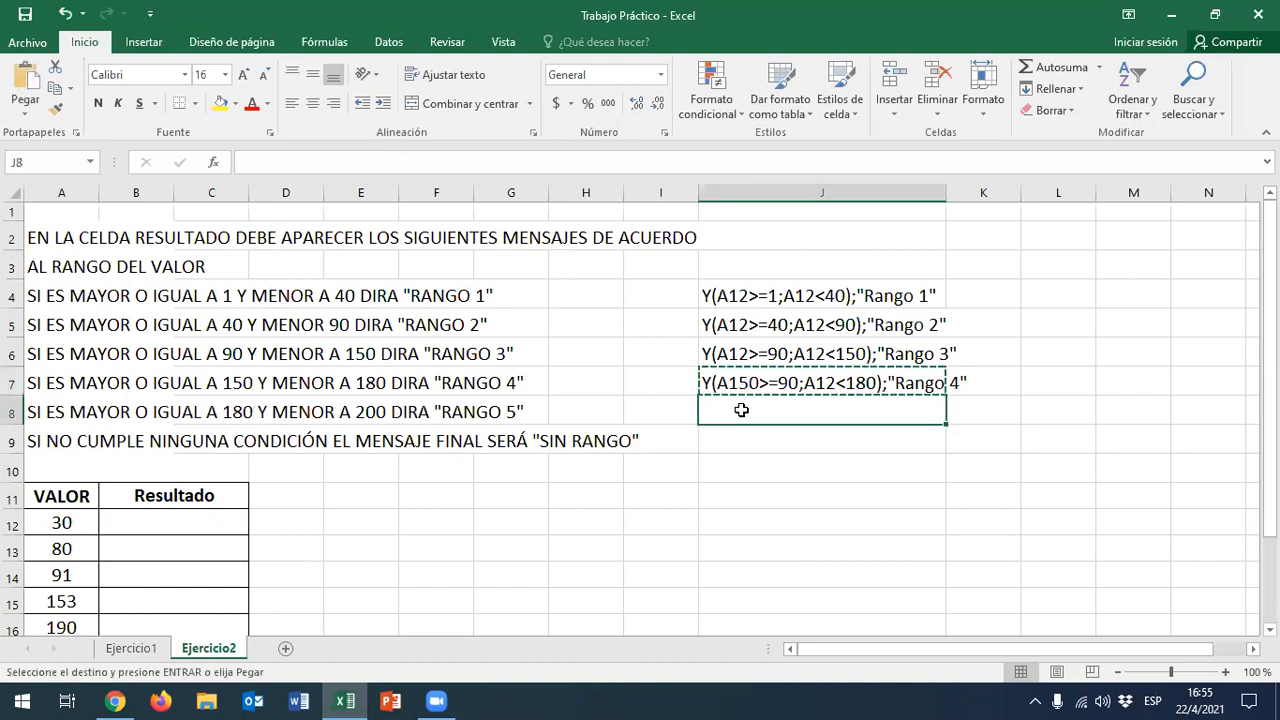
key("ctrl+v")
key("Escape")
Edit the condition text in J8 to read Y(A180>=90;A12<200);"Rango 5"
double_click(750, 413)
key("BackSpace")
type("8")
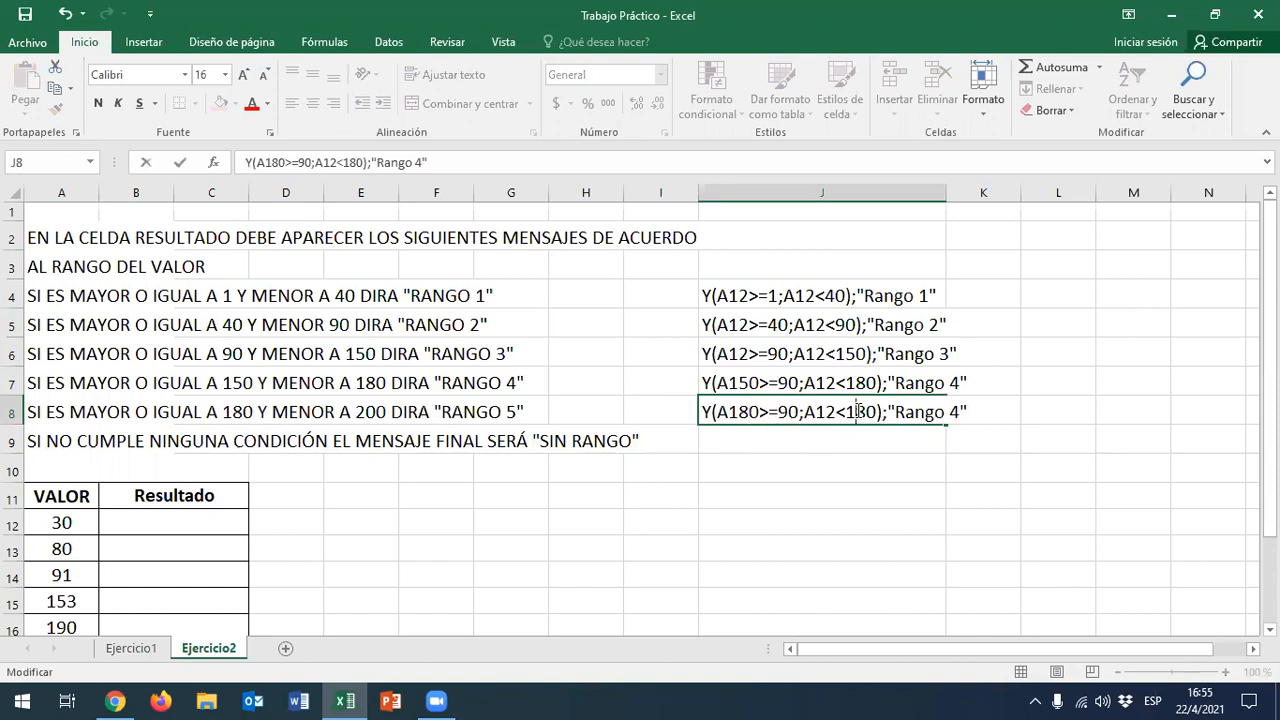
key("BackSpace")
key("BackSpace")
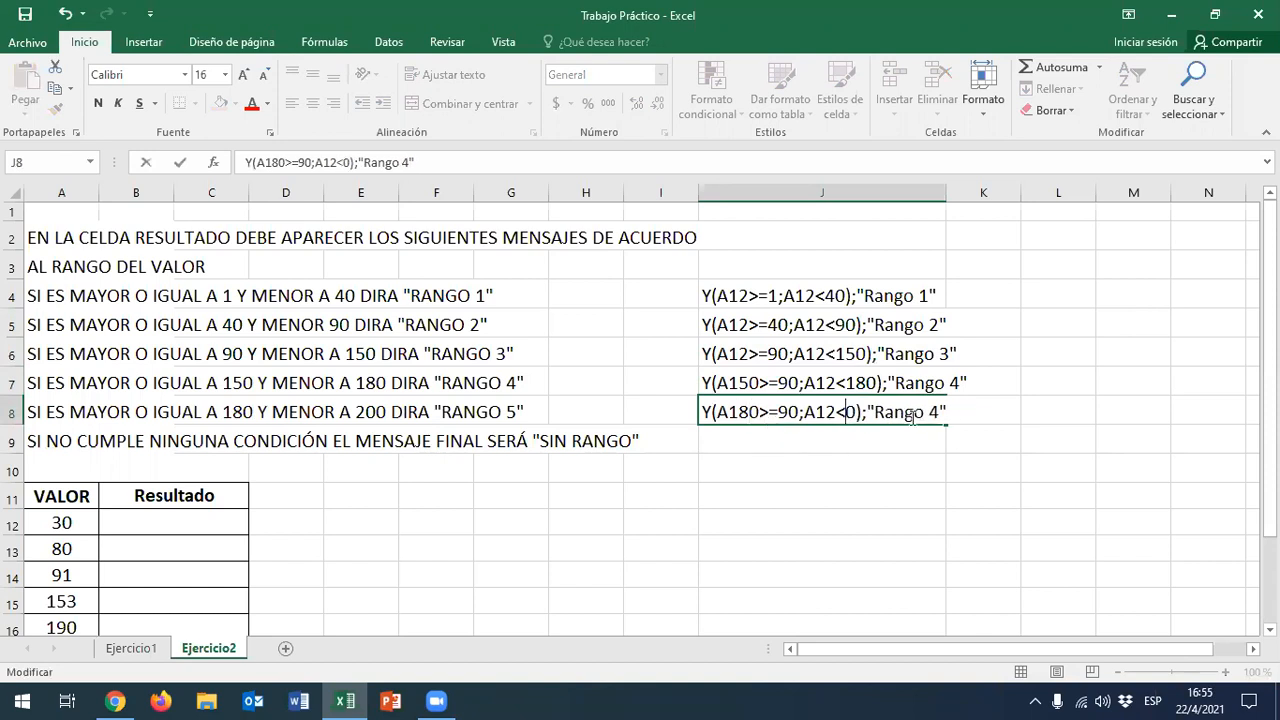
type("20")
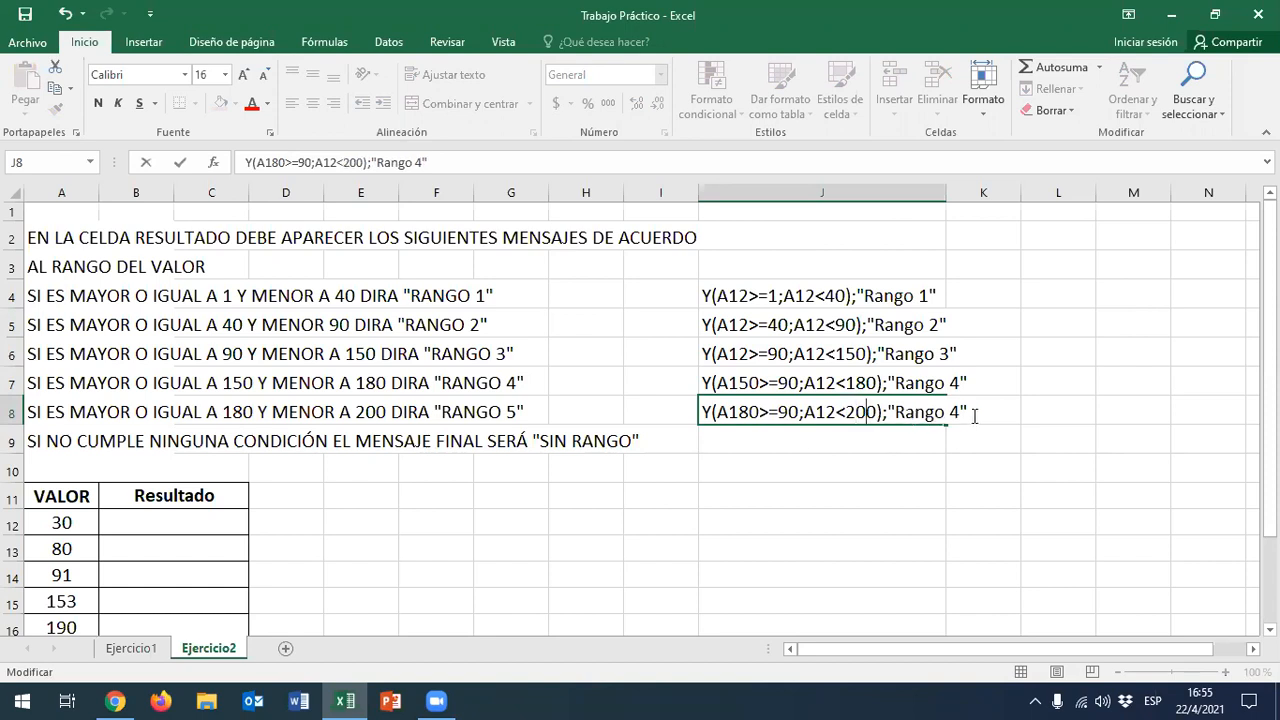
left_click(959, 414)
key("BackSpace")
type("5")
key("Return")
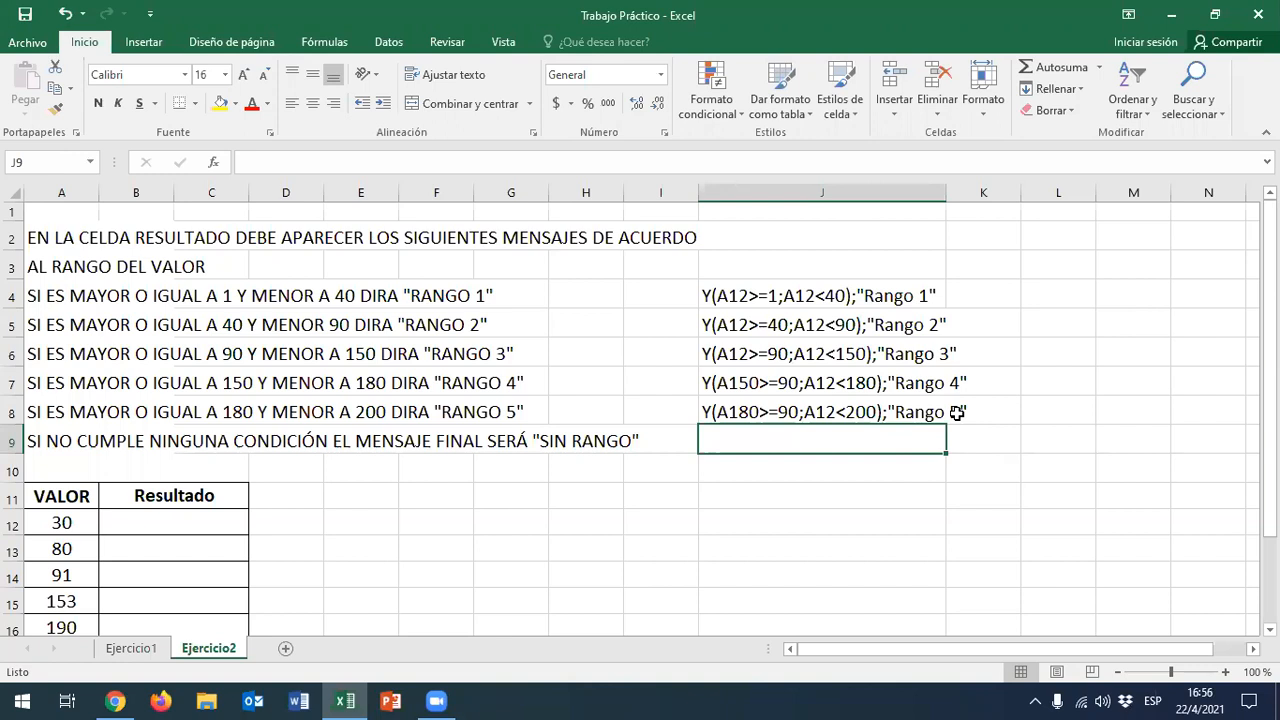
Review the drafted conditions in J4:J8 and enter the fallback message "Sin rango", with its quotation marks, in J9
left_click(885, 298)
left_click_drag(885, 298, 865, 430)
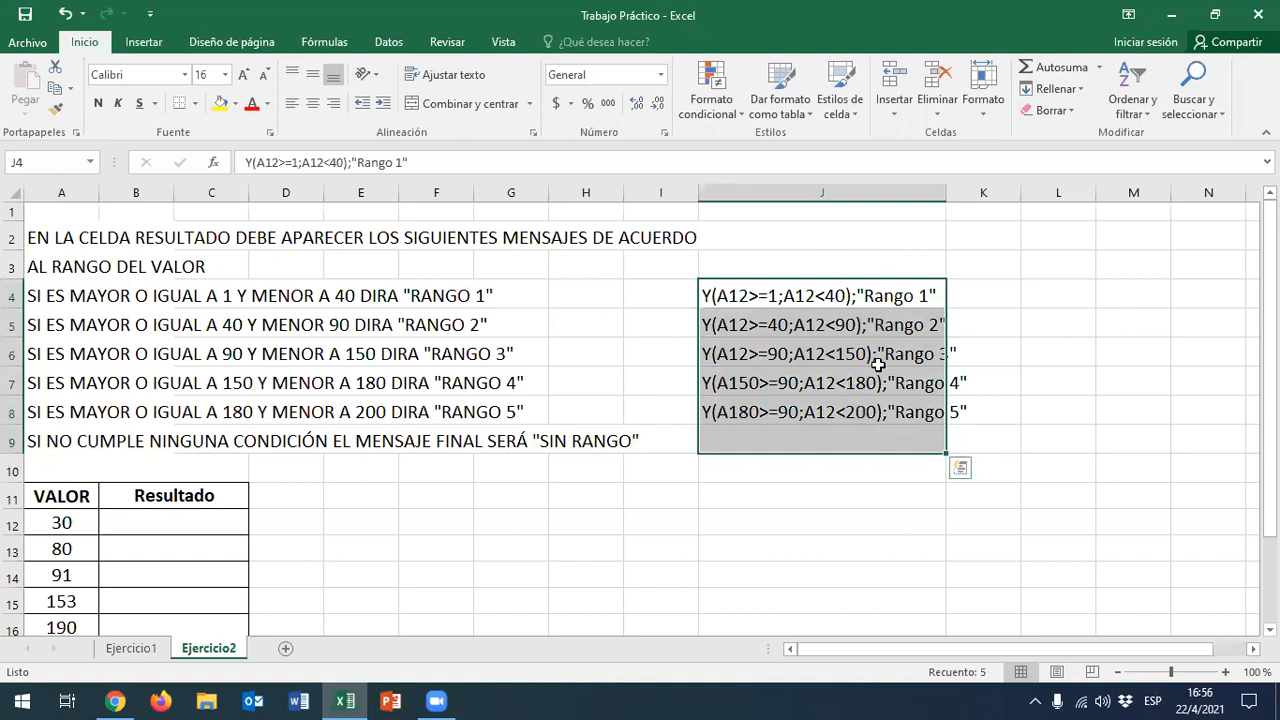
left_click_drag(886, 297, 891, 414)
left_click(814, 451)
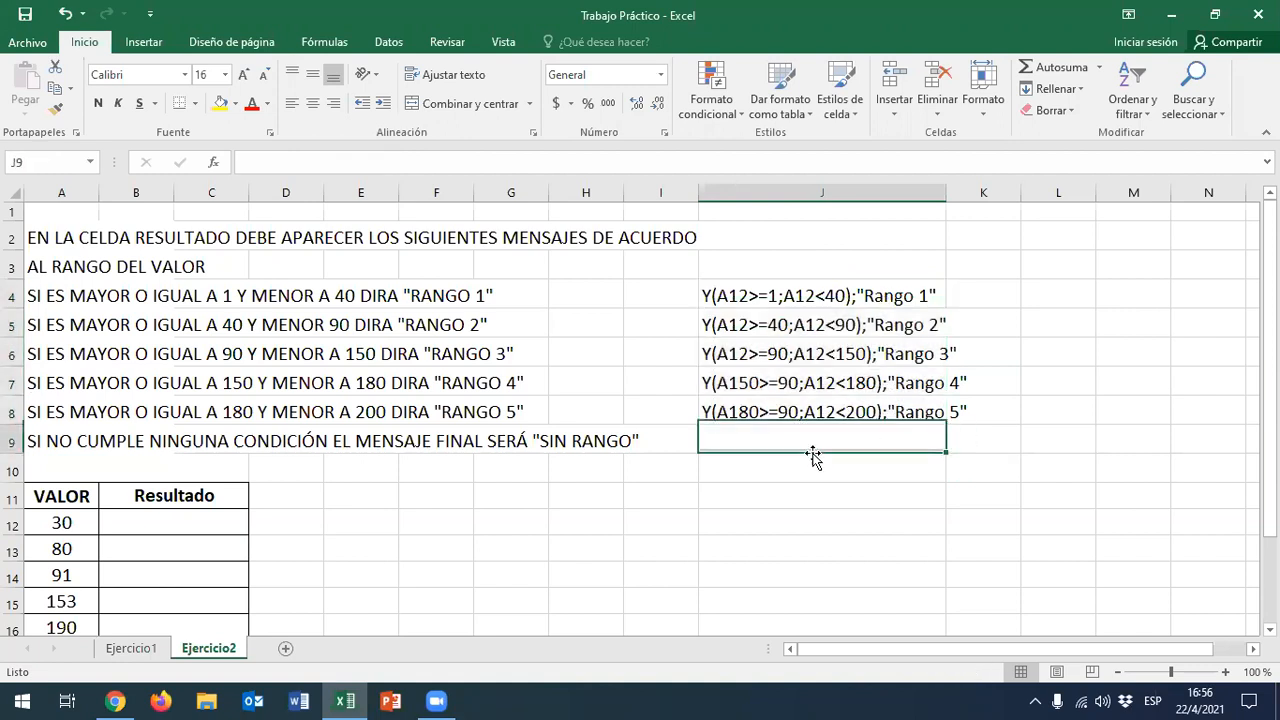
type("\"")
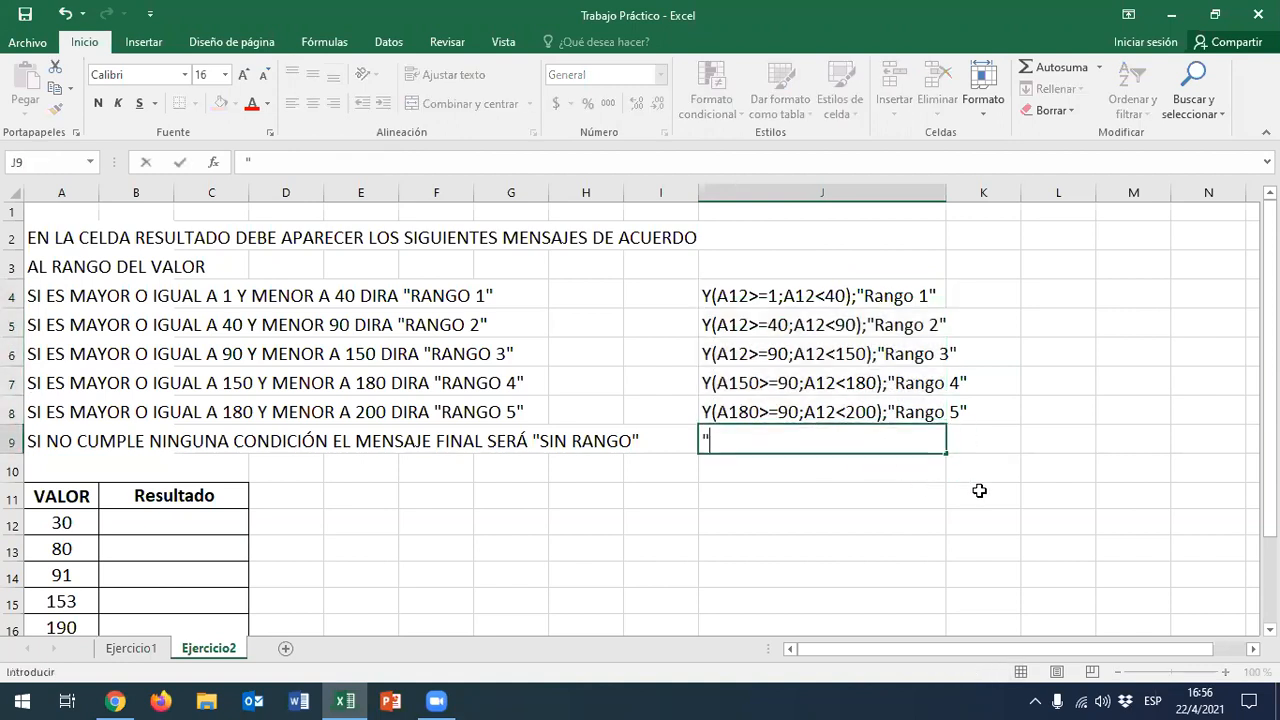
type("Sin rango\"")
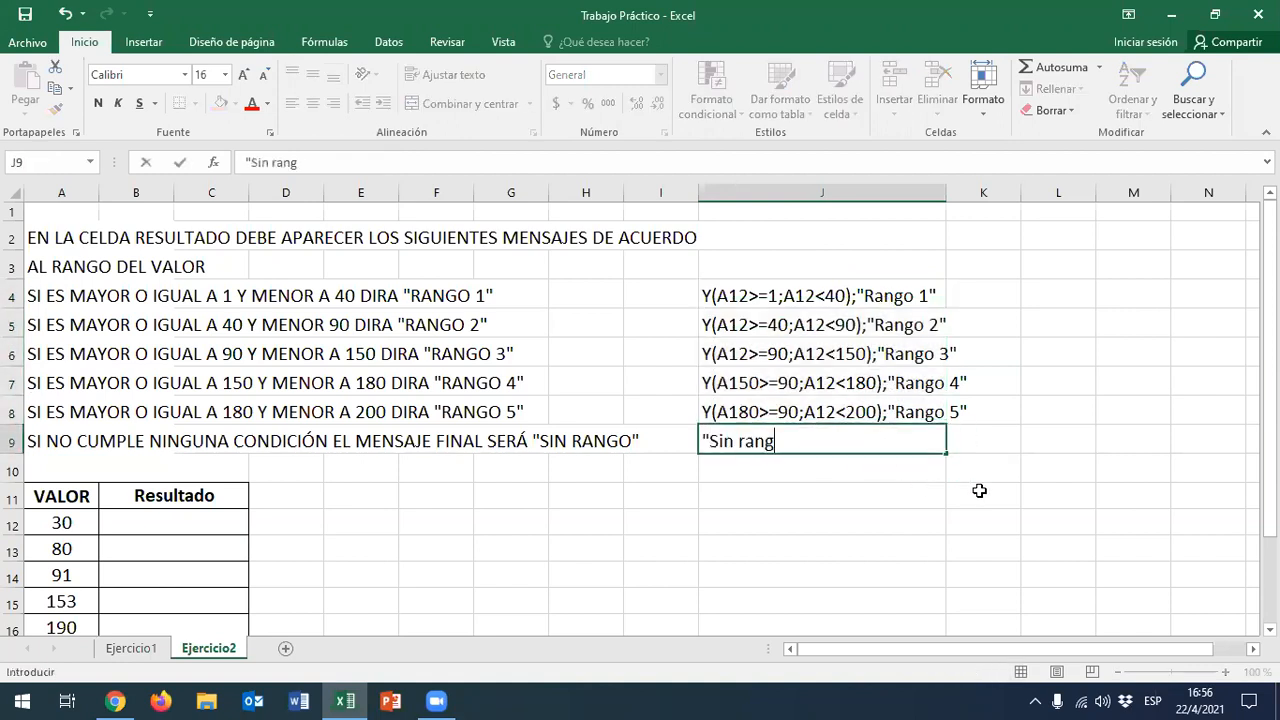
Complete the "Sin rango" entry in cell J9 and select the written range conditions in J4:J8
left_click(906, 500)
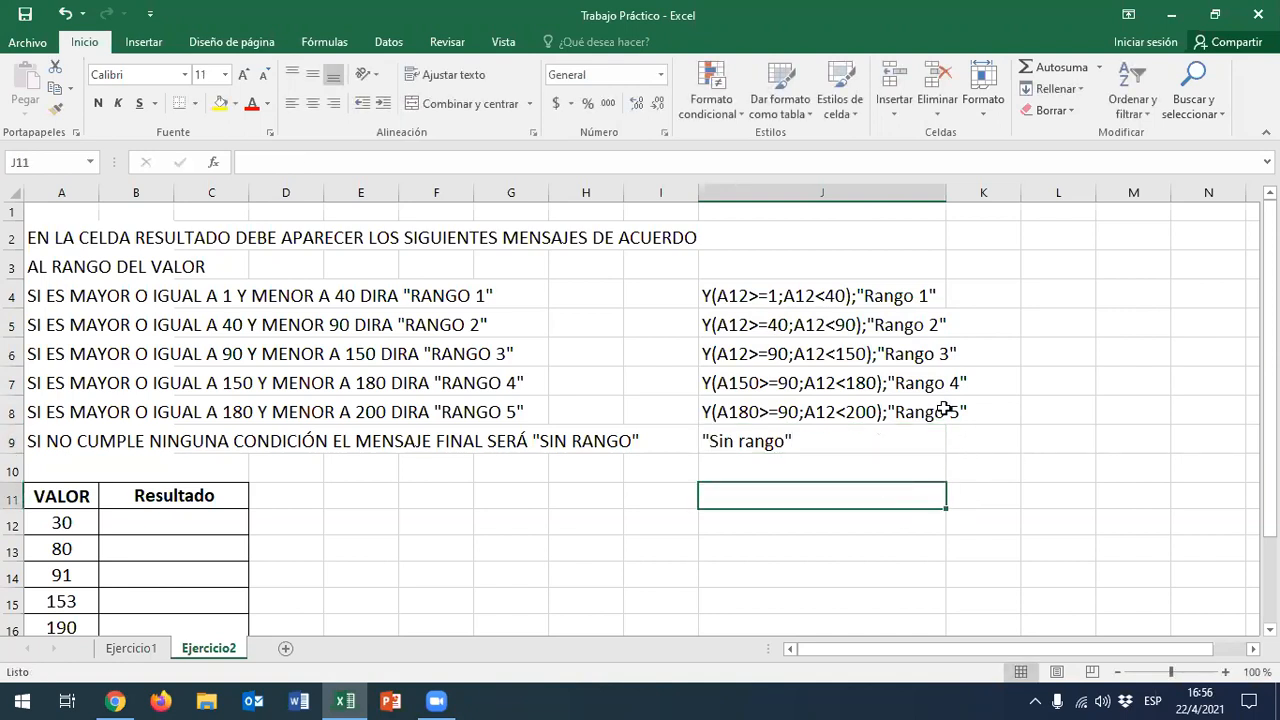
scroll(850, 462, "down", 1)
scroll(843, 447, "up", 1)
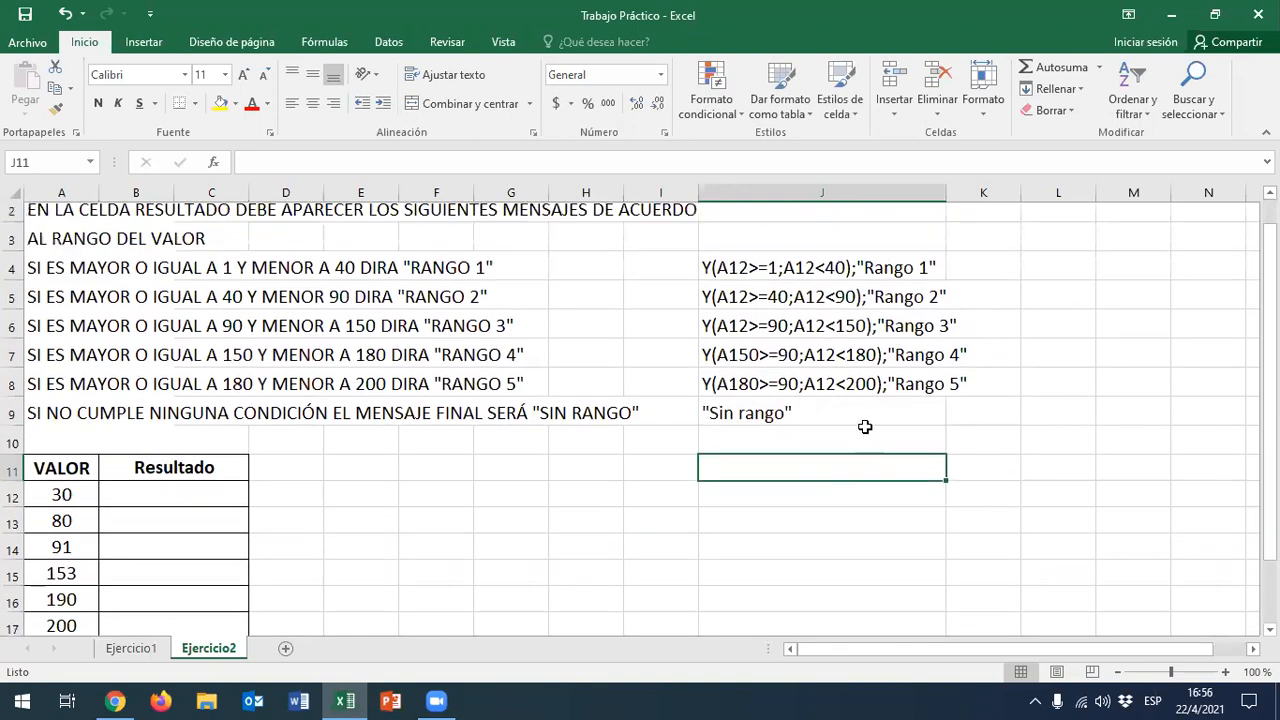
left_click_drag(760, 296, 754, 426)
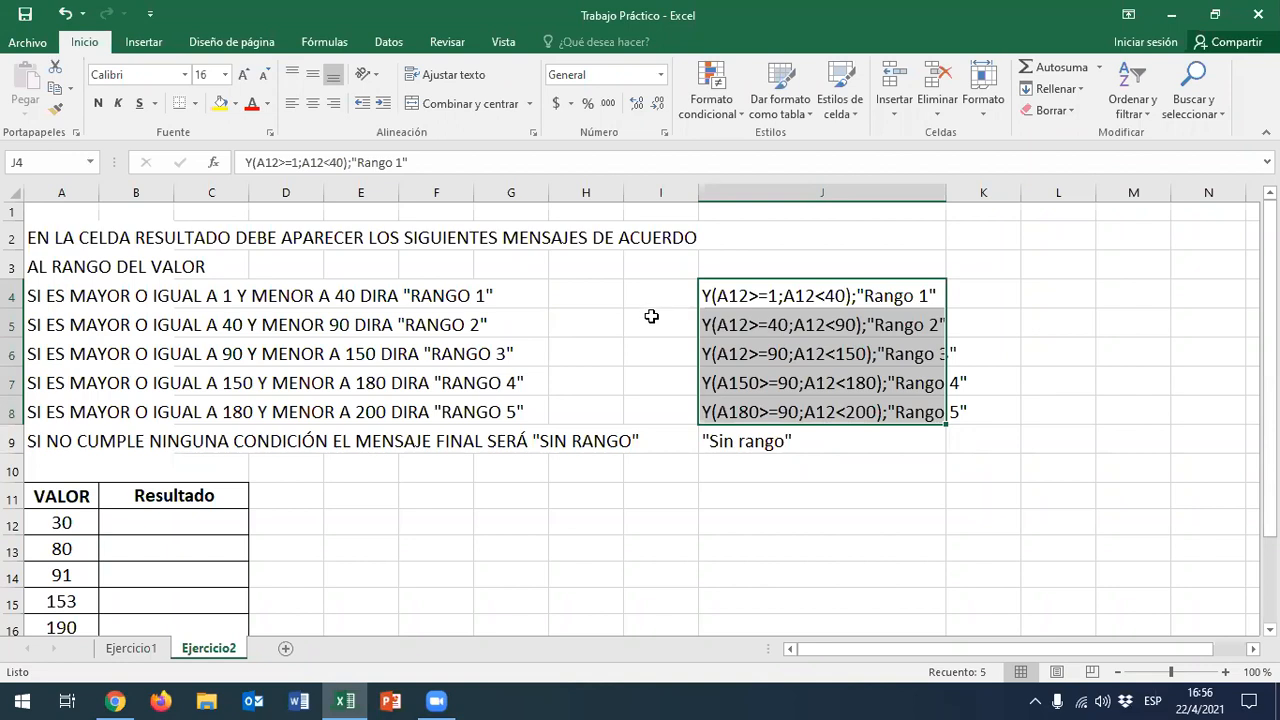
left_click(720, 292)
left_click_drag(407, 162, 245, 162)
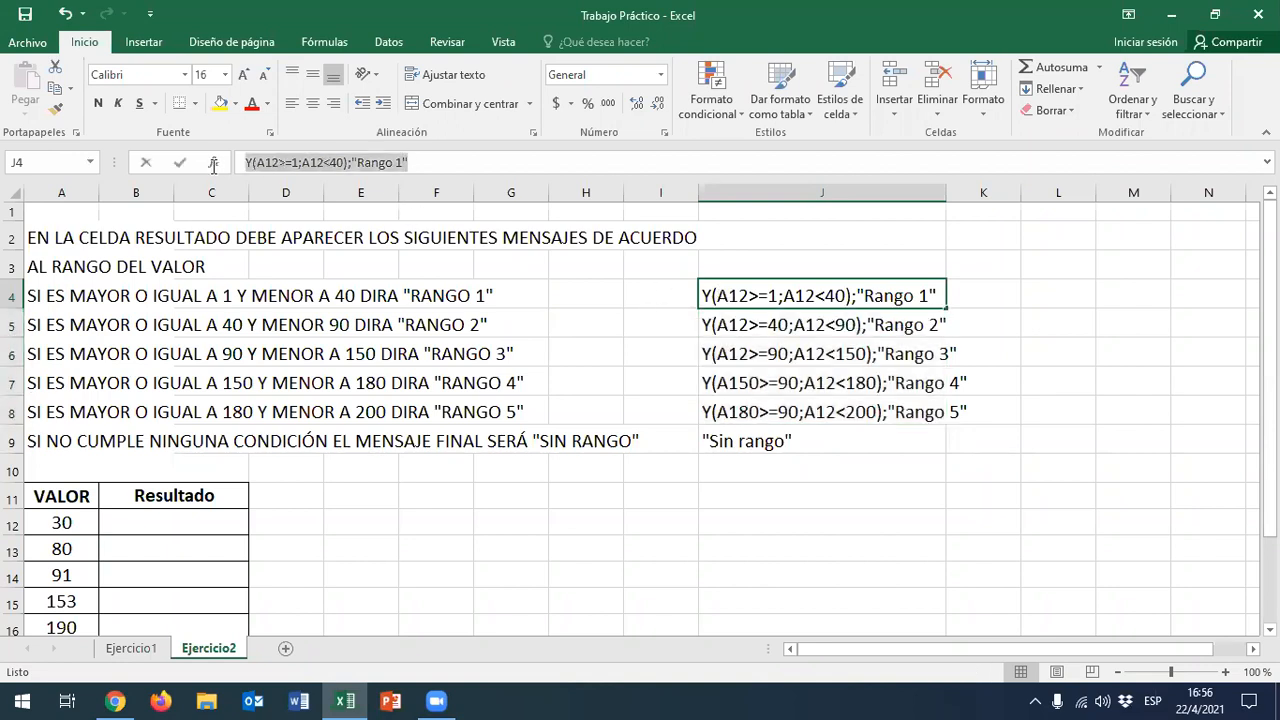
left_click(170, 515)
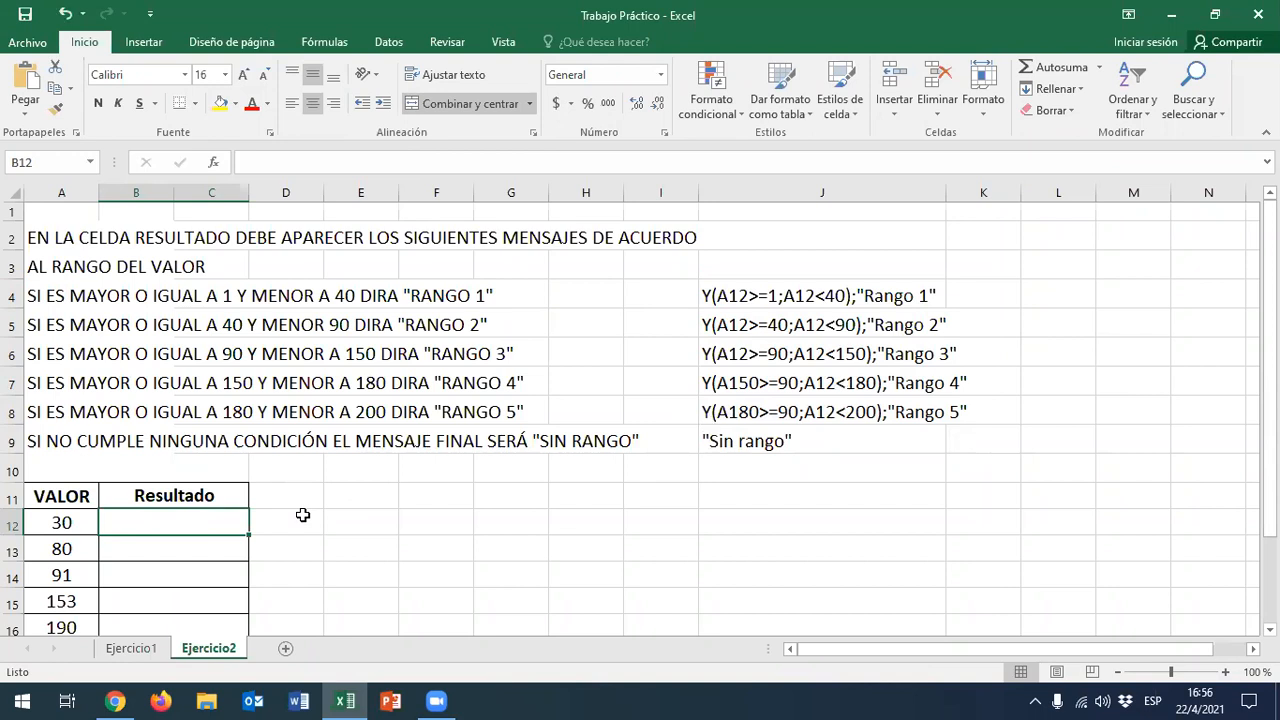
type("=")
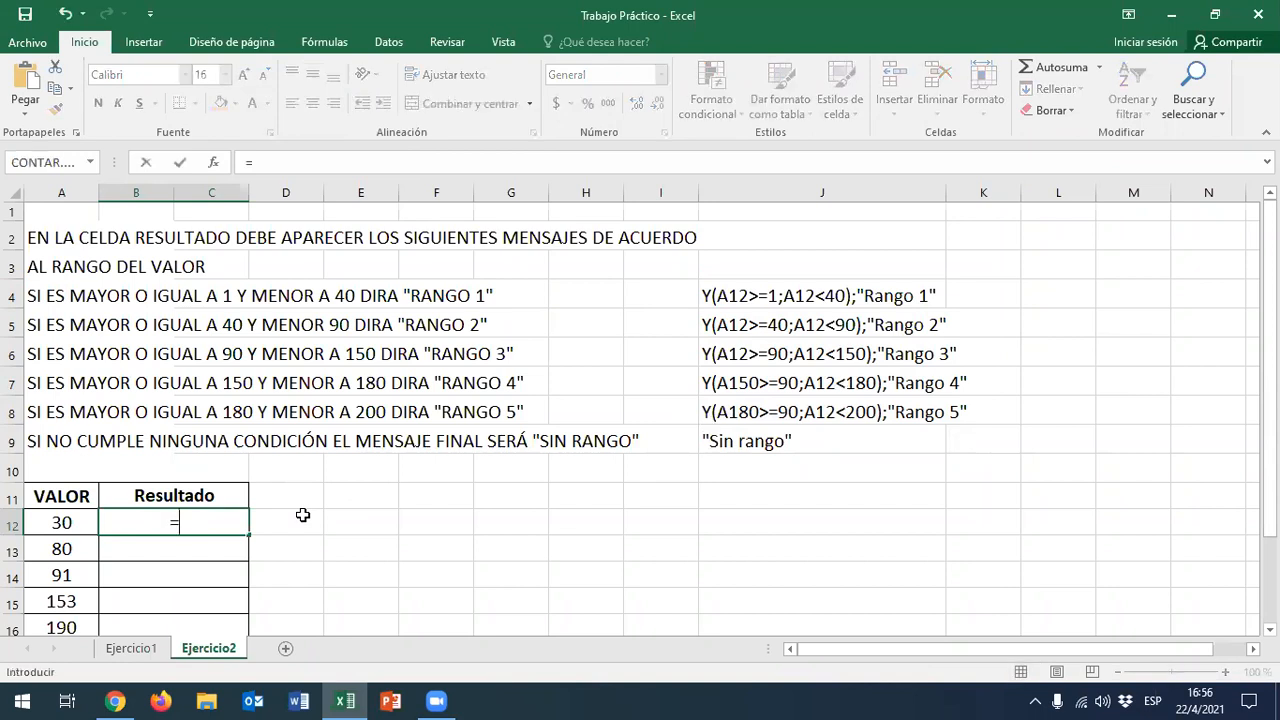
type("si")
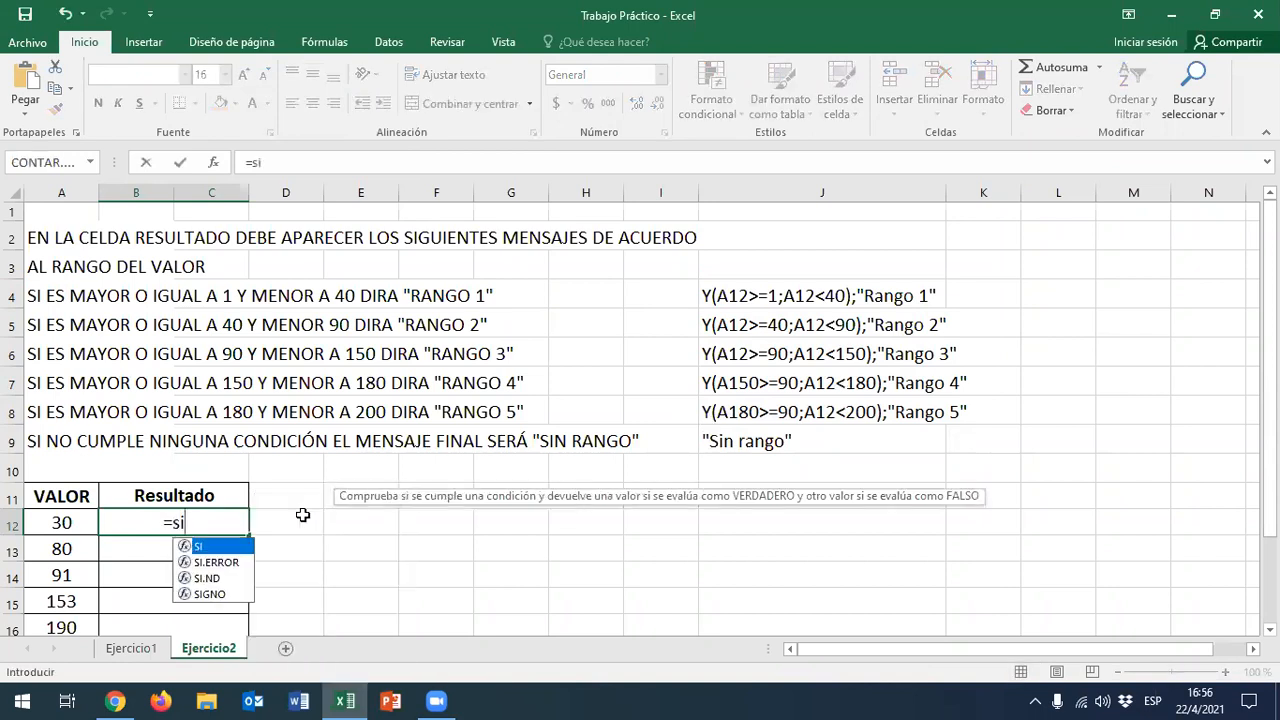
type("(")
key("ctrl+v")
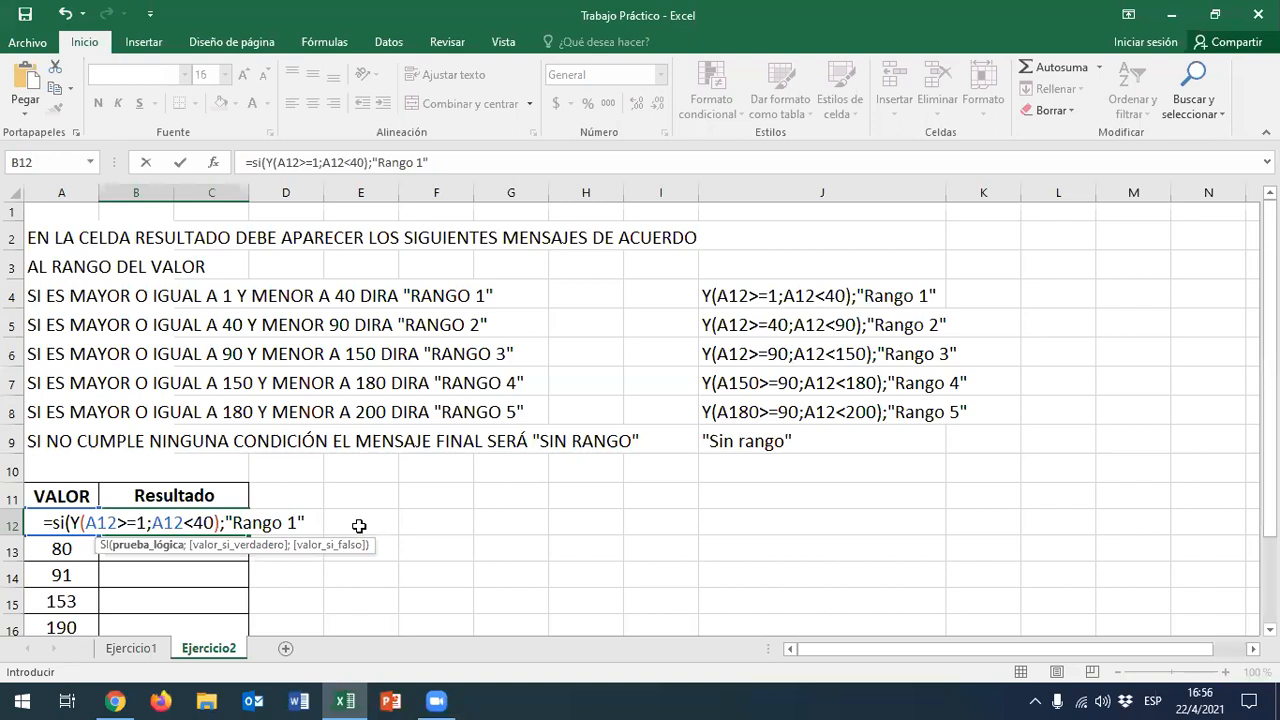
type(";")
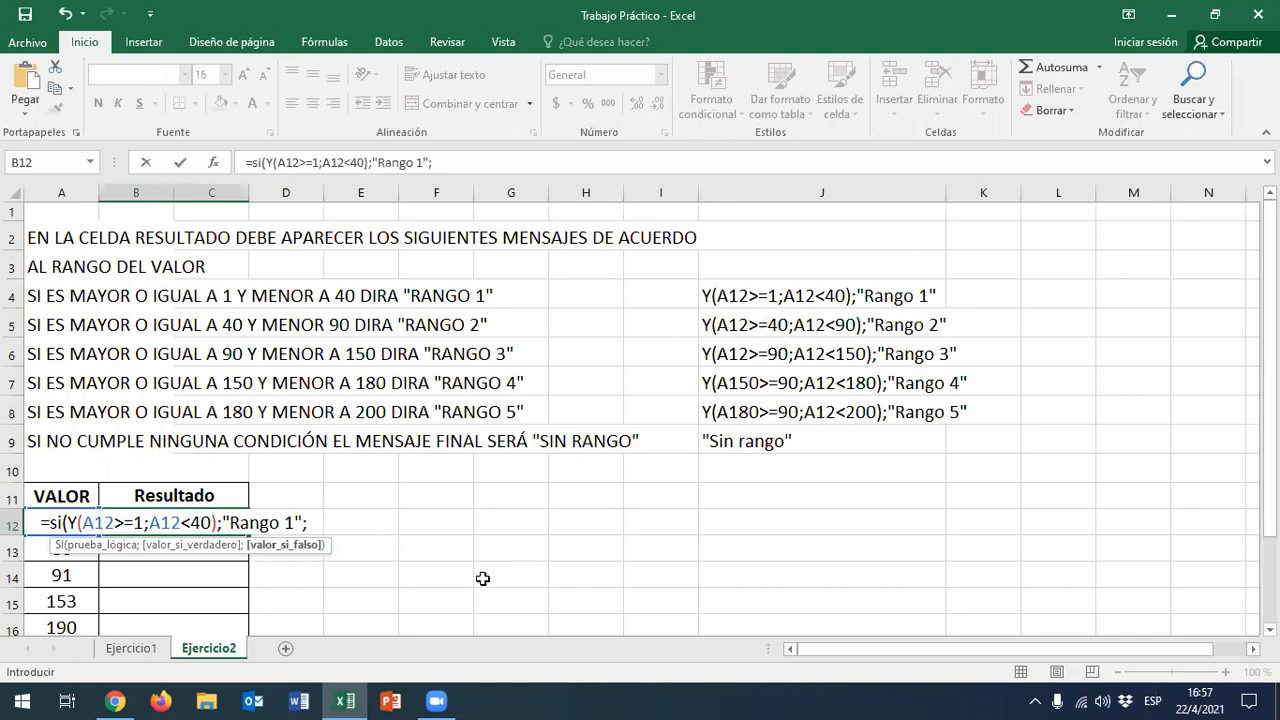
type("si")
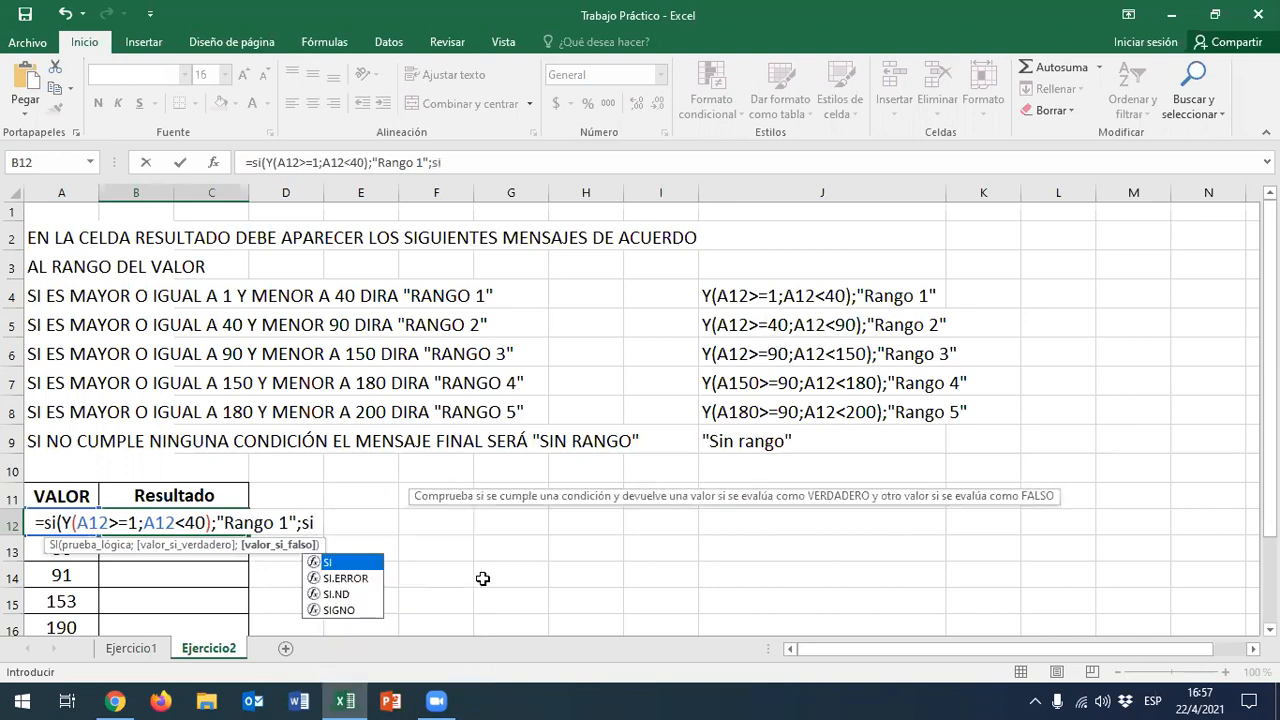
type("(")
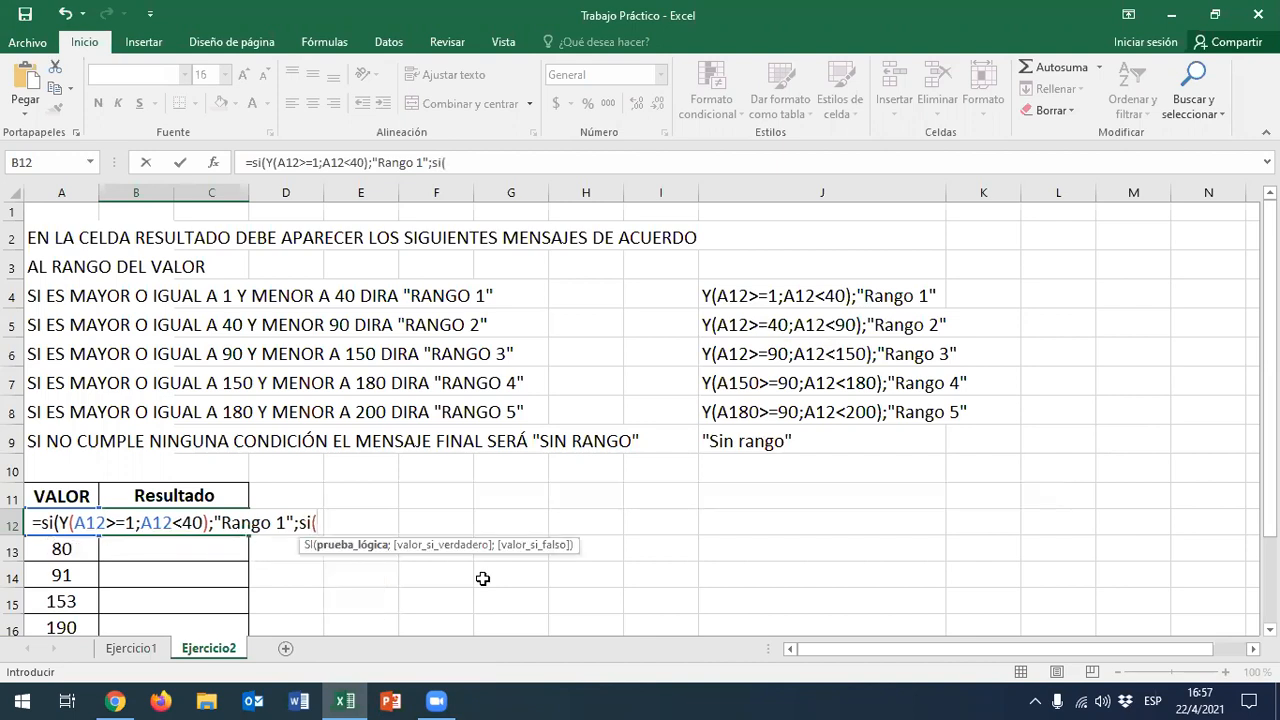
left_click(738, 323)
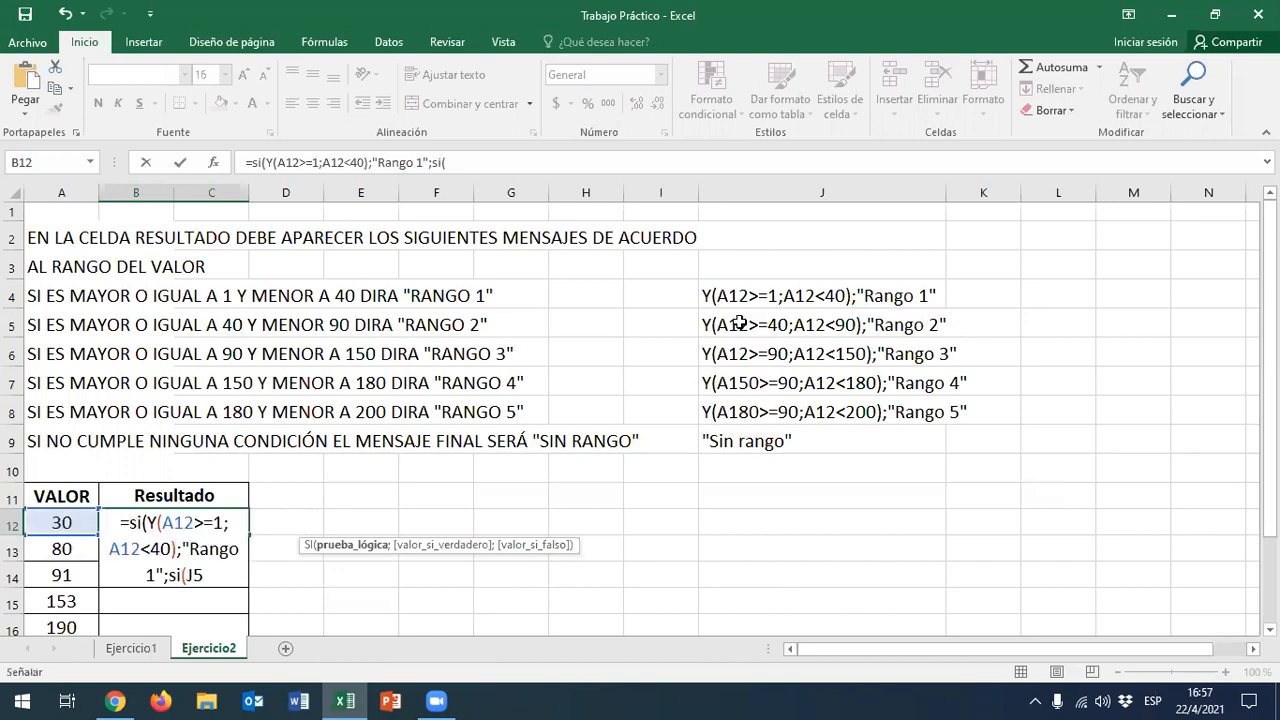
key("Escape")
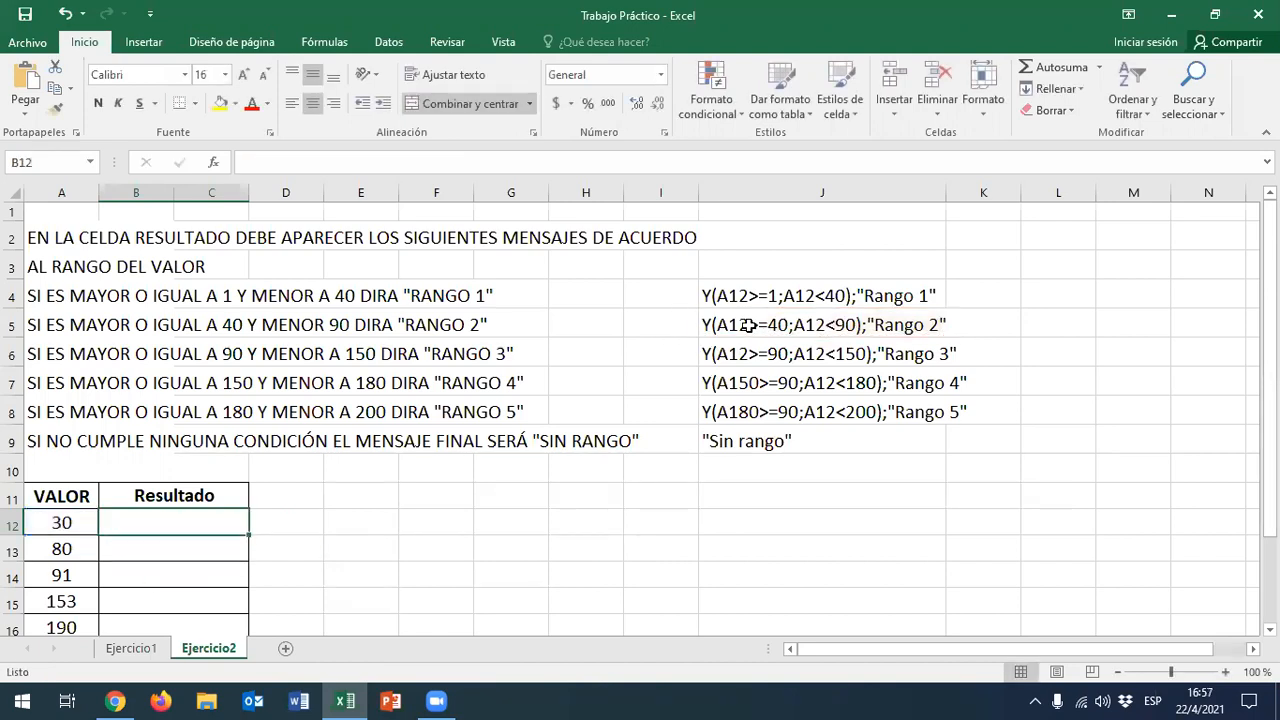
key("ctrl+z")
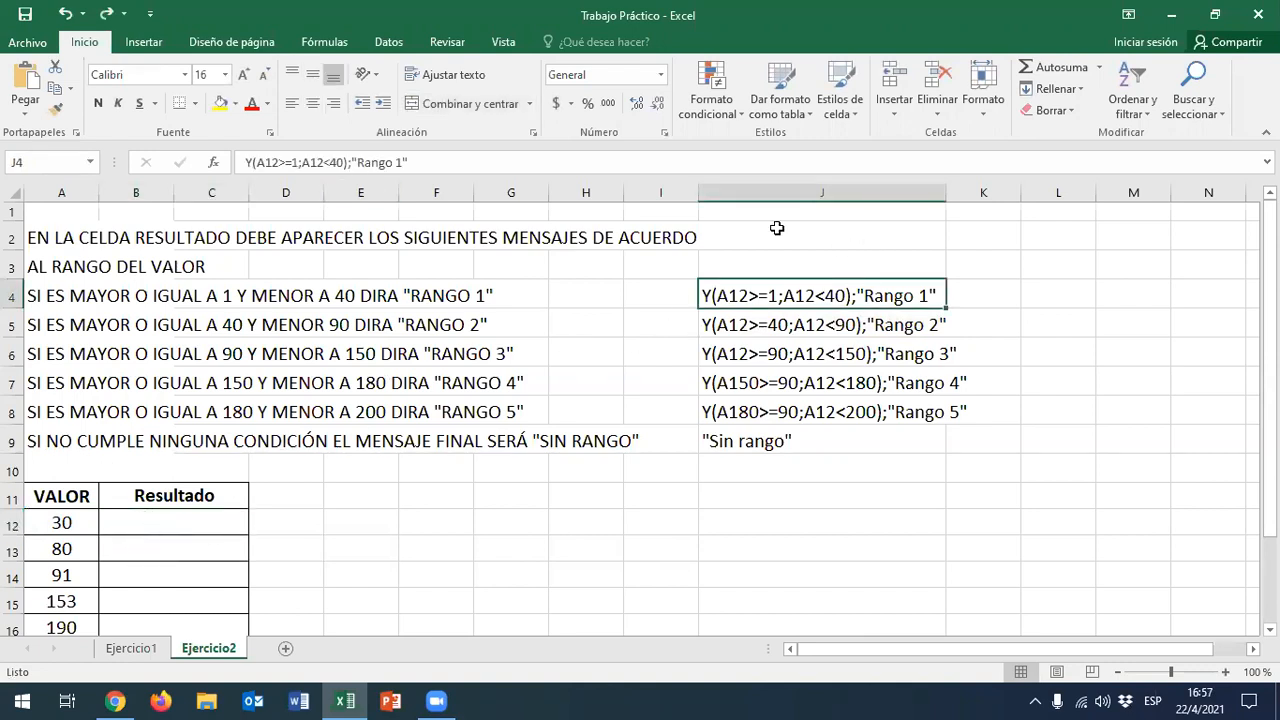
Copy the condition text from J4 and begin the formula in B12 with it as =si(Y(A12>=1;A12<40);"Rango 1"
left_click_drag(433, 163, 245, 163)
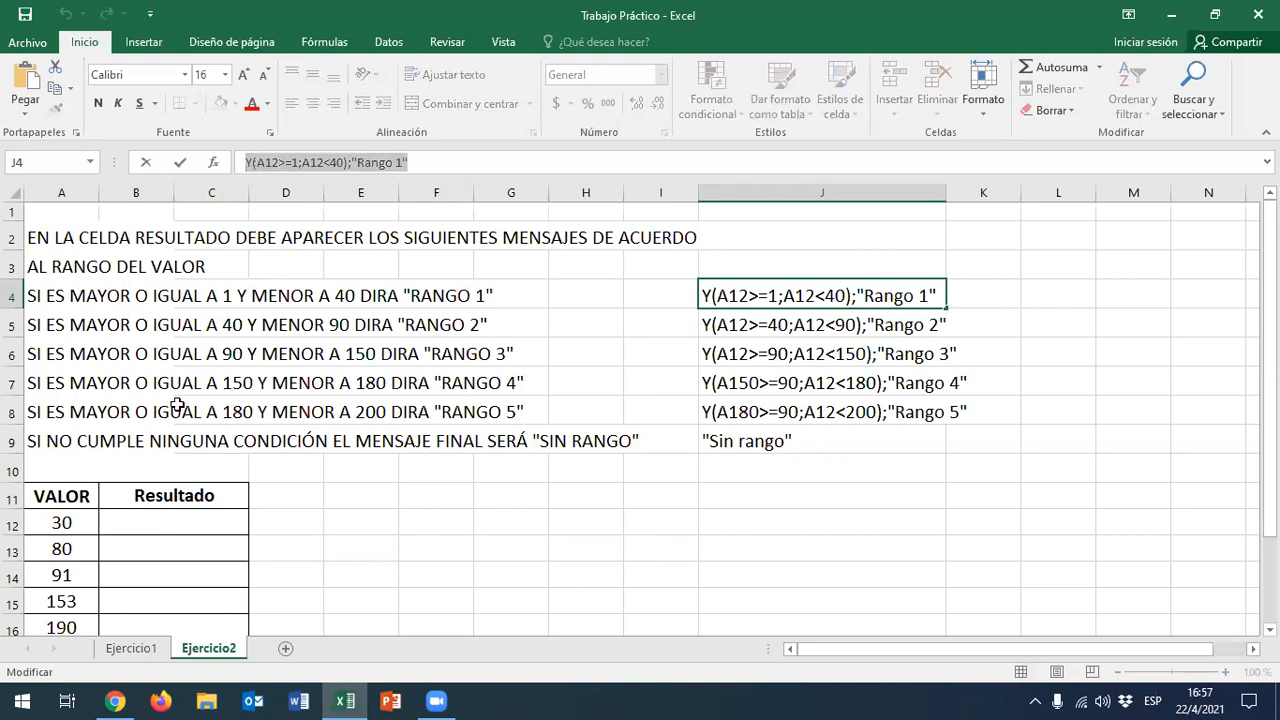
left_click(135, 525)
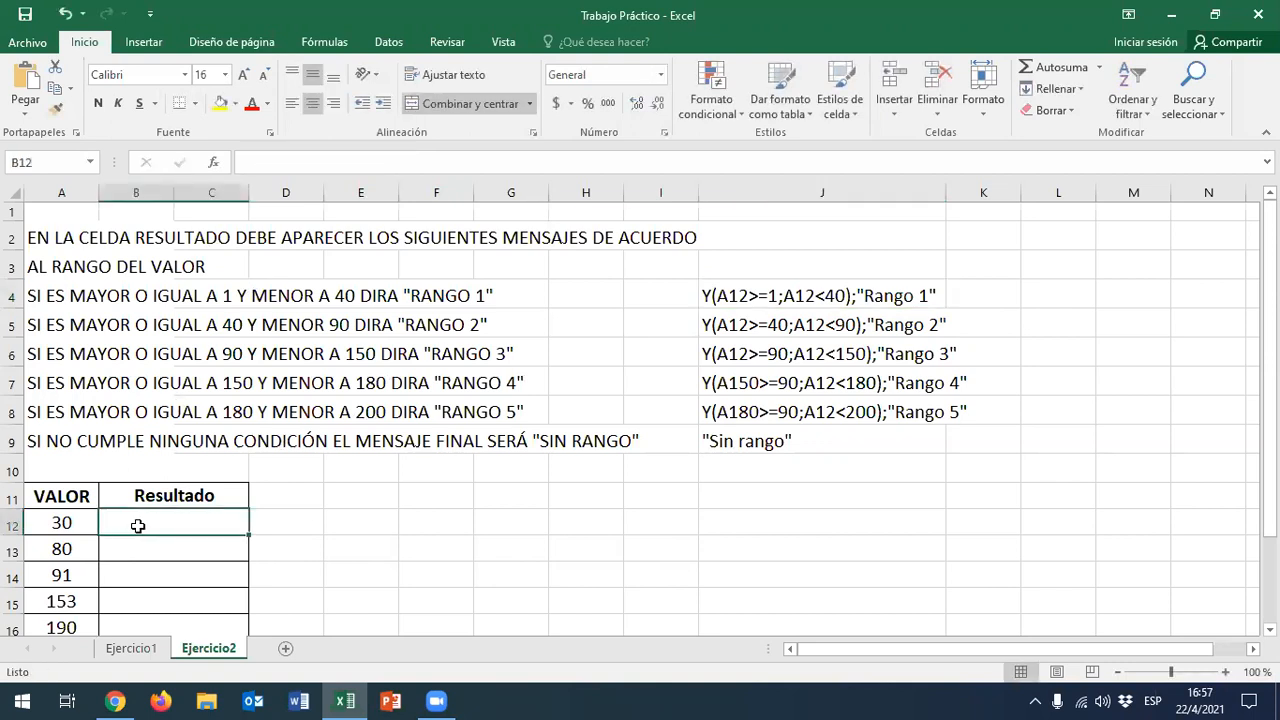
type("=si")
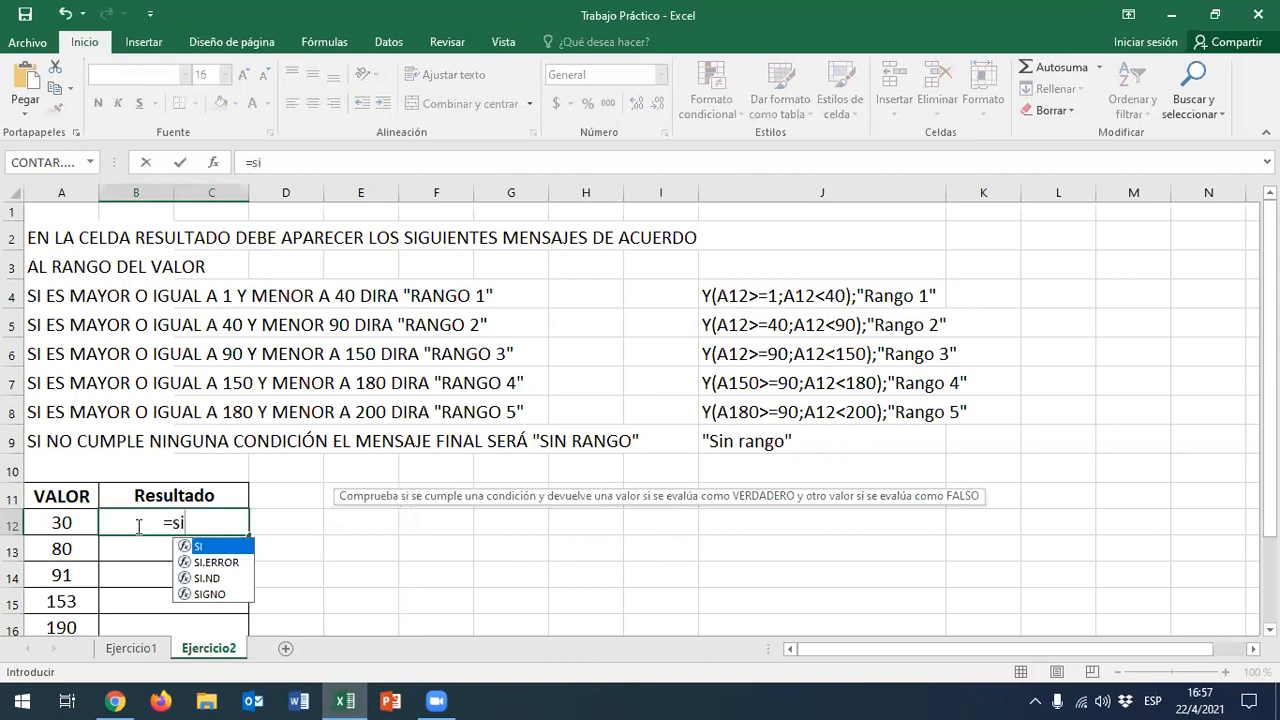
type("(")
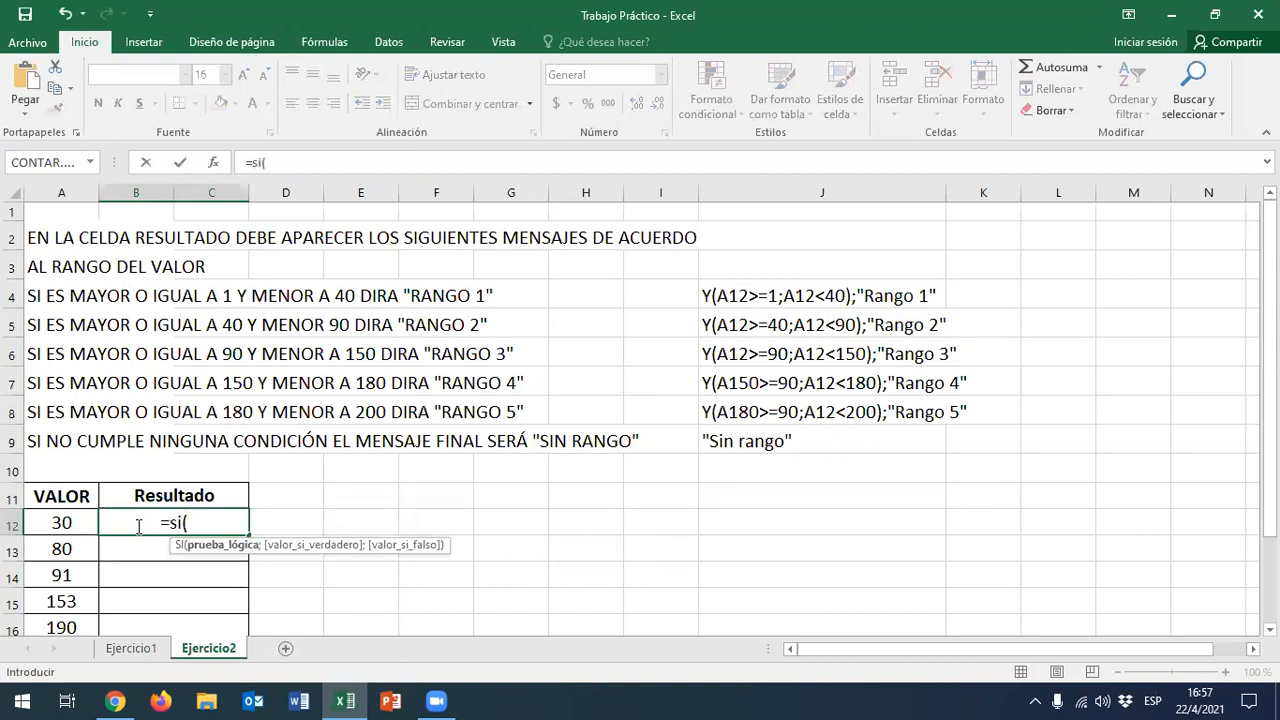
key("ctrl+v")
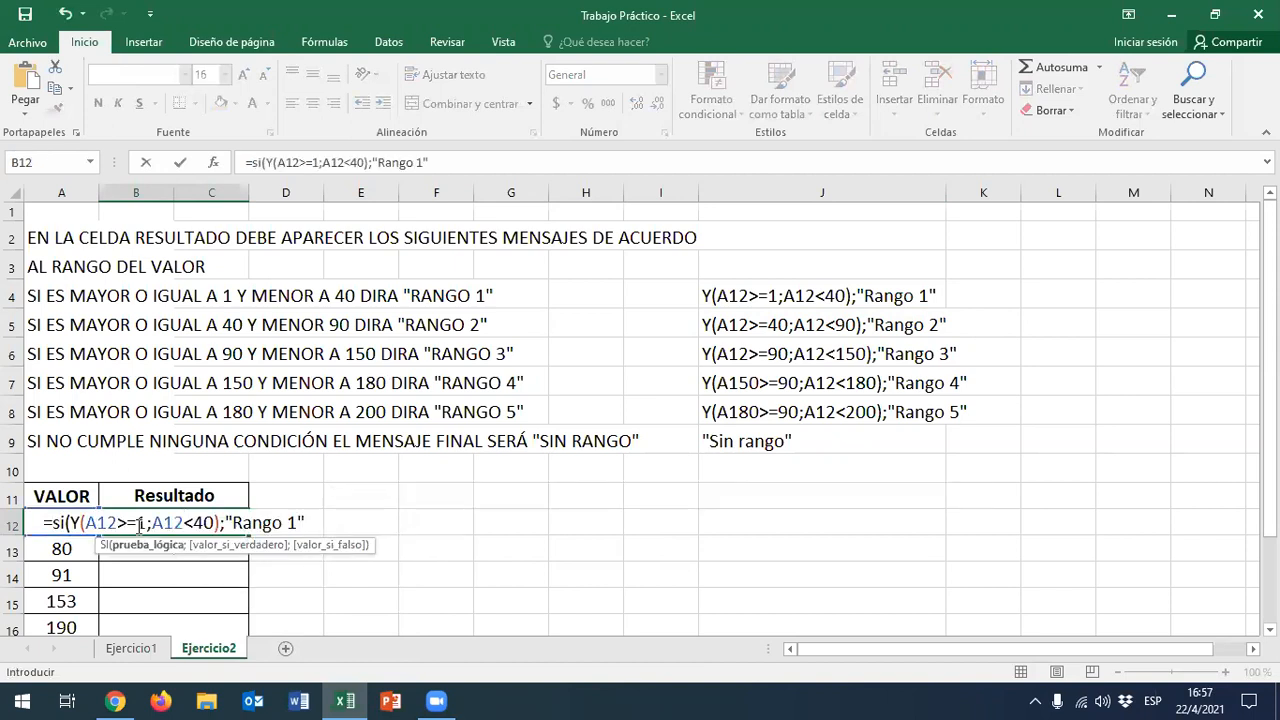
Nest a second si function in the B12 formula with the logical test y(a12>=40;a12<90)
type(";si")
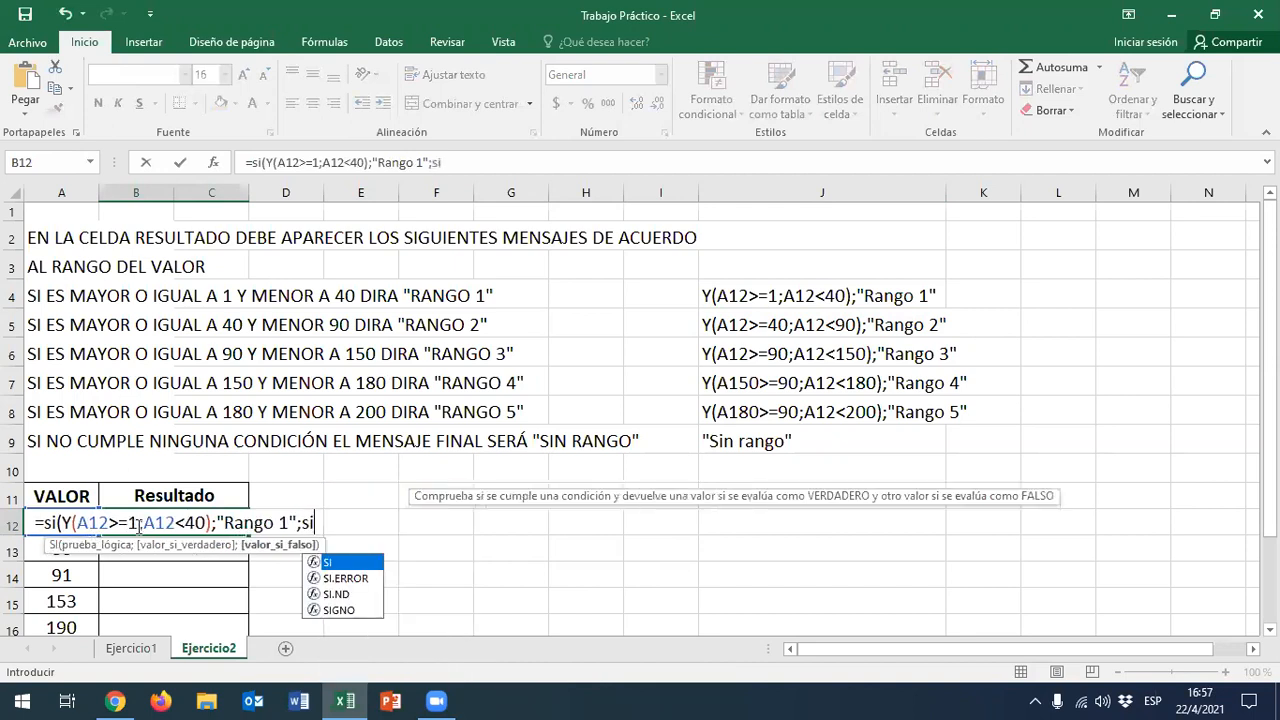
type("(")
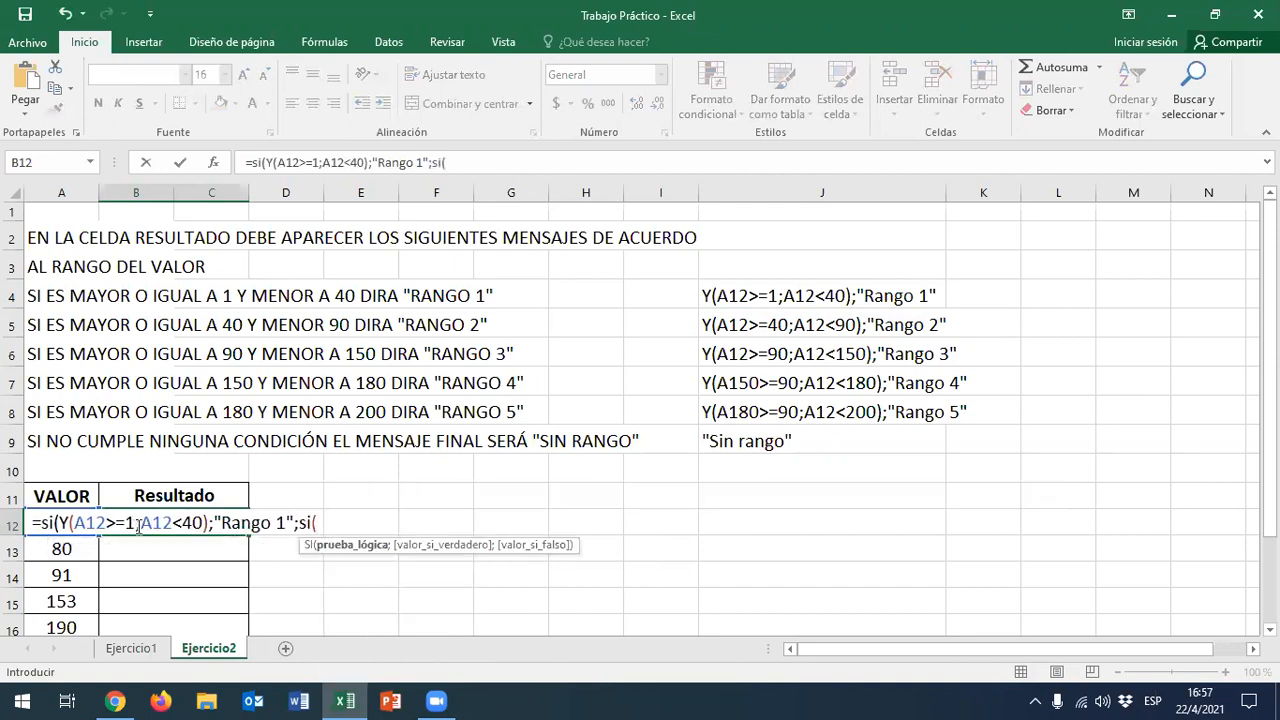
type("y")
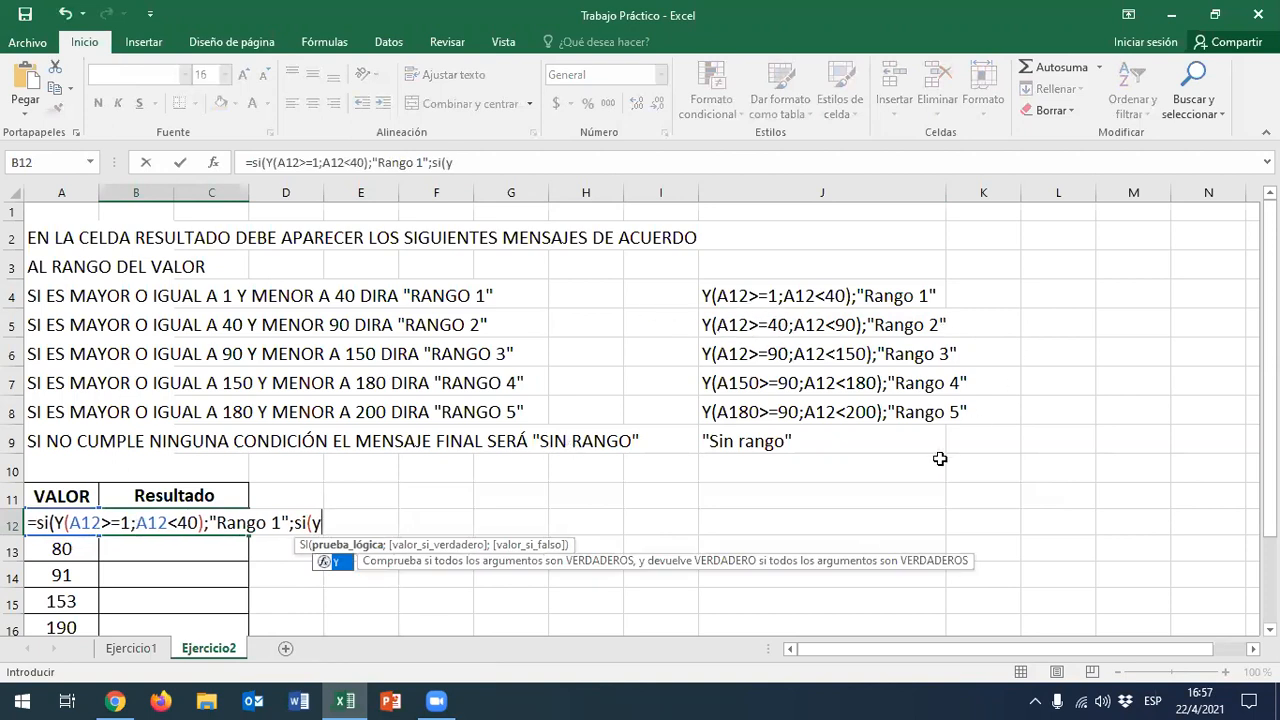
type("(")
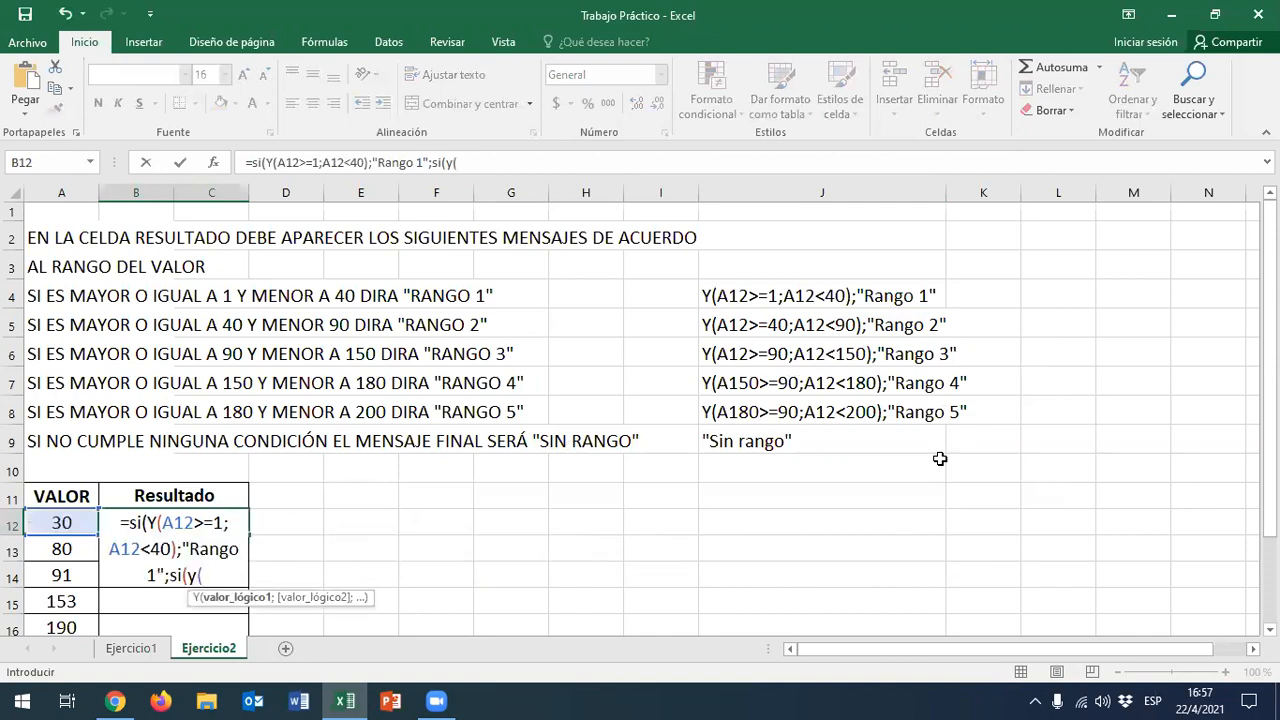
type("a12")
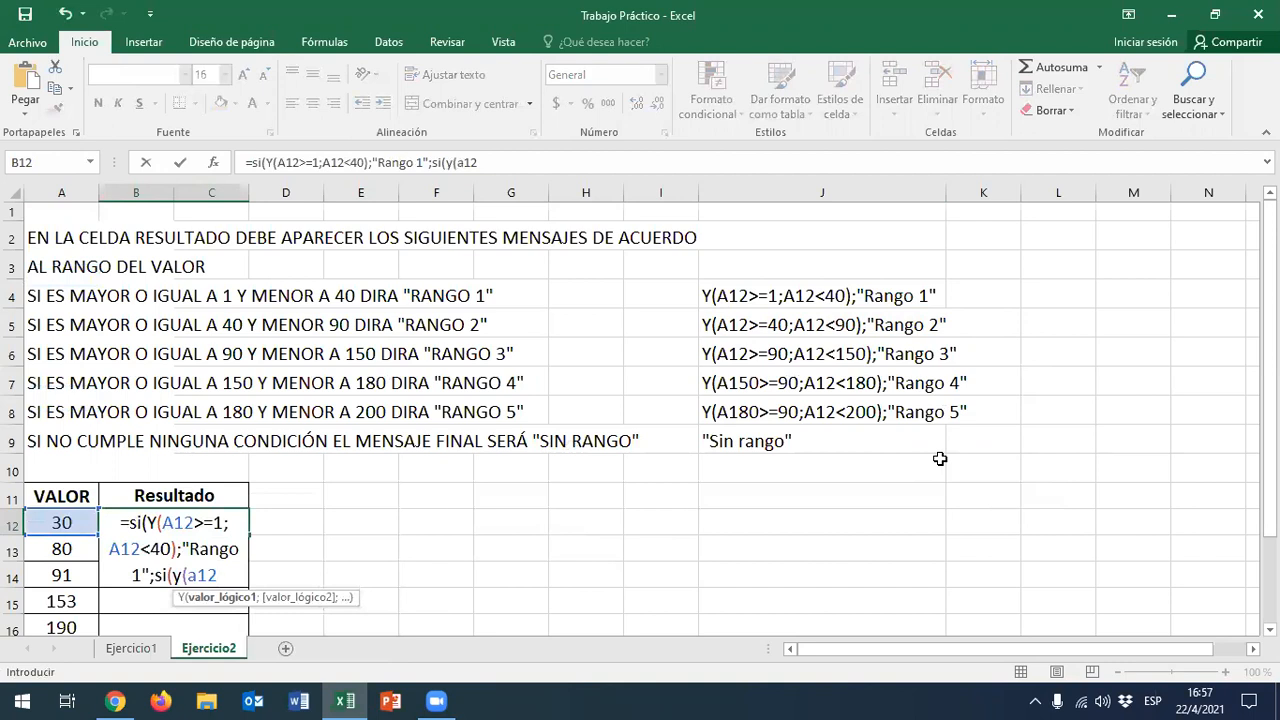
type(">")
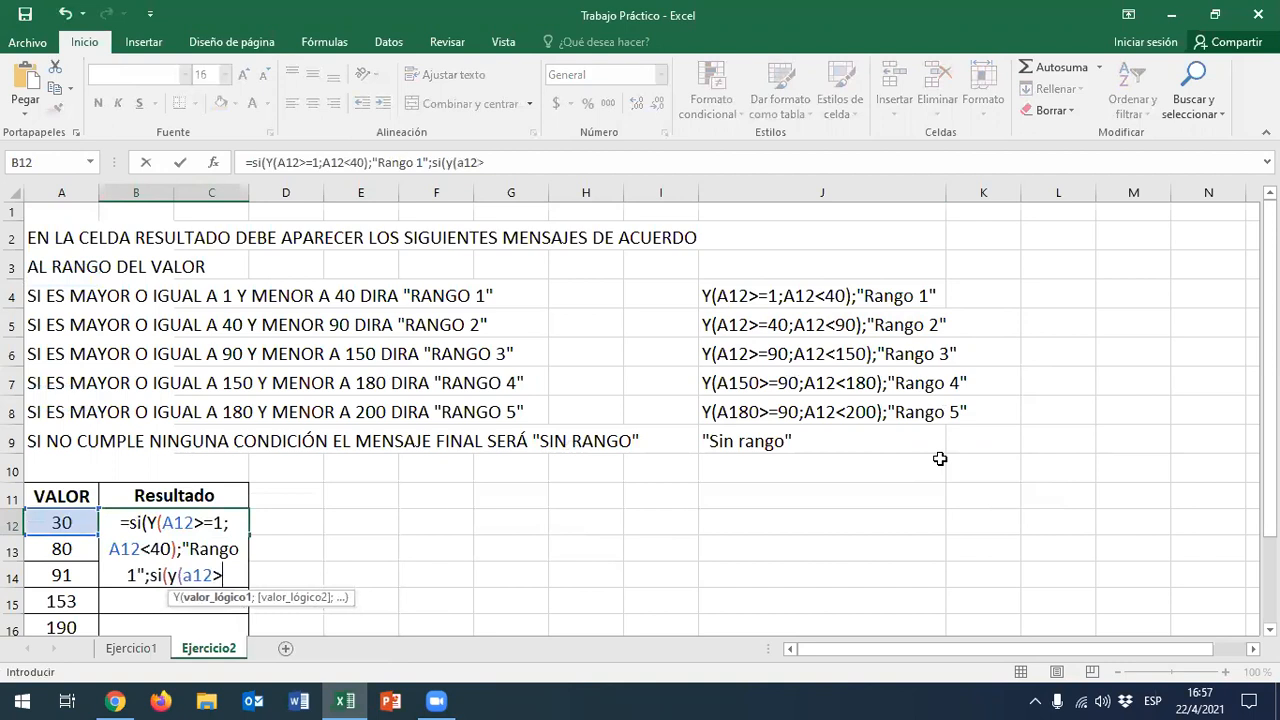
type("=")
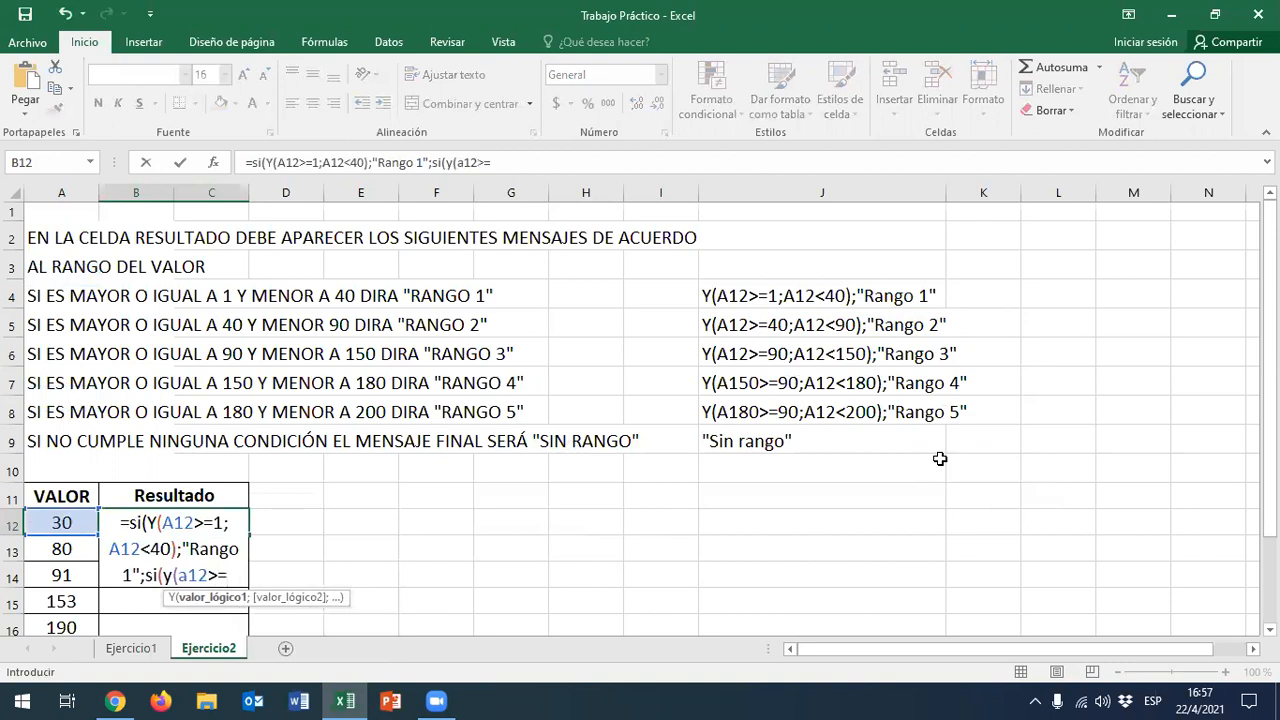
type("40")
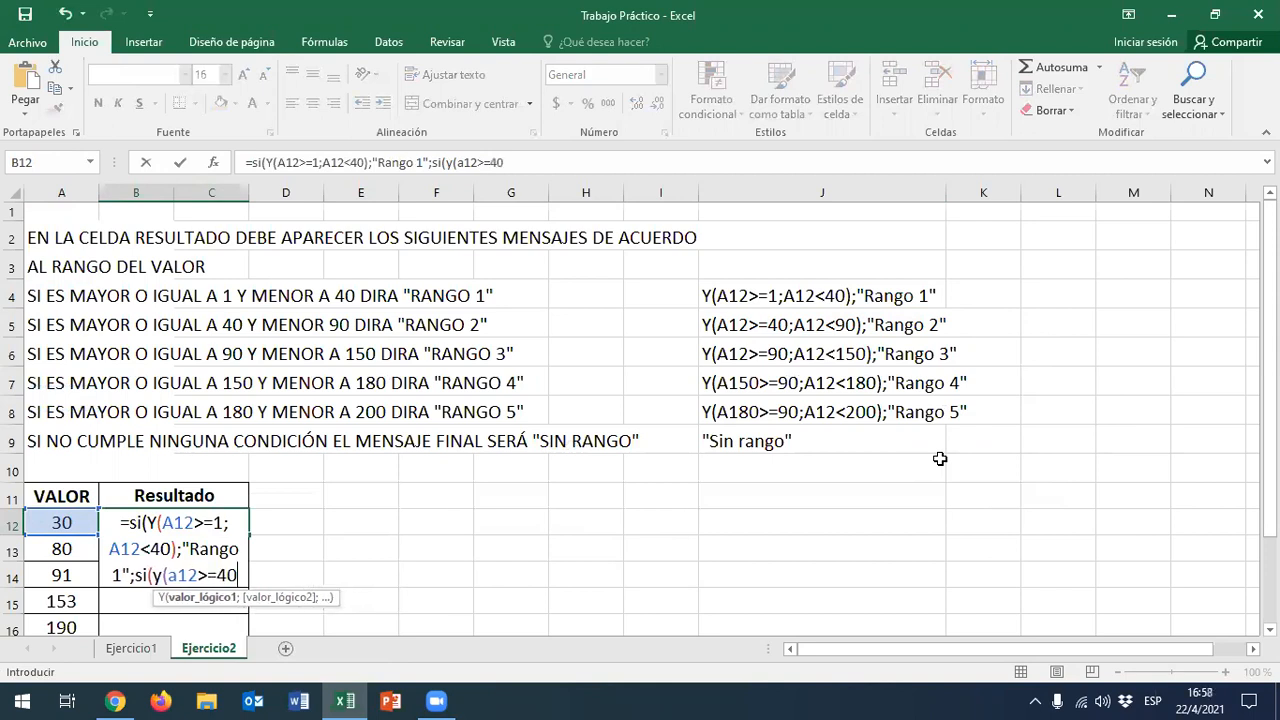
type(";")
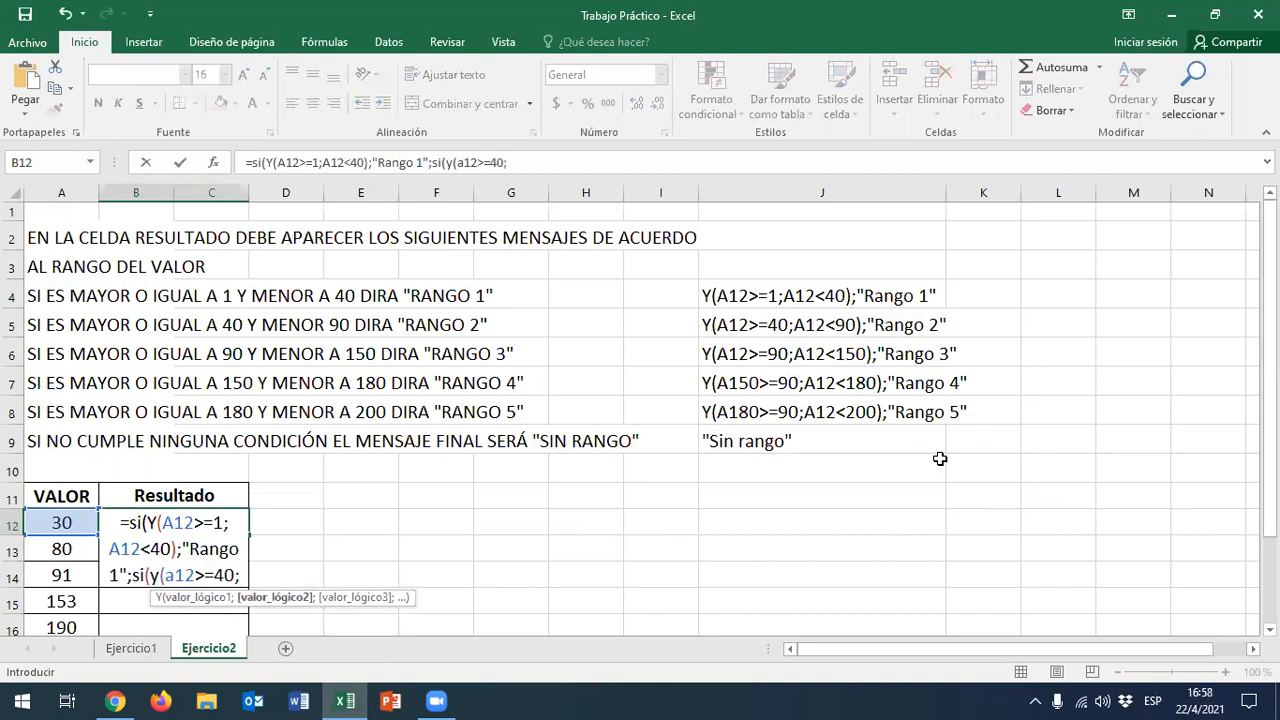
type("a12")
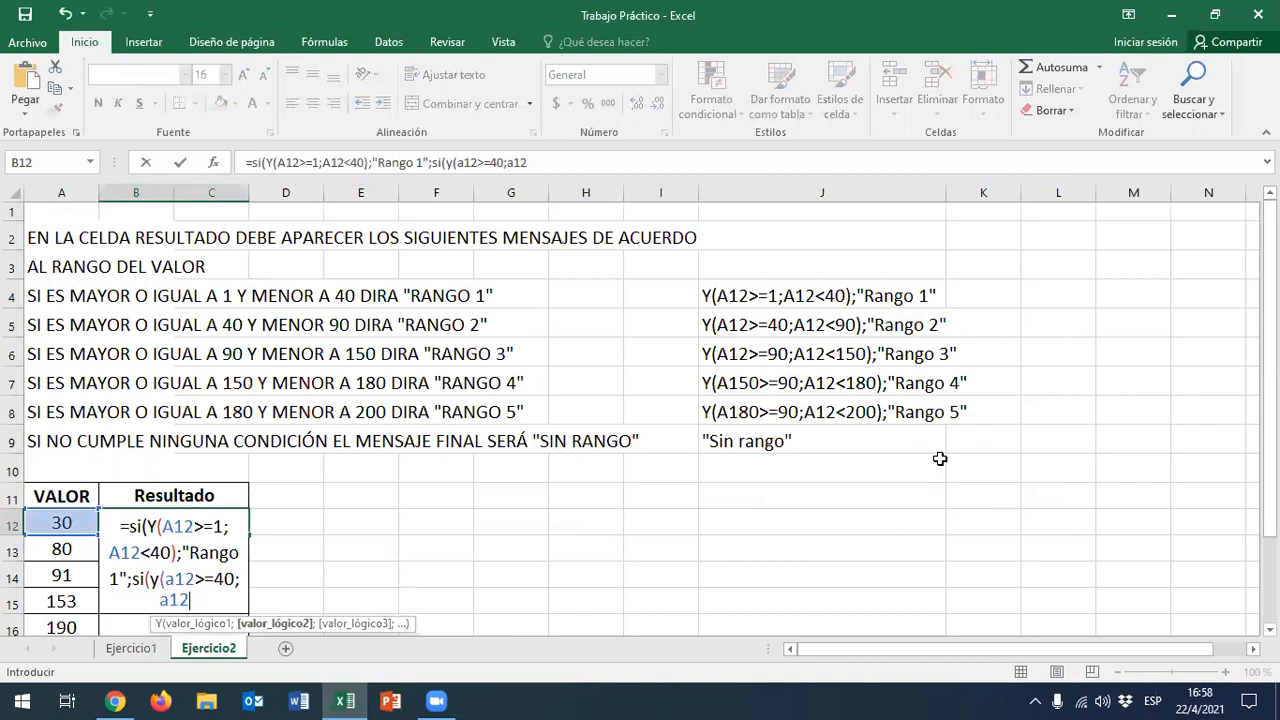
type("<90")
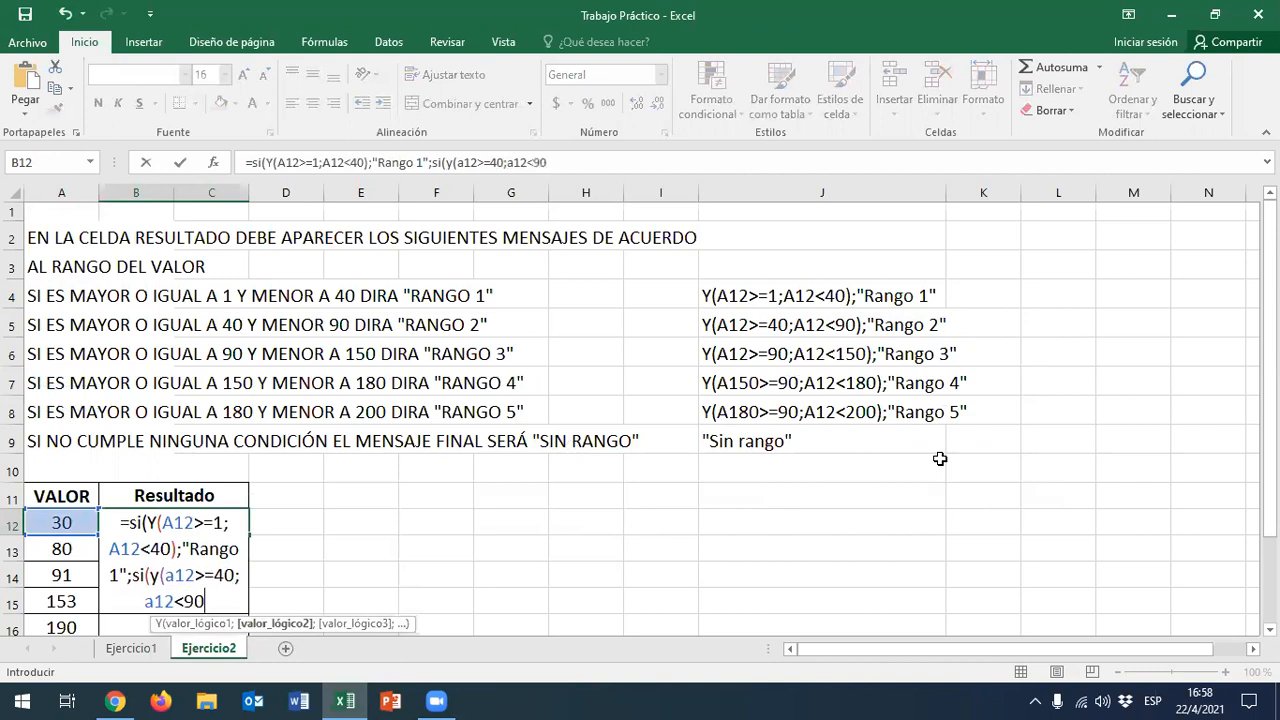
type(")")
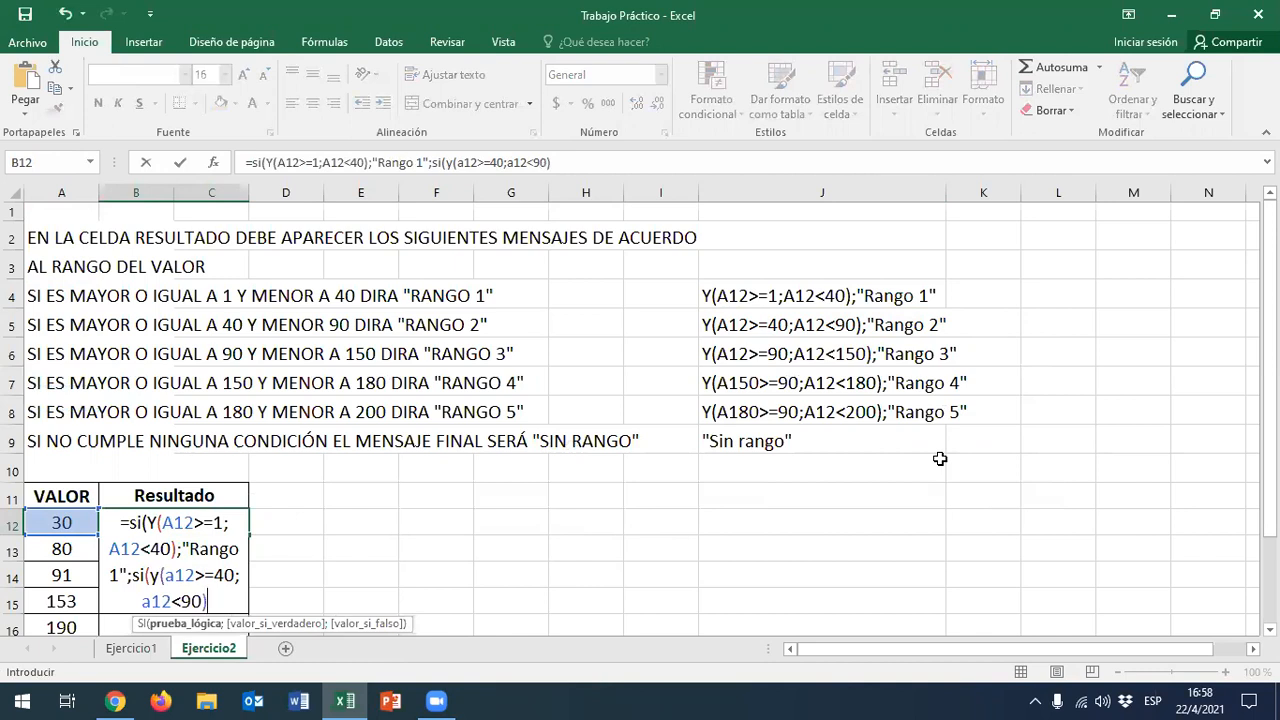
Add "Rango 2" as the value if true of the nested si in the B12 formula
type(";\"")
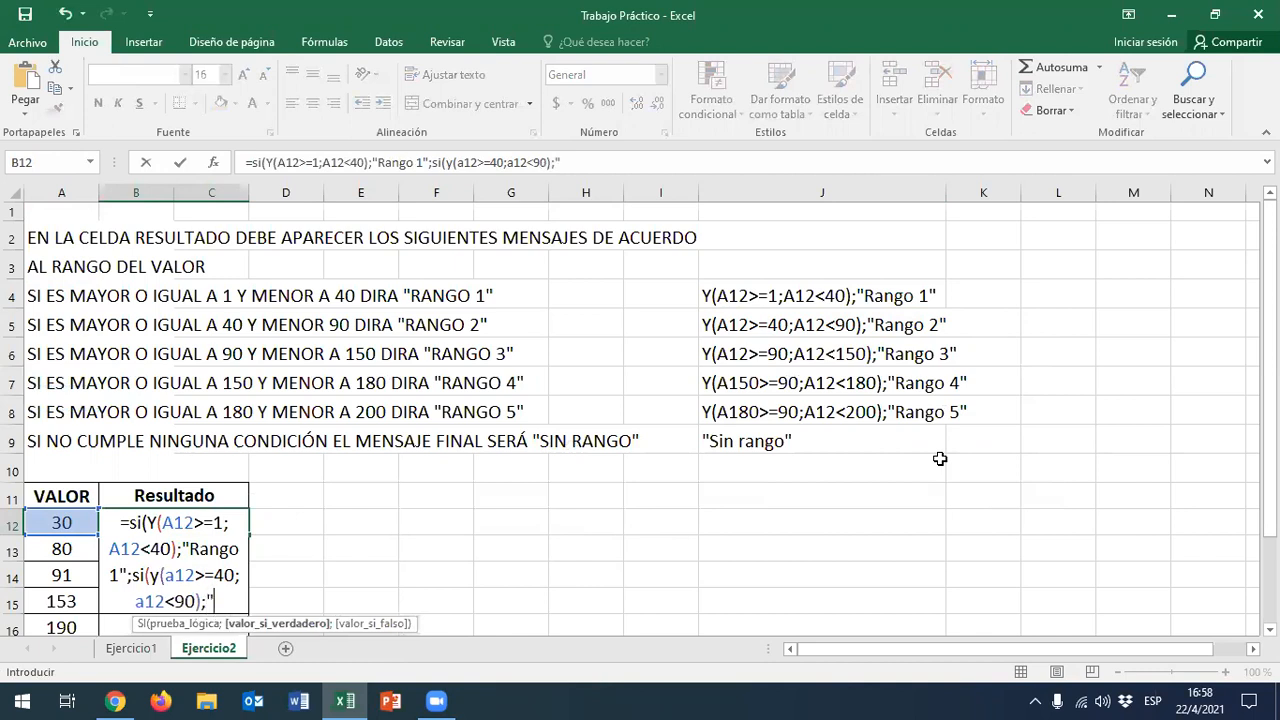
type("rango")
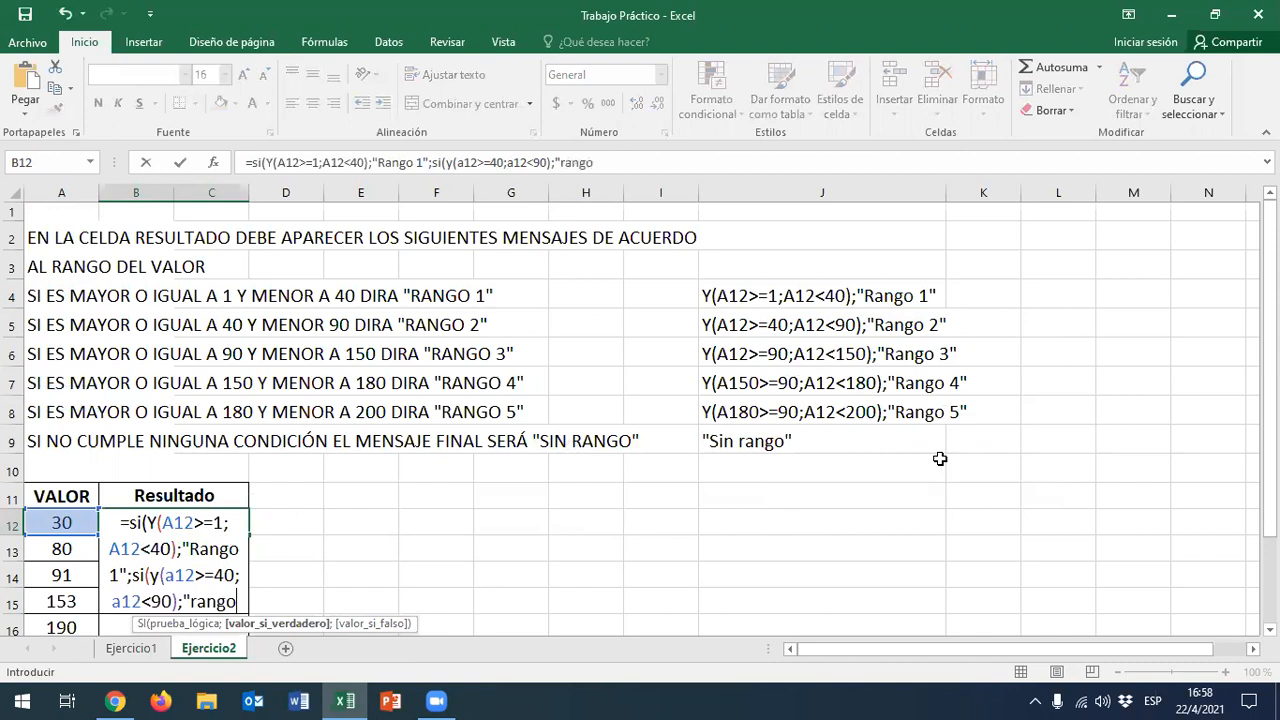
key("BackSpace")
key("BackSpace")
key("BackSpace")
key("BackSpace")
key("BackSpace")
type("Rango 2")
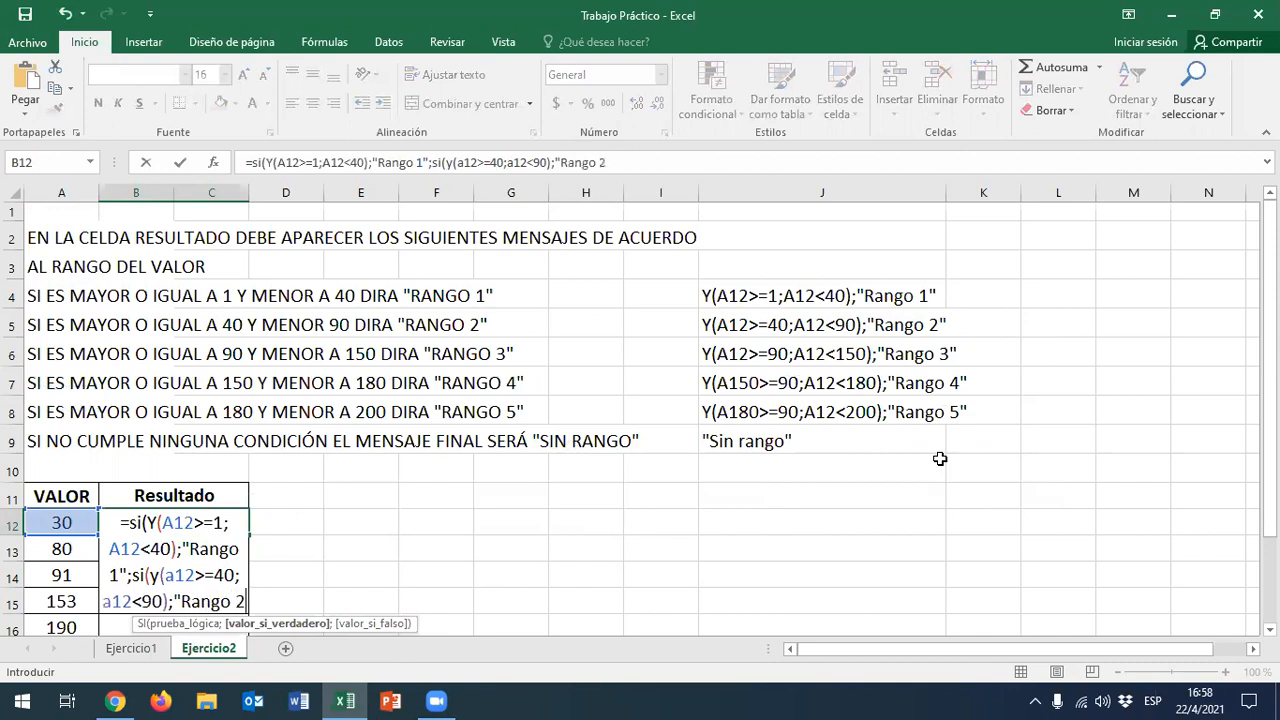
type("\"")
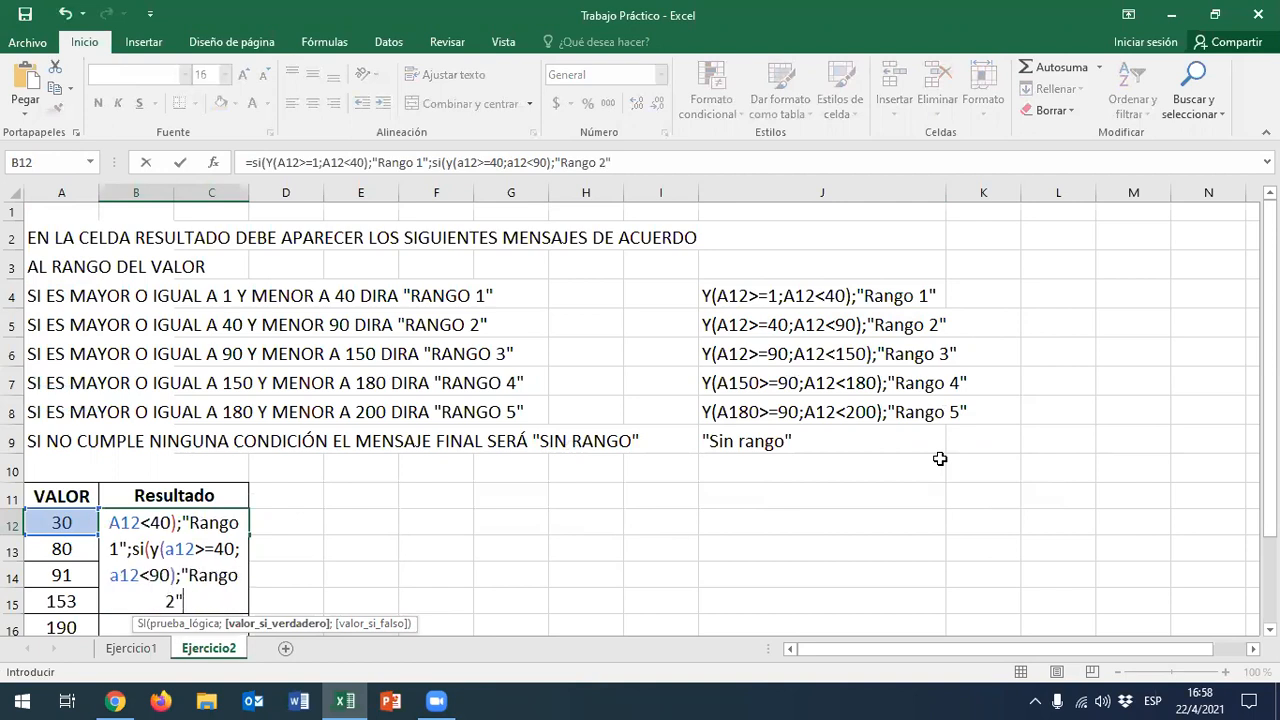
Nest a third function in the B12 formula as si(y( and insert the copied condition Y(A12>=1;A12<40);"Rango 1" after it
type(";")
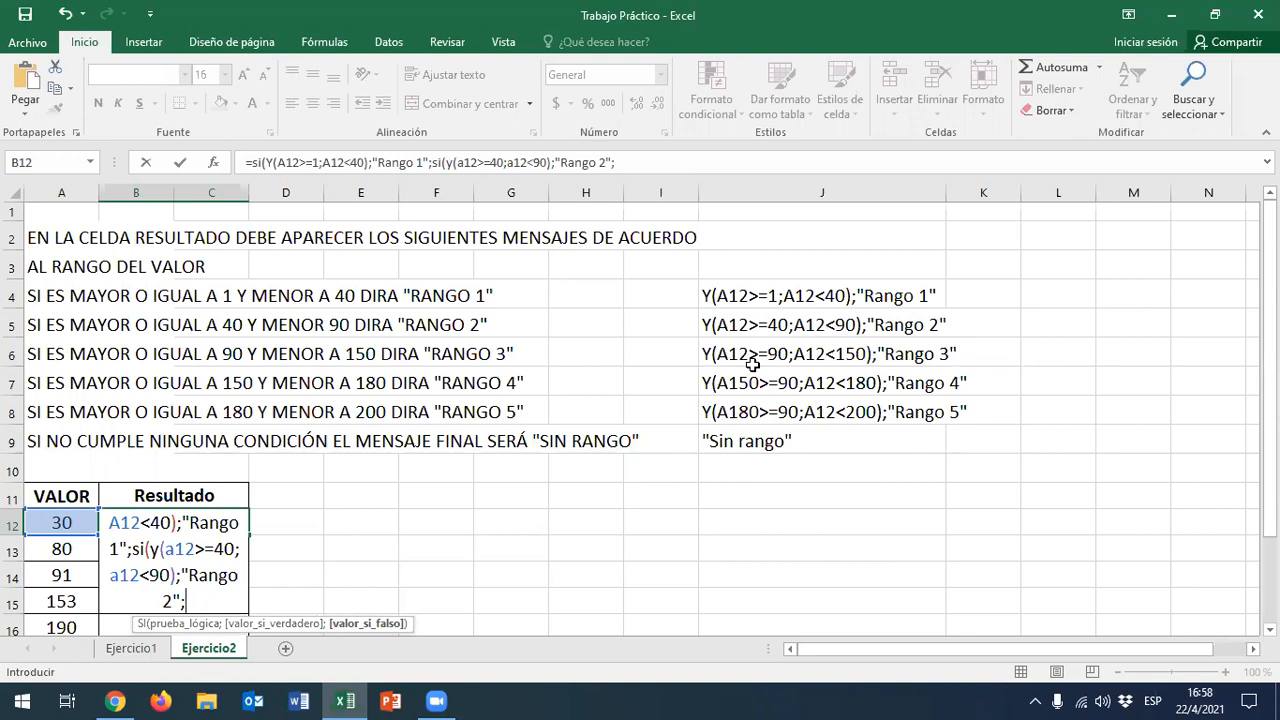
type("si")
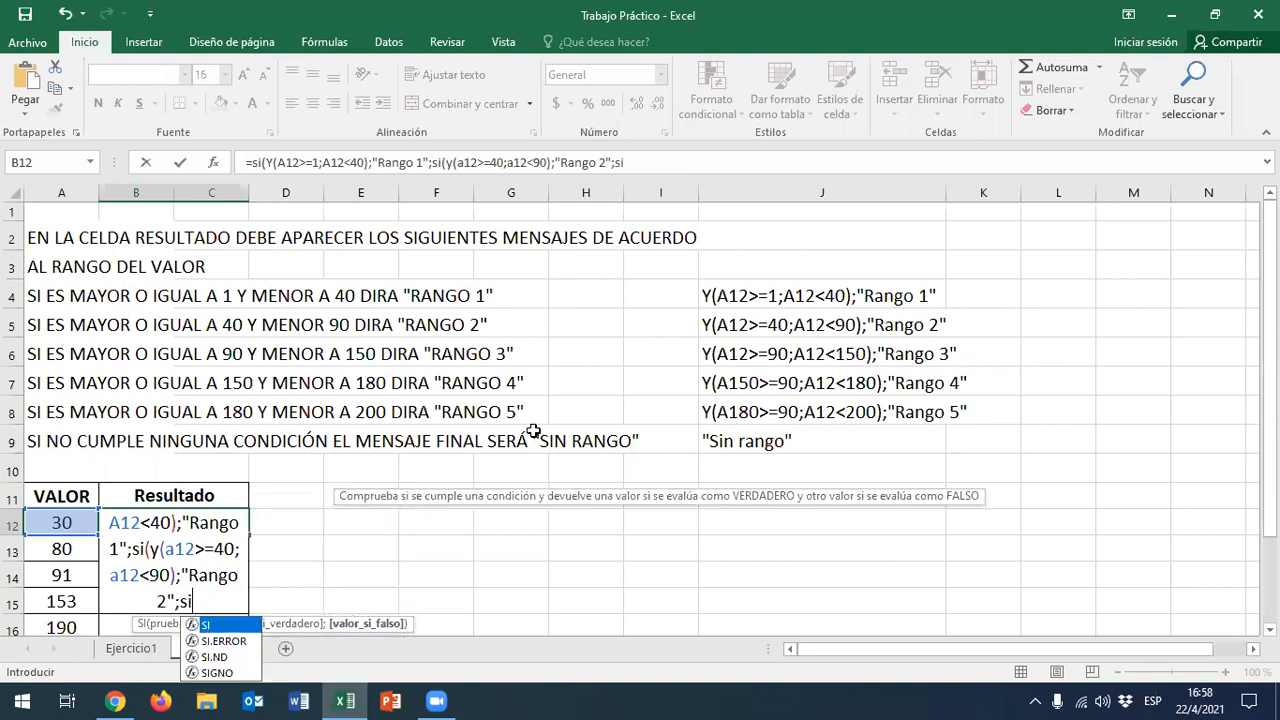
type("(")
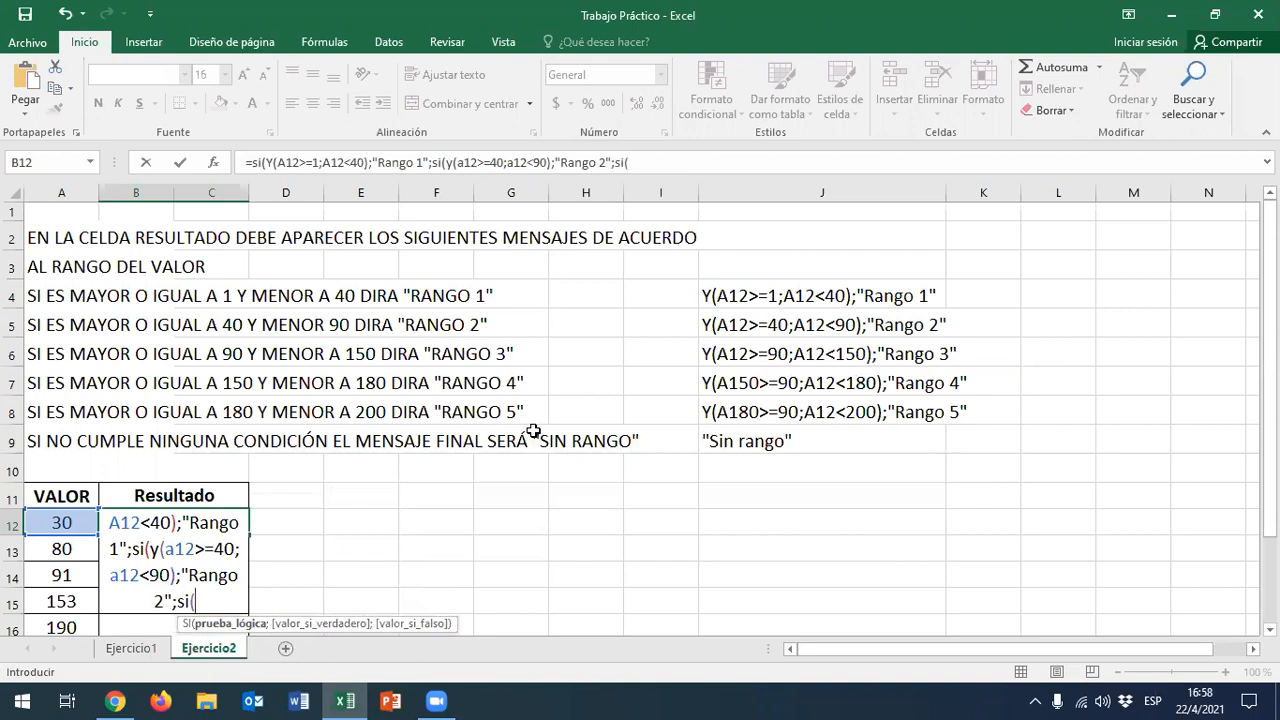
type("y")
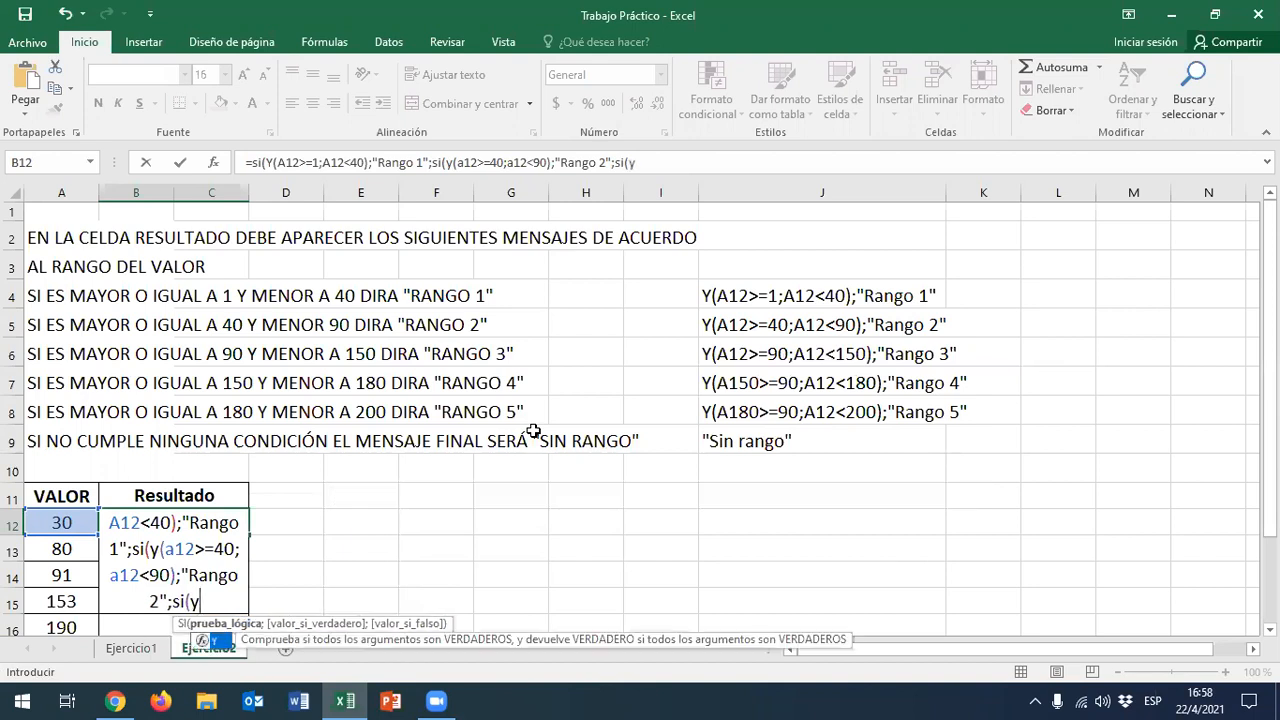
type("(")
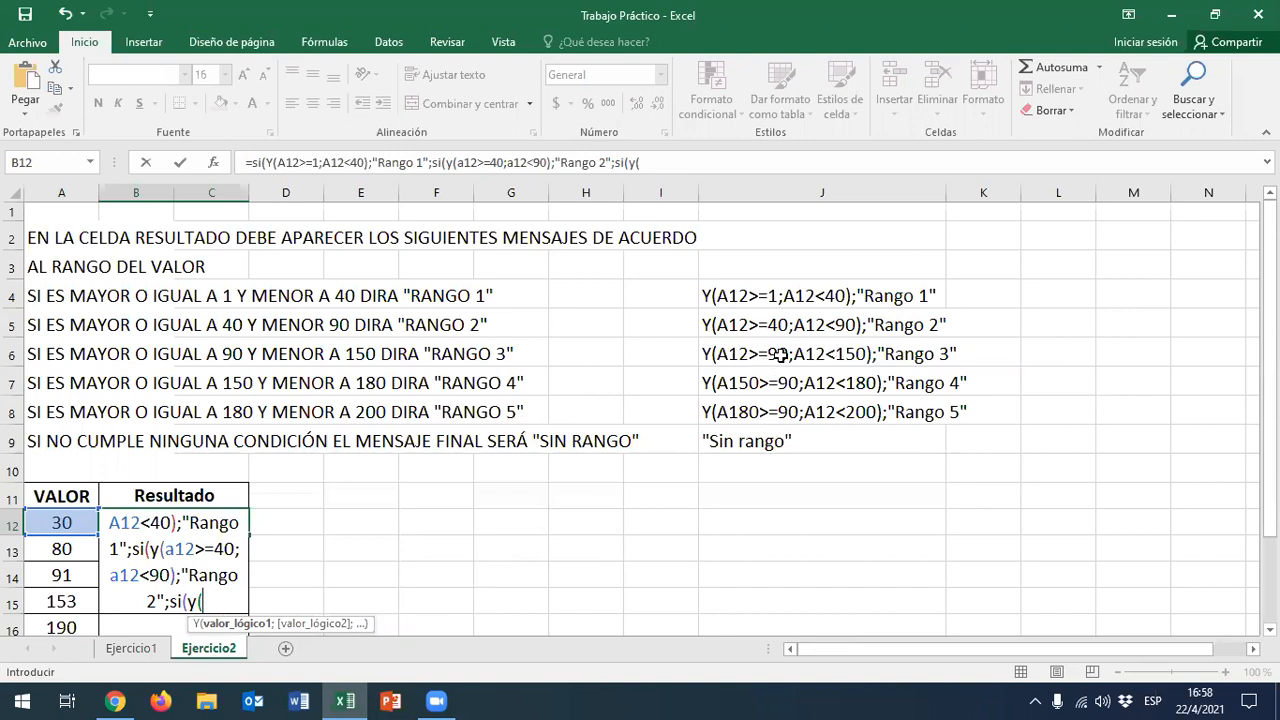
type("Y(A12>=1;A12<40);\"Rango 1\"")
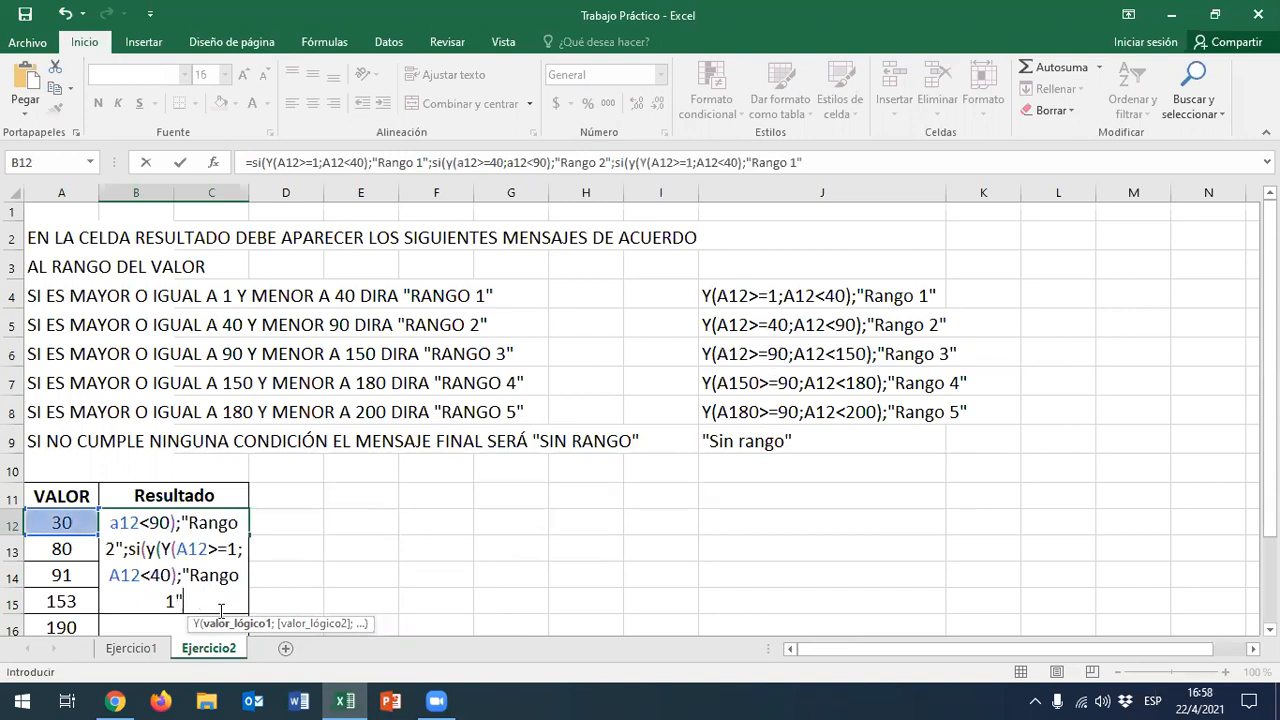
Edit the condition just inserted in the B12 formula to read Y(A12>=90;A12<150);"Rango 3"
left_click(209, 549)
left_click(236, 549)
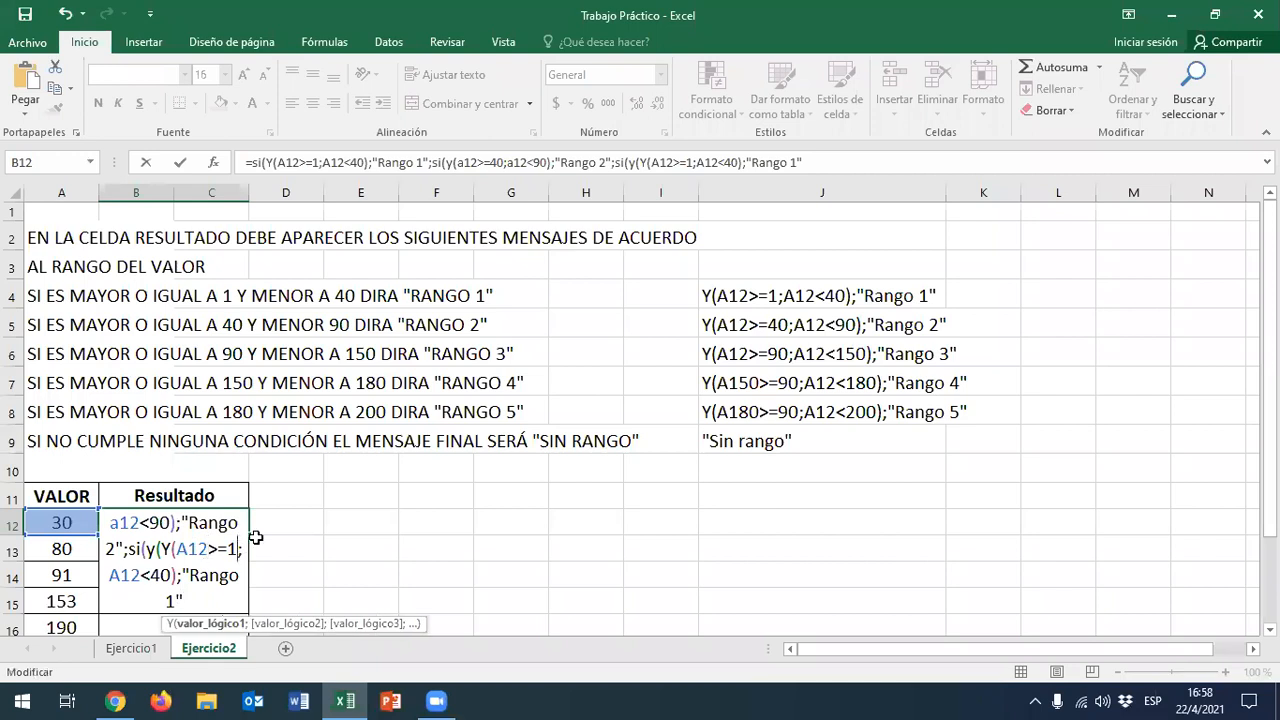
key("BackSpace")
type("90")
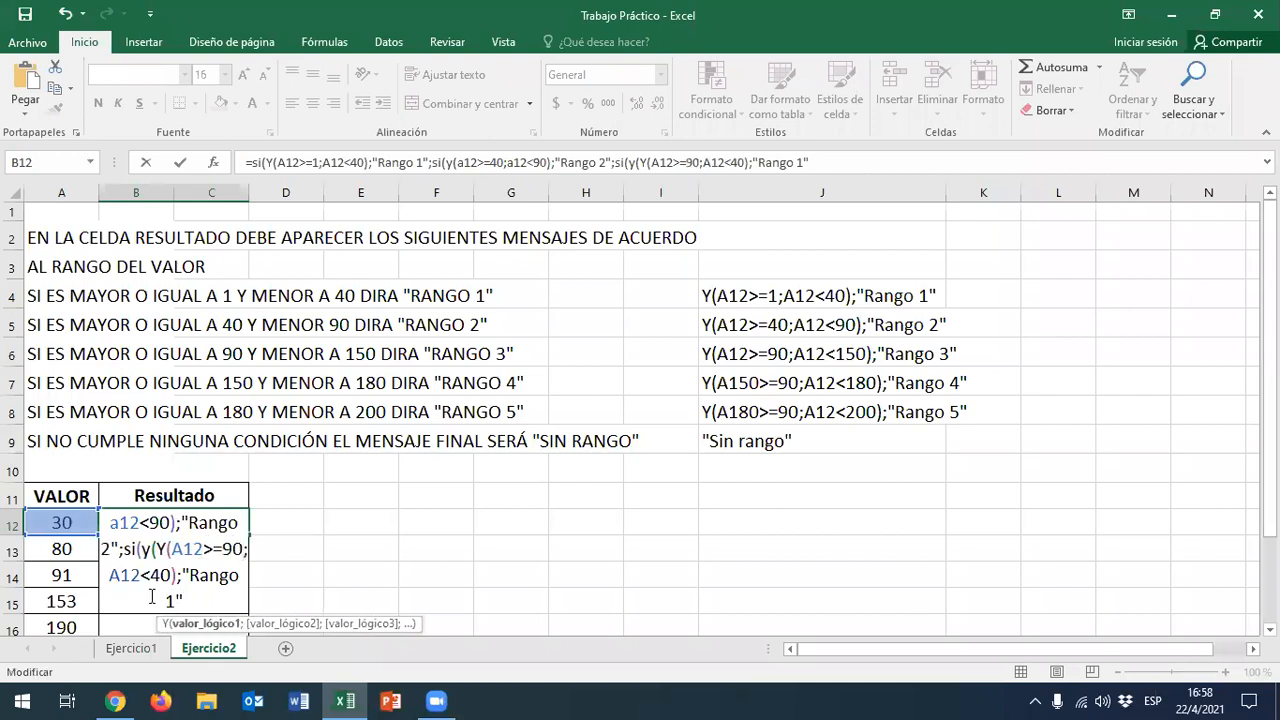
key("Right")
left_click(162, 575)
key("BackSpace")
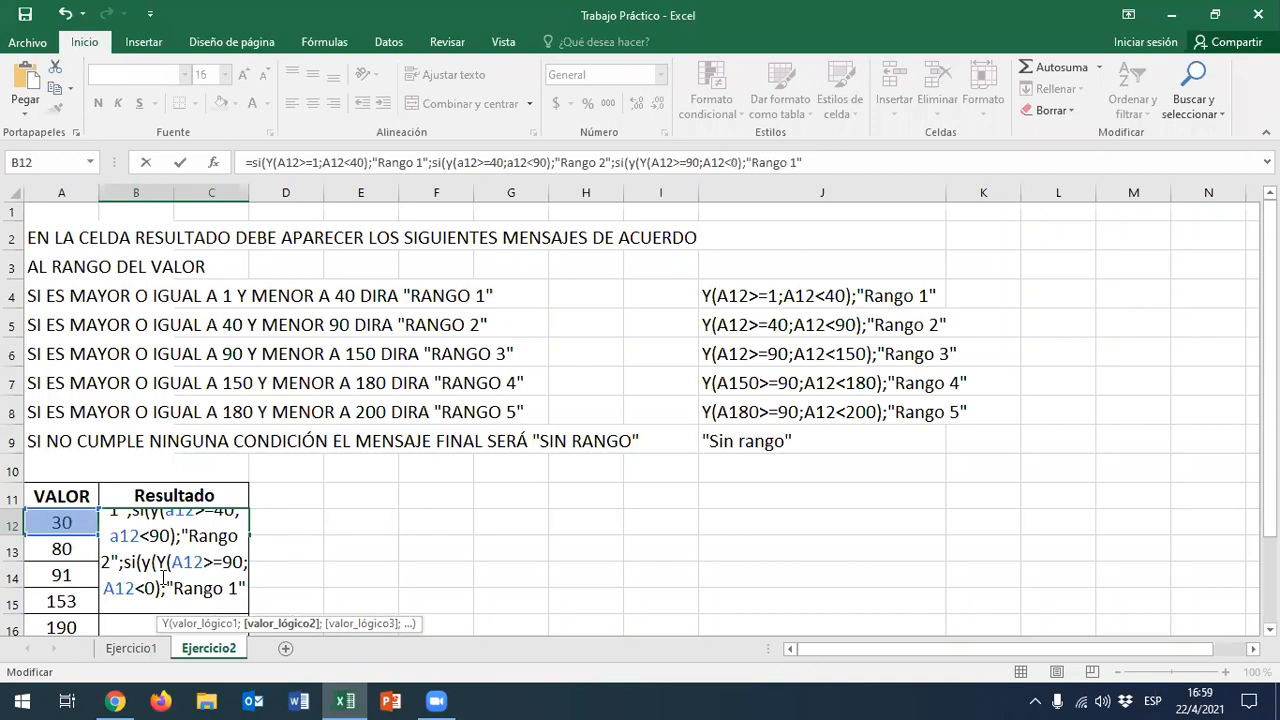
type("15")
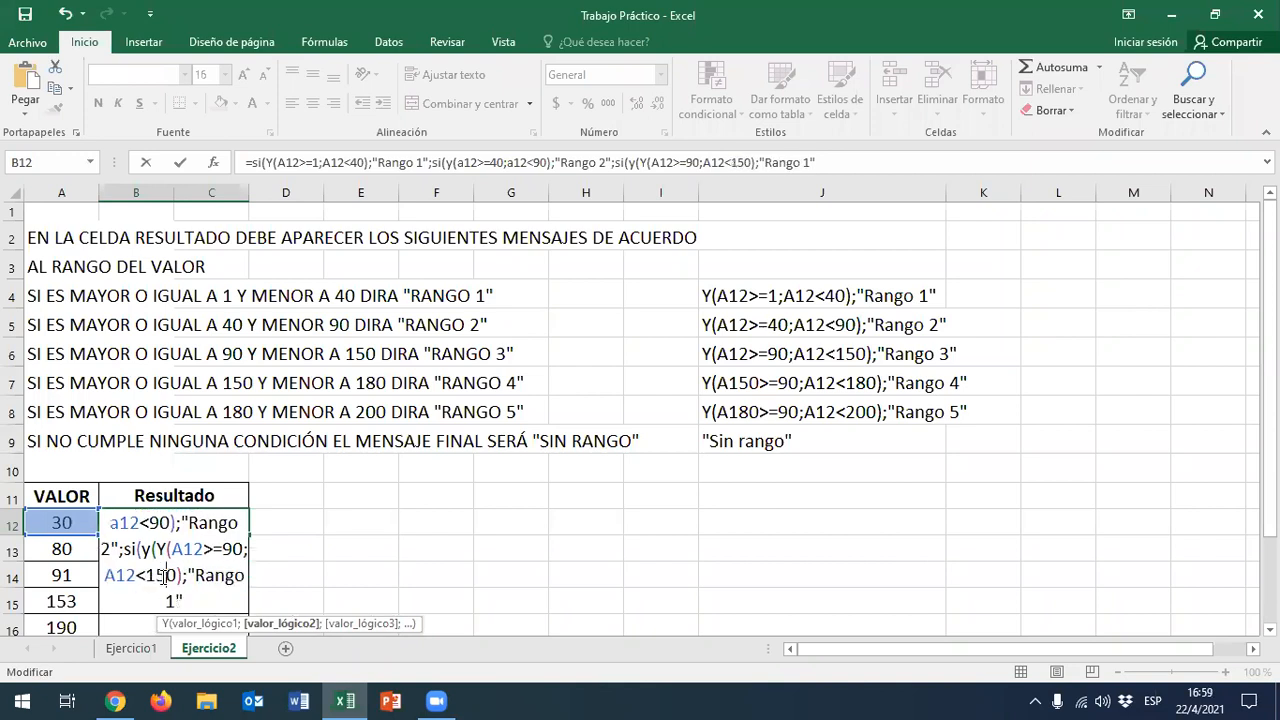
left_click(177, 597)
key("BackSpace")
type("3")
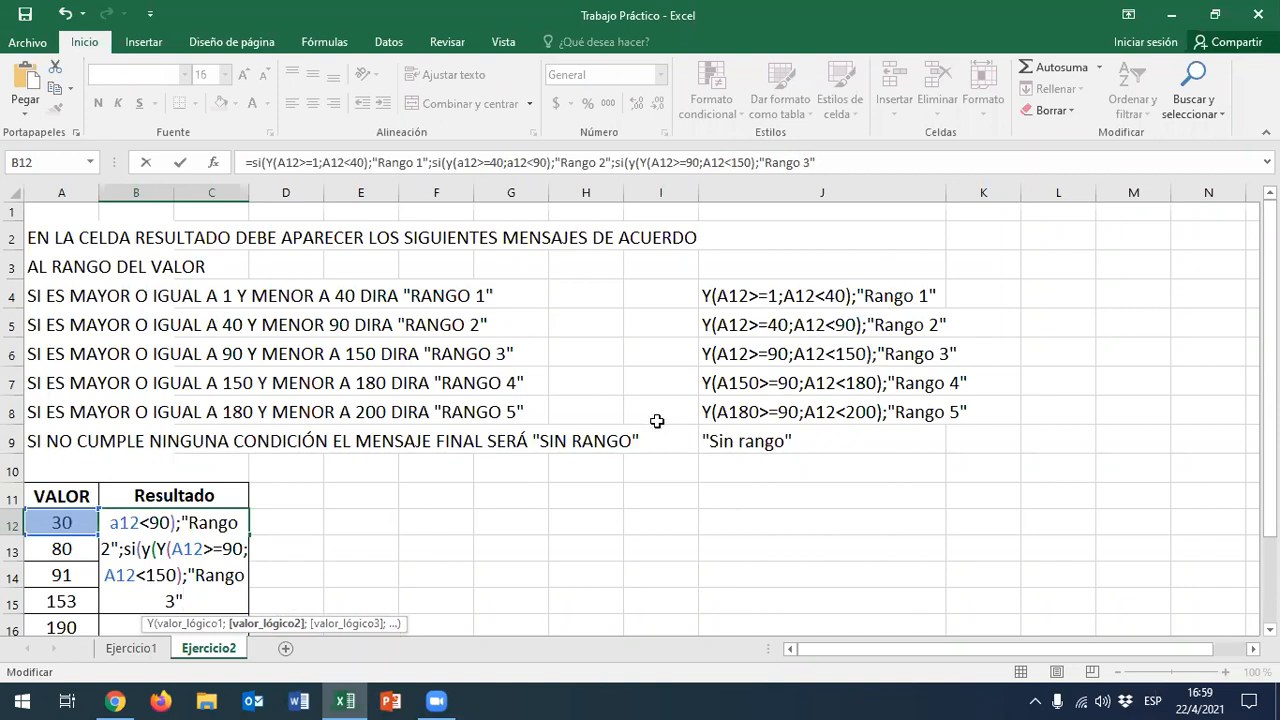
Append another copy of the condition to the B12 formula after a semicolon and adapt it to Y(A12>=150;A12<180);"Rango 4"
type(";")
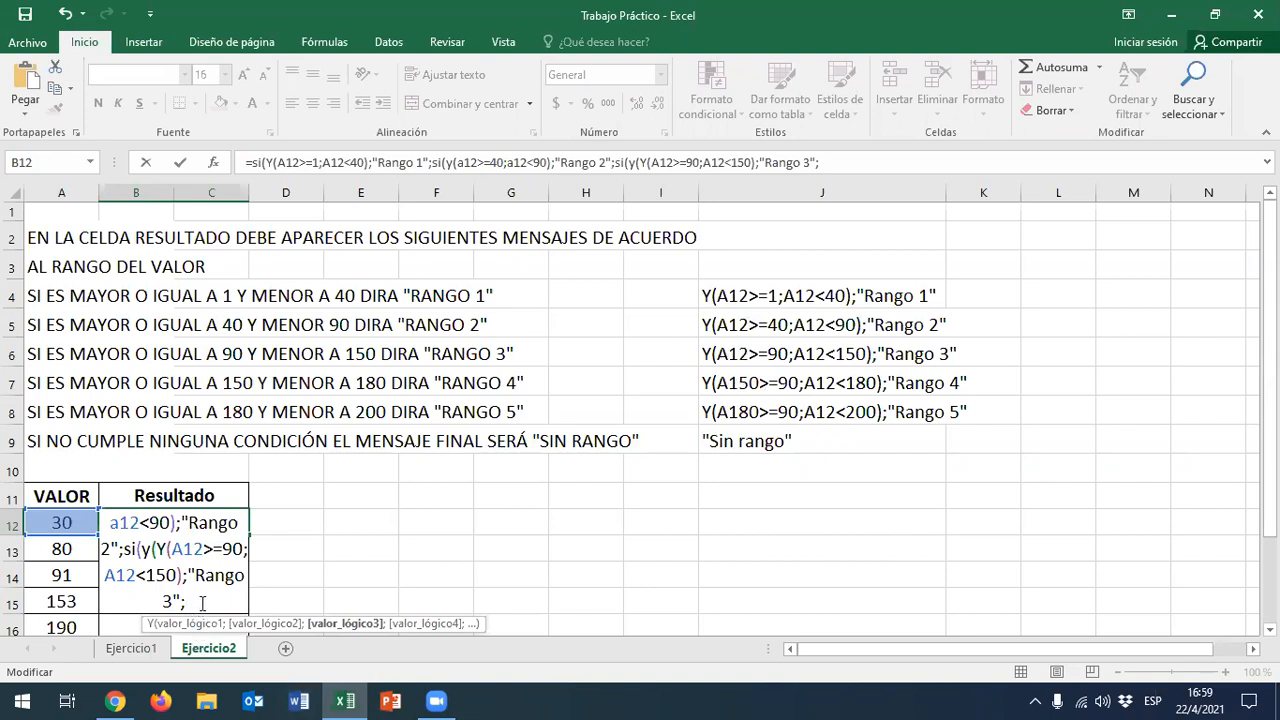
type("Y(A12>=1;A12<40);\"Rango 1\"")
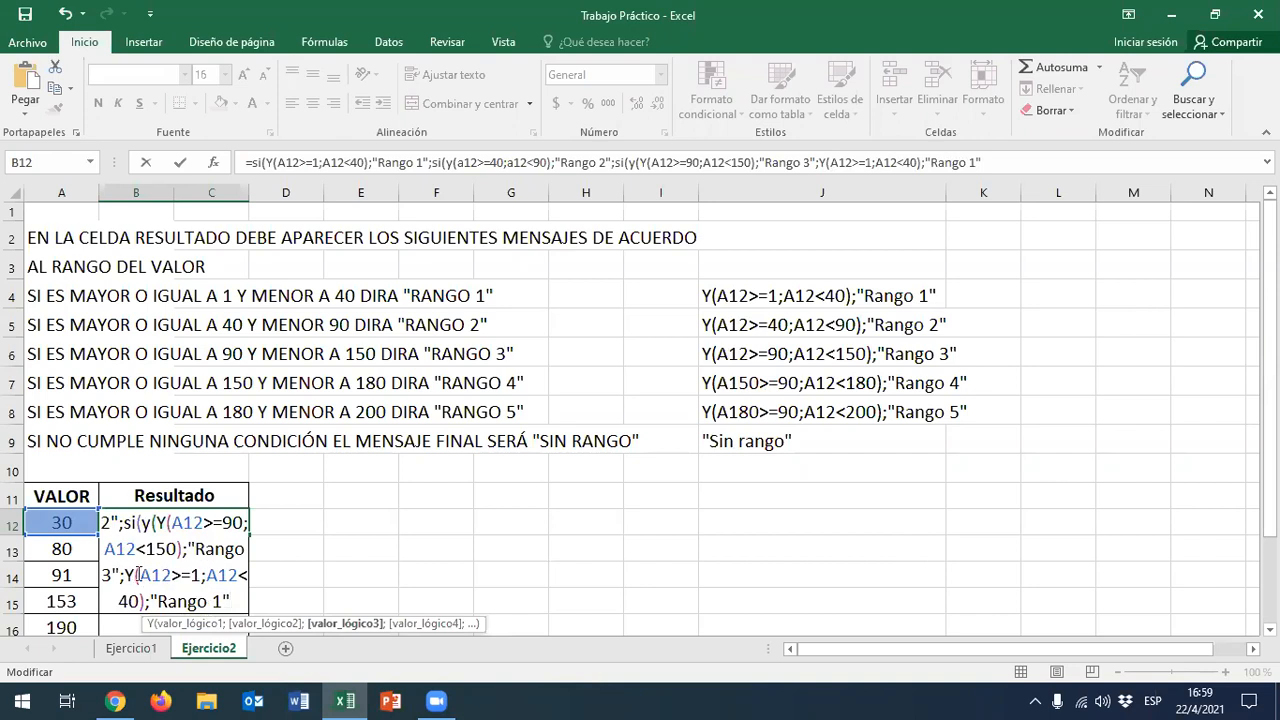
left_click(202, 575)
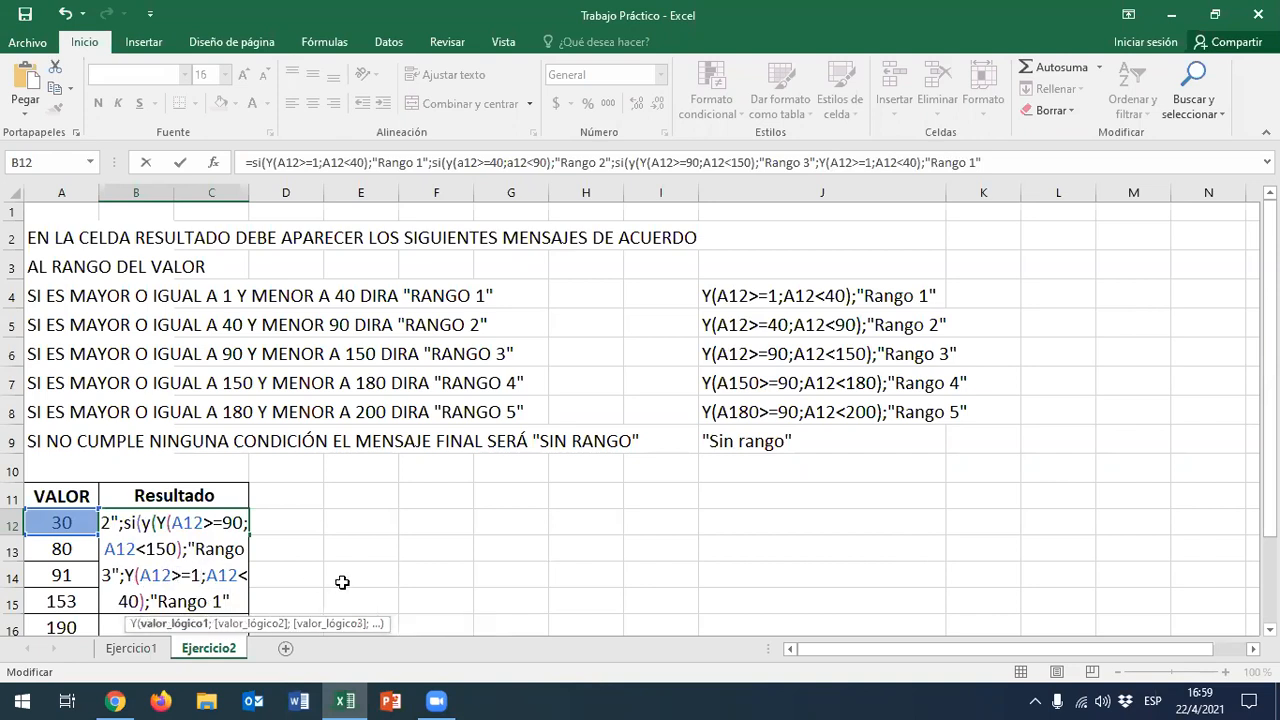
type("50")
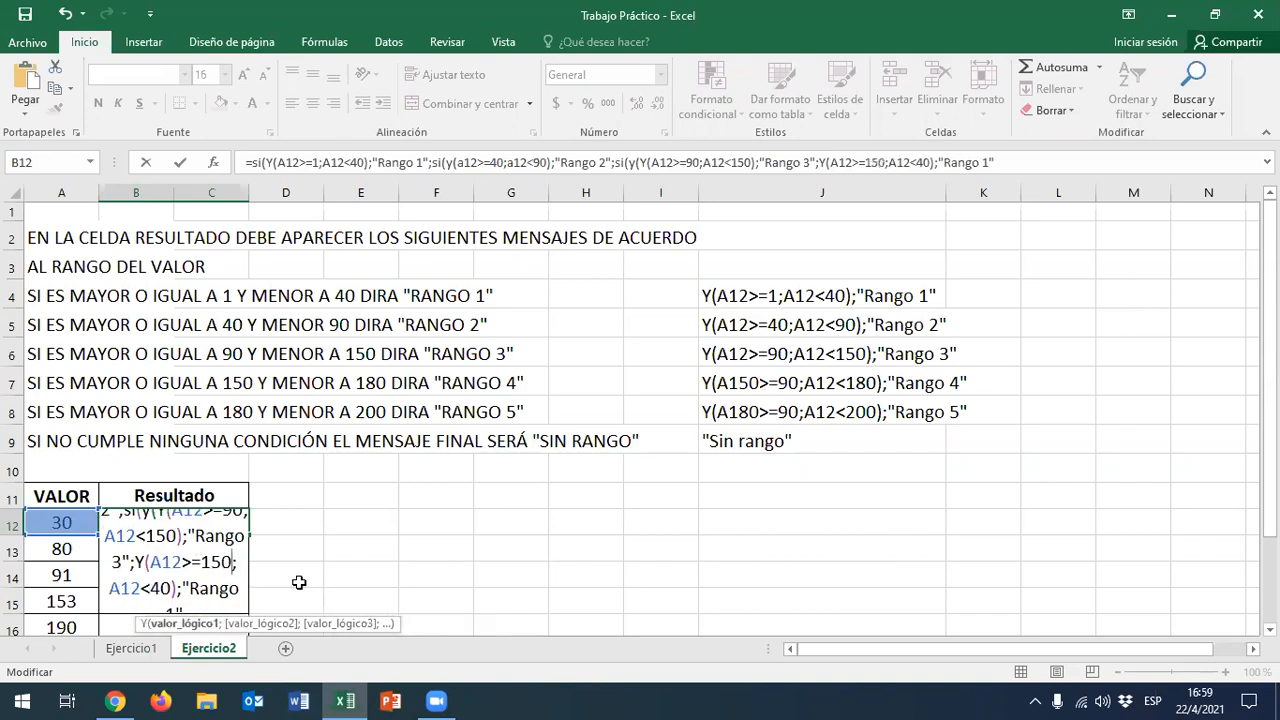
left_click(161, 588)
key("BackSpace")
type("18")
scroll(188, 568, "down", 1)
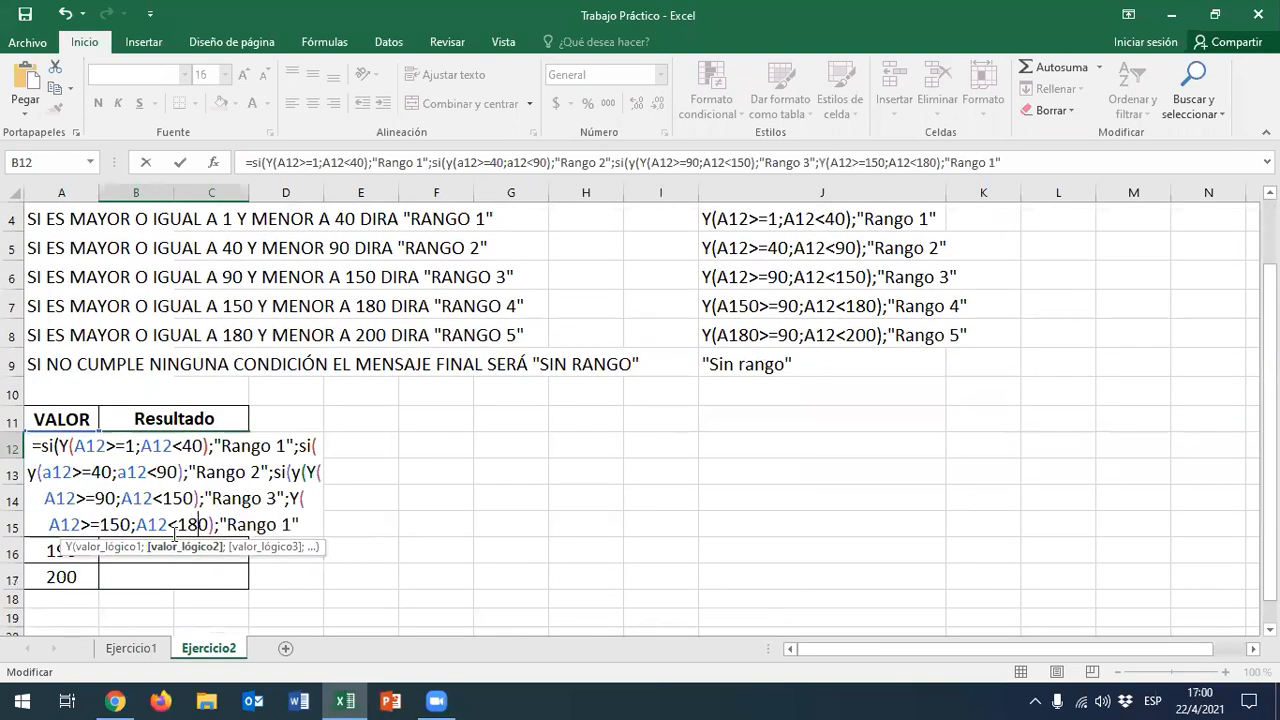
left_click(290, 520)
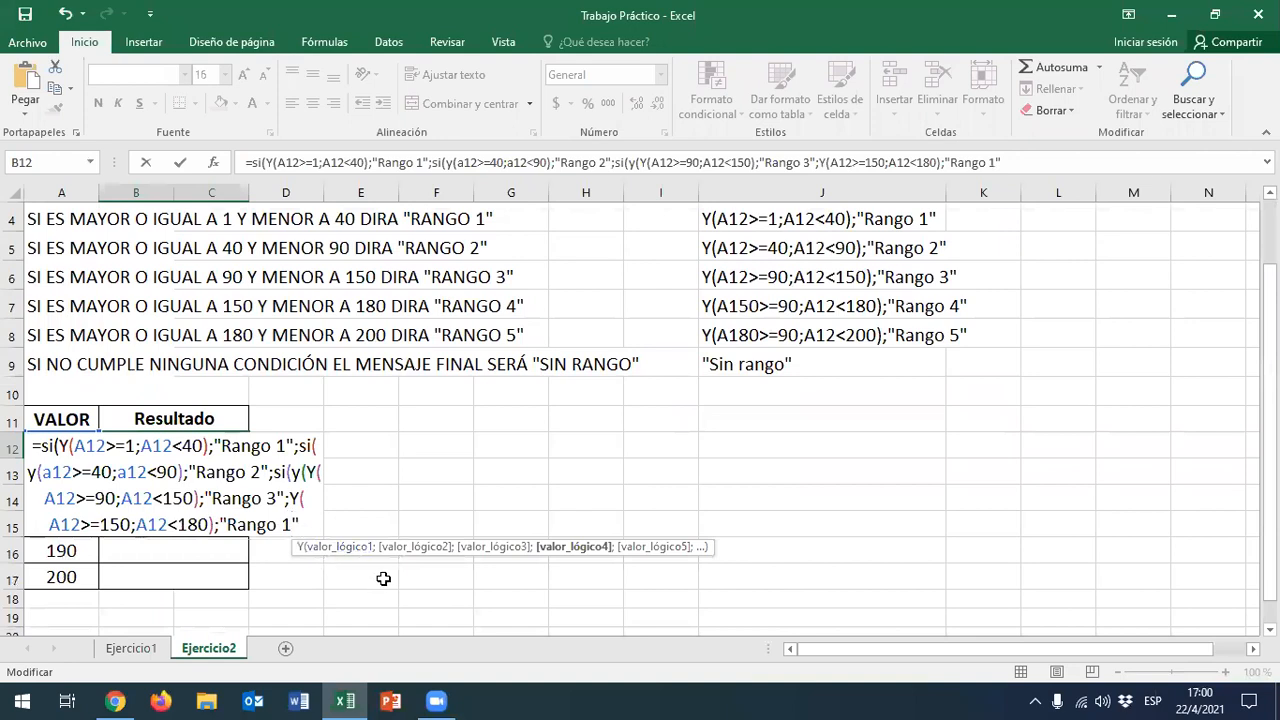
key("BackSpace")
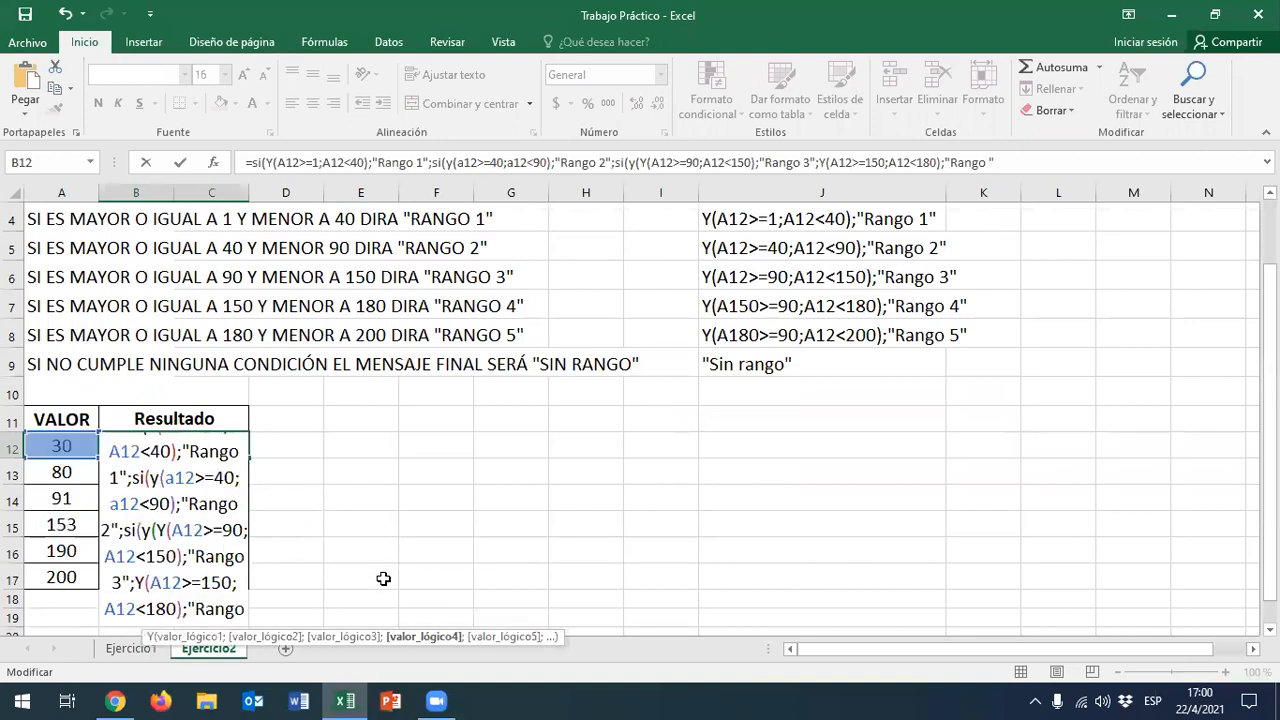
type("40")
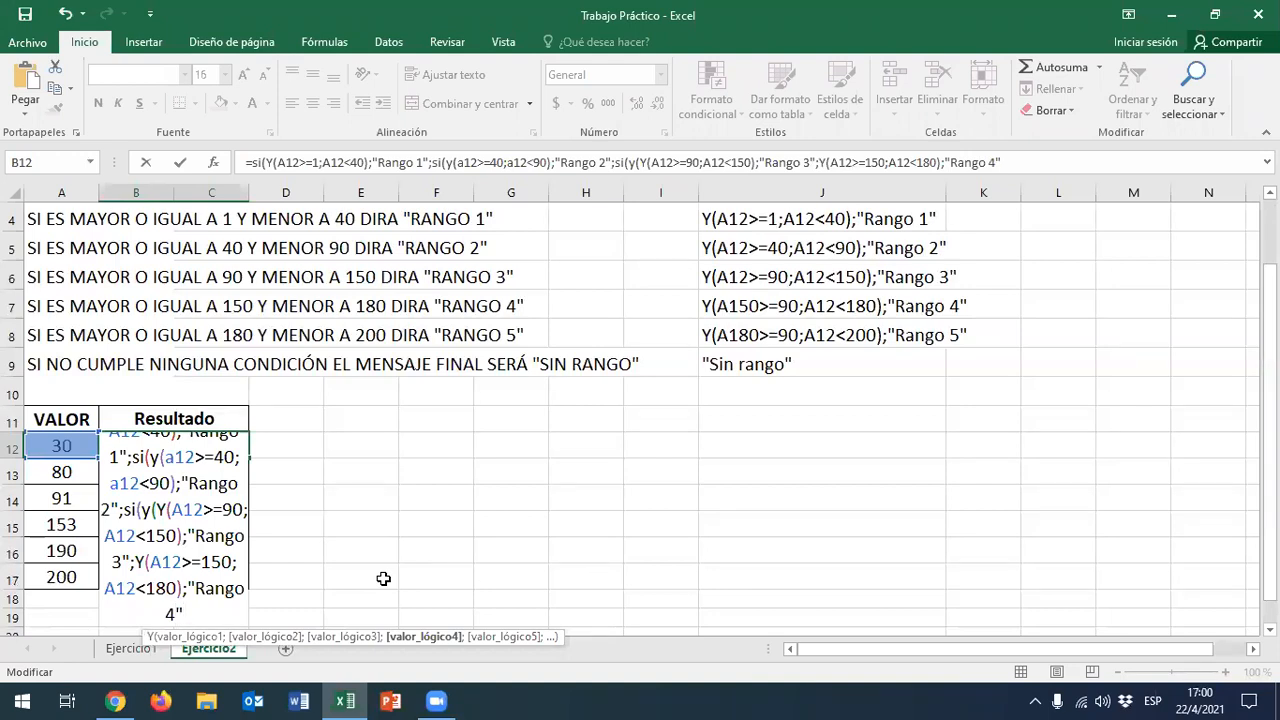
Nest another si function after "Rango 4" in the B12 formula and insert the copied condition Y(A12>=1;A12<40);"Rango 1" in it
type(";")
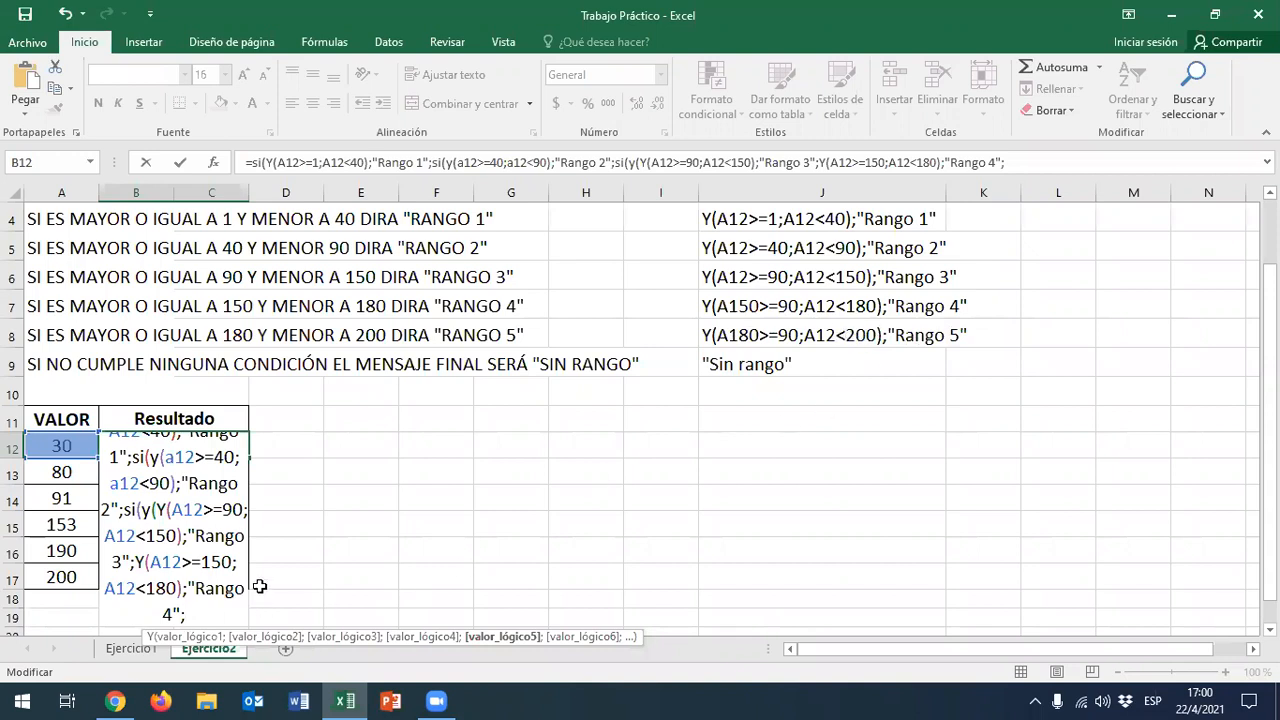
type("si")
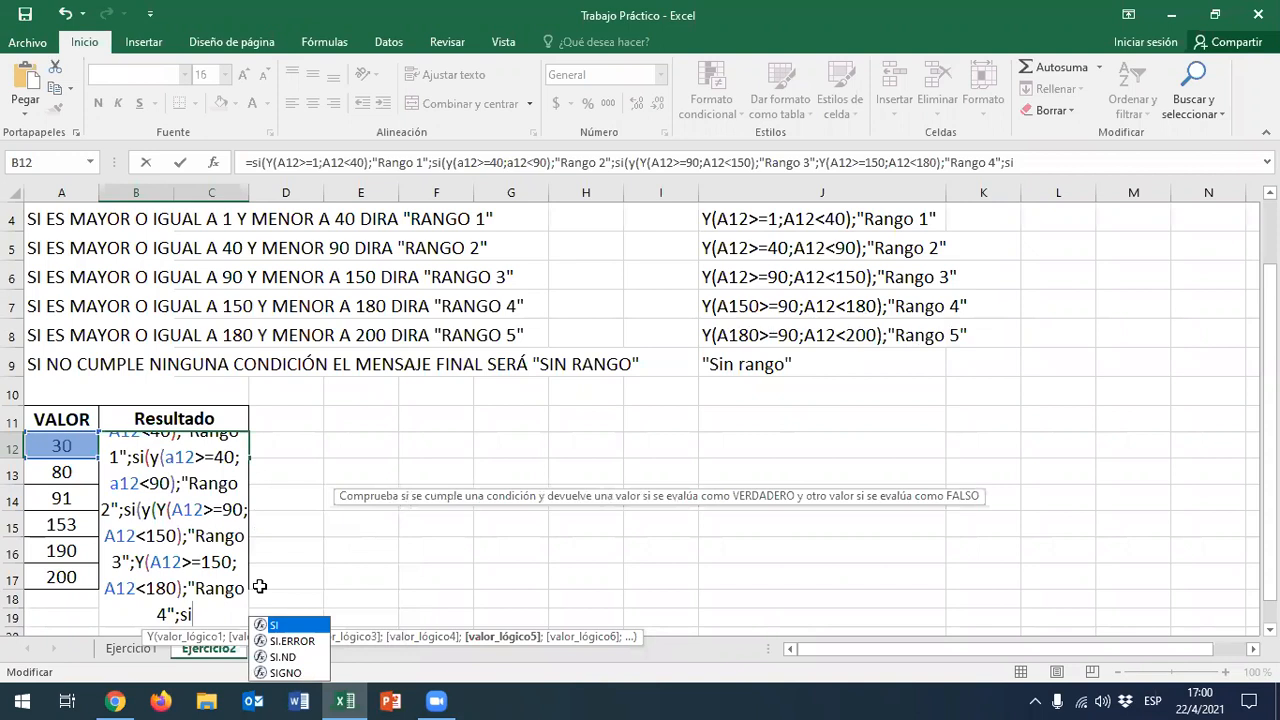
type("(")
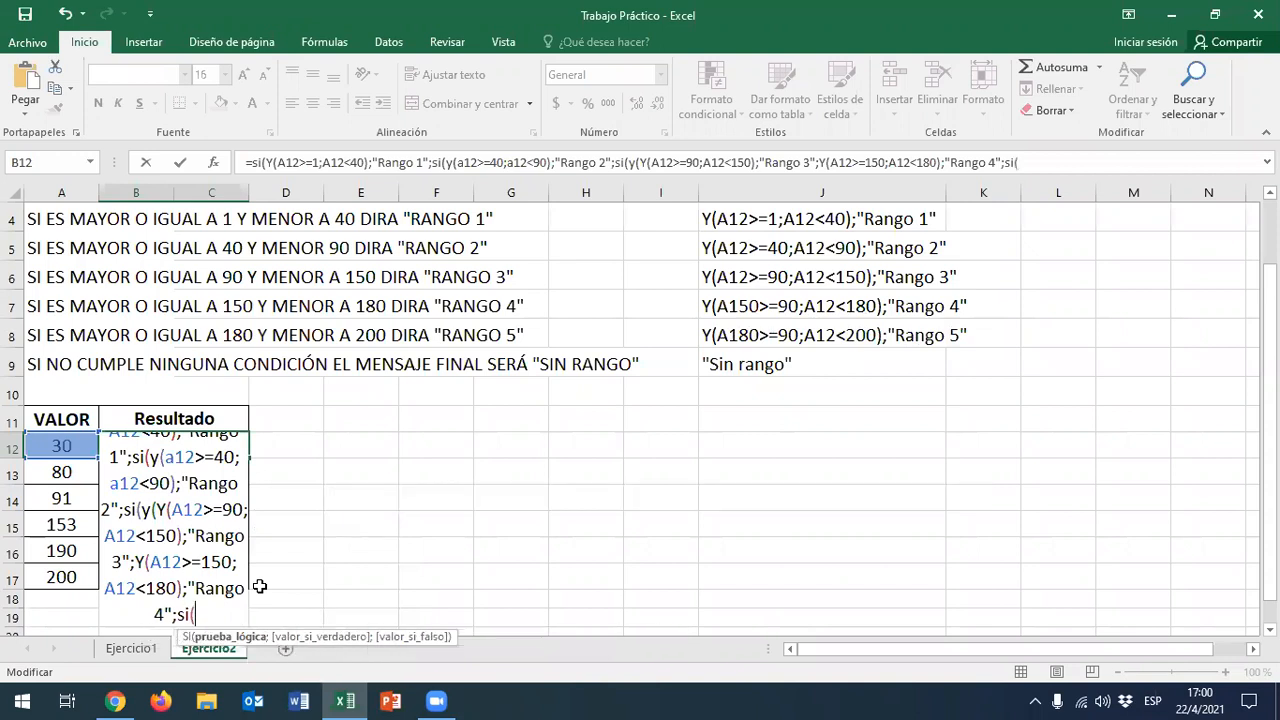
type("y")
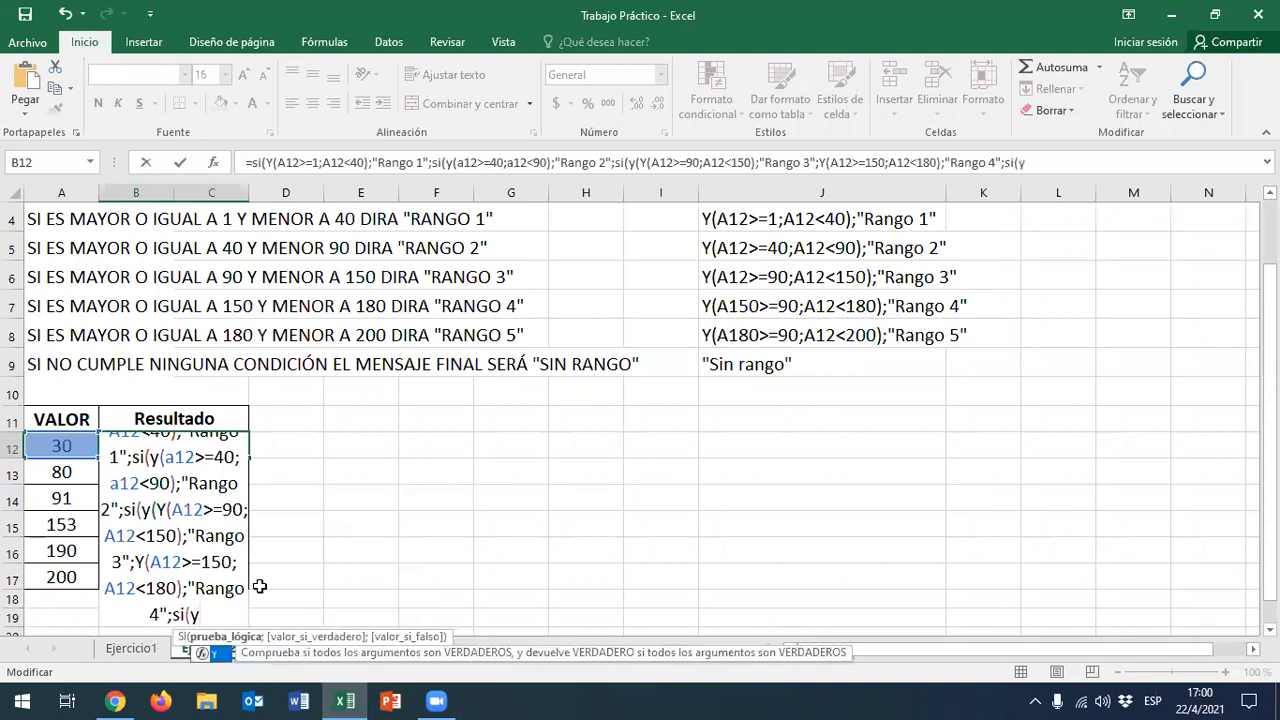
key("BackSpace")
type("Y(A12>=1;A12<40);\"Rango 1\"")
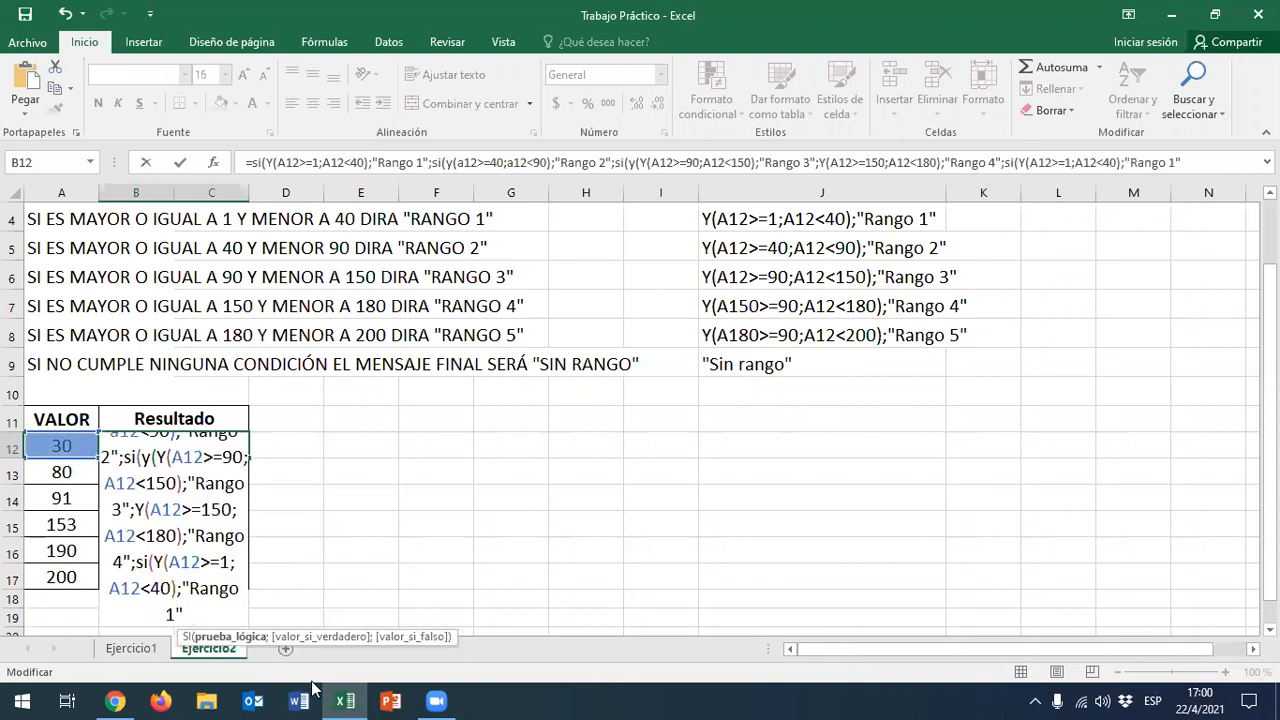
Edit the last condition in the B12 formula to read Y(A12>=180;A12<200);"Rango 5"
left_click(223, 563)
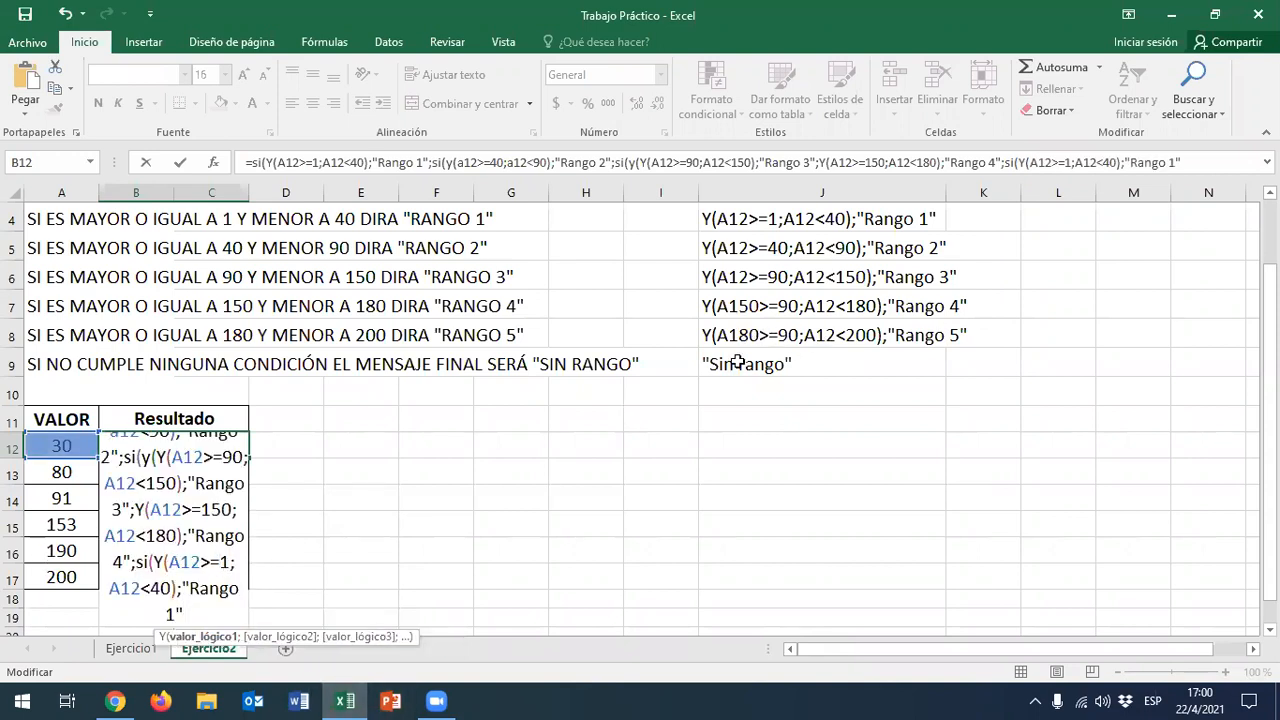
key("Right")
type("80")
left_click(155, 588)
key("BackSpace")
type("20")
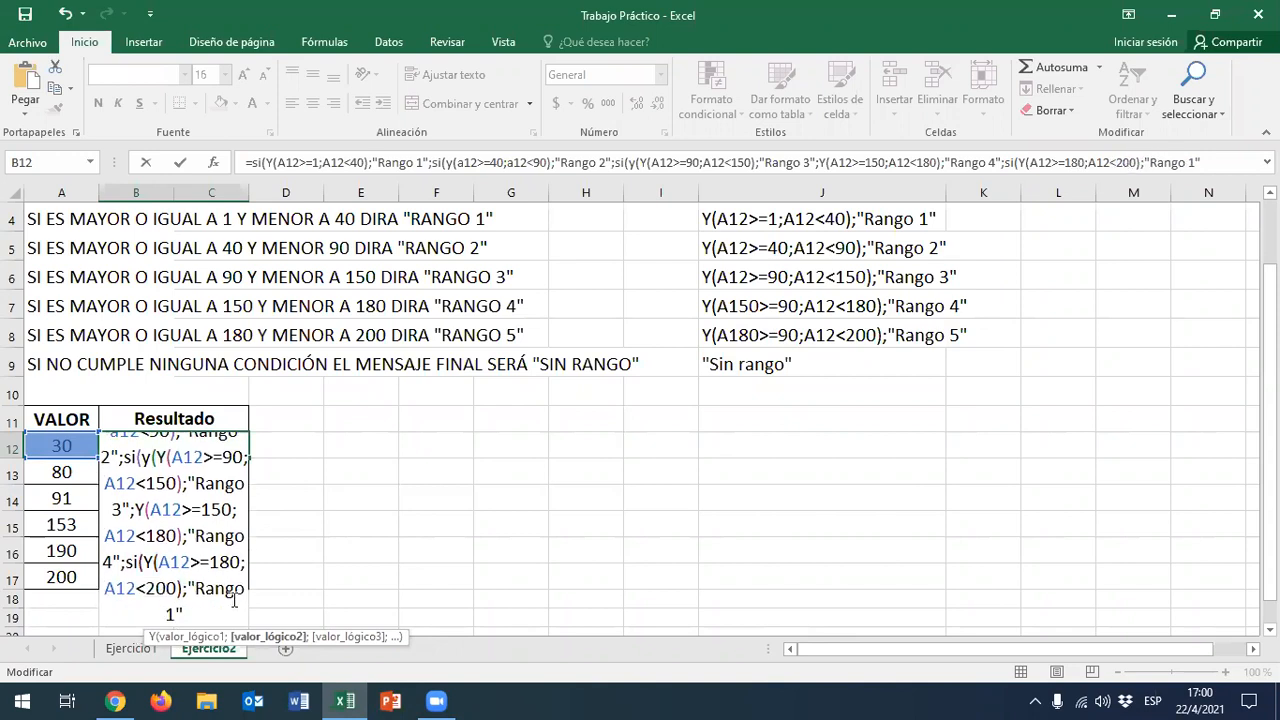
left_click(172, 613)
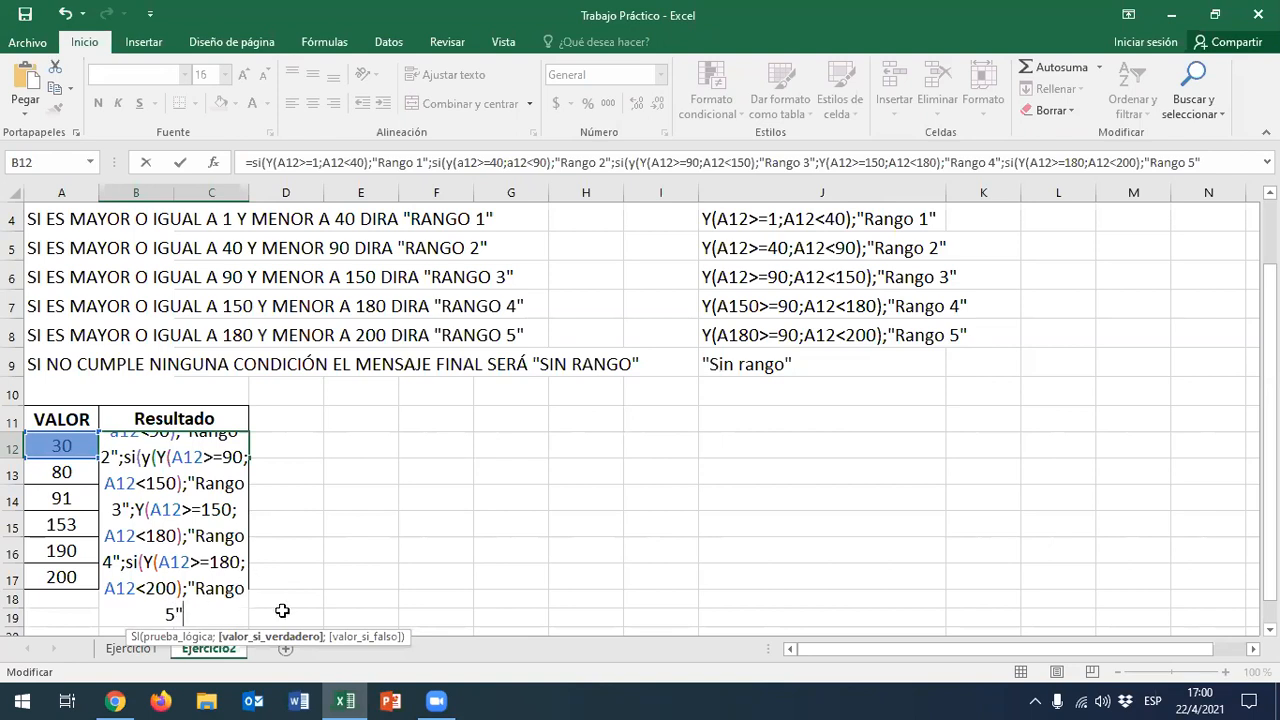
Add "Sin rango" as the value if false in the B12 formula and close it with six parentheses
type(";")
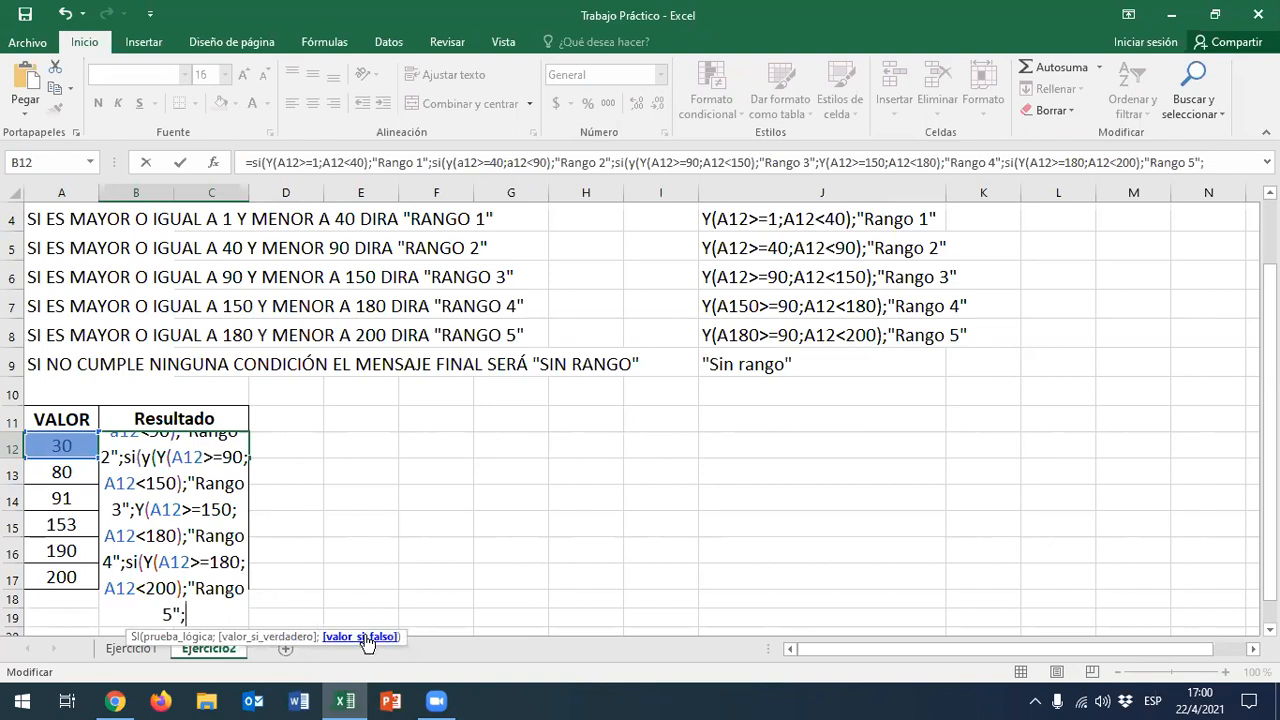
type("\"S")
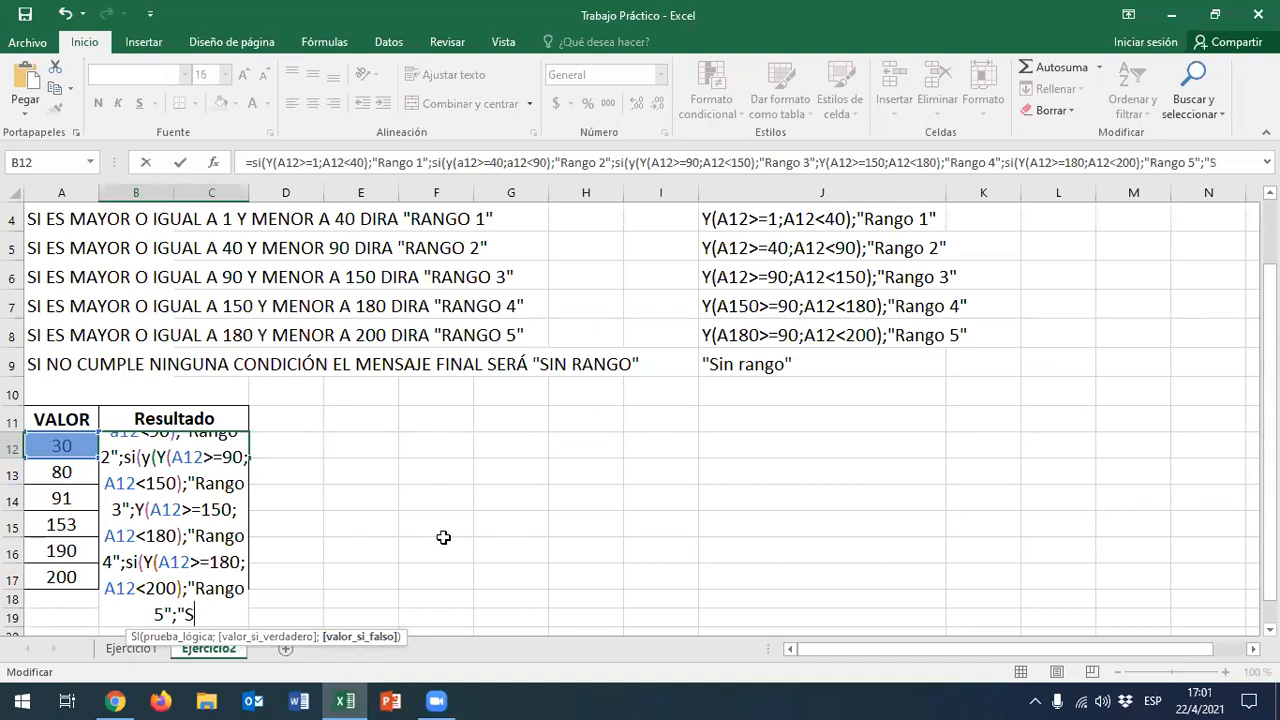
type("in rang")
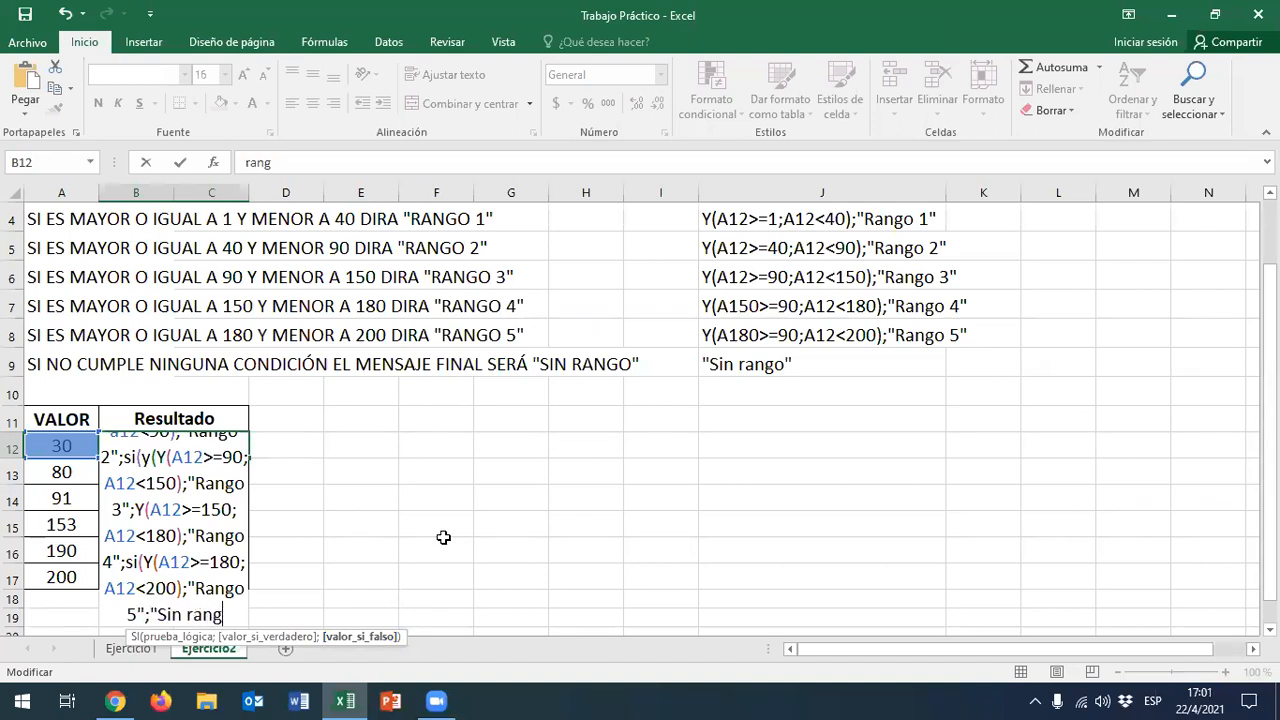
type("o\"")
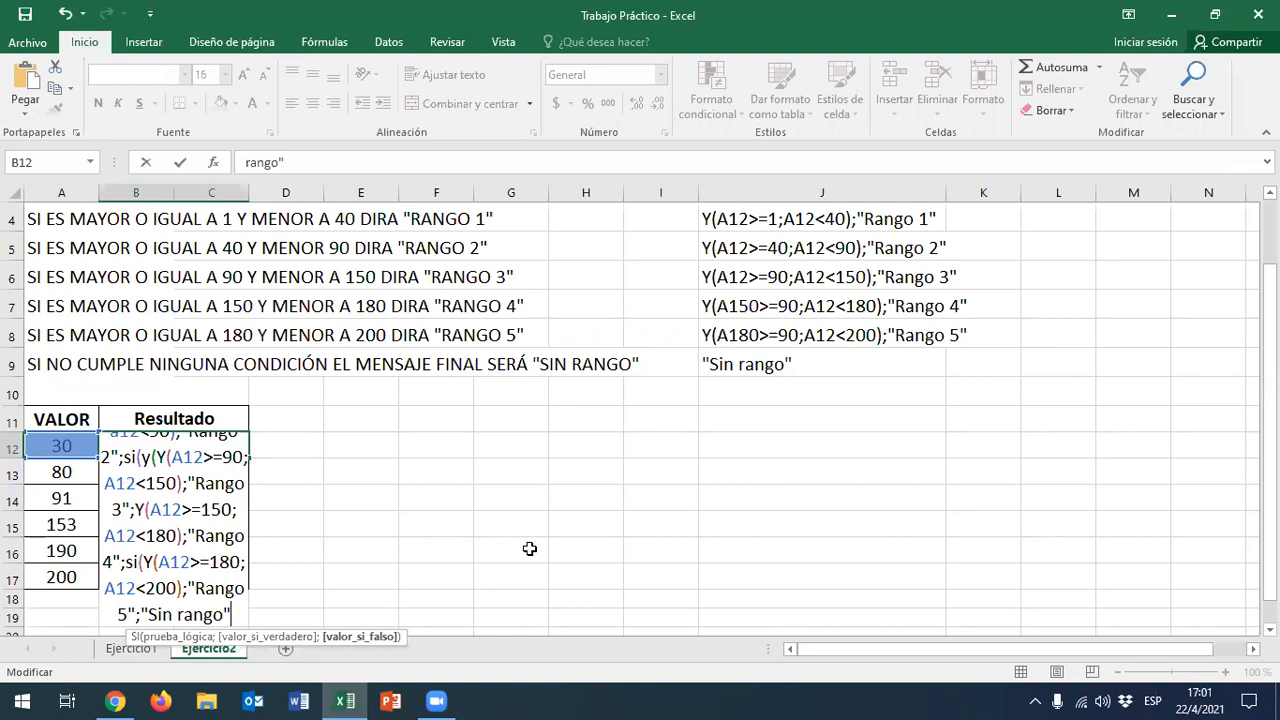
type(")")
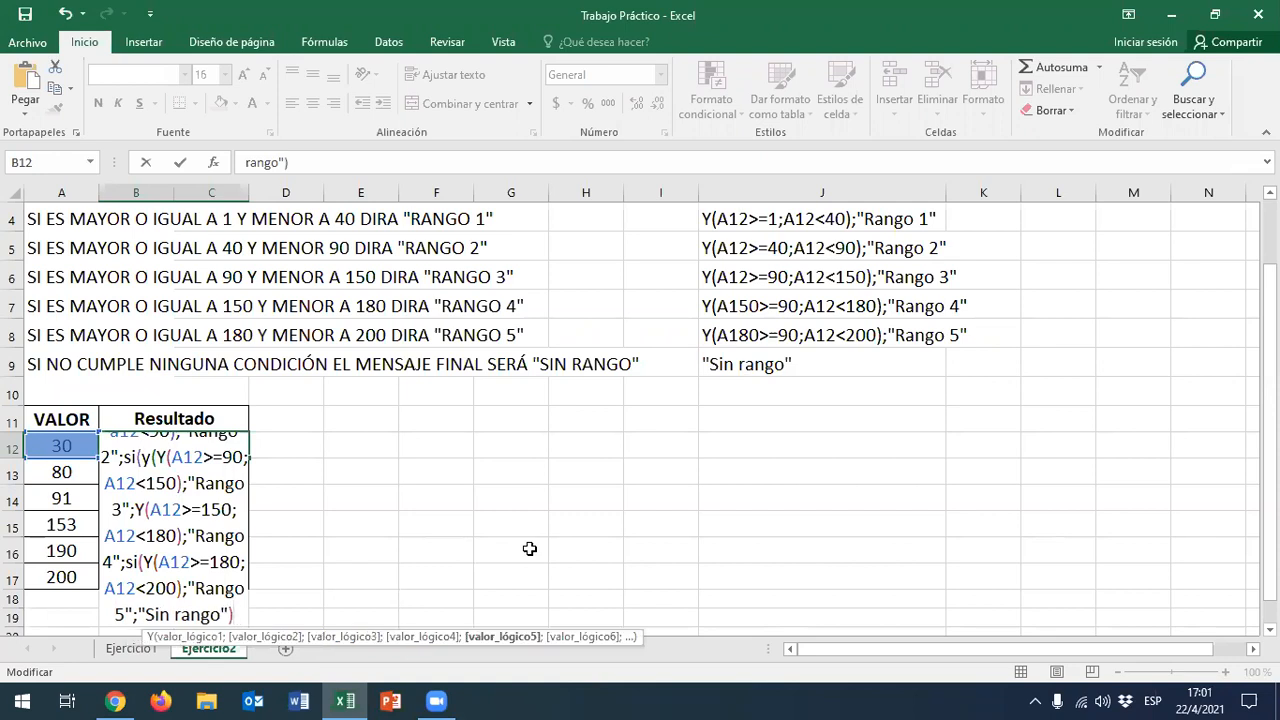
type("))")
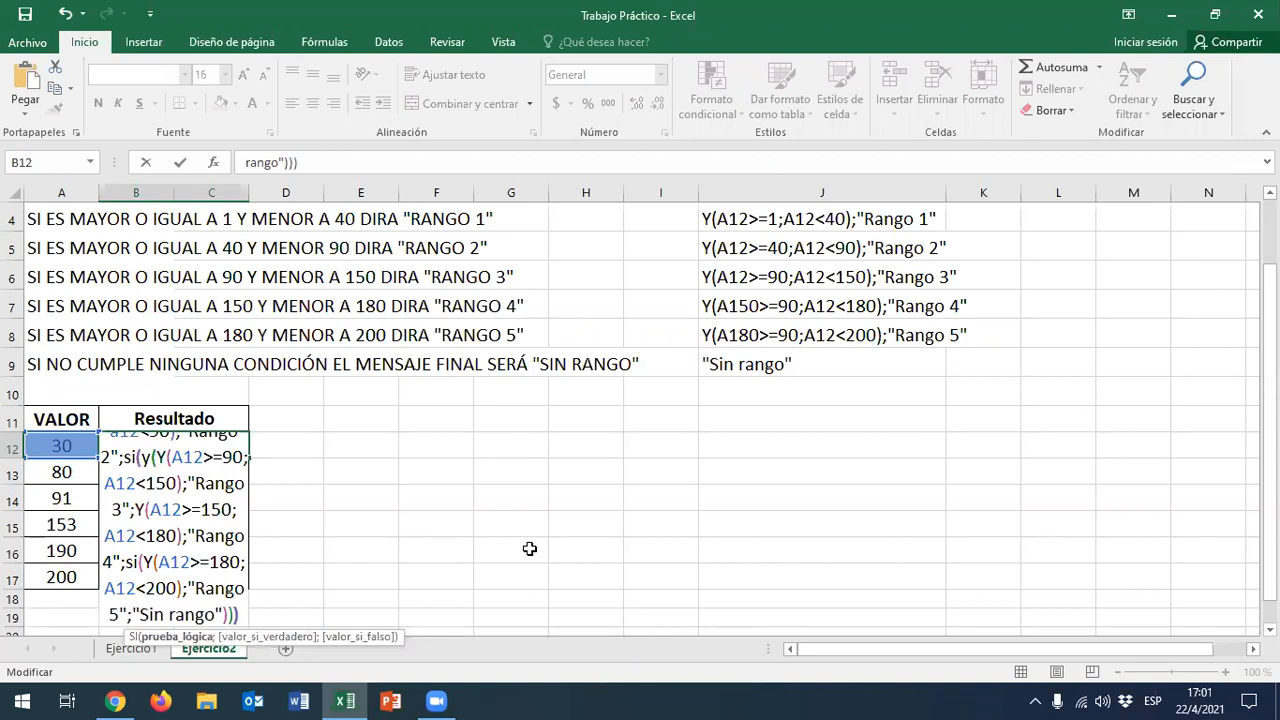
type("))")
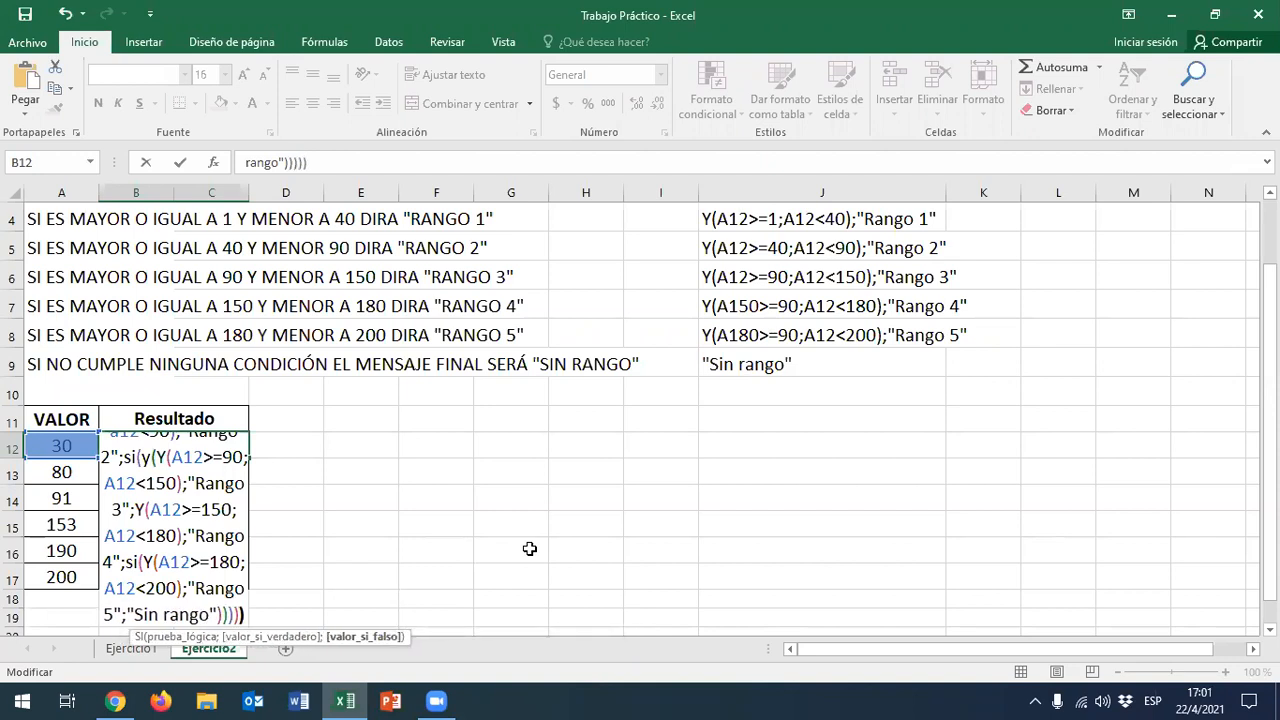
type(")")
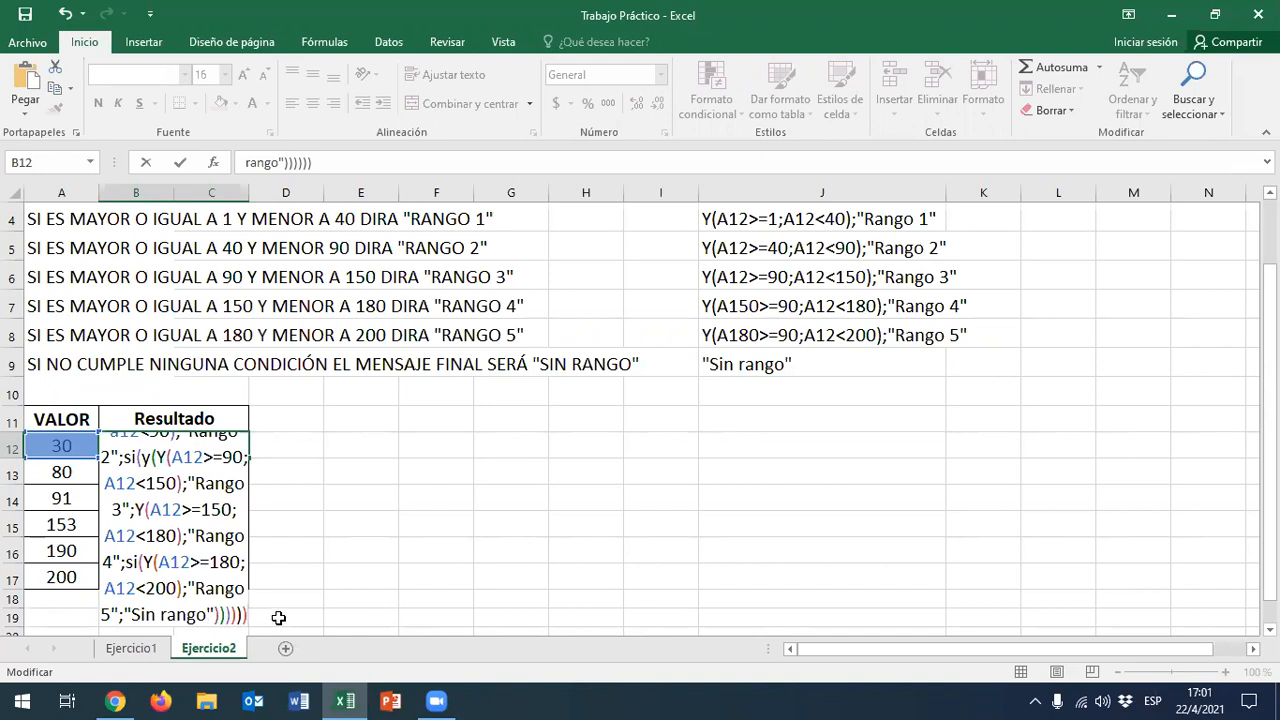
Retry the B12 formula with one closing parenthesis fewer, and extend its ending to seven closing parentheses
key("Return")
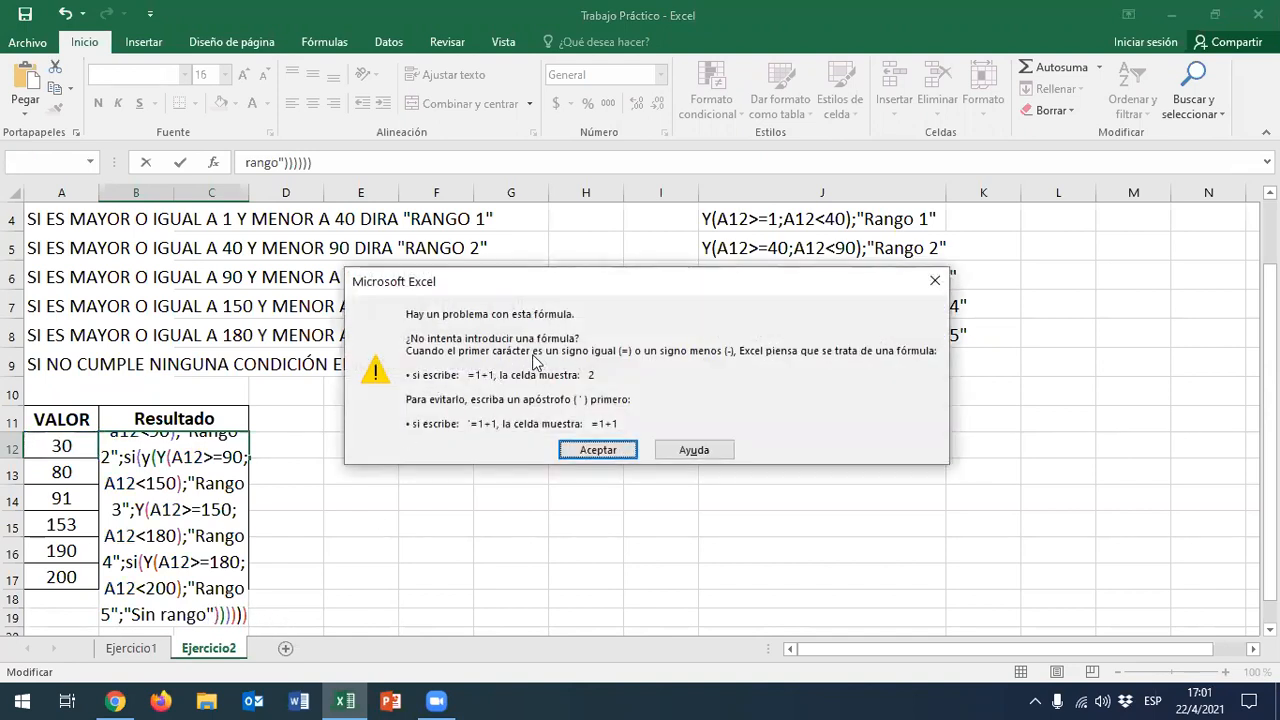
left_click(593, 452)
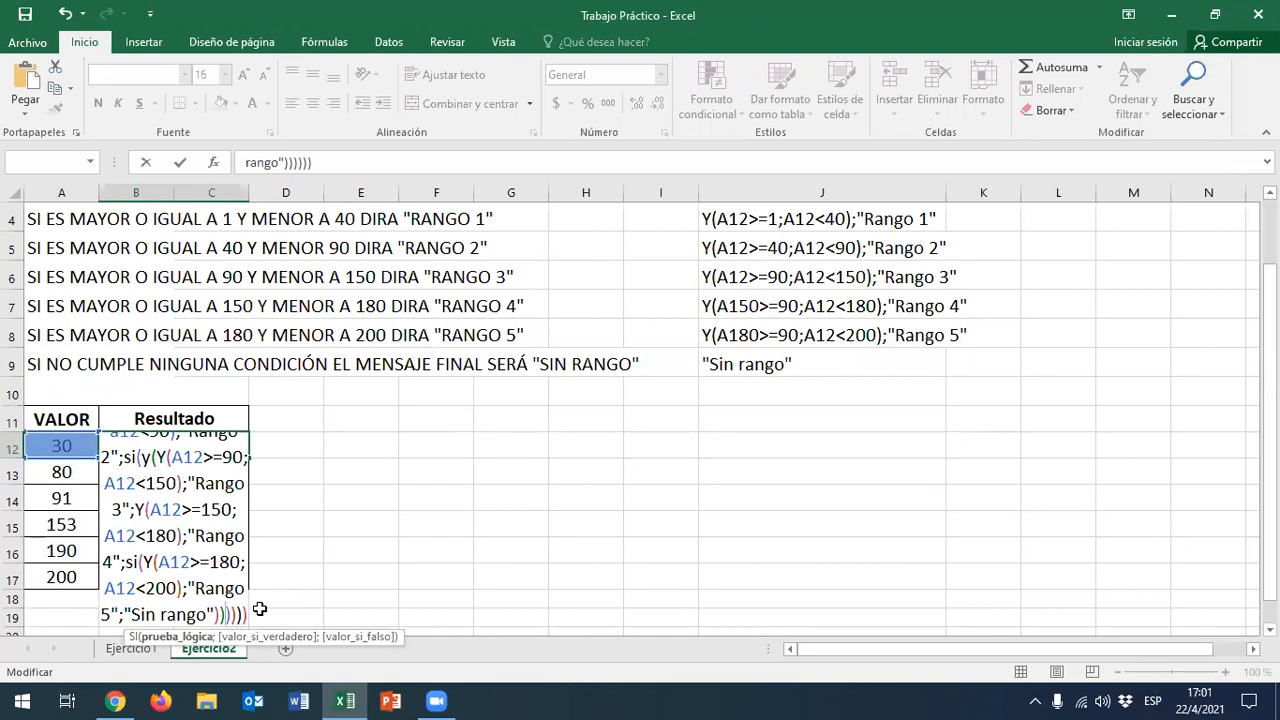
key("BackSpace")
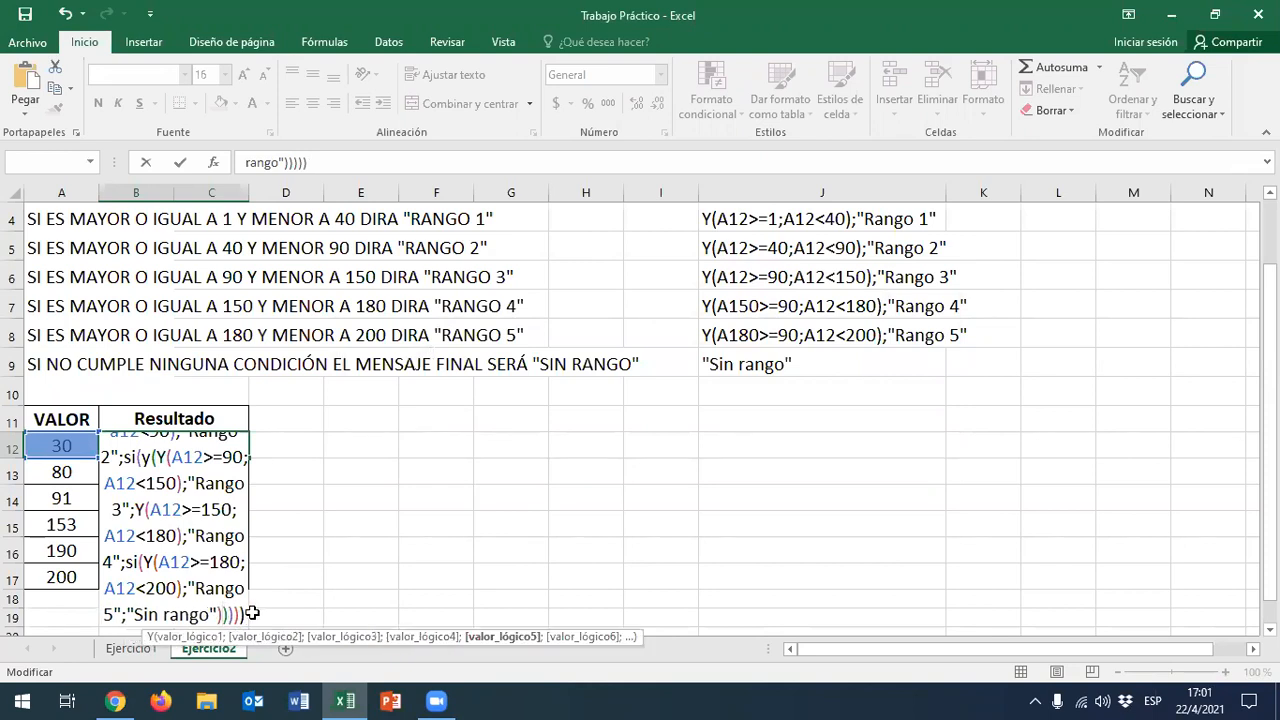
key("Return")
left_click(600, 448)
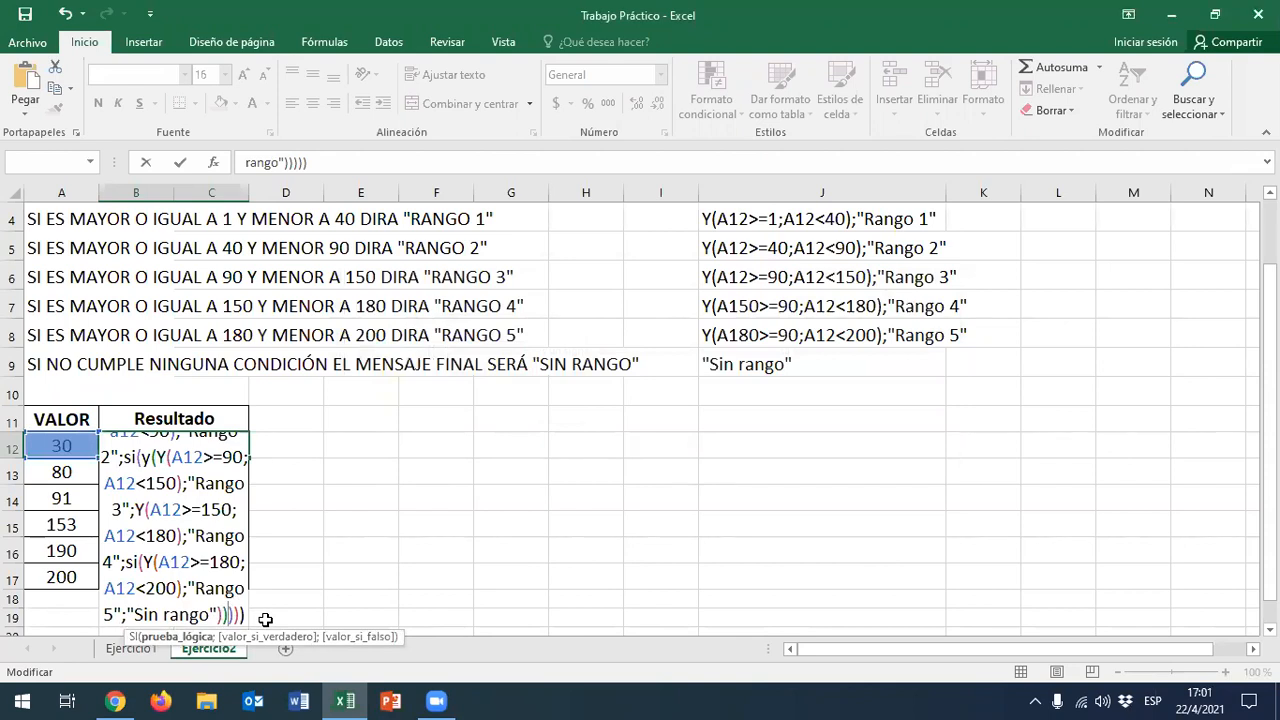
type(")")
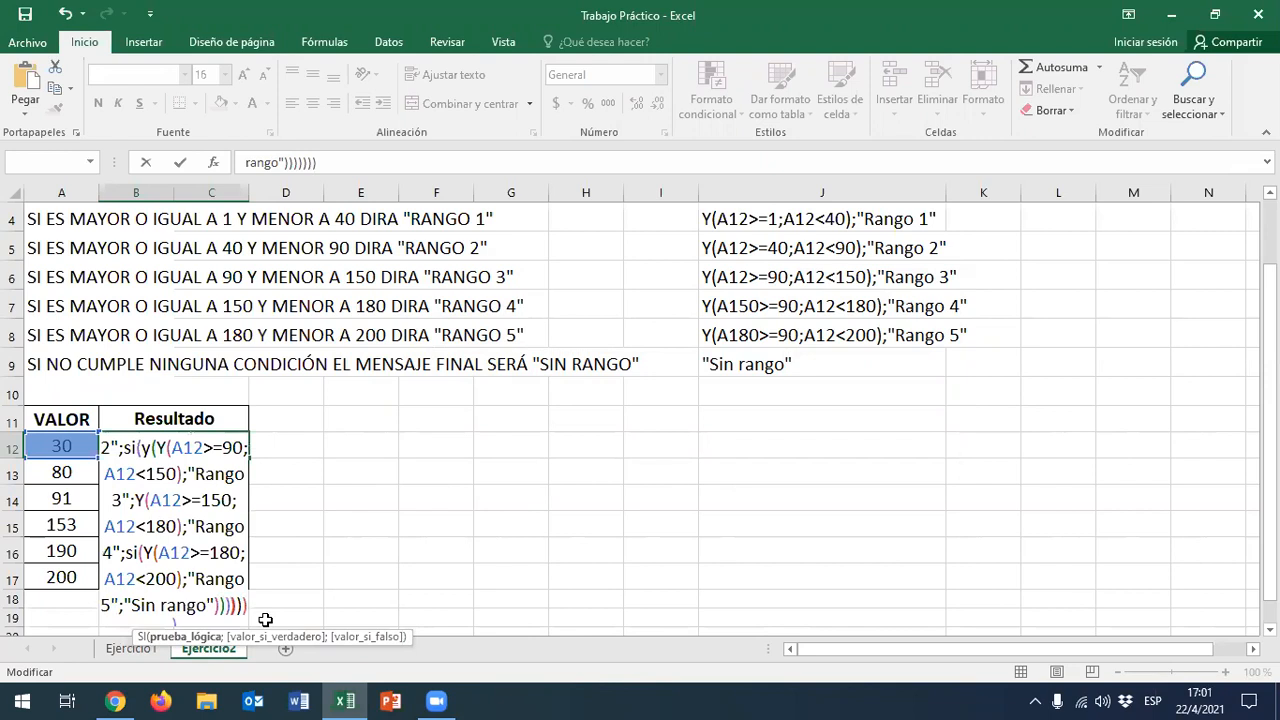
scroll(251, 614, "down", 1)
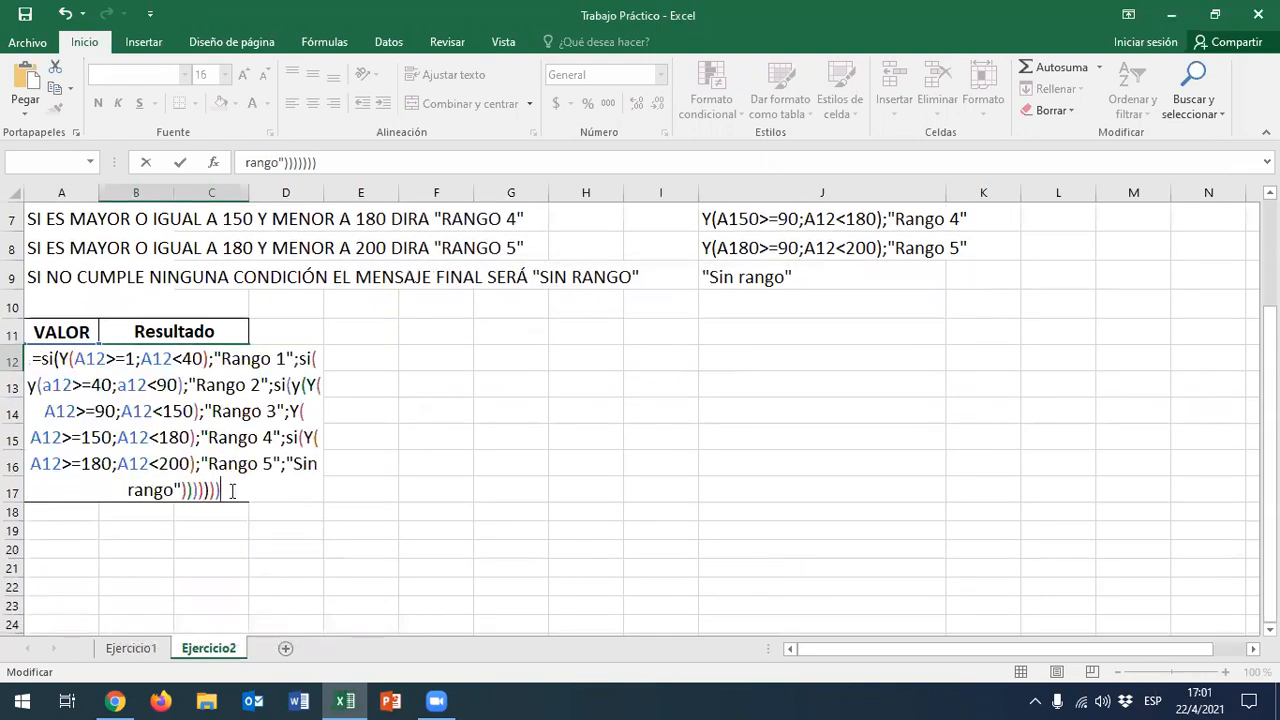
Check the opening parenthesis of each nested si in the B12 formula against the closing ones and try to enter the formula
left_click(70, 360)
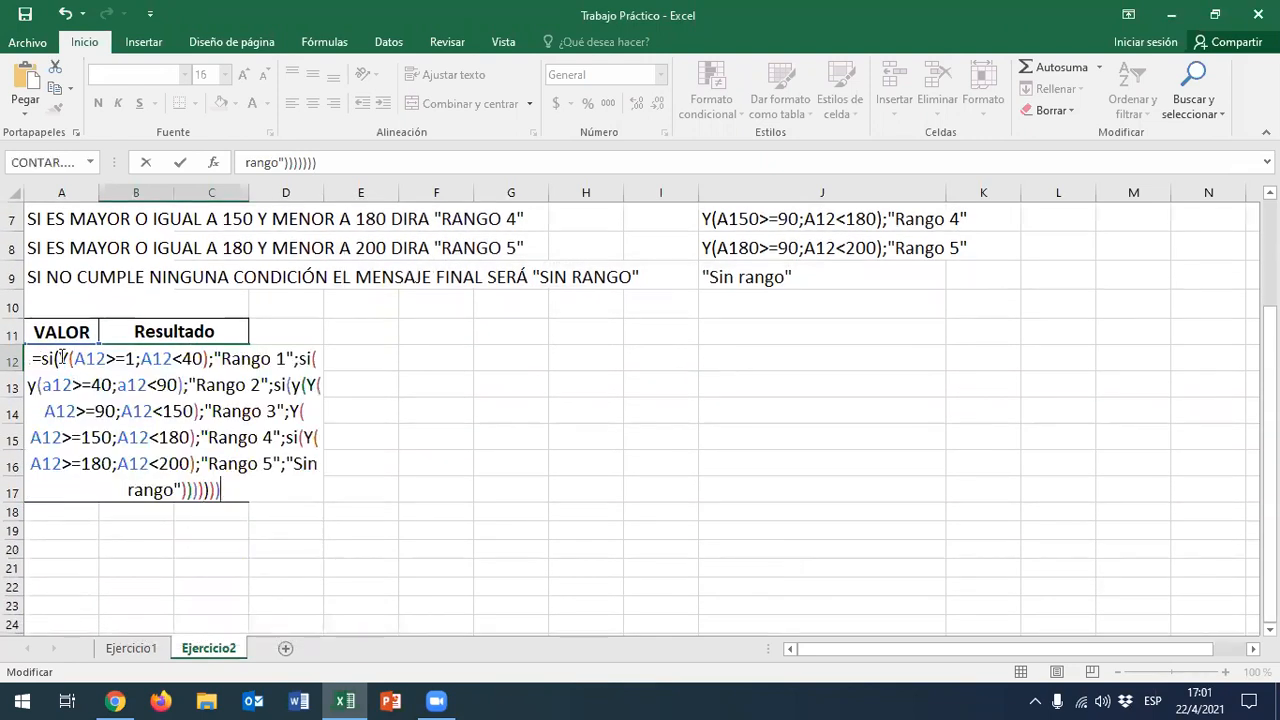
left_click(55, 358)
left_click(61, 358)
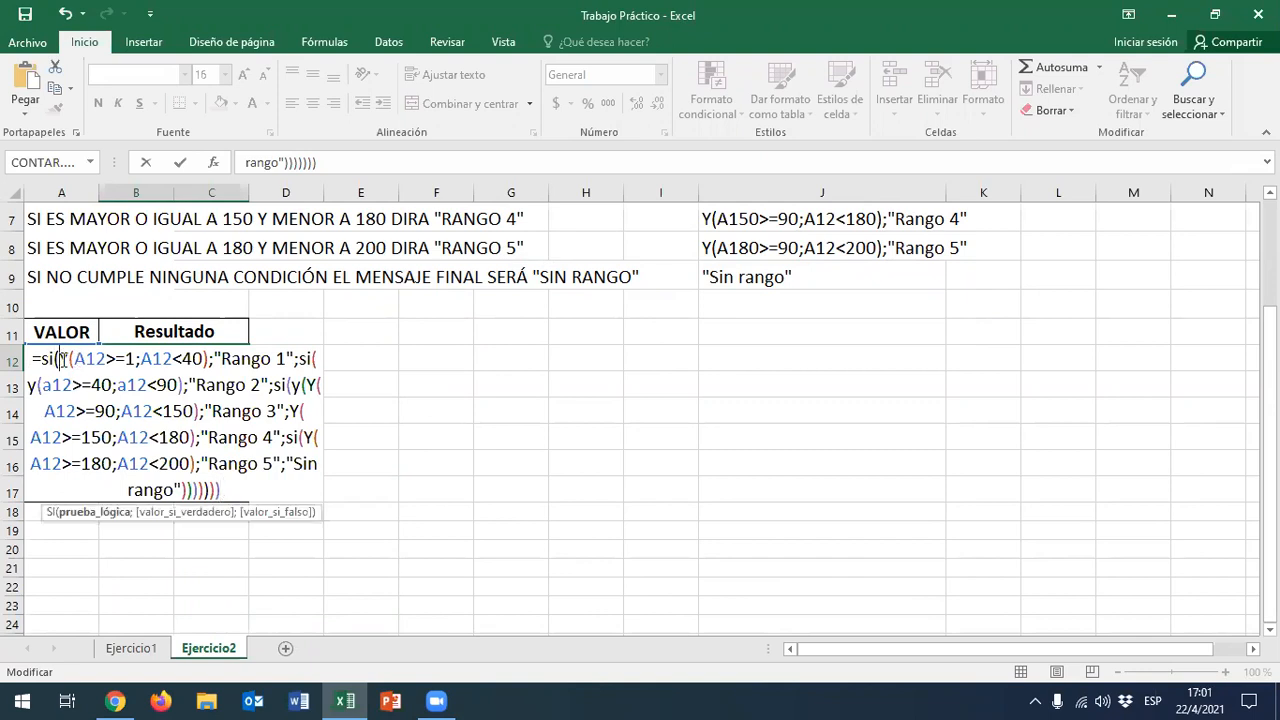
left_click(221, 490)
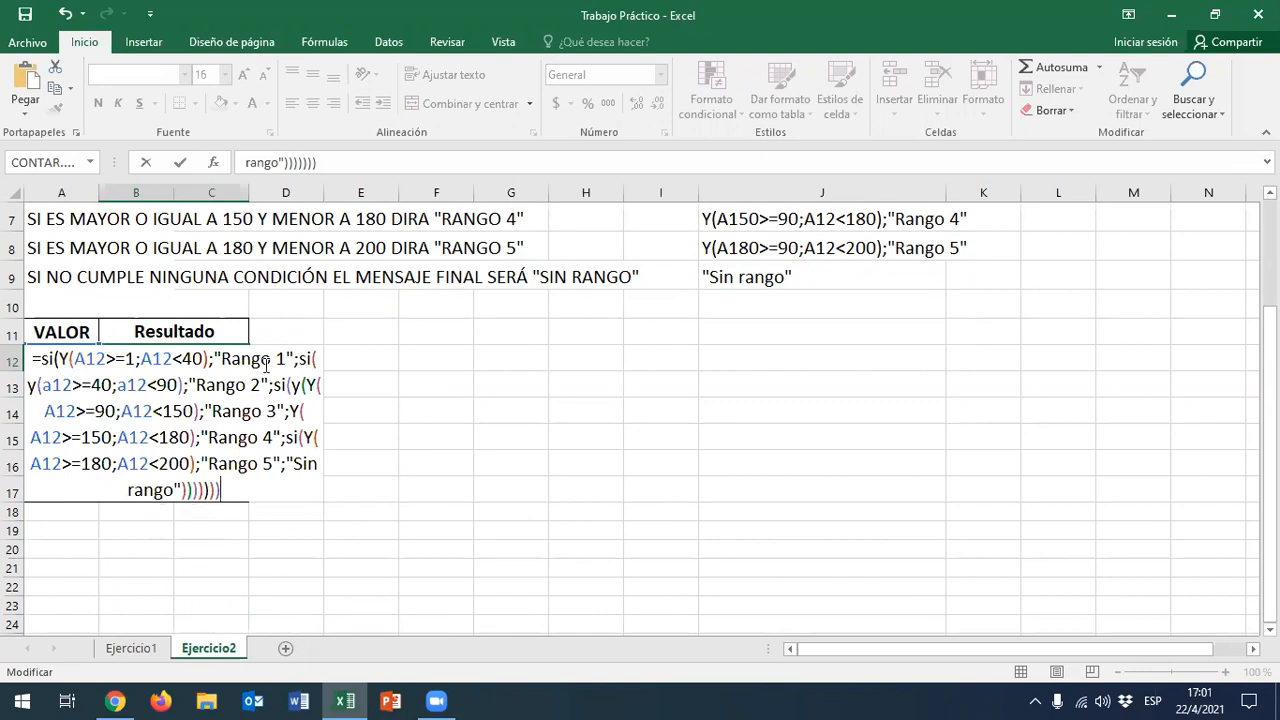
left_click(318, 358)
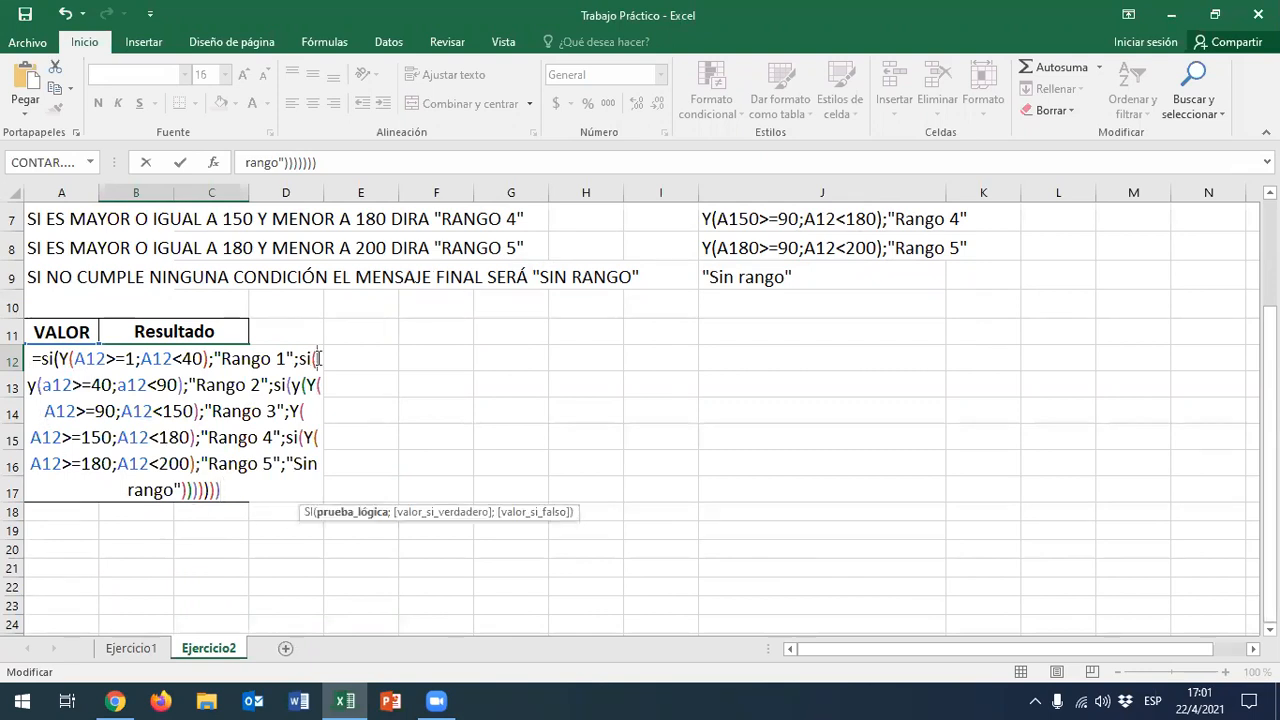
left_click(293, 385)
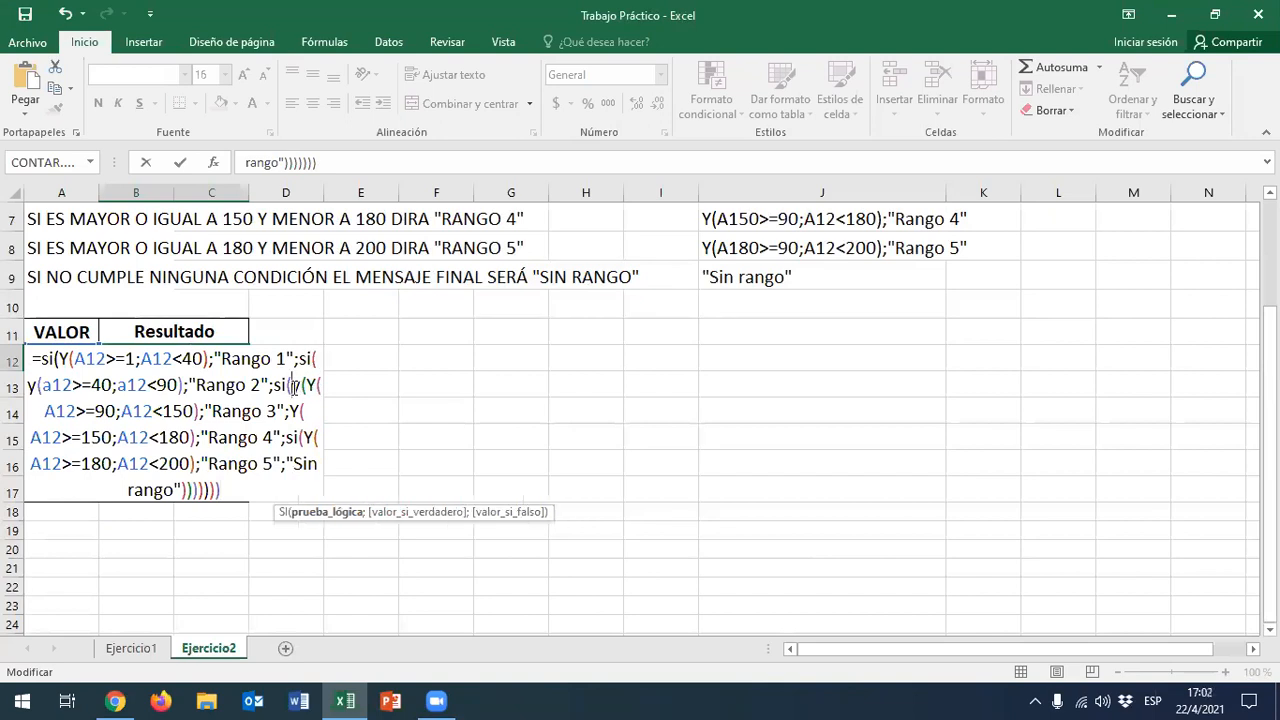
left_click(303, 438)
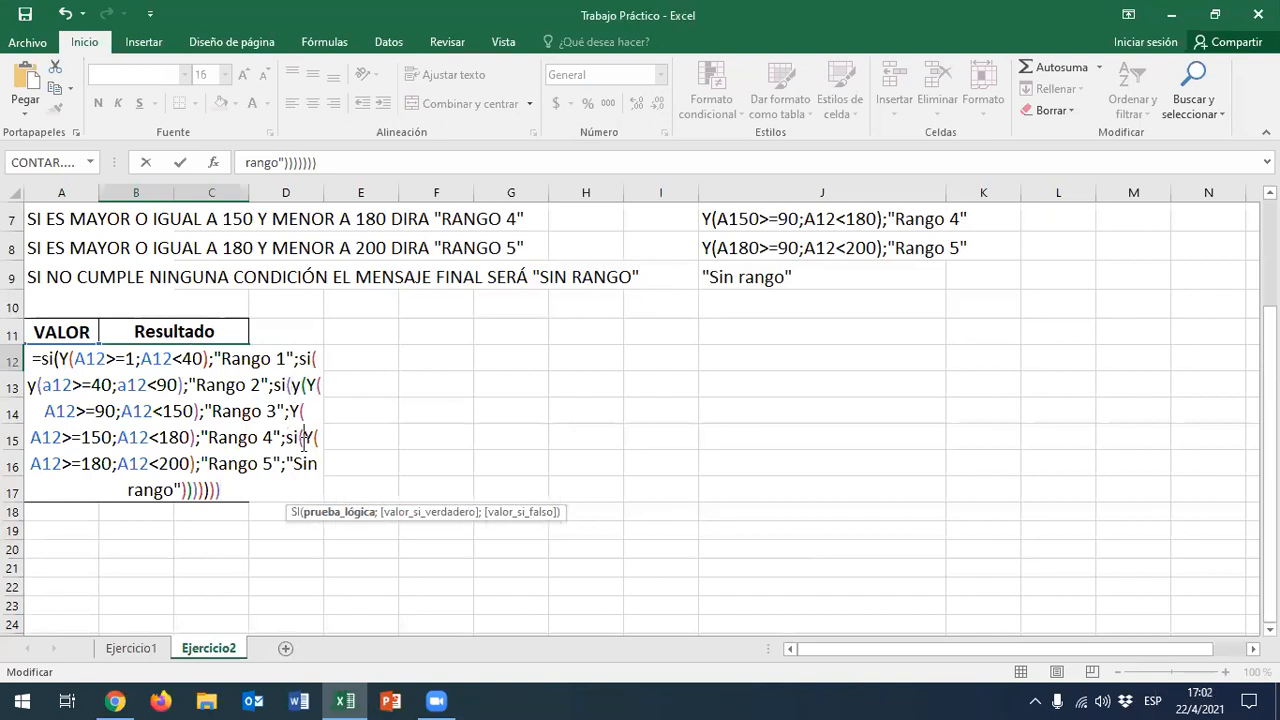
left_click(232, 487)
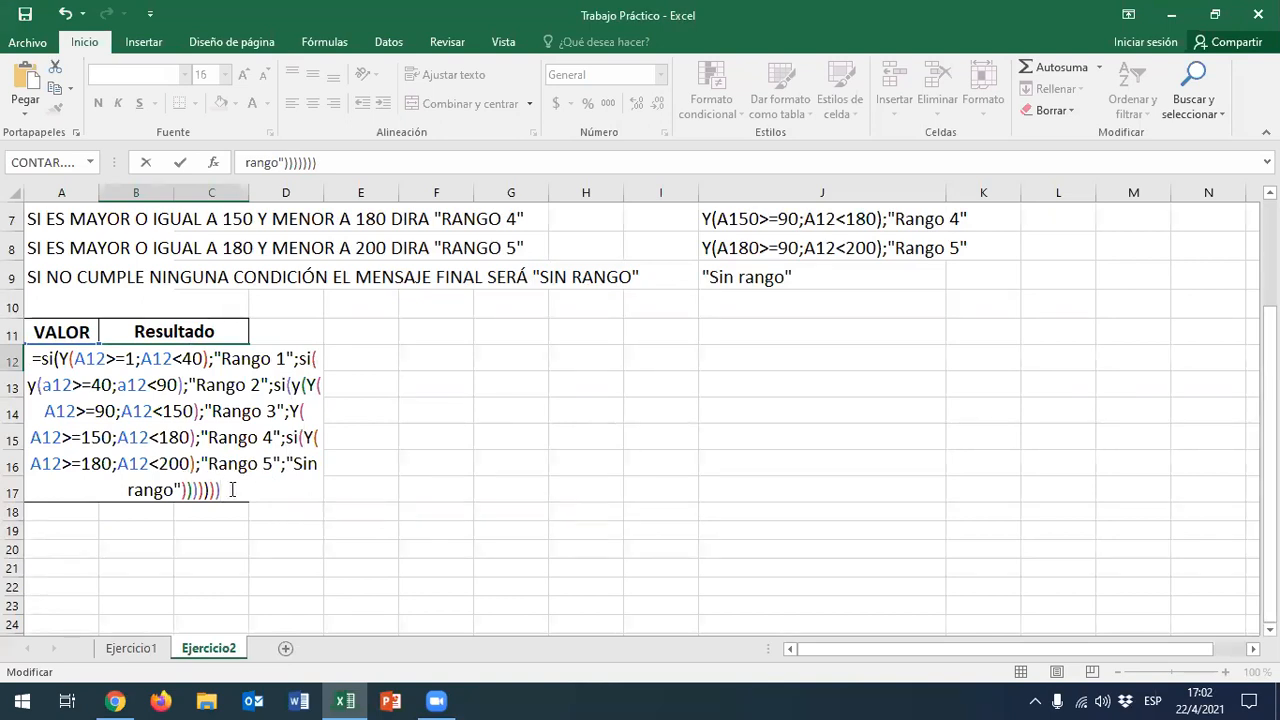
key("Return")
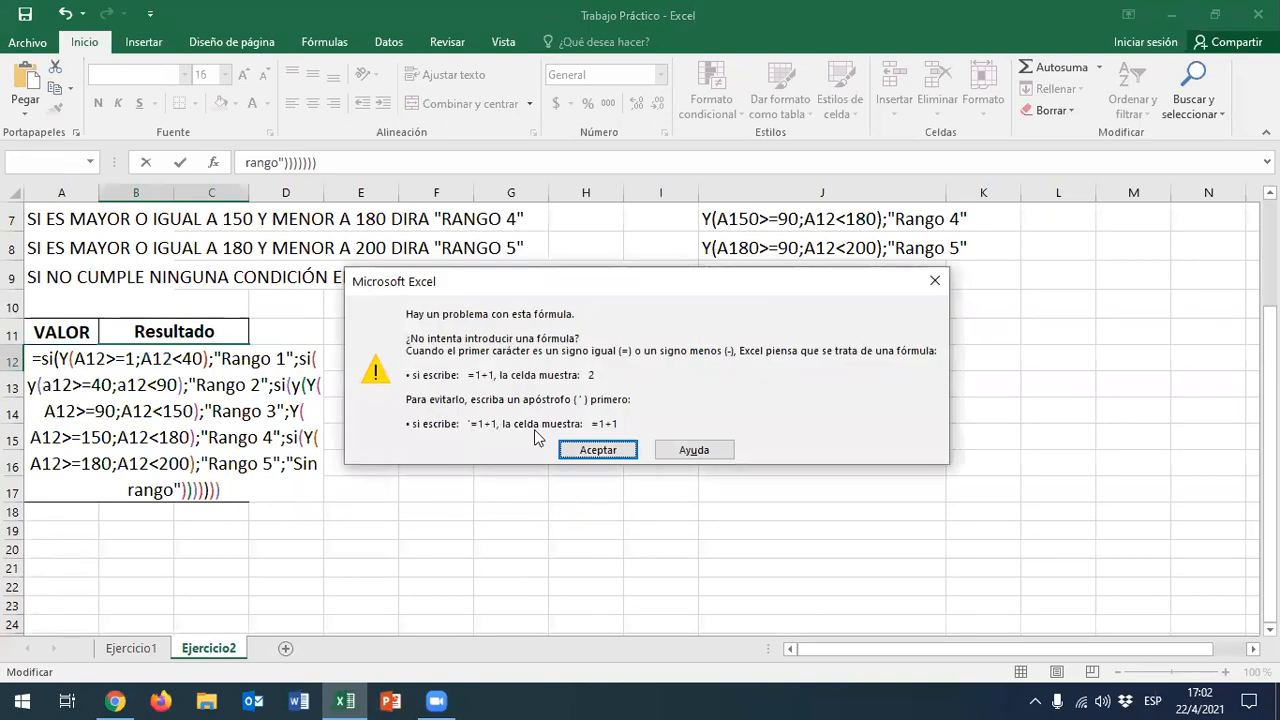
left_click(598, 449)
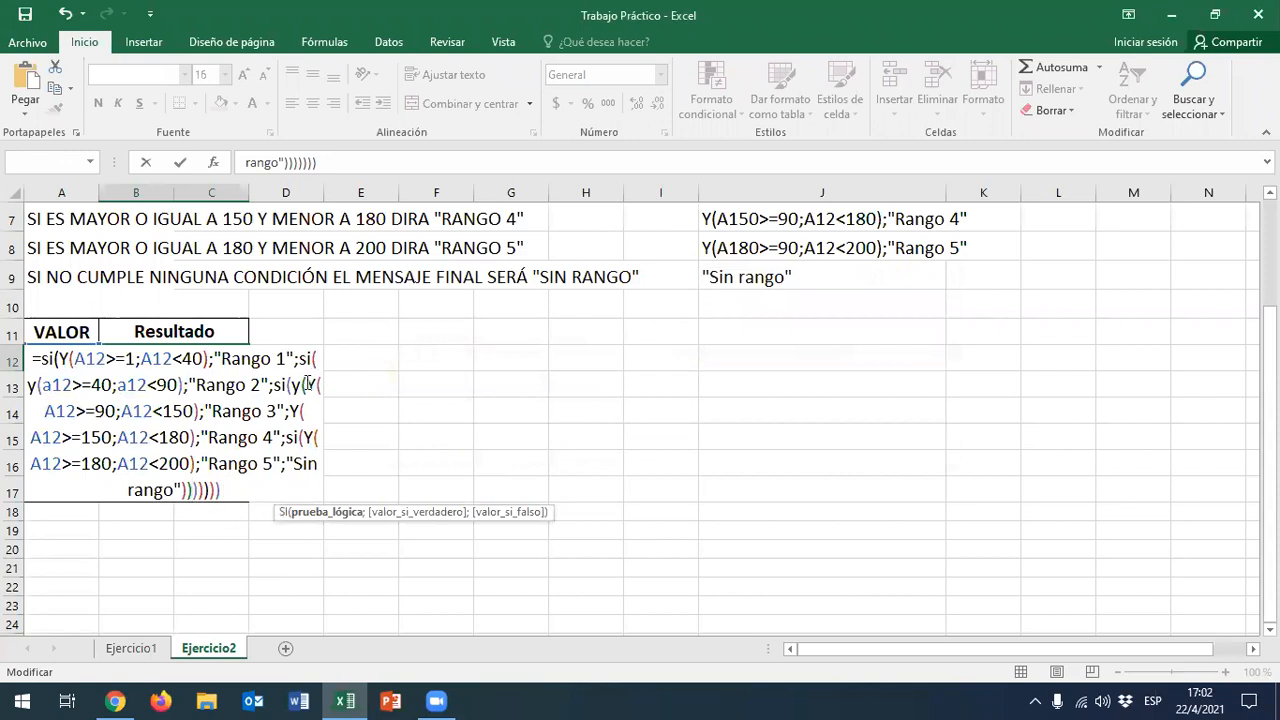
Delete the duplicated y( before Y(A12>=90;A12<150) in the B12 formula, keep seven closing parentheses, and try to enter it
left_click_drag(290, 385, 296, 383)
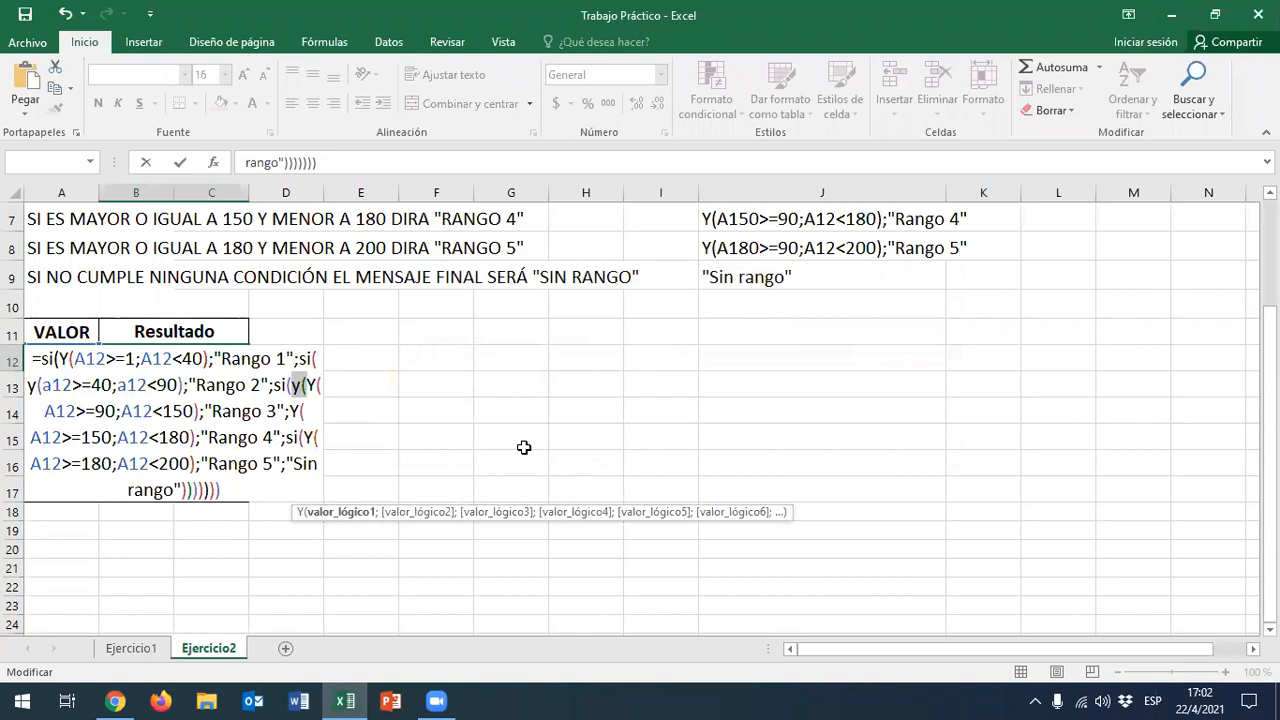
key("Delete")
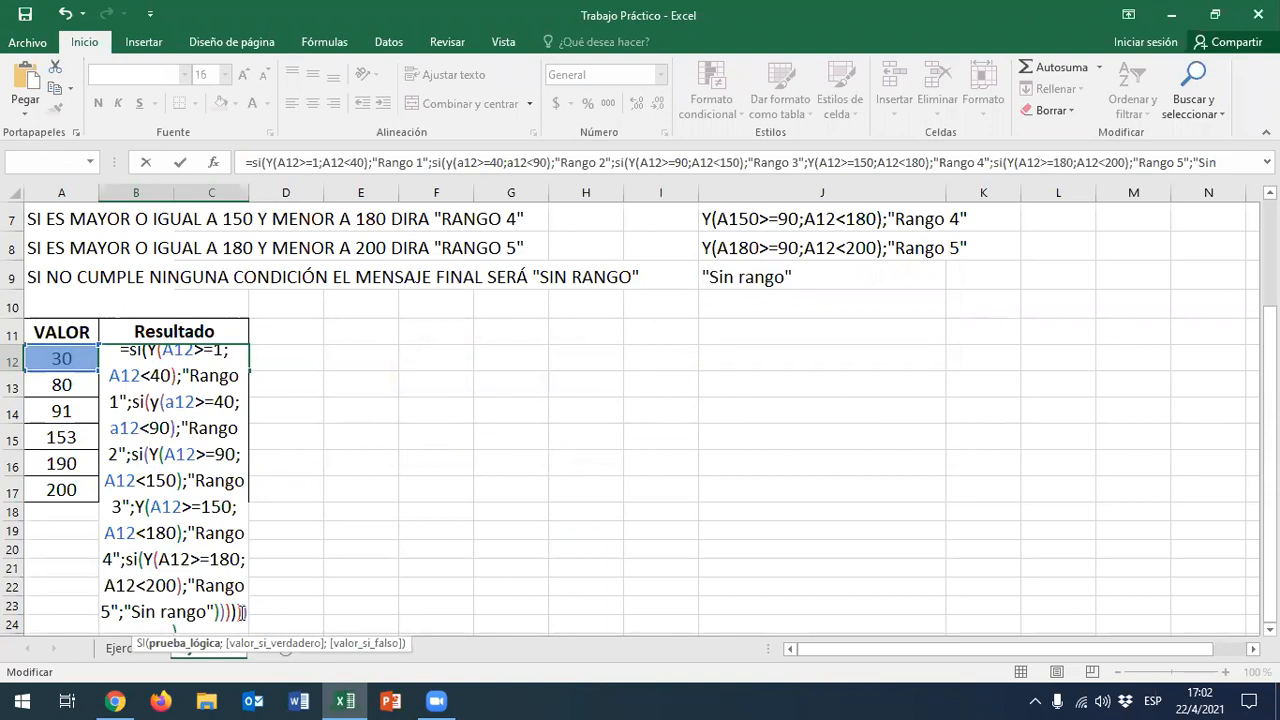
type(")")
scroll(229, 457, "up", 2)
scroll(229, 469, "down", 1)
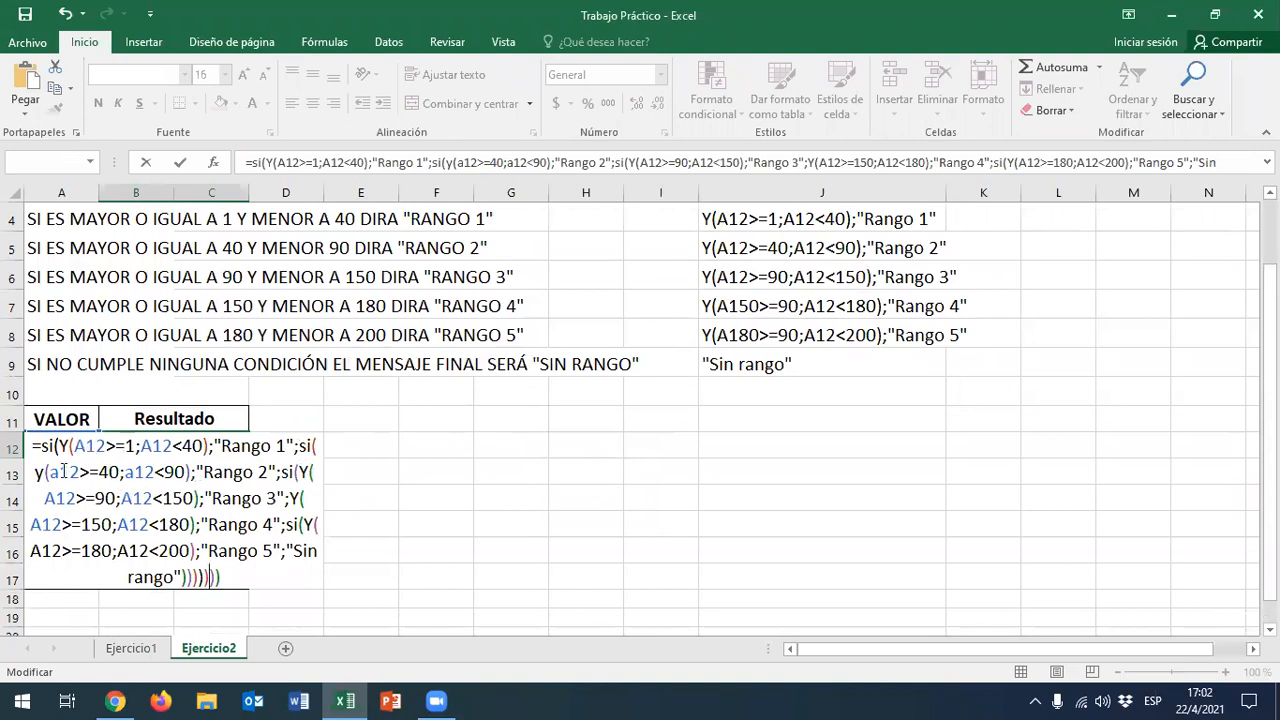
left_click(59, 471)
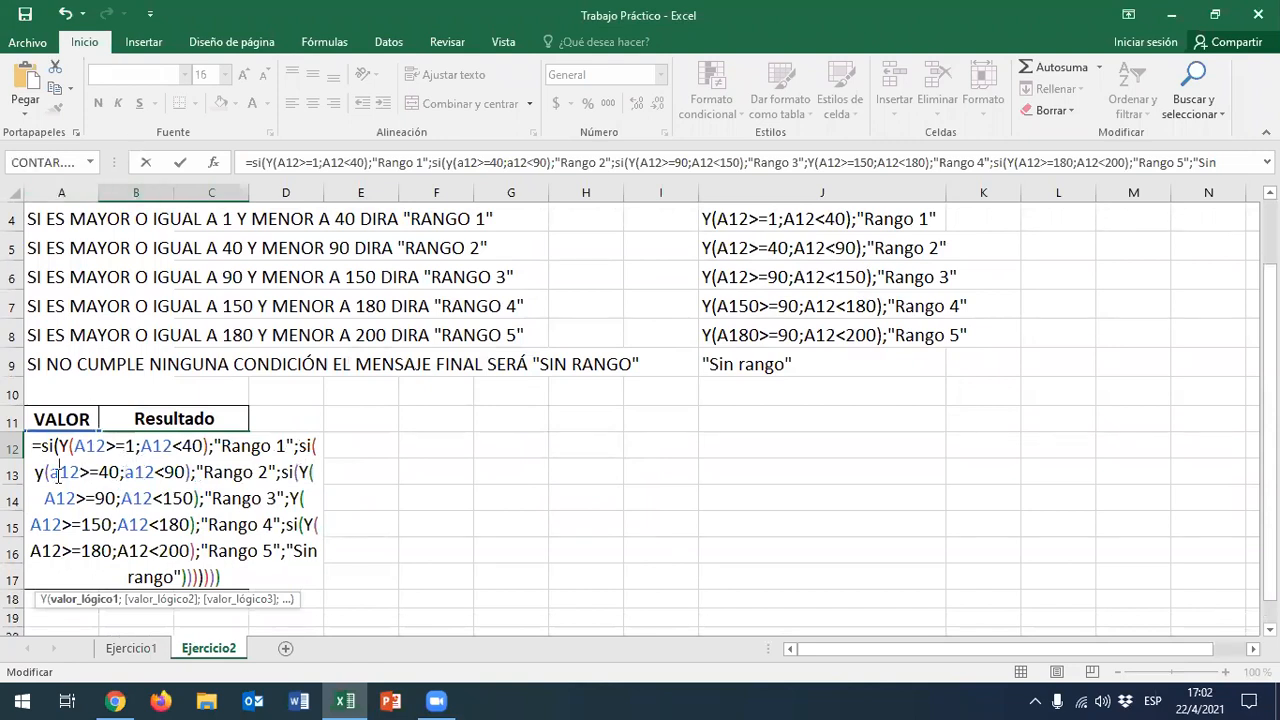
left_click(233, 580)
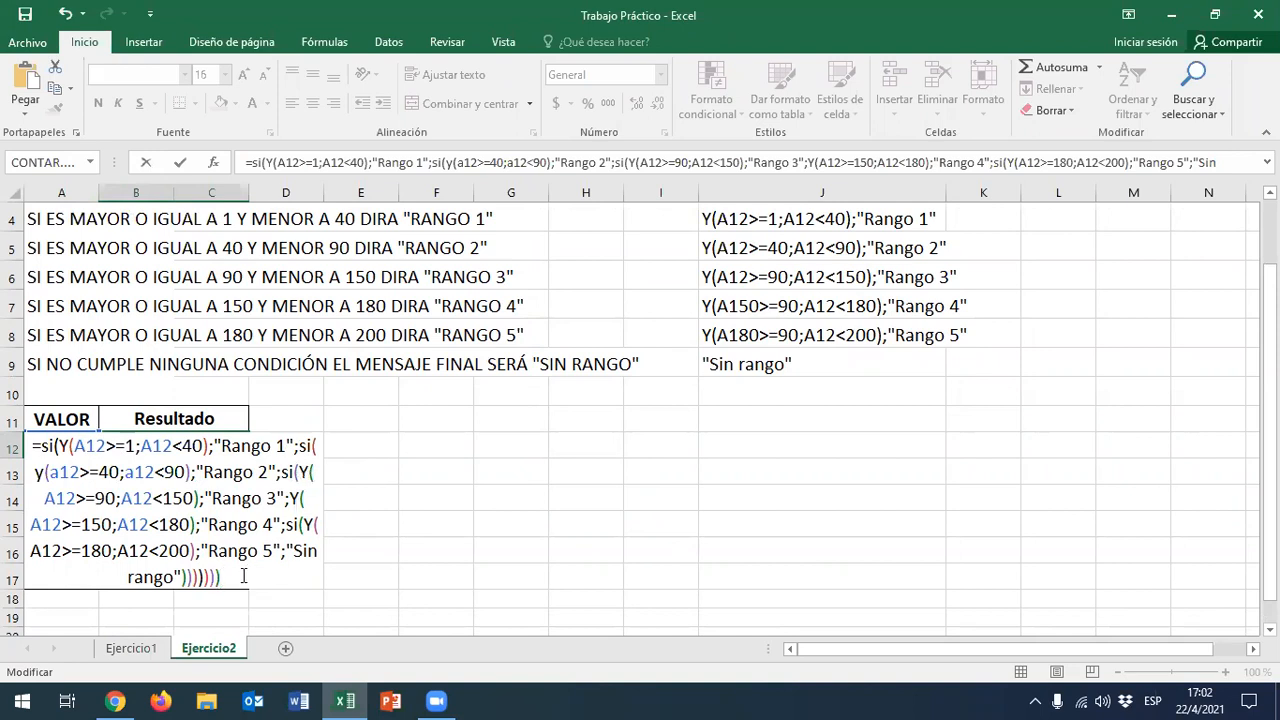
key("Return")
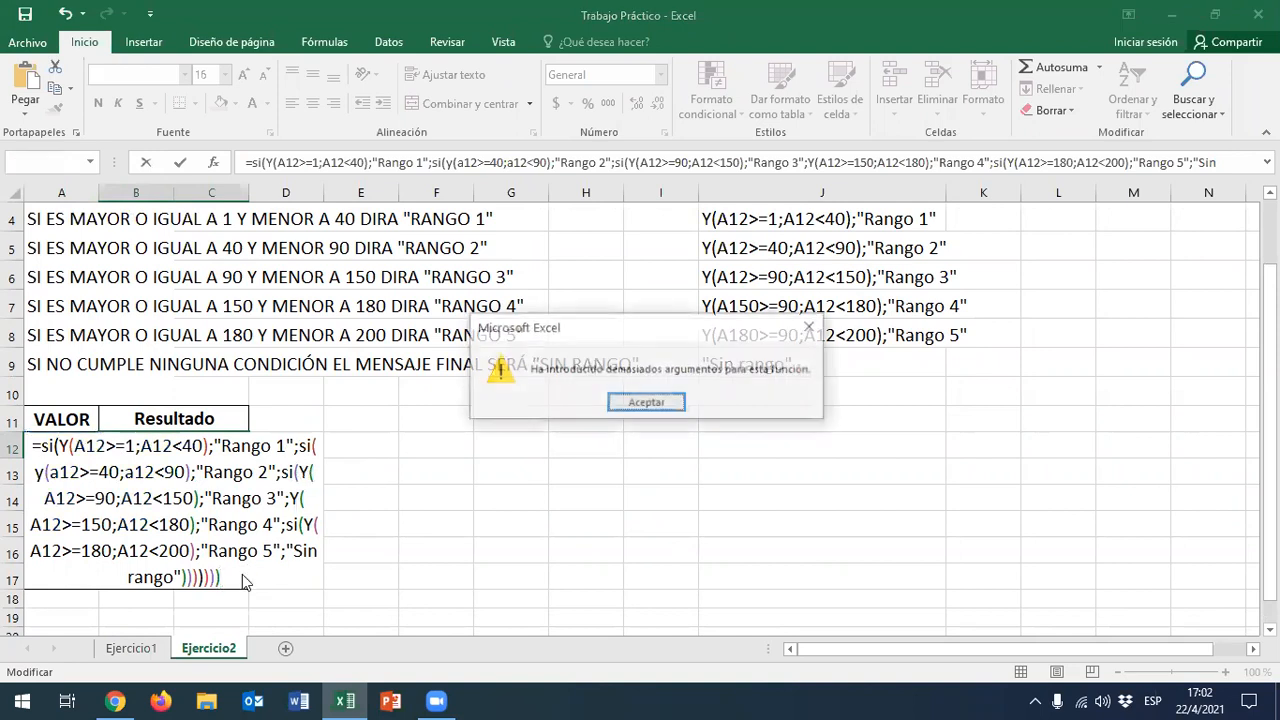
left_click(647, 403)
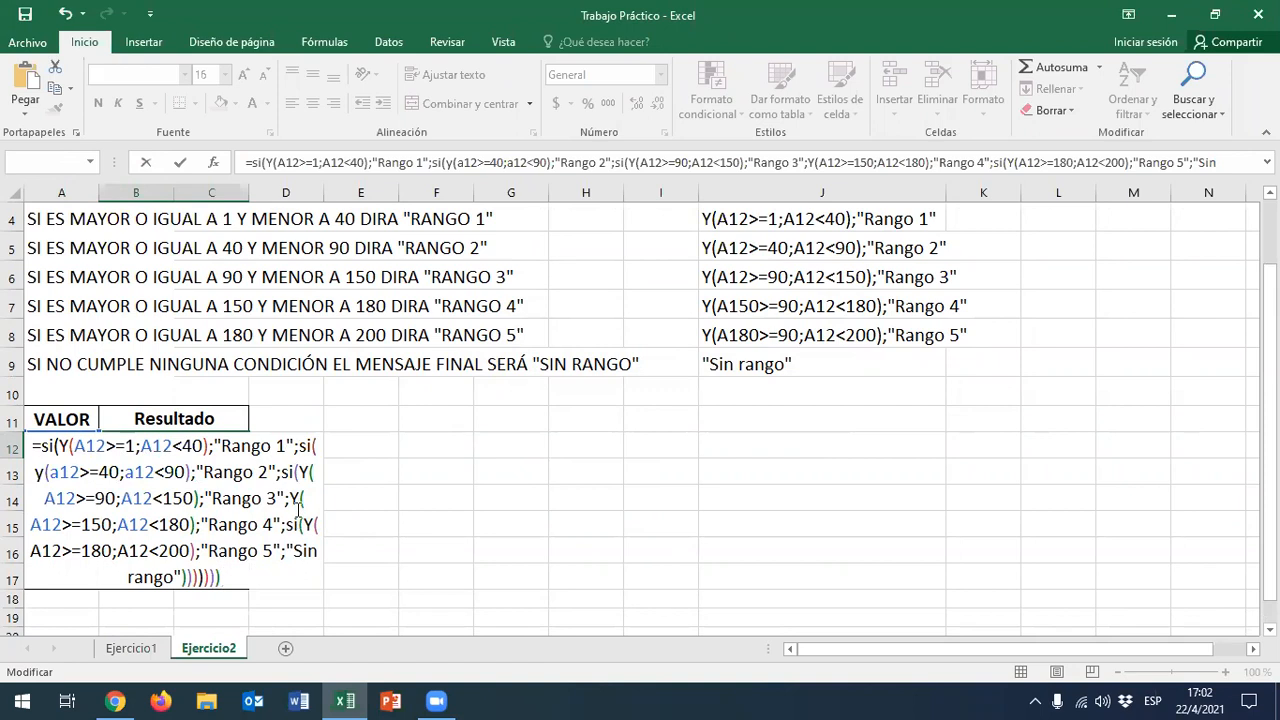
Go through the si functions in the B12 formula and insert the missing si( before Y(A12>=150;A12<180);"Rango 4"
left_click_drag(222, 577, 181, 577)
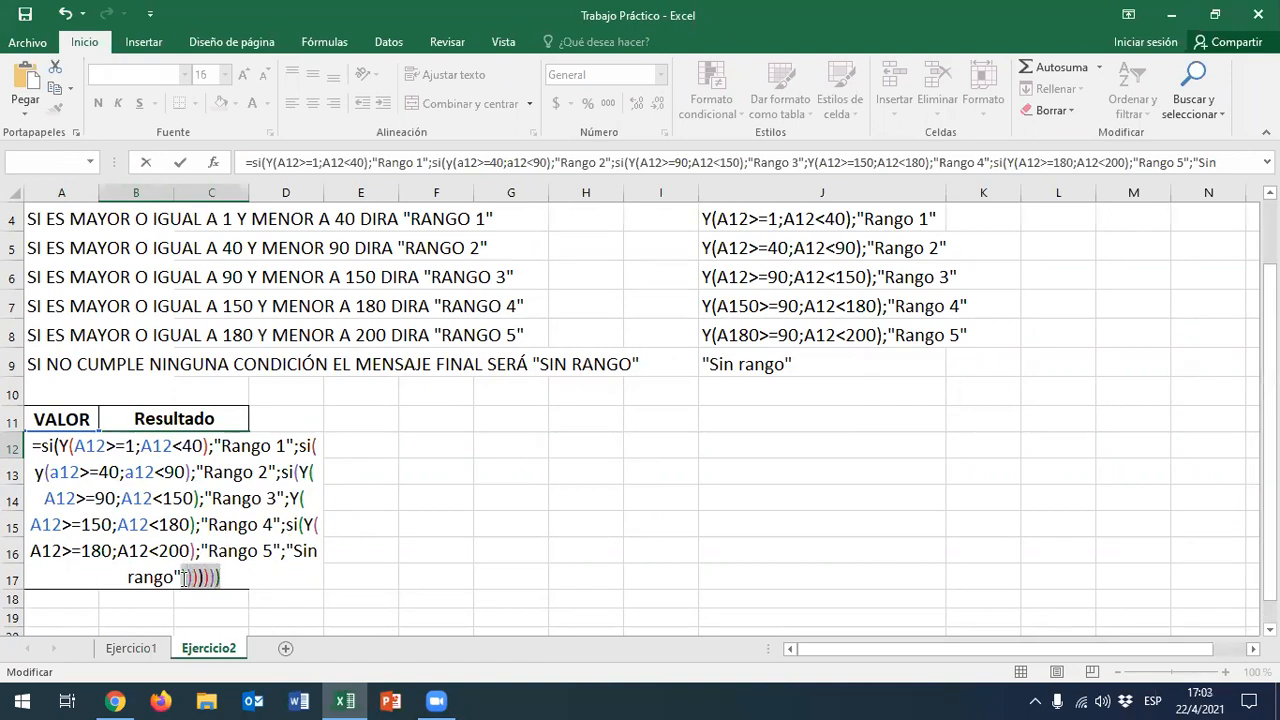
left_click(54, 446)
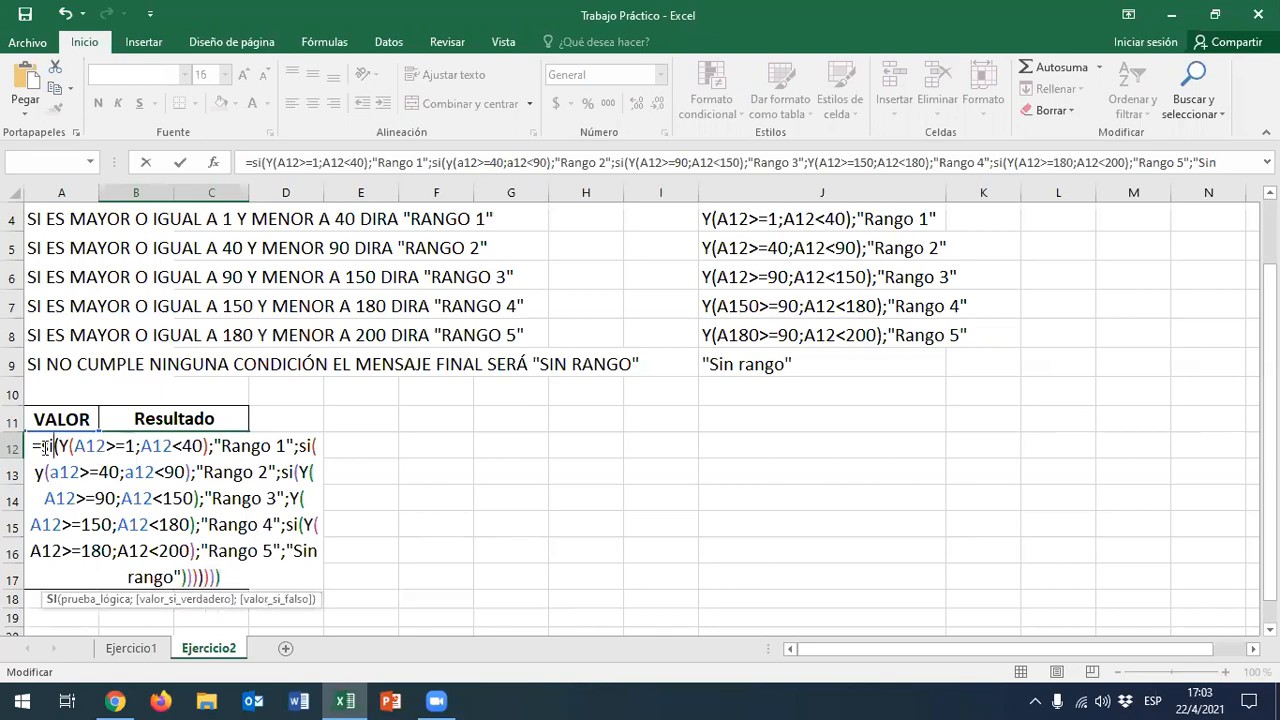
left_click(61, 446)
left_click(316, 446)
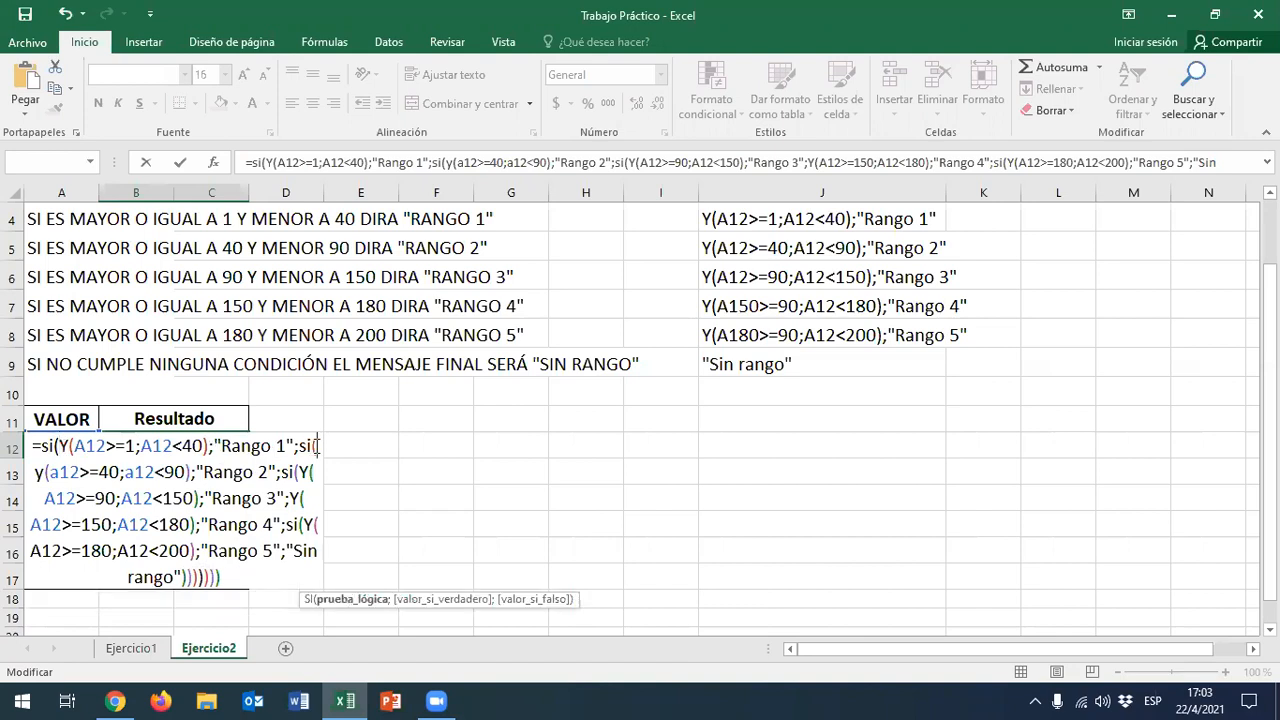
left_click(300, 472)
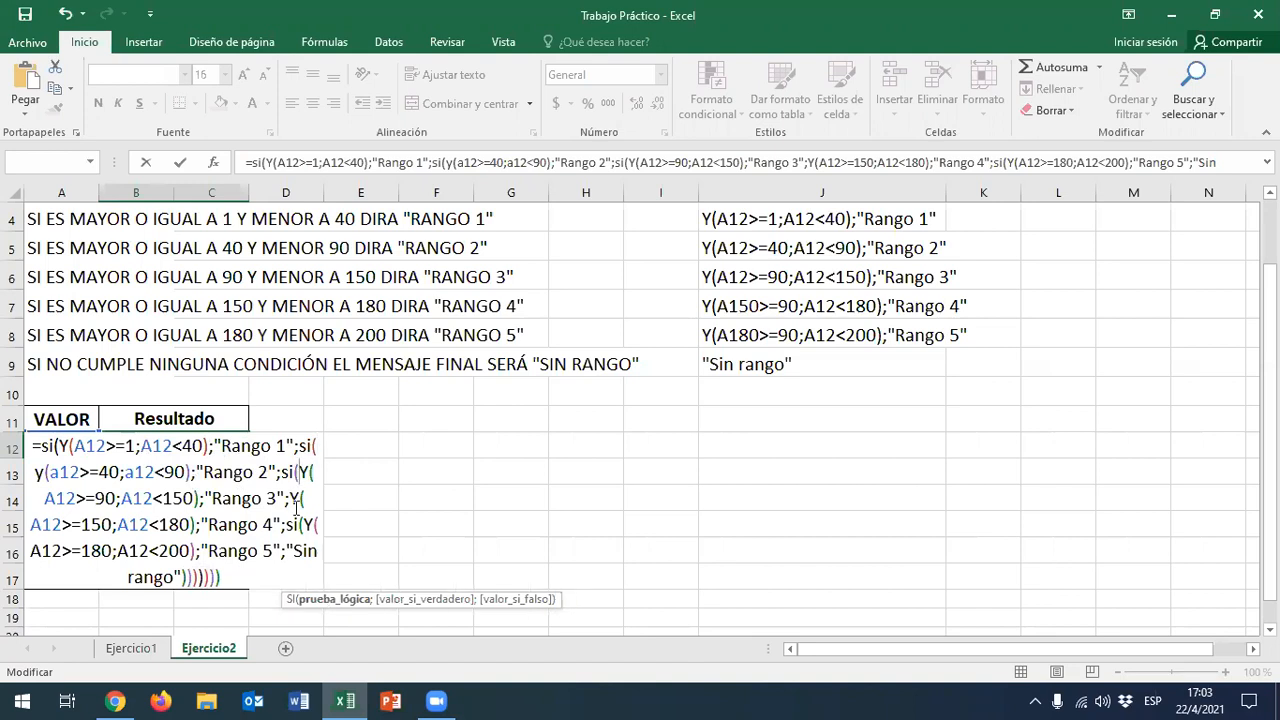
left_click(289, 498)
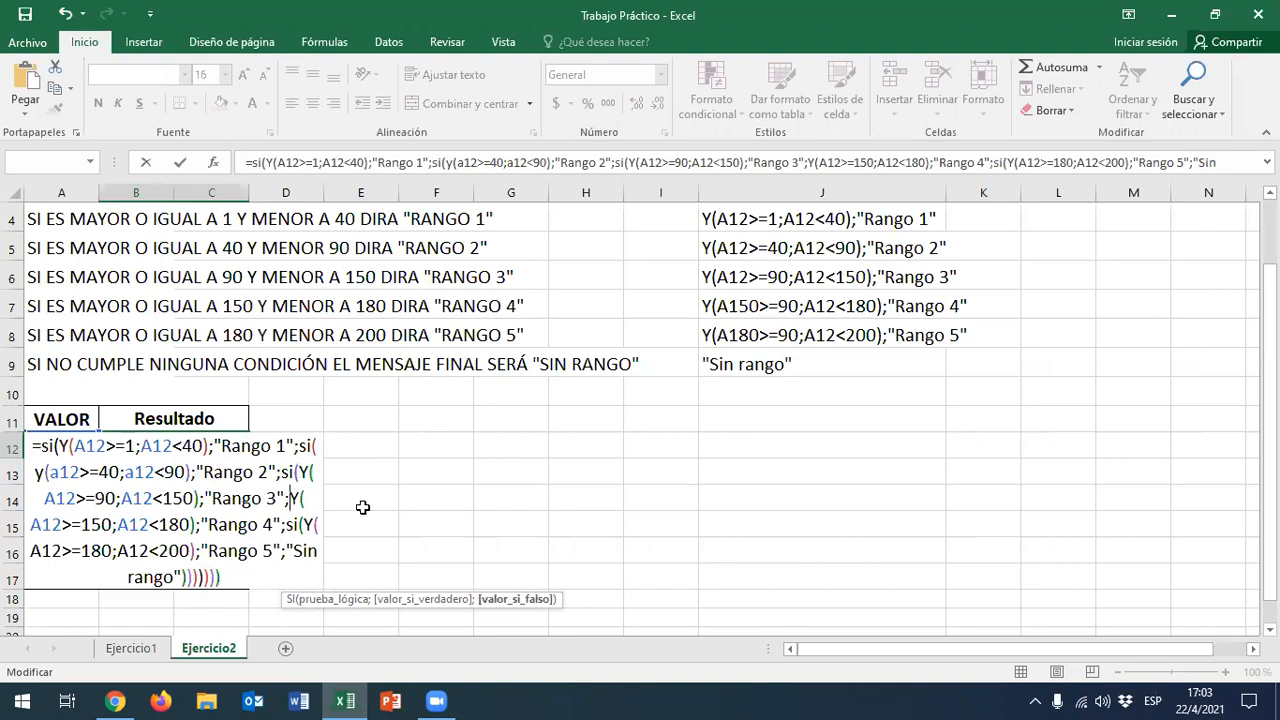
type("si")
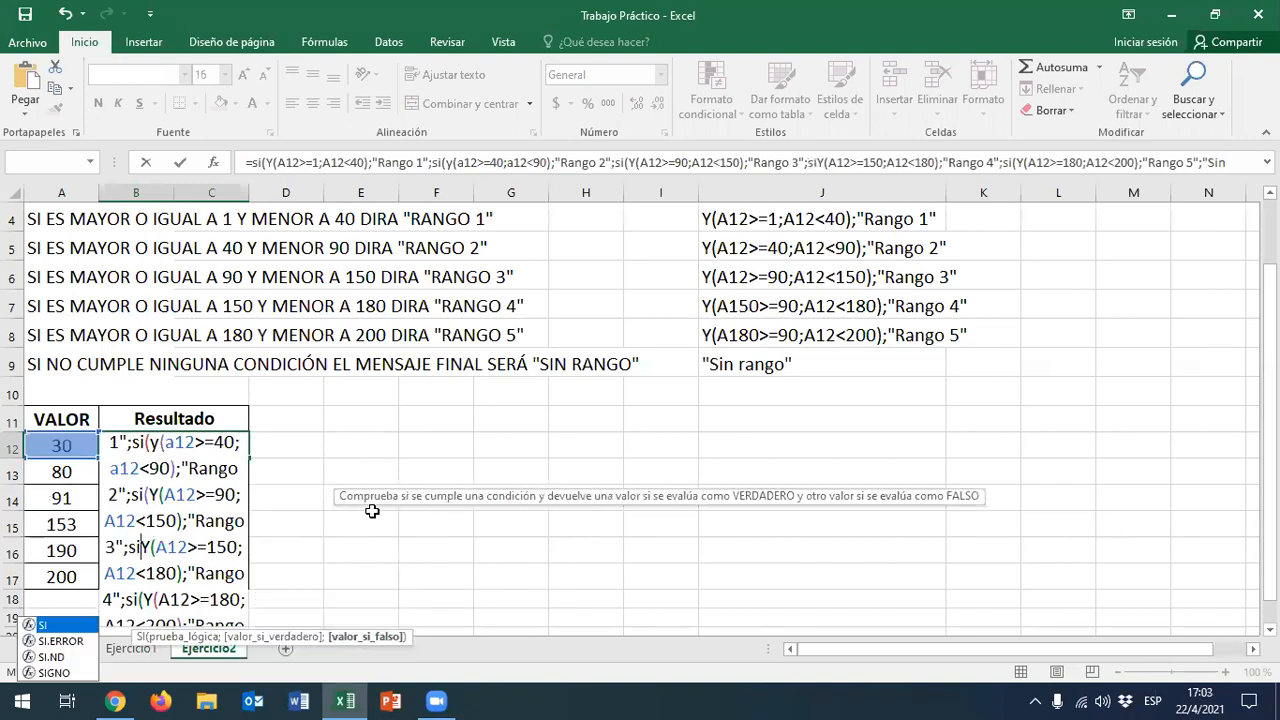
type("(")
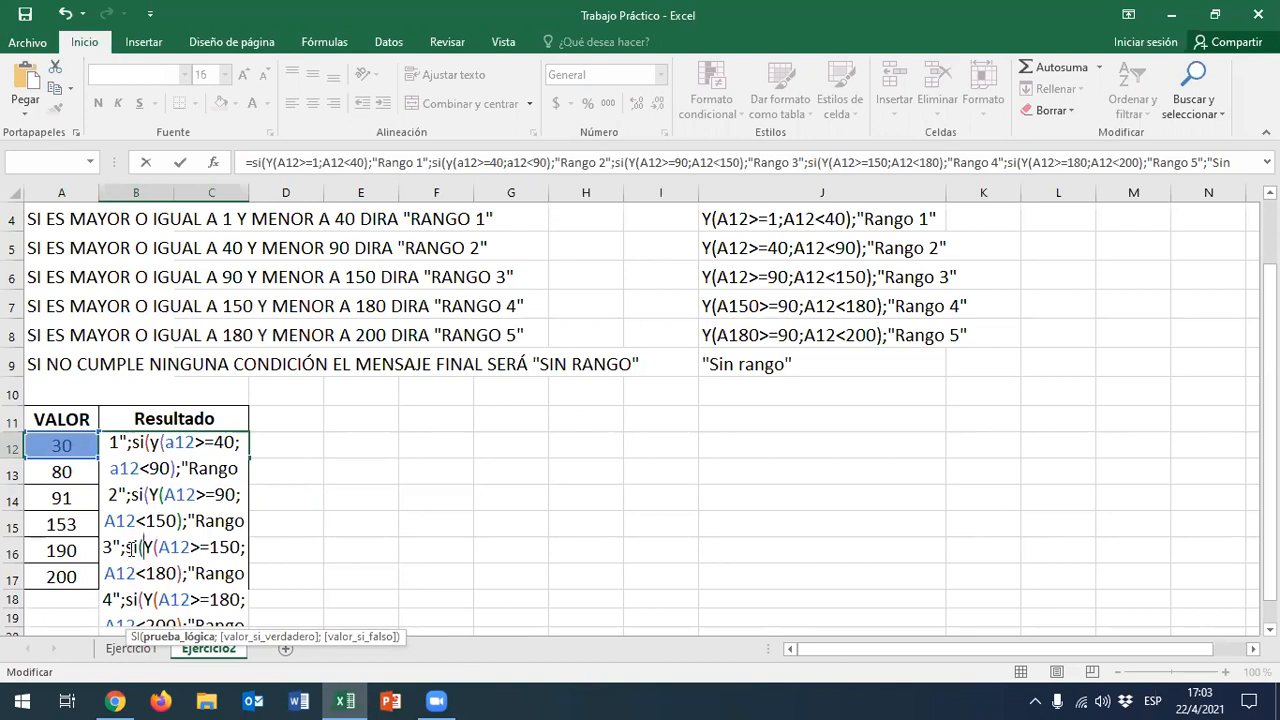
Check the opening parenthesis of each of the five nested si functions in the B12 formula
scroll(133, 546, "down", 1)
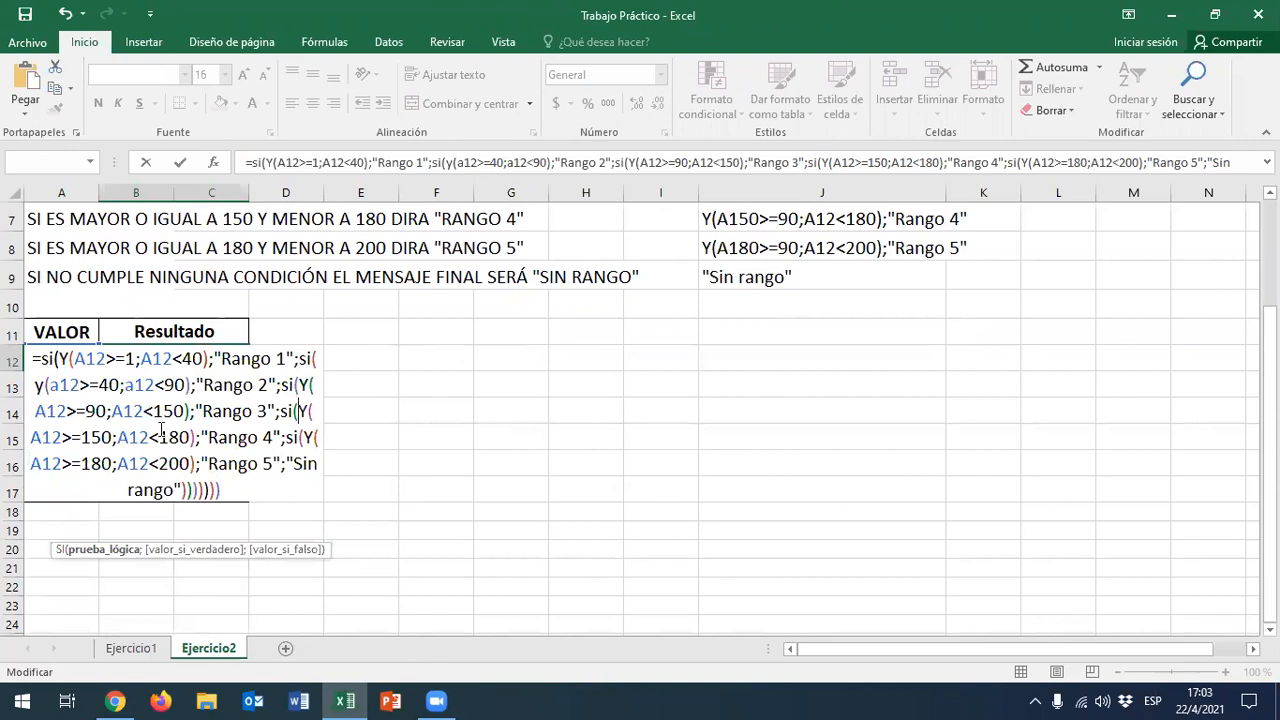
left_click(301, 437)
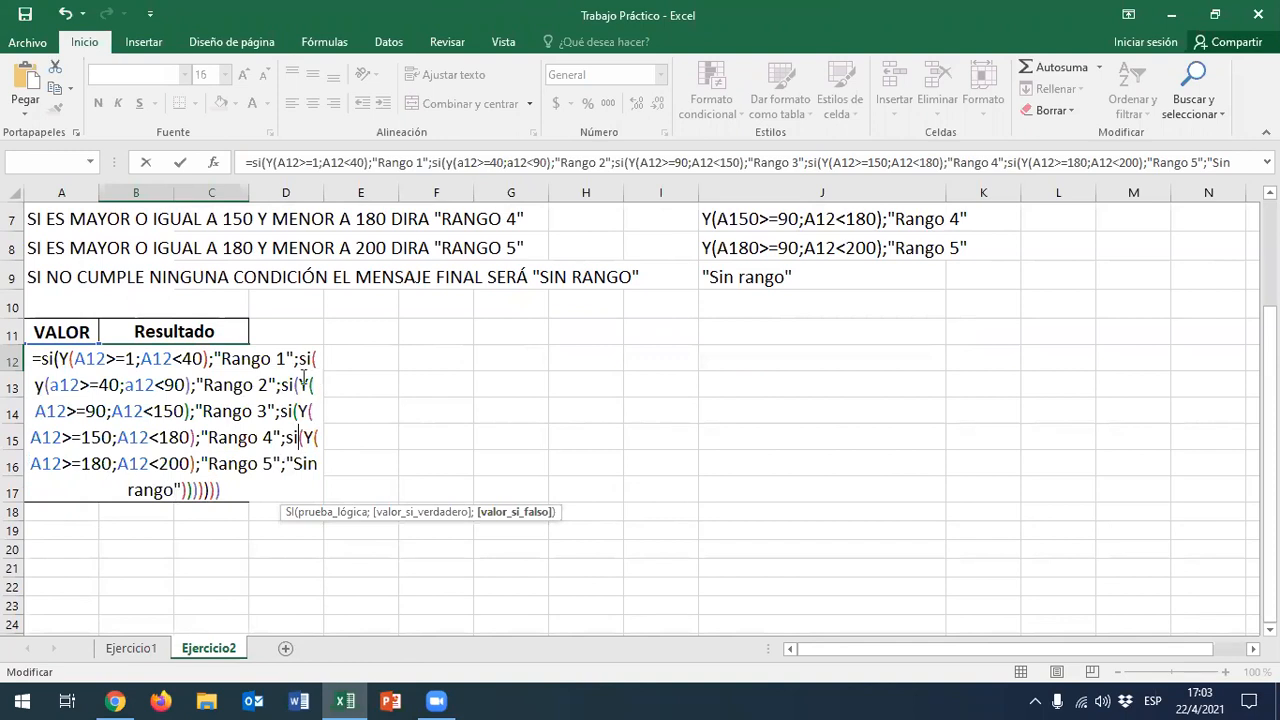
left_click(52, 357)
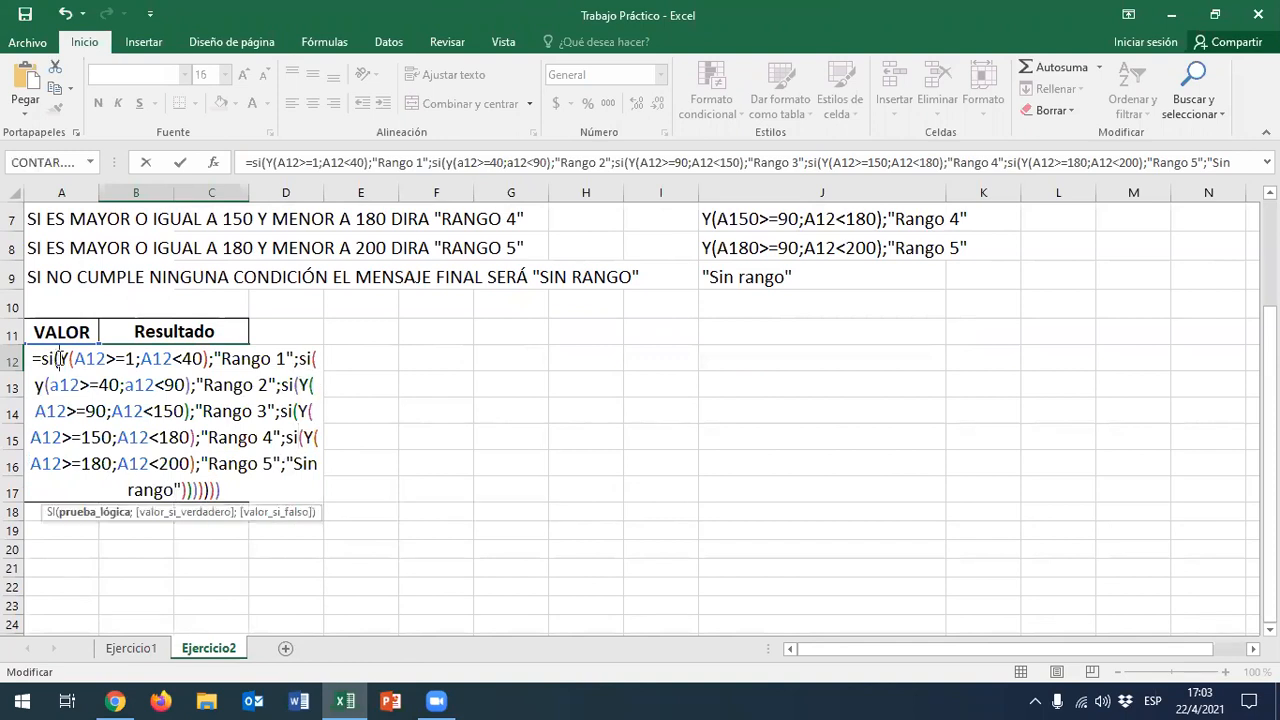
left_click(316, 357)
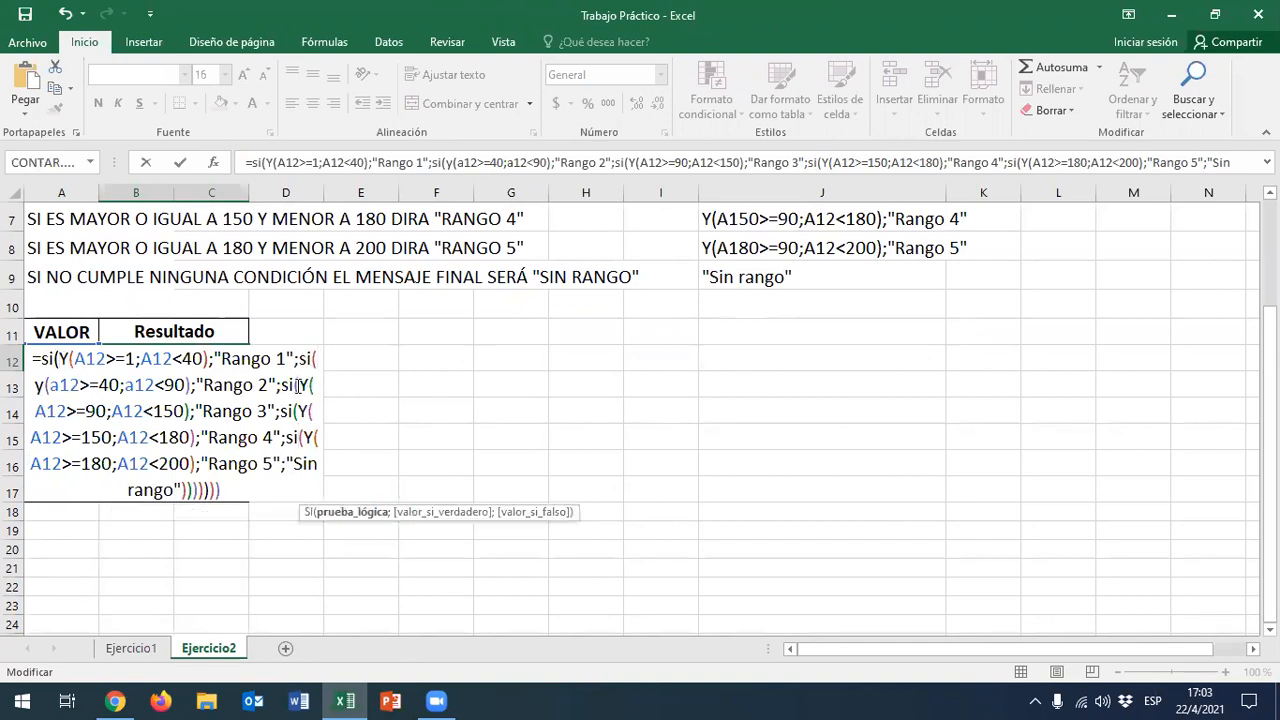
left_click(298, 385)
left_click(300, 413)
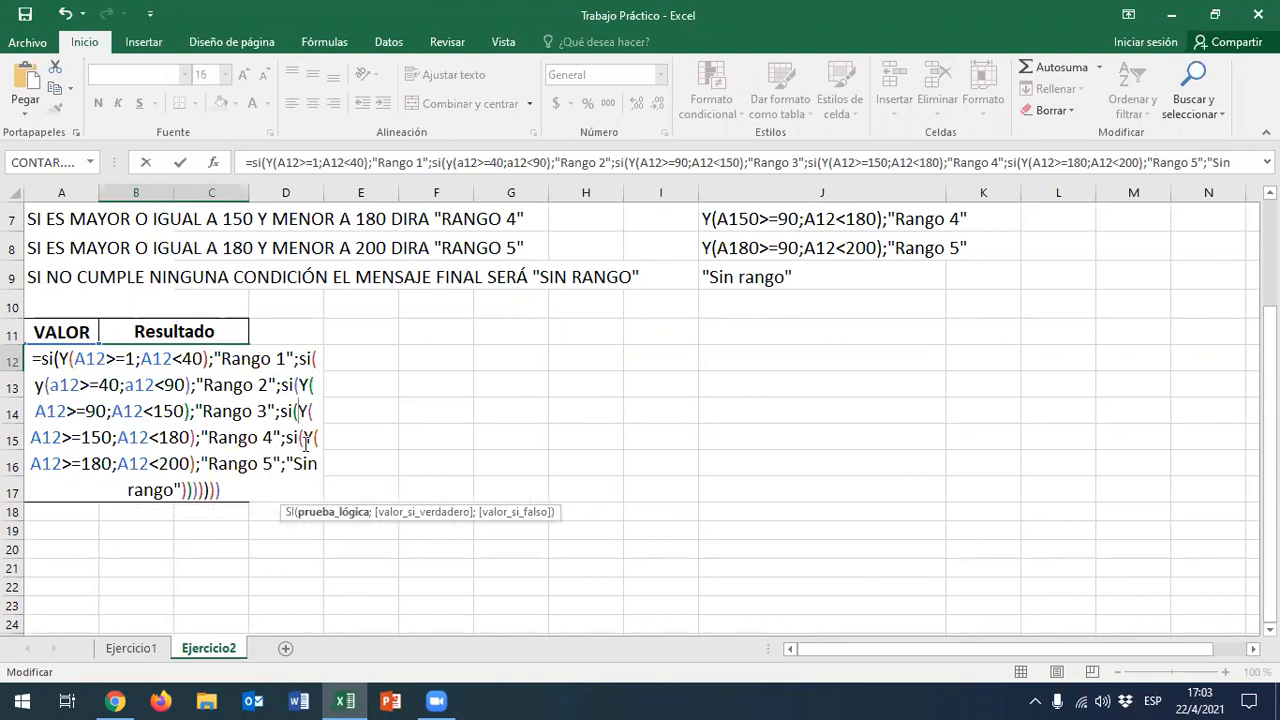
left_click(303, 437)
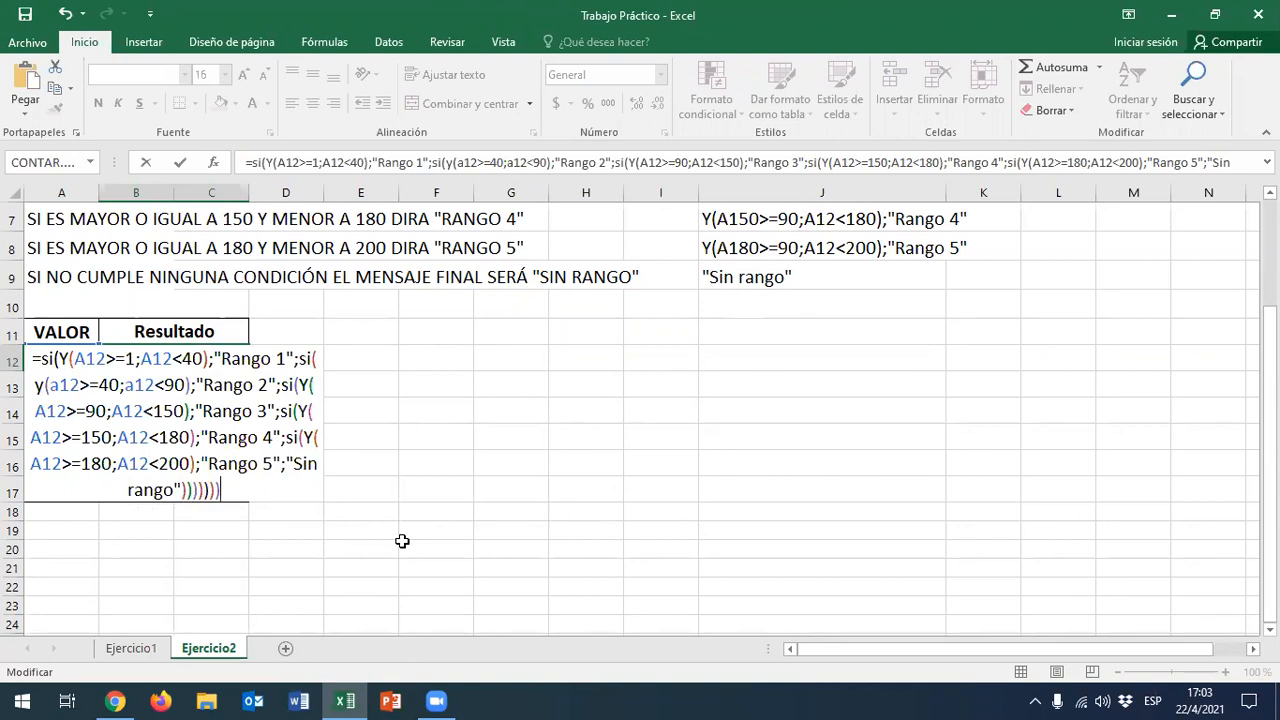
Reduce the ending of the B12 formula to five closing parentheses after "Sin rango" and enter the formula
key("End")
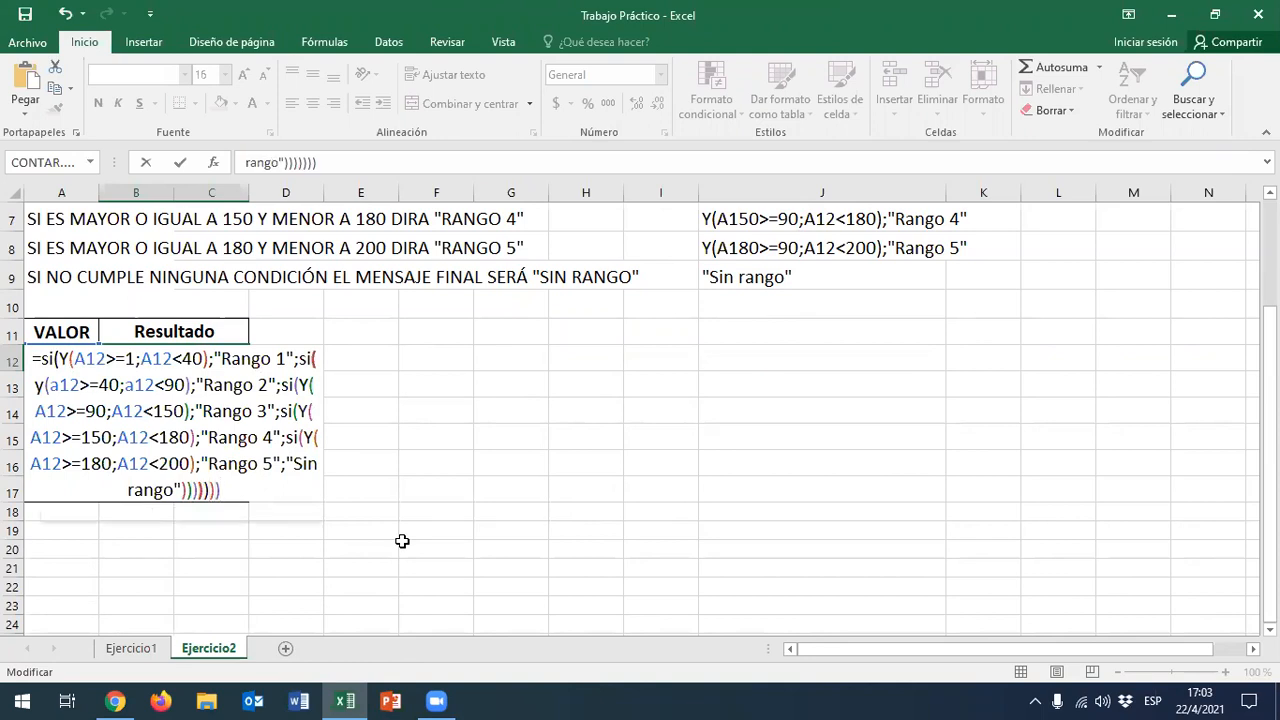
key("BackSpace")
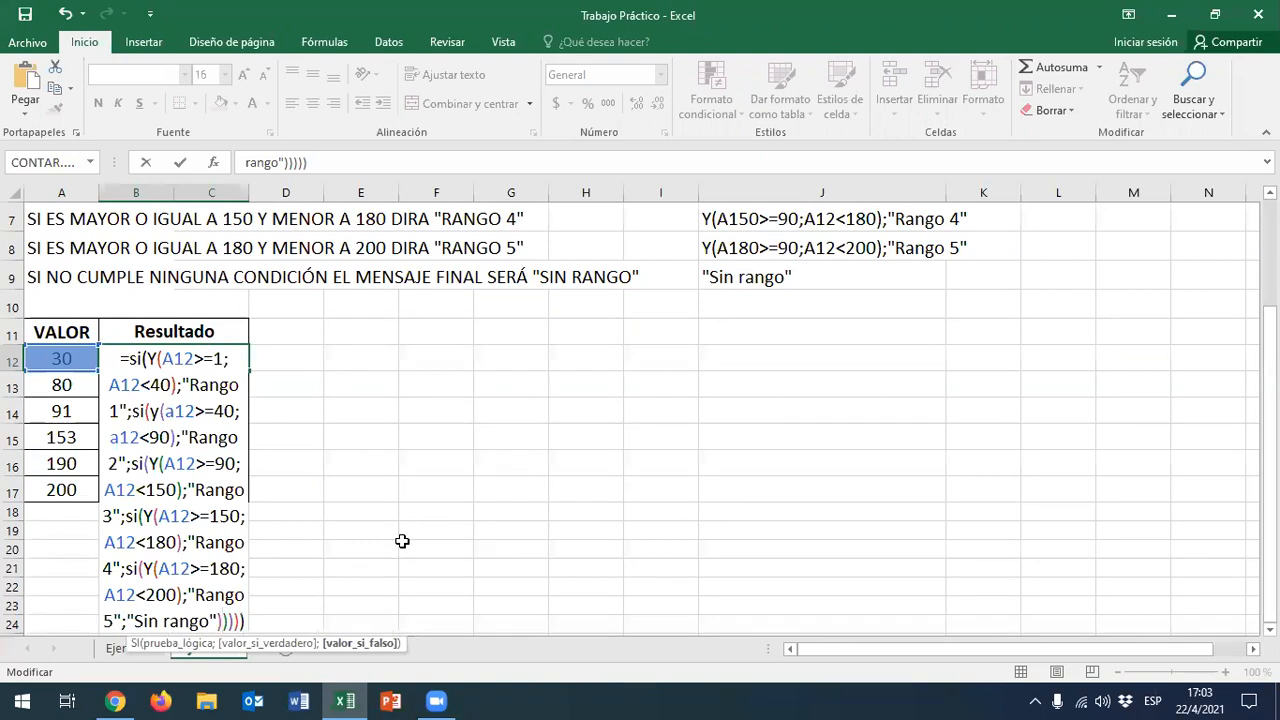
key("Return")
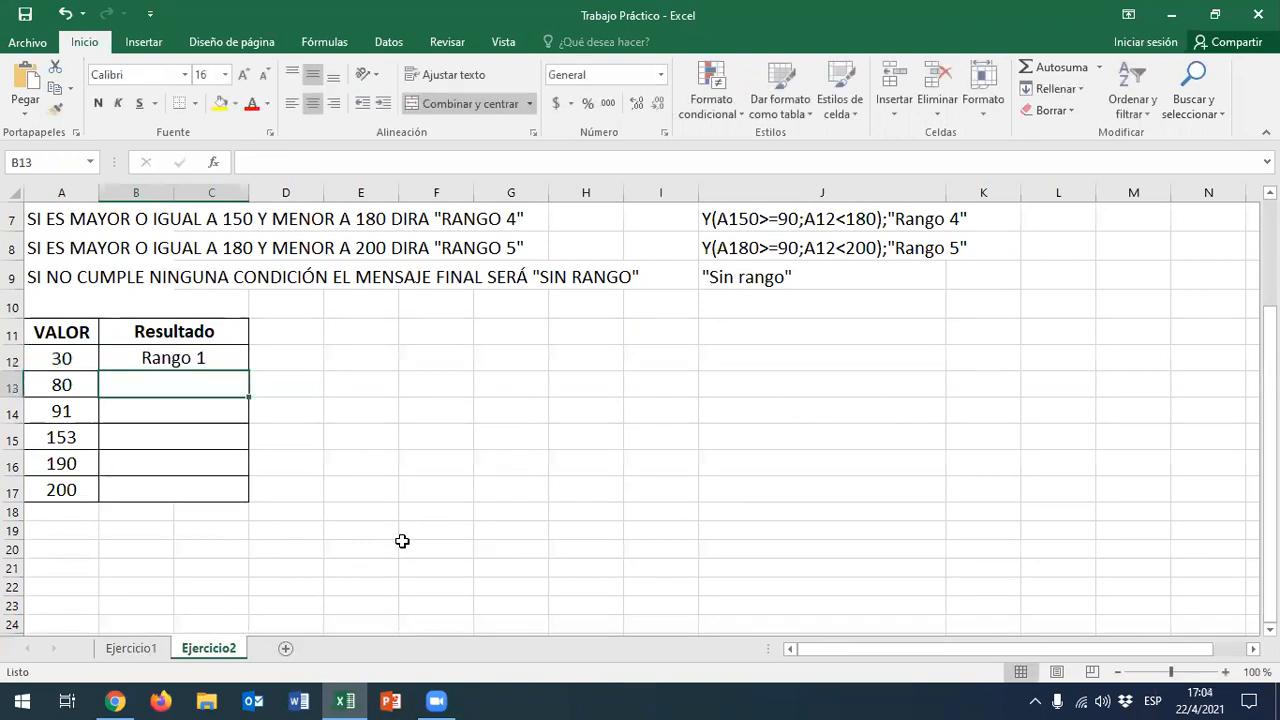
Fill the B12 formula down the Resultado column through B17
left_click(205, 357)
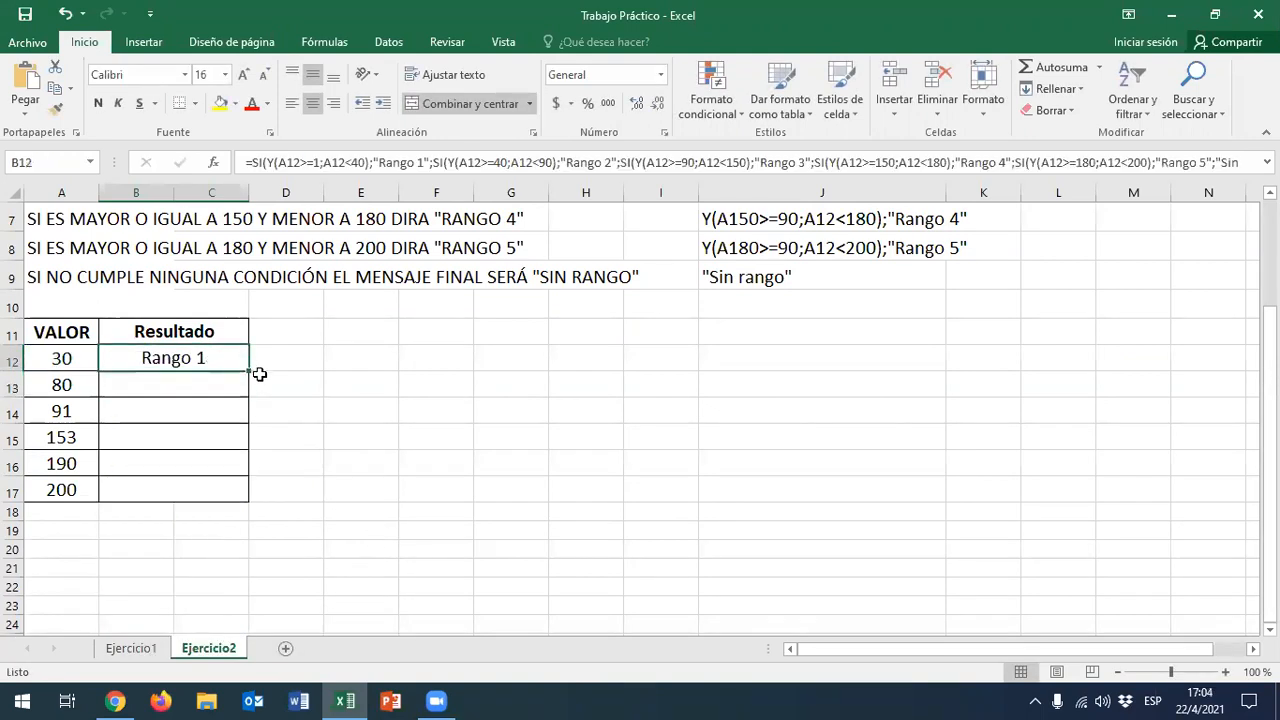
left_click_drag(251, 371, 241, 502)
left_click(440, 512)
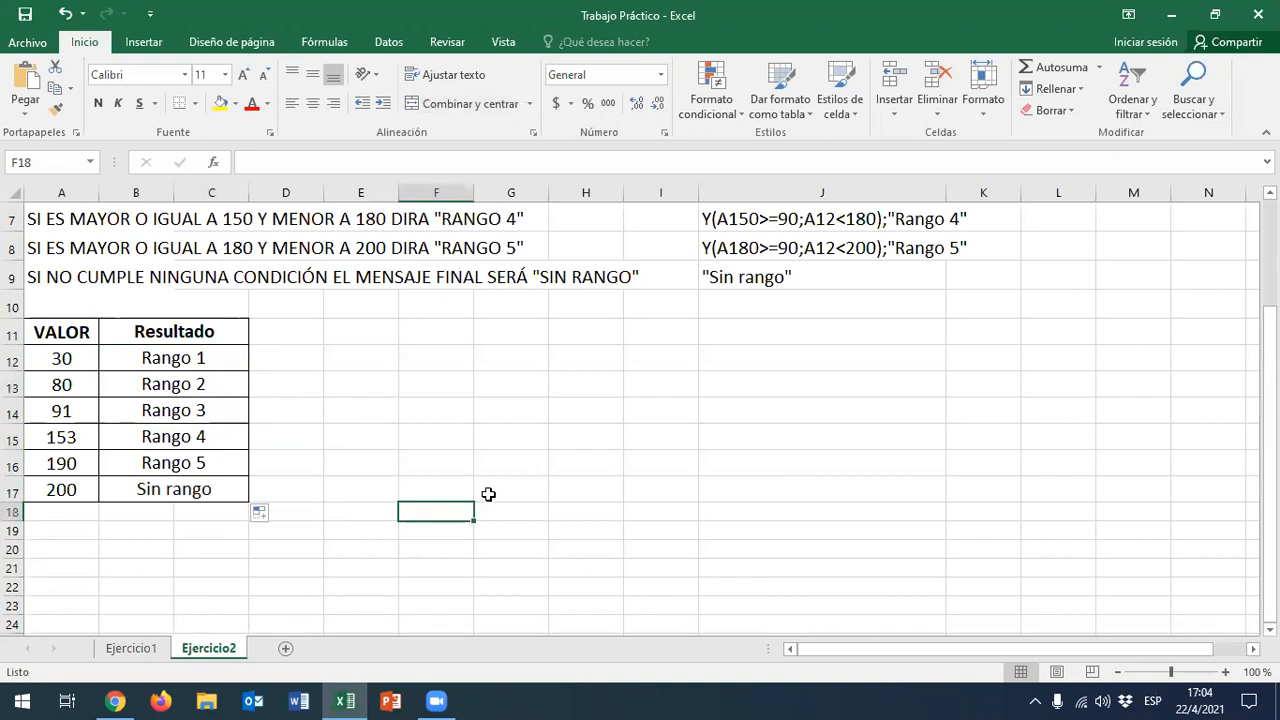
Correct the Rango 4 condition in J7 to Y(A12>=150;A12<180);"Rango 4"
scroll(492, 494, "up", 1)
scroll(492, 494, "up", 1)
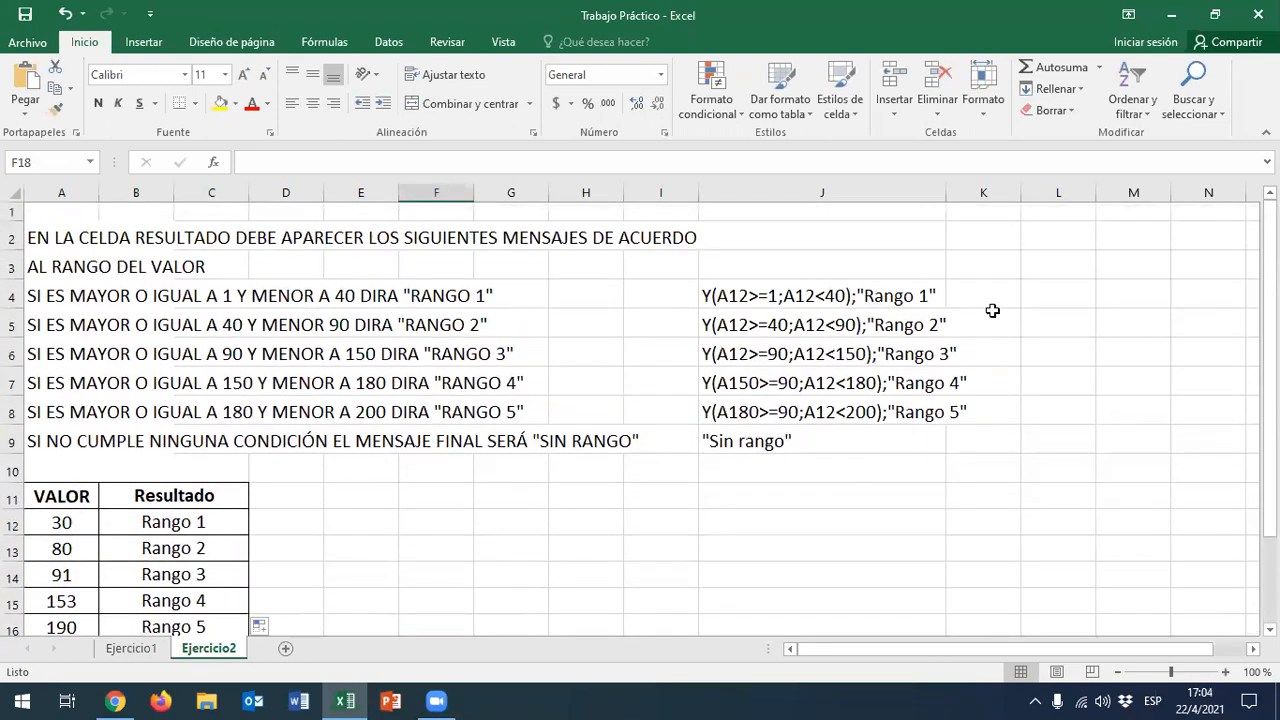
double_click(735, 375)
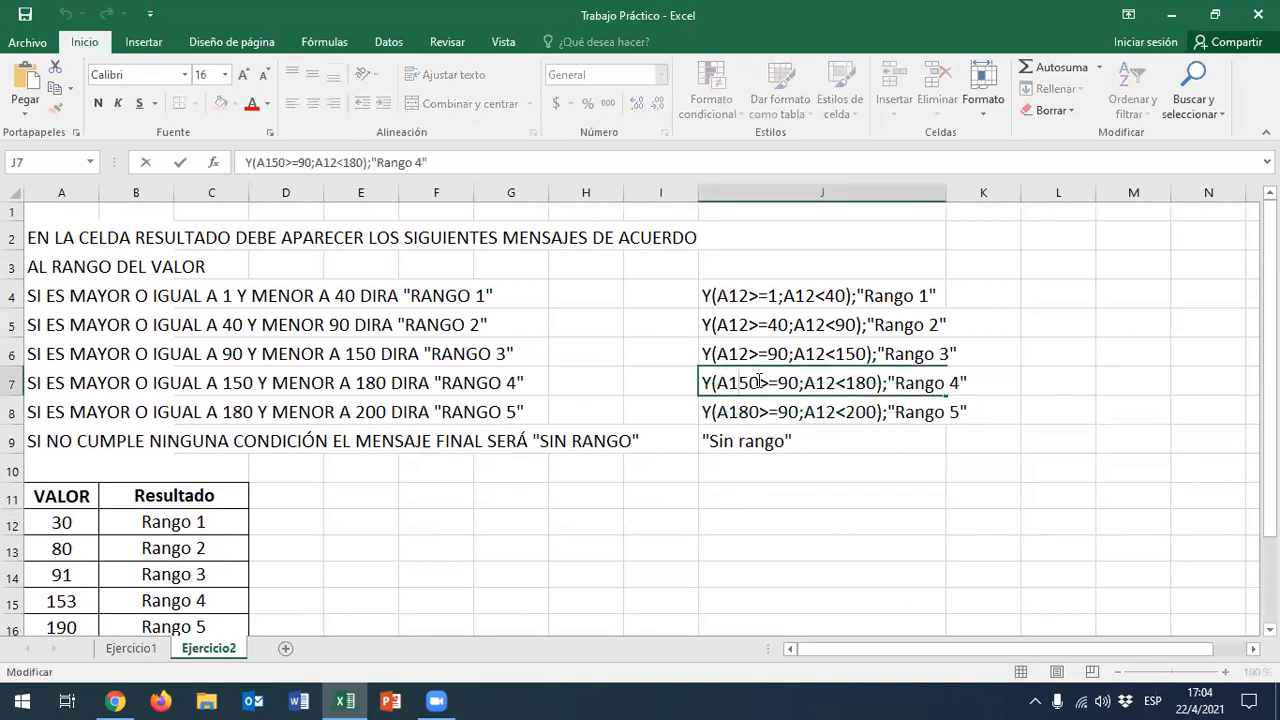
key("BackSpace")
key("BackSpace")
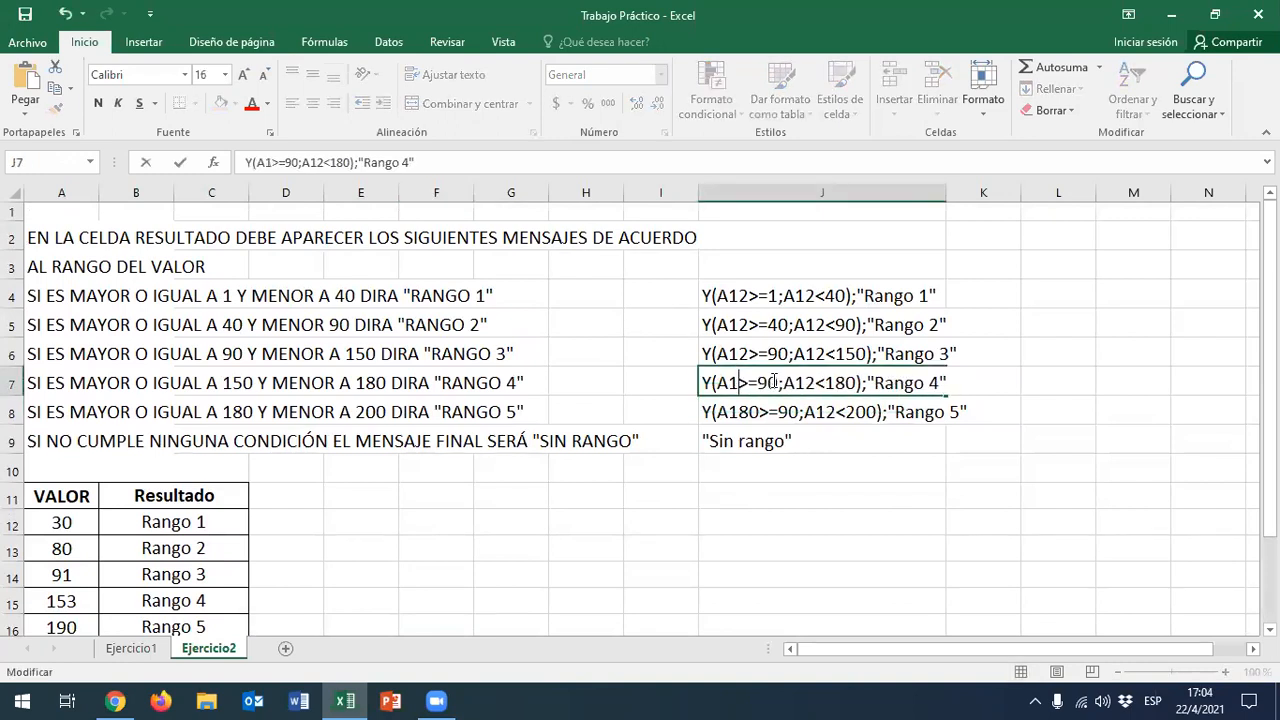
type("2")
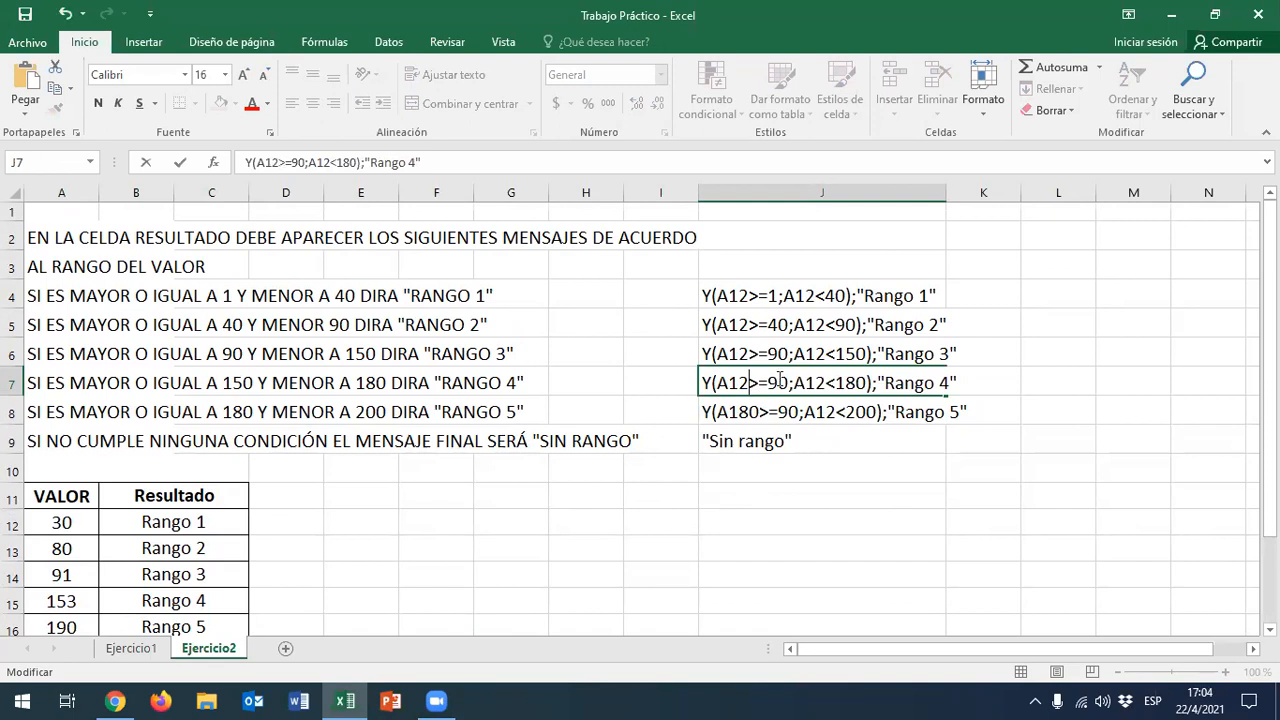
key("BackSpace")
key("BackSpace")
type("150")
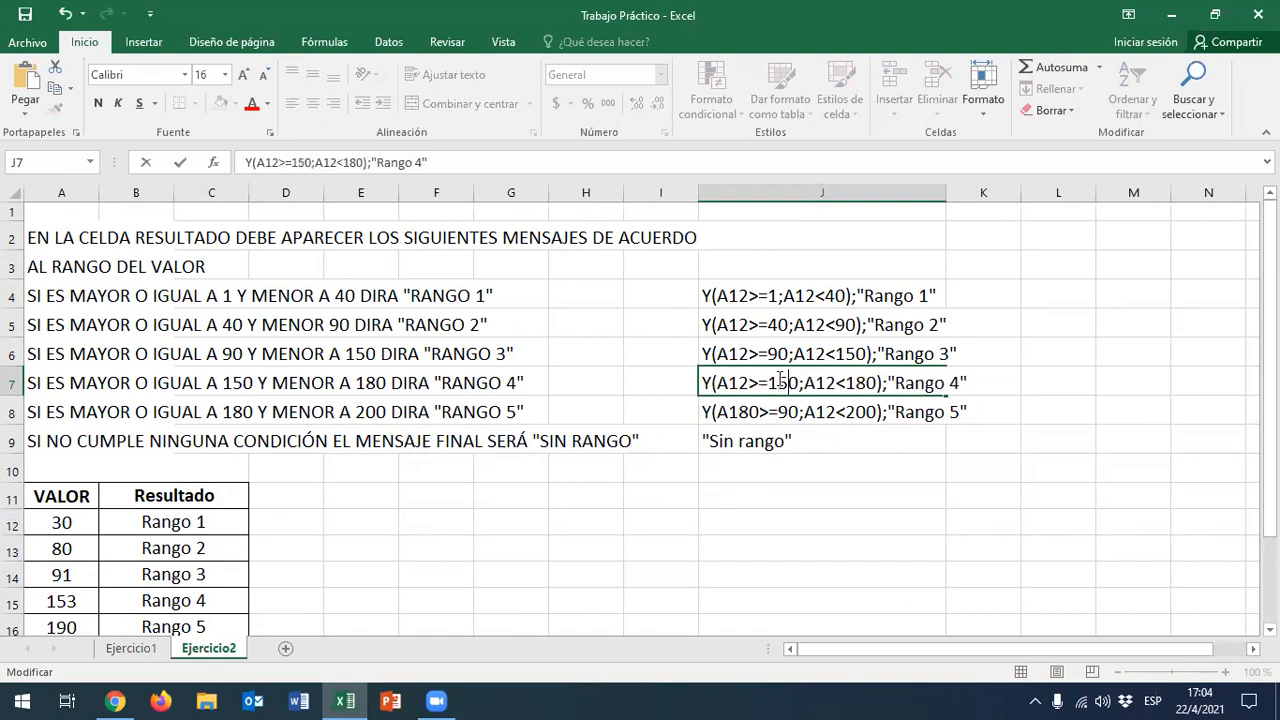
Correct the Rango 5 condition in J8 to Y(A12>=180;A12<200);"Rango 5"
left_click(743, 412)
double_click(743, 412)
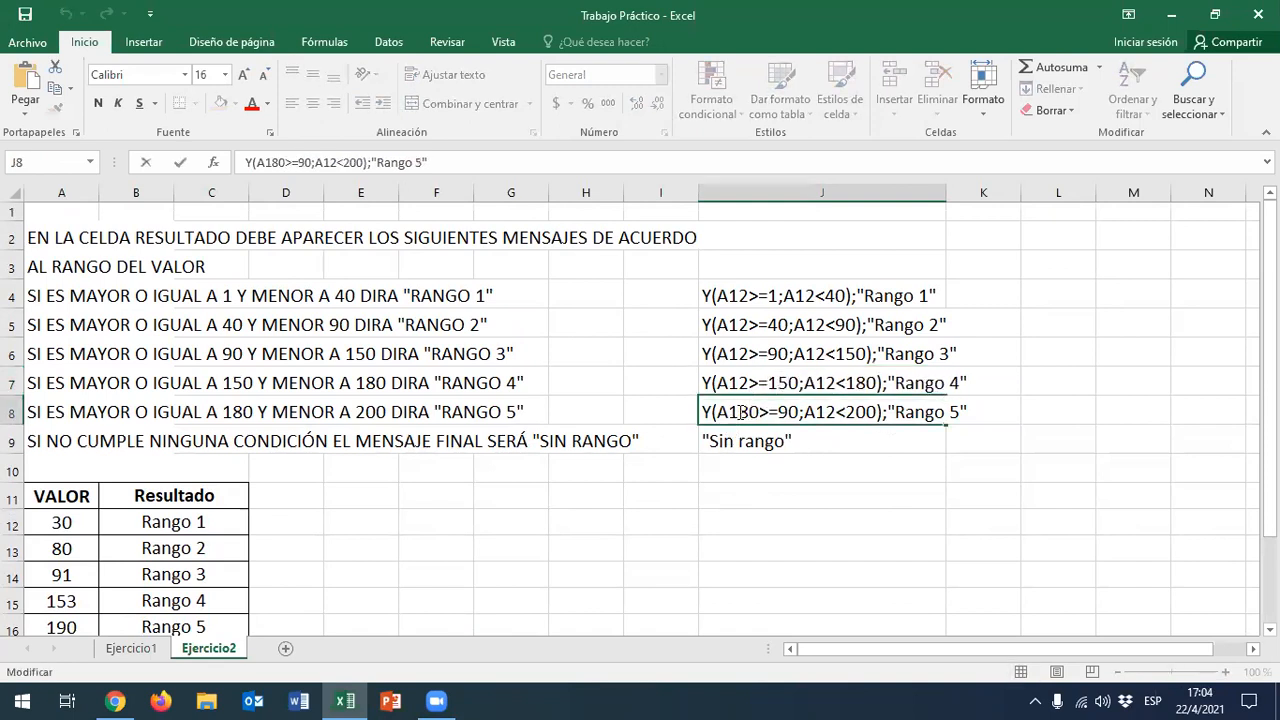
left_click_drag(738, 412, 747, 412)
type("2")
key("Delete")
key("Right")
key("Right")
key("Right")
key("Right")
key("BackSpace")
key("BackSpace")
type("180")
key("Return")
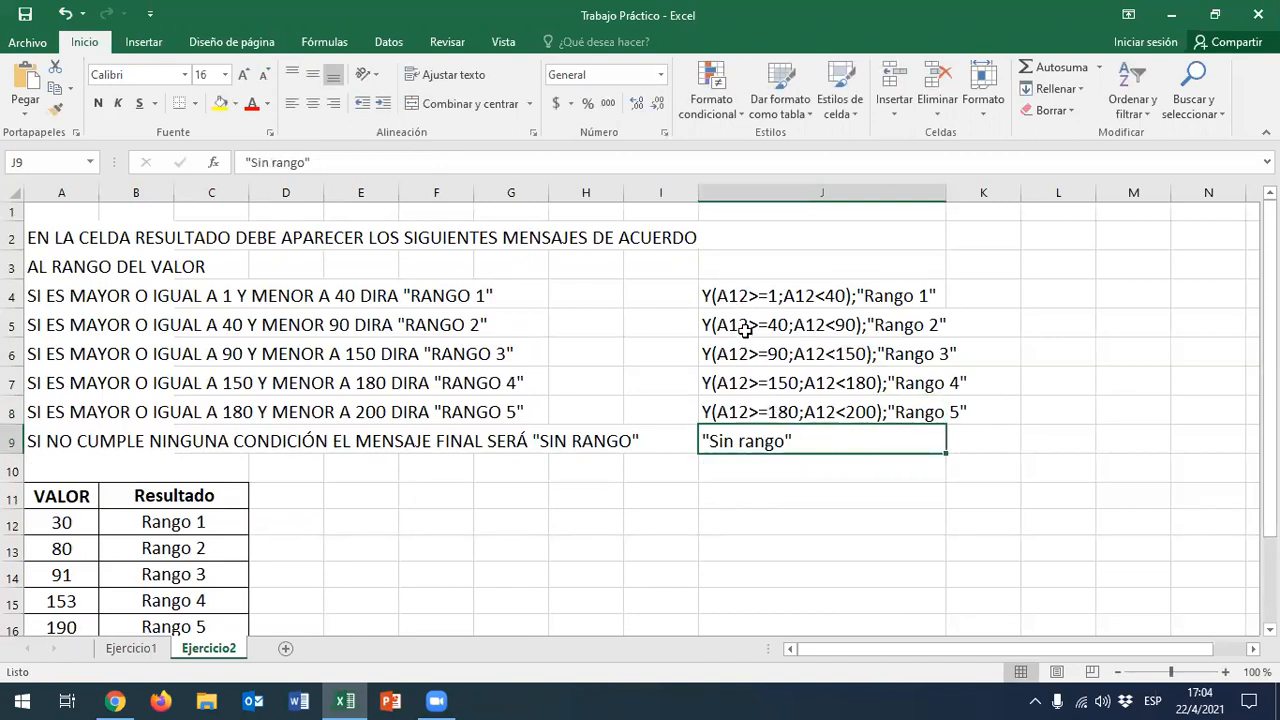
Compare the values in A12 through A16 and their Resultado labels with the written range conditions
left_click(60, 520)
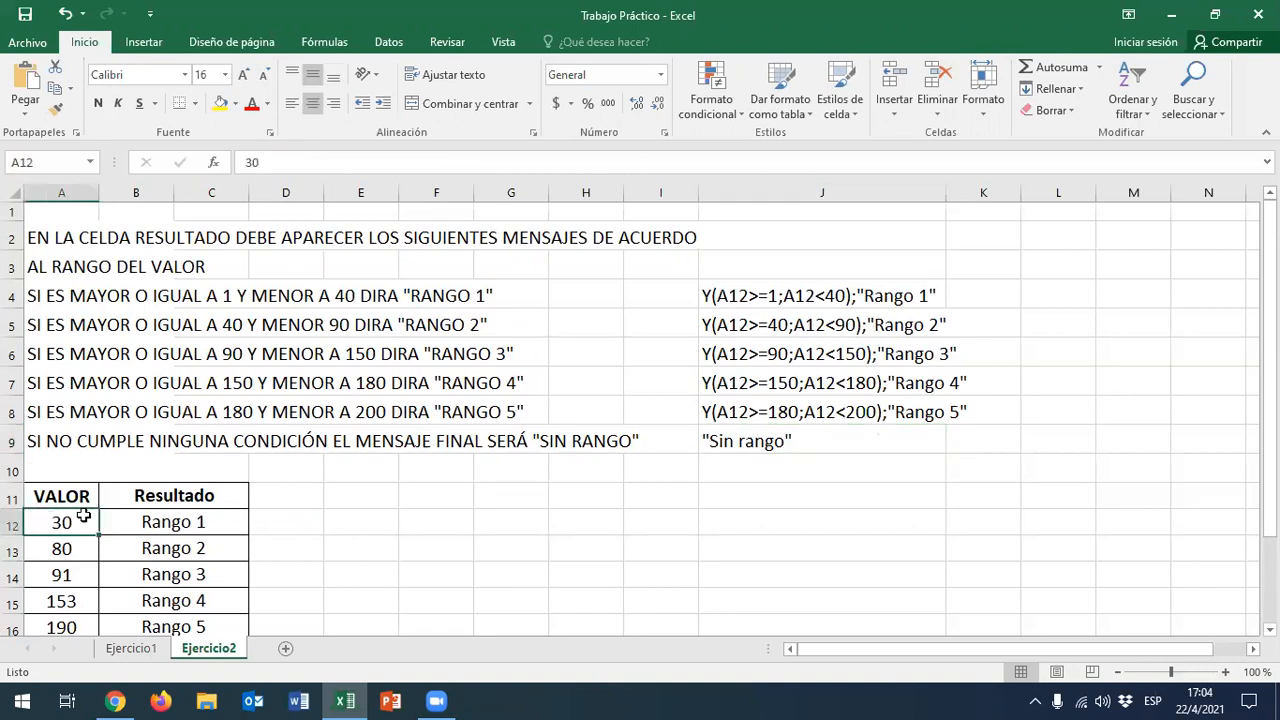
left_click(374, 522)
scroll(410, 515, "down", 1)
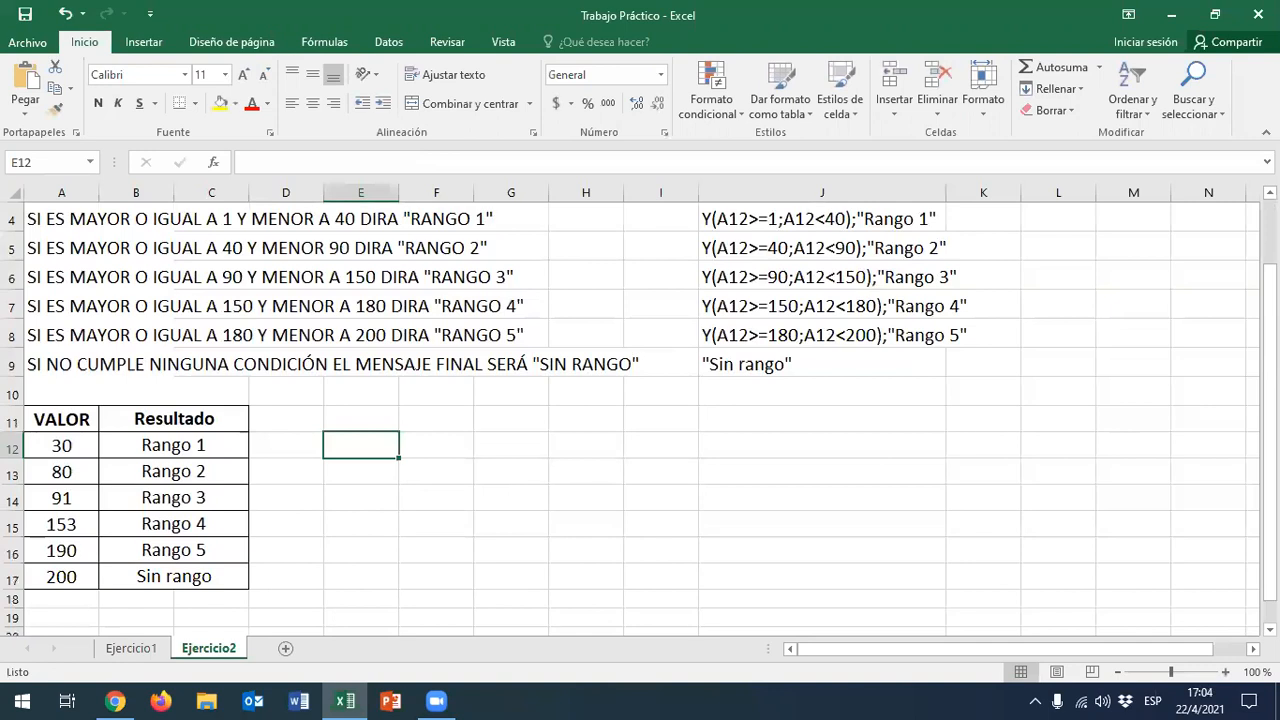
left_click_drag(1270, 438, 1270, 402)
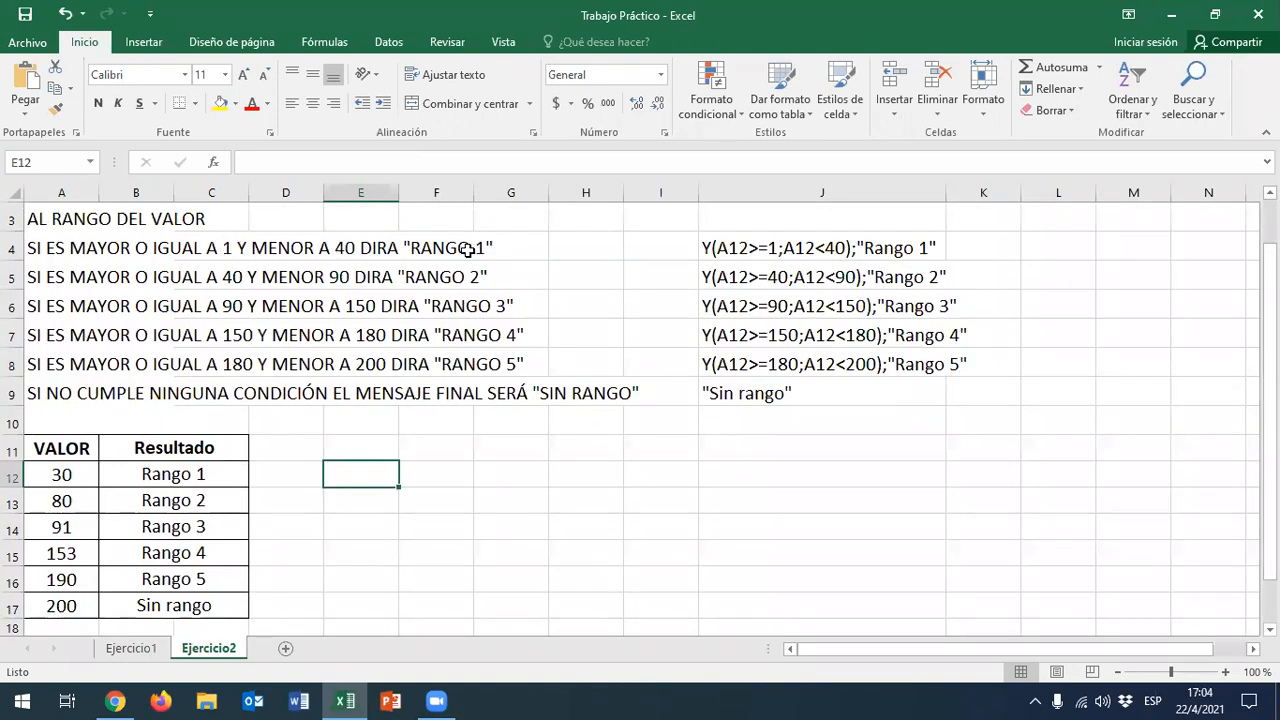
left_click(50, 473)
left_click(170, 472)
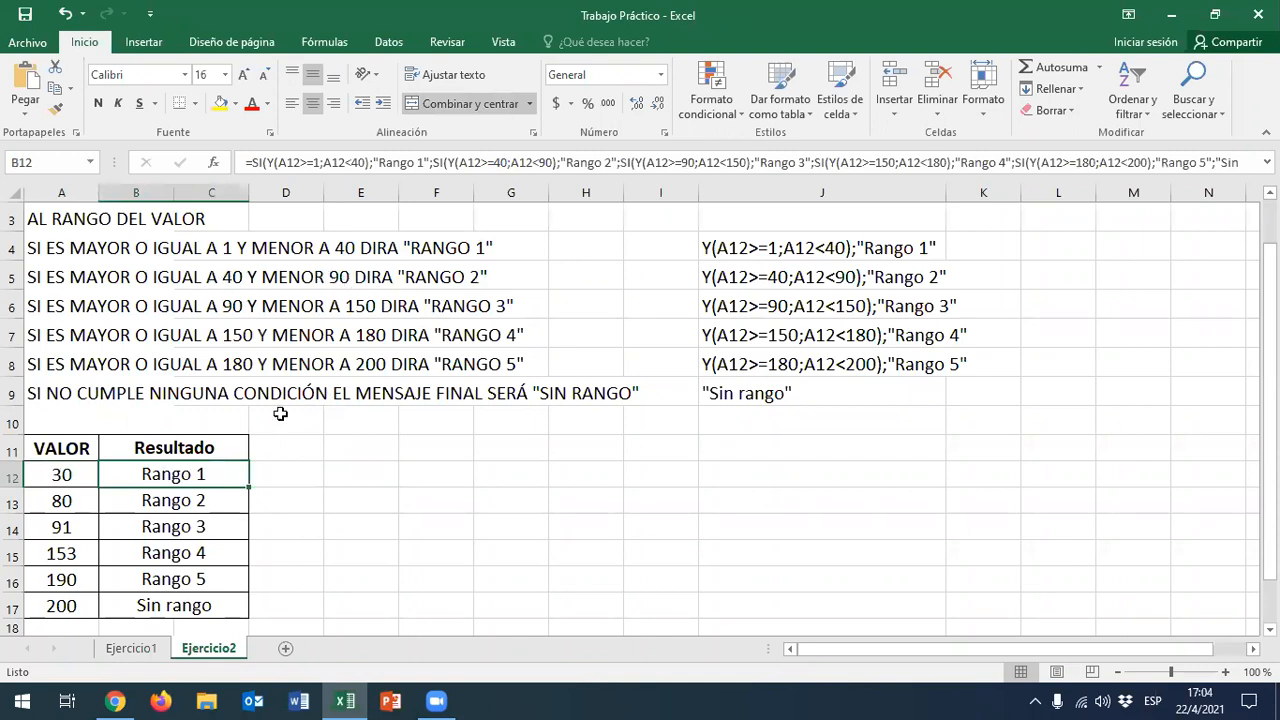
left_click(65, 503)
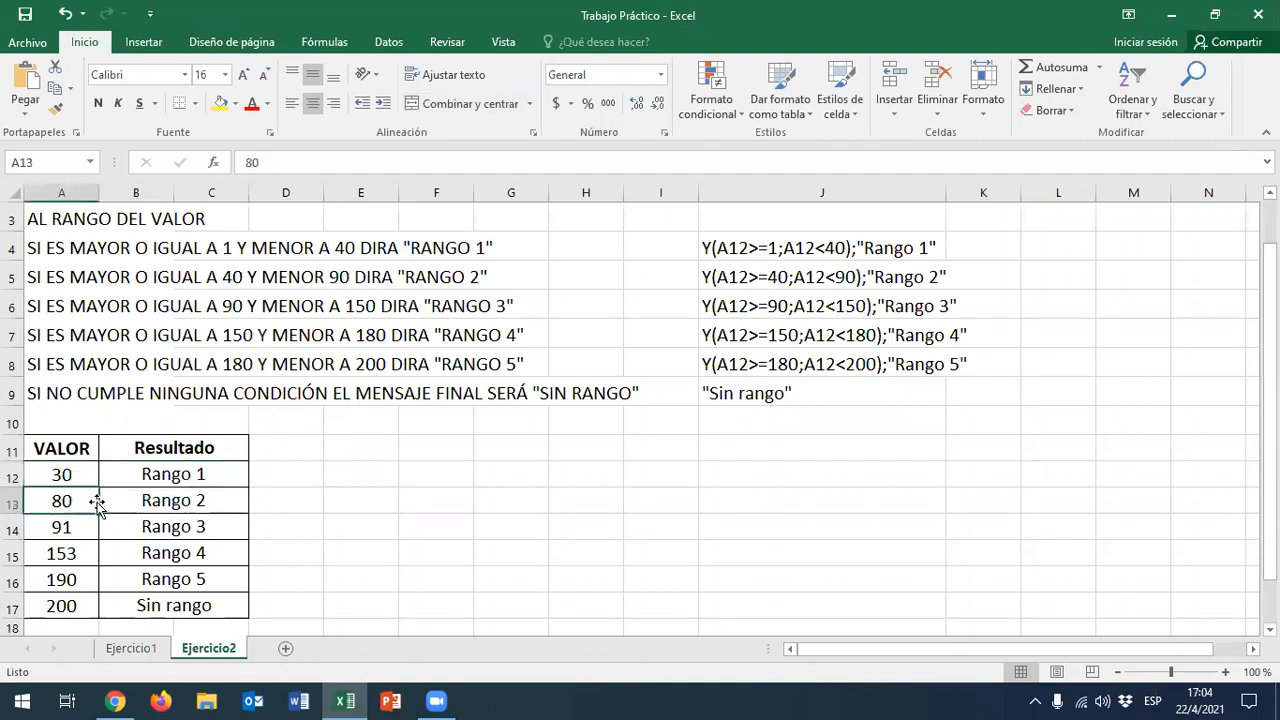
left_click(172, 503)
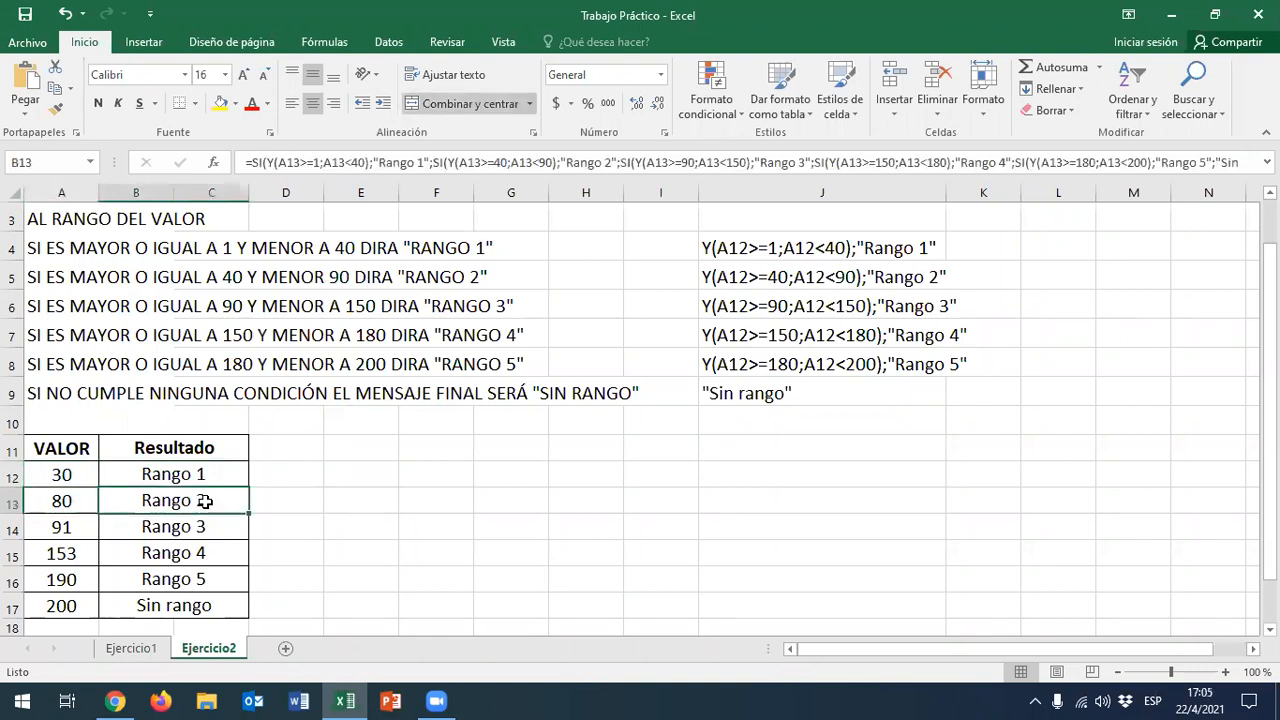
left_click(222, 310)
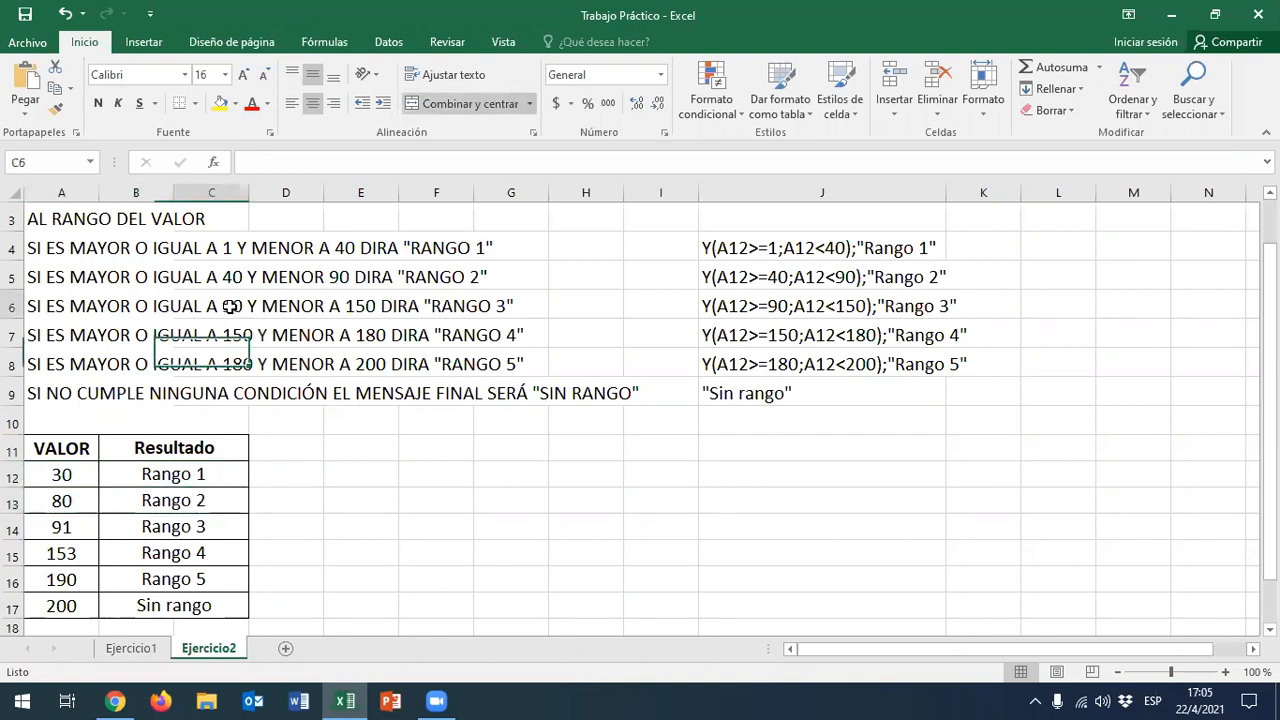
left_click(381, 307)
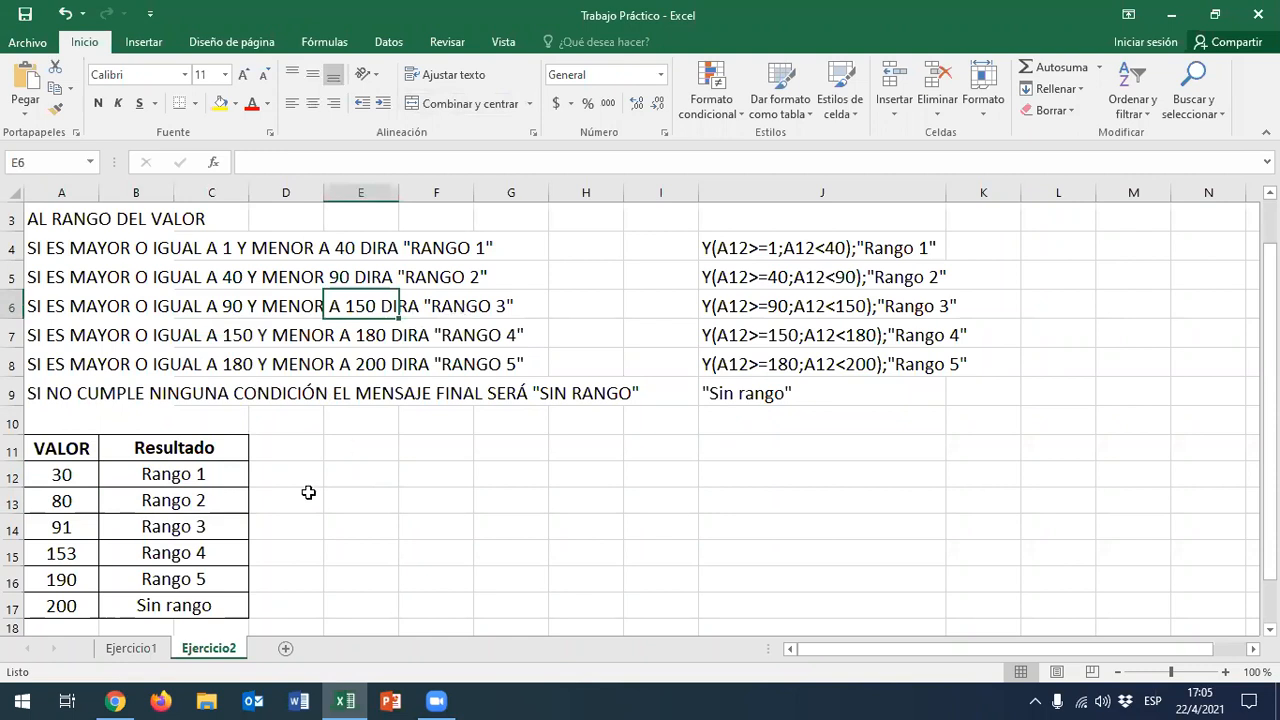
left_click(221, 530)
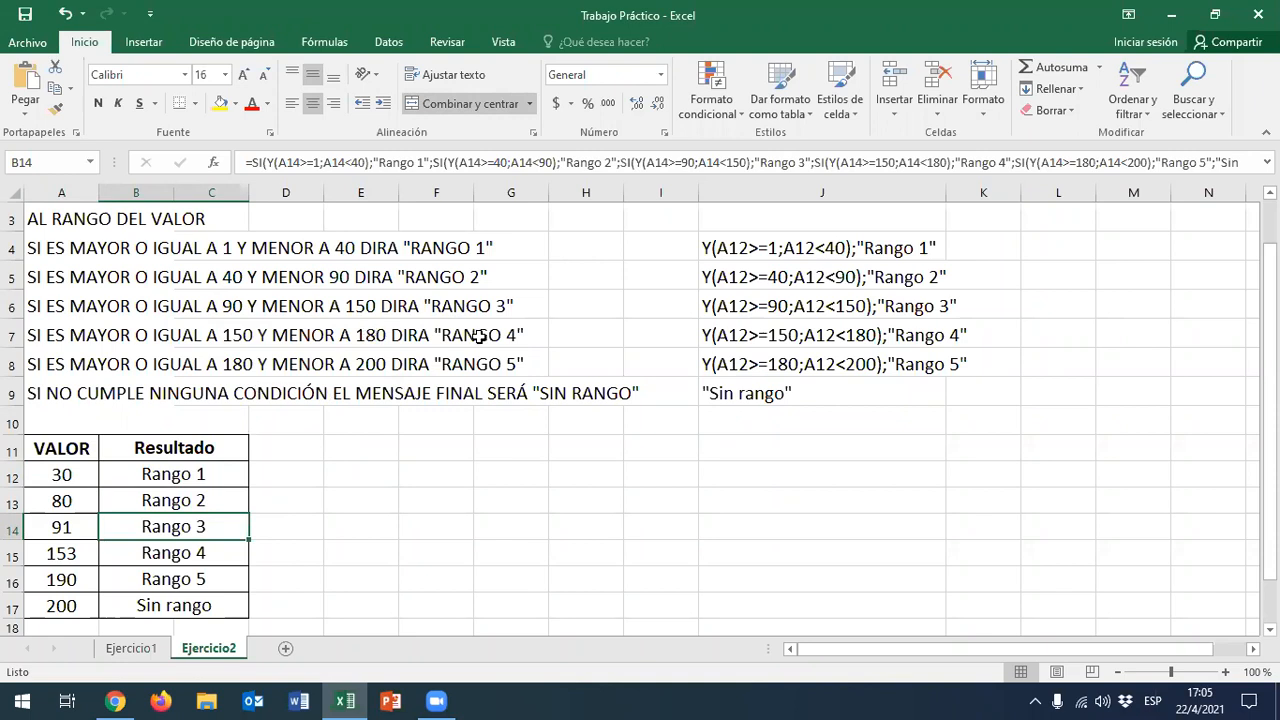
key("ctrl+c")
left_click(66, 557)
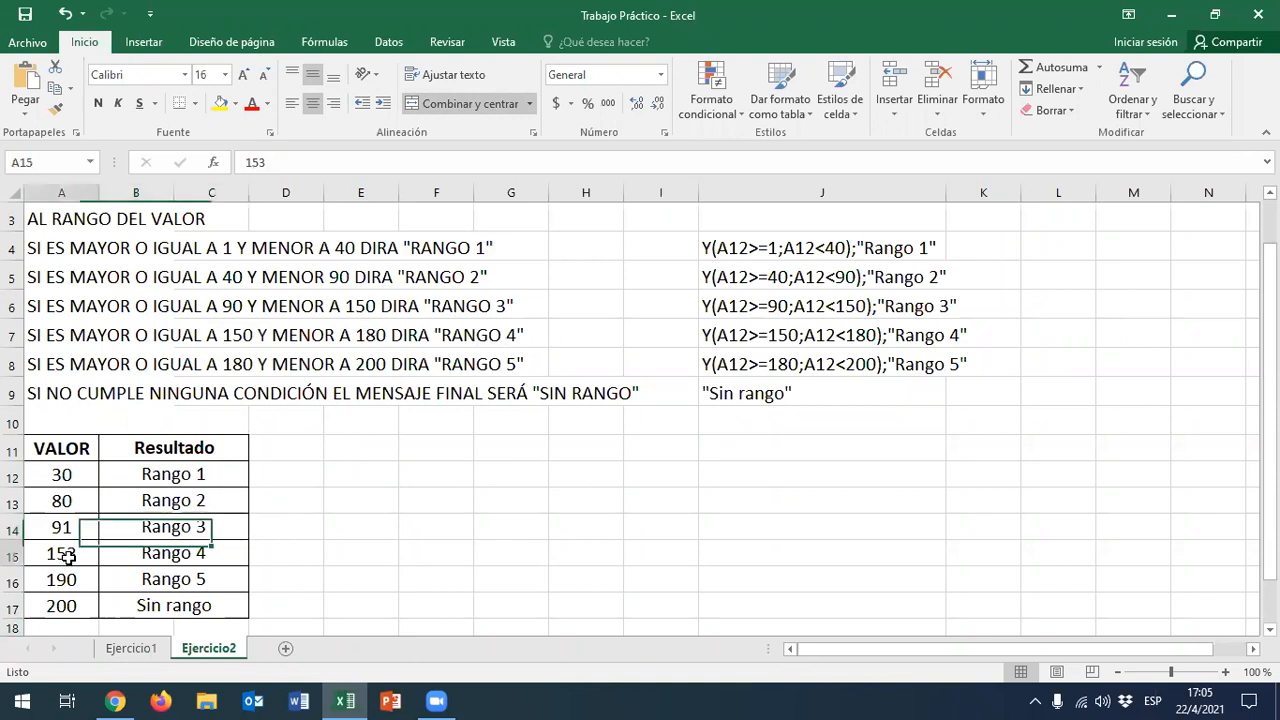
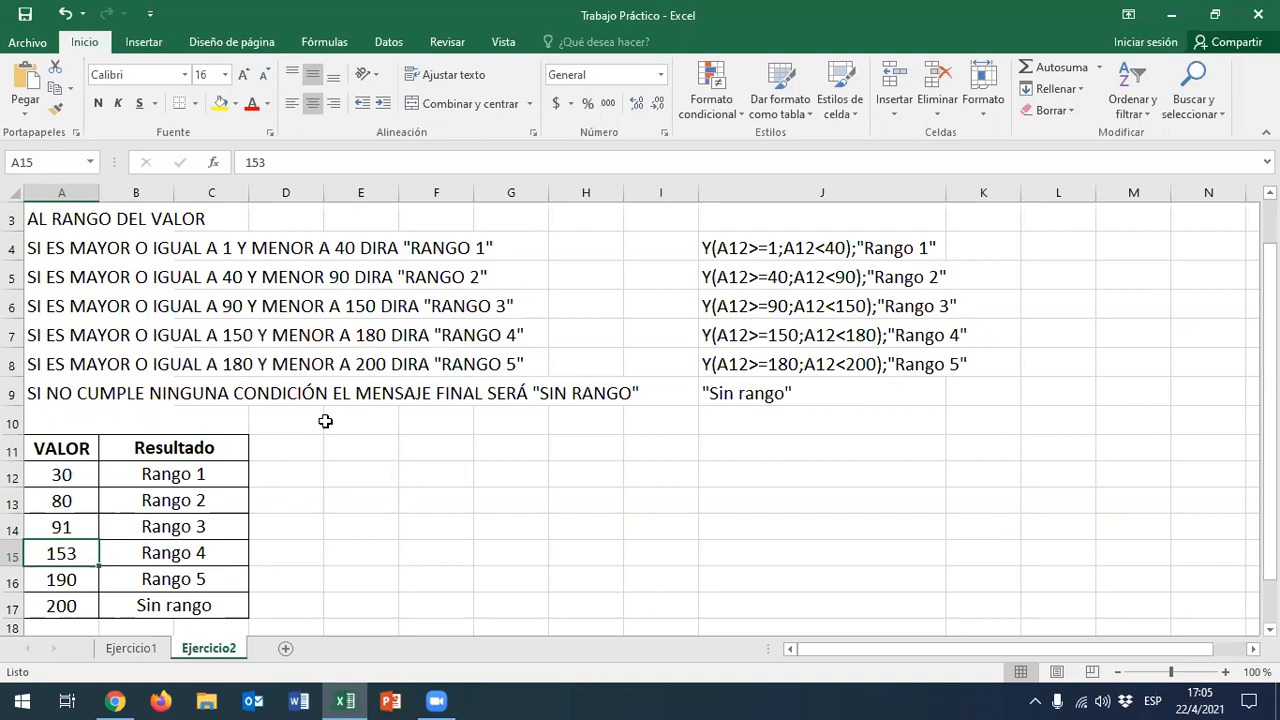
left_click(82, 572)
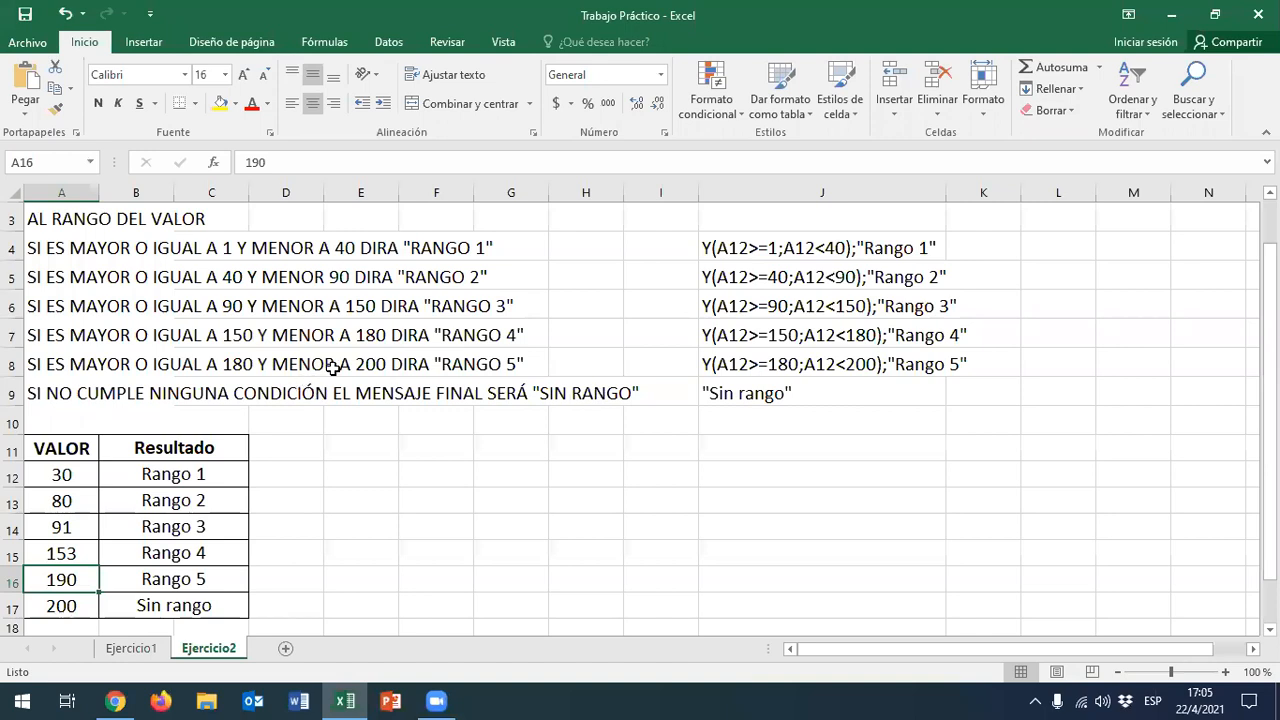
Set the value in A17 to 199 and check its result in B17
left_click(92, 607)
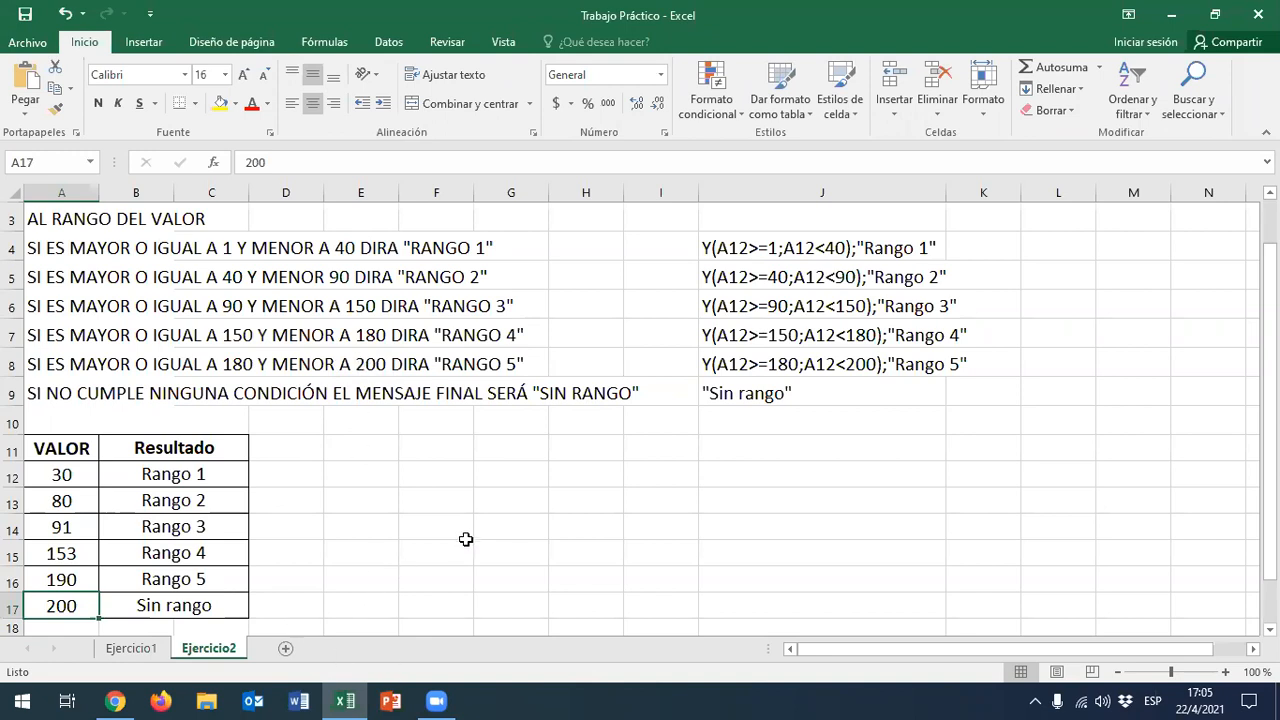
type("199")
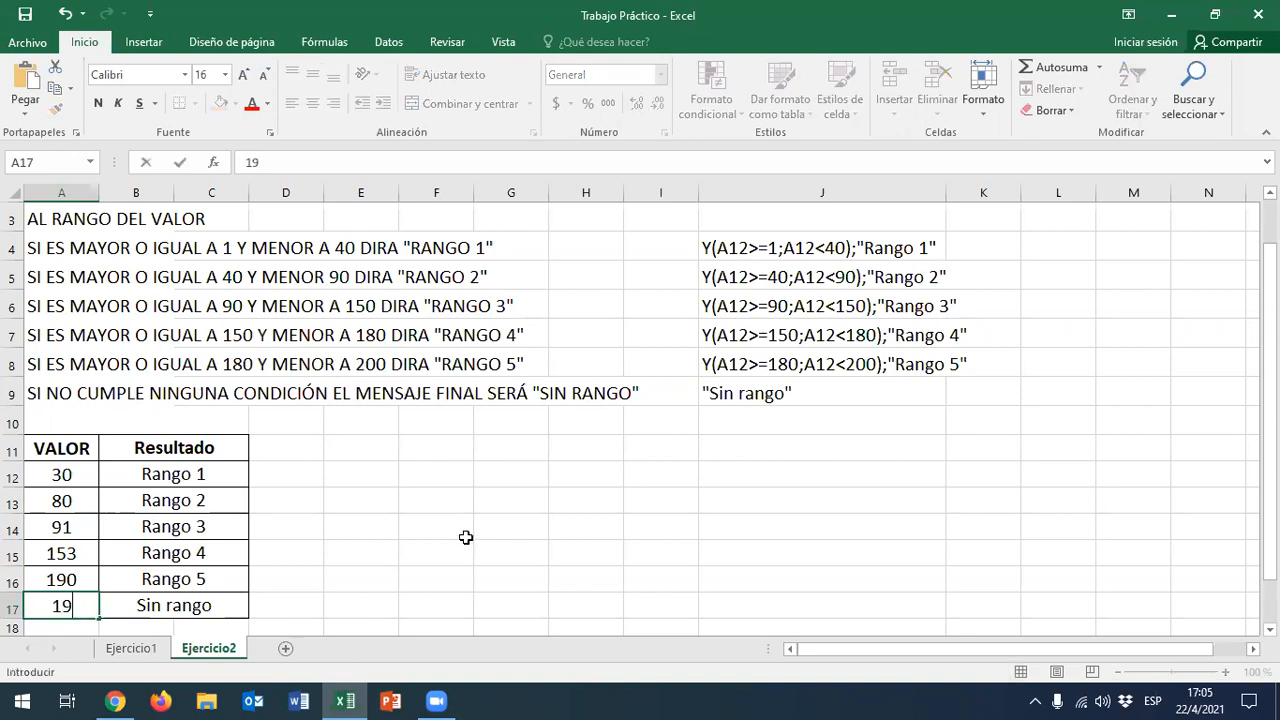
key("Return")
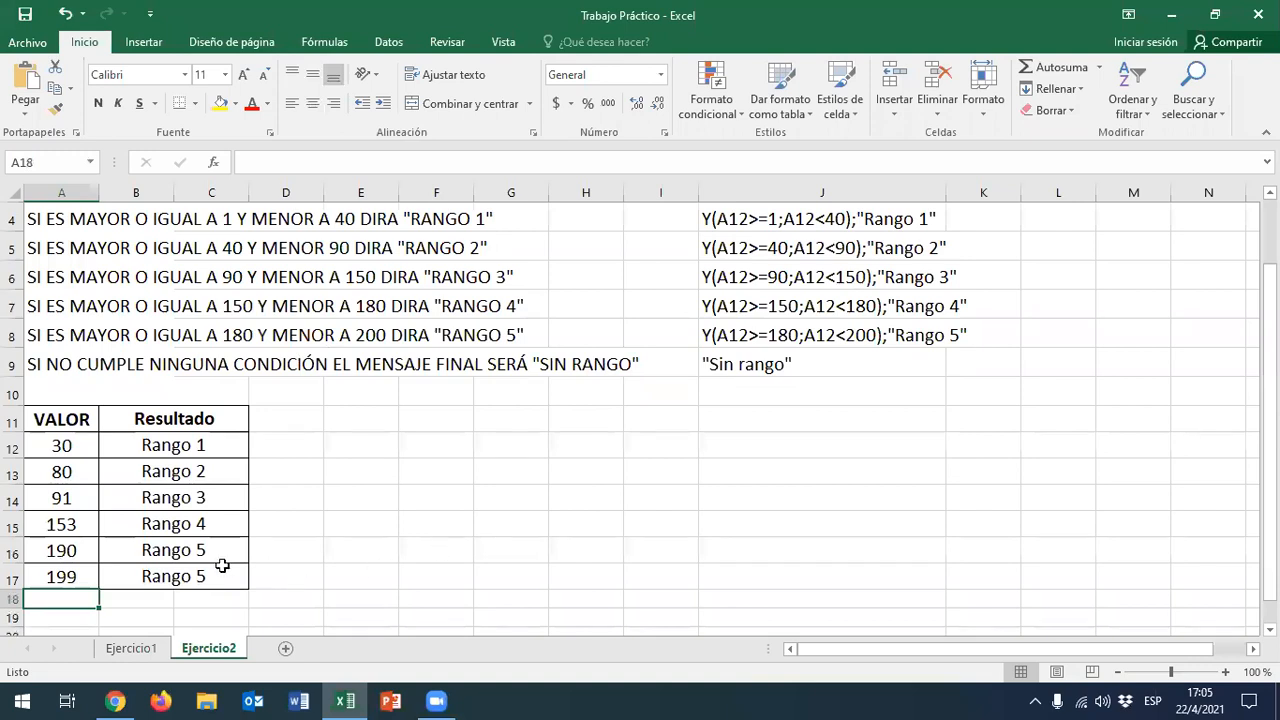
left_click(205, 574)
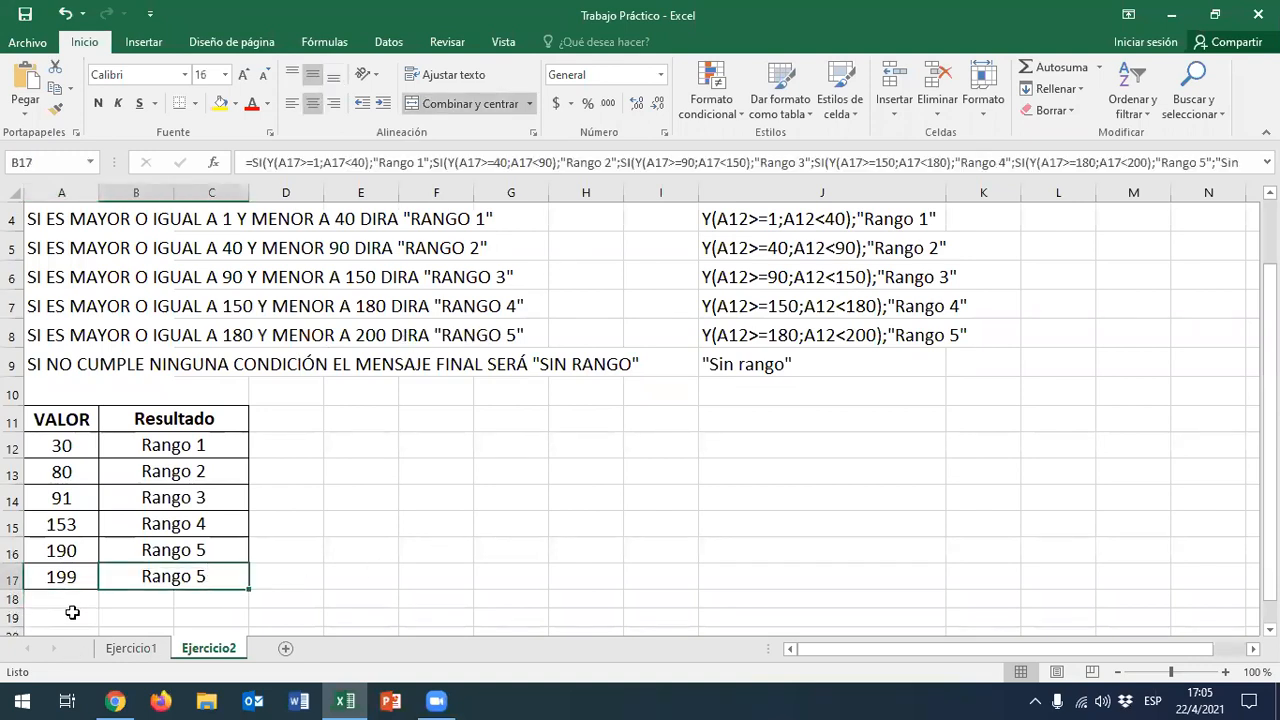
Set the value in A17 to 300 and check its result in B17
left_click(63, 578)
type("300")
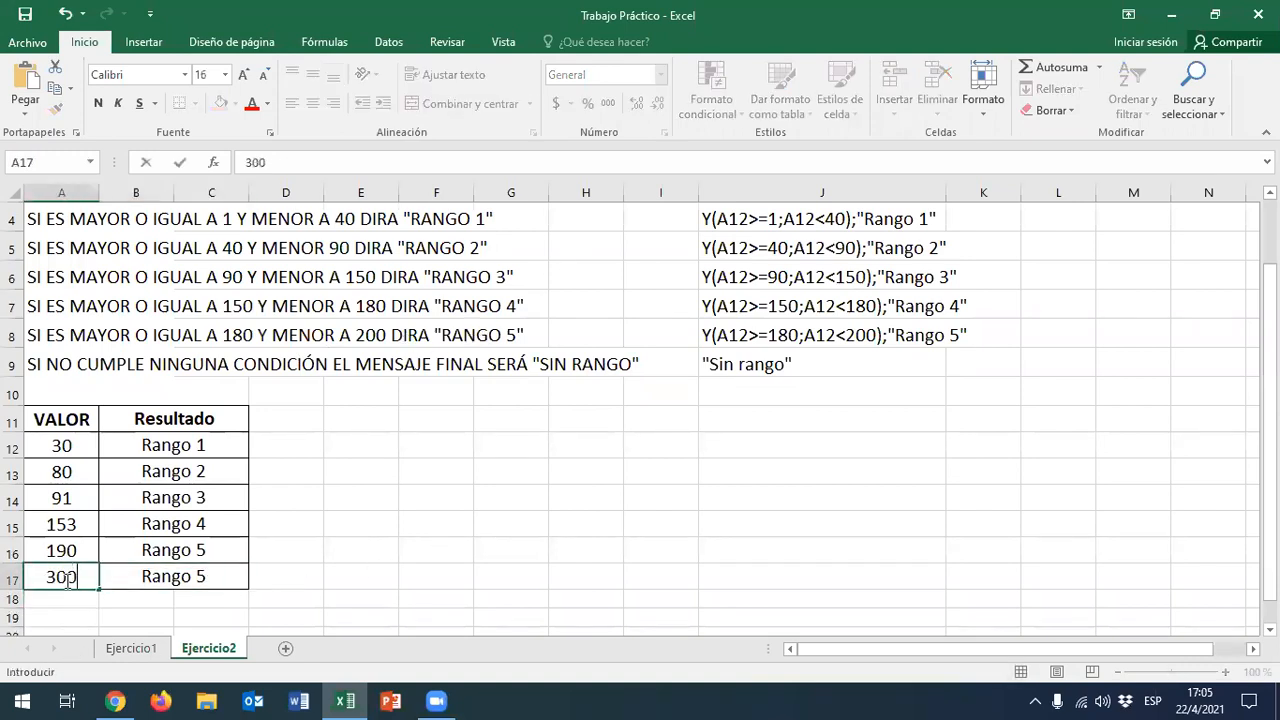
key("Return")
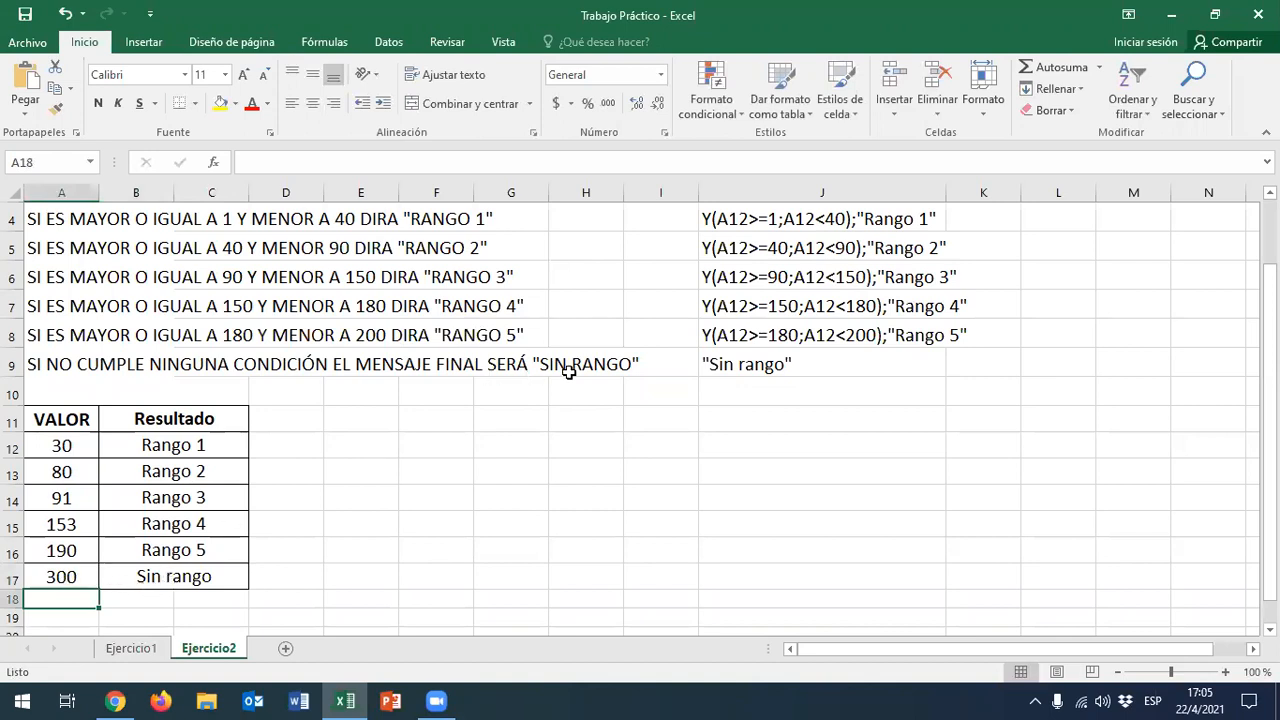
Clear the values in A12:A17 and enter 500, 20 and 120 in A12, A13 and A14
left_click_drag(62, 447, 72, 580)
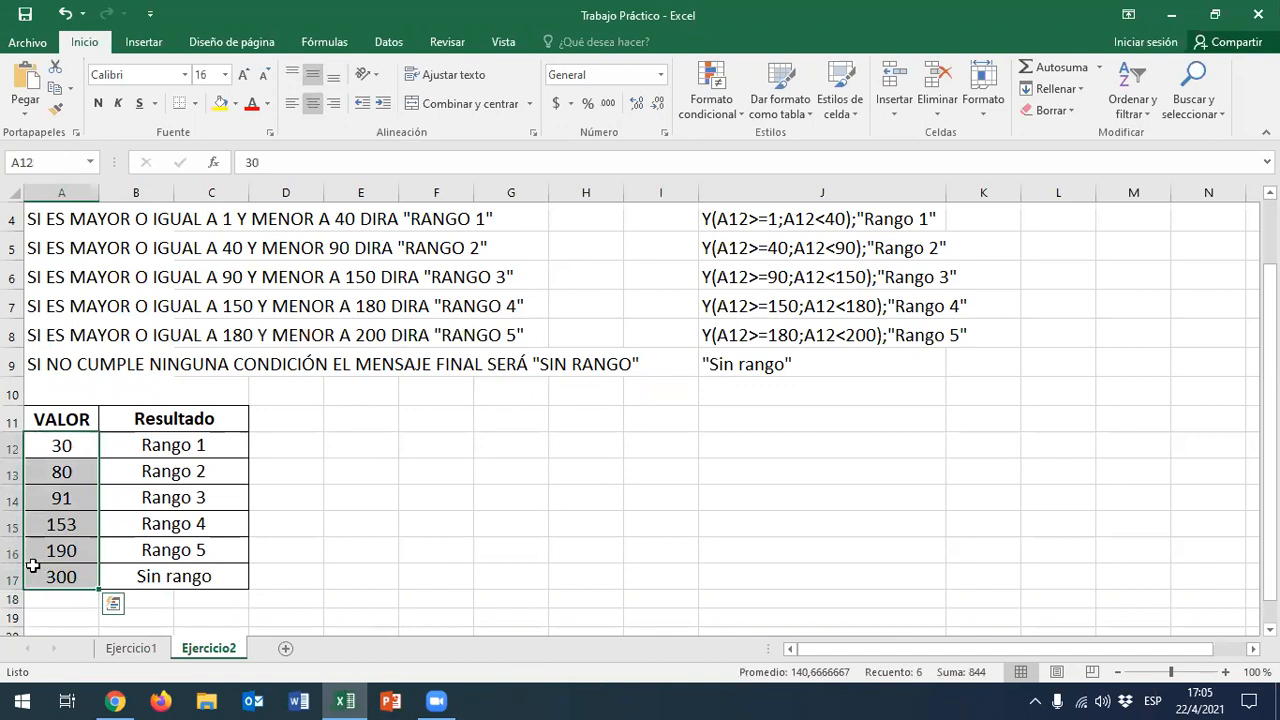
key("Delete")
left_click(76, 445)
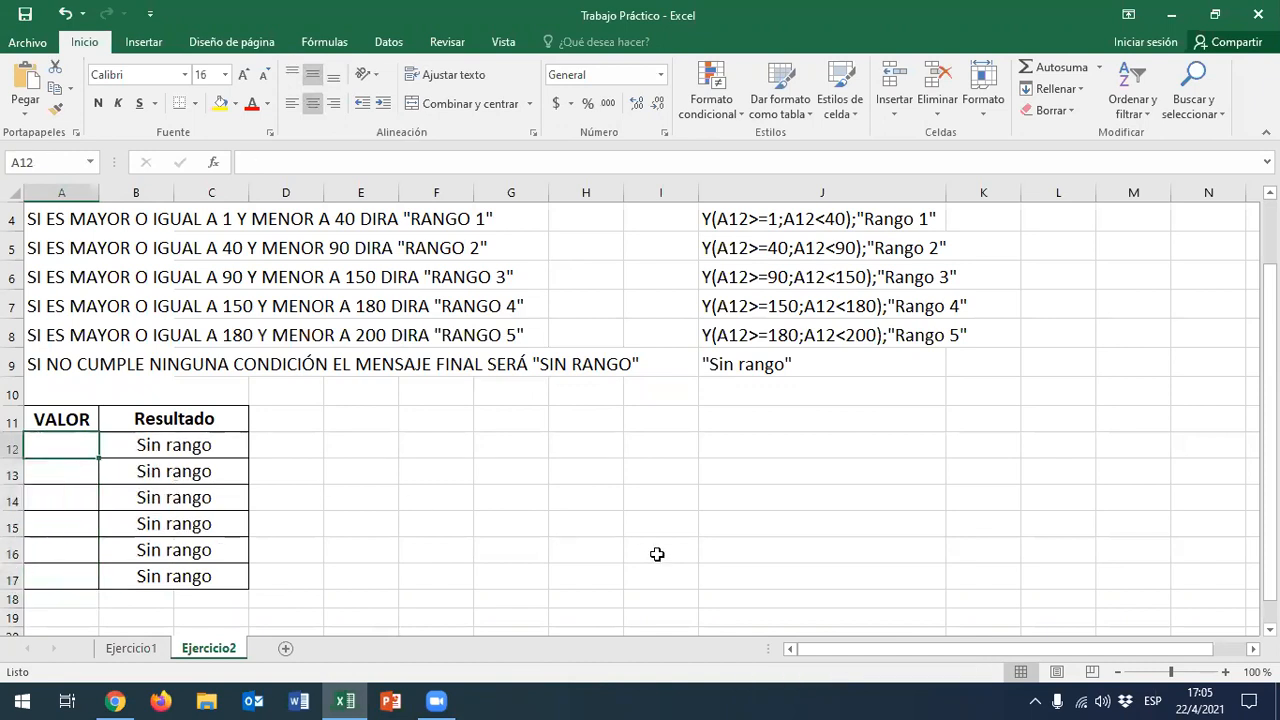
type("500")
key("Return")
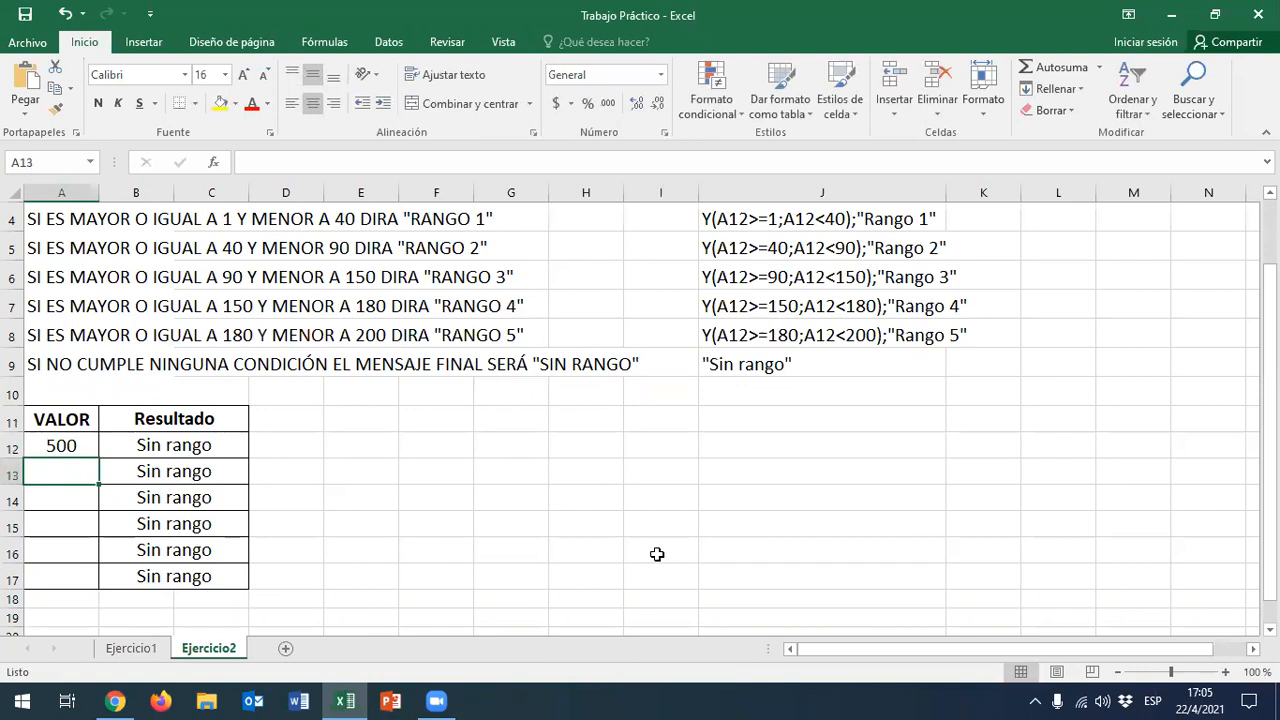
type("20")
key("Return")
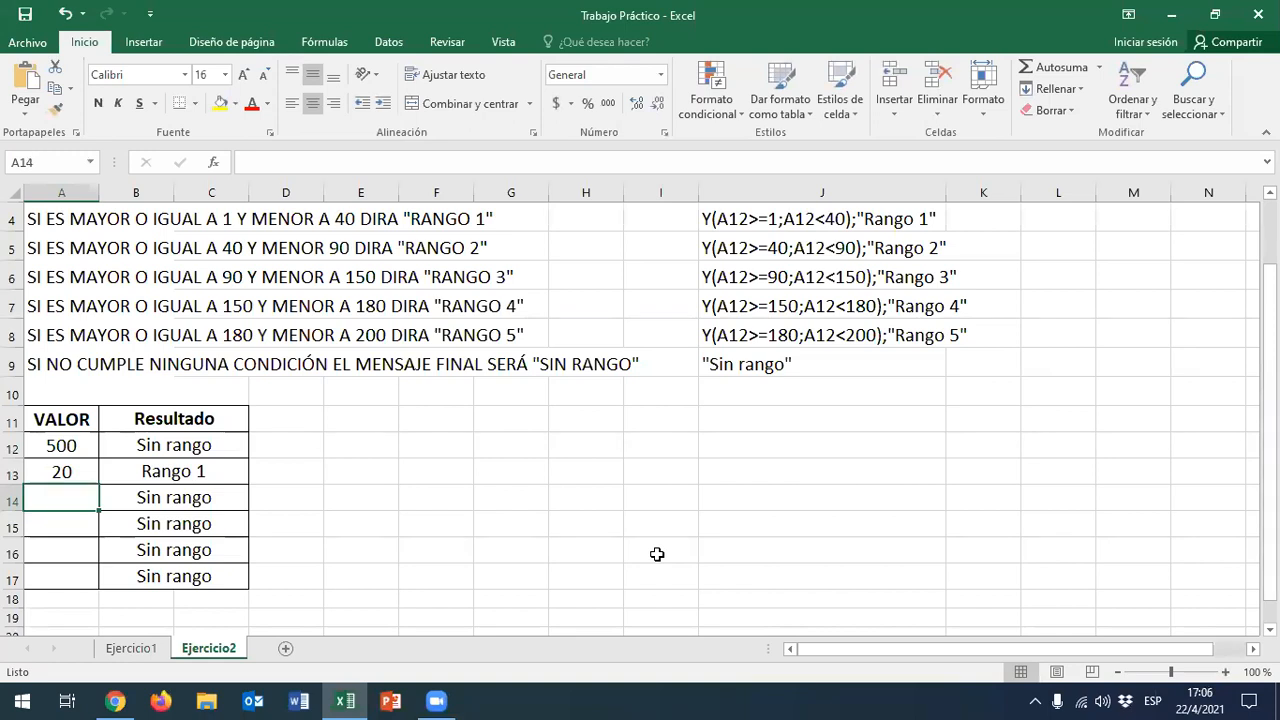
type("120")
key("Return")
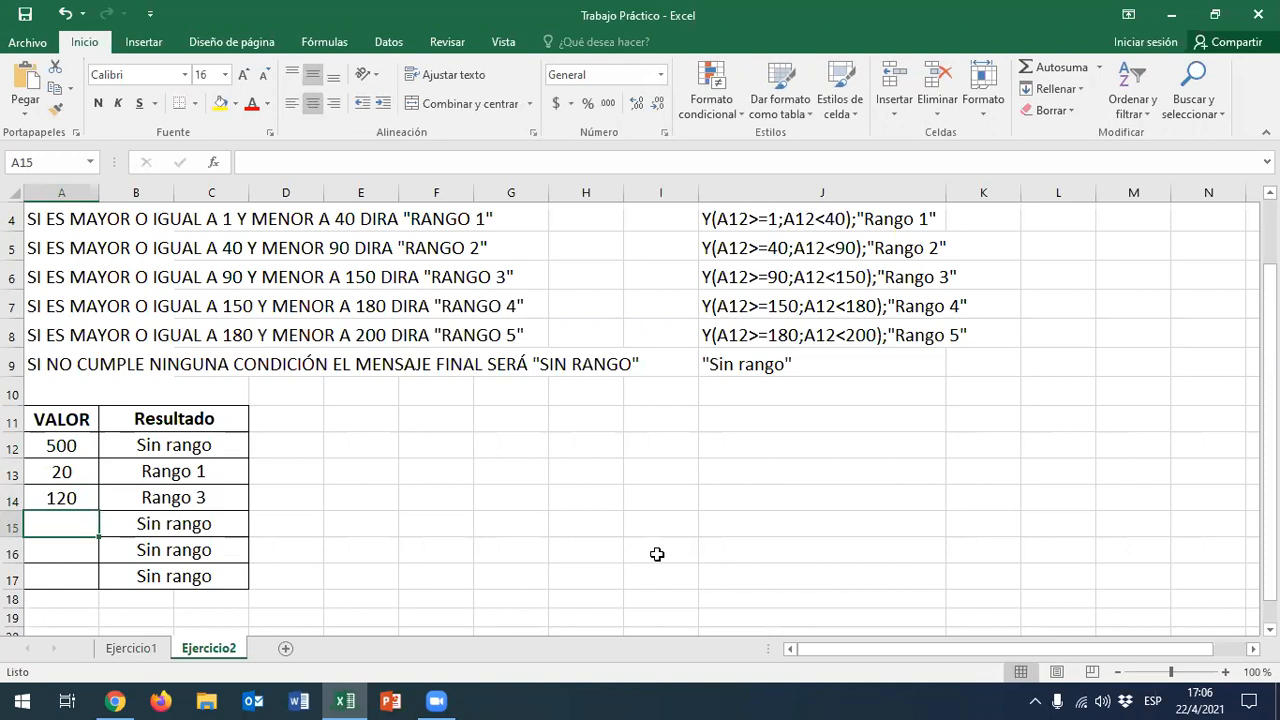
Enter 180, 75 and 172 in A15, A16 and A17, and review the test values in A12:A17
type("180")
key("Return")
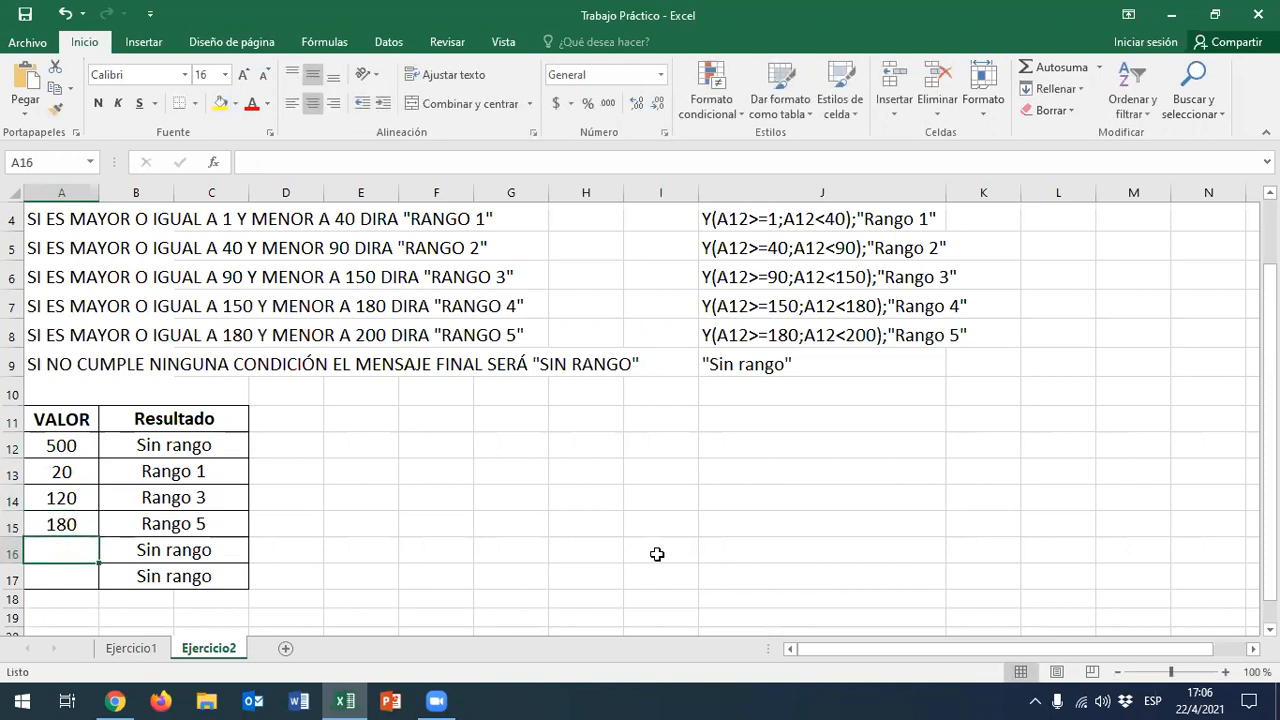
type("75")
key("Return")
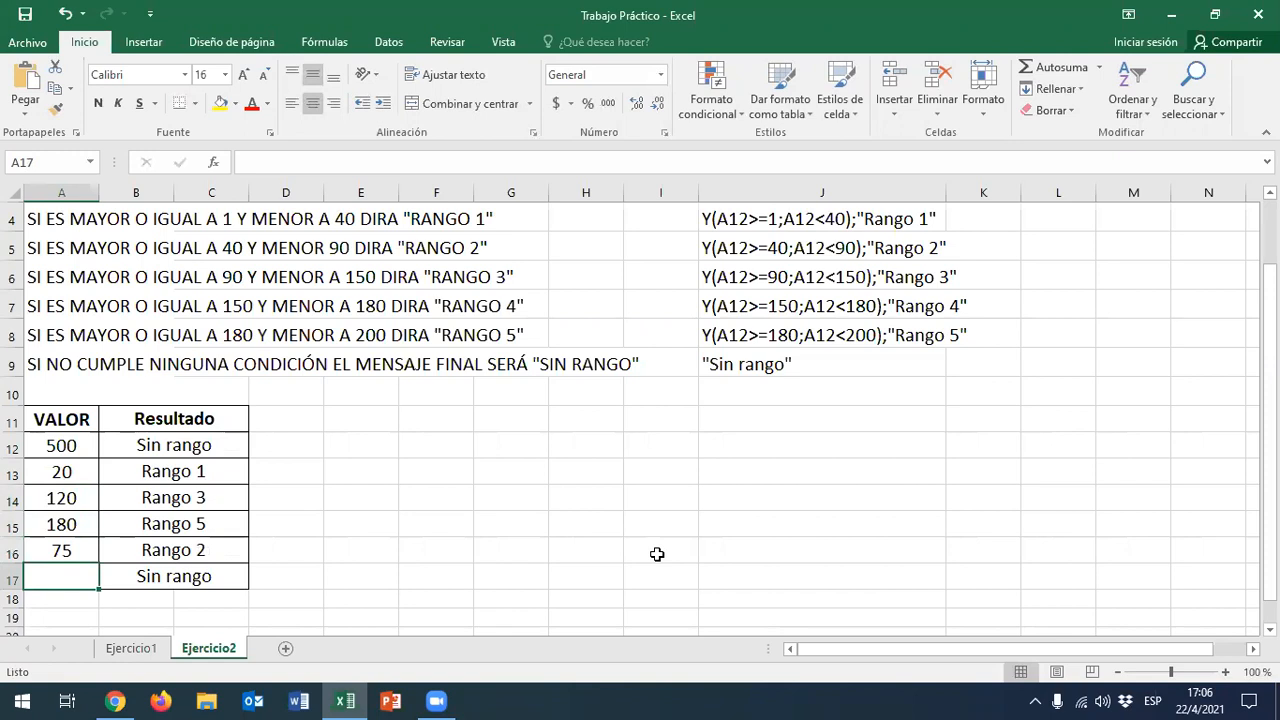
type("1")
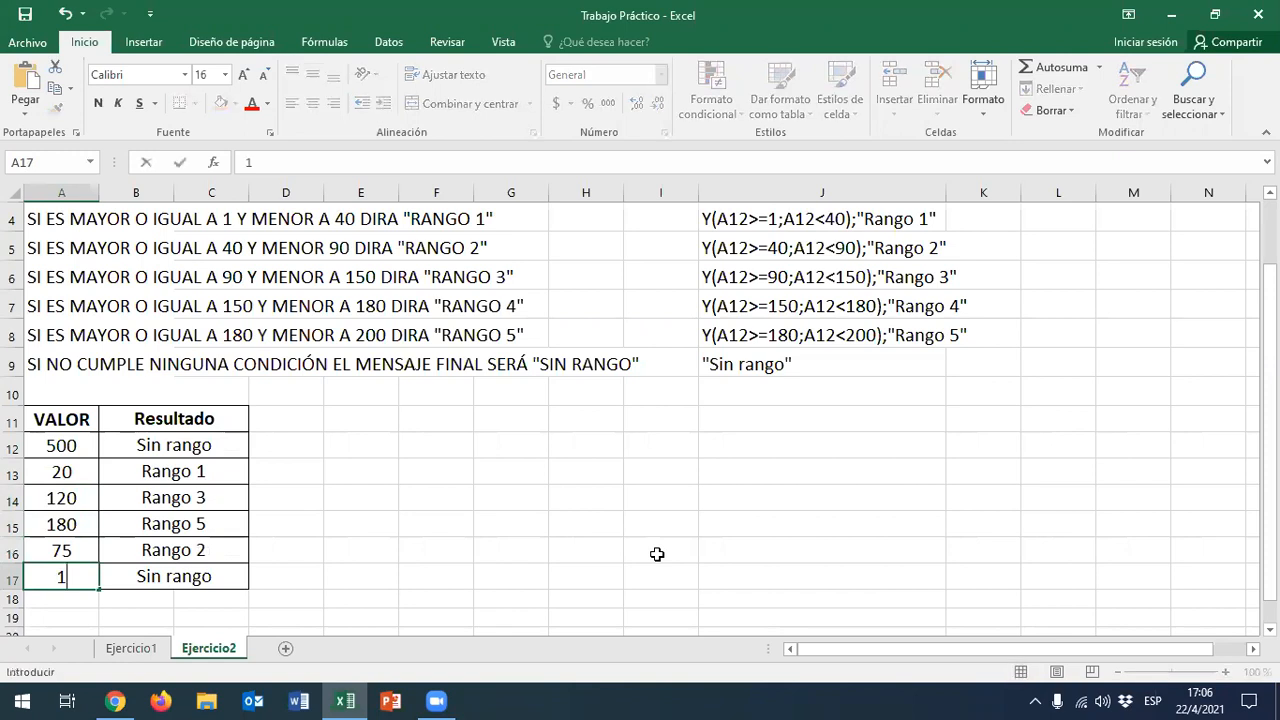
type("72")
key("Return")
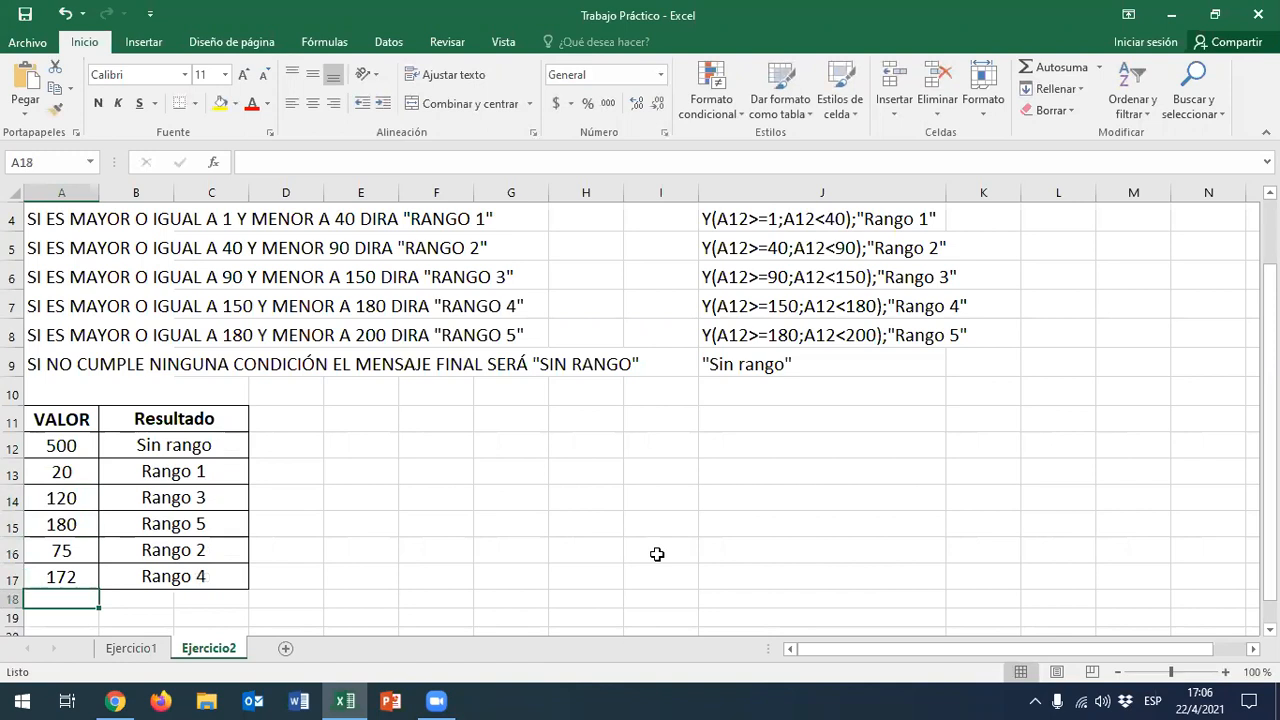
left_click(80, 452)
left_click_drag(76, 472, 70, 574)
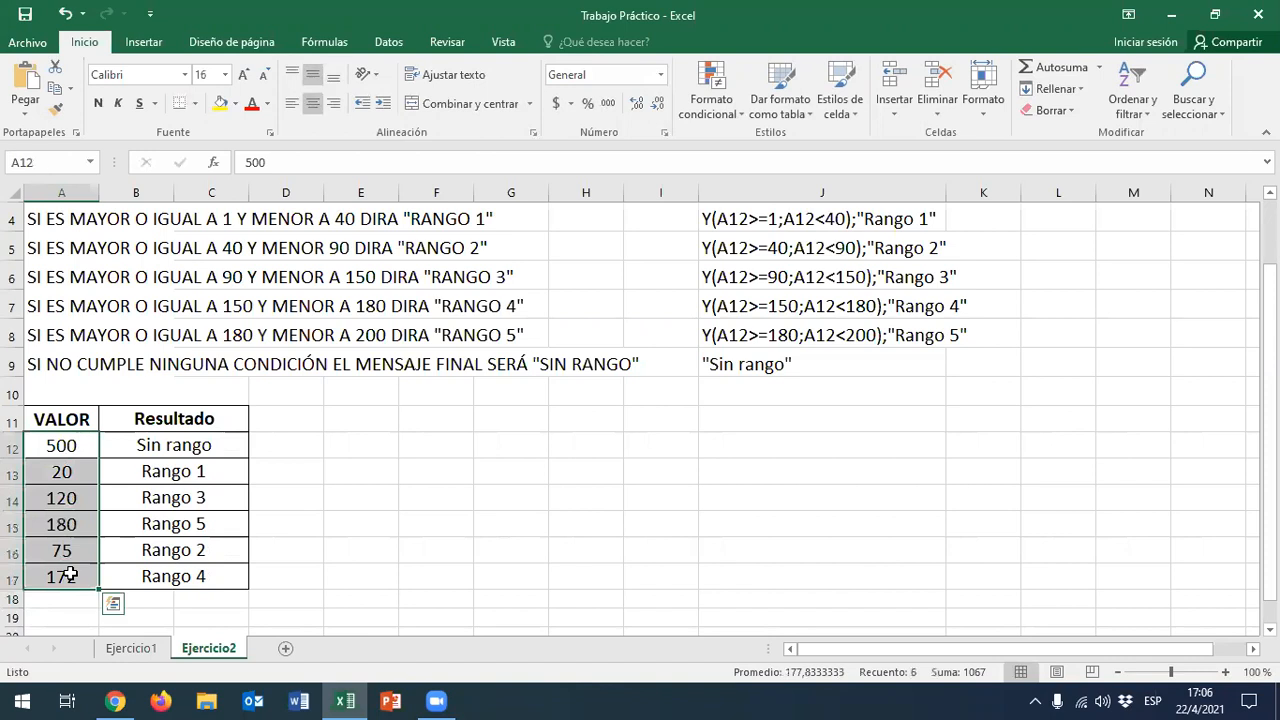
Copy the complete nested SI formula text from B12 into J11
left_click(174, 450)
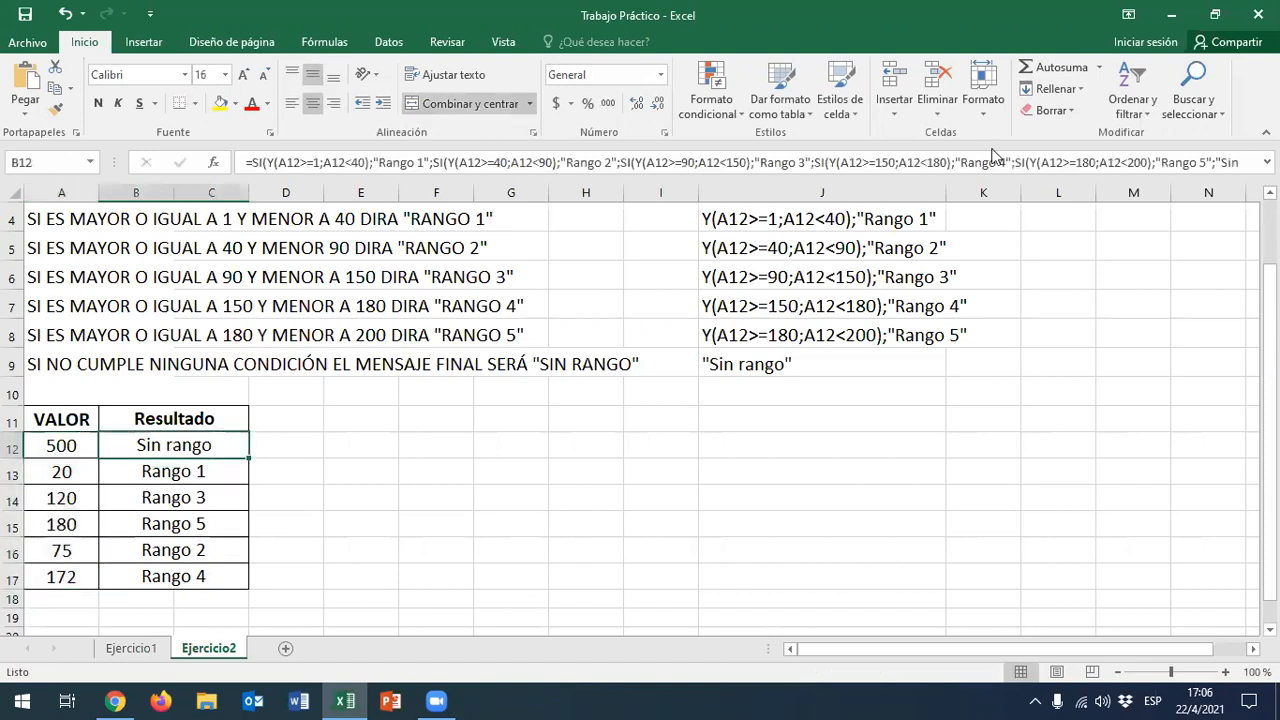
left_click(258, 162)
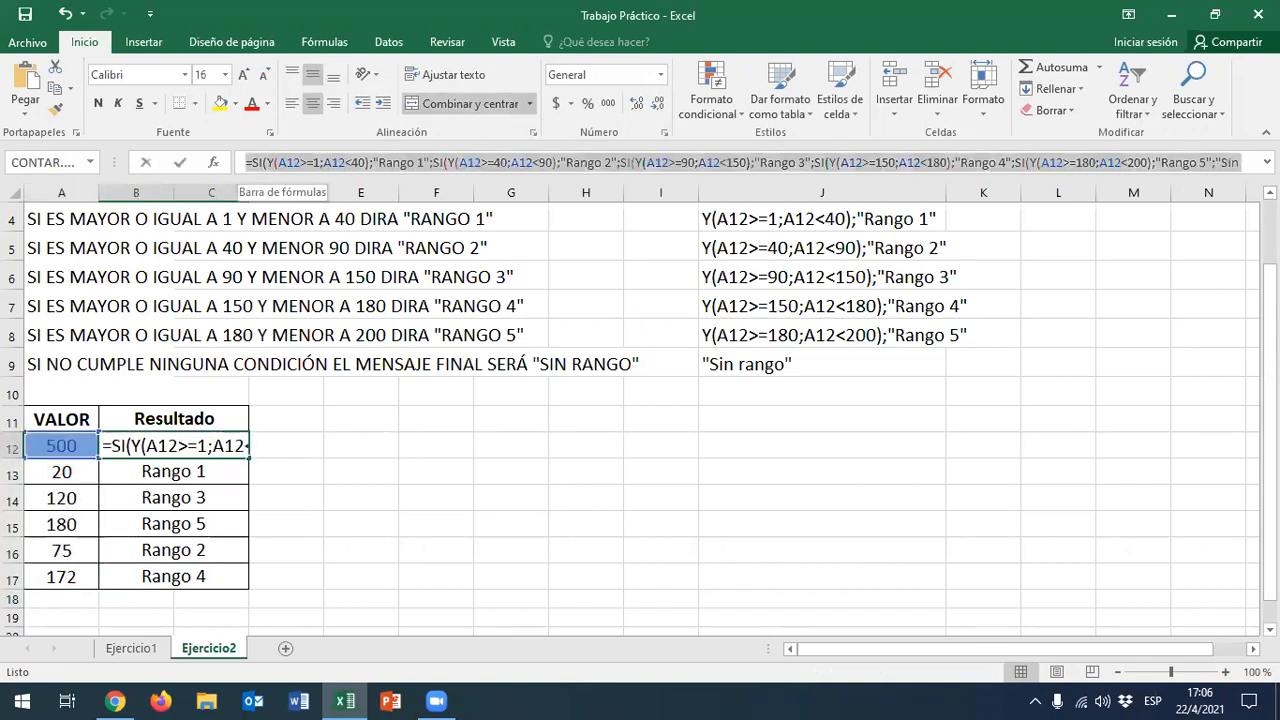
left_click_drag(1238, 163, 1174, 178)
key("ctrl+c")
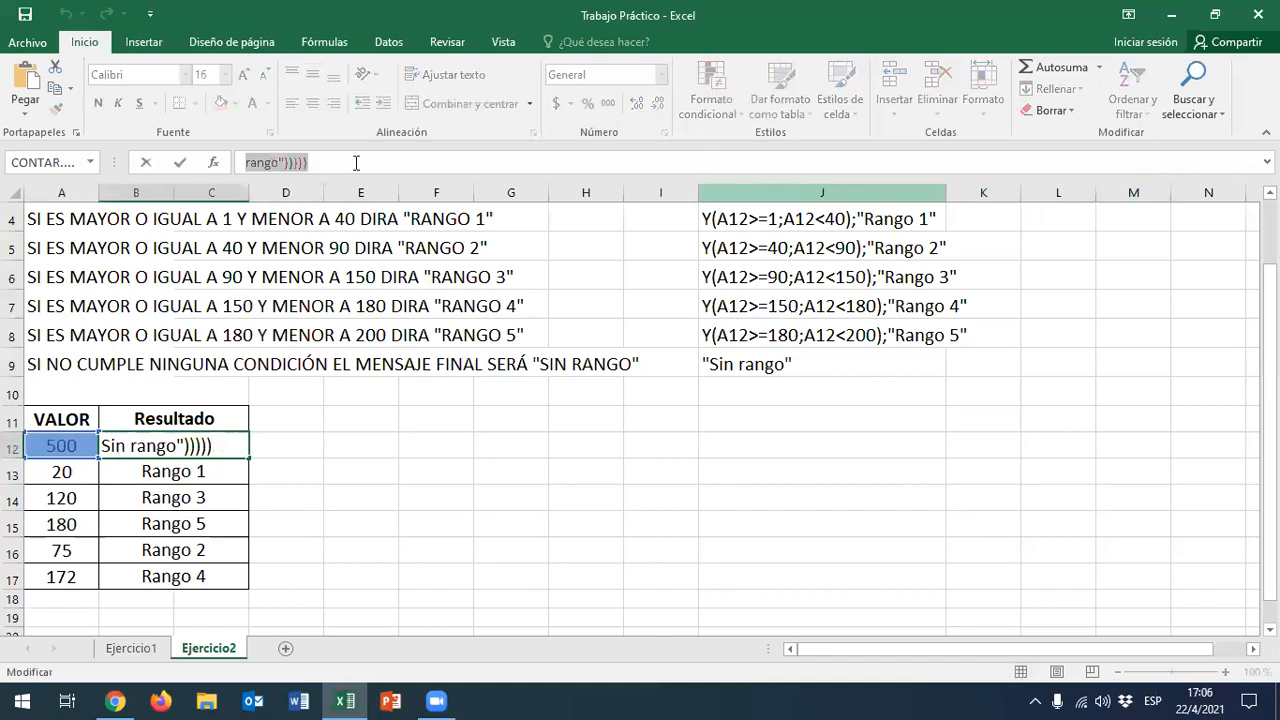
left_click(732, 423)
key("Escape")
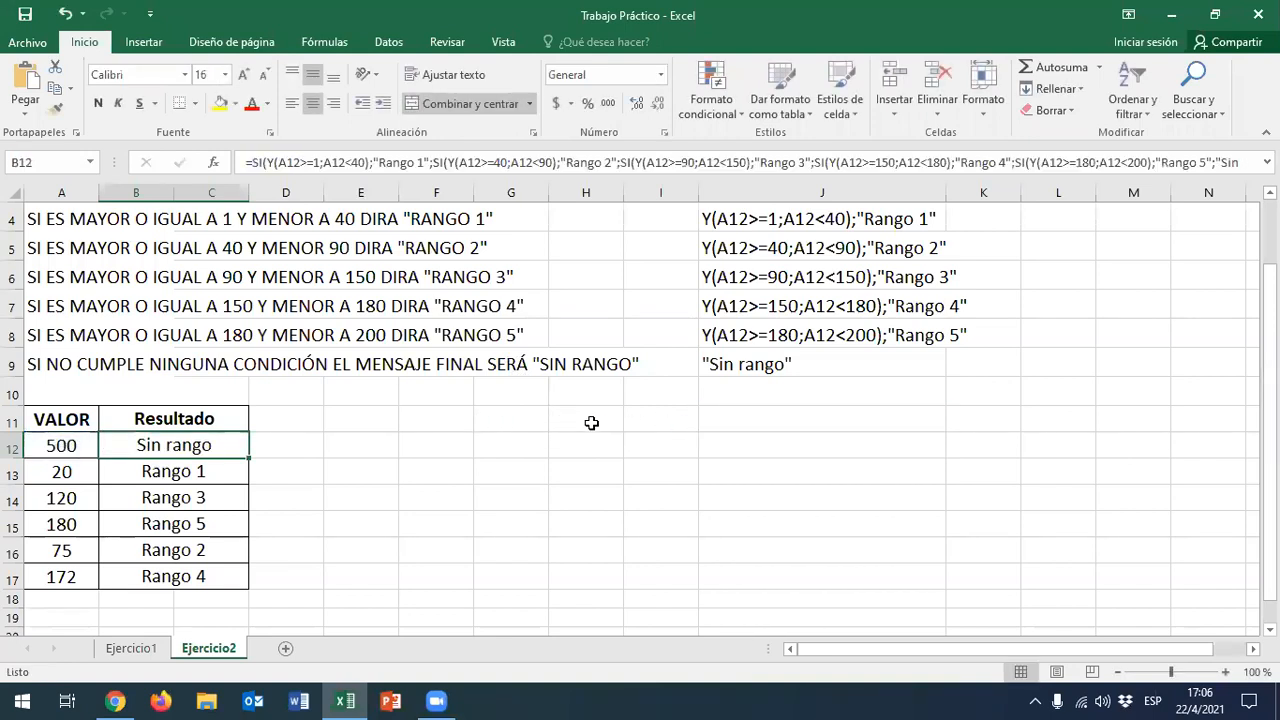
left_click(717, 427)
key("ctrl+v")
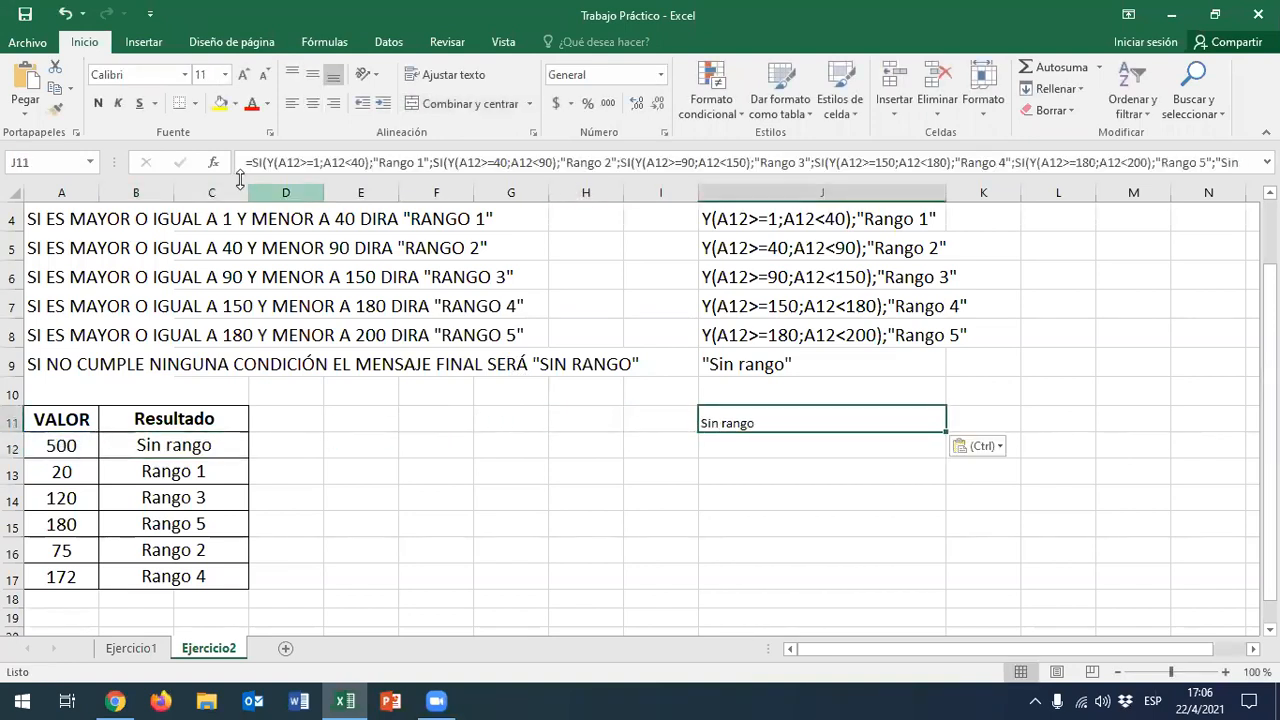
Remove the leading equals sign from the formula in J11 to display it as text
left_click(257, 167)
key("BackSpace")
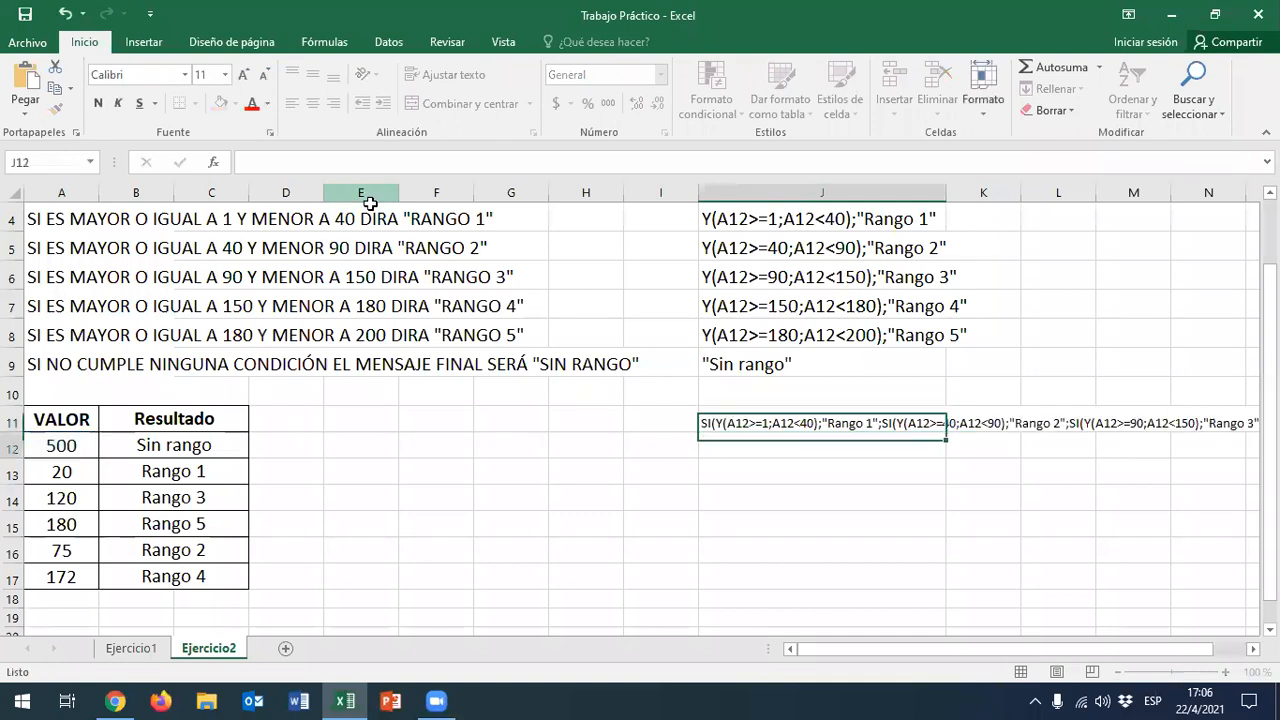
key("Return")
Move the formula text from J11 to E11 and set its font size to 14
left_click(738, 420)
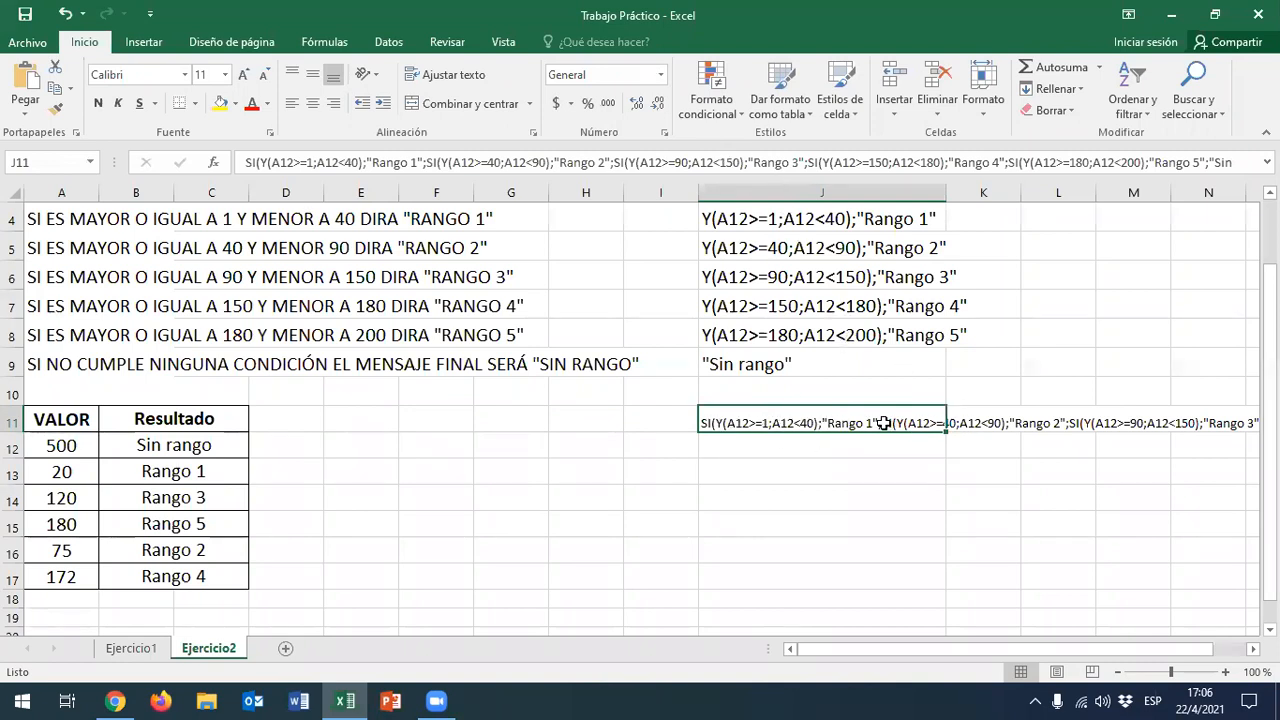
left_click_drag(740, 432, 365, 432)
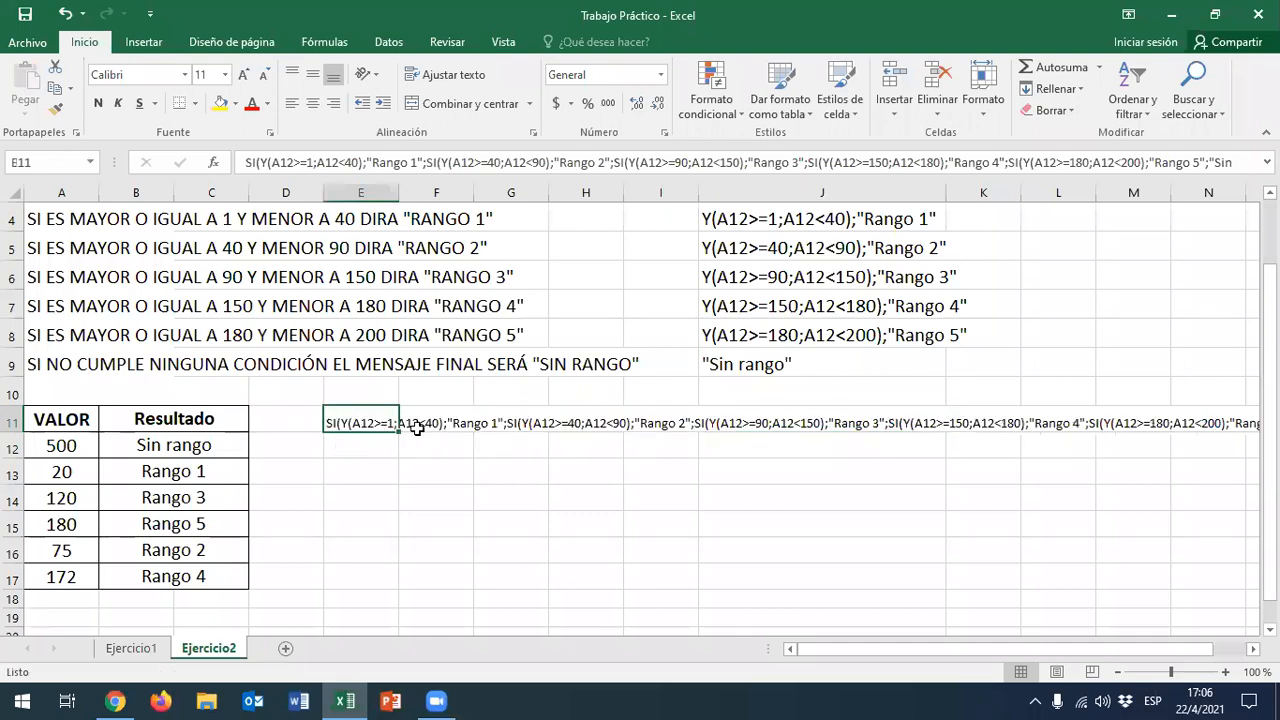
left_click(243, 76)
left_click(245, 76)
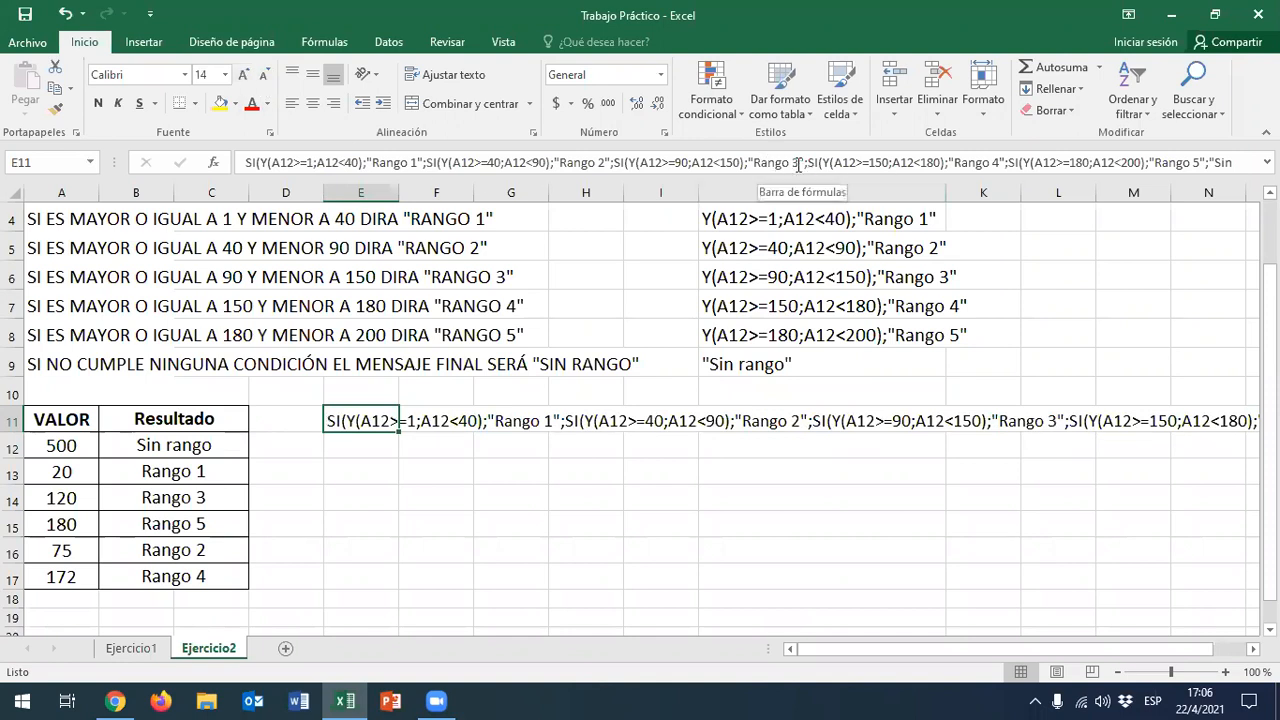
Move the part of the formula text in E11 that follows "Rango 3", starting with ;SI(Y(A12>=150, into E12
left_click_drag(806, 162, 1234, 162)
key("Delete")
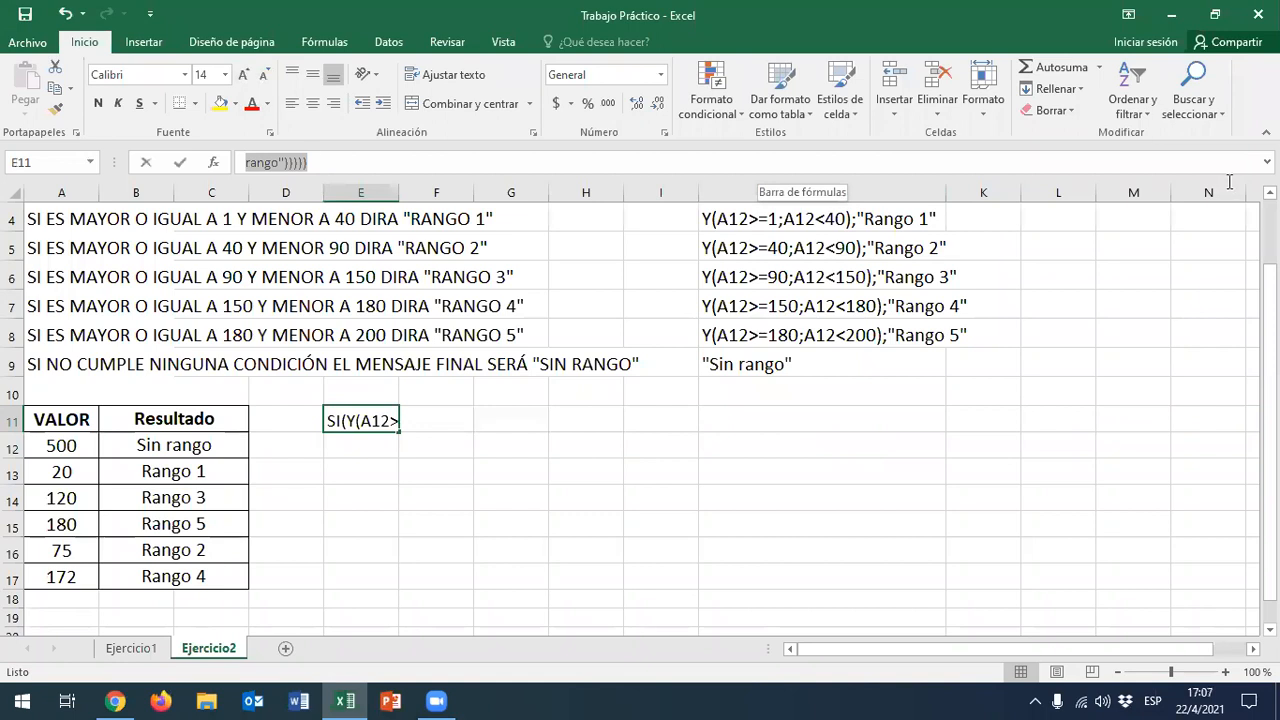
left_click(354, 449)
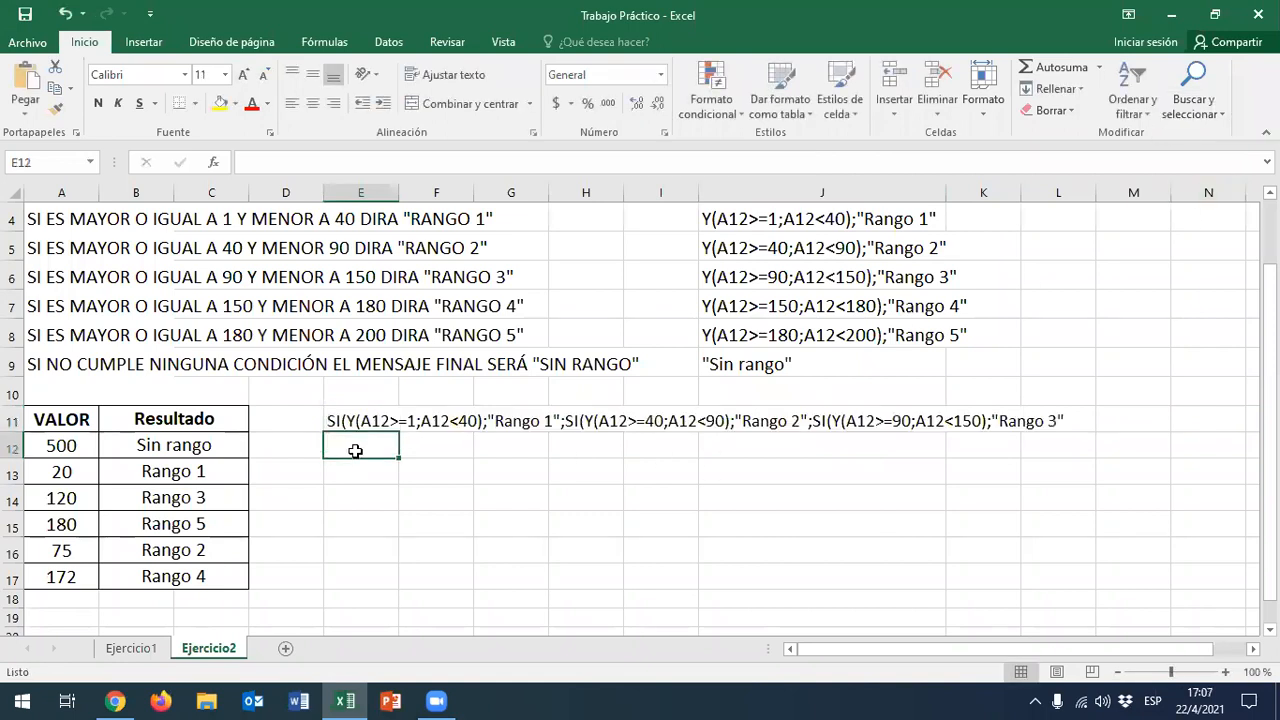
type(";SI(Y(A12>=150;A12<180);\"Rango 4\";SI(Y(A12>=180;A12<200);\"Rango 5\";\"Sin rango\")))))")
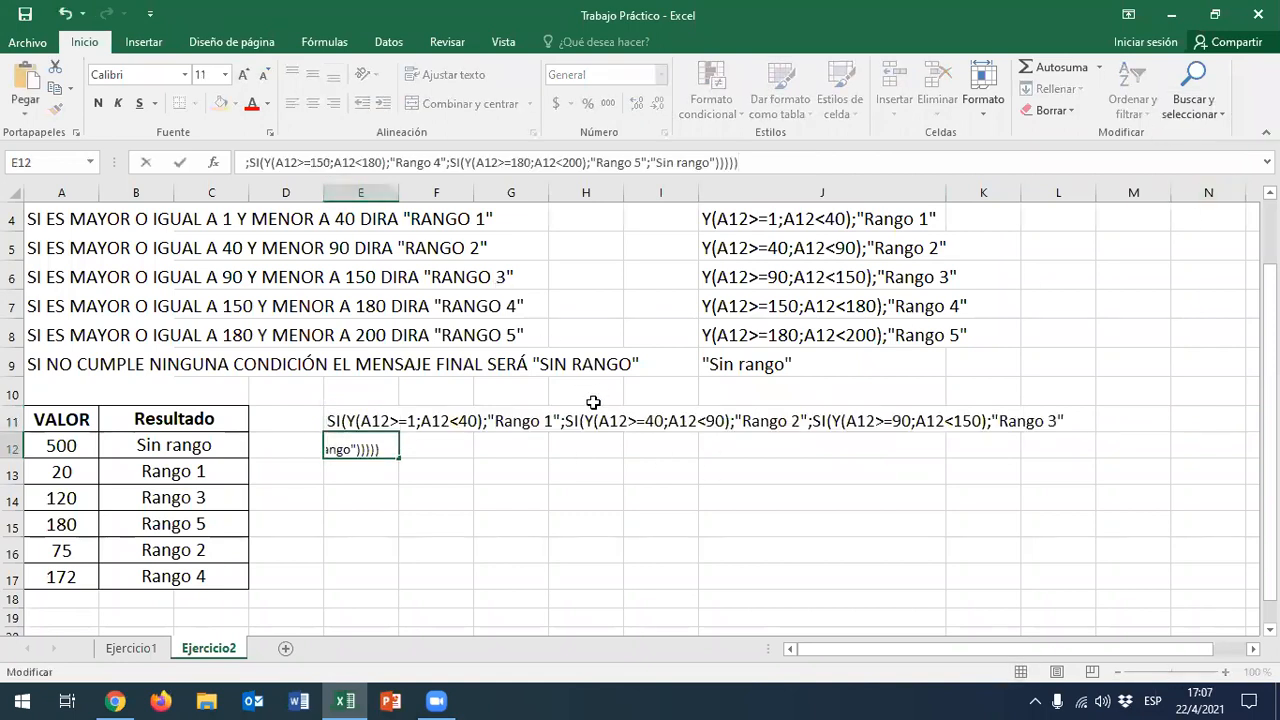
key("Return")
Set the font size of the formula text in E12 to 14
left_click(368, 450)
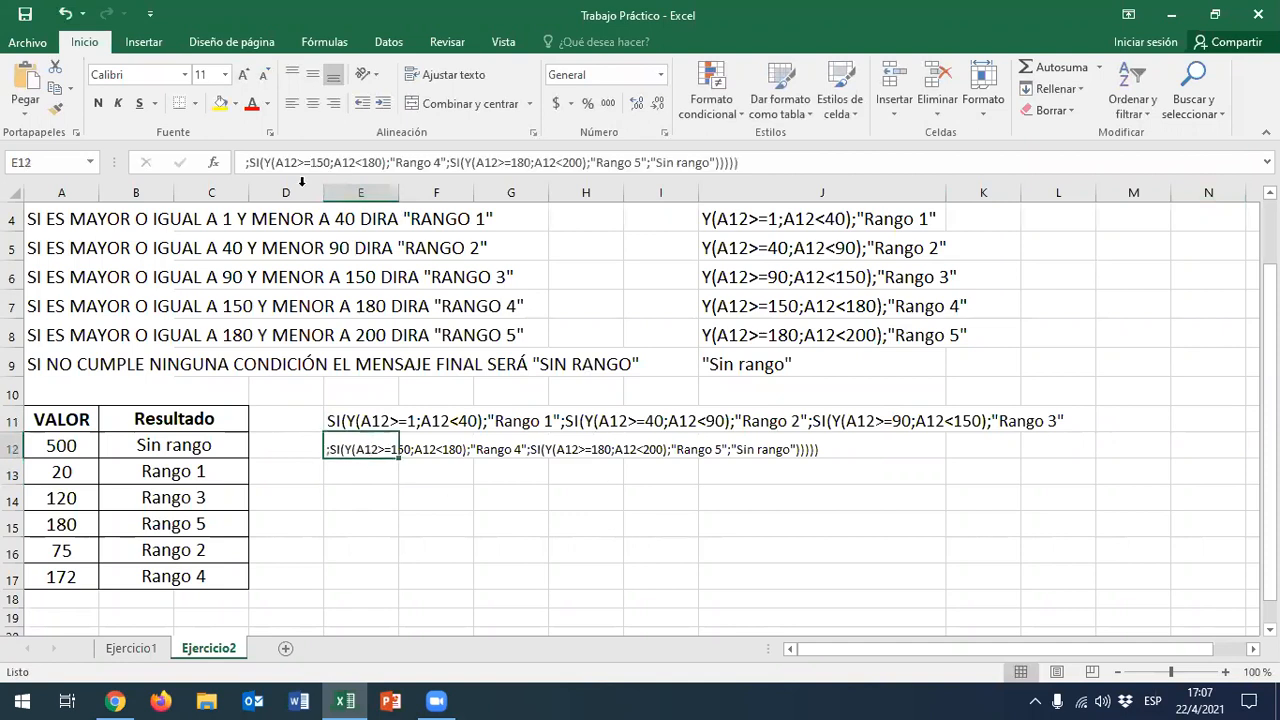
left_click(241, 76)
left_click(241, 76)
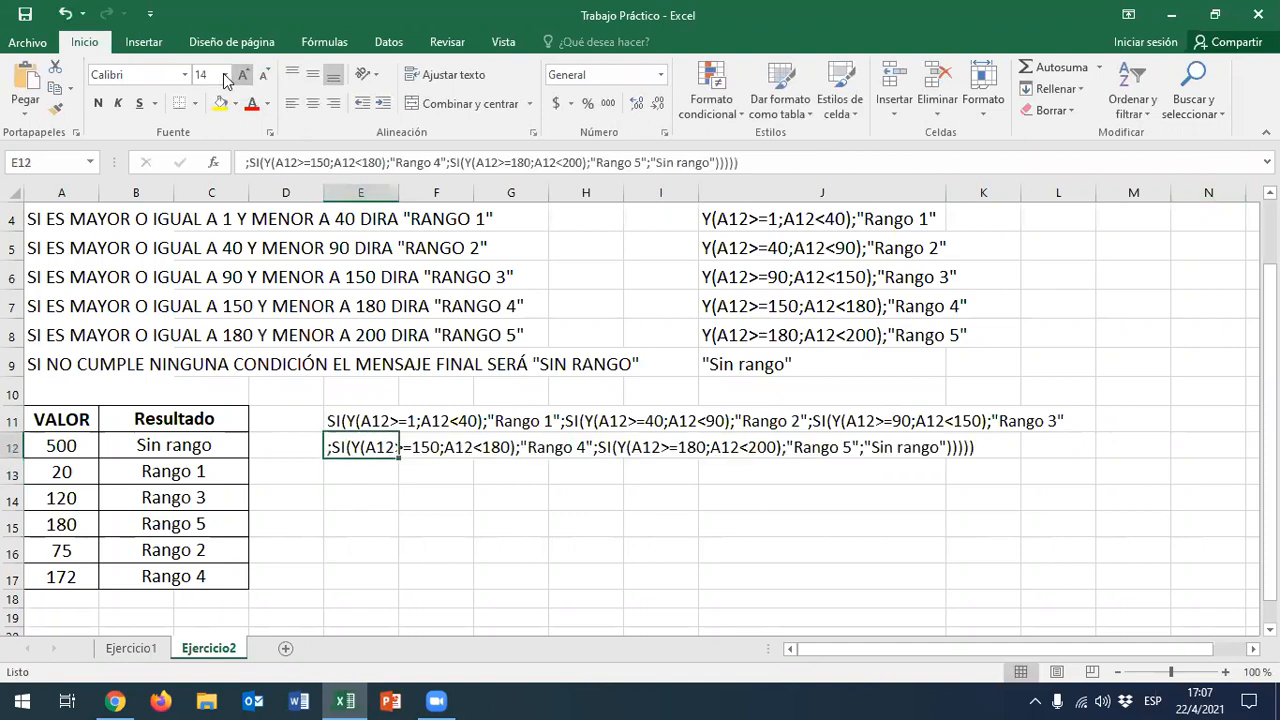
left_click(948, 494)
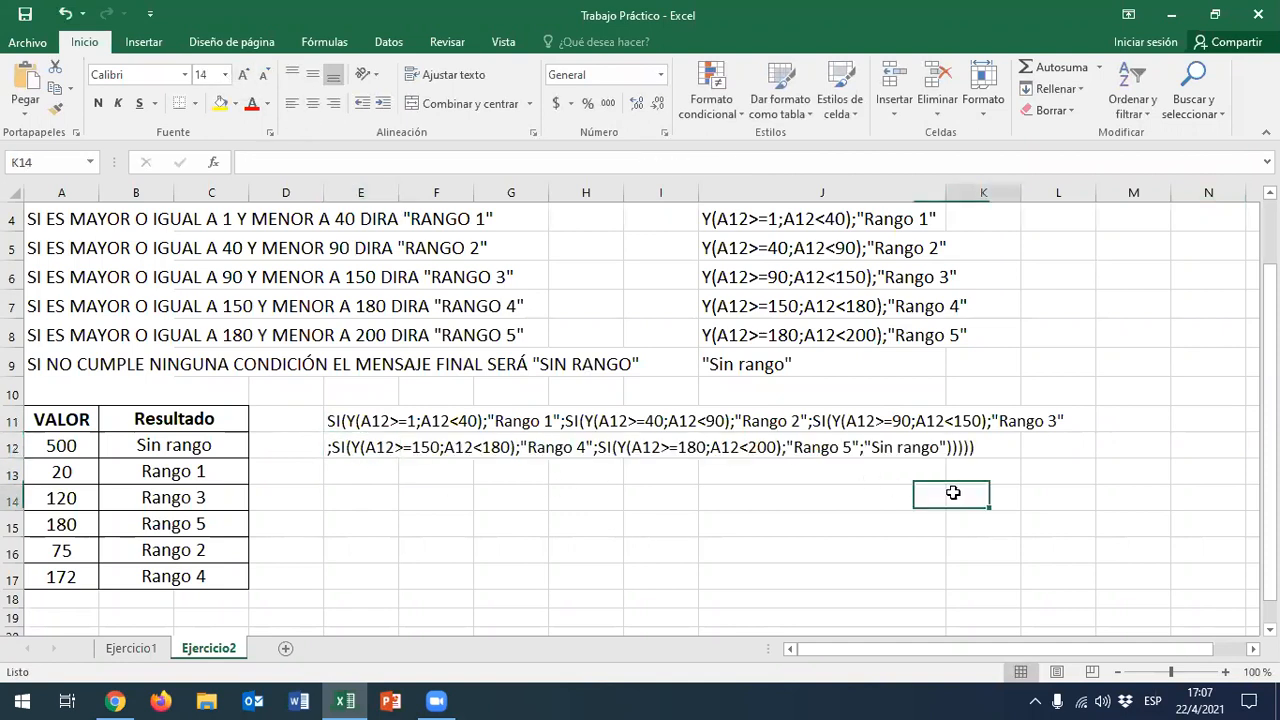
left_click(341, 422)
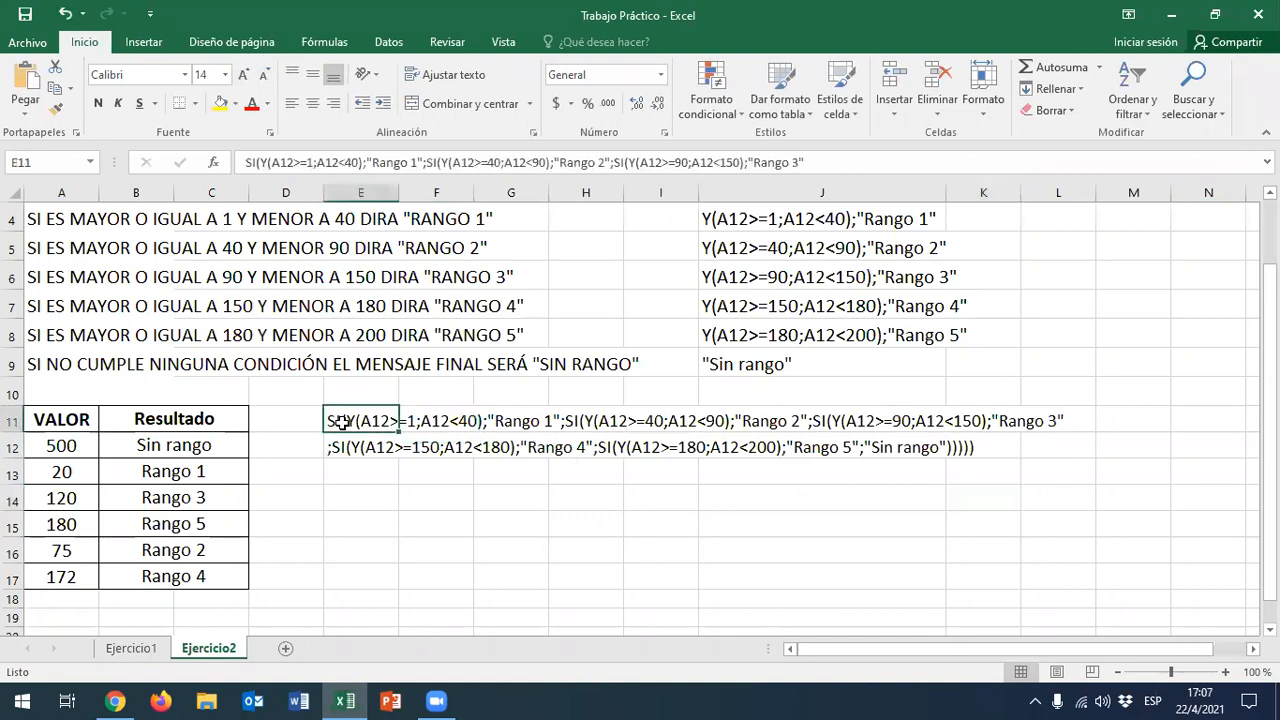
left_click(245, 163)
type("=")
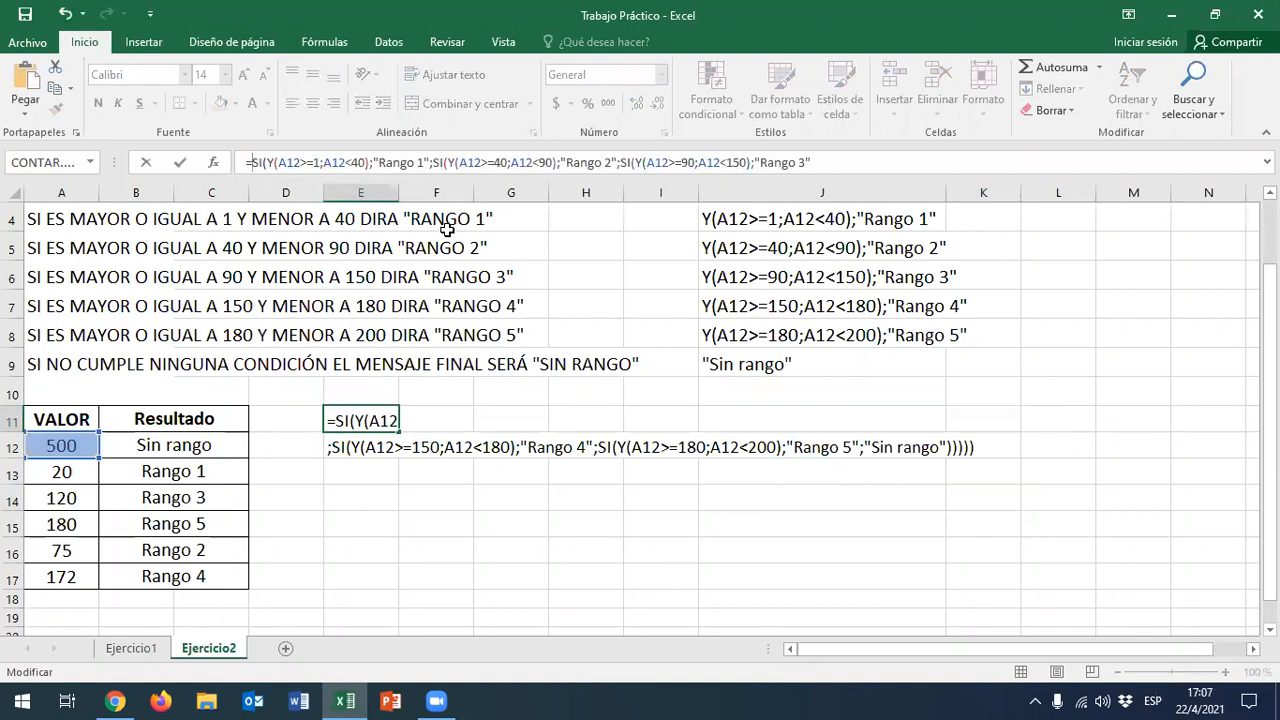
key("BackSpace")
key("Return")
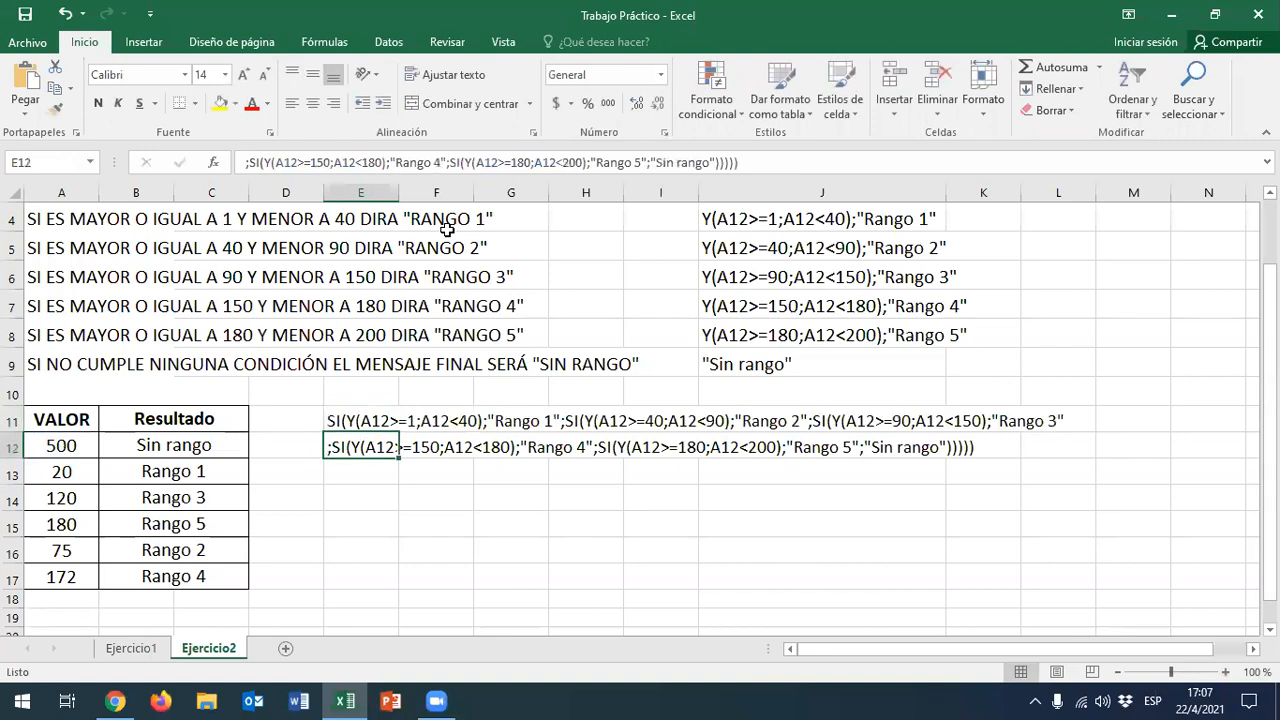
Wrap the Rango 1 condition in J4 in a SI function so it reads si(Y(A12>=1;A12<40);"Rango 1")
left_click(327, 418)
left_click_drag(1270, 437, 1270, 420)
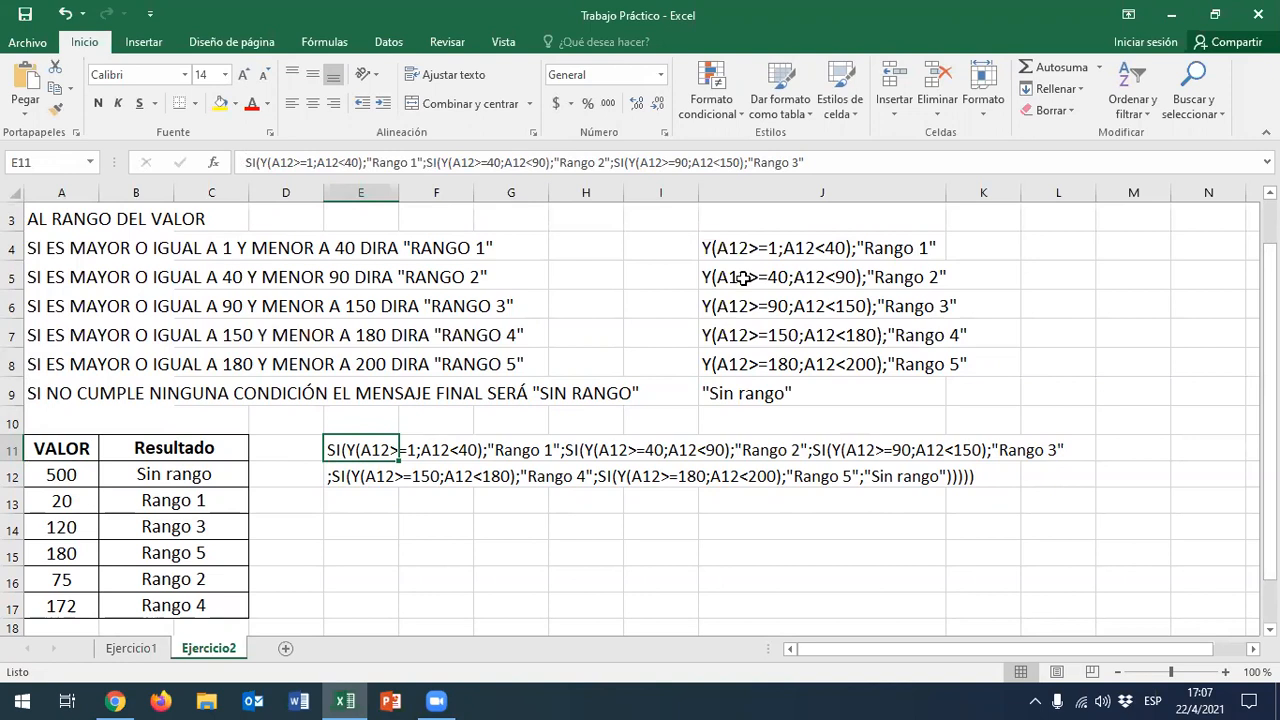
left_click_drag(750, 258, 733, 370)
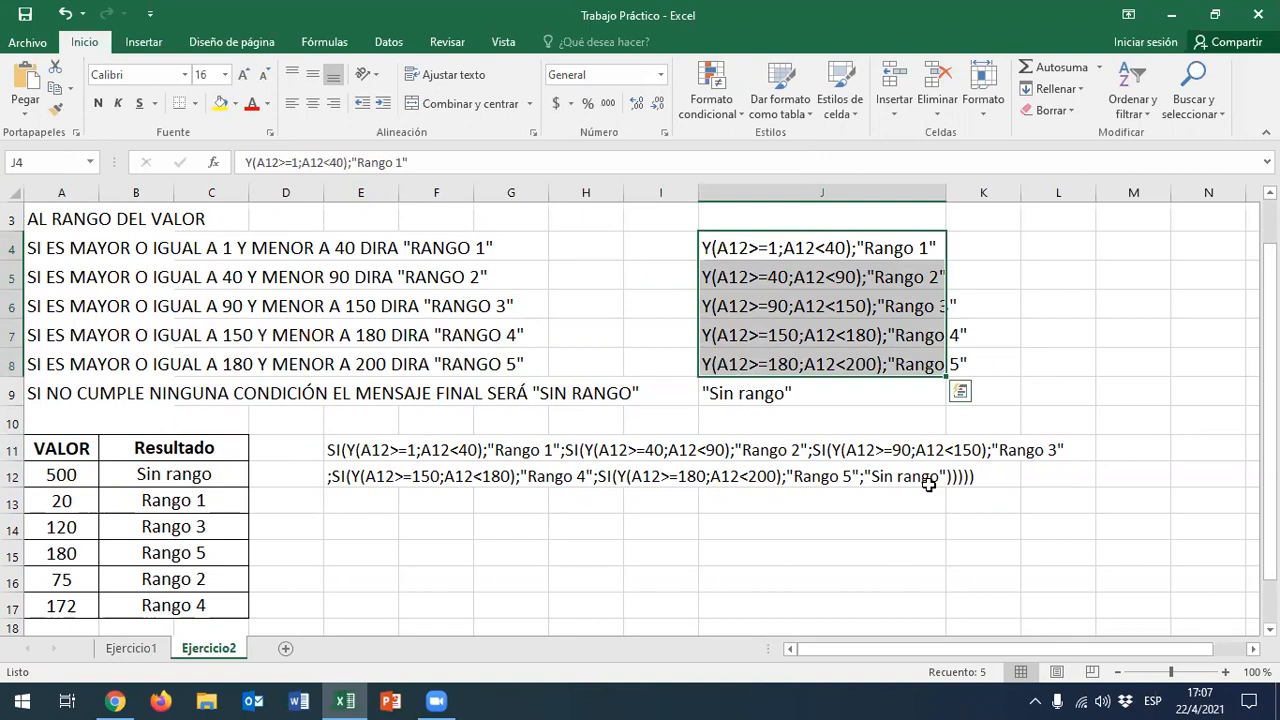
left_click(326, 161)
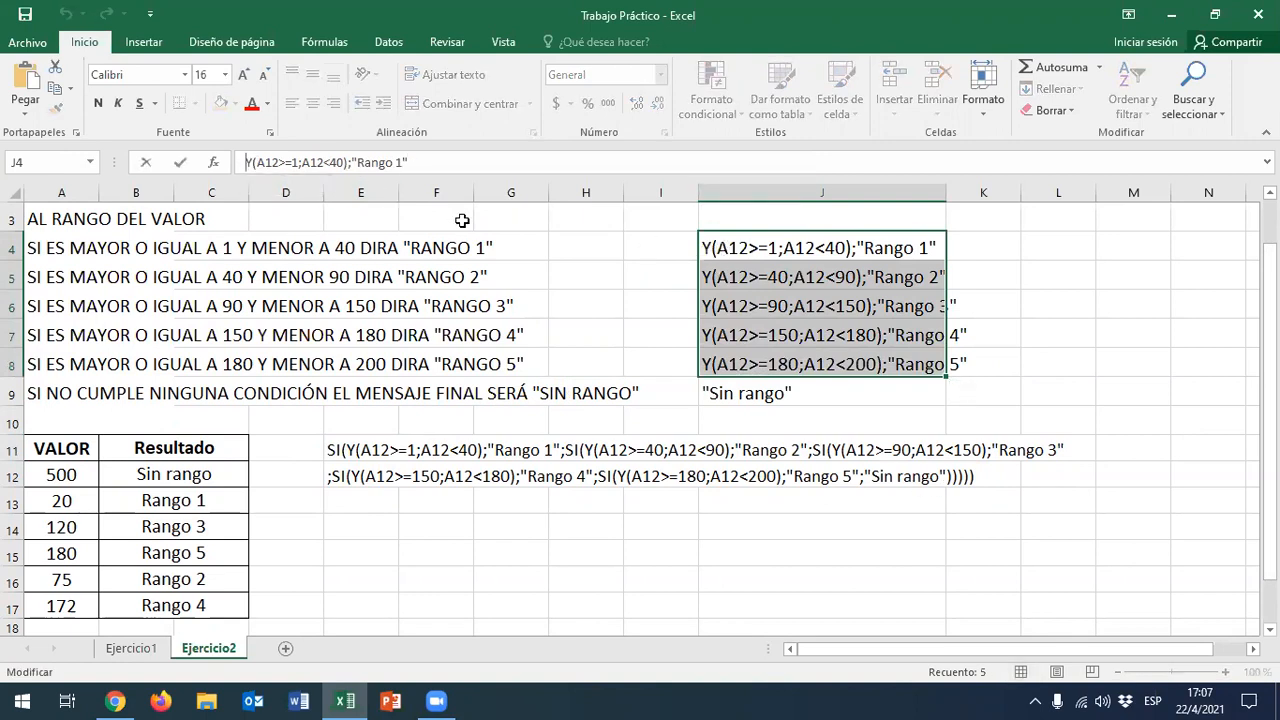
type("si")
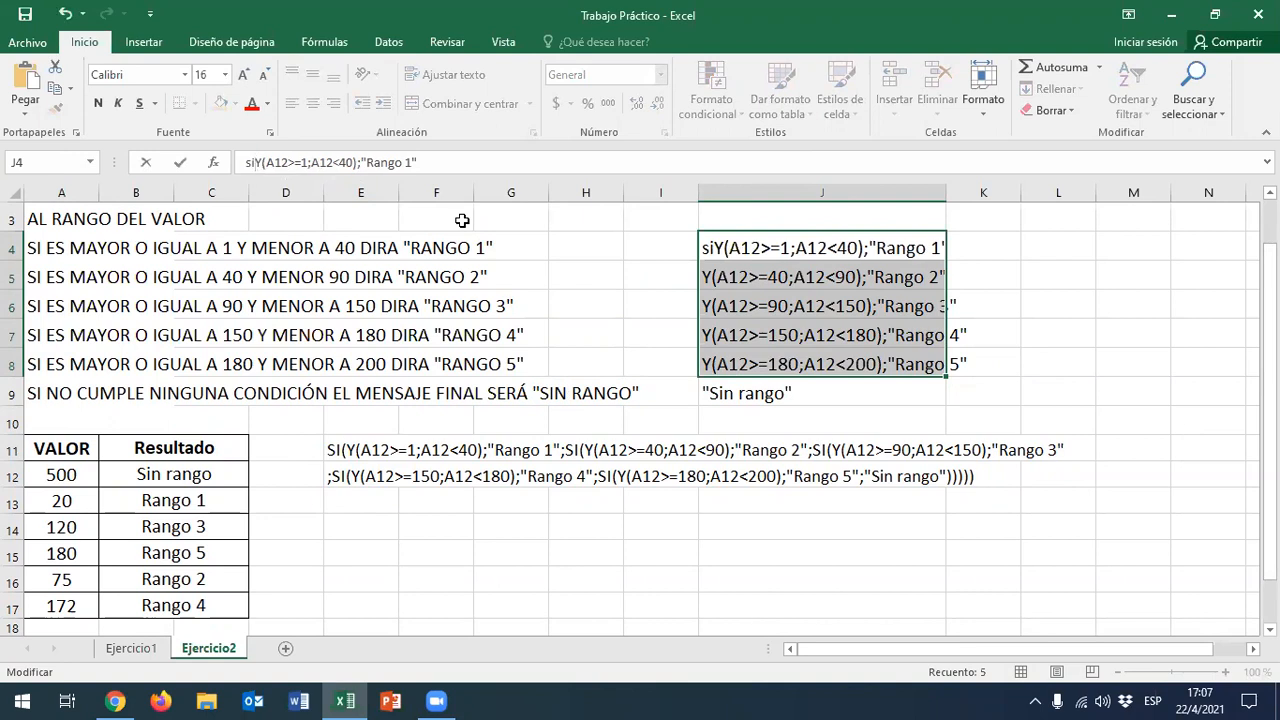
type("(")
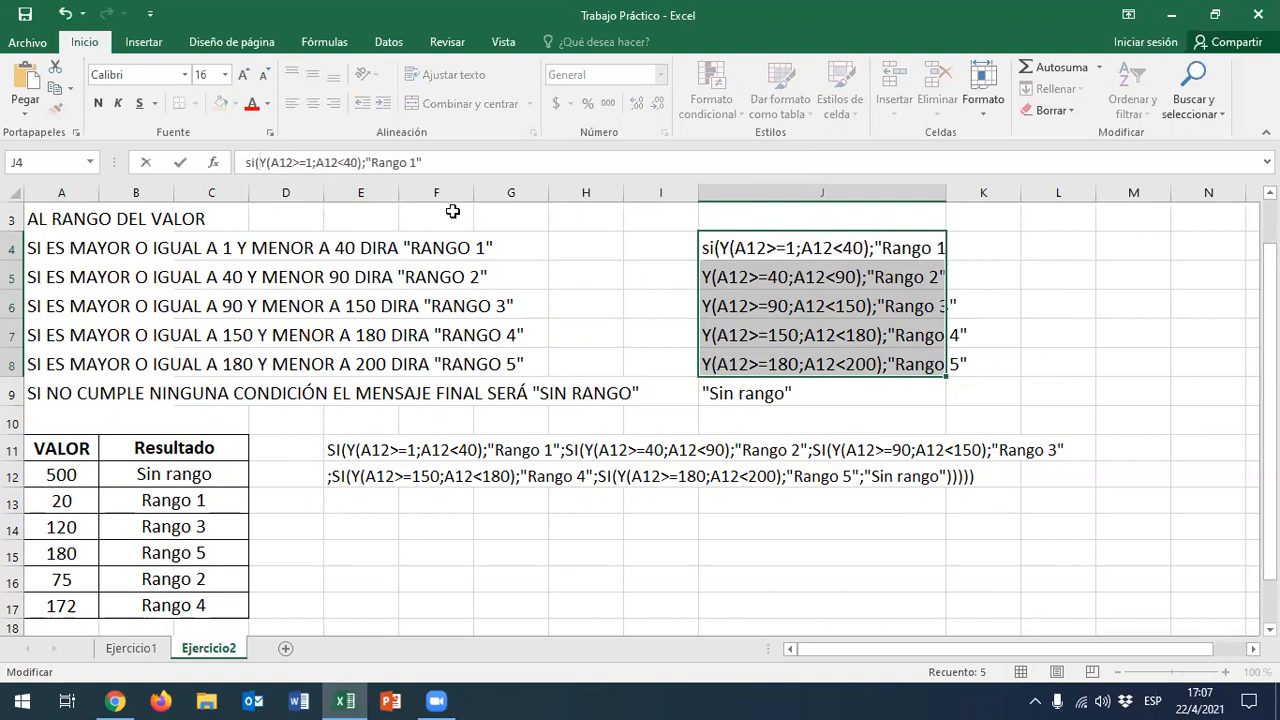
left_click(456, 162)
type(")")
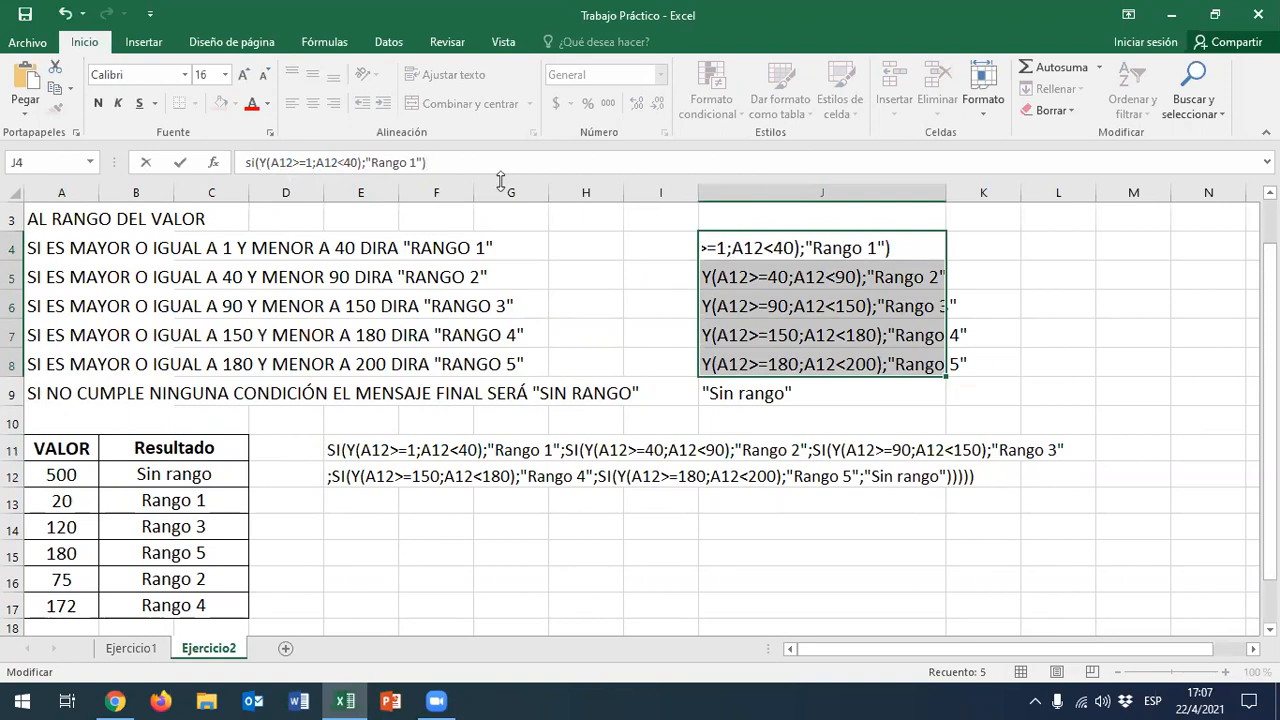
key("Return")
left_click(1014, 310)
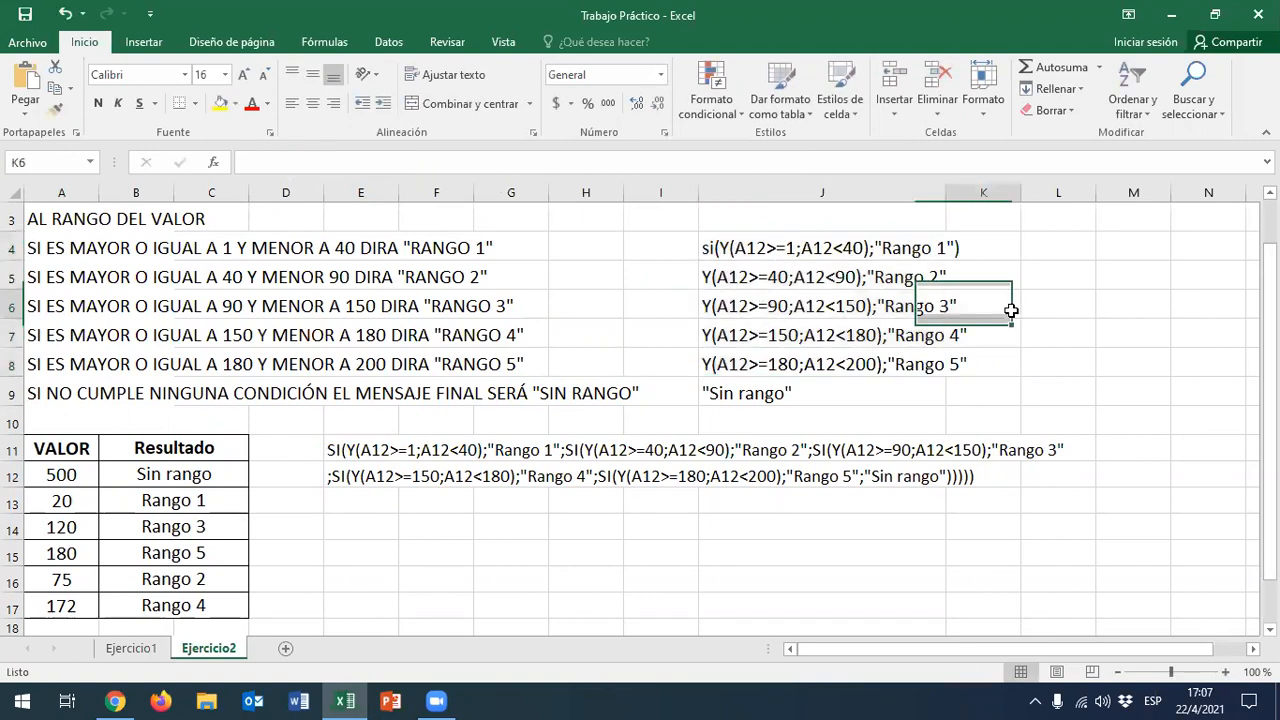
Examine the individual range conditions in J4:J8 against the nested formula text that starts in E11
left_click(830, 248)
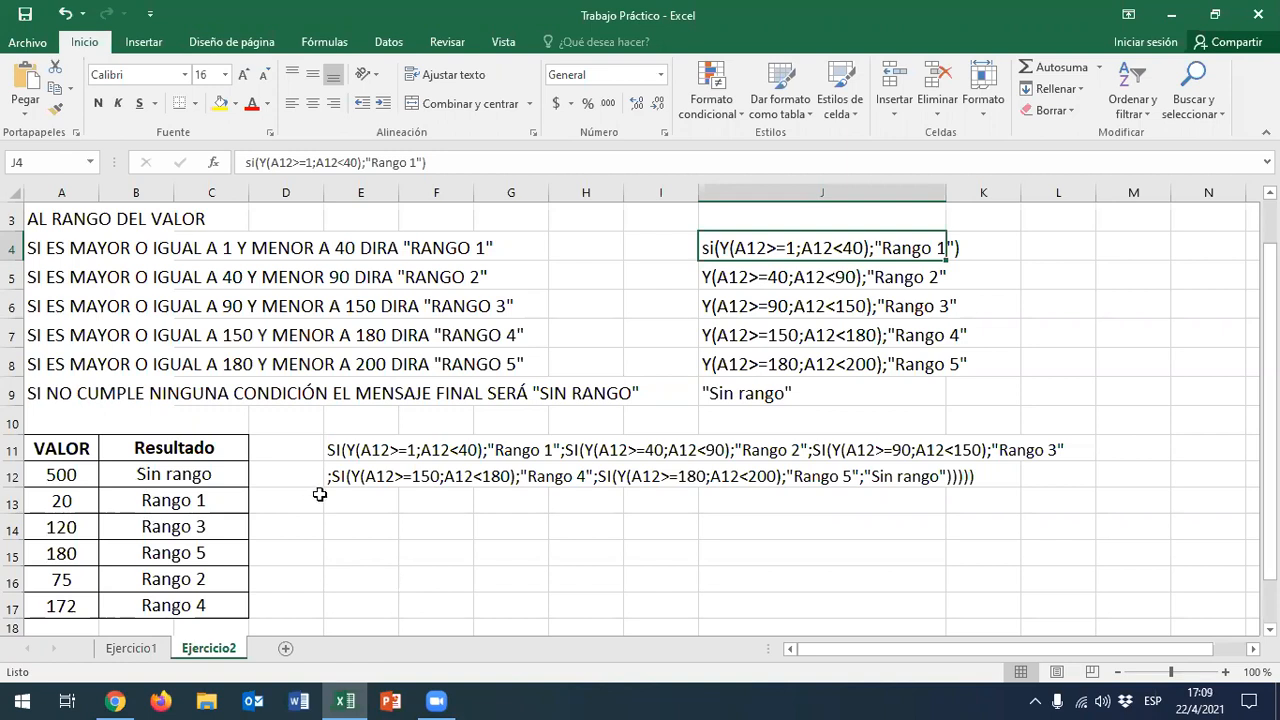
left_click(338, 452)
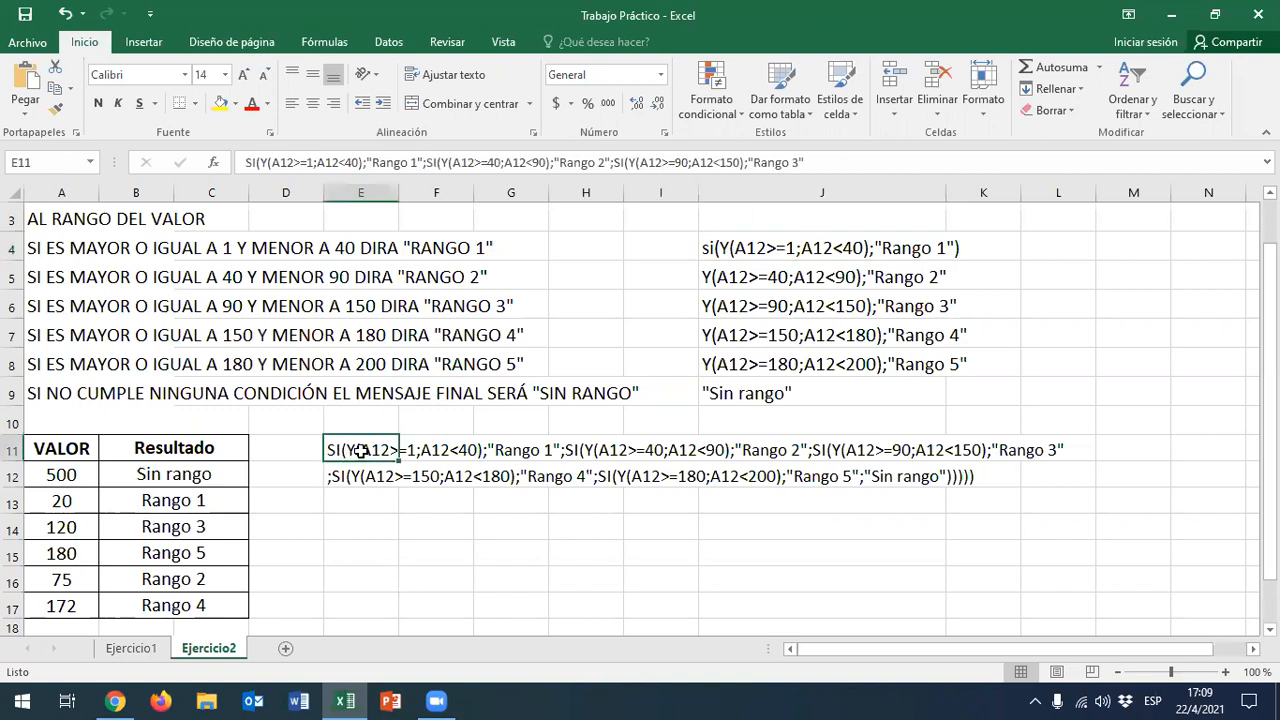
left_click_drag(772, 246, 759, 355)
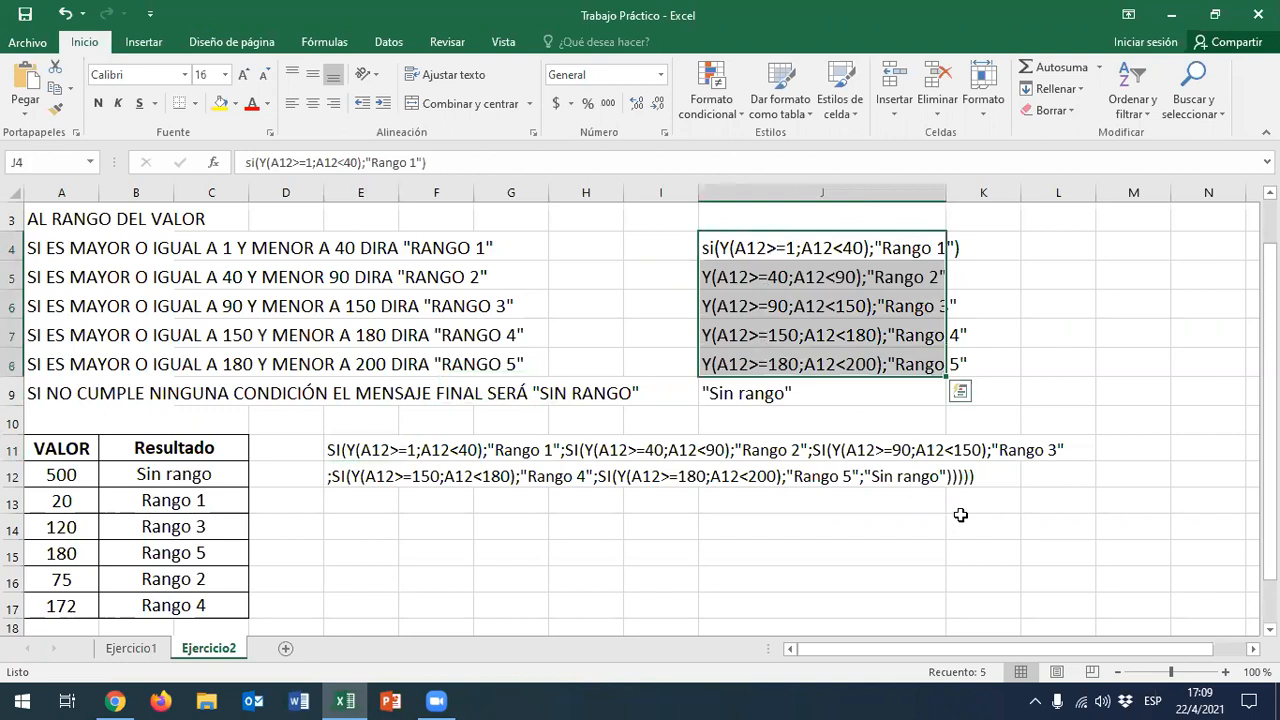
left_click(1042, 323)
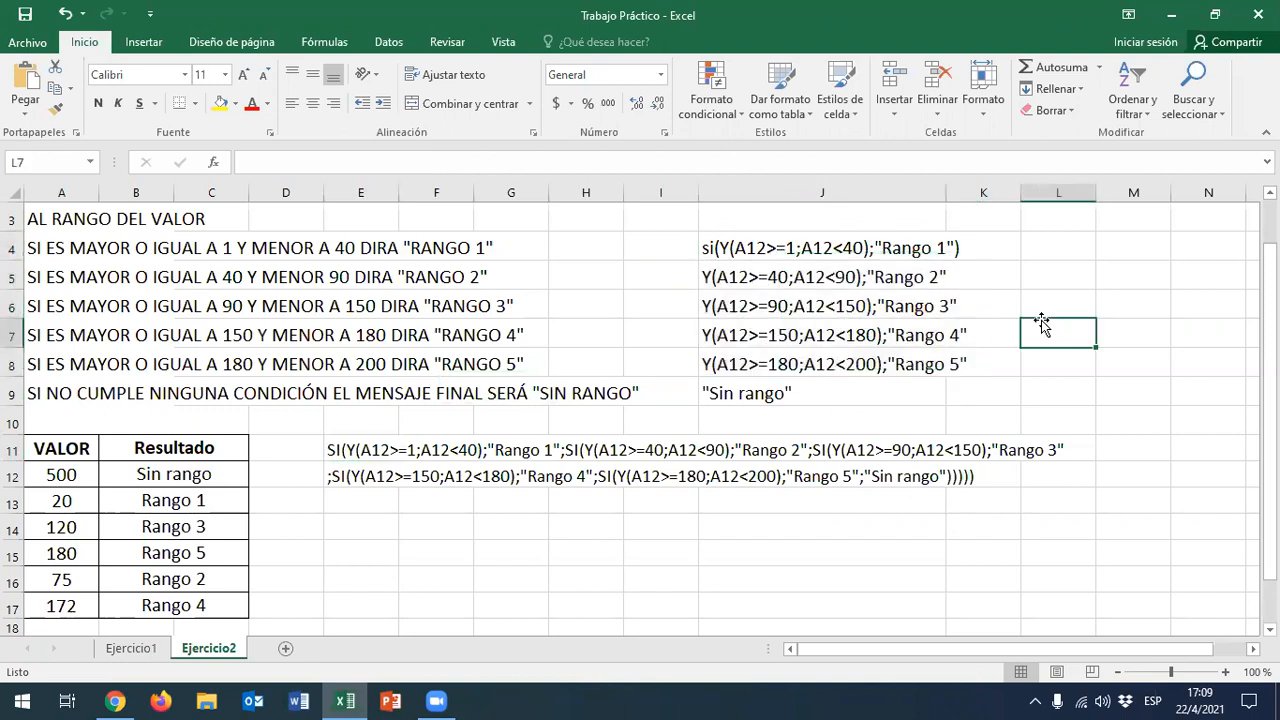
left_click_drag(718, 252, 715, 360)
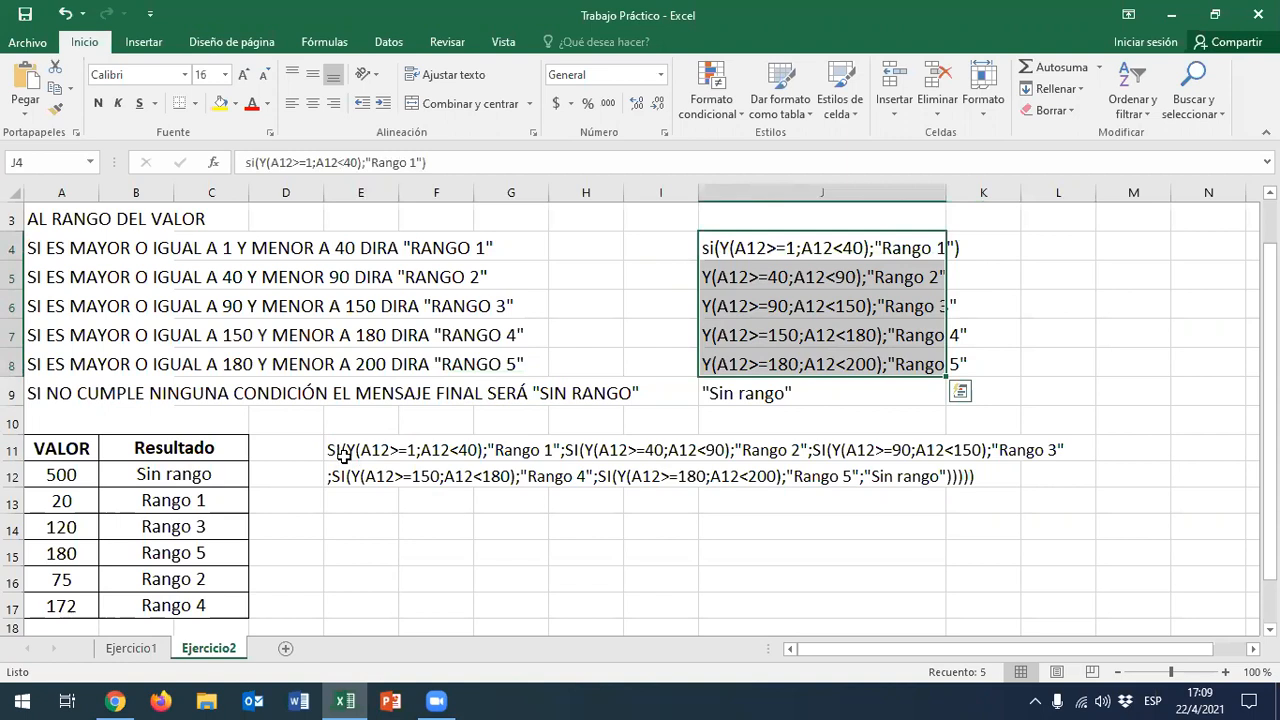
key("Escape")
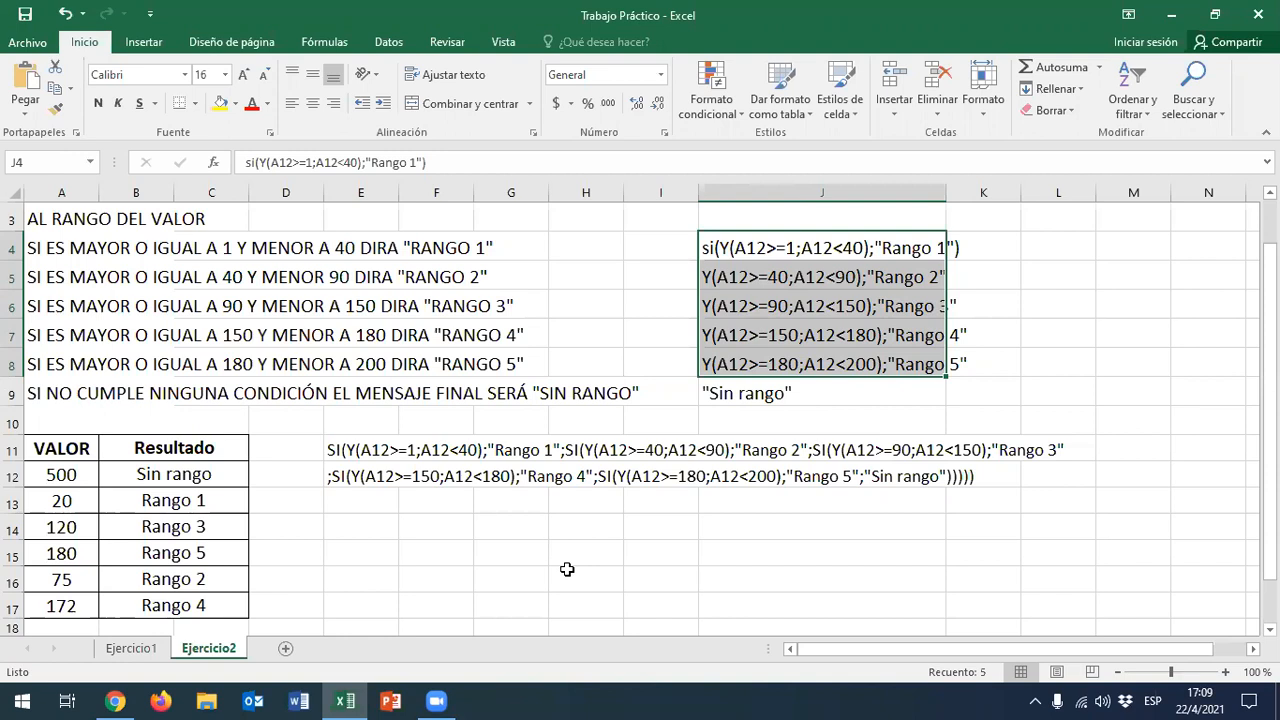
left_click(803, 248)
left_click(740, 280)
left_click(740, 308)
left_click(724, 337)
left_click(726, 365)
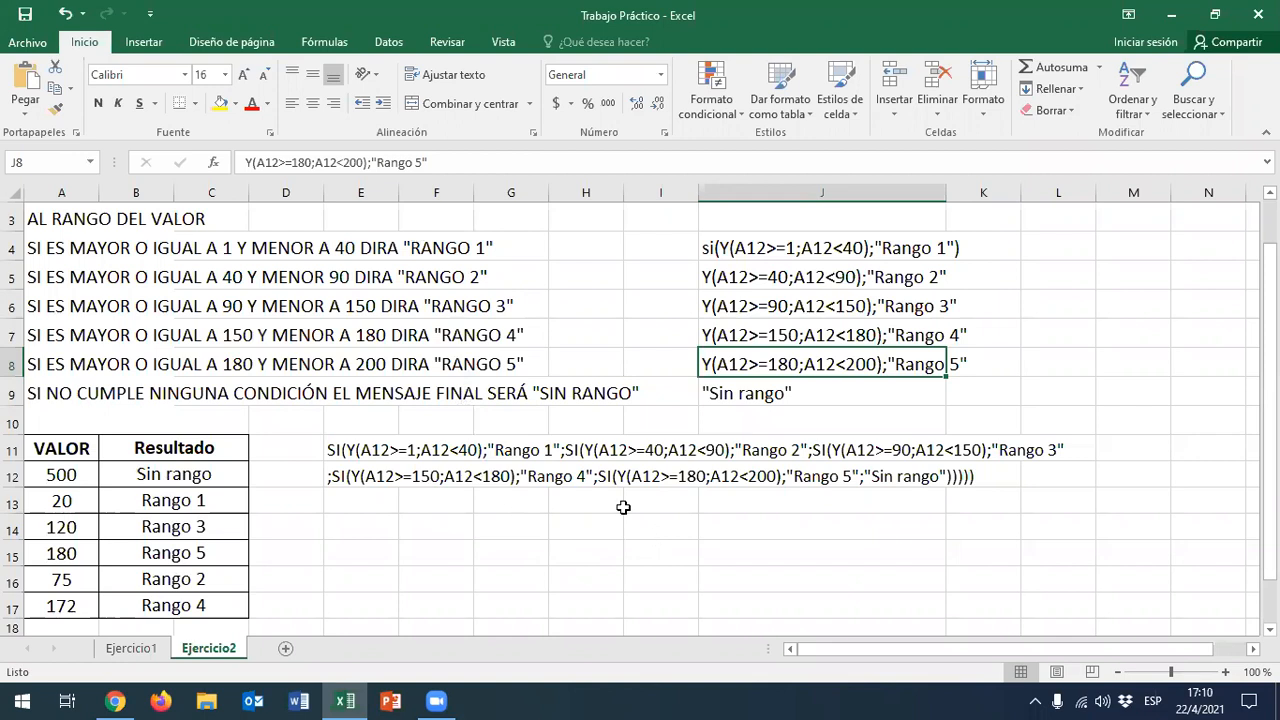
Review the structure of the full nested SI/Y formula text in E11 and E12, from the first SI to the closing parentheses
left_click(335, 449)
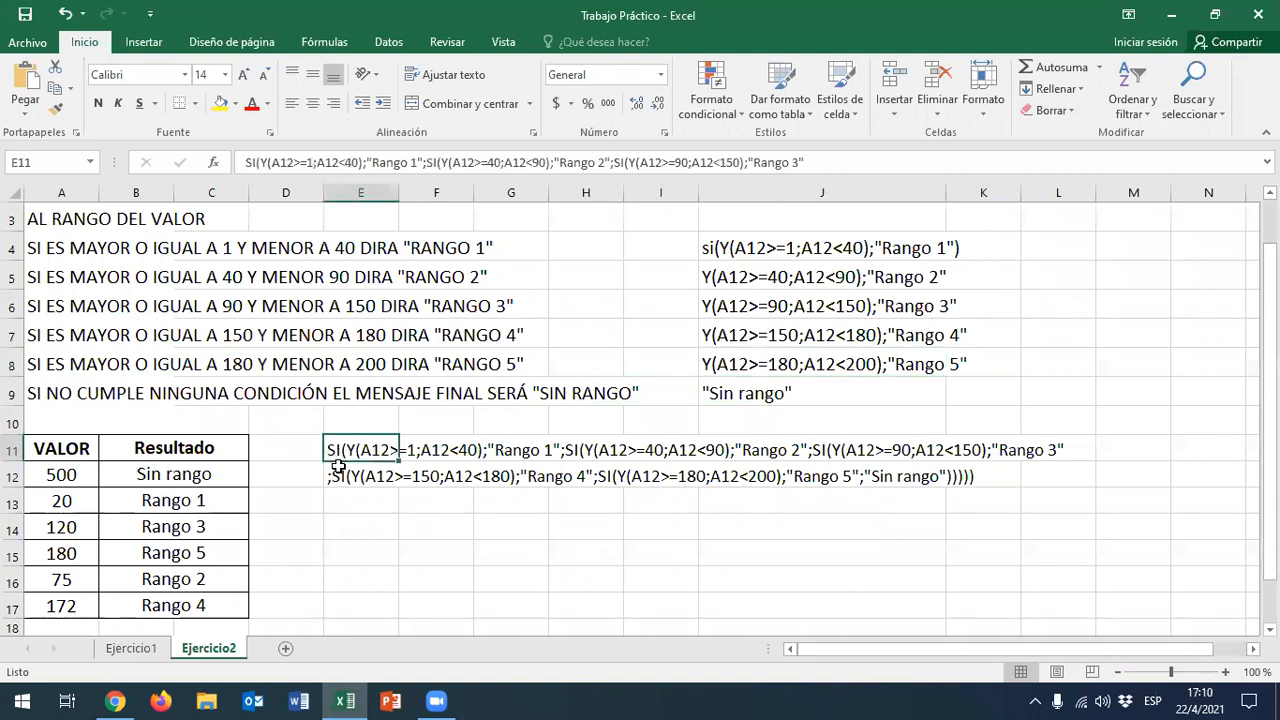
left_click(337, 468, "shift")
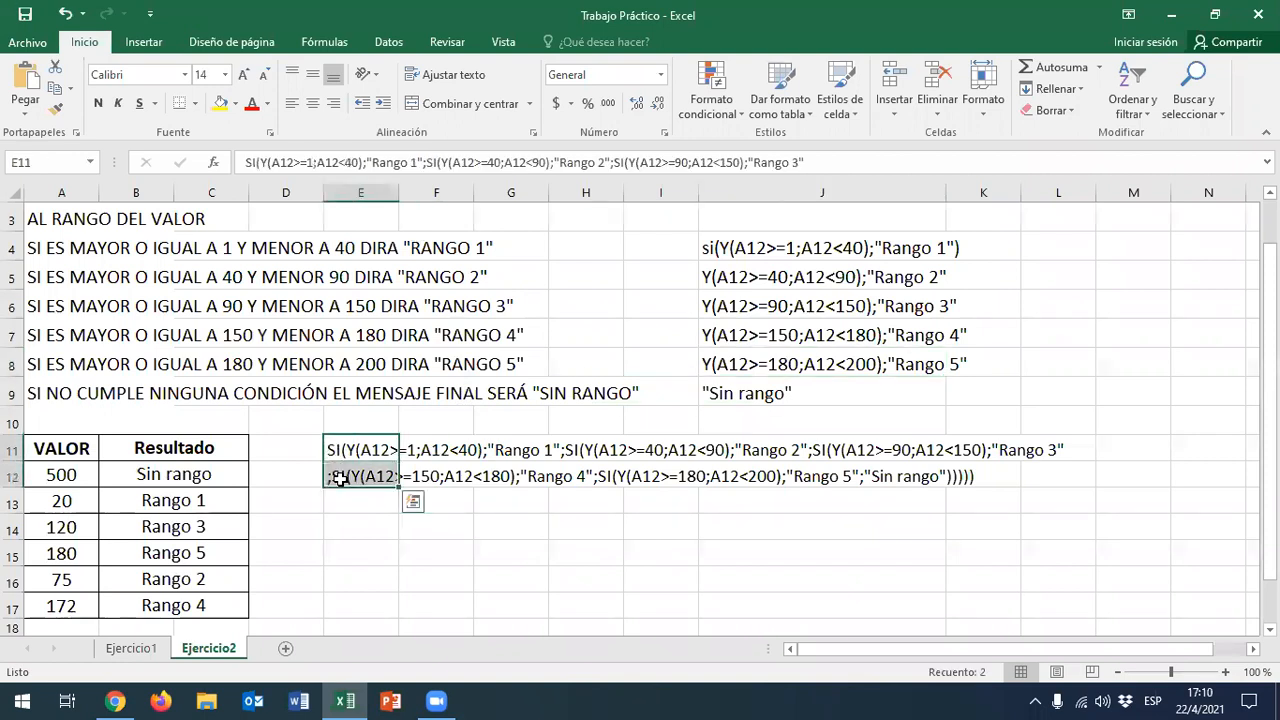
left_click(520, 573)
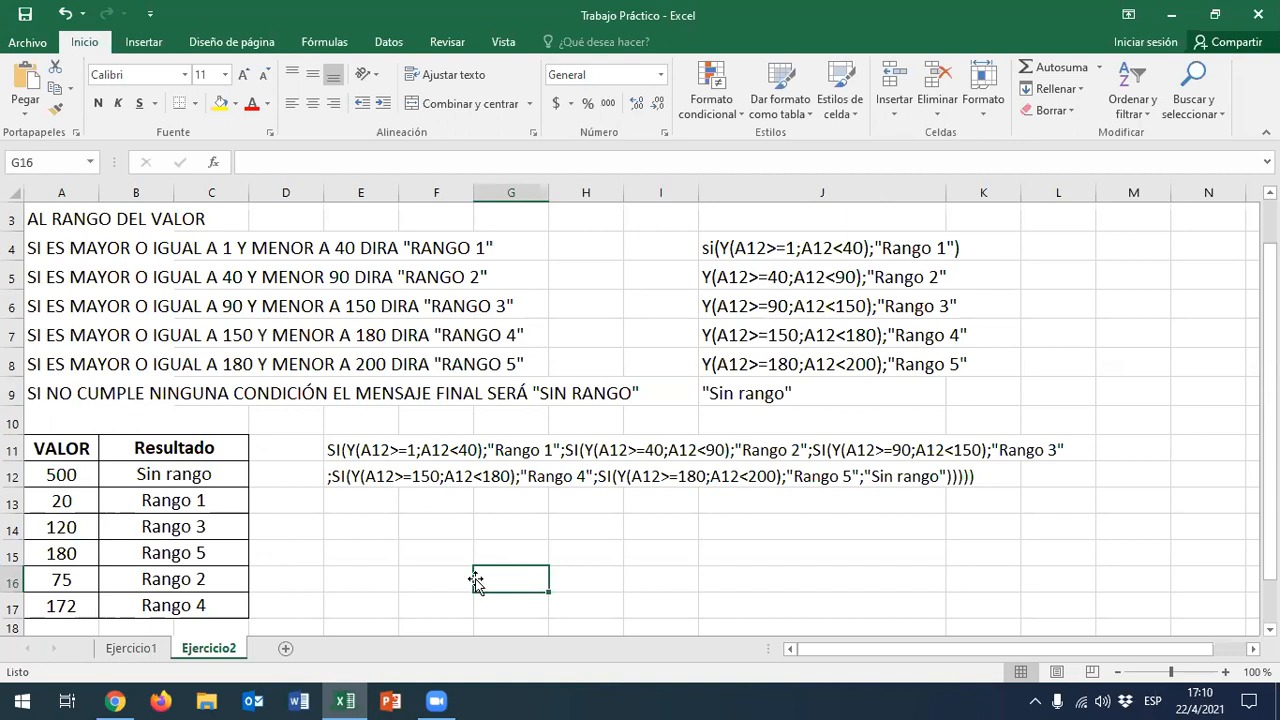
left_click(329, 450)
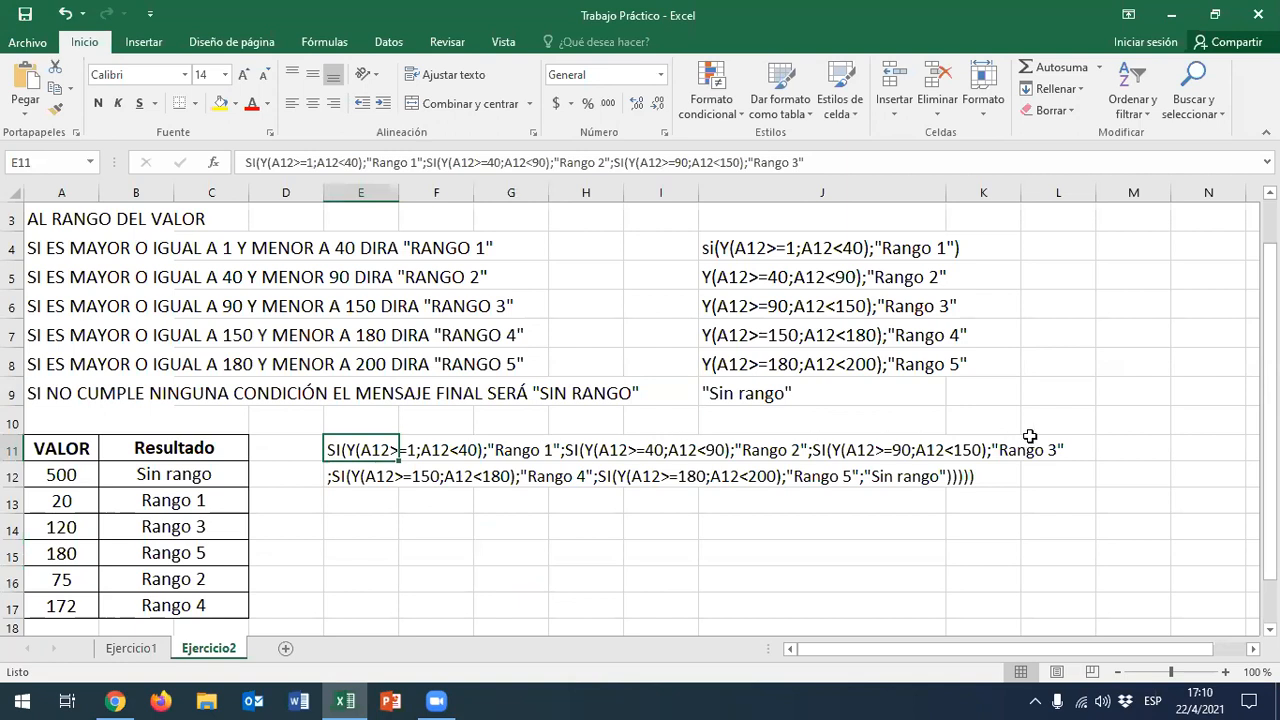
left_click(1072, 446)
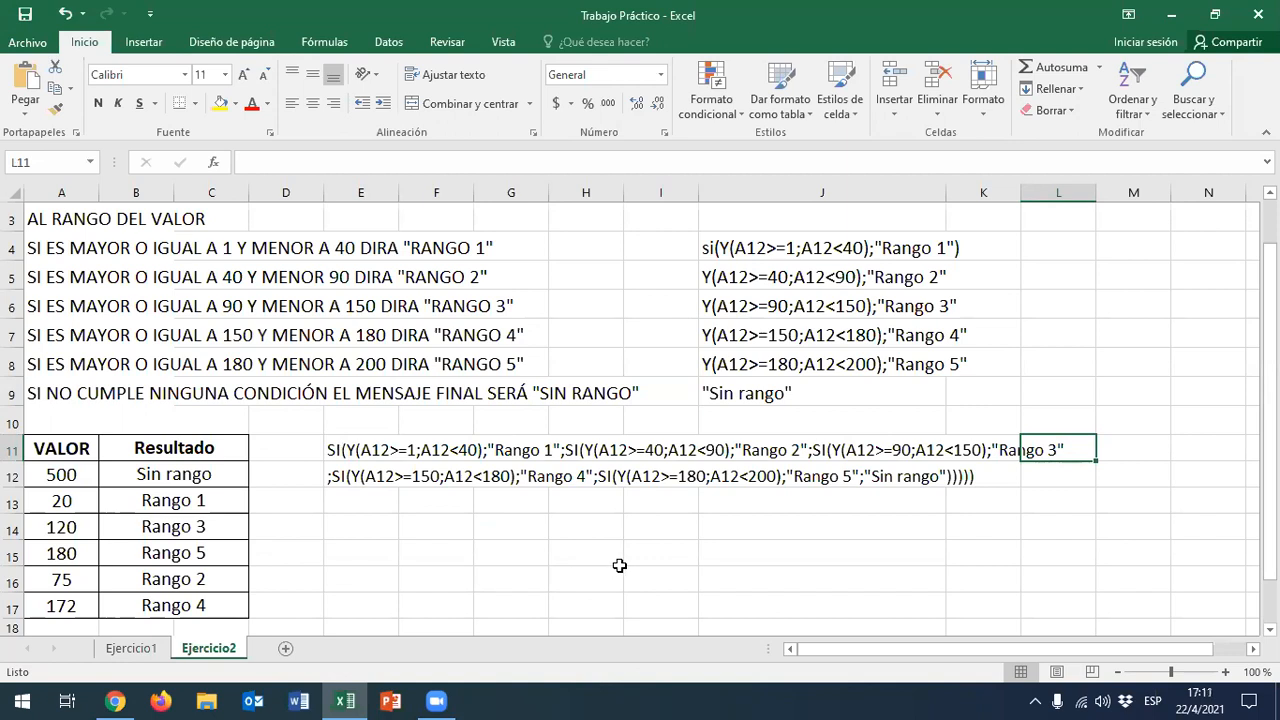
left_click(1000, 84)
left_click(368, 507)
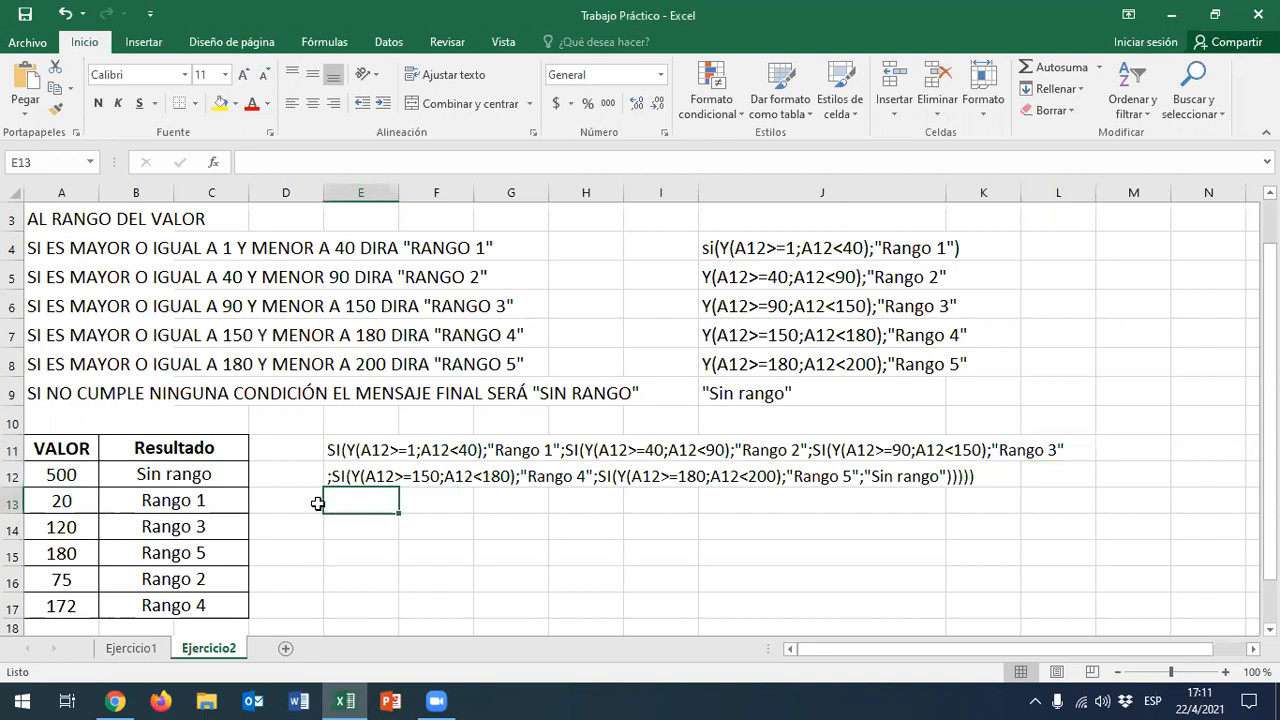
left_click_drag(334, 452, 990, 485)
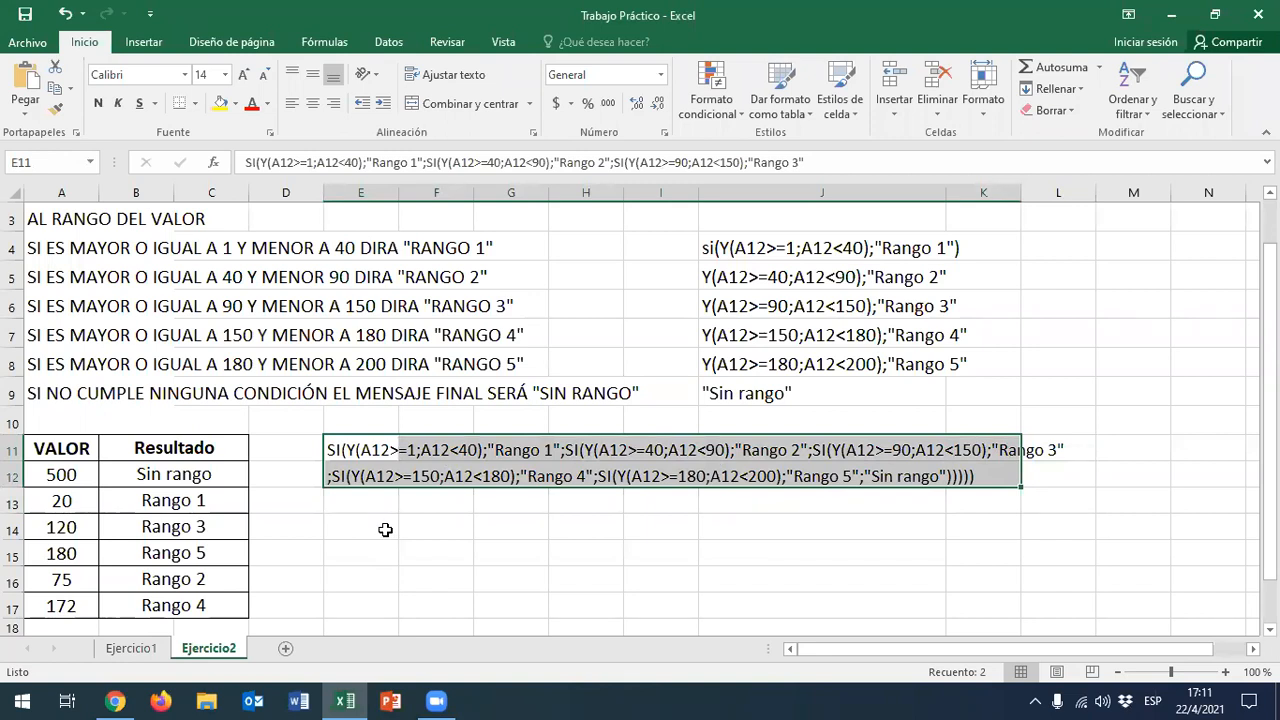
left_click(385, 529)
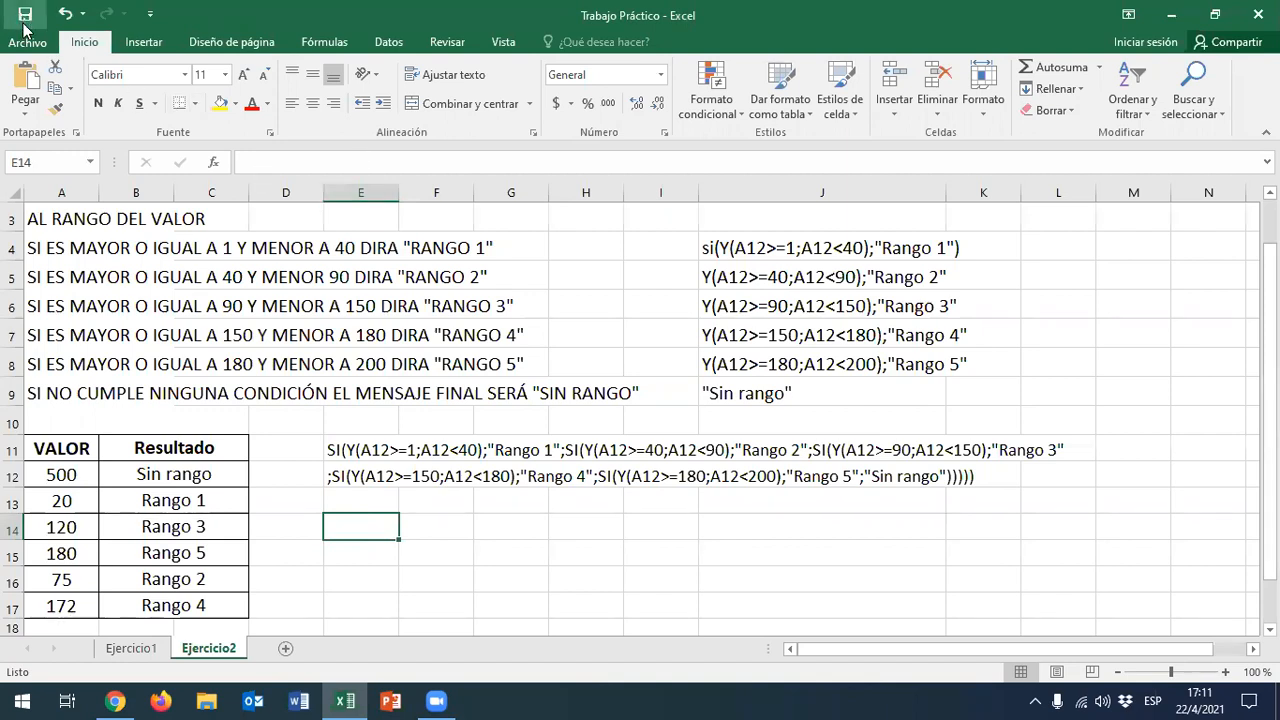
Switch to Chrome and review the Tema 2 course page, including the Documento práctico and Trabajo en Clase entries
left_click(115, 700)
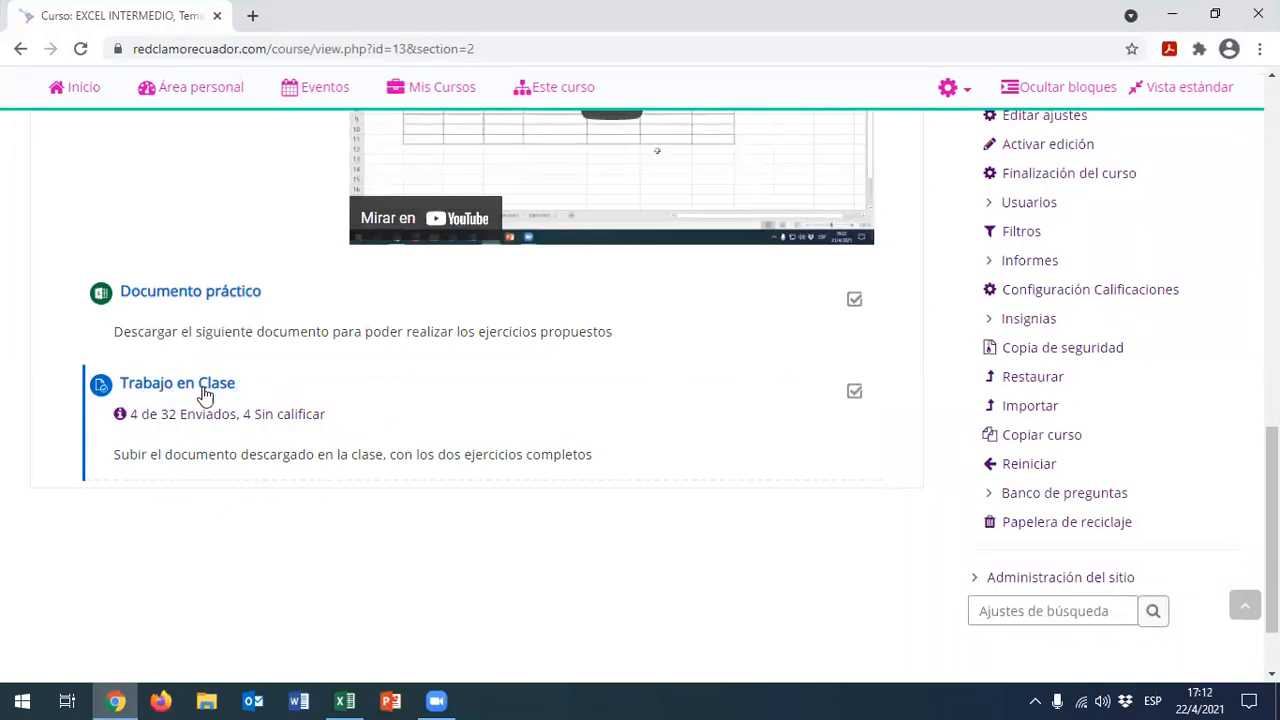
scroll(200, 390, "up", 15)
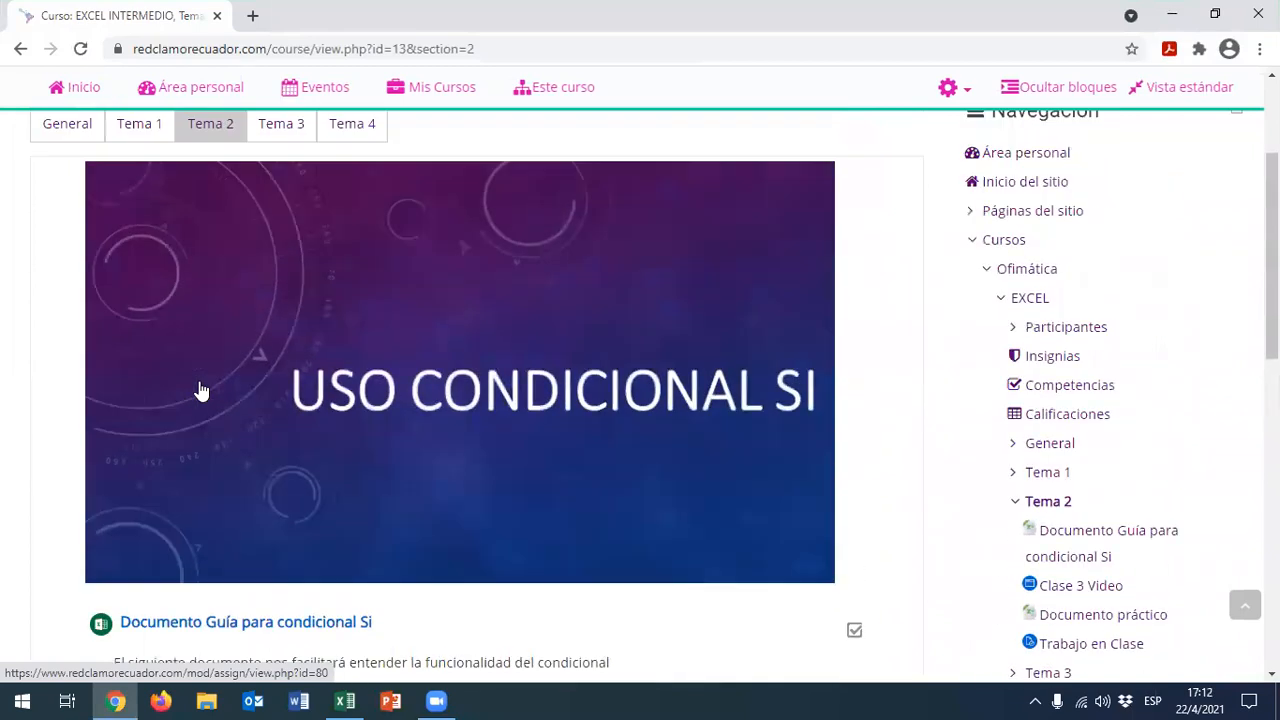
scroll(212, 400, "down", 15)
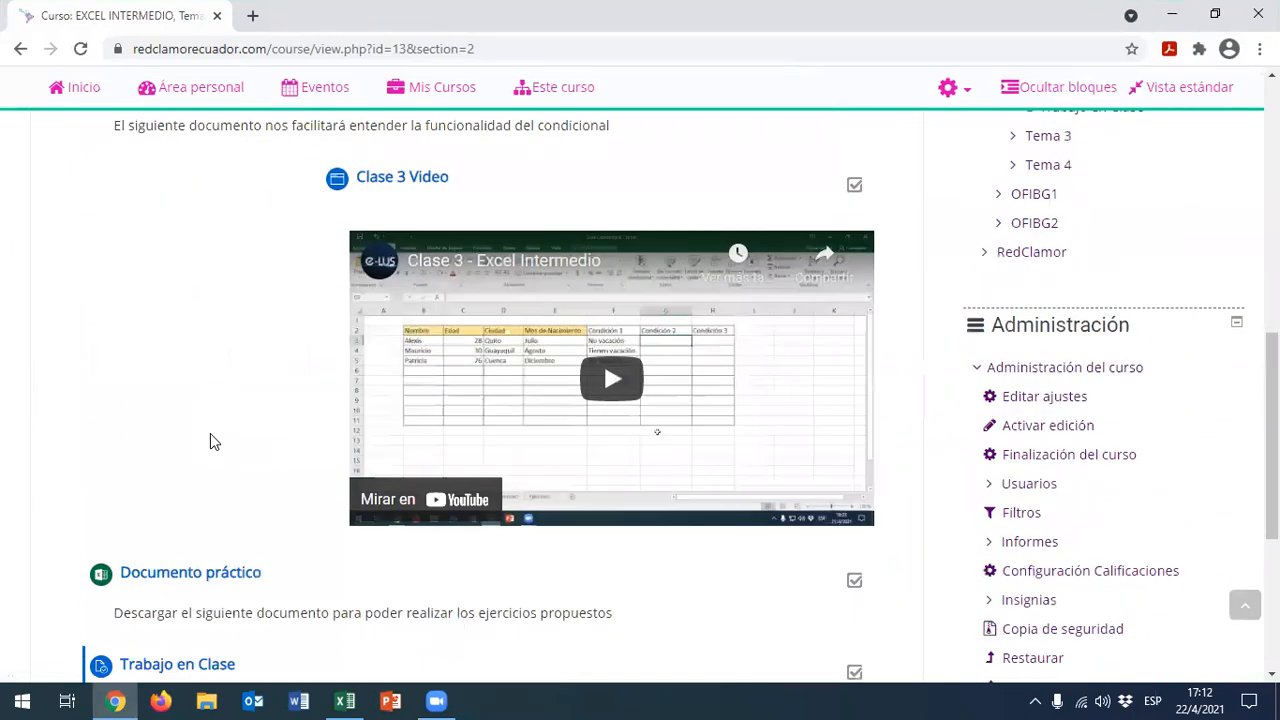
scroll(210, 437, "down", 1)
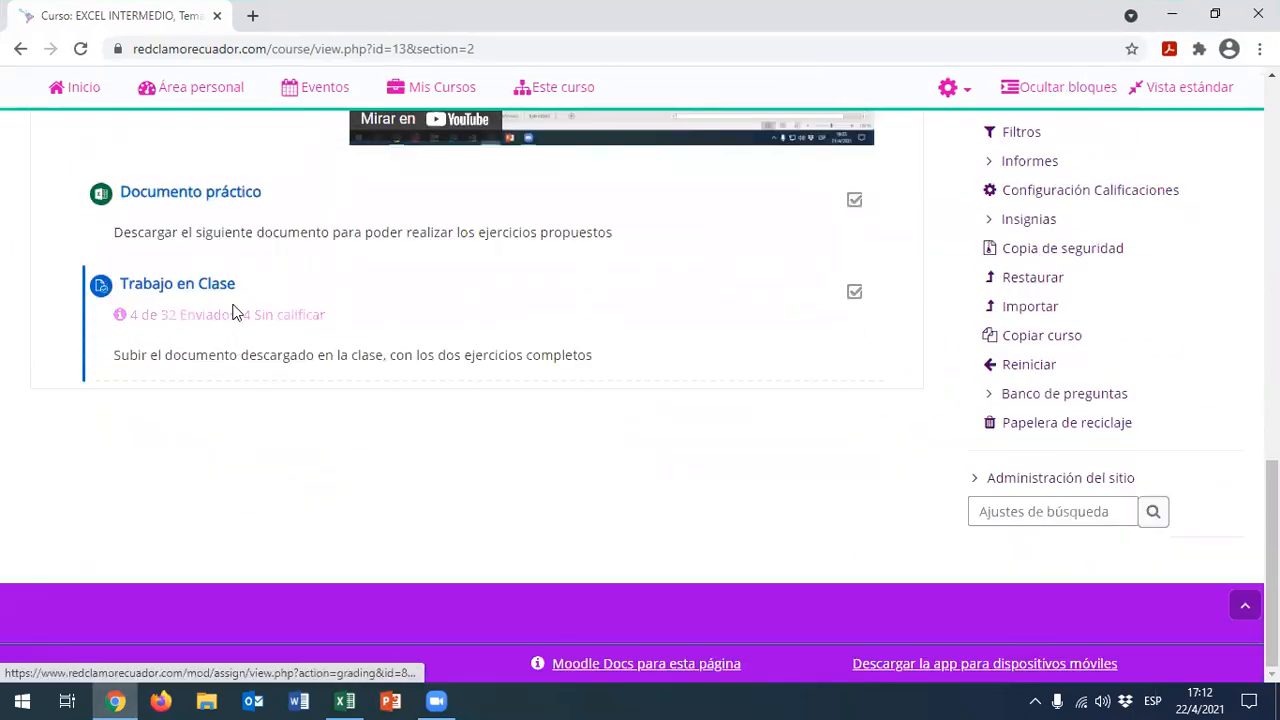
scroll(461, 412, "up", 15)
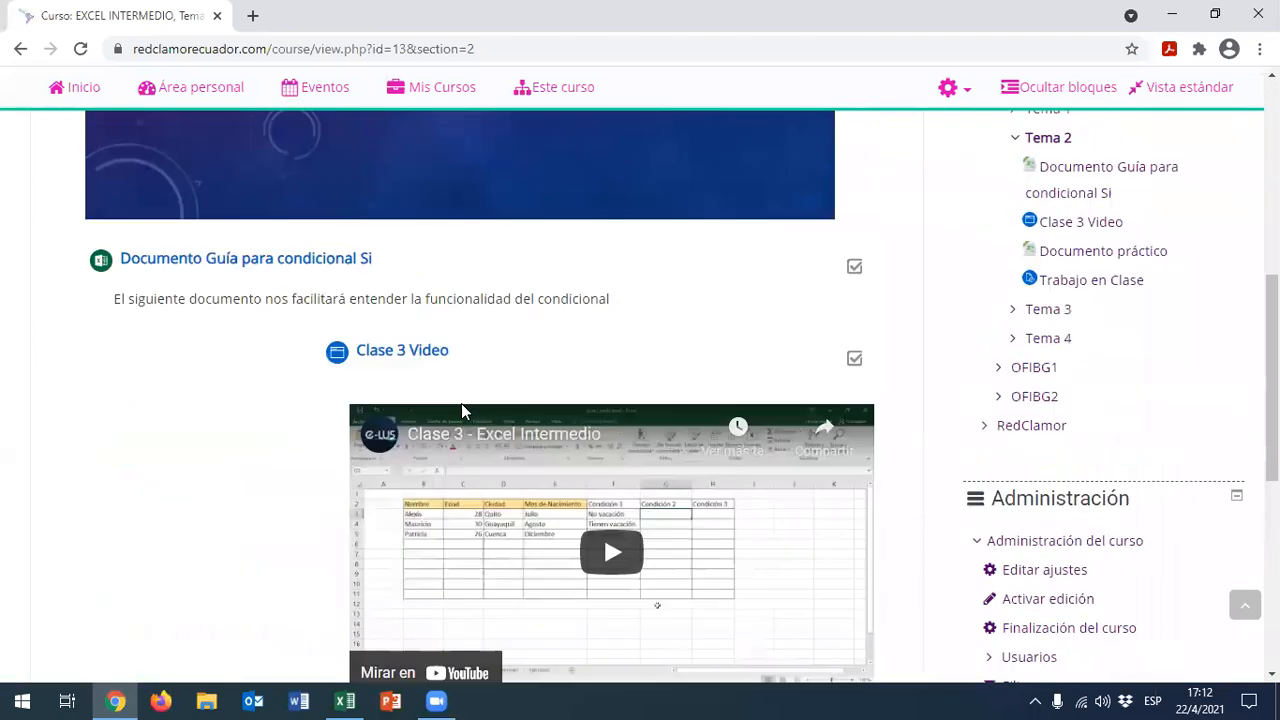
scroll(399, 408, "up", 1)
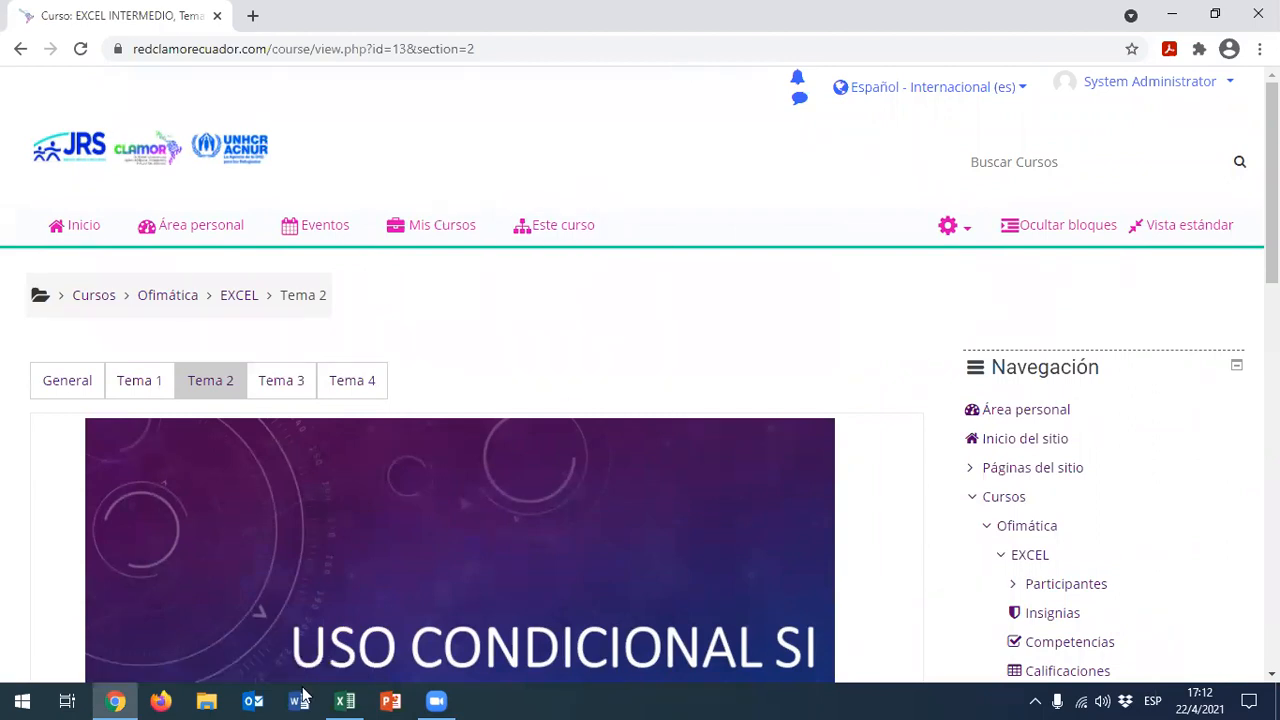
Return to Excel and close the Trabajo Práctico workbook
left_click(345, 700)
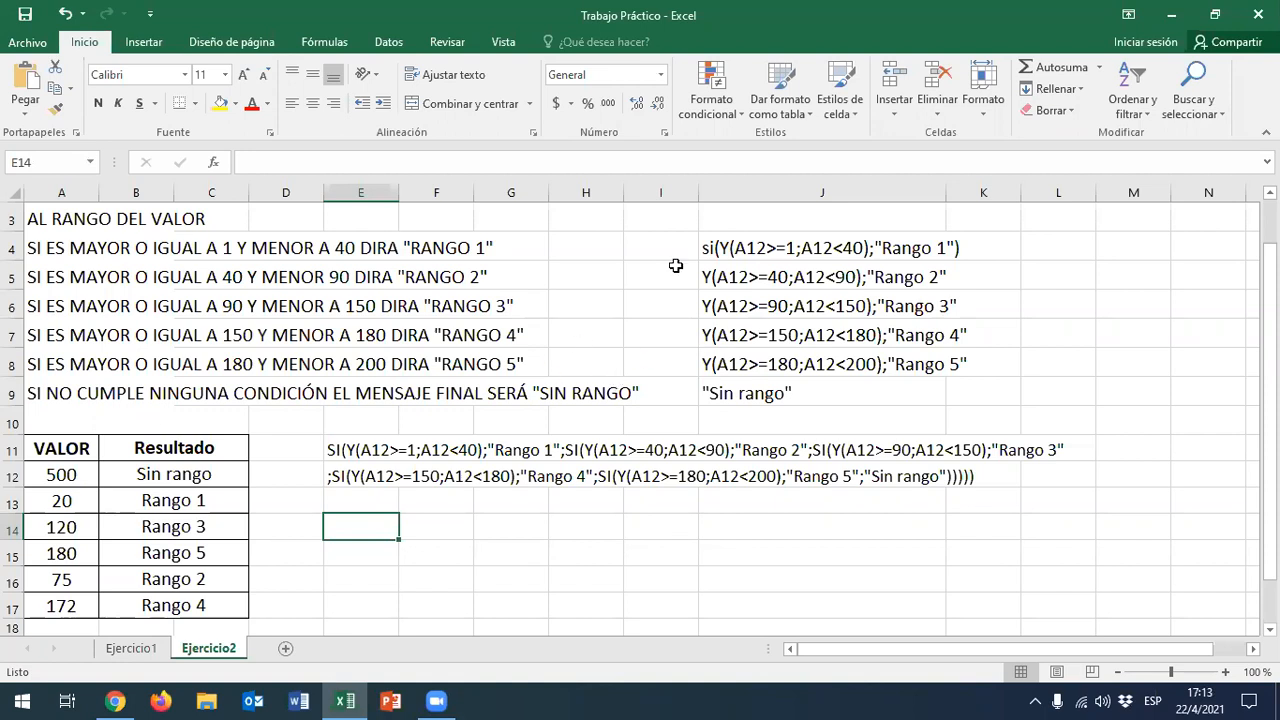
left_click(1258, 14)
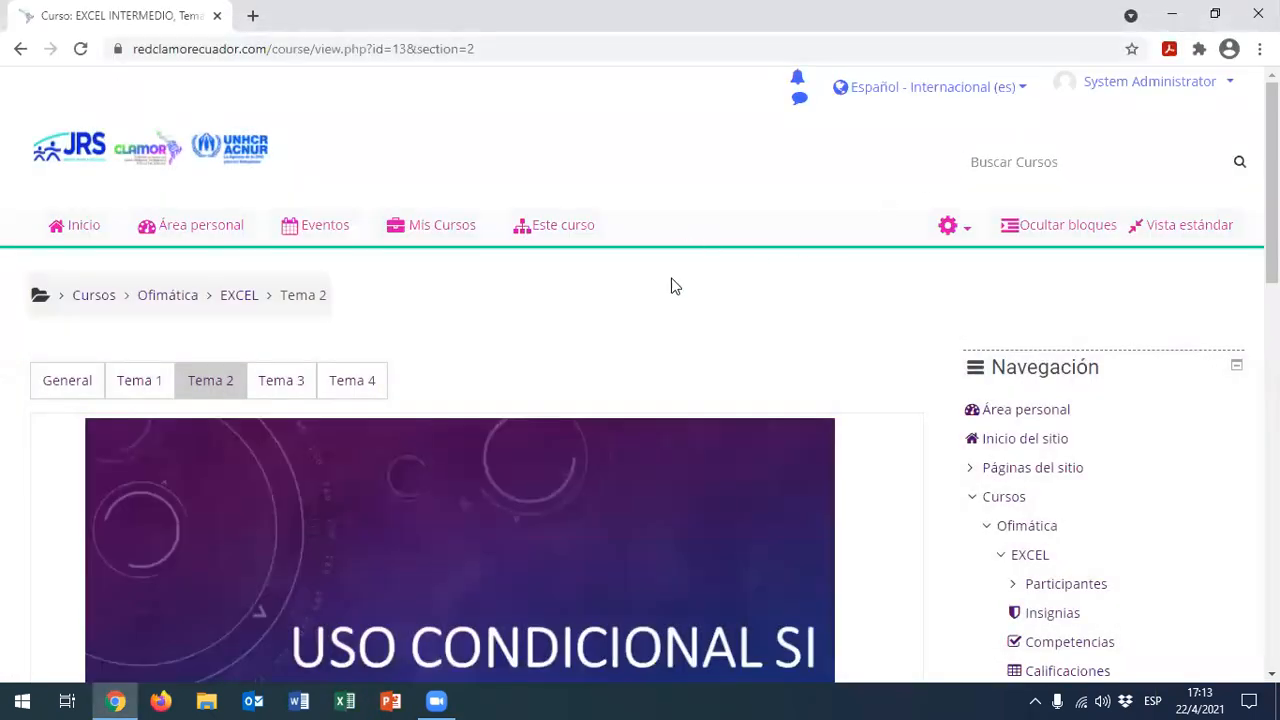
Open the Tema 3 section of the course and locate the Documento Guía Tablas Dinámicas resource
scroll(680, 290, "down", 1)
scroll(708, 279, "down", 1)
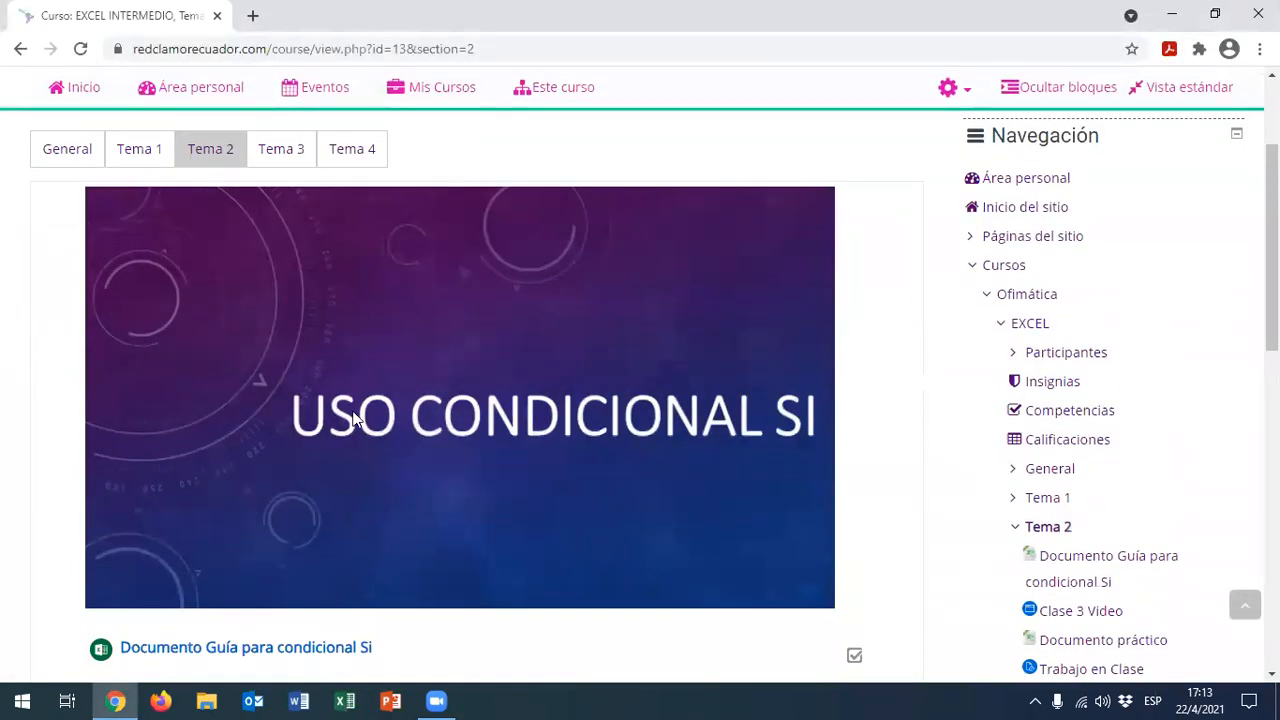
left_click(278, 166)
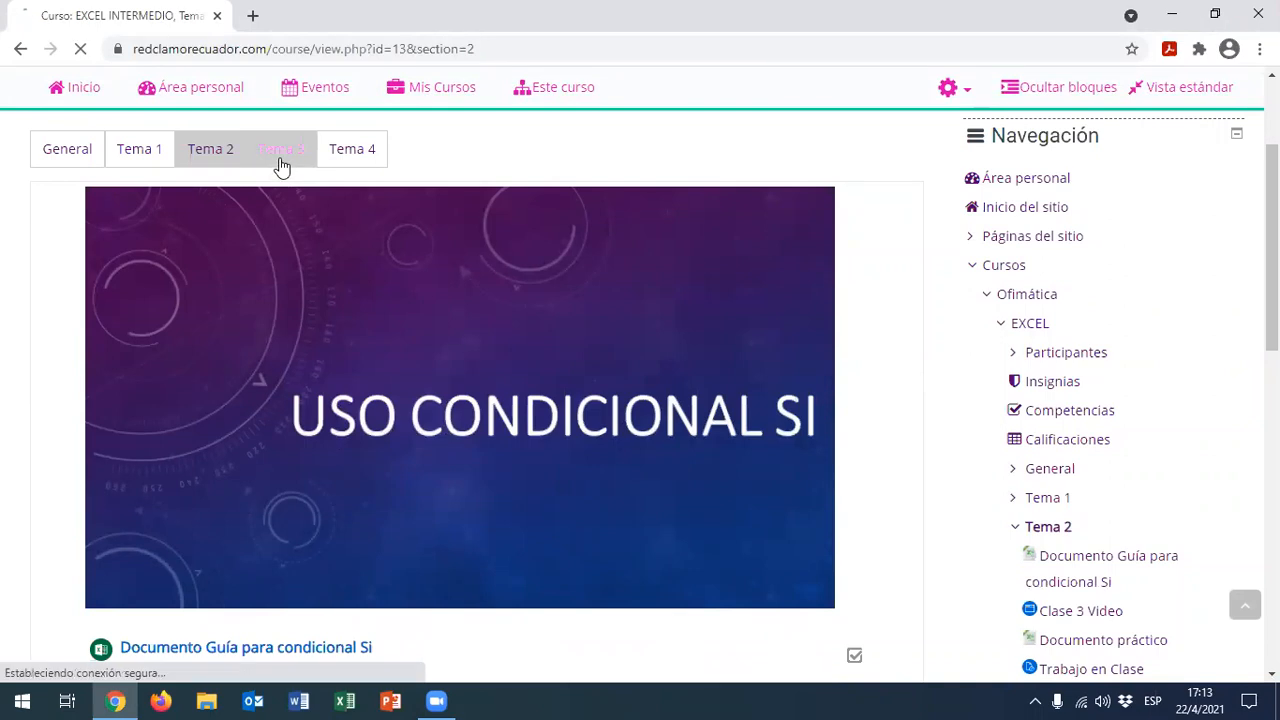
scroll(688, 318, "down", 2)
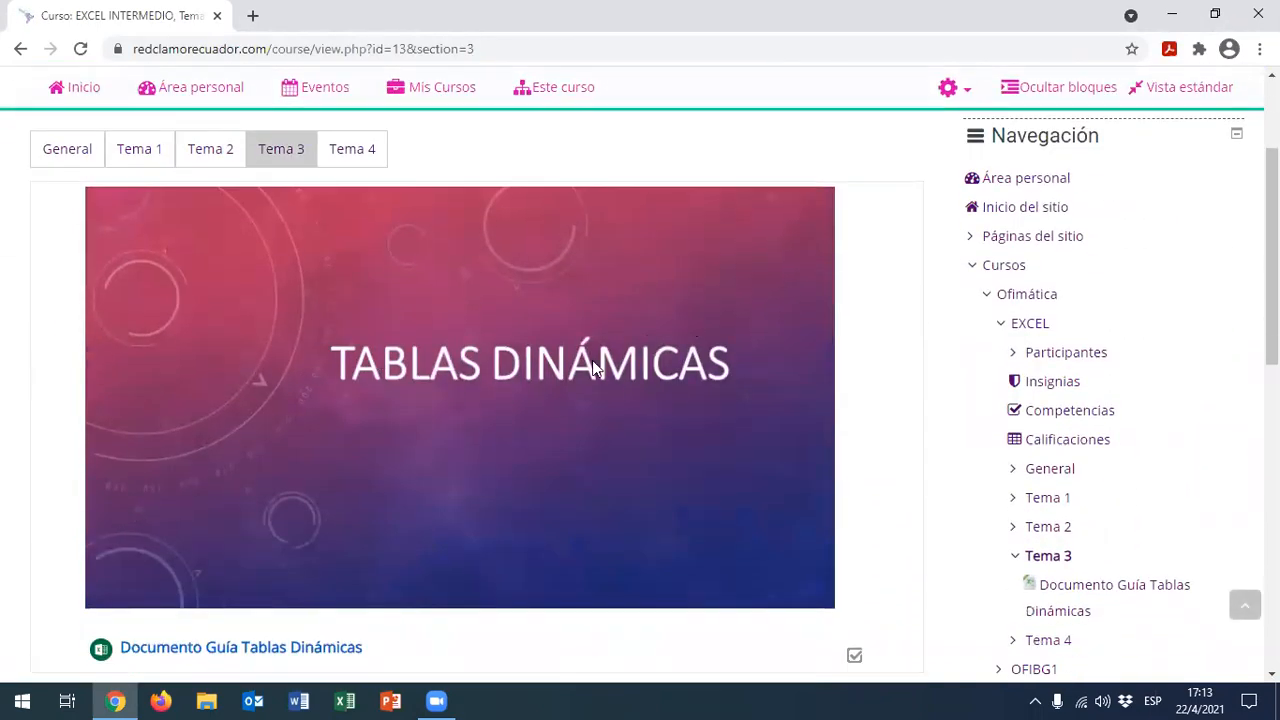
scroll(592, 360, "down", 1)
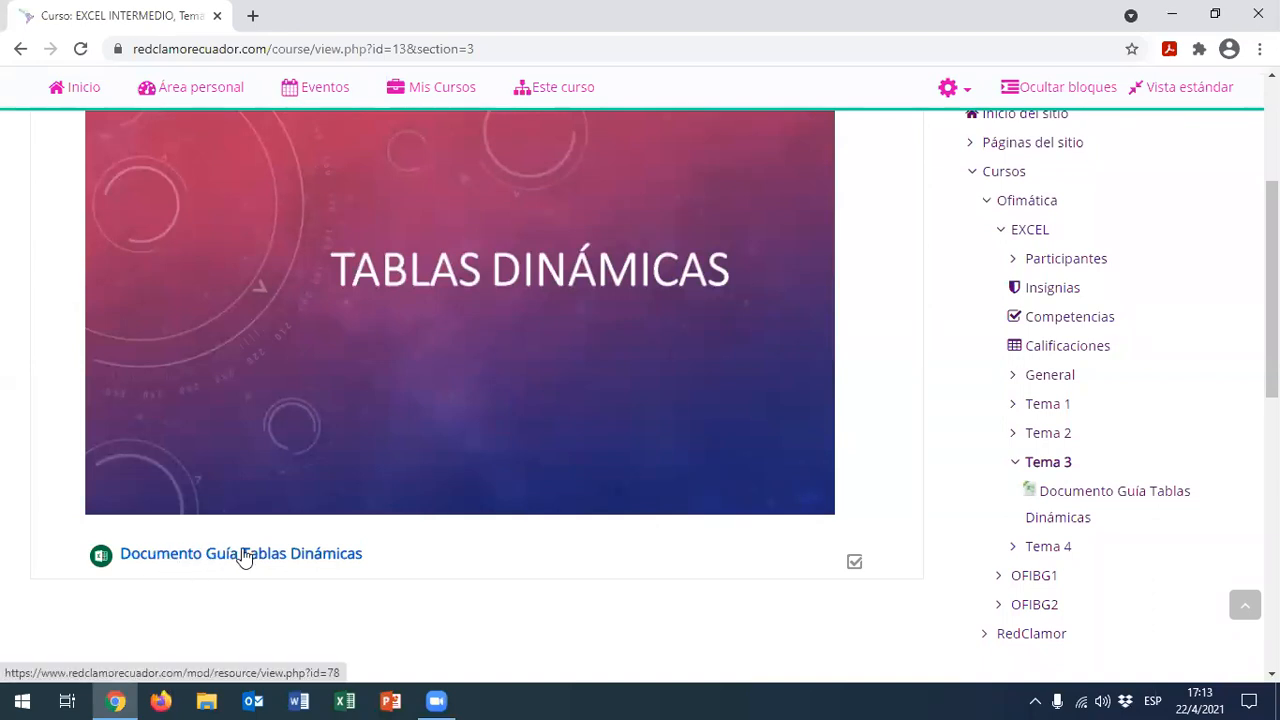
scroll(245, 561, "down", 1)
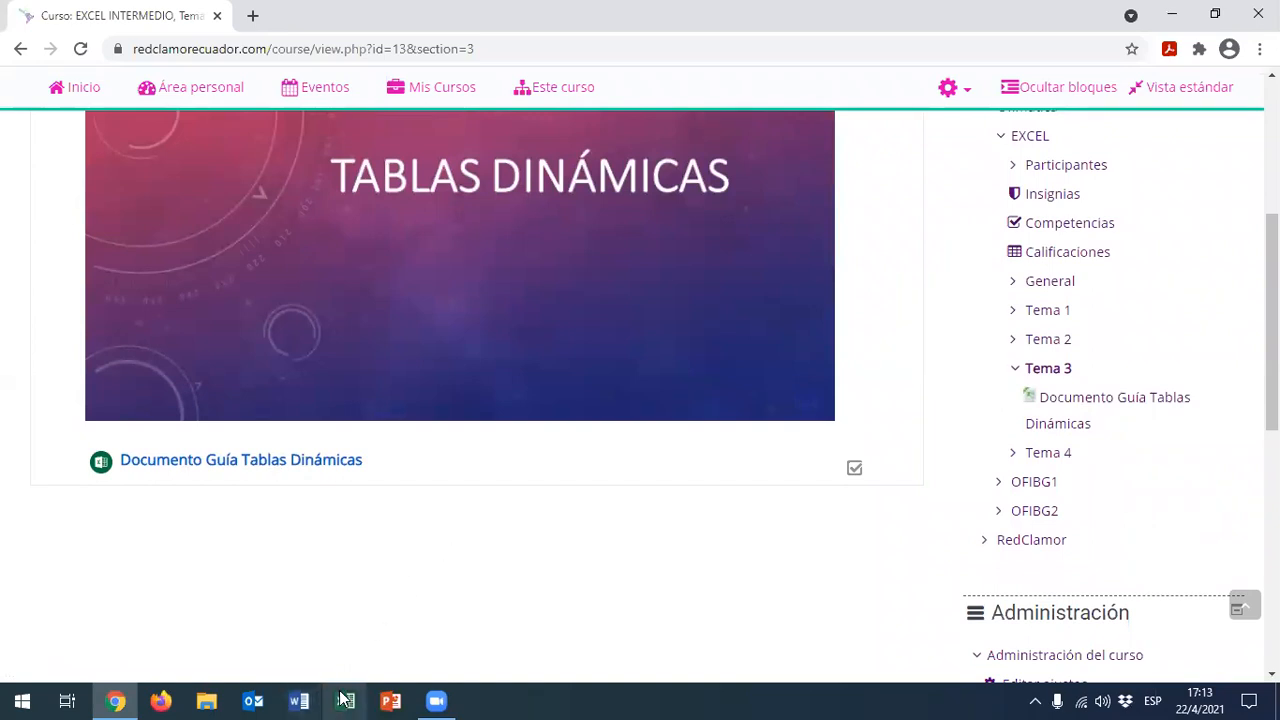
Download the Documento Guía Tablas Dinámicas file, open TABLAS DINÁMICAS.xlsx in Excel and enable editing
left_click(225, 472)
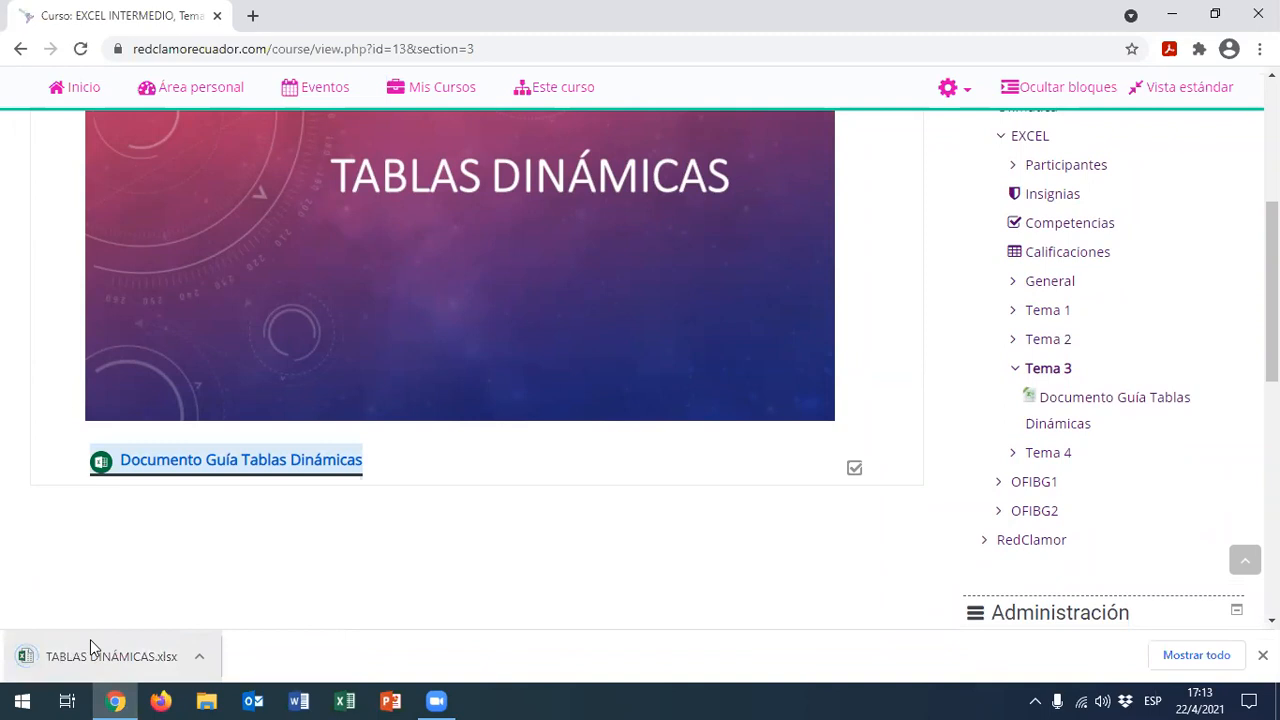
left_click(94, 658)
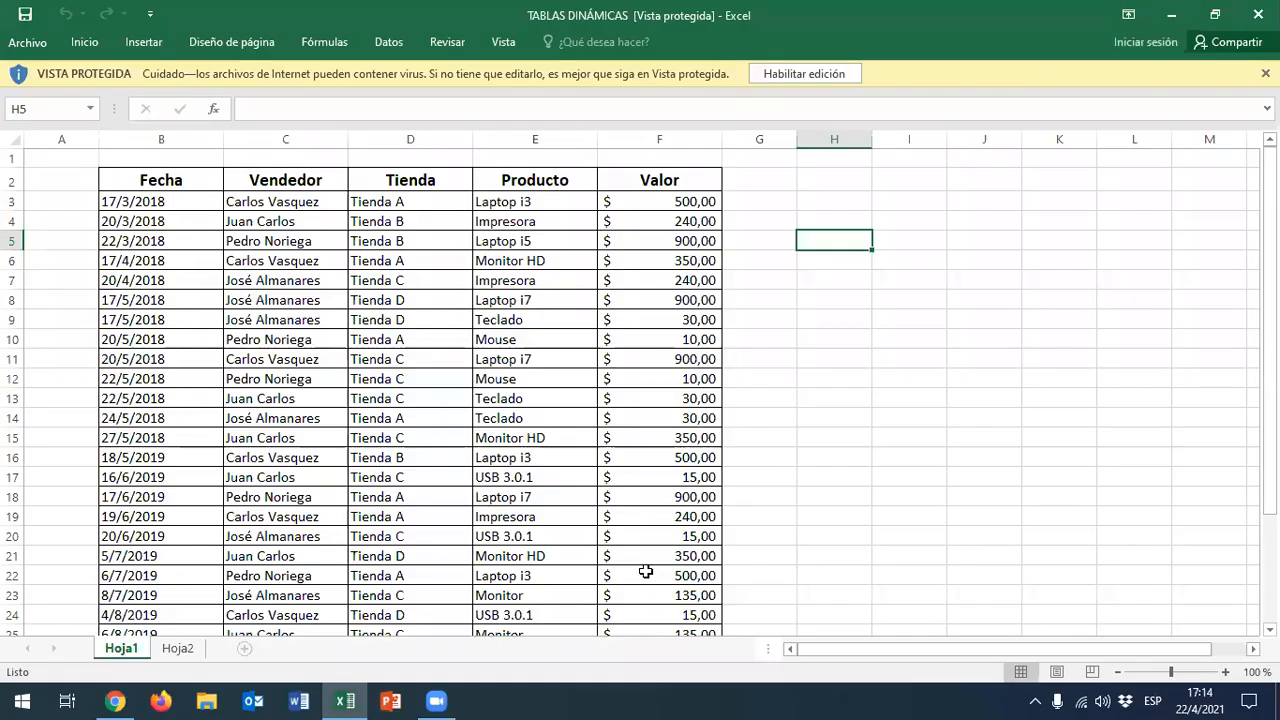
left_click(802, 74)
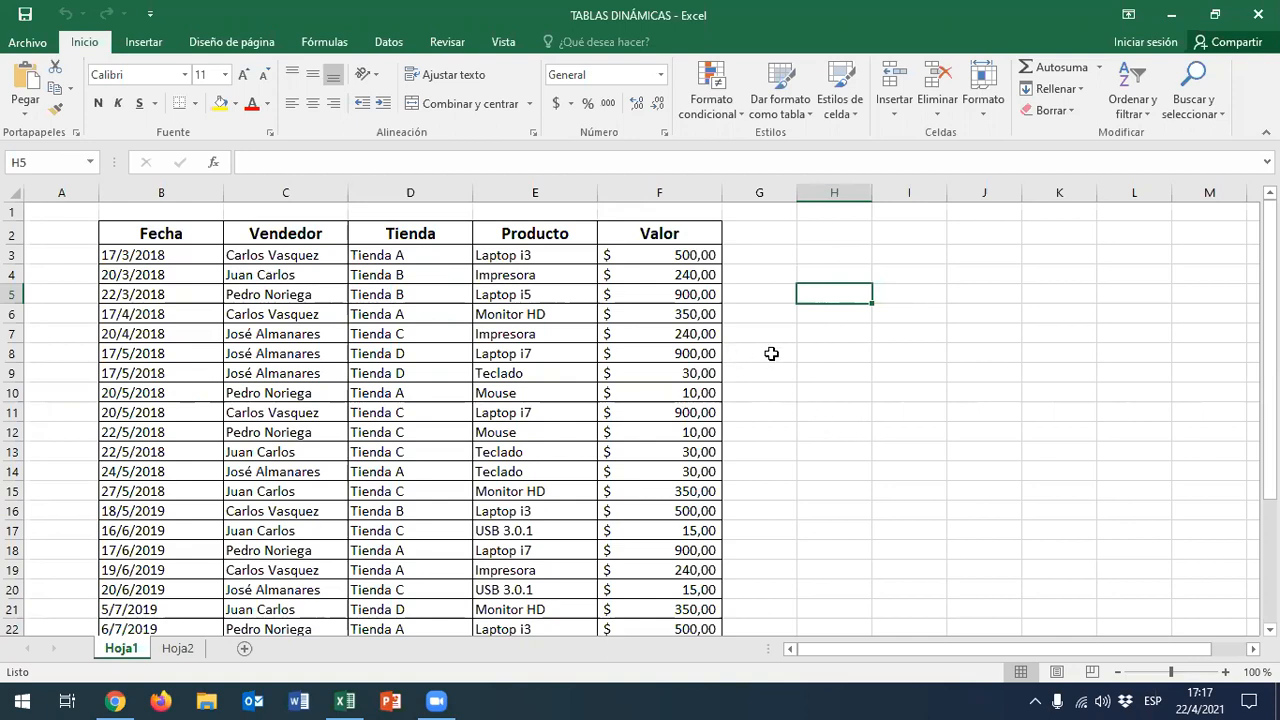
Examine the sales records on Hoja1 and the Fecha, Vendedor, Tienda, Producto and Valor headers
scroll(769, 355, "down", 2)
scroll(760, 357, "down", 3)
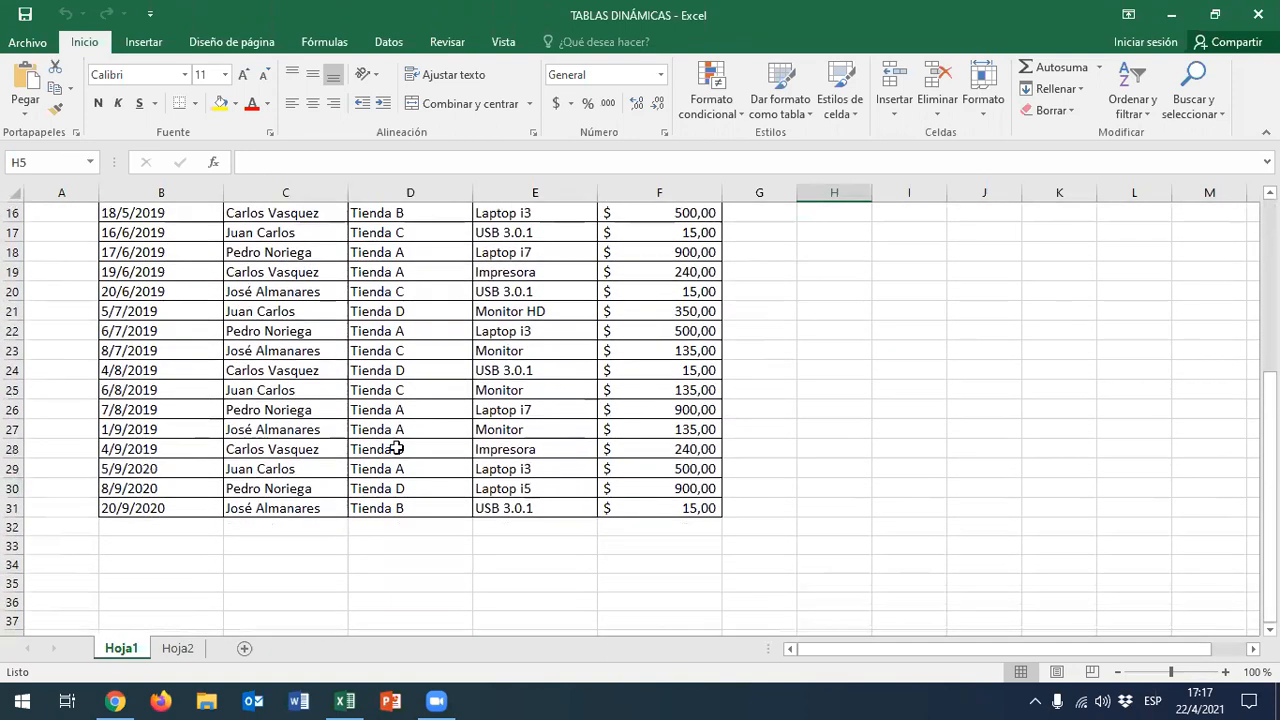
scroll(395, 435, "up", 5)
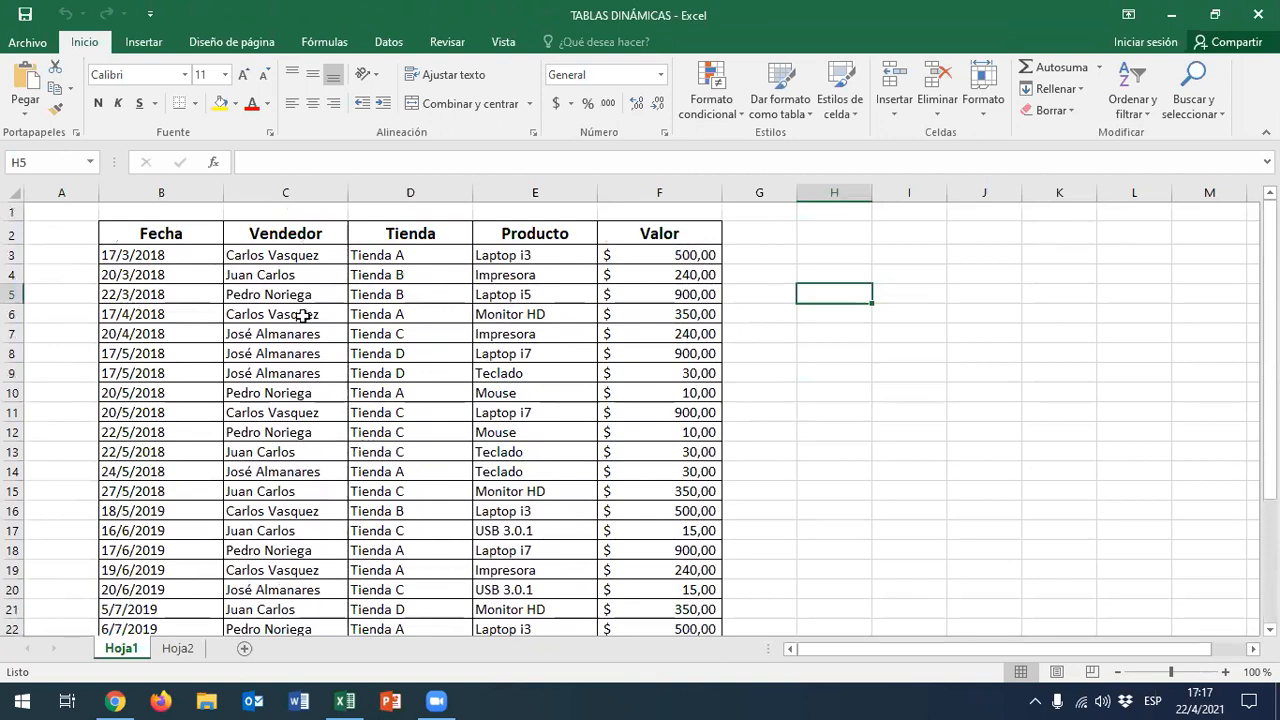
left_click(166, 236)
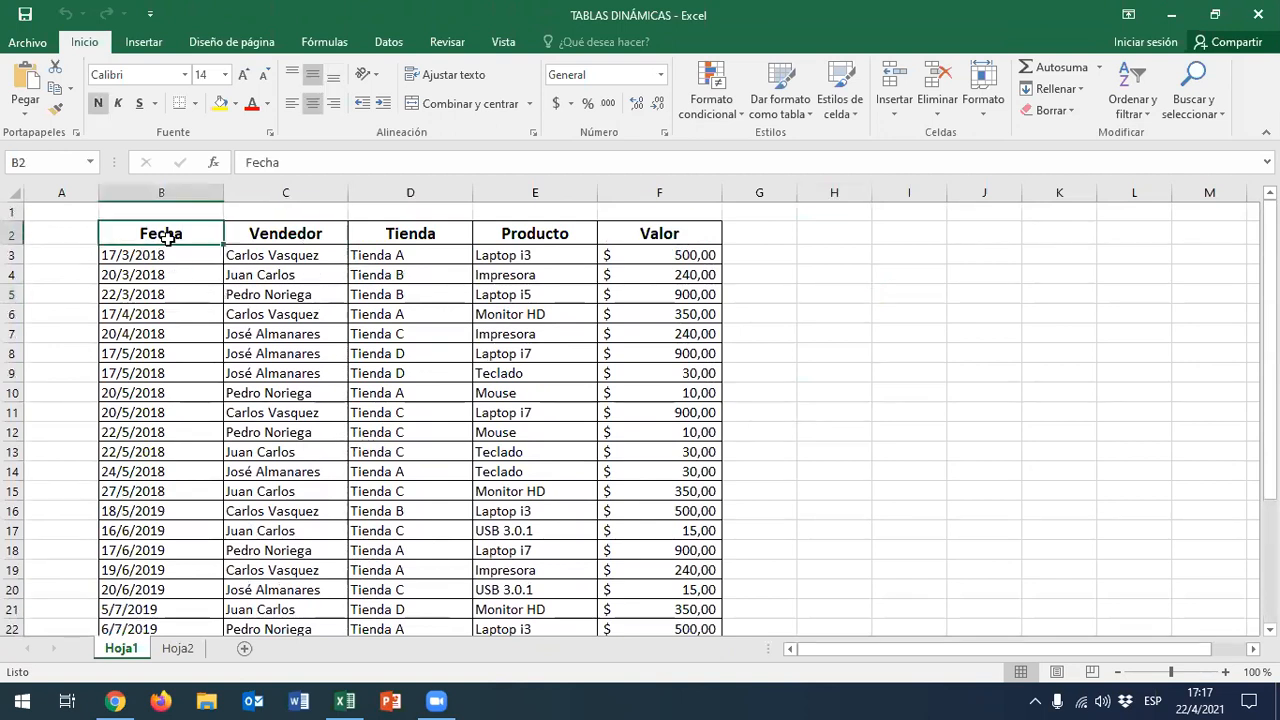
left_click(283, 233)
left_click(410, 234)
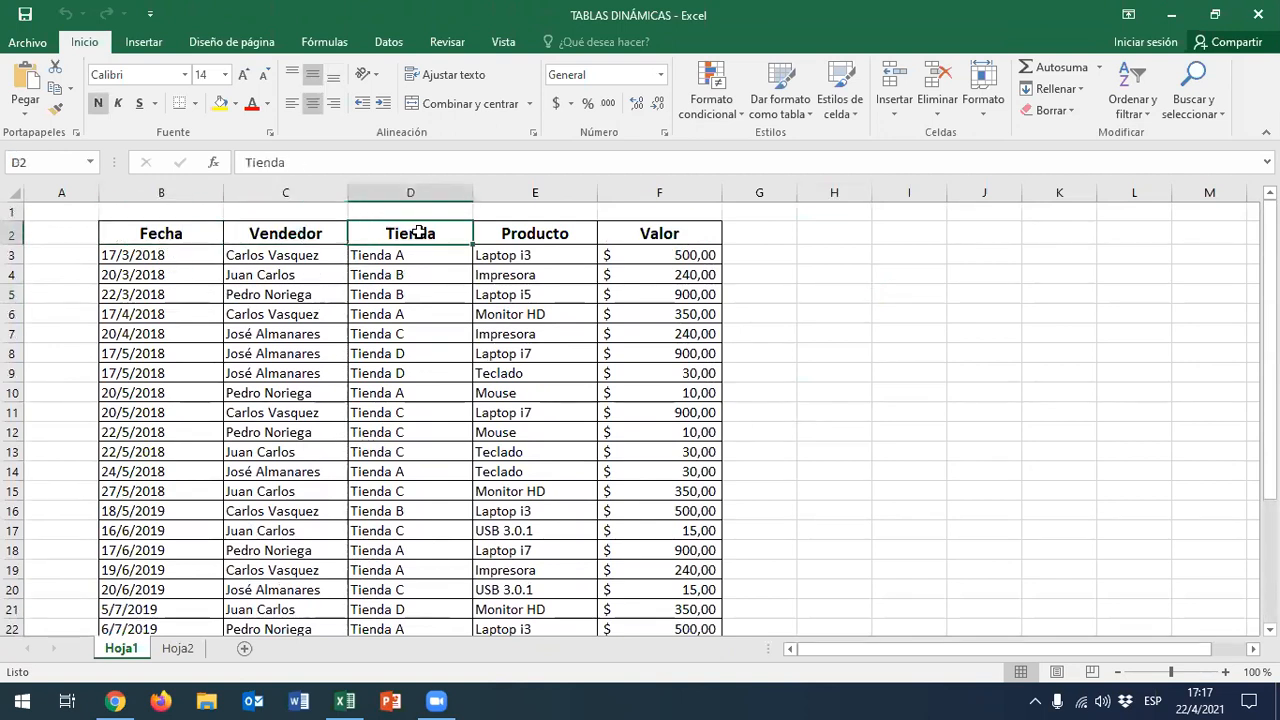
left_click(497, 233)
left_click(682, 237)
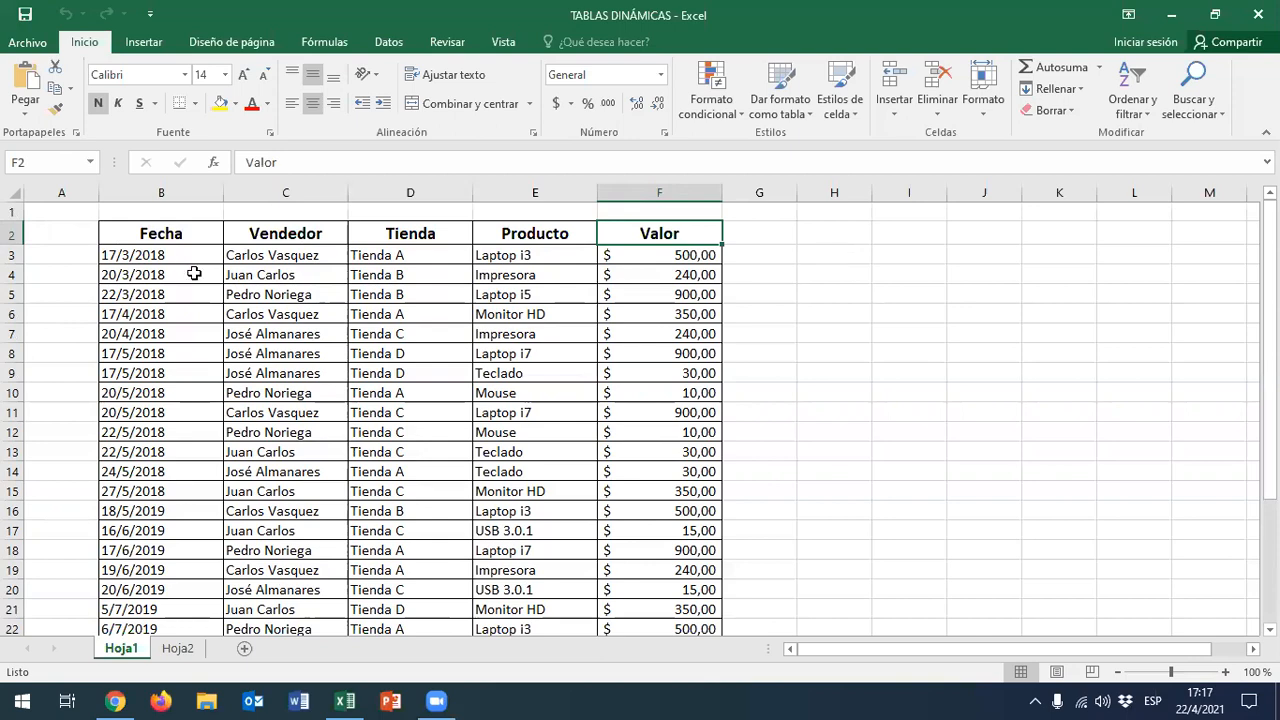
Review the extent of the data range B2:F31, its five column headers and the records beneath them
left_click_drag(162, 235, 624, 590)
scroll(620, 551, "up", 4)
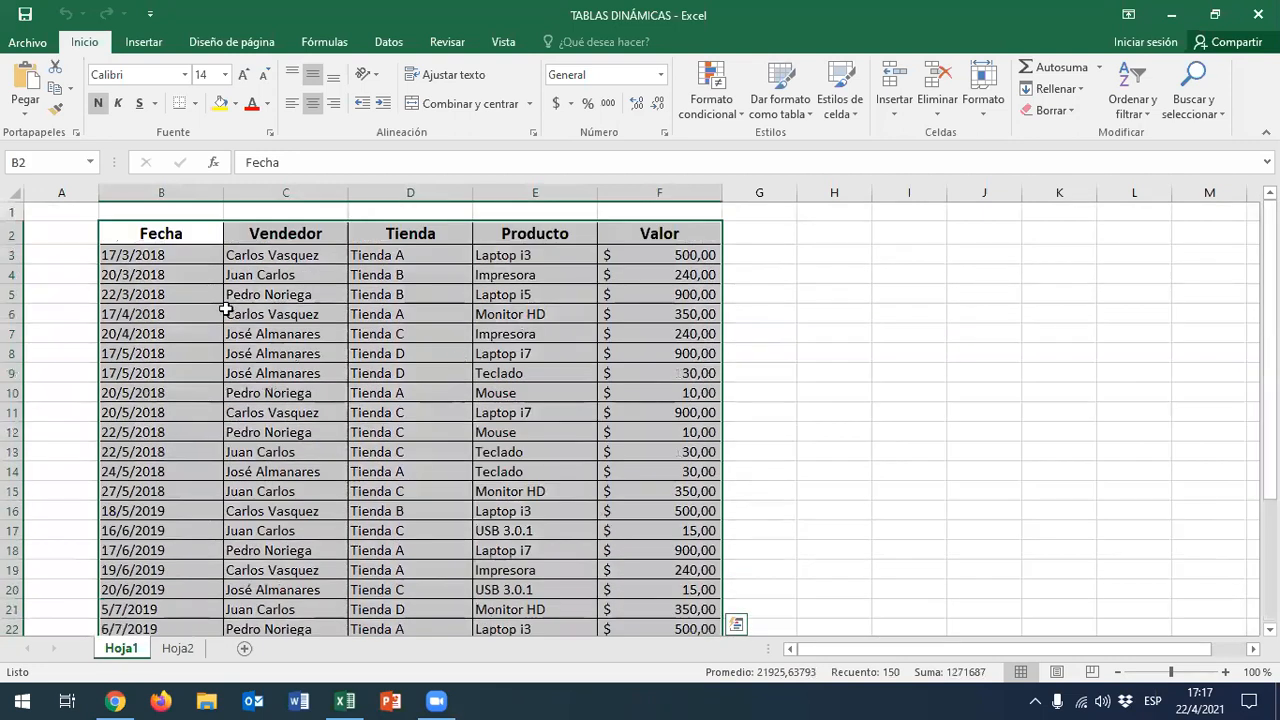
left_click(185, 274)
left_click(190, 231)
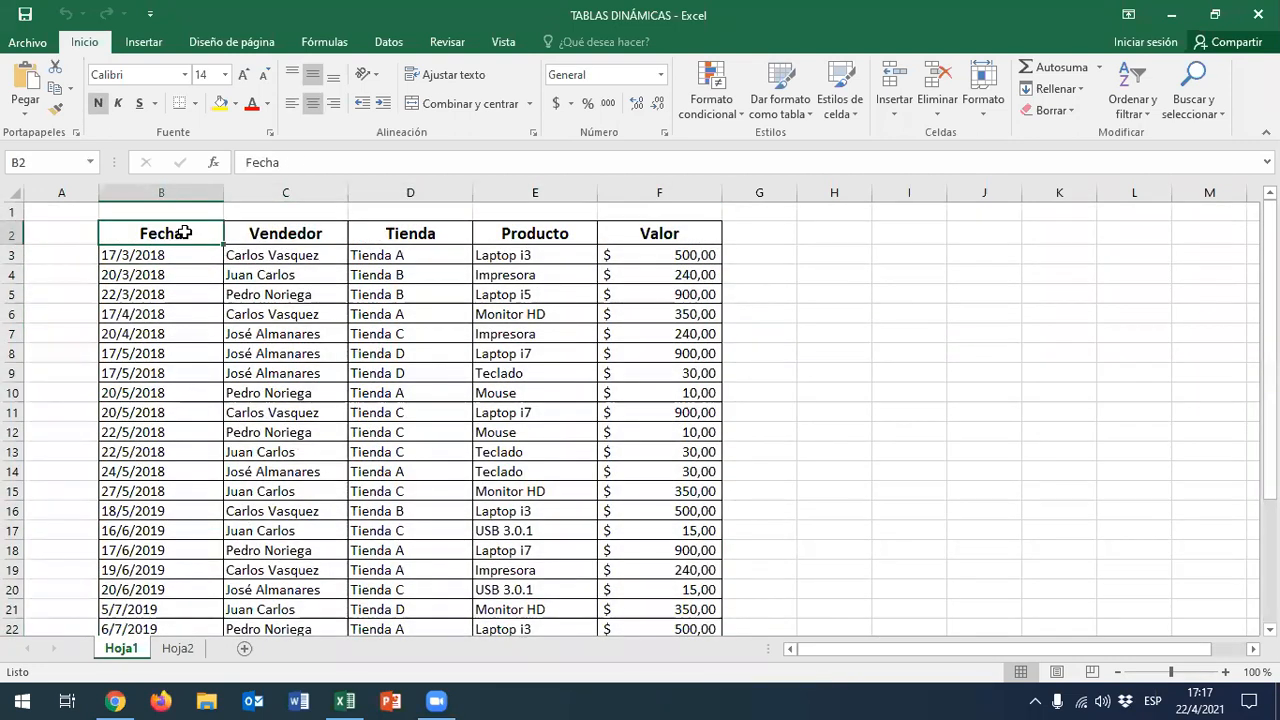
left_click(331, 234)
left_click(407, 235)
left_click(531, 234)
left_click(700, 238)
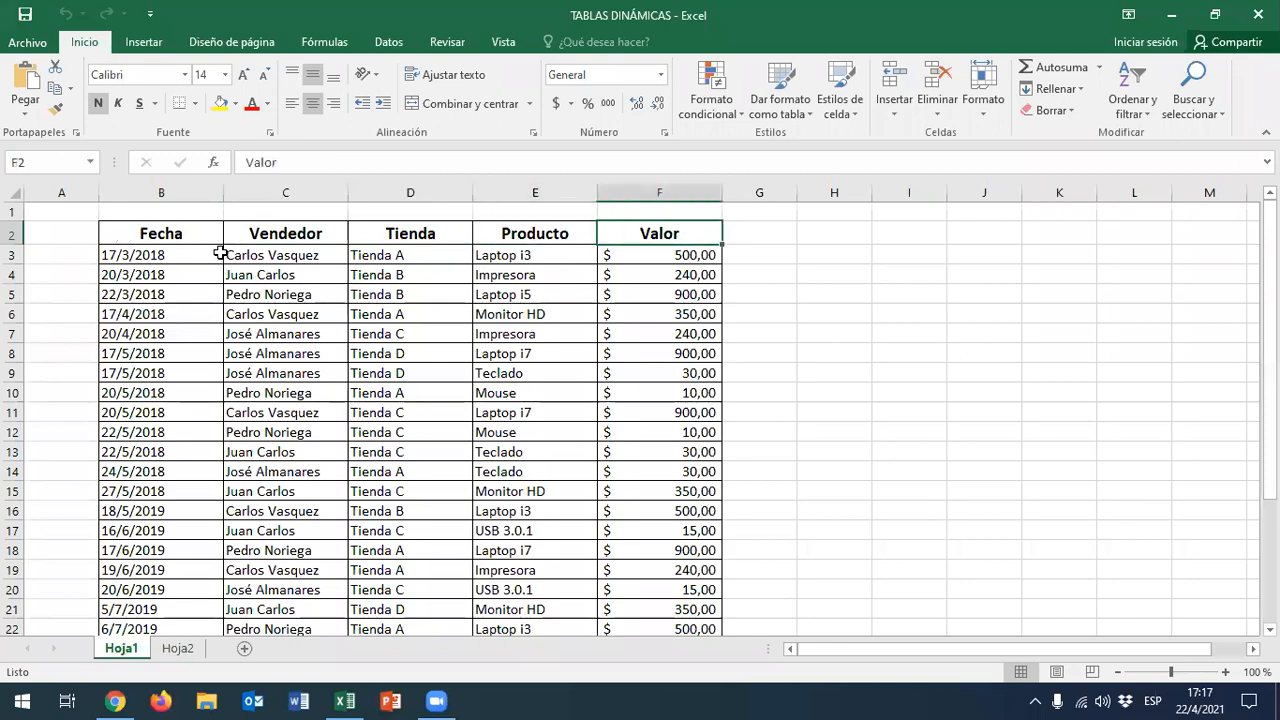
left_click(219, 252)
scroll(524, 498, "down", 1)
scroll(524, 498, "down", 5)
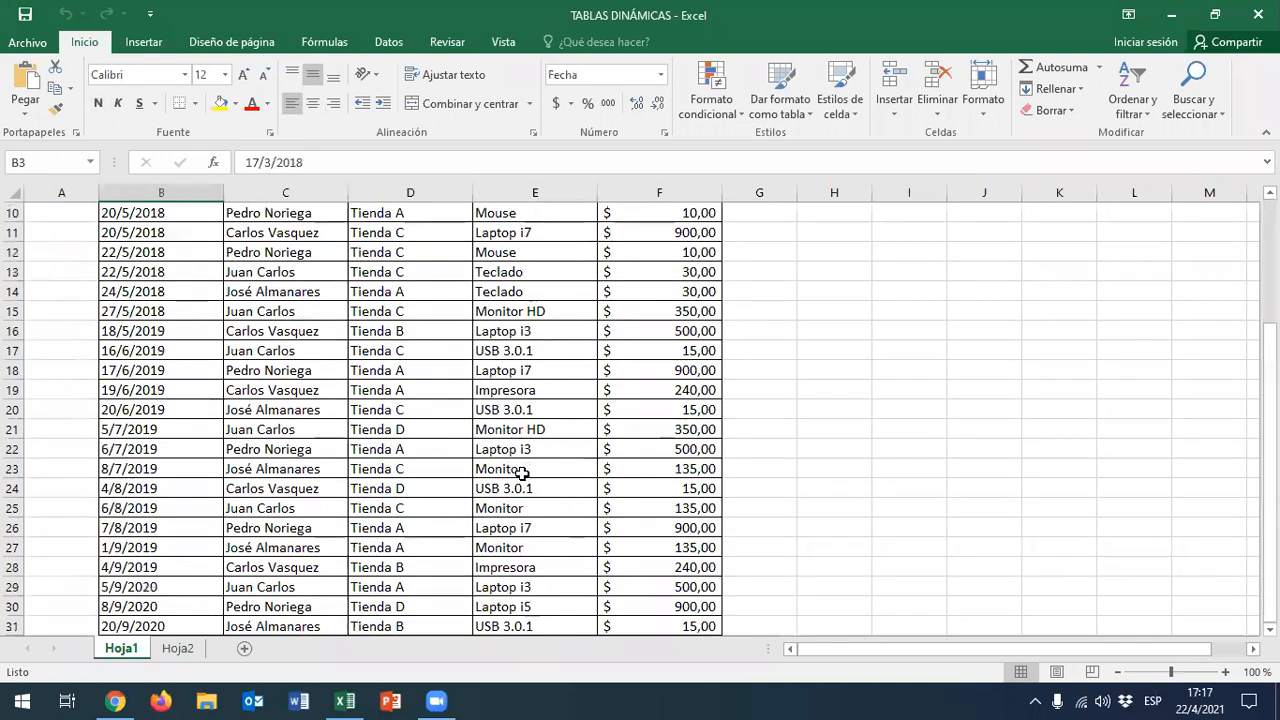
scroll(518, 450, "up", 6)
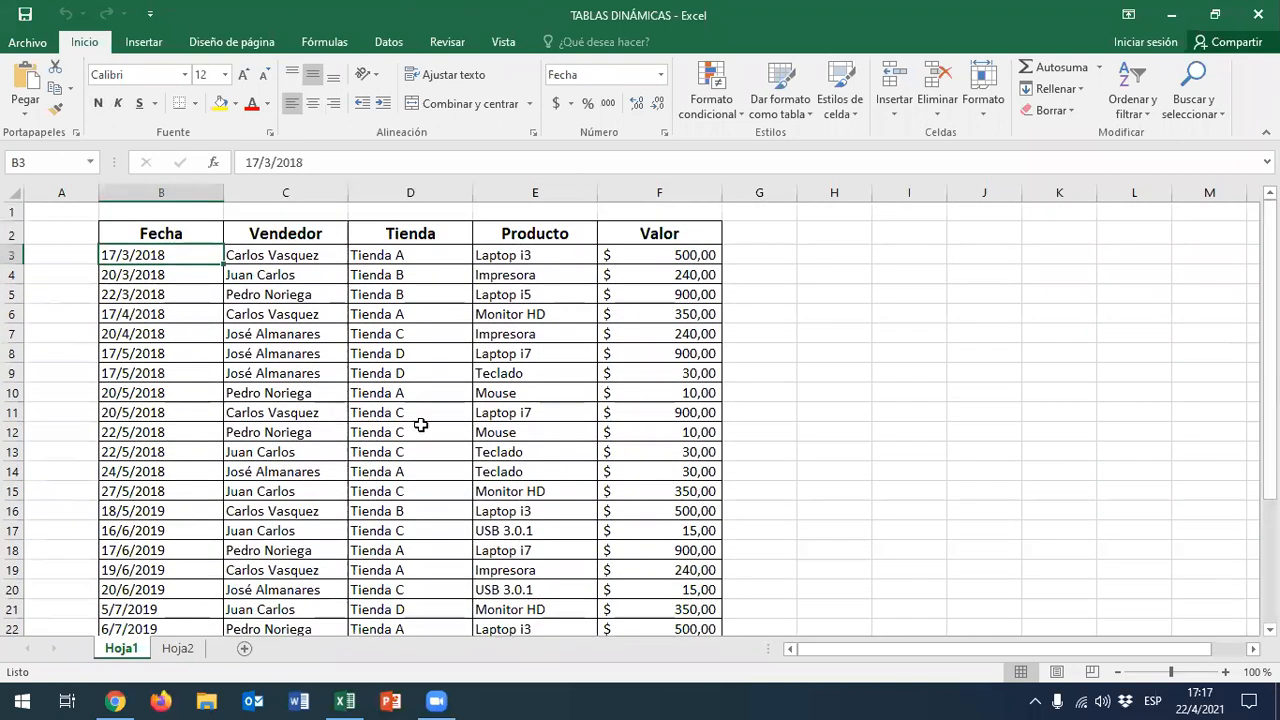
left_click(776, 272)
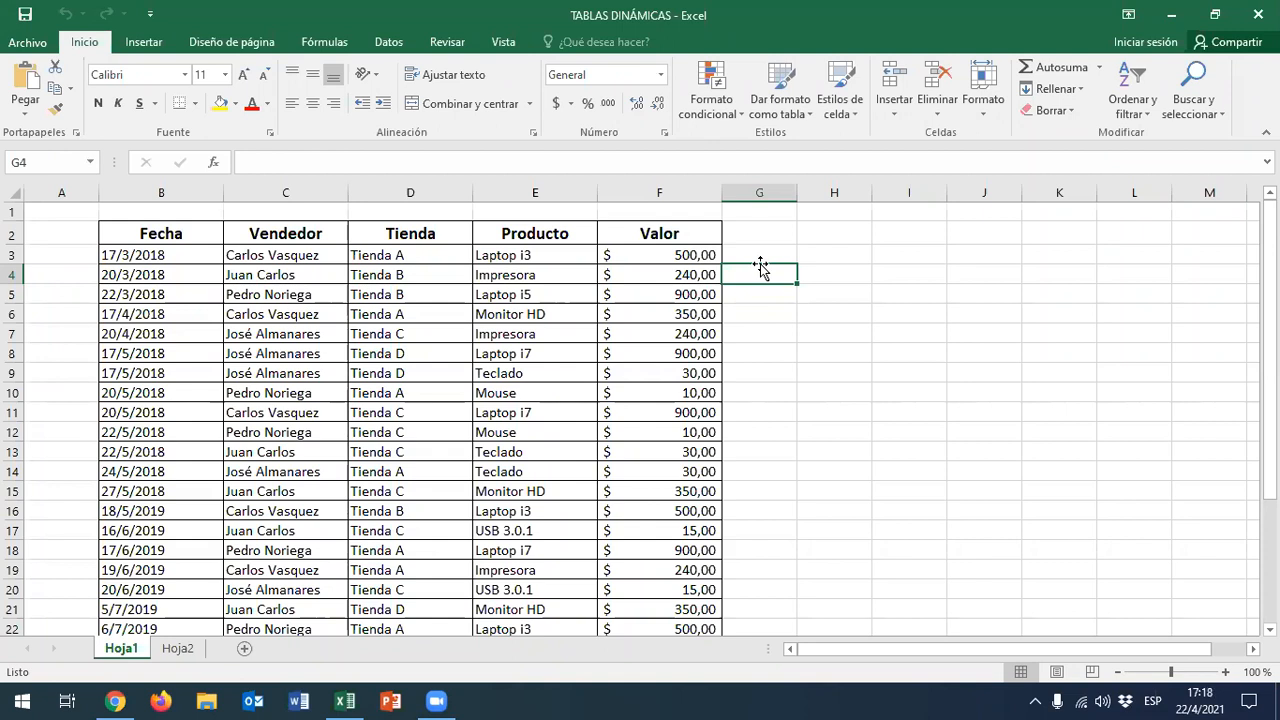
Convert the sales range B2:F31, including its header row, into an Excel table with headers
left_click_drag(171, 231, 580, 566)
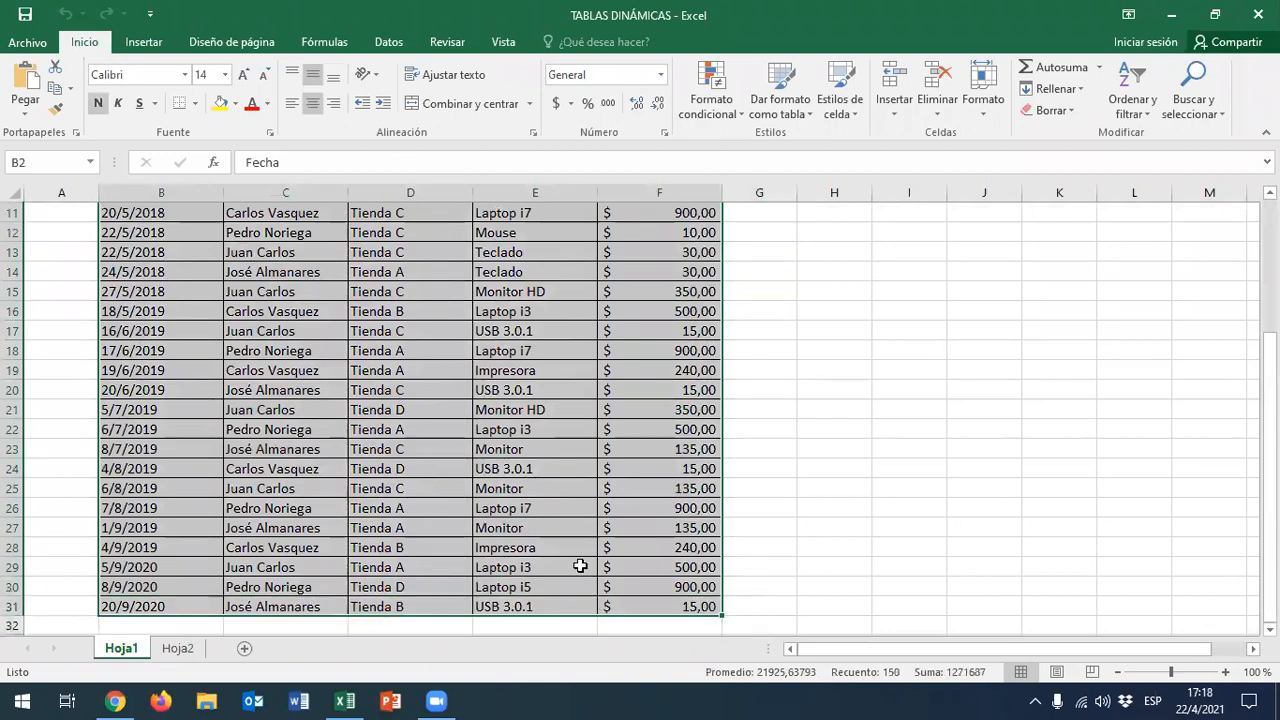
scroll(580, 566, "up", 4)
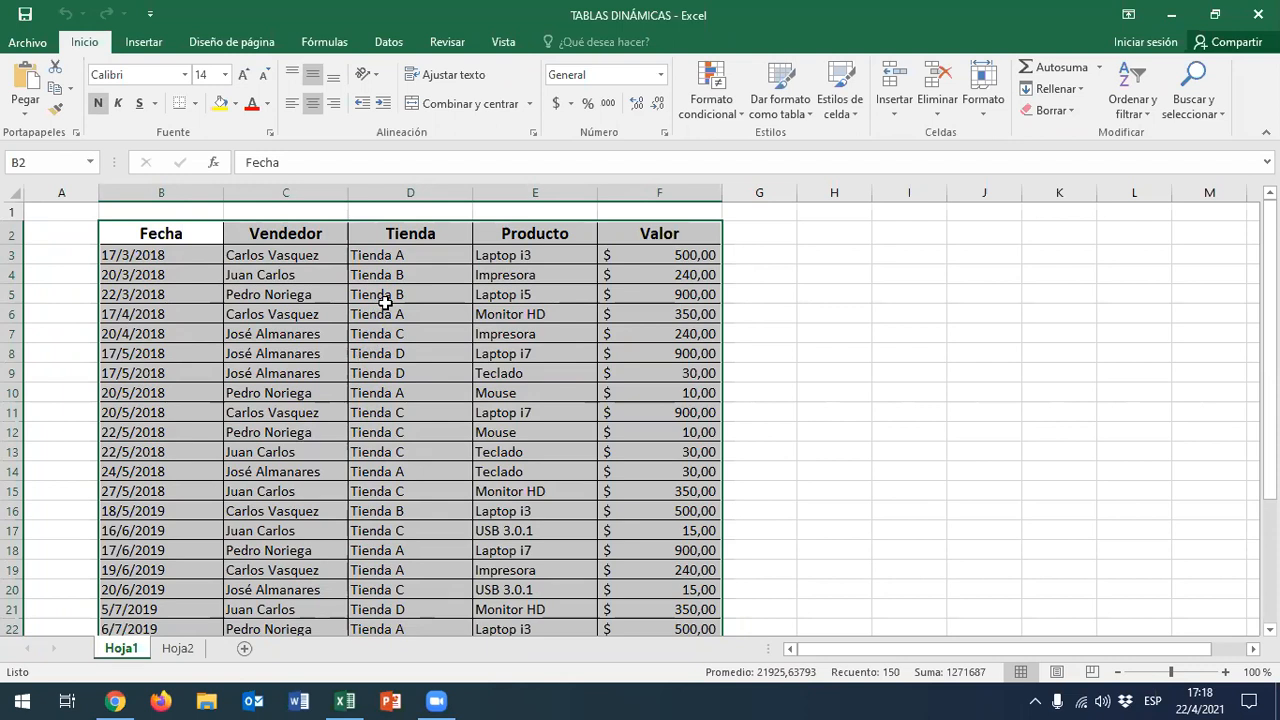
left_click(144, 42)
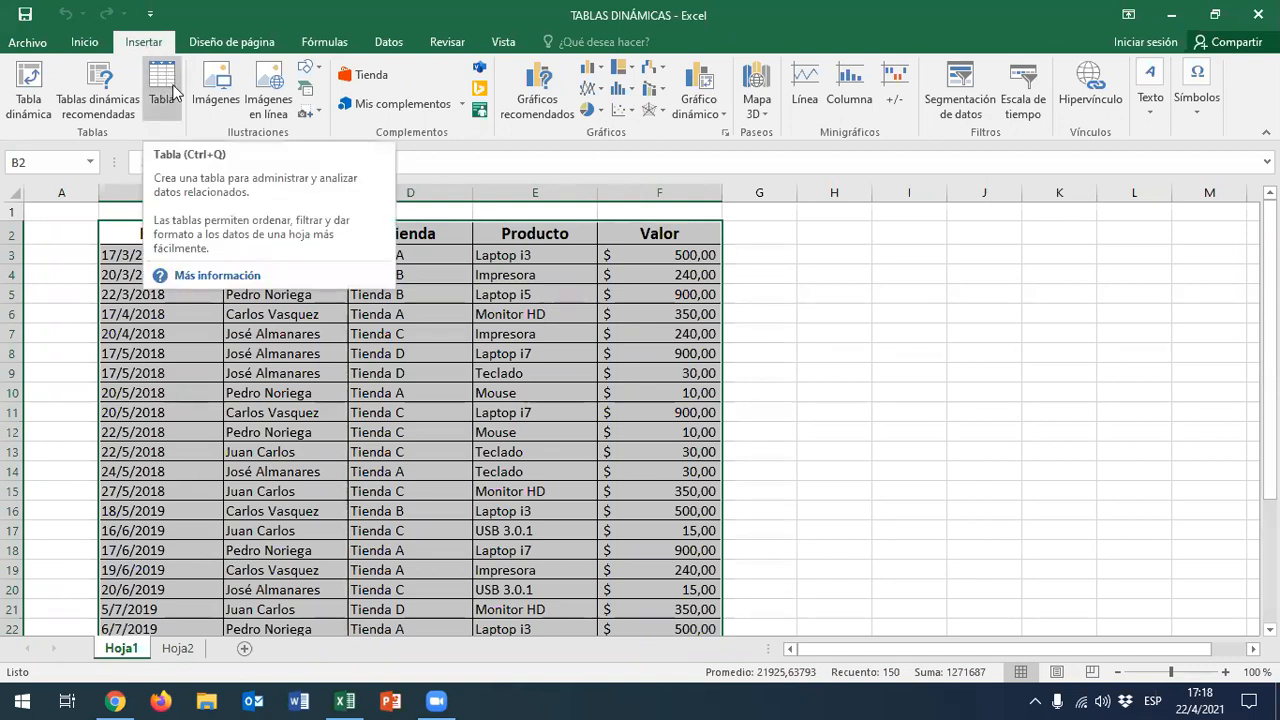
left_click(395, 352)
left_click_drag(148, 244, 657, 606)
scroll(526, 558, "up", 4)
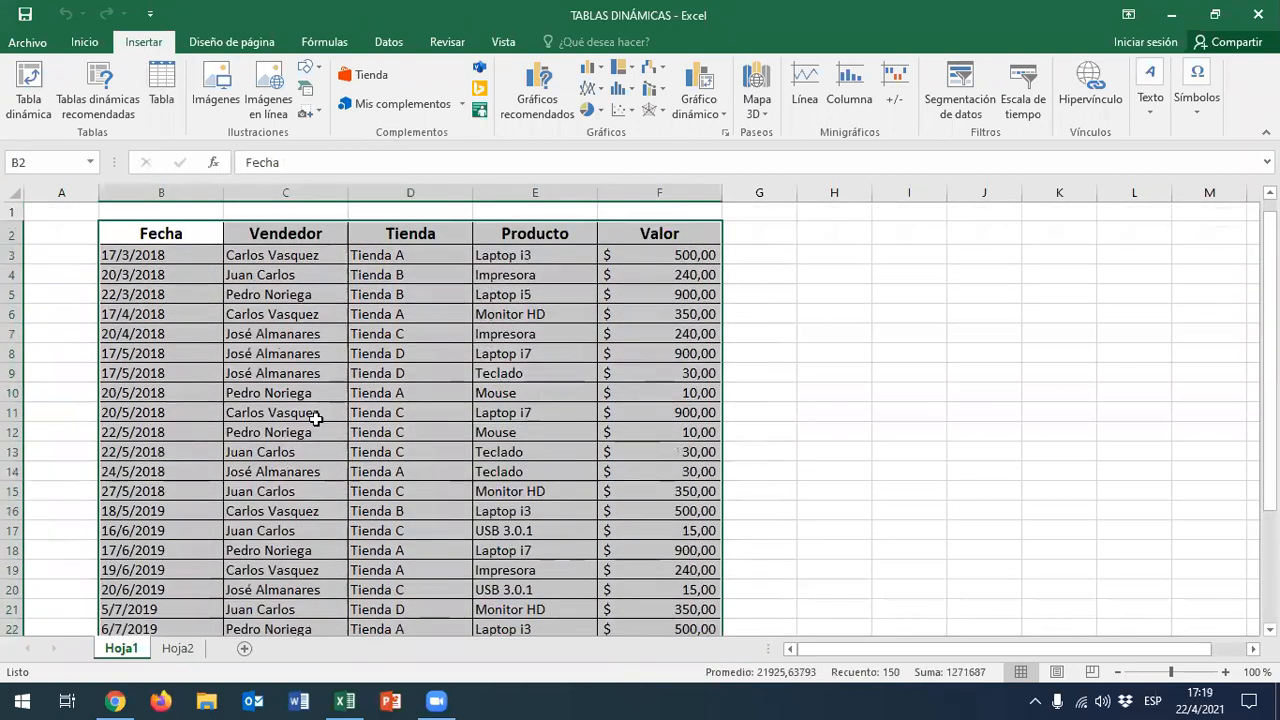
left_click(163, 87)
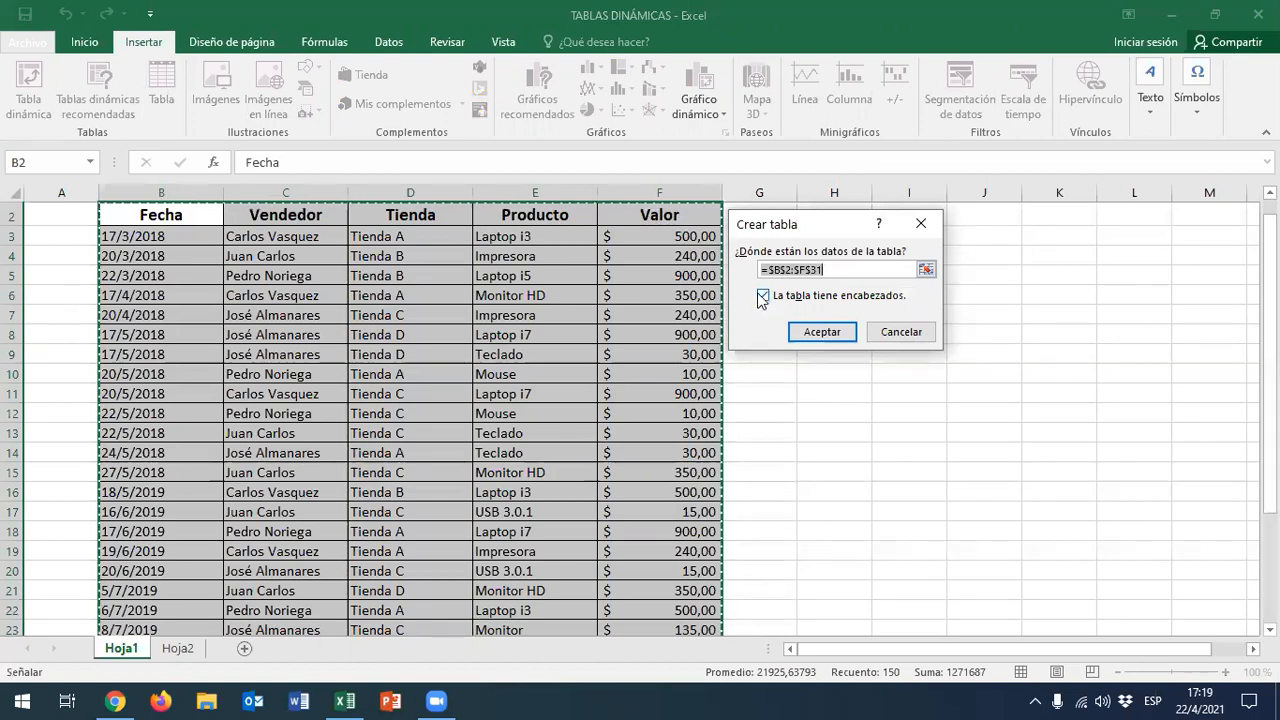
left_click(812, 332)
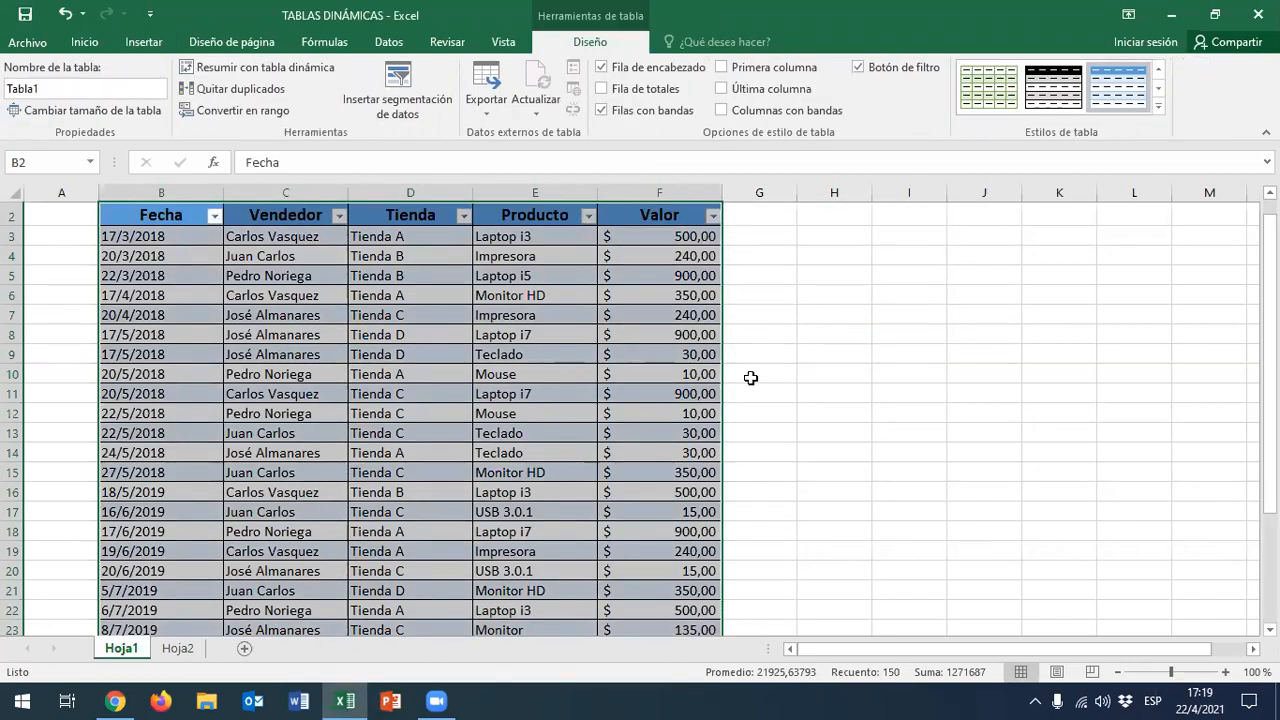
Rename the new sales table as Patitos
left_click(51, 89)
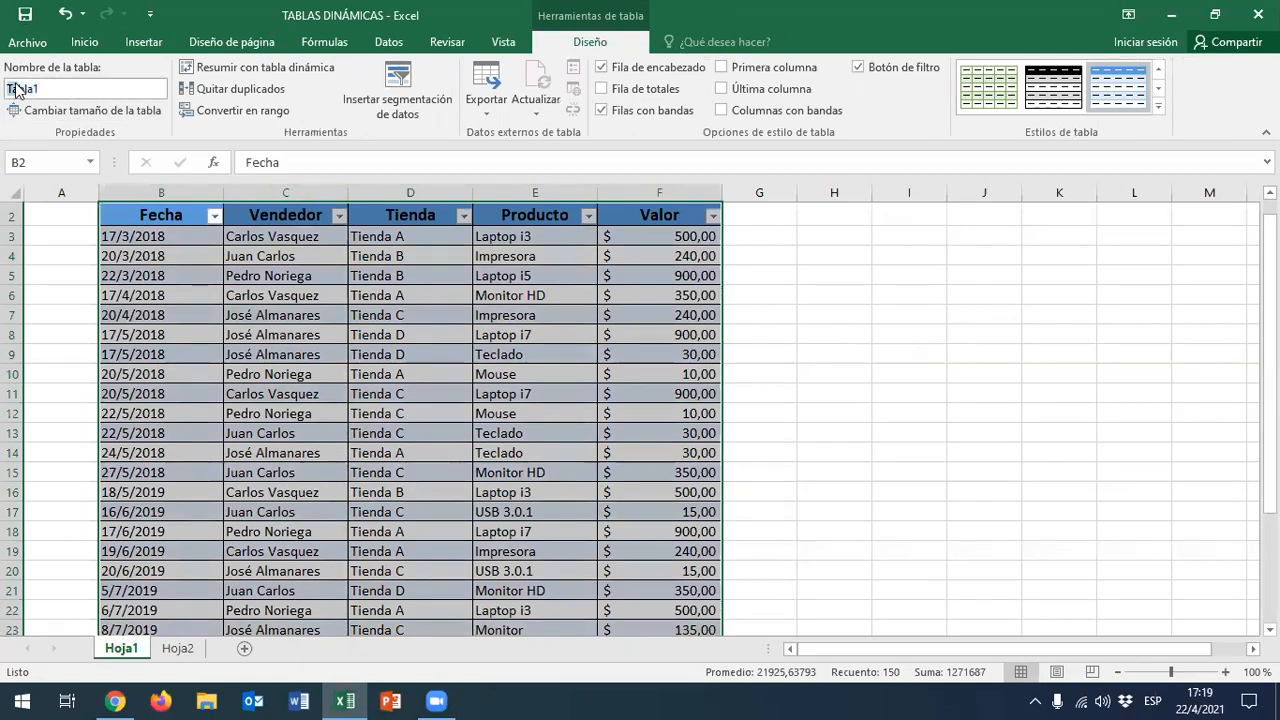
left_click(131, 88)
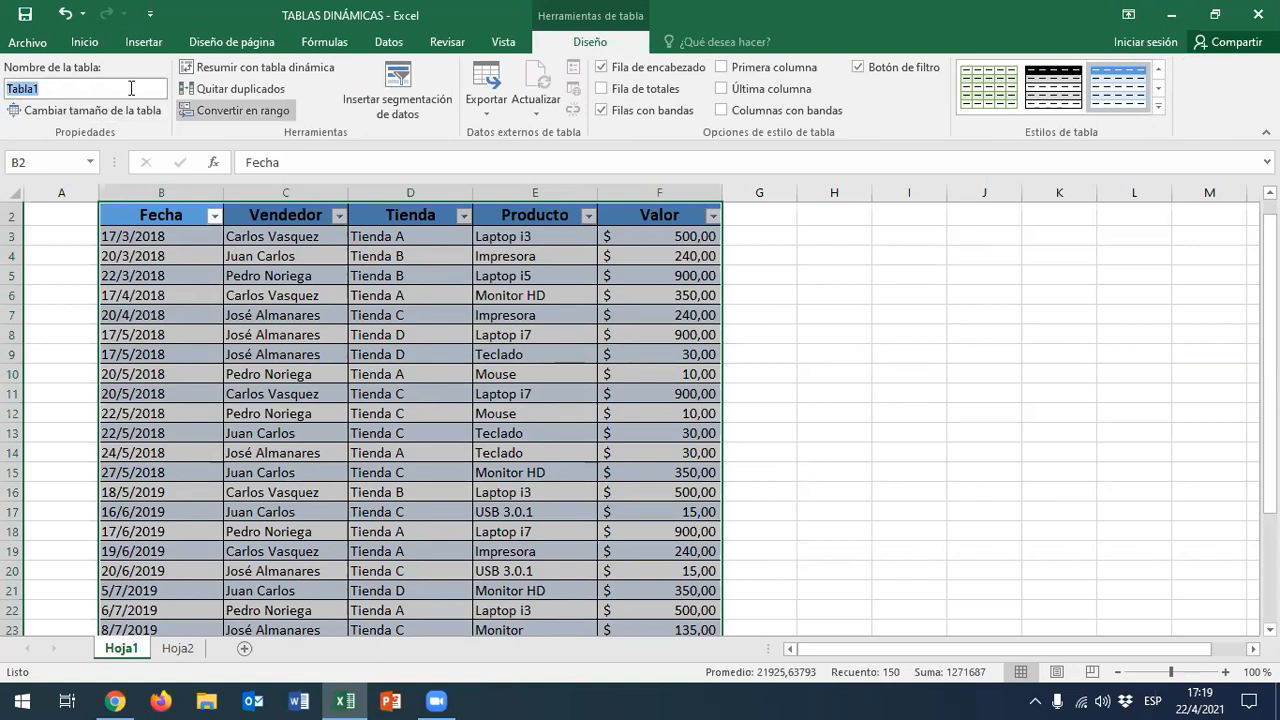
type("Patitos")
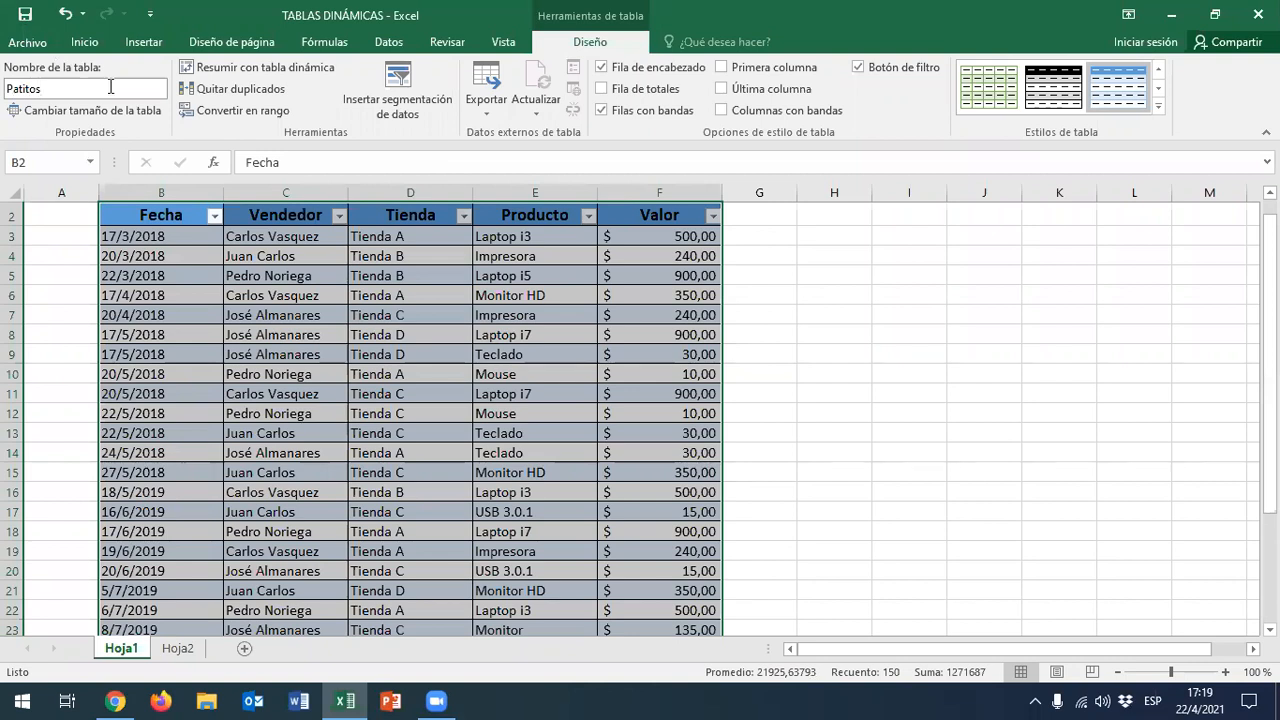
left_click(362, 278)
Apply the gold banded style from the second row of the Medio styles to the whole sales table
left_click_drag(165, 213, 654, 600)
scroll(654, 537, "up", 4)
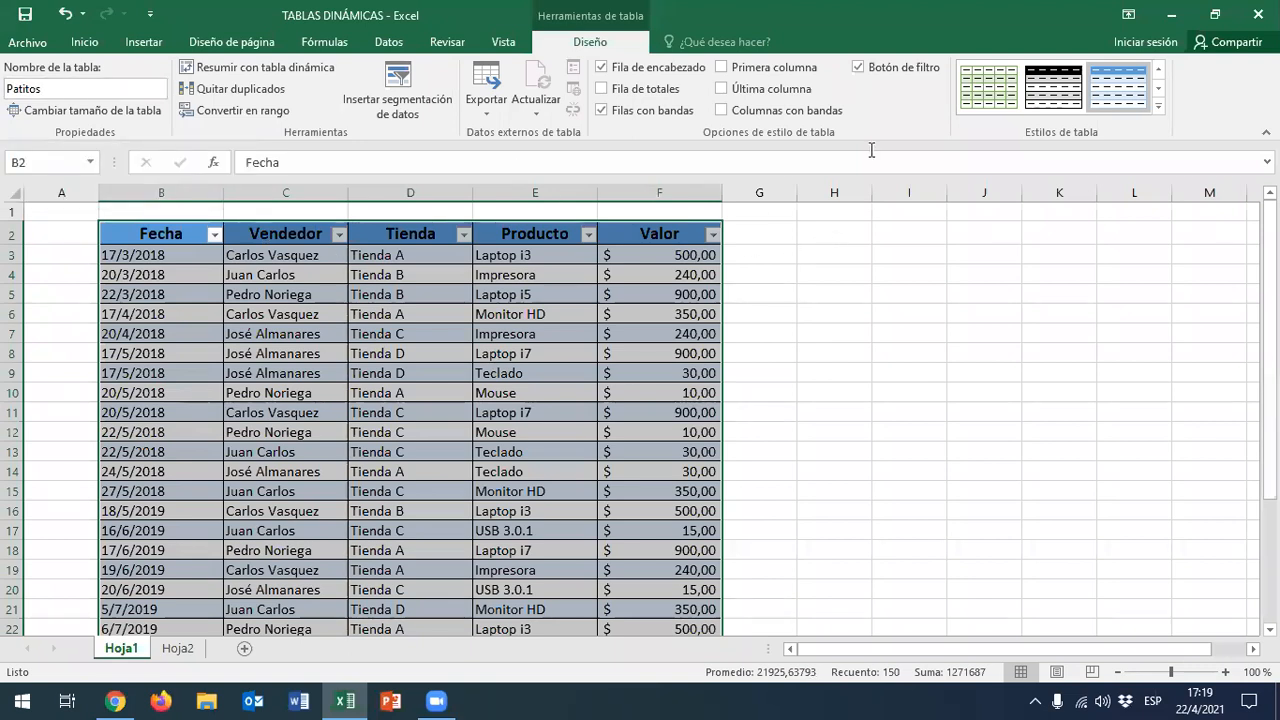
left_click(1159, 106)
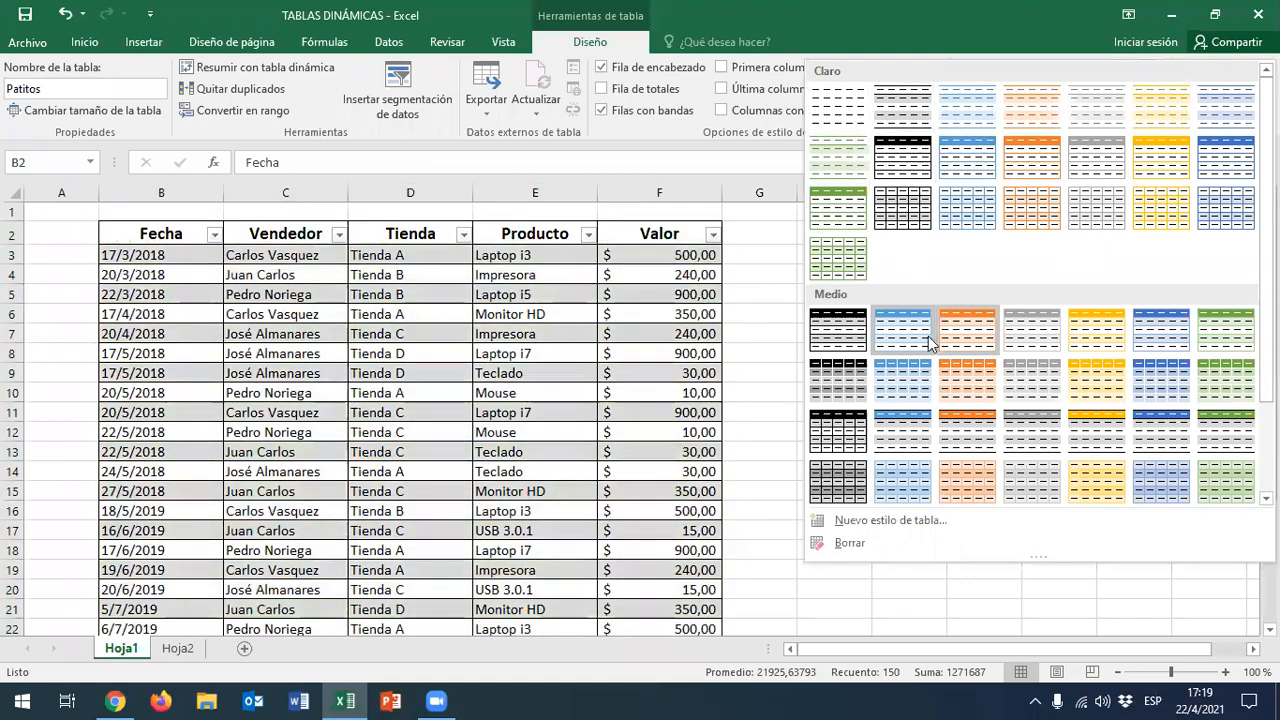
left_click(1093, 386)
left_click(782, 274)
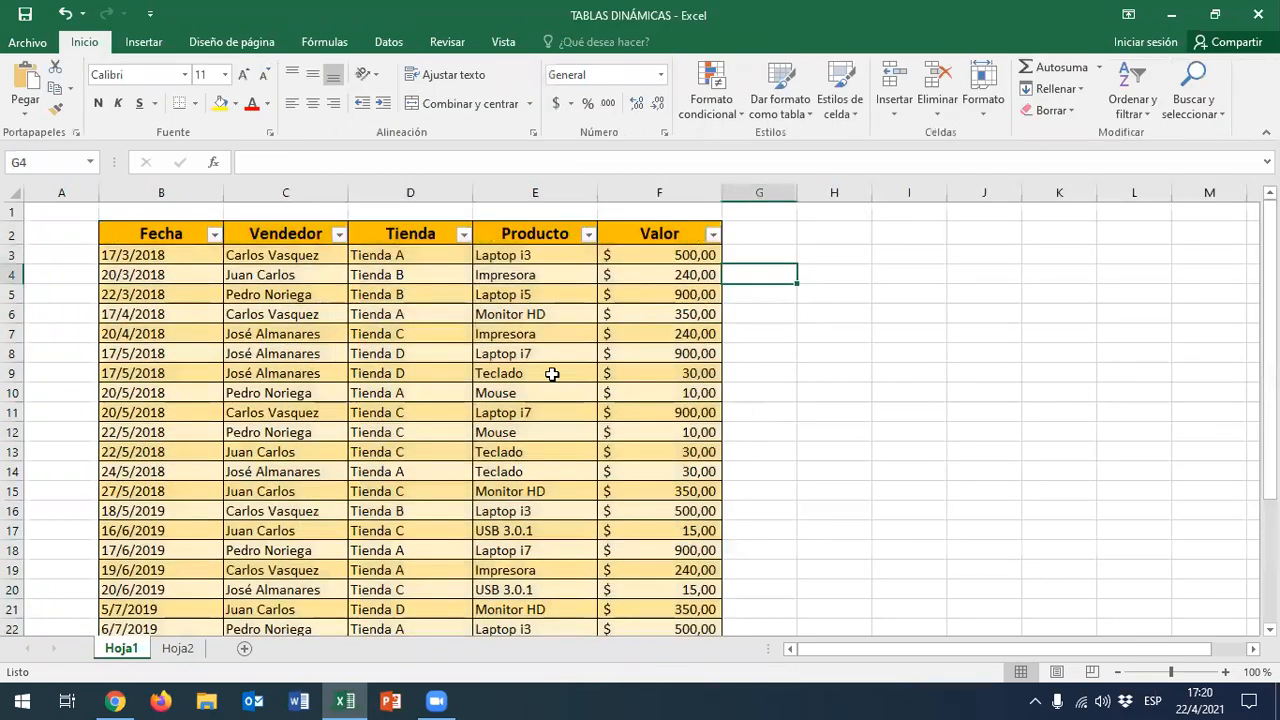
Sort the Patitos table by the Fecha column from oldest to newest
left_click(532, 294)
mouse_move(535, 304)
left_mouse_down()
mouse_move(583, 303)
mouse_move(560, 300)
left_mouse_up()
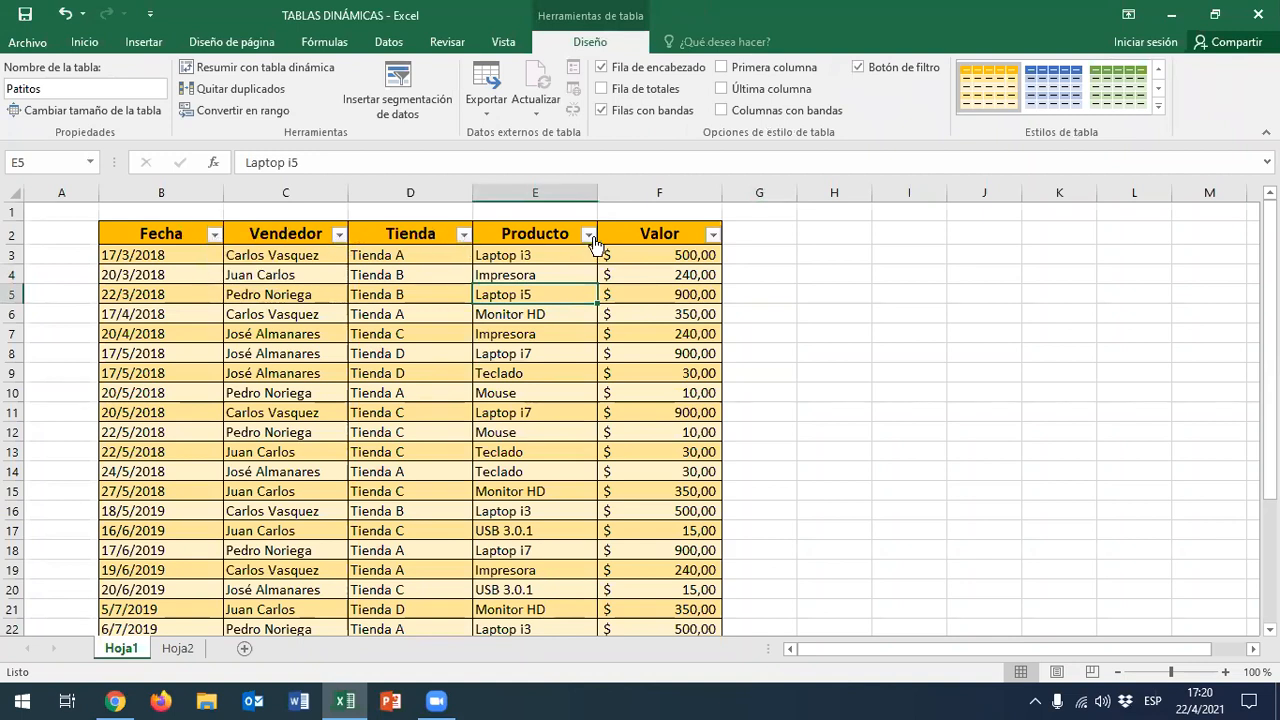
left_click(86, 48)
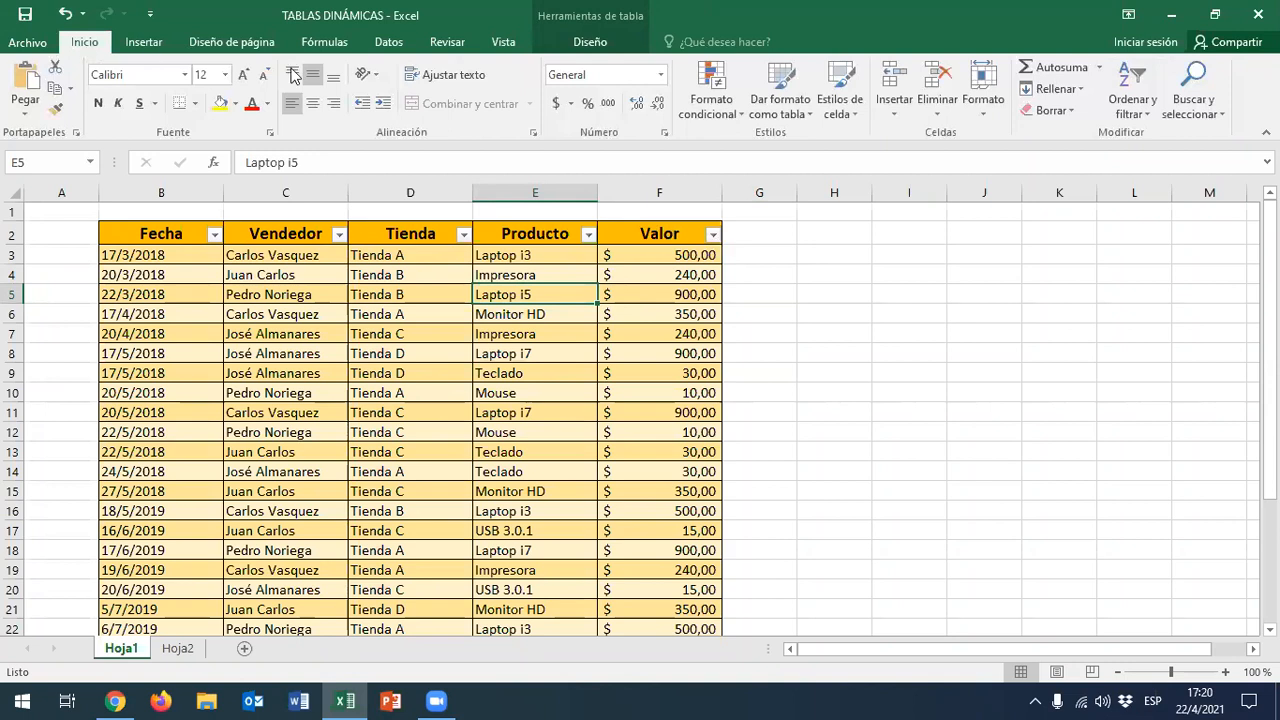
left_click(214, 234)
left_click(140, 255)
Sort the table by Vendedor from A to Z, followed by Tienda from A to Z
left_click(339, 234)
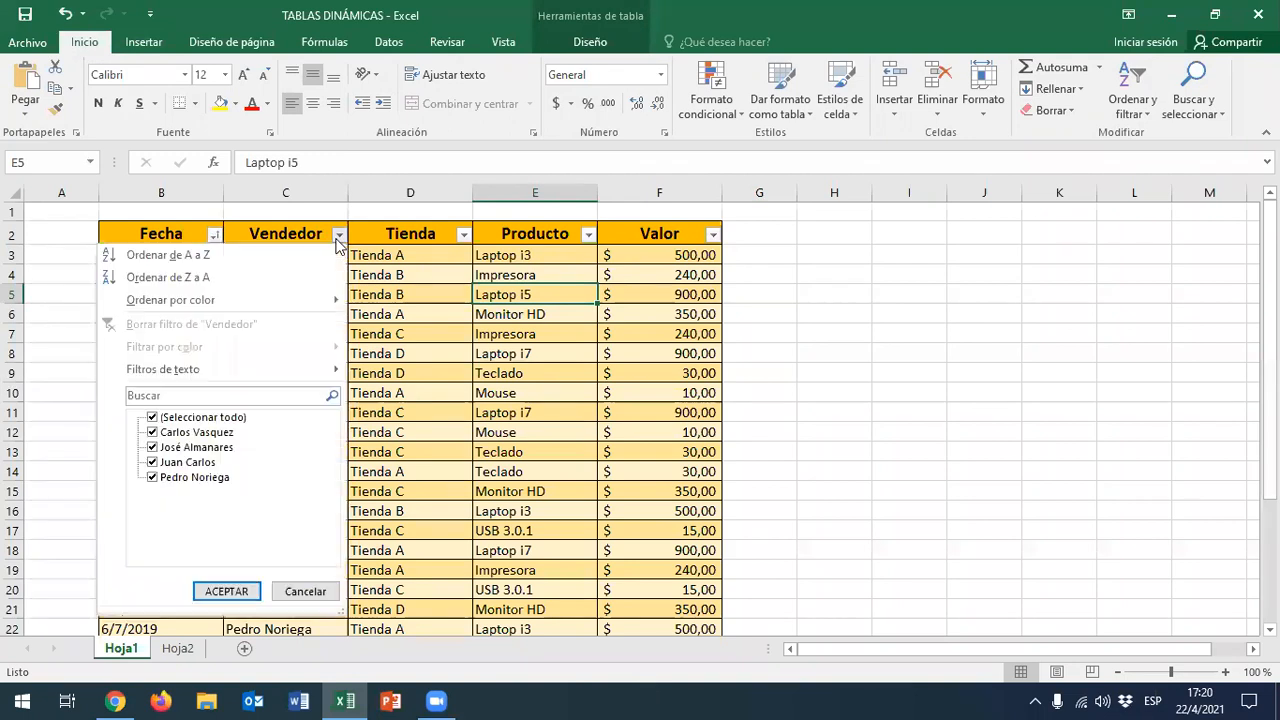
left_click(215, 256)
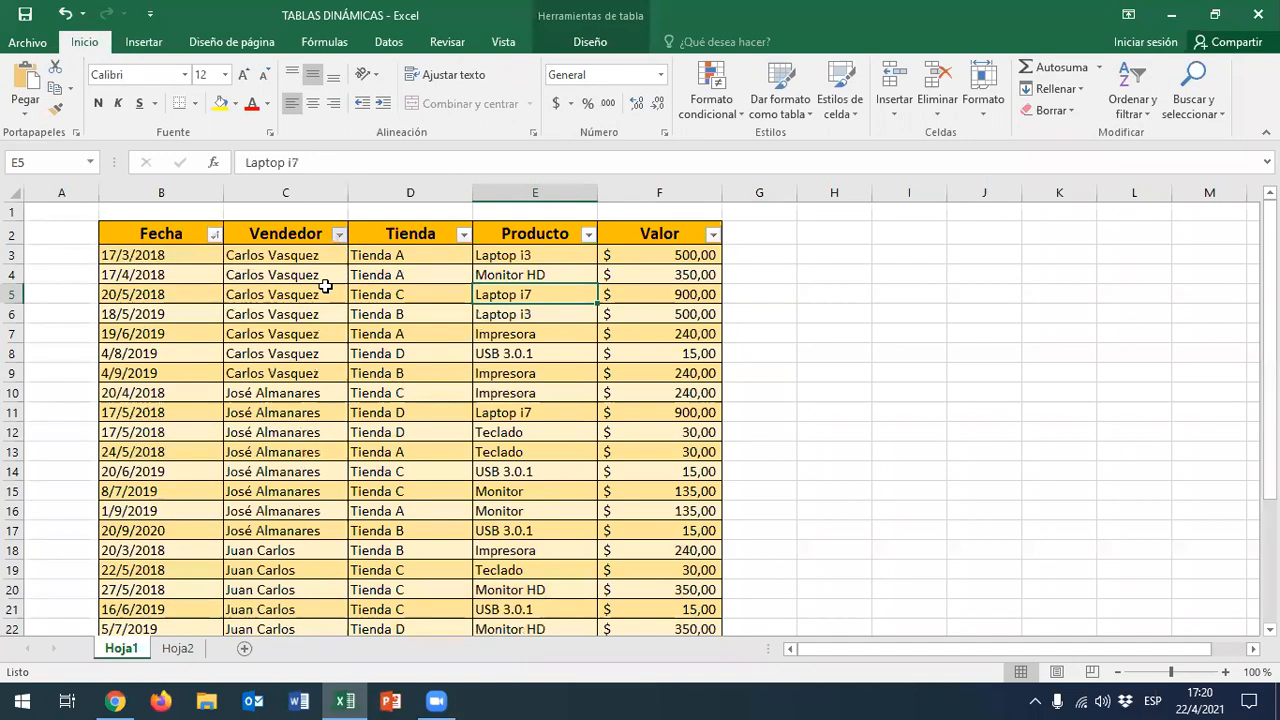
left_click(463, 234)
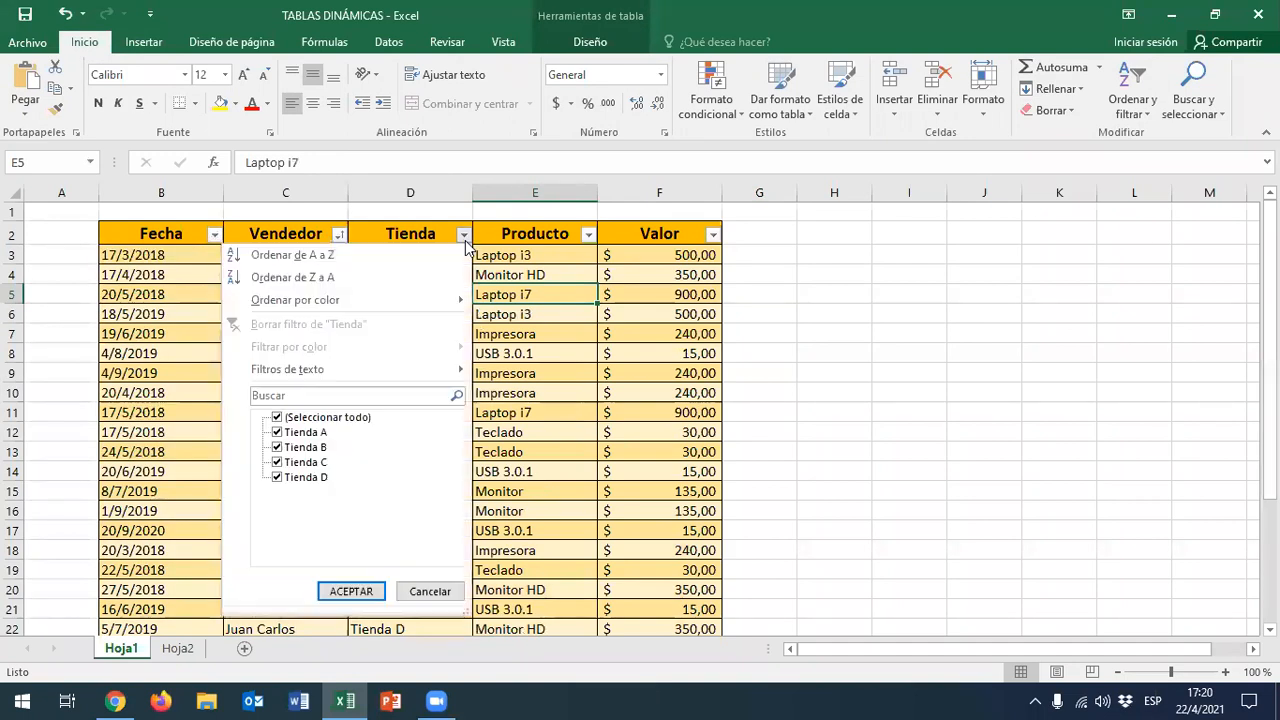
left_click(372, 256)
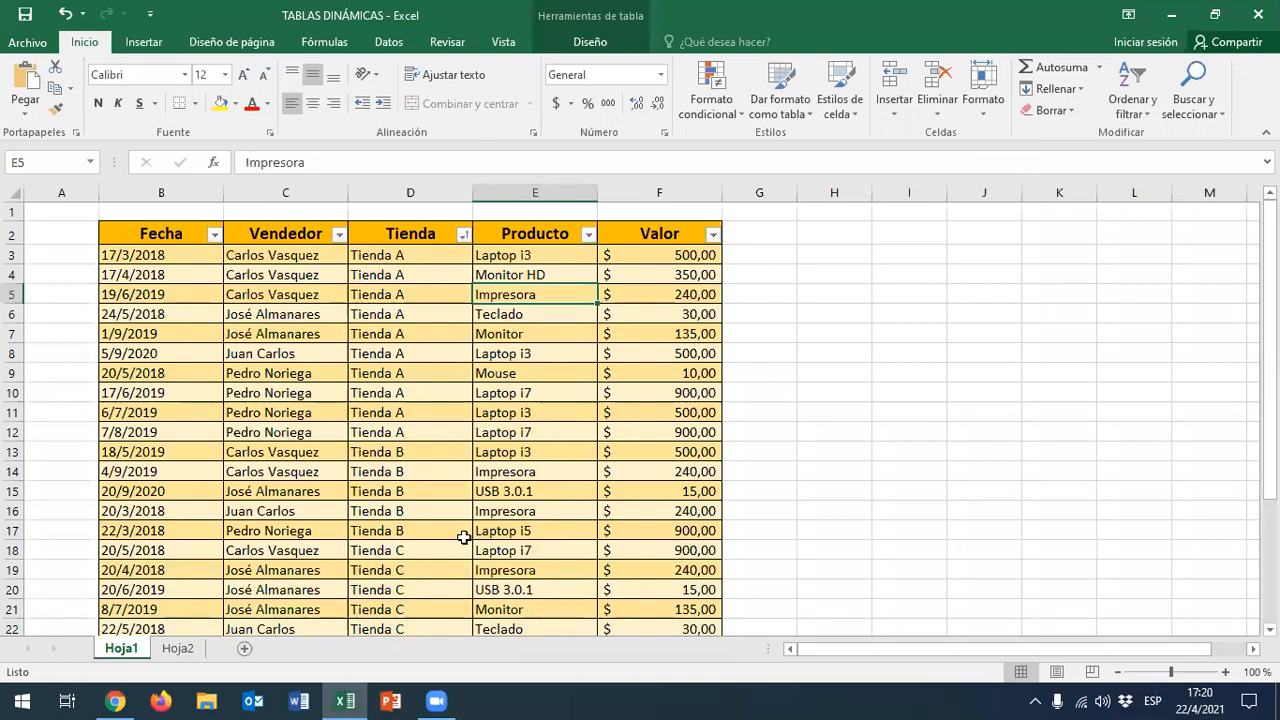
Sort the table by Producto from A to Z, followed by Valor from smallest to largest
left_click(588, 234)
left_click(526, 258)
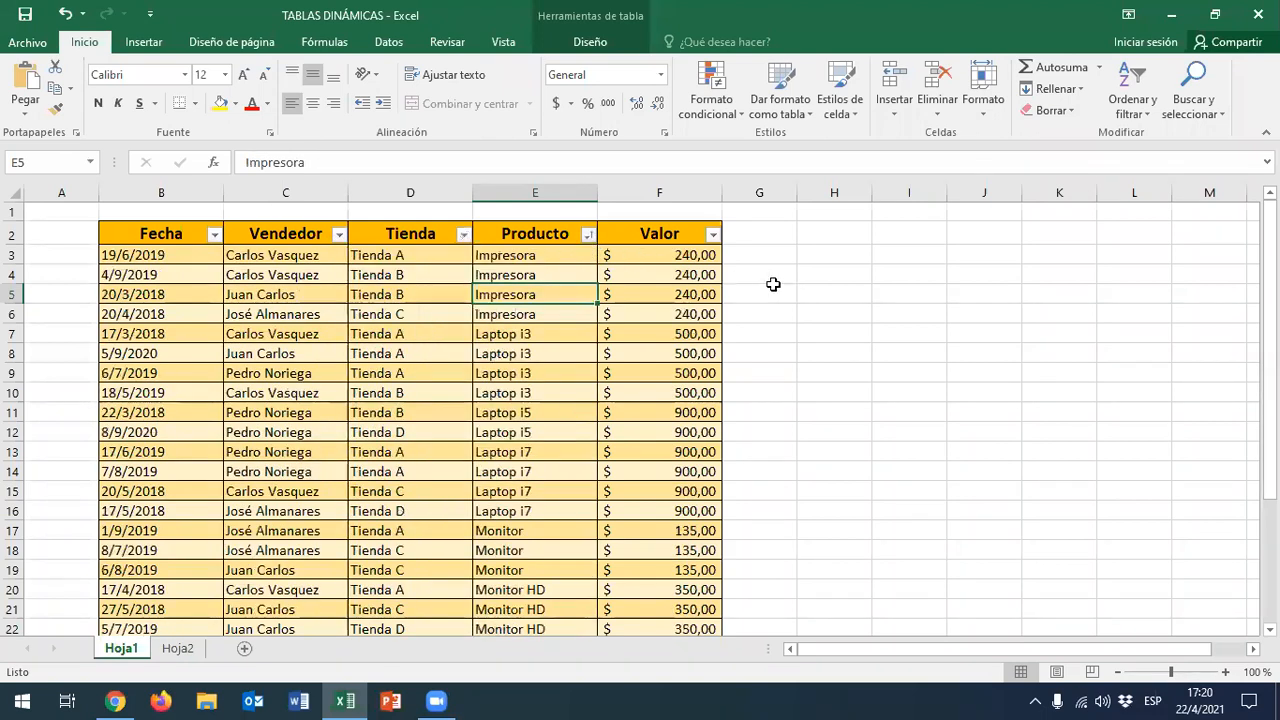
left_click(712, 234)
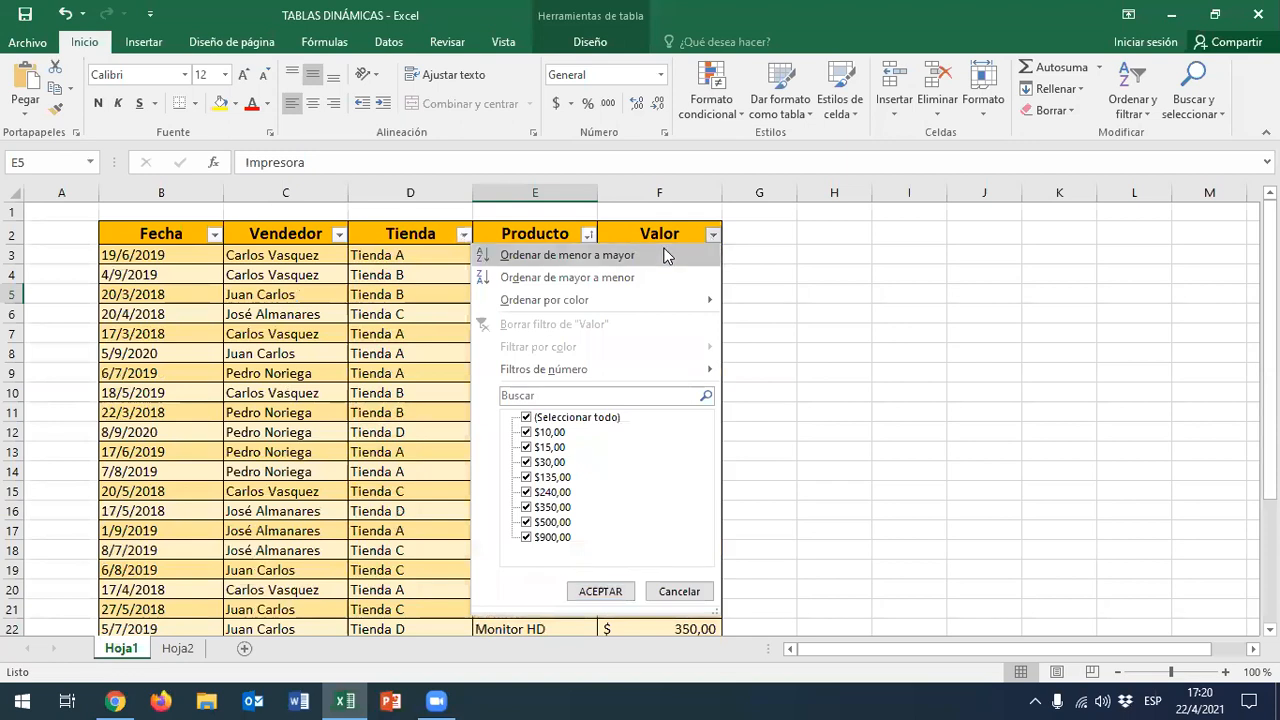
left_click(603, 258)
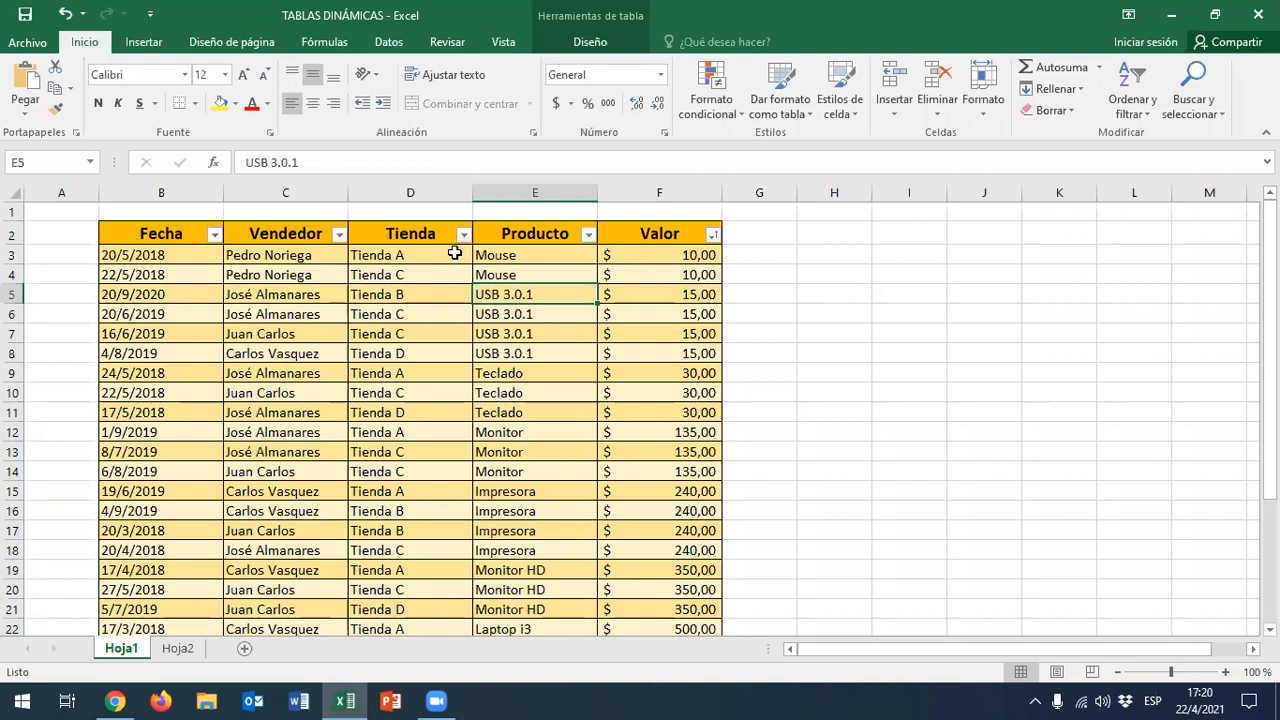
Review the full extent of the sales table on Hoja1 and the values area of the pivot table layout diagram on Hoja2
left_click(183, 240)
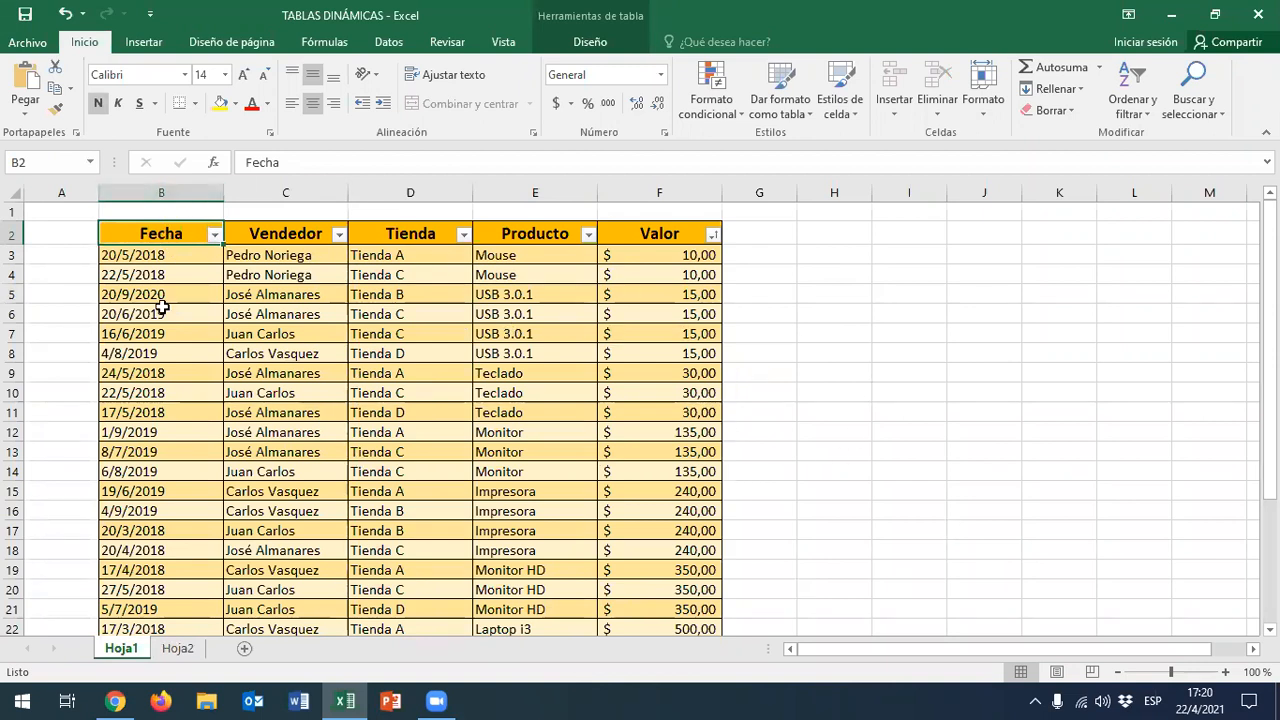
mouse_move(131, 237)
left_mouse_down()
mouse_move(303, 254)
mouse_move(633, 657)
mouse_move(636, 697)
mouse_move(641, 607)
left_mouse_up()
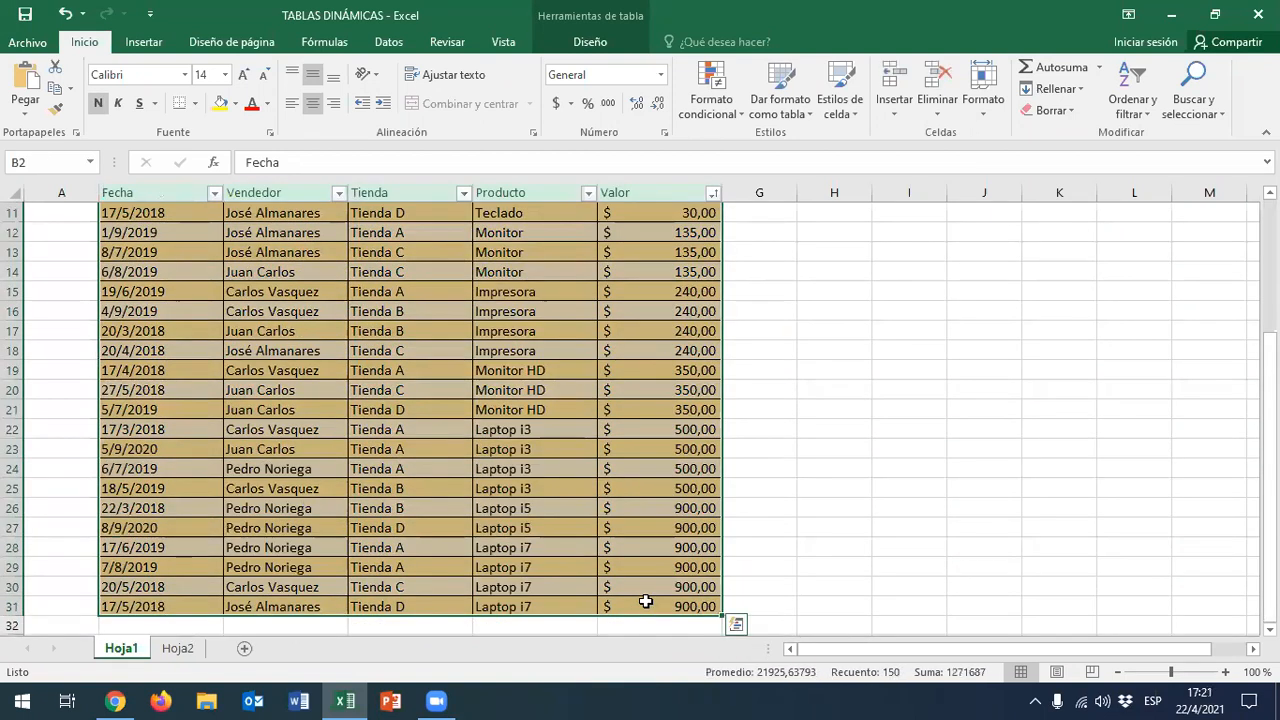
scroll(638, 521, "up", 4)
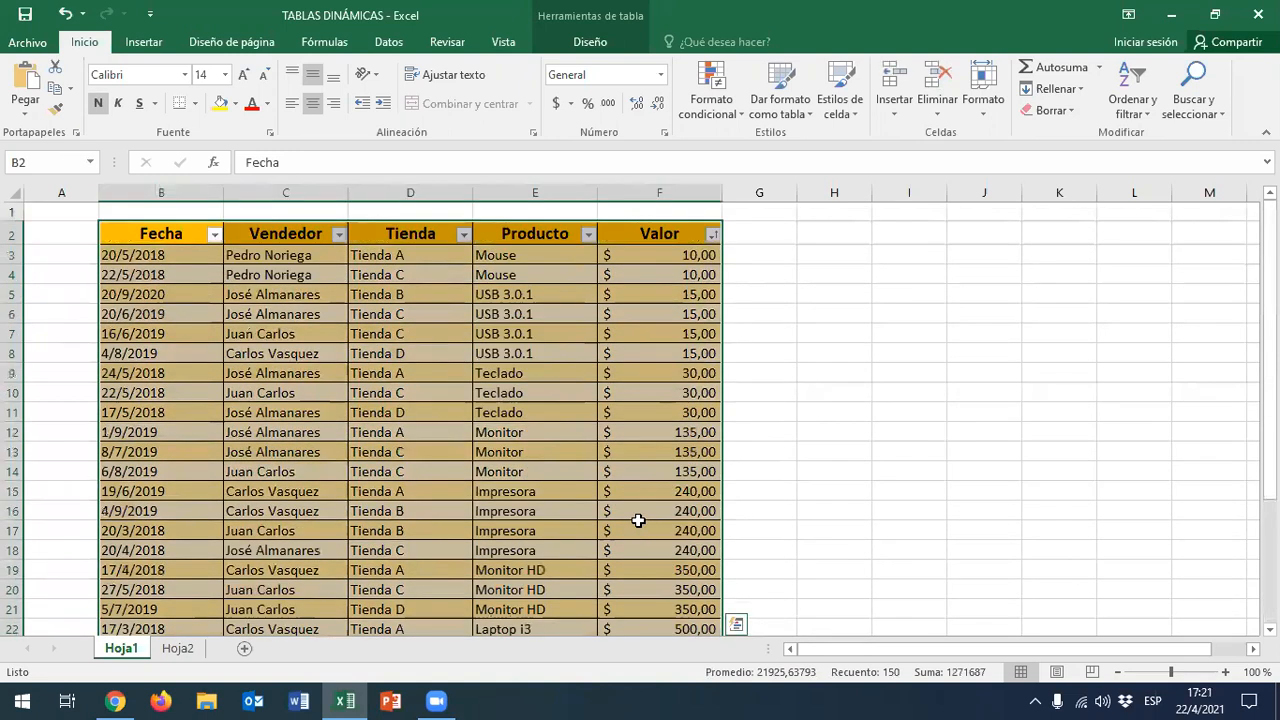
left_click(258, 318)
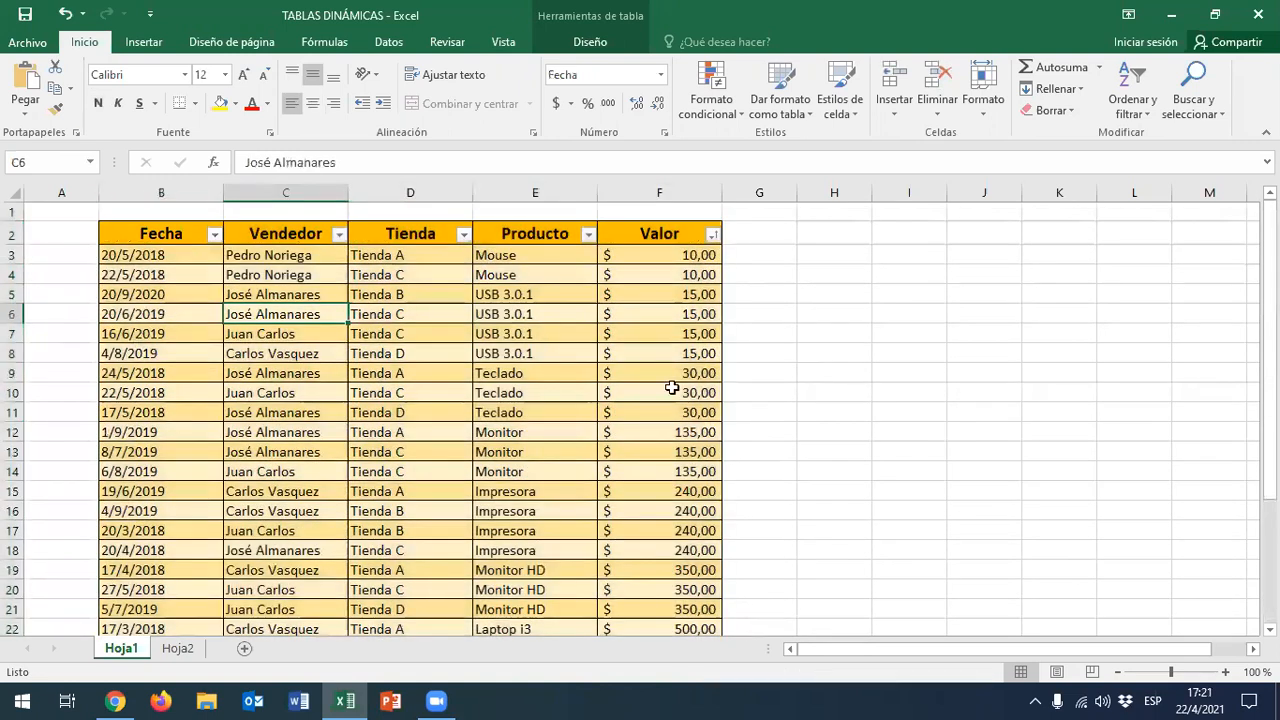
left_click(733, 316)
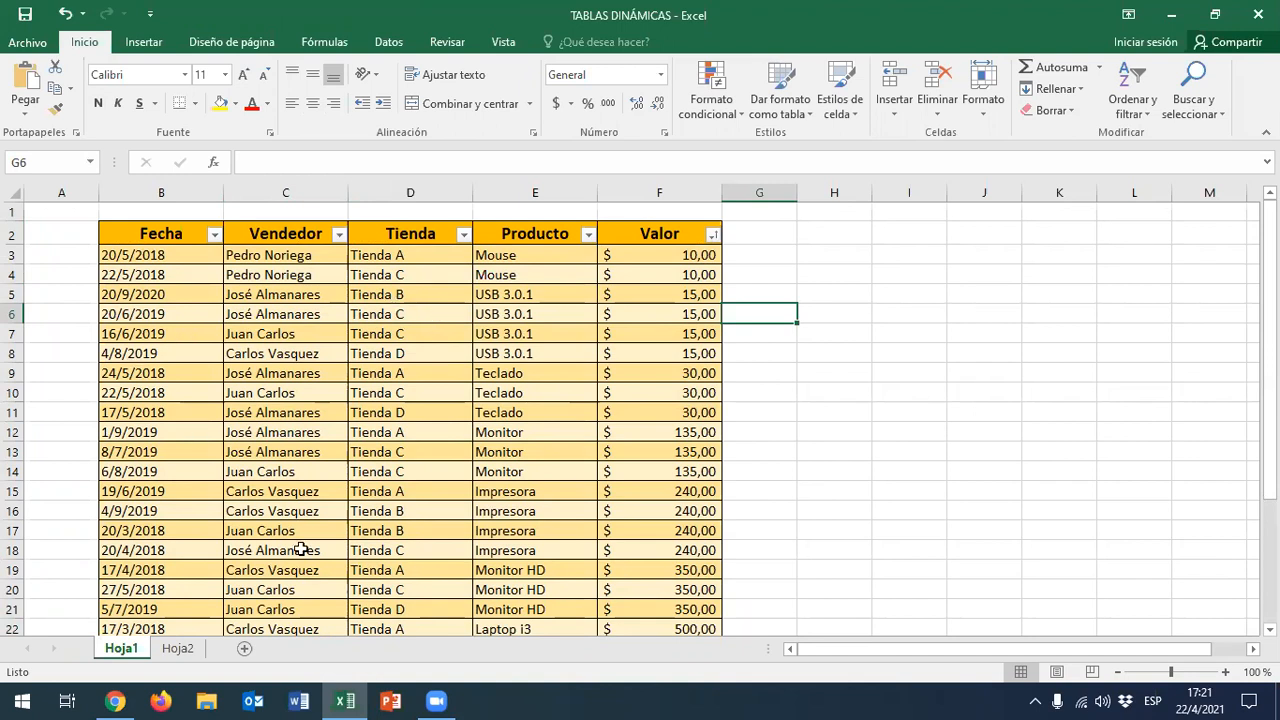
left_click(180, 648)
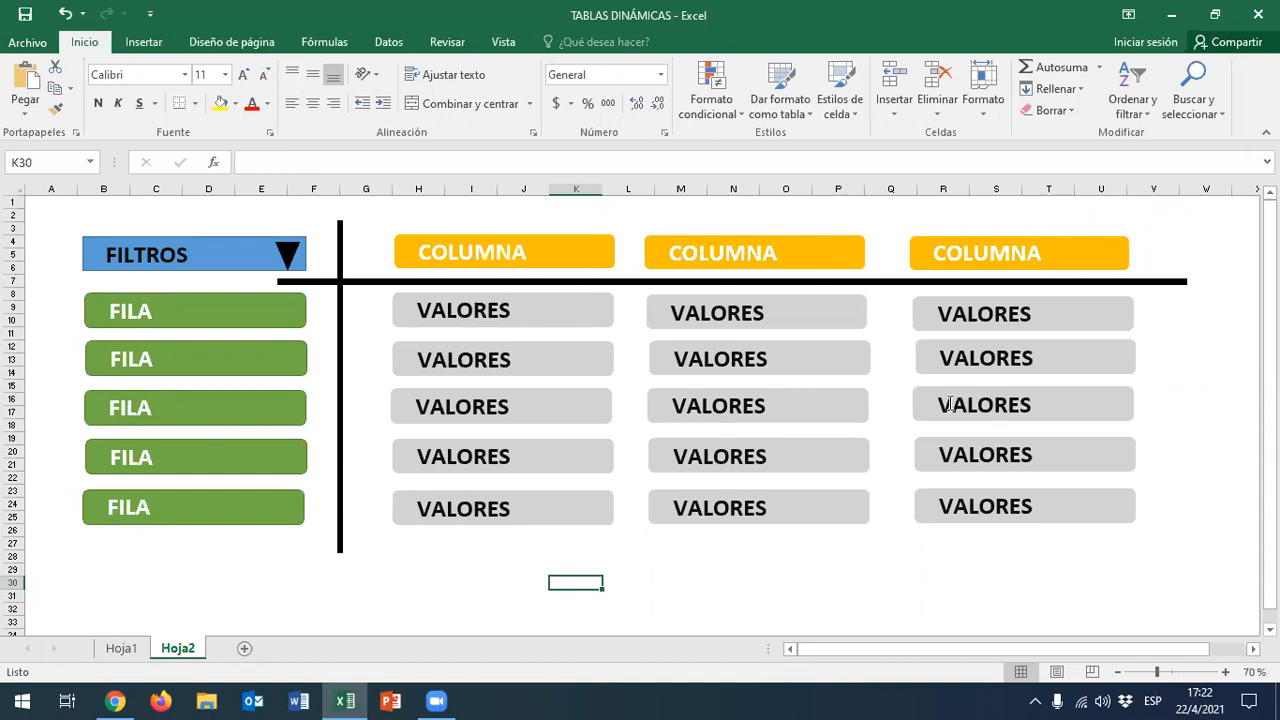
left_click_drag(371, 312, 1150, 556)
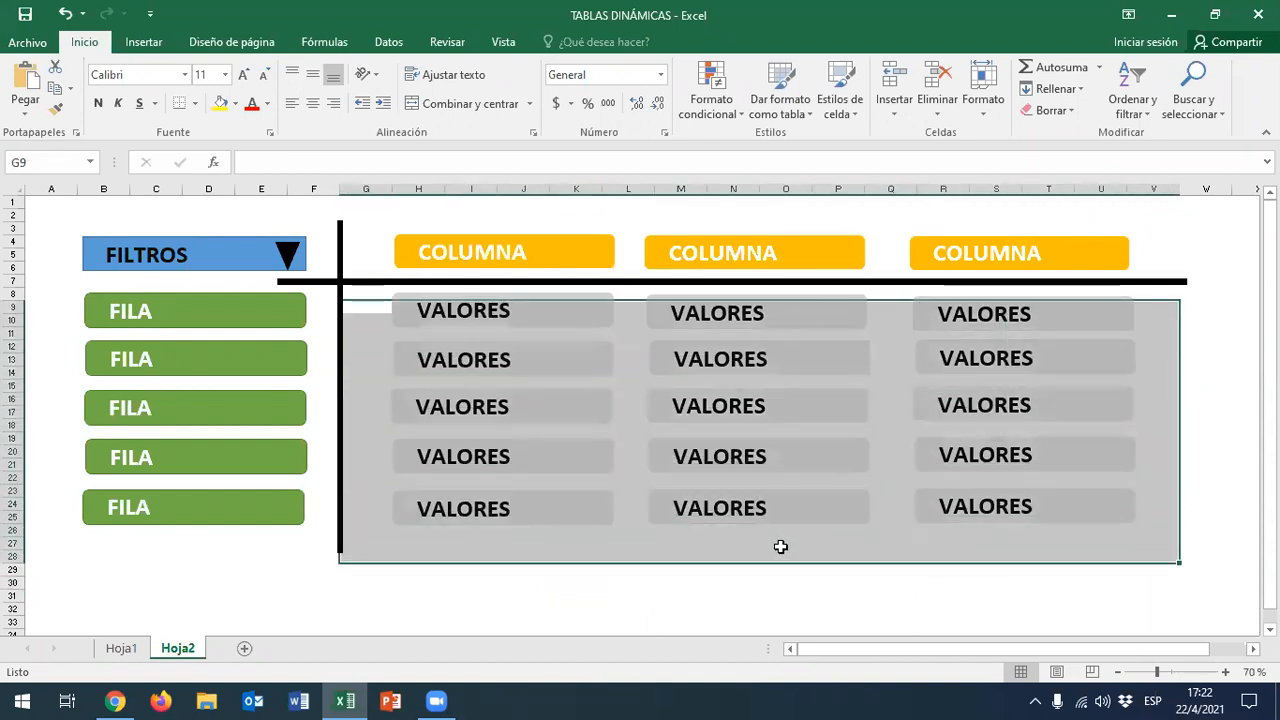
left_click(781, 548)
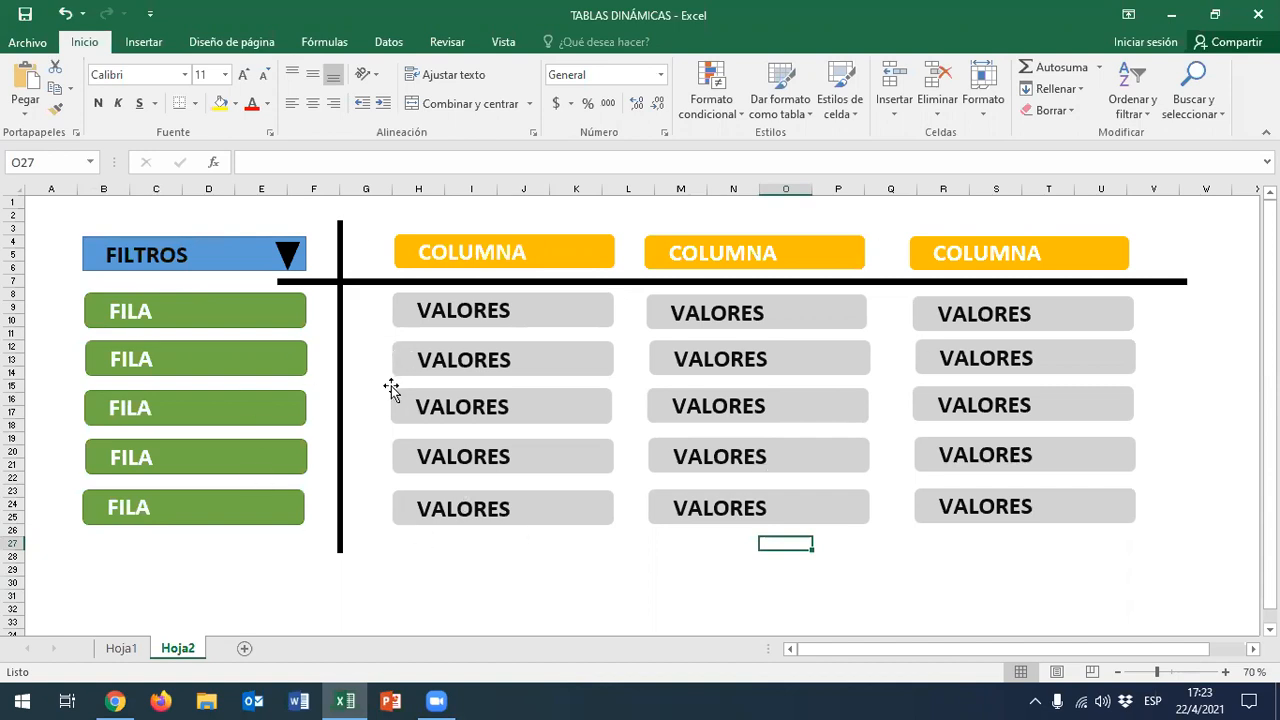
Create a pivot table from the Patitos table on Hoja1, placing it on a new worksheet
left_click(122, 649)
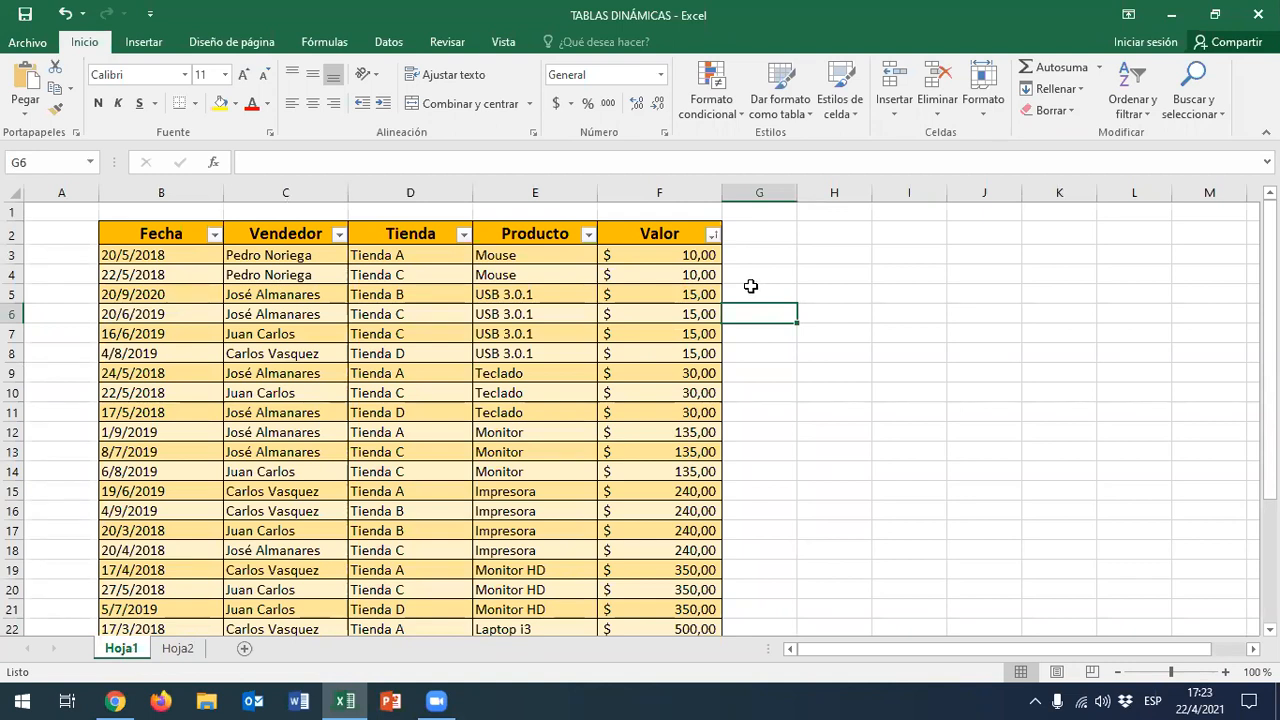
left_click(125, 236)
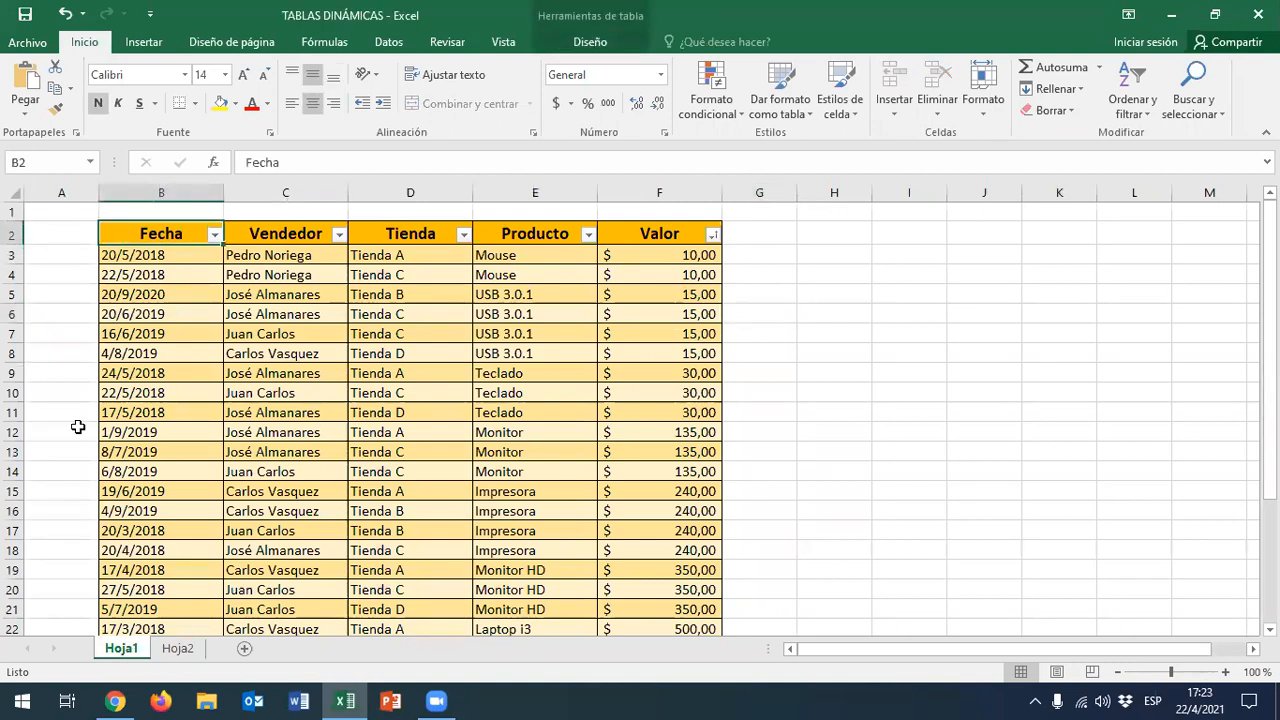
left_click(266, 431)
left_click(292, 370)
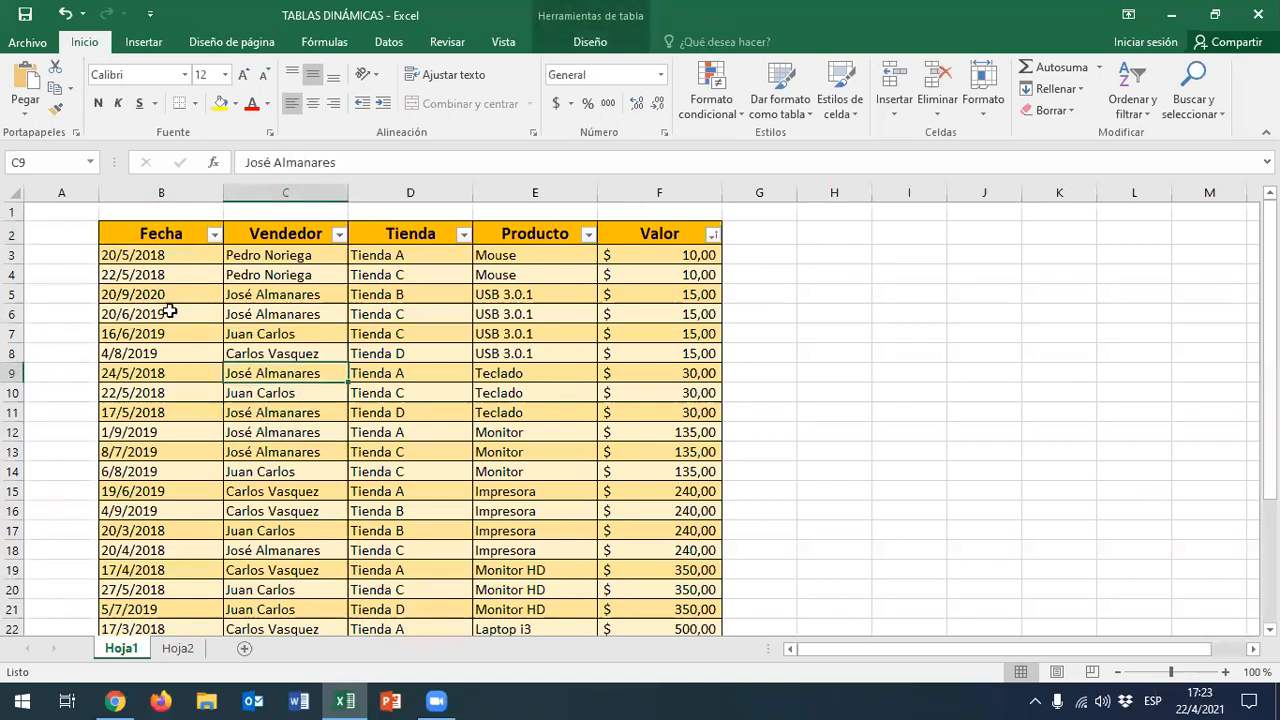
left_click(198, 296)
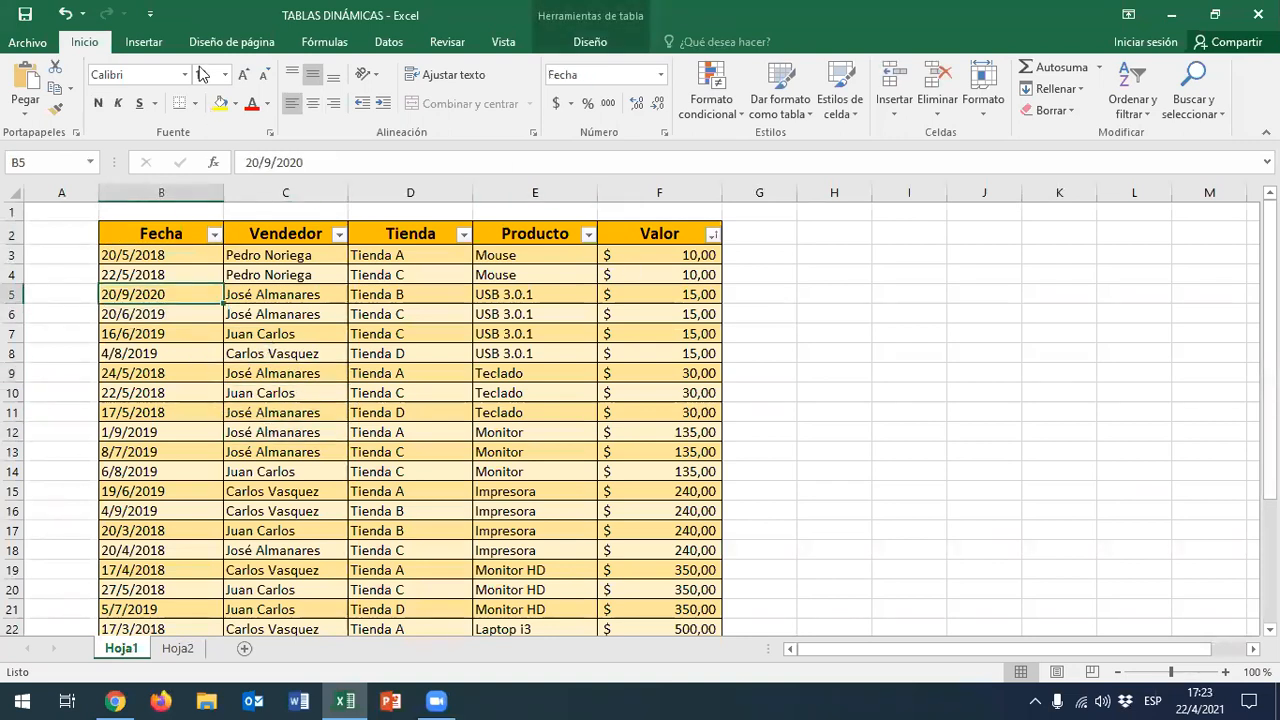
left_click(145, 42)
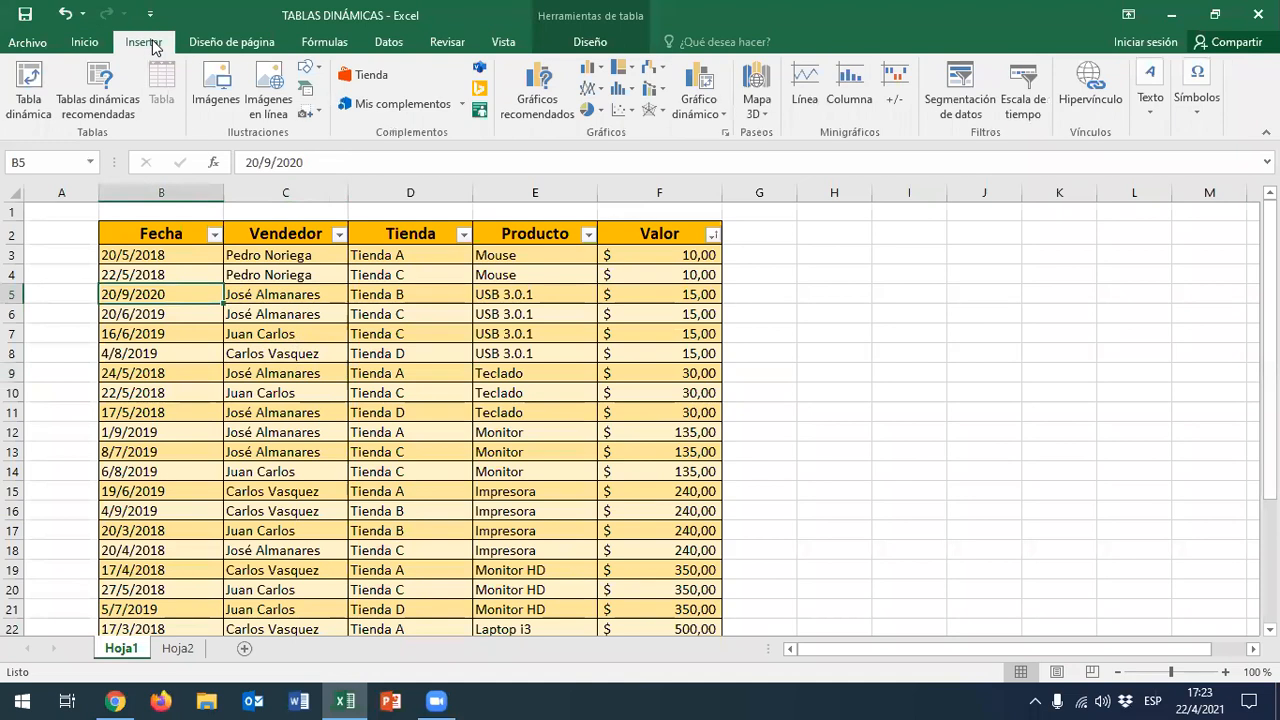
left_click(38, 112)
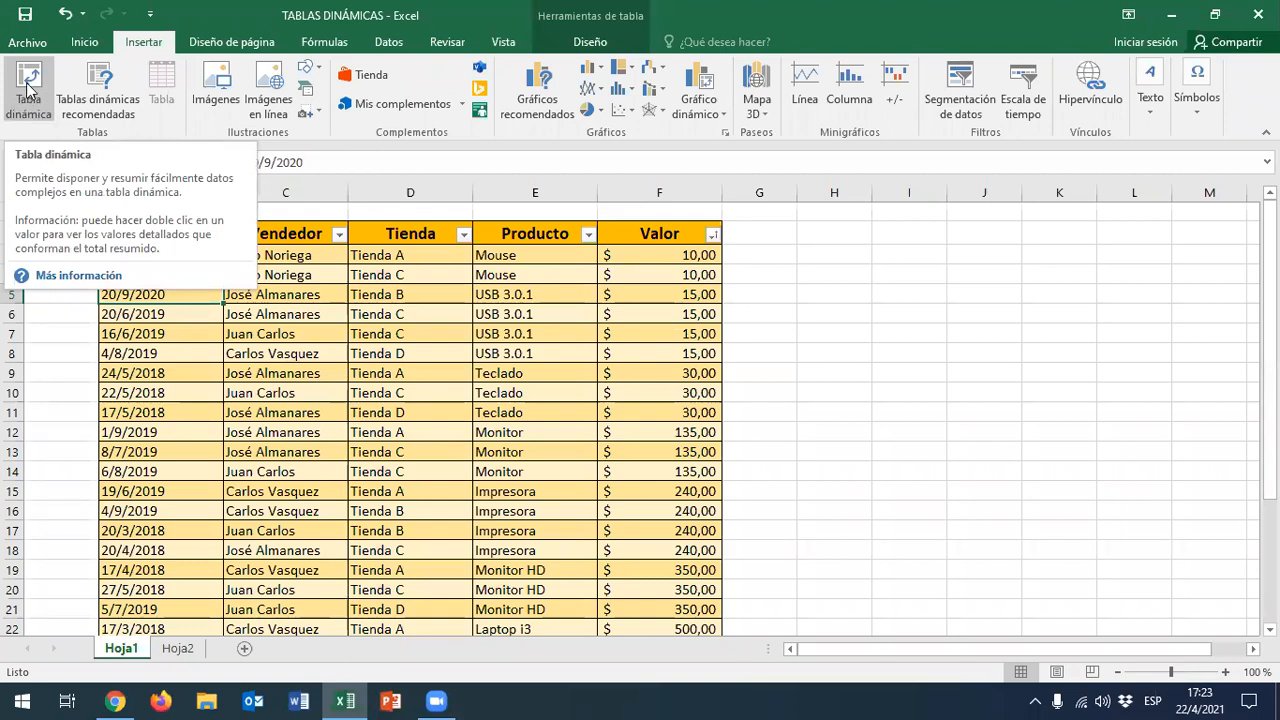
left_click(28, 88)
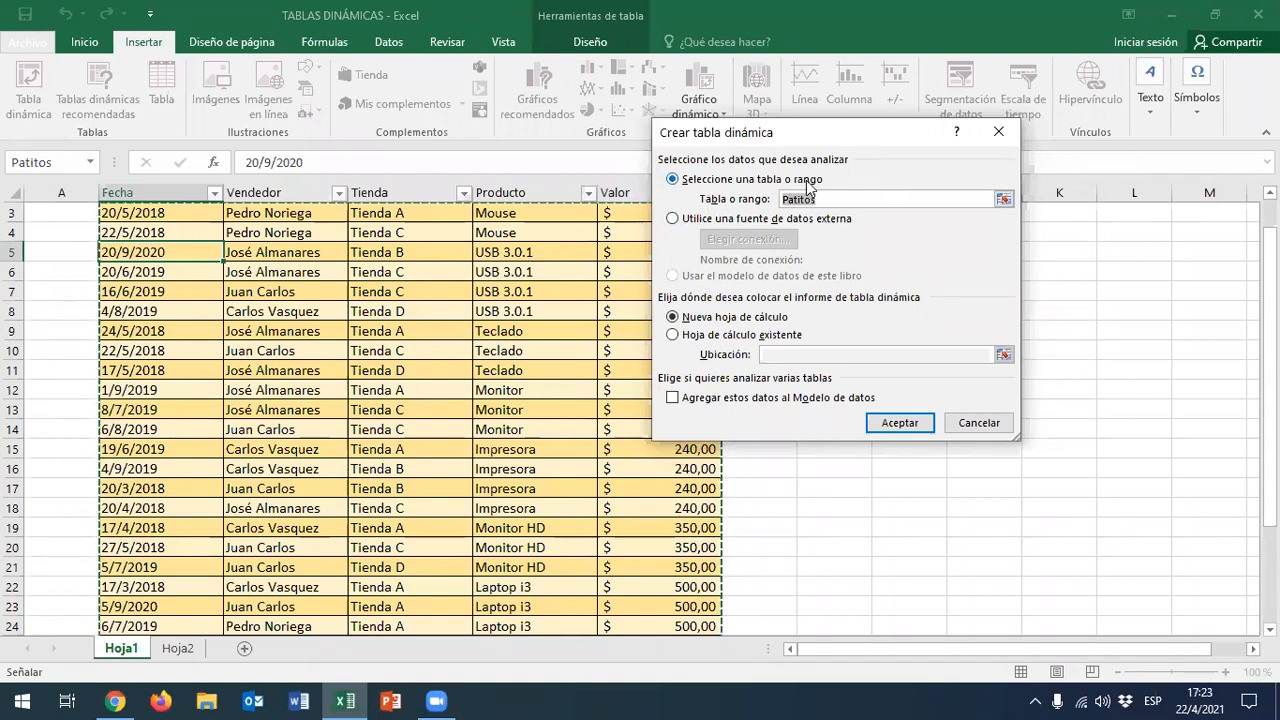
left_click(820, 200)
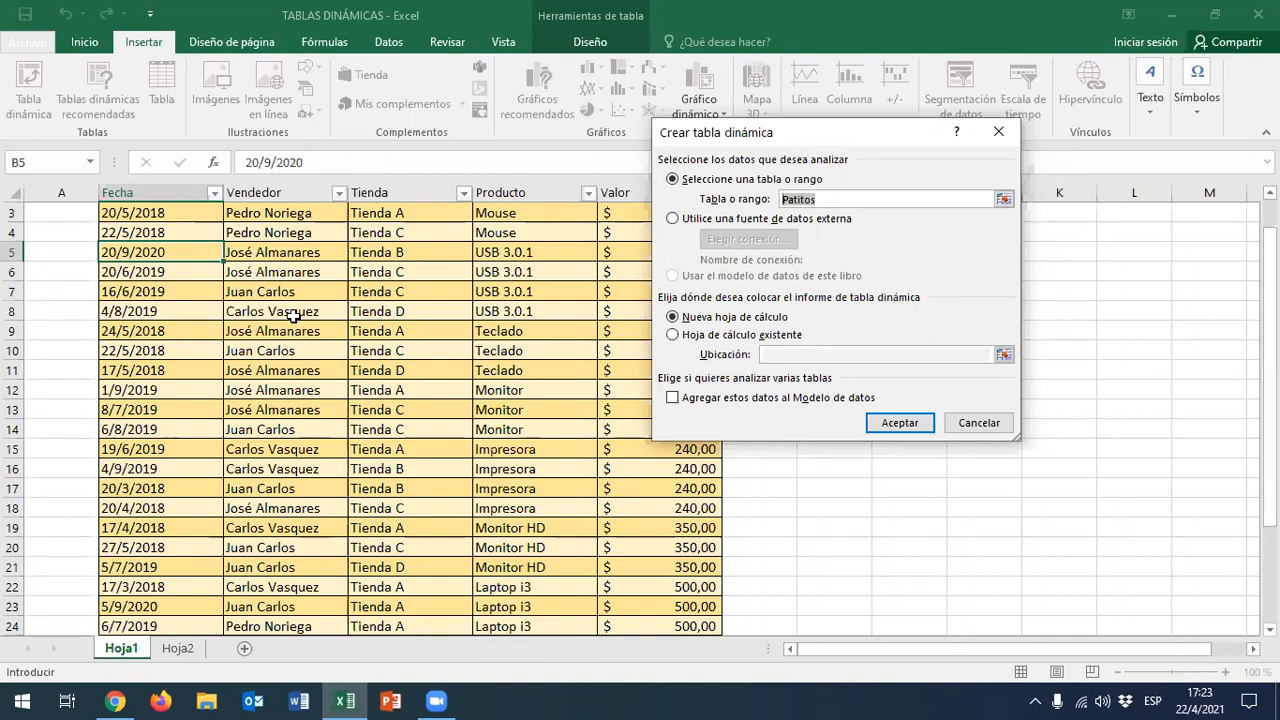
left_click(806, 199)
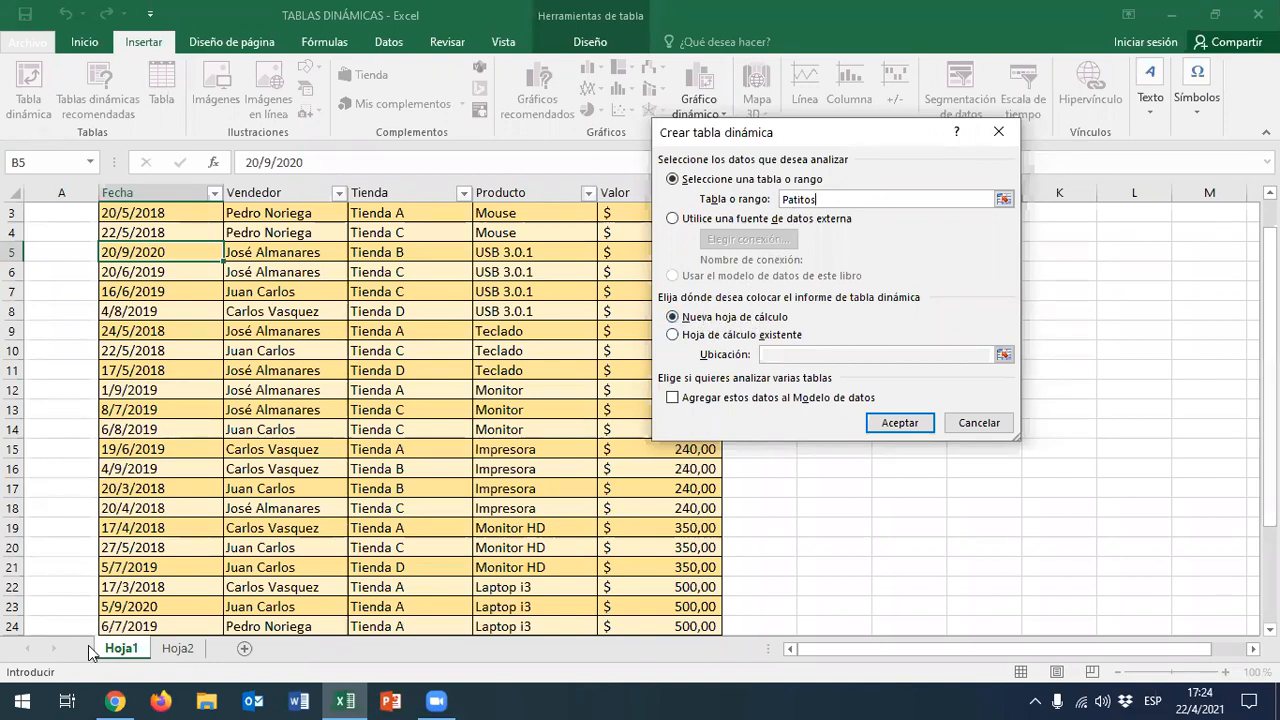
left_click(897, 423)
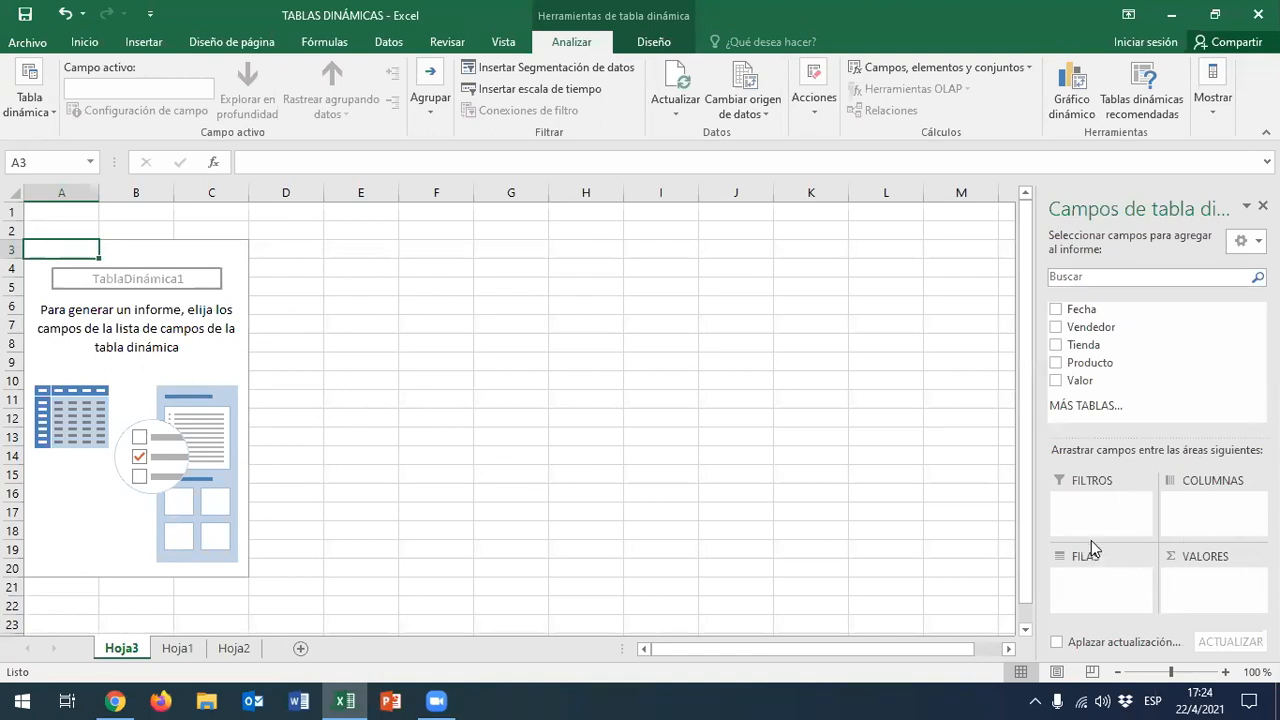
Lay out the pivot table with Valor summed as values, Producto as rows, Tienda as columns and Vendedor as the report filter
left_click(1055, 381)
mouse_move(1088, 388)
left_mouse_down()
mouse_move(1083, 508)
mouse_move(1120, 423)
mouse_move(1072, 390)
mouse_move(1085, 405)
left_mouse_up()
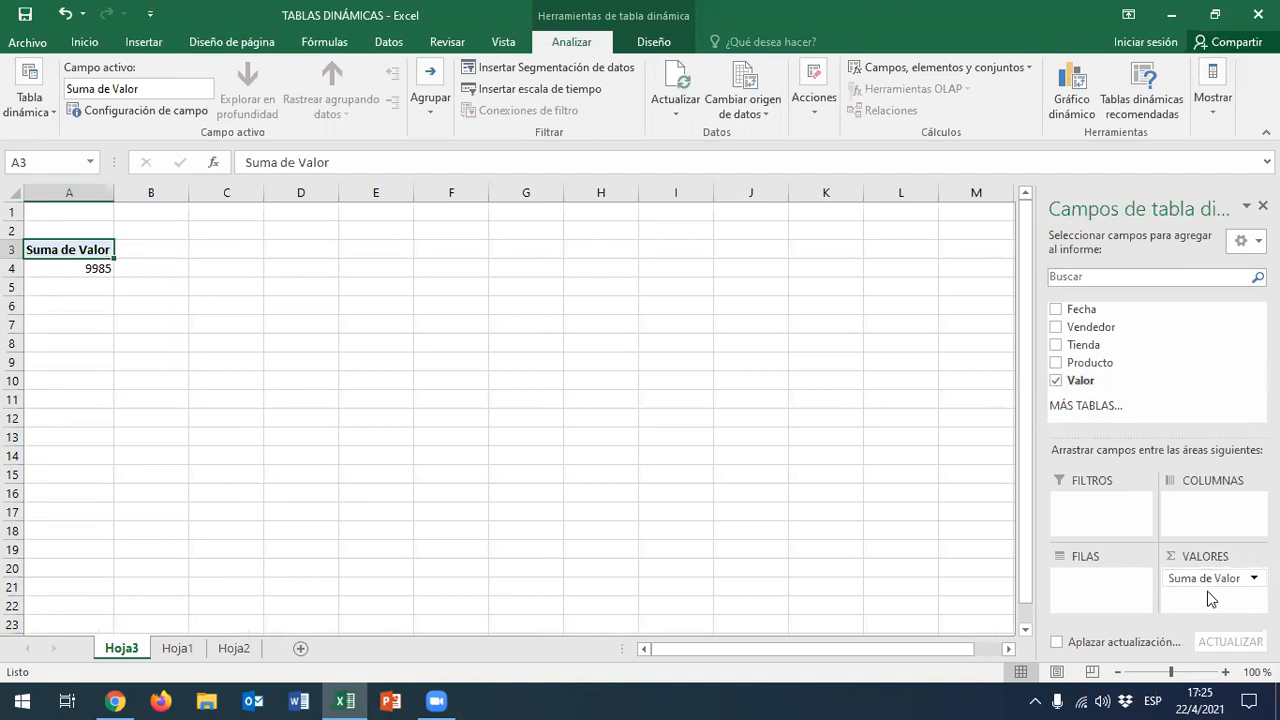
left_click_drag(1108, 366, 1095, 589)
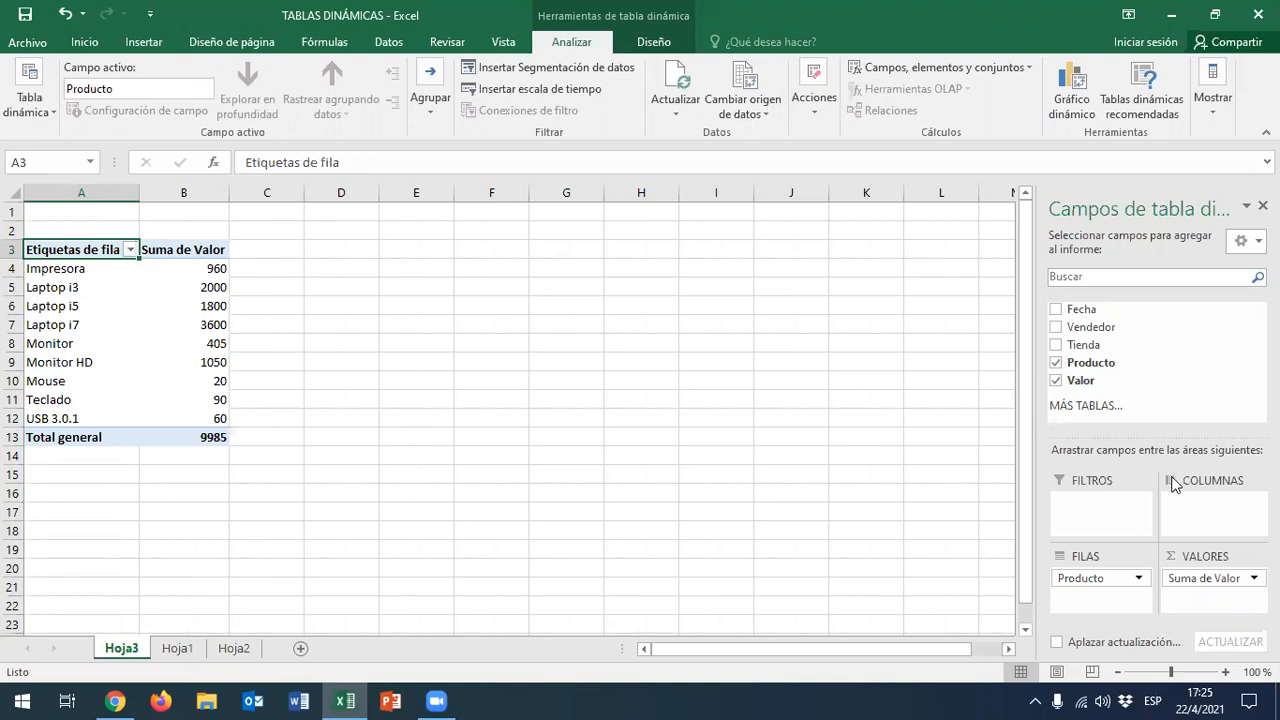
left_click_drag(1088, 344, 1216, 508)
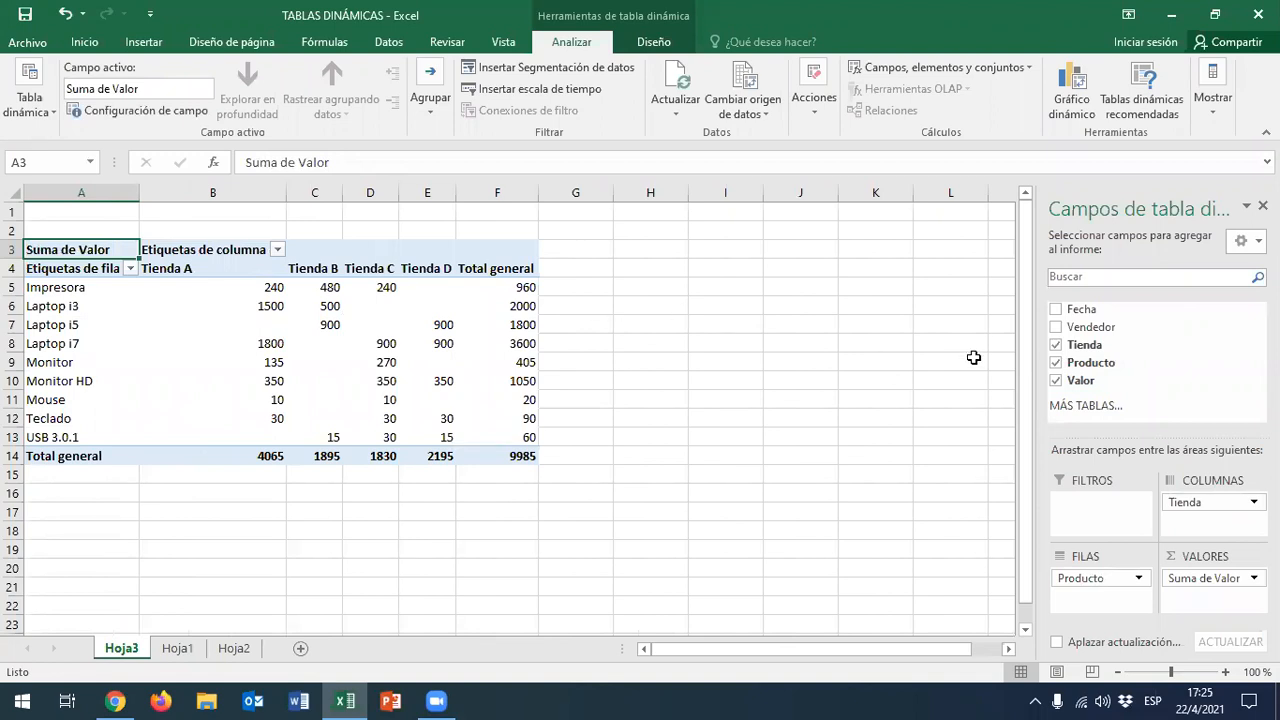
left_click_drag(1097, 328, 1098, 512)
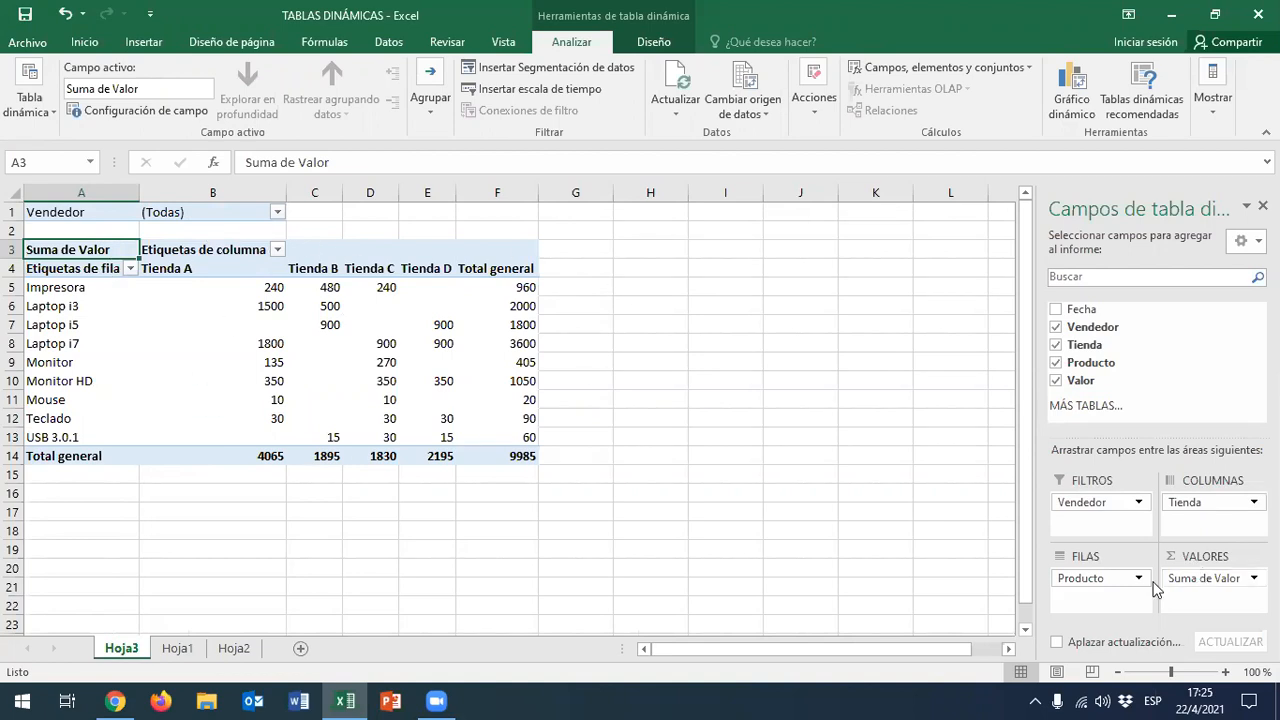
Rearrange the pivot table so Tienda forms the rows, Vendedor the columns and Producto the report filter
mouse_move(1092, 578)
left_mouse_down()
mouse_move(1157, 570)
mouse_move(1188, 532)
mouse_move(1180, 508)
mouse_move(1118, 578)
mouse_move(1100, 576)
left_mouse_up()
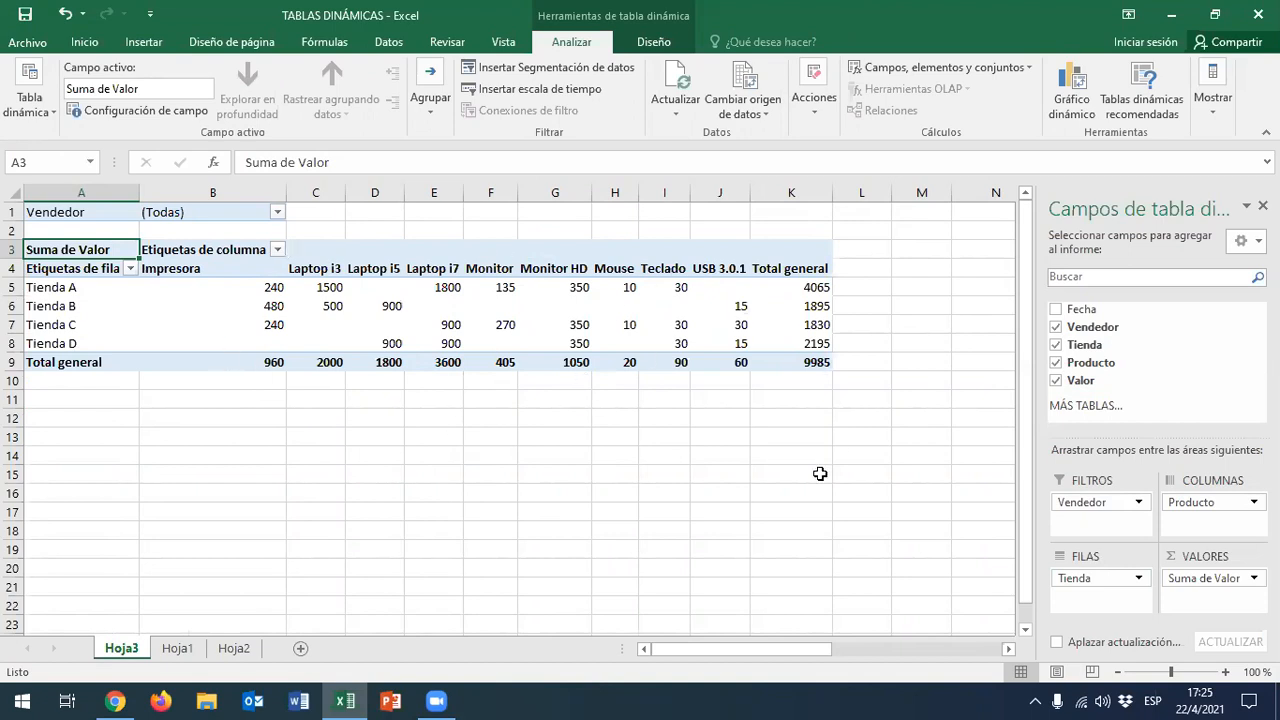
left_click_drag(1203, 505, 1090, 505)
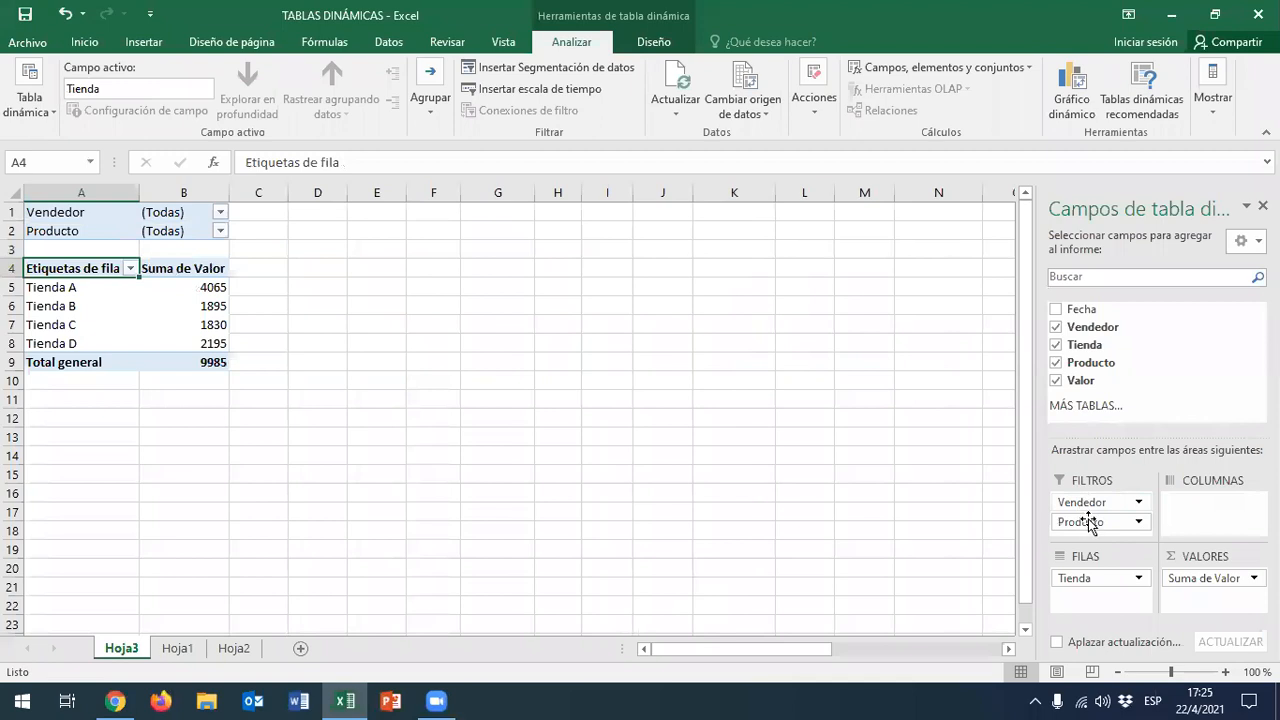
left_click_drag(1227, 505, 1222, 507)
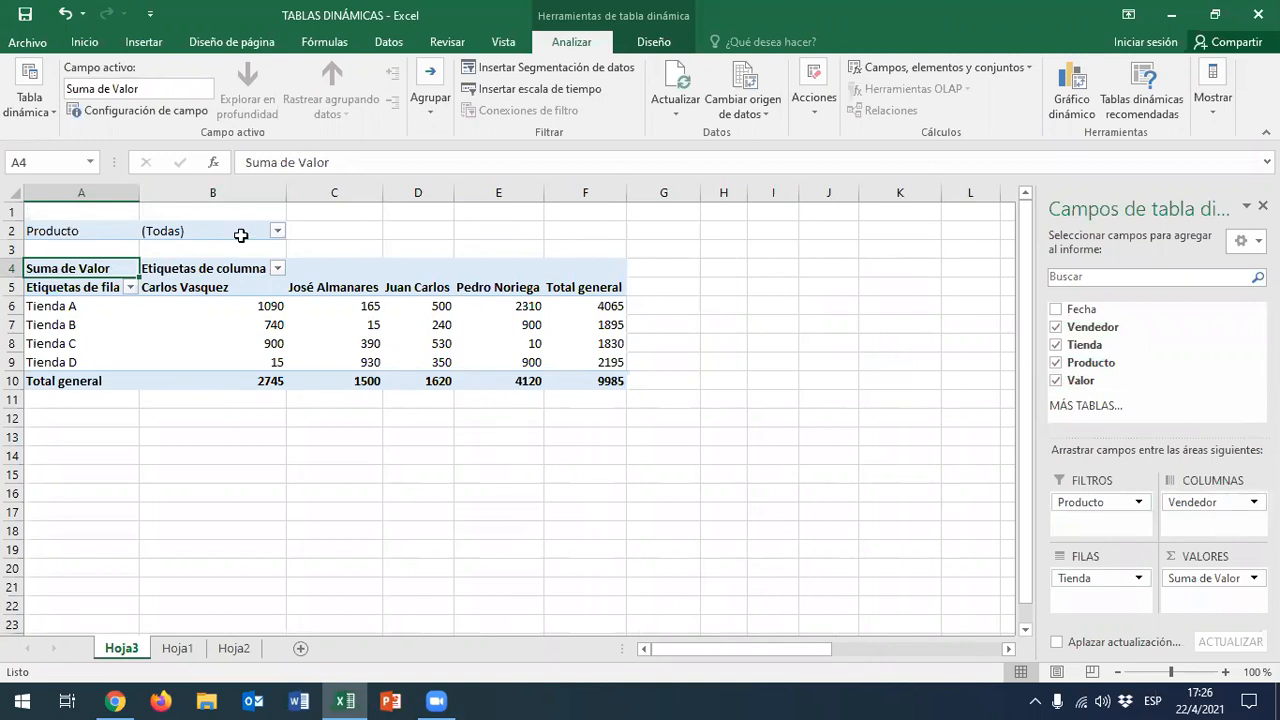
Filter the pivot table to show only the product Impresora
left_click(277, 233)
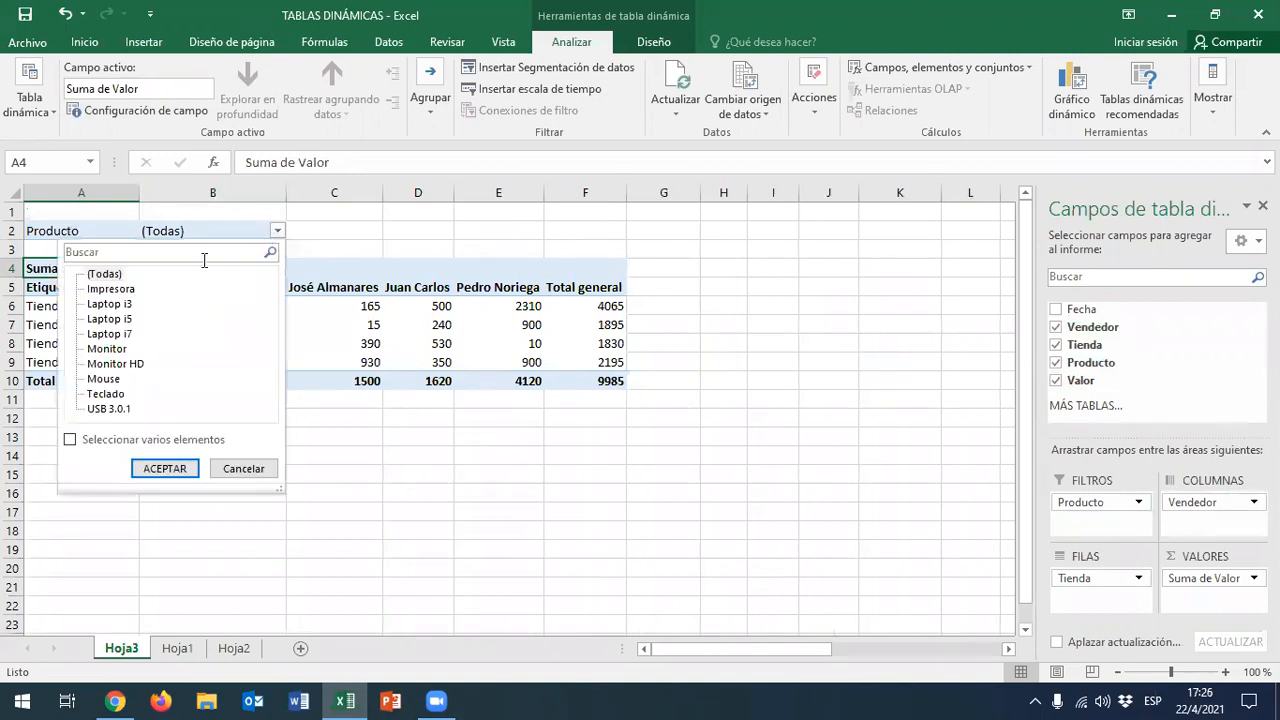
left_click(122, 289)
left_click(165, 469)
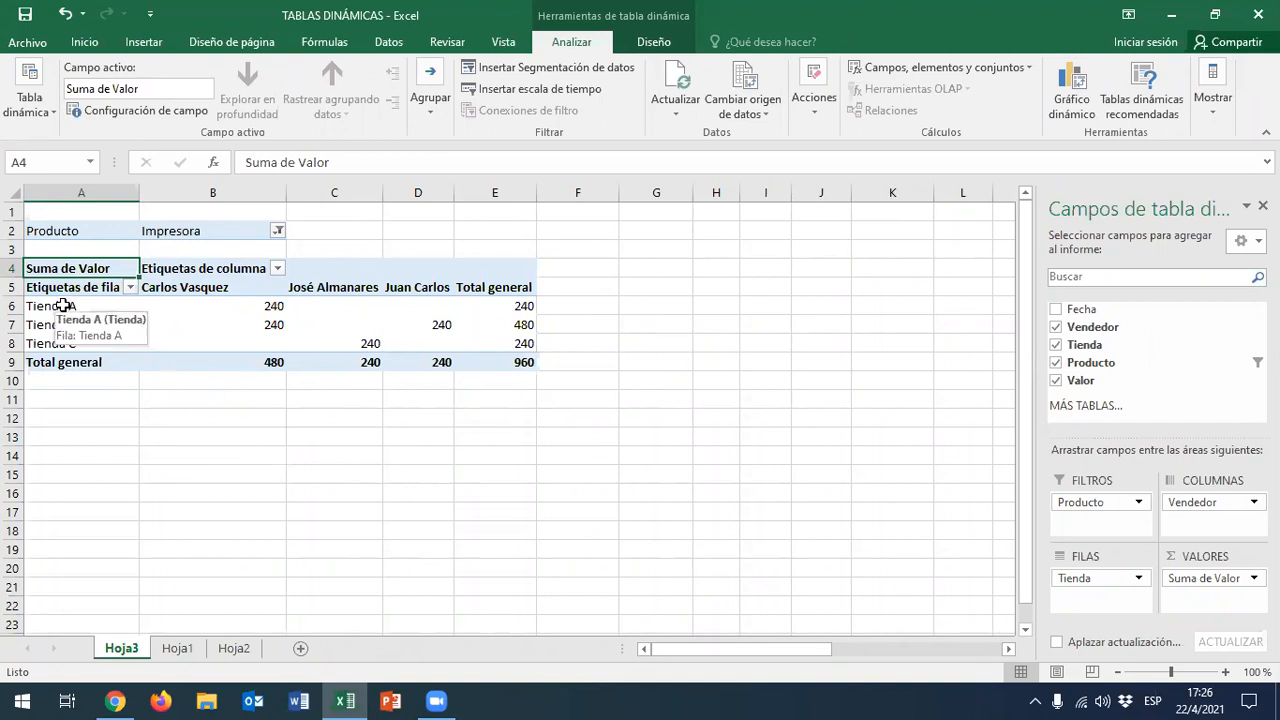
Examine the Impresora sales of each store by seller, comparing the totals for Tienda B and Tienda C
left_click(251, 306)
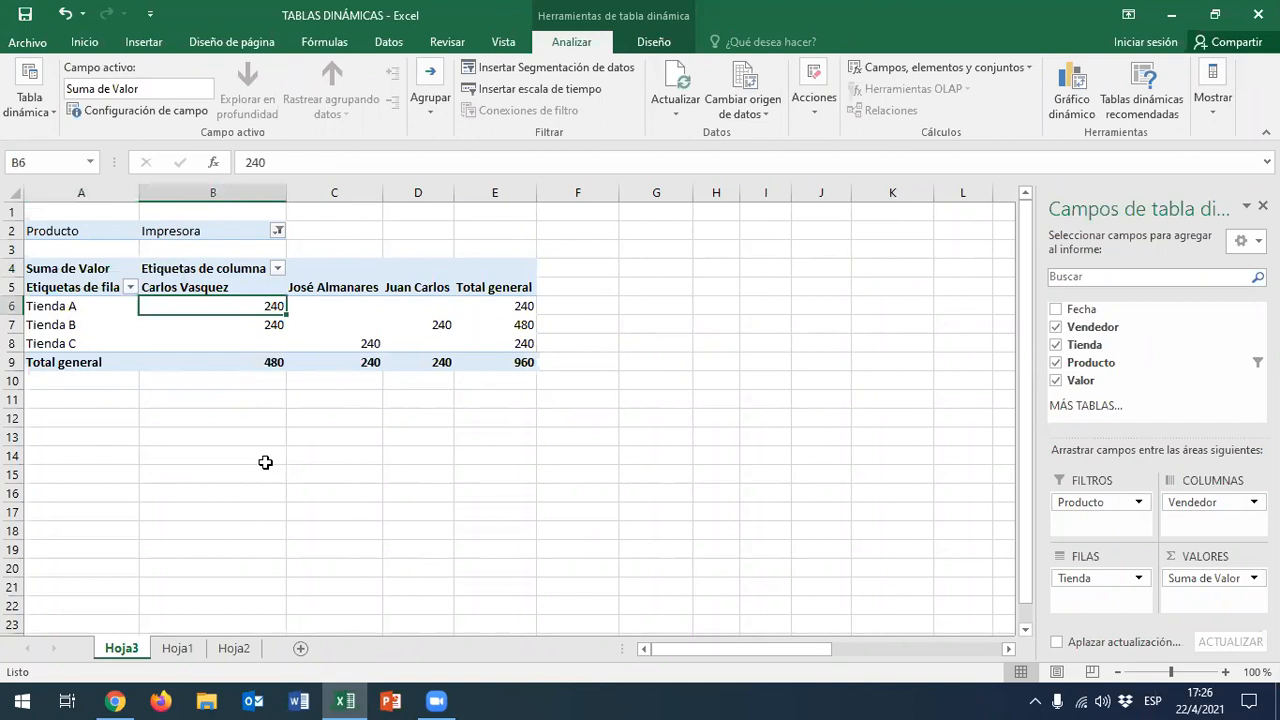
left_click(38, 325)
left_click(250, 324)
left_click(515, 324)
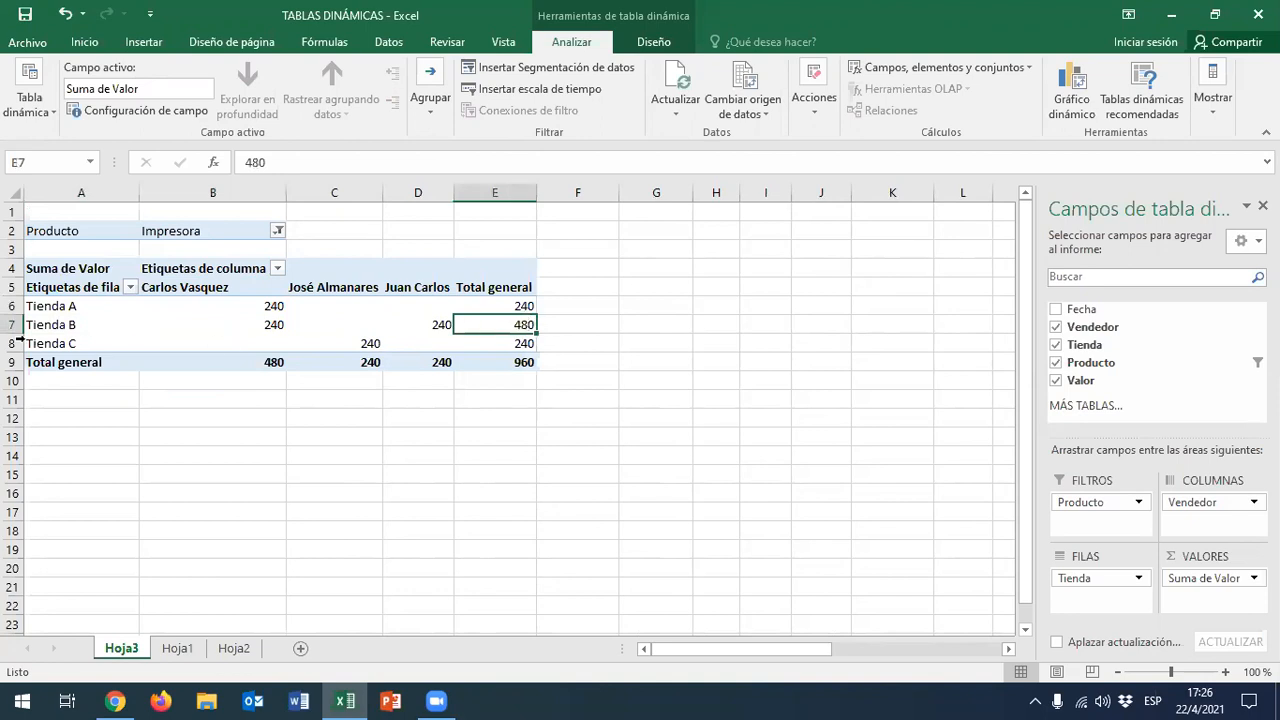
left_click(528, 343)
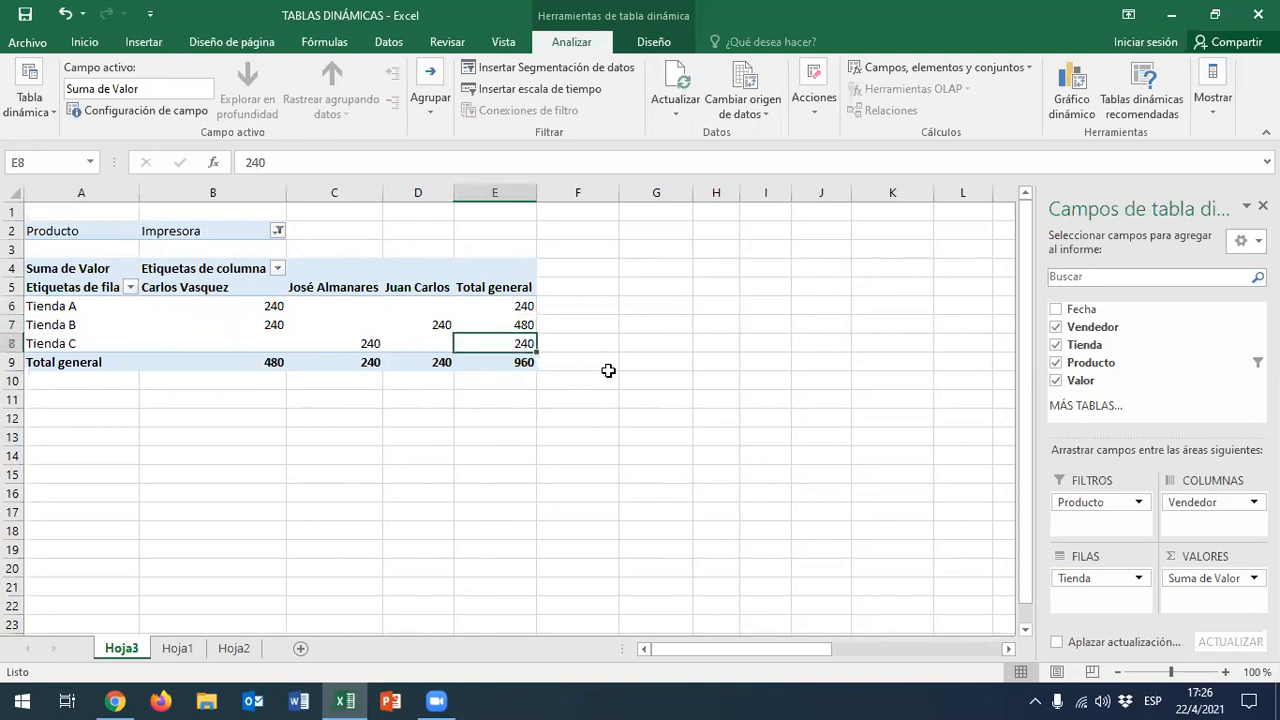
left_click(520, 326)
left_click(14, 324)
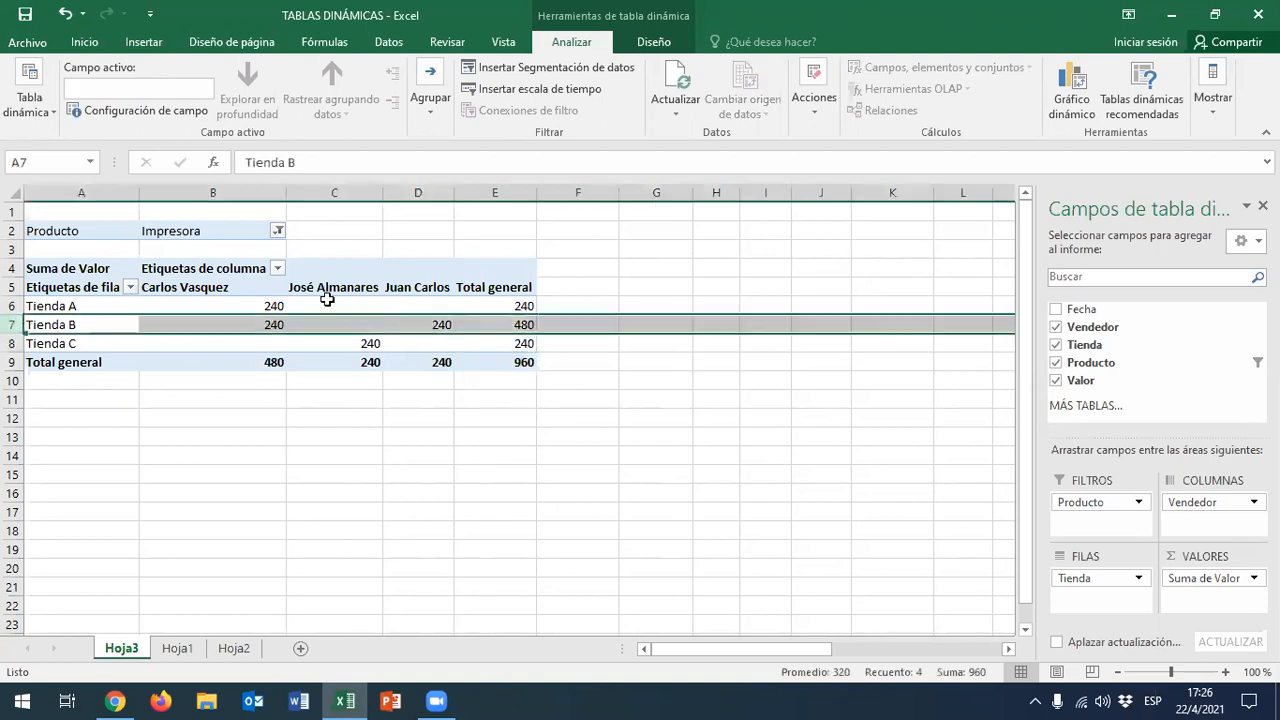
Set the Producto filter to USB 3.0.1 and check the sales for Tienda B and Tienda C
left_click(278, 231)
left_click(110, 409)
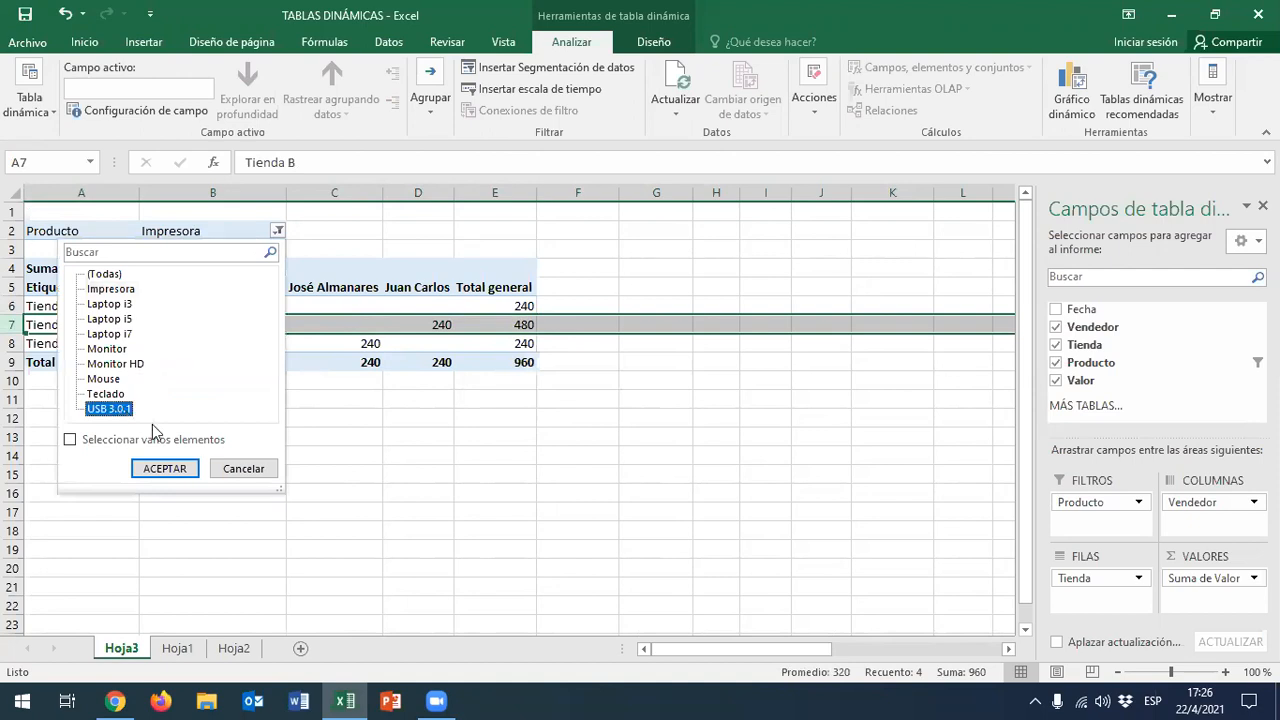
left_click(165, 468)
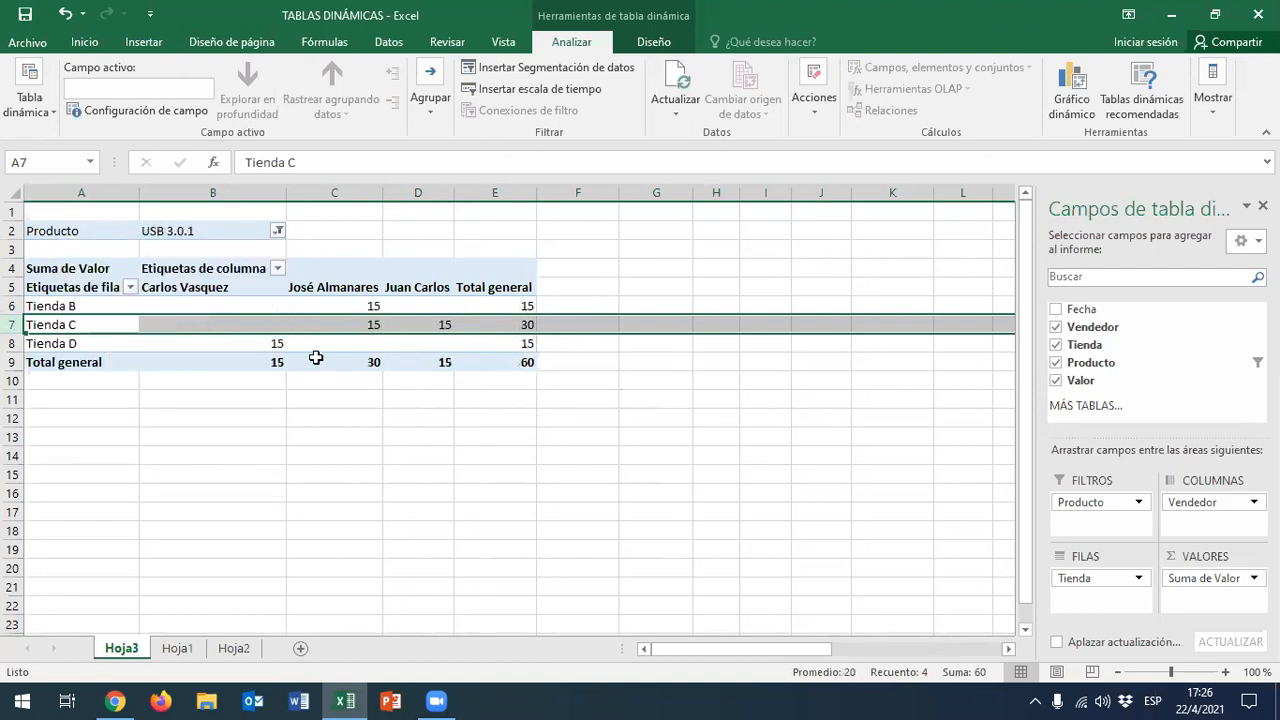
left_click(72, 306)
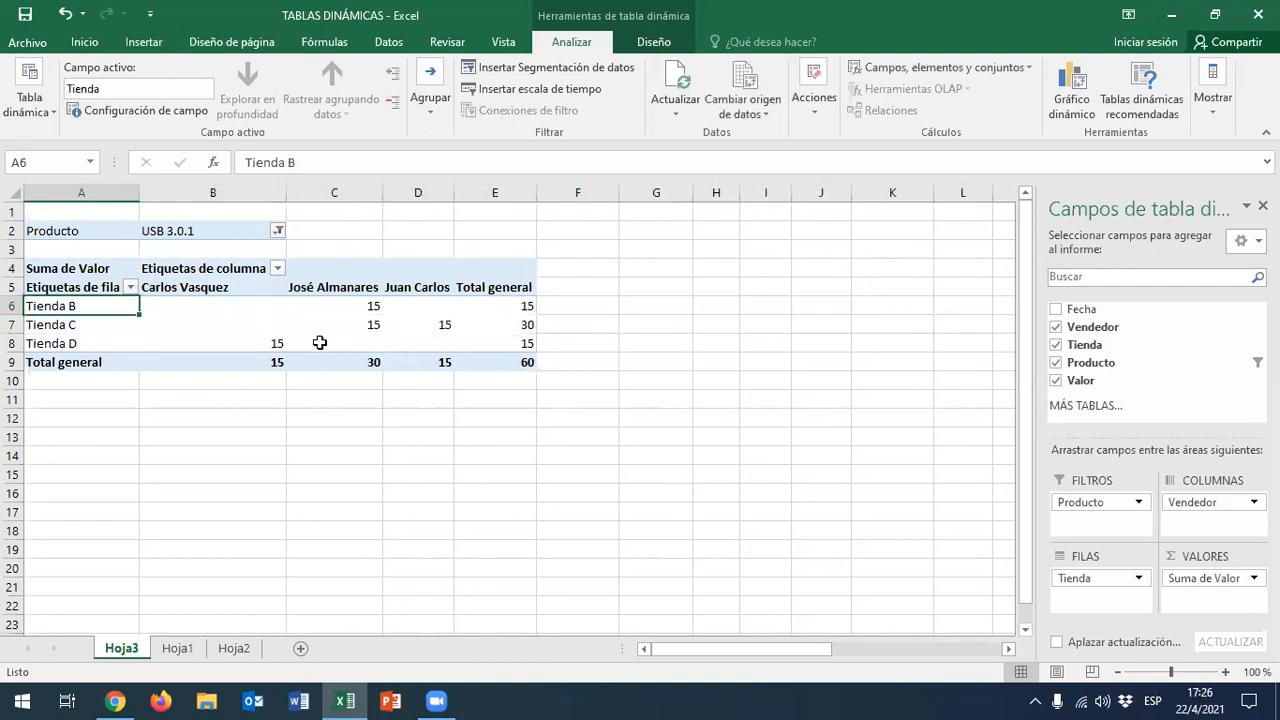
left_click(44, 324)
left_click(507, 326)
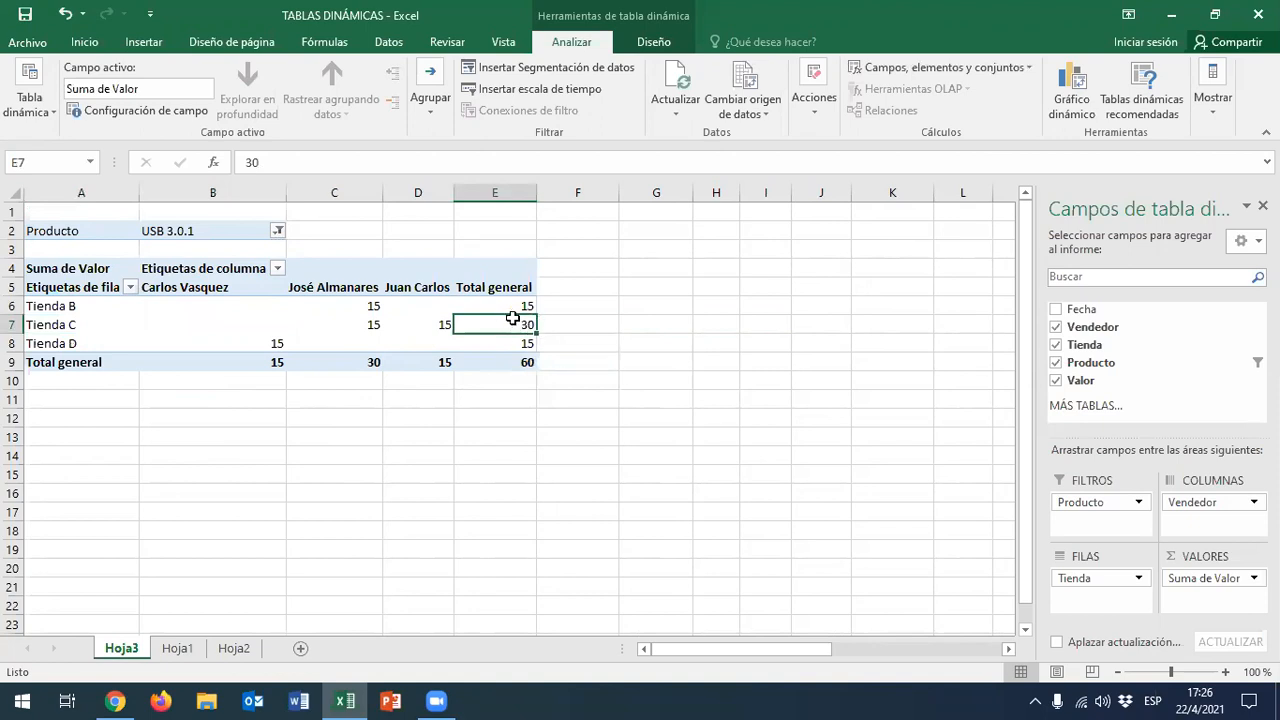
Examine the USB 3.0.1 sales for Tienda B and Tienda D and the second seller's amounts in Tienda B and Tienda C
left_click(504, 305)
left_click(507, 340)
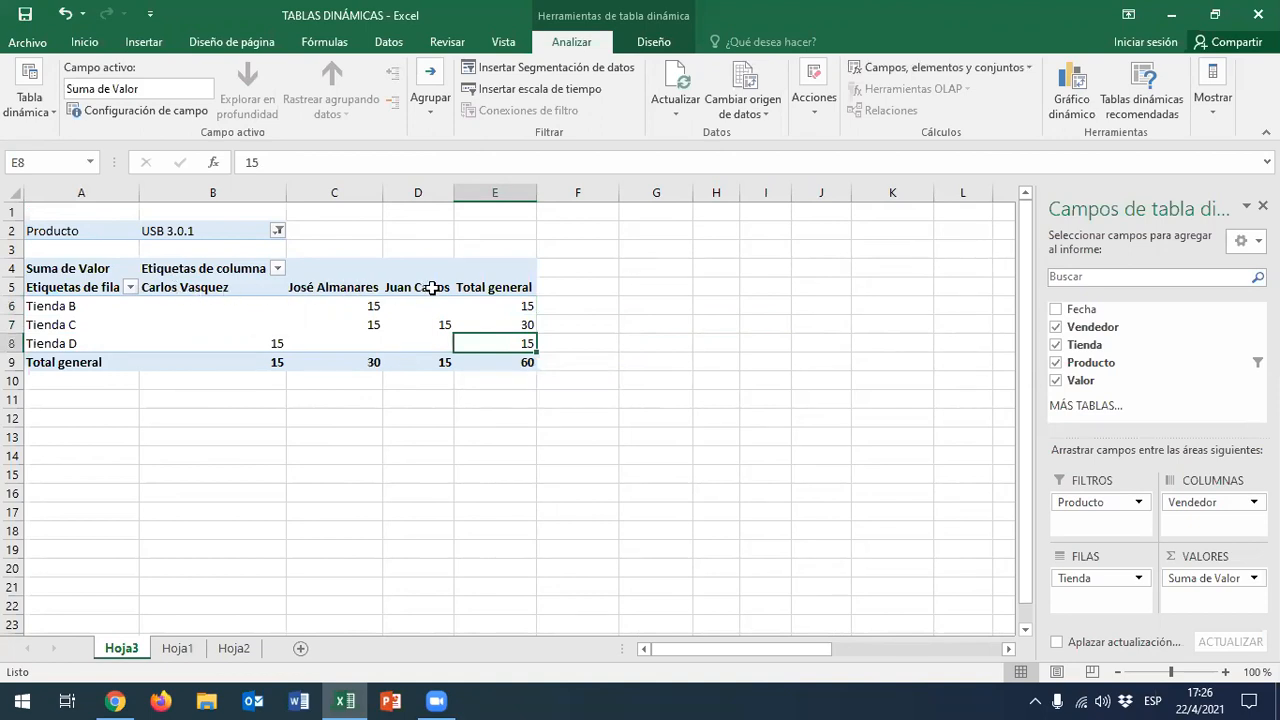
left_click(331, 289)
left_click_drag(345, 301, 345, 323)
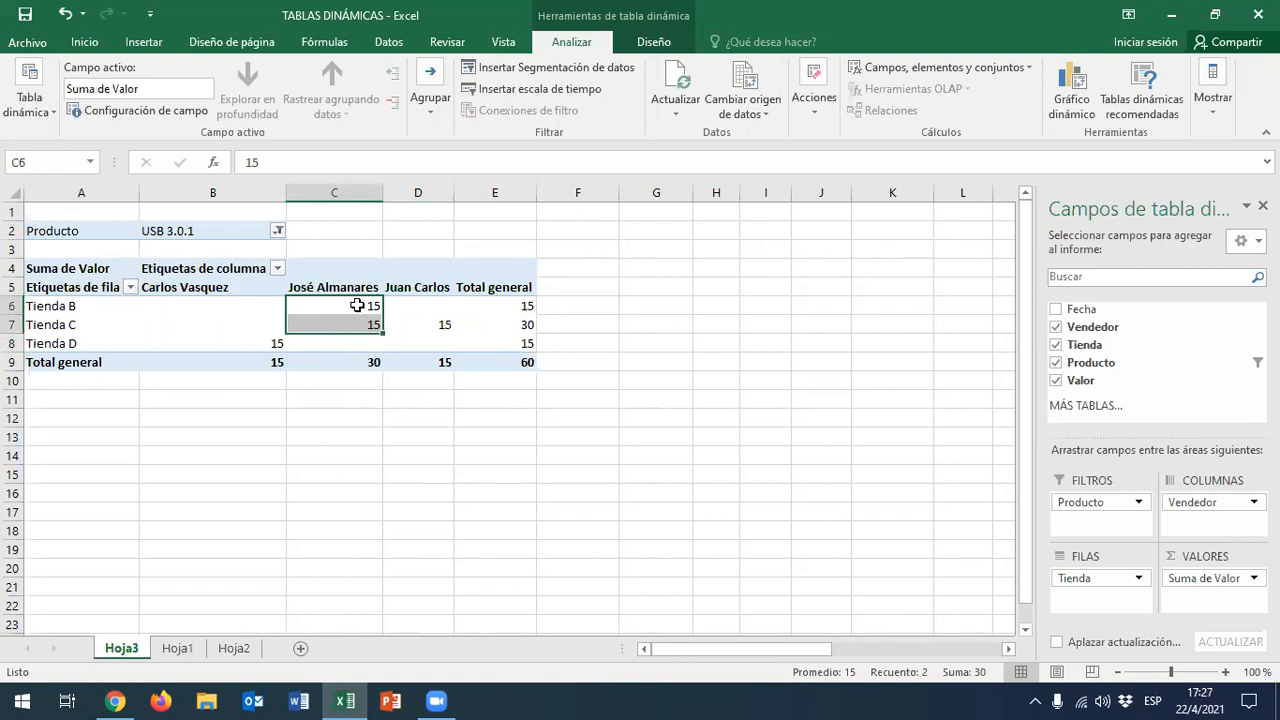
left_click(366, 305)
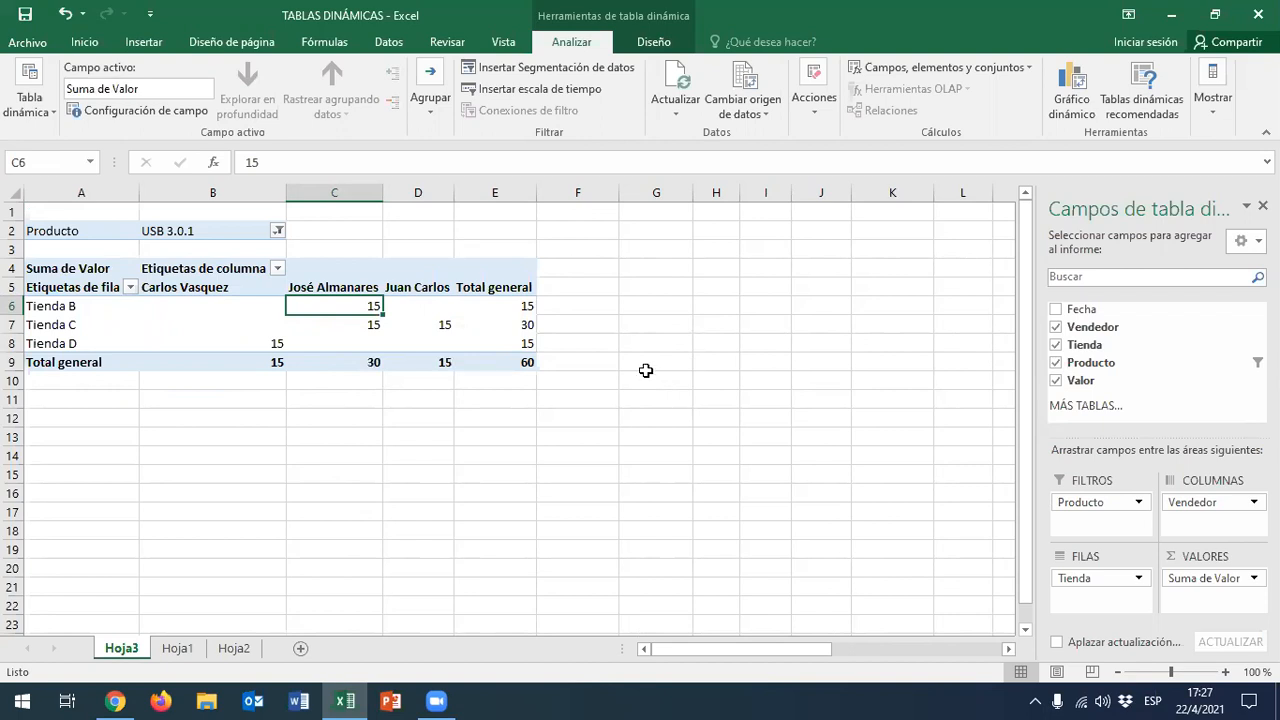
mouse_move(183, 309)
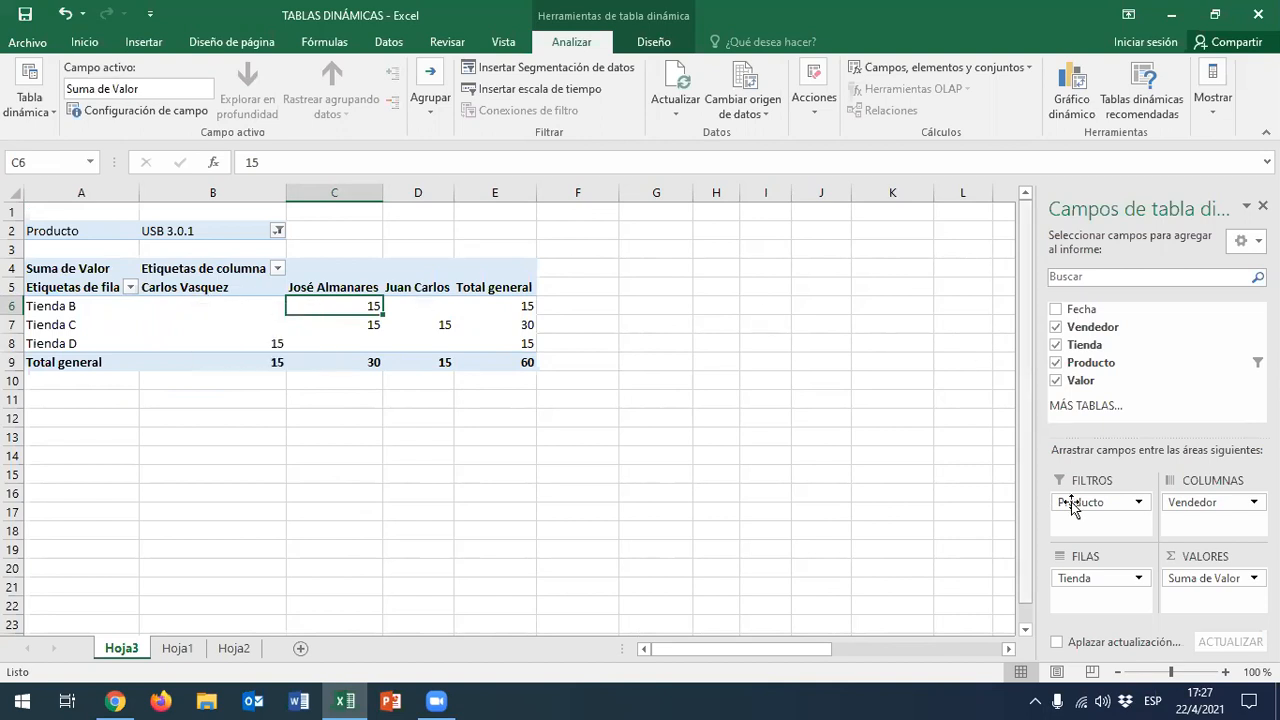
Reset the Producto filter to (Todas) and move Producto into the rows beneath Tienda
left_click(278, 231)
left_click(108, 275)
left_click(185, 470)
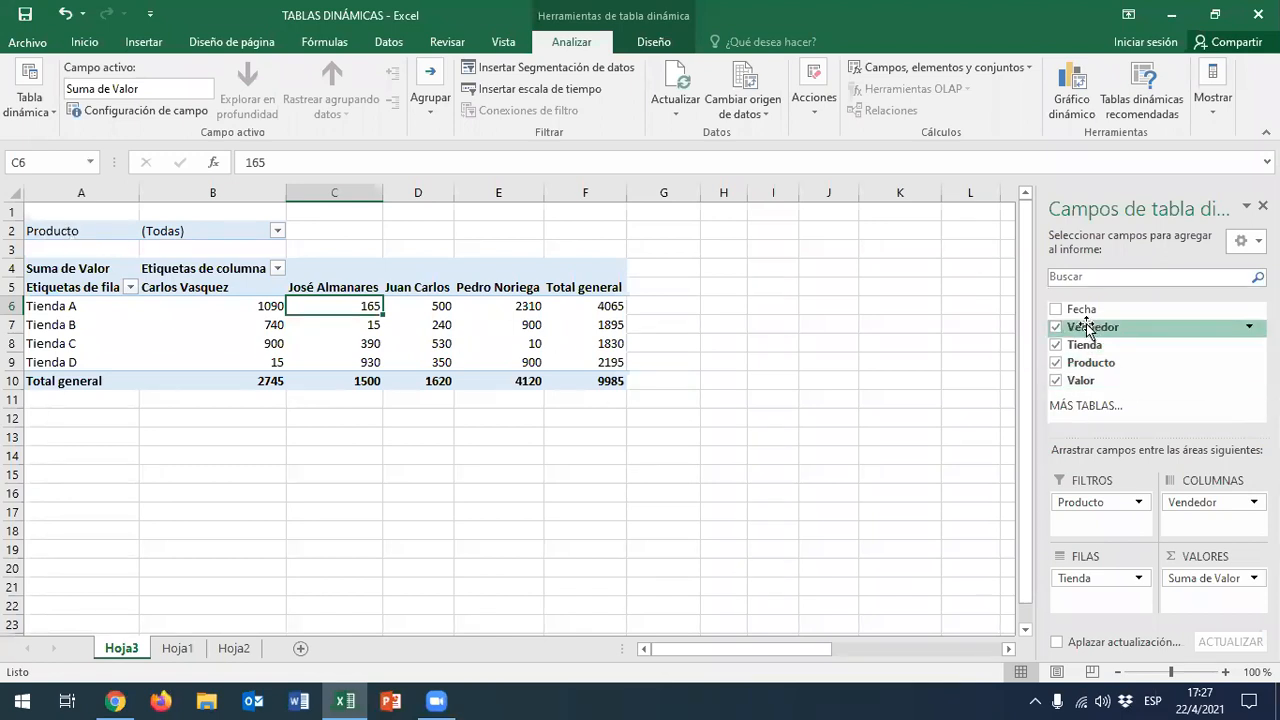
left_click_drag(1101, 502, 1098, 598)
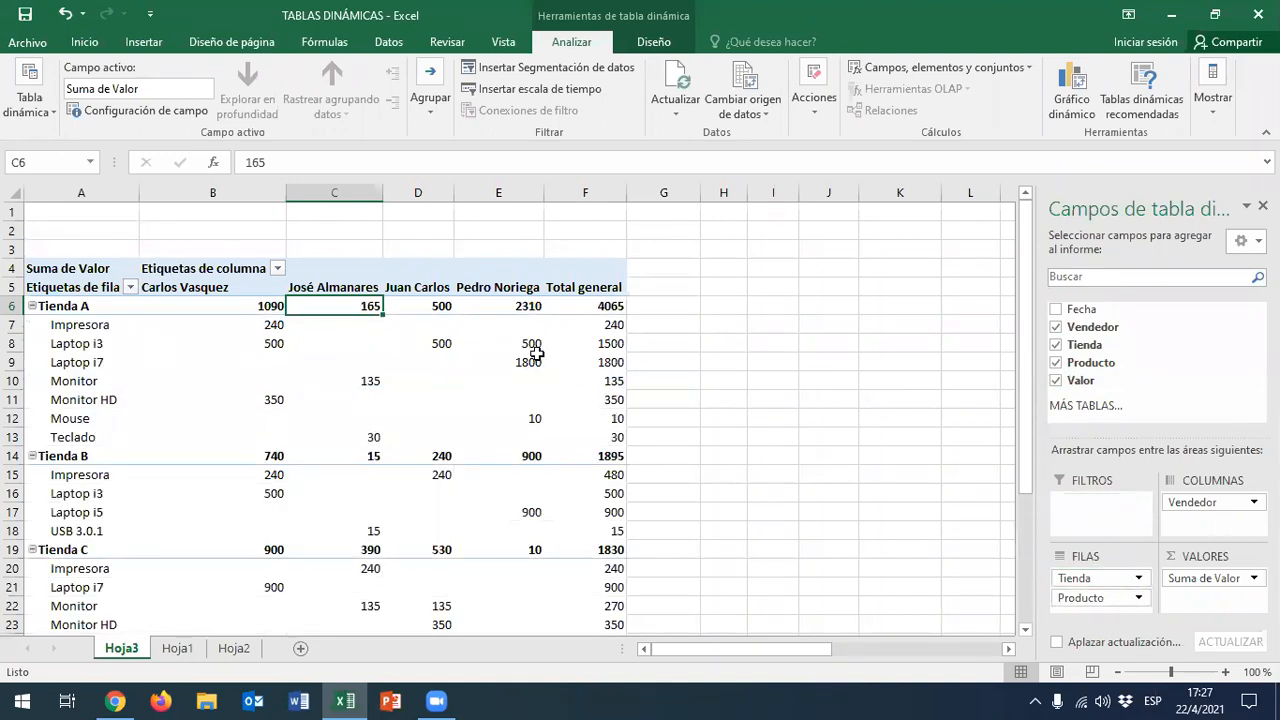
Review each seller's column and the grand total of Tienda A in the product breakdown by store
scroll(326, 236, "down", 1)
scroll(22, 324, "up", 1)
left_click(207, 287)
left_click(334, 287)
left_click(418, 287)
left_click(497, 287)
left_click(573, 288)
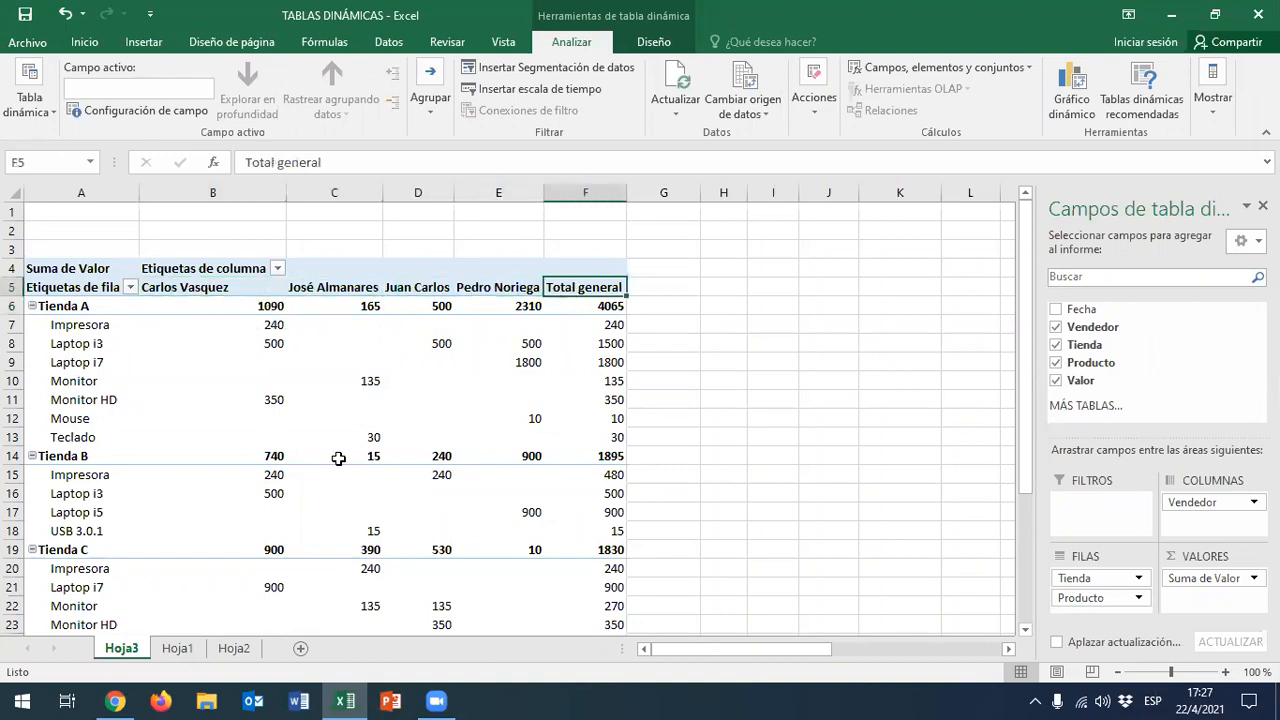
left_click(607, 310)
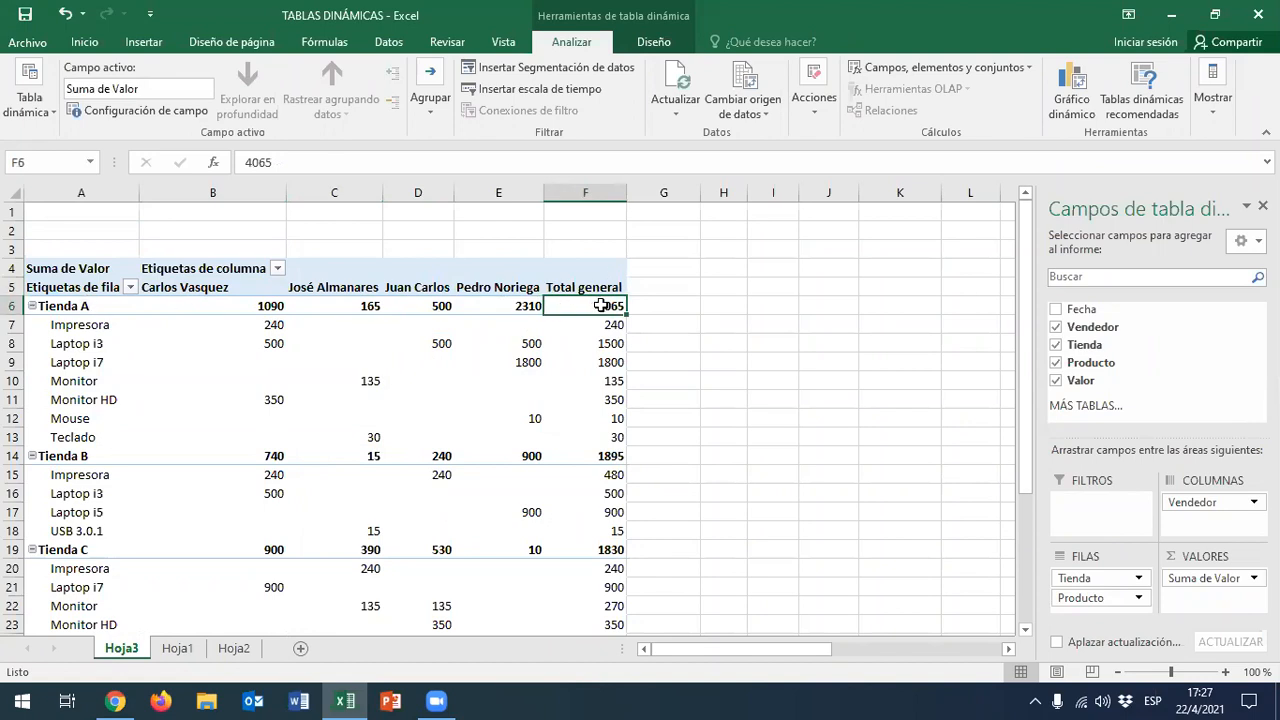
Collapse the product details of Tienda A, Tienda B, Tienda C and Tienda D
left_click(32, 306)
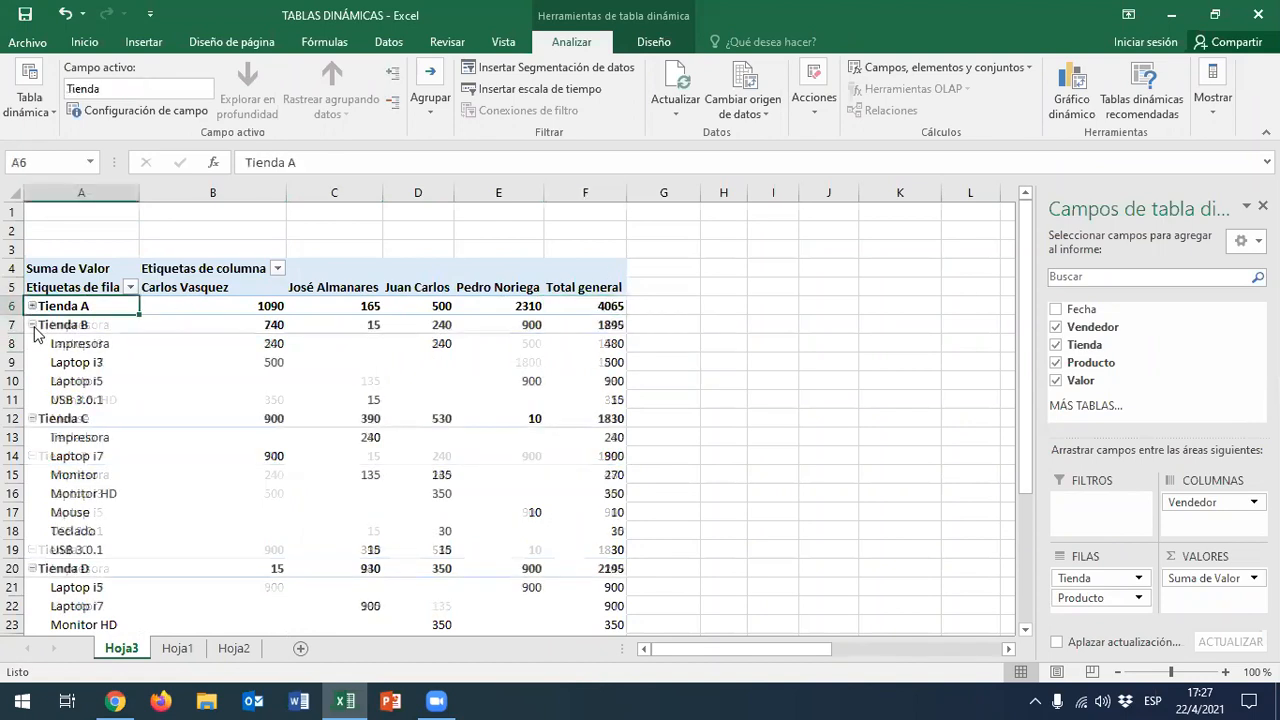
left_click(32, 324)
left_click(32, 343)
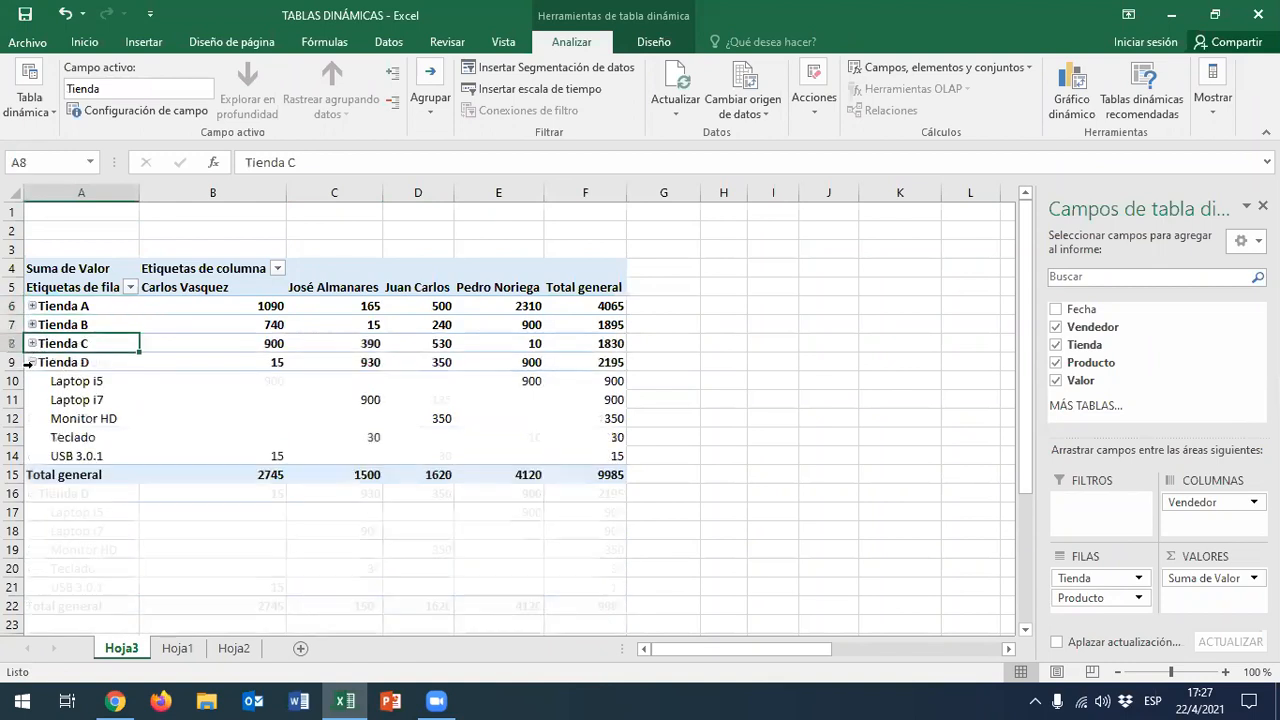
left_click(32, 362)
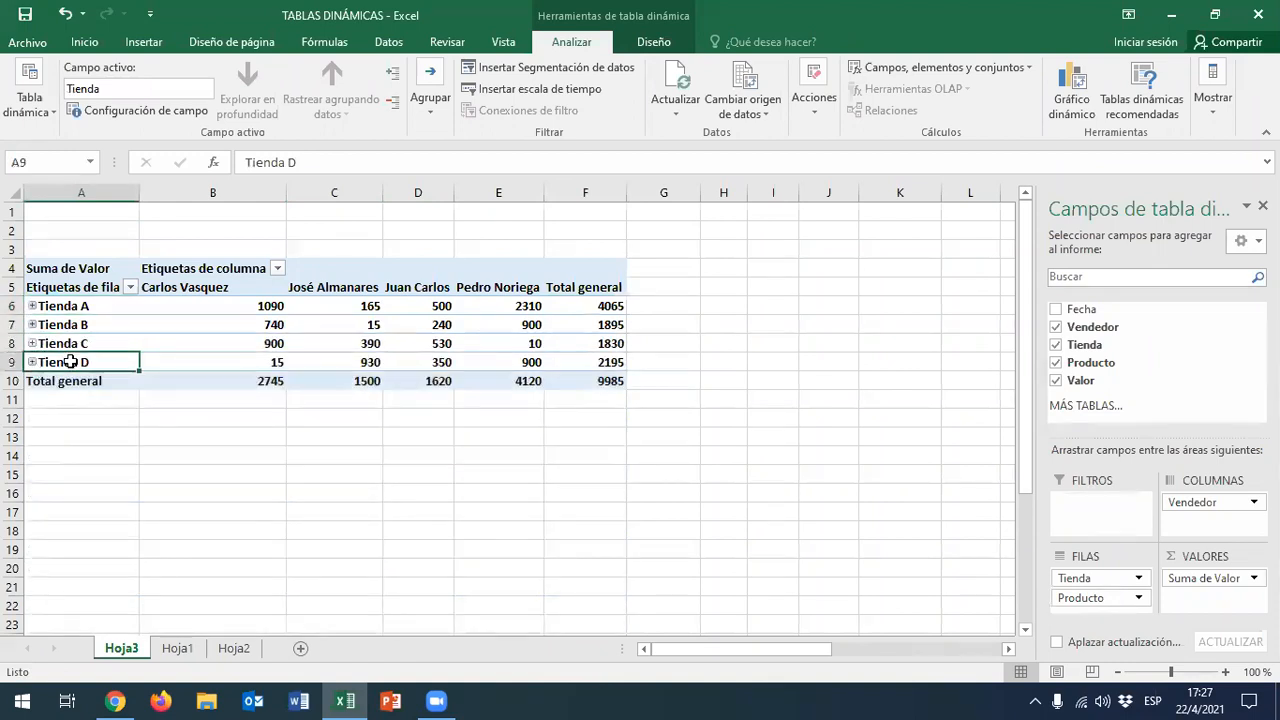
Compare the grand totals of the four stores, briefly expanding and collapsing Tienda A's product details
left_click(711, 323)
left_click_drag(603, 306, 617, 363)
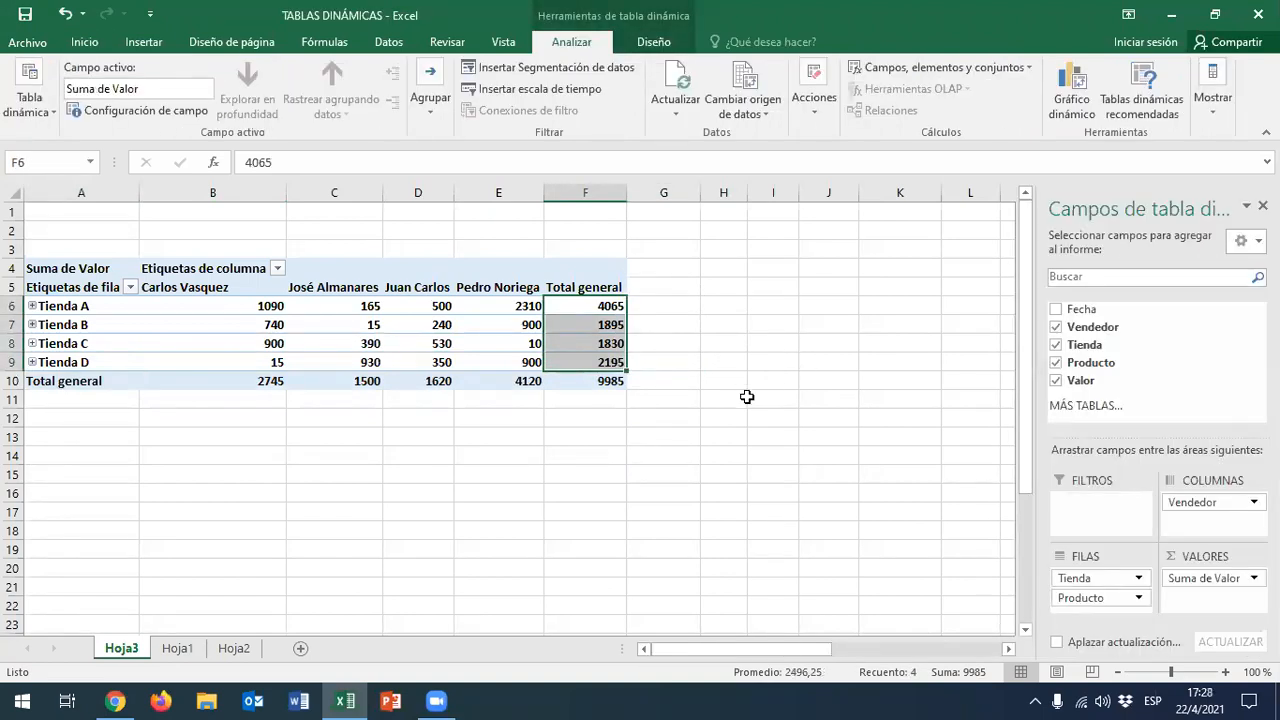
left_click(588, 304)
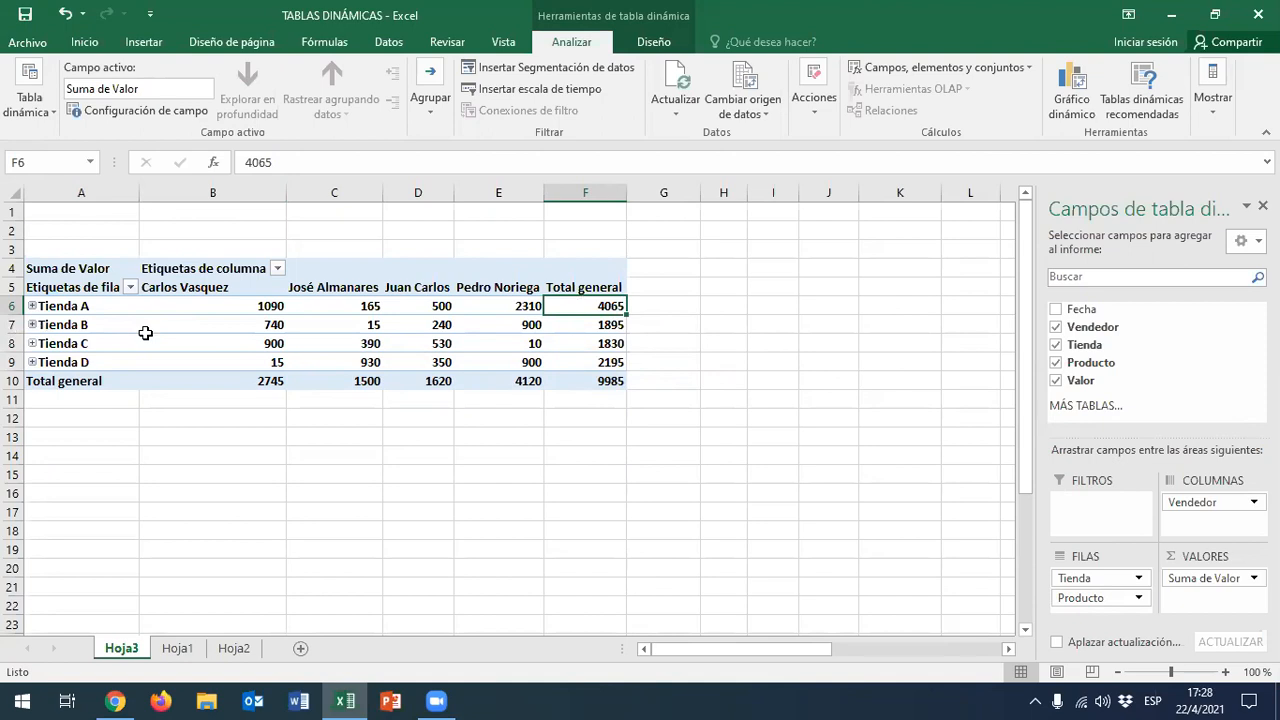
left_click(33, 307)
left_click(32, 307)
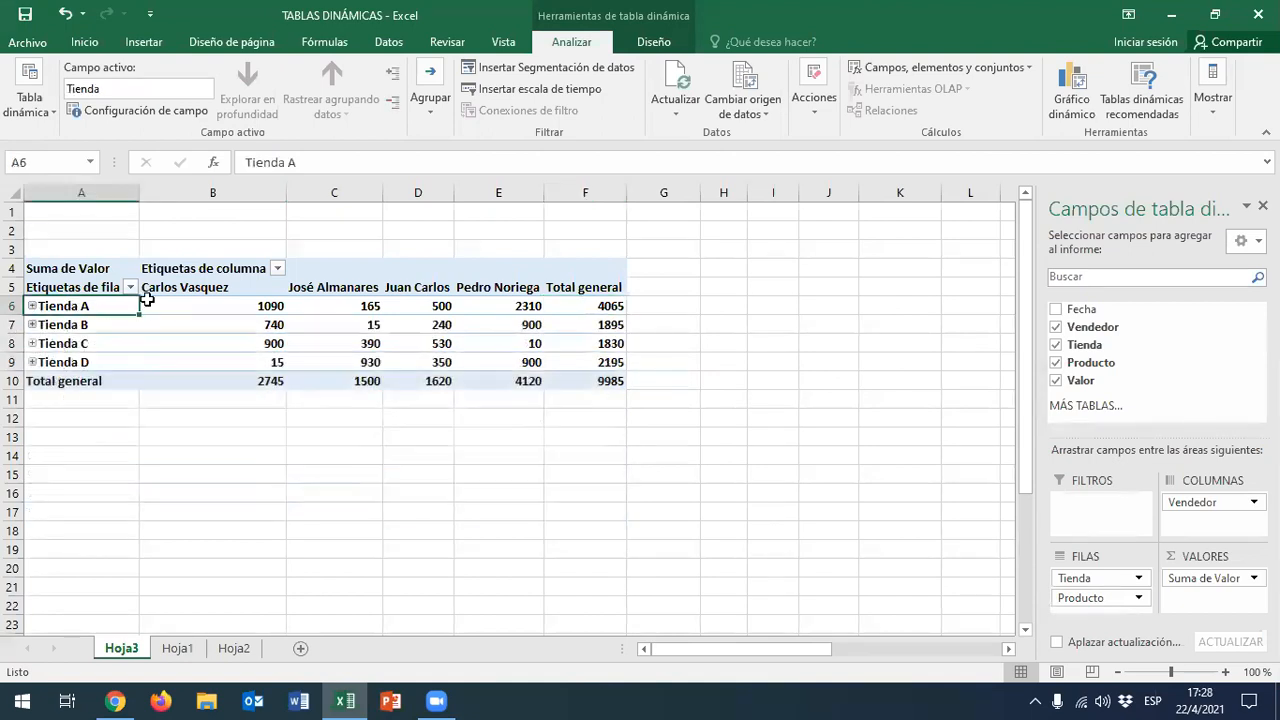
Rearrange the pivot table with Vendedor as the report filter, Tienda as the columns and Producto alone as the rows
left_click_drag(1204, 510, 1108, 505)
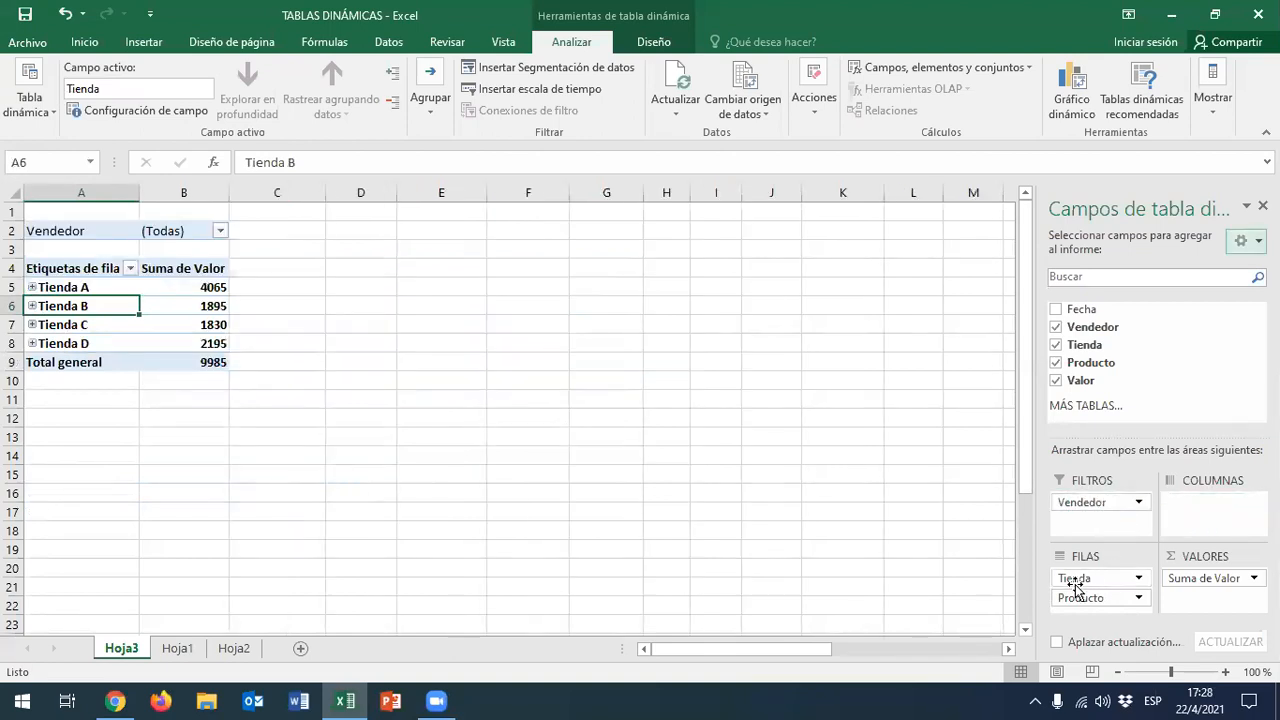
left_click_drag(1078, 579, 1187, 508)
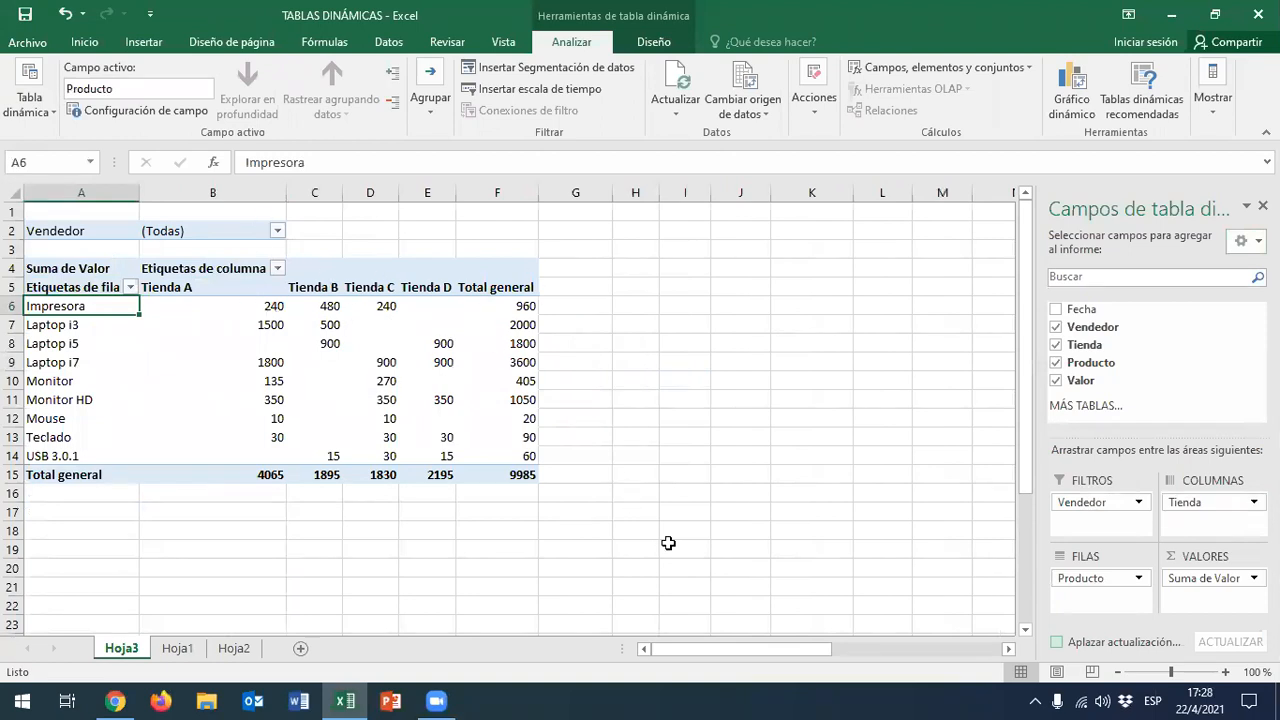
Filter the pivot table by the first seller in the Vendedor list and review that seller's product sales per store
left_click(277, 231)
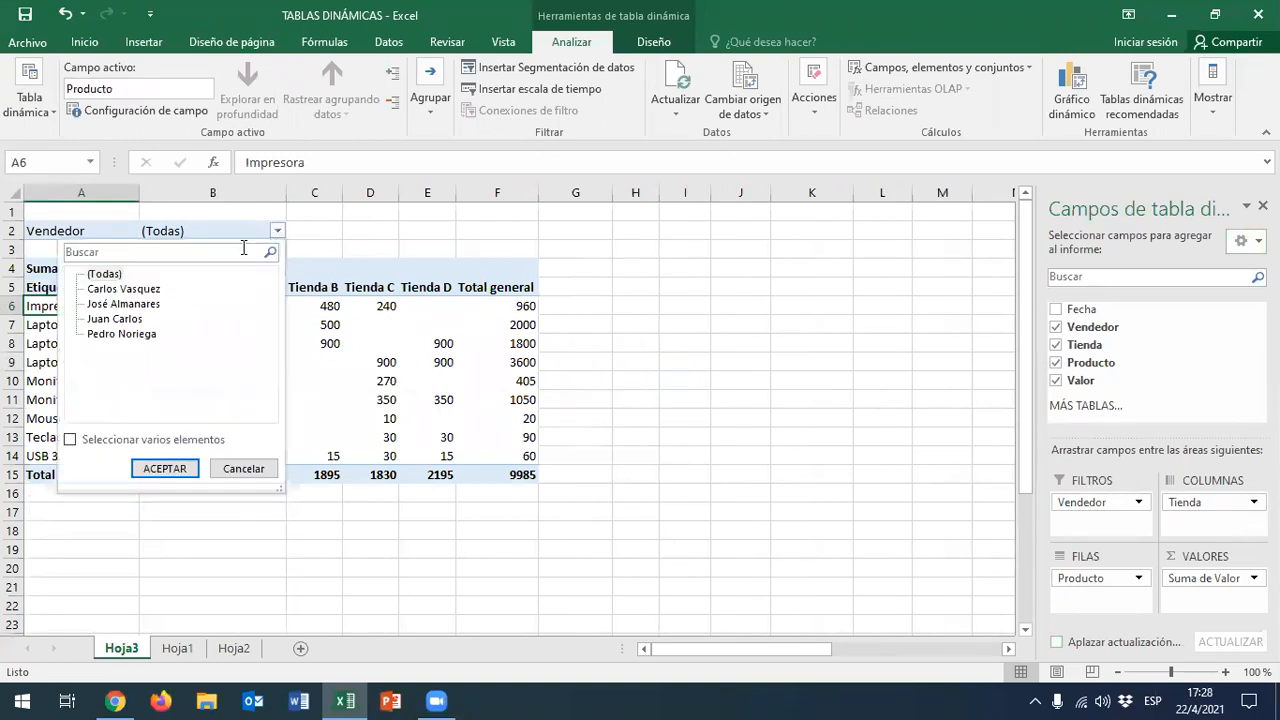
left_click(142, 289)
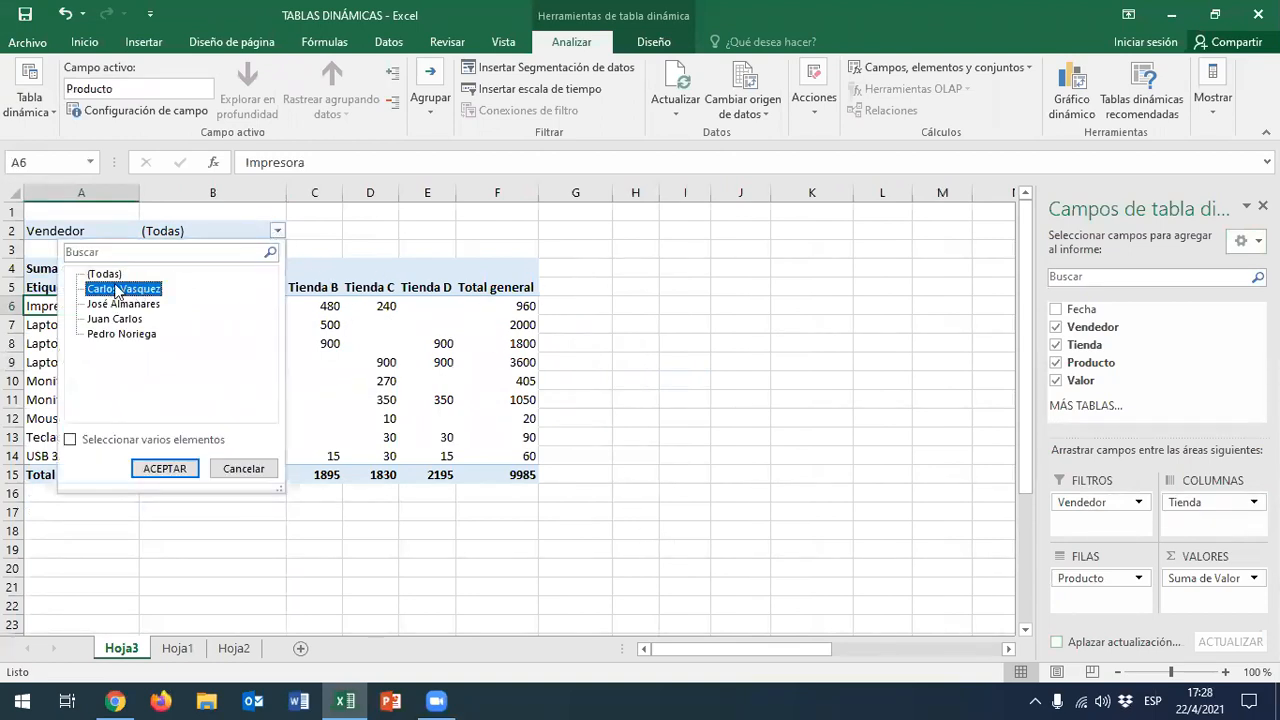
left_click(166, 474)
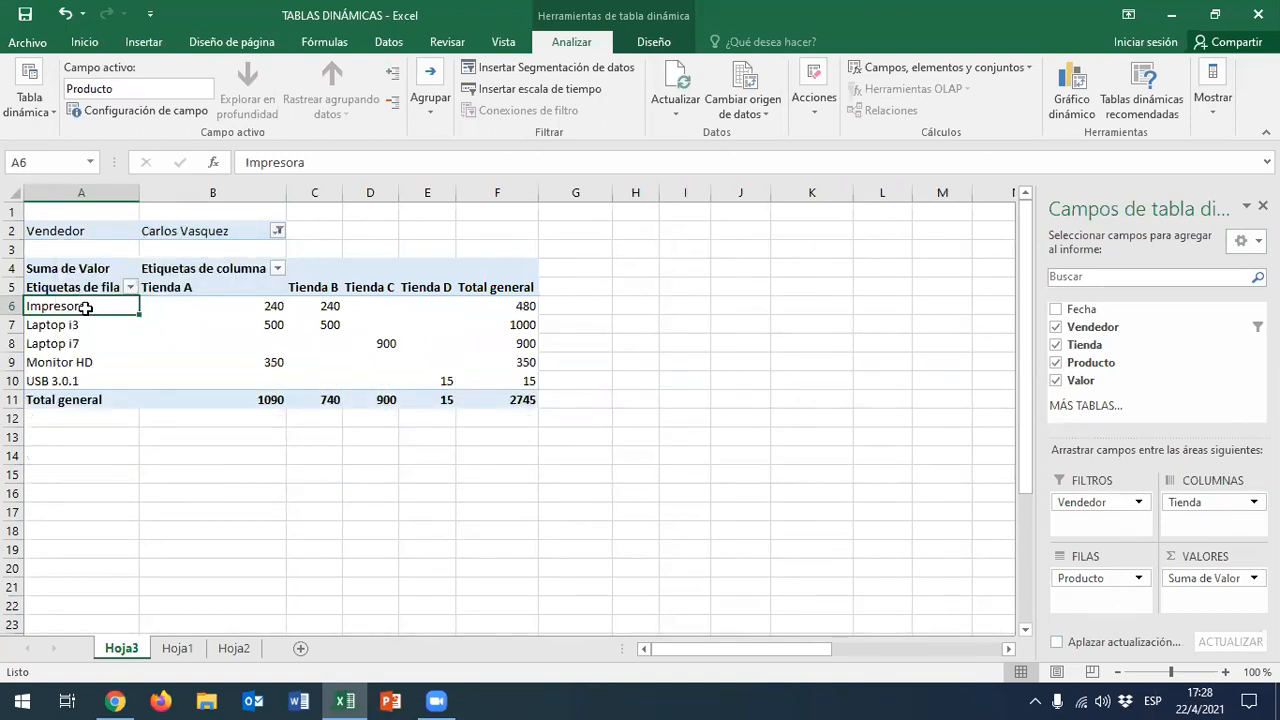
left_click_drag(100, 315, 92, 378)
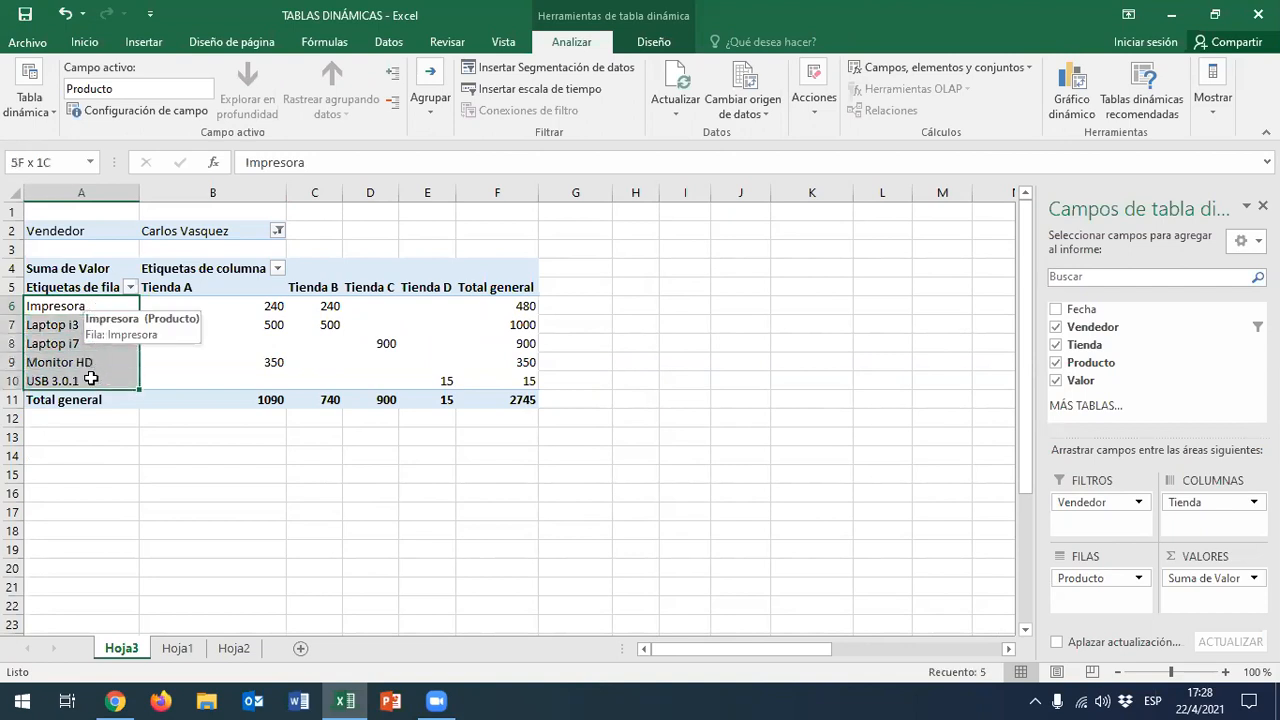
left_click_drag(196, 305, 437, 380)
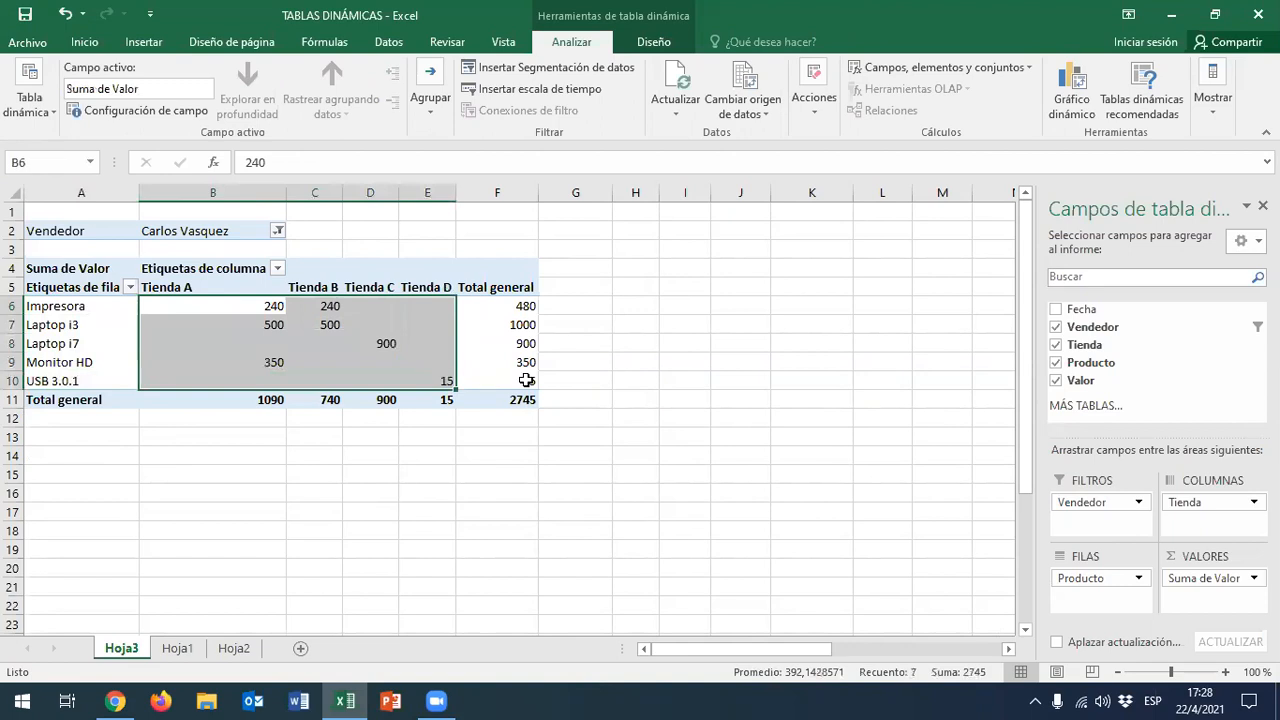
left_click(628, 396)
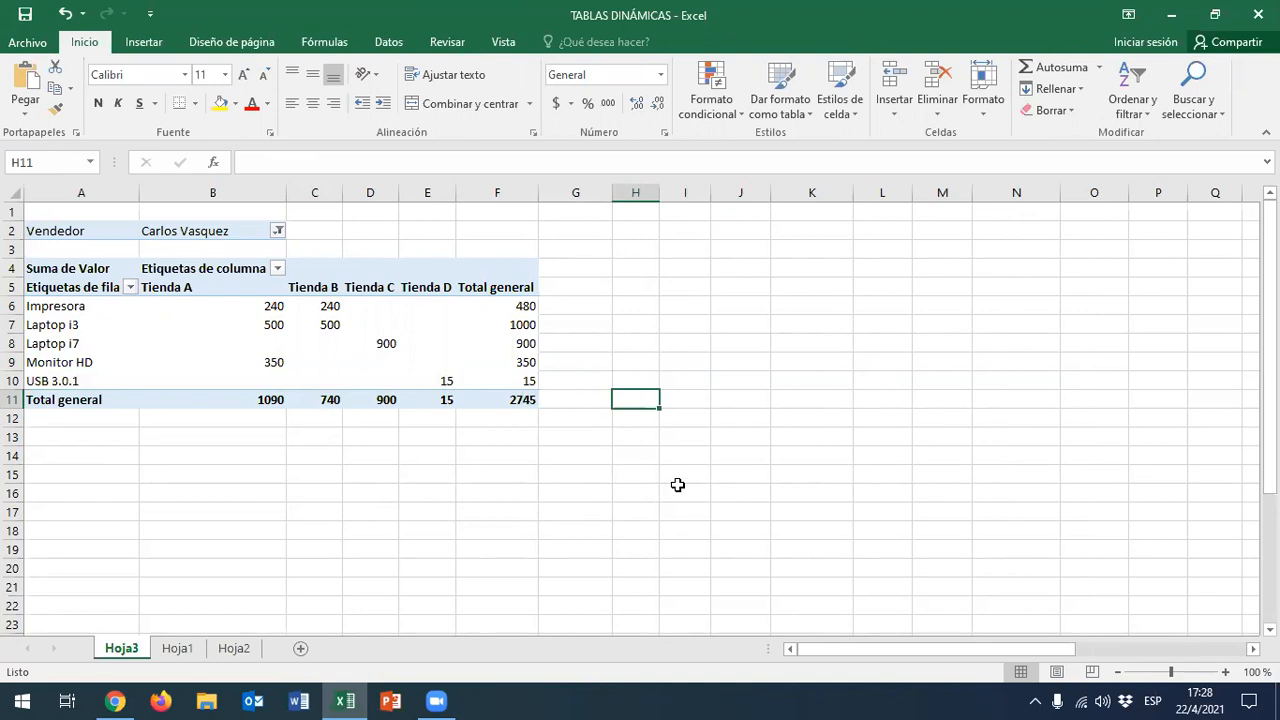
Add Fecha to the rows beneath Producto and check the Trimestres and Fecha row fields
left_click(102, 330)
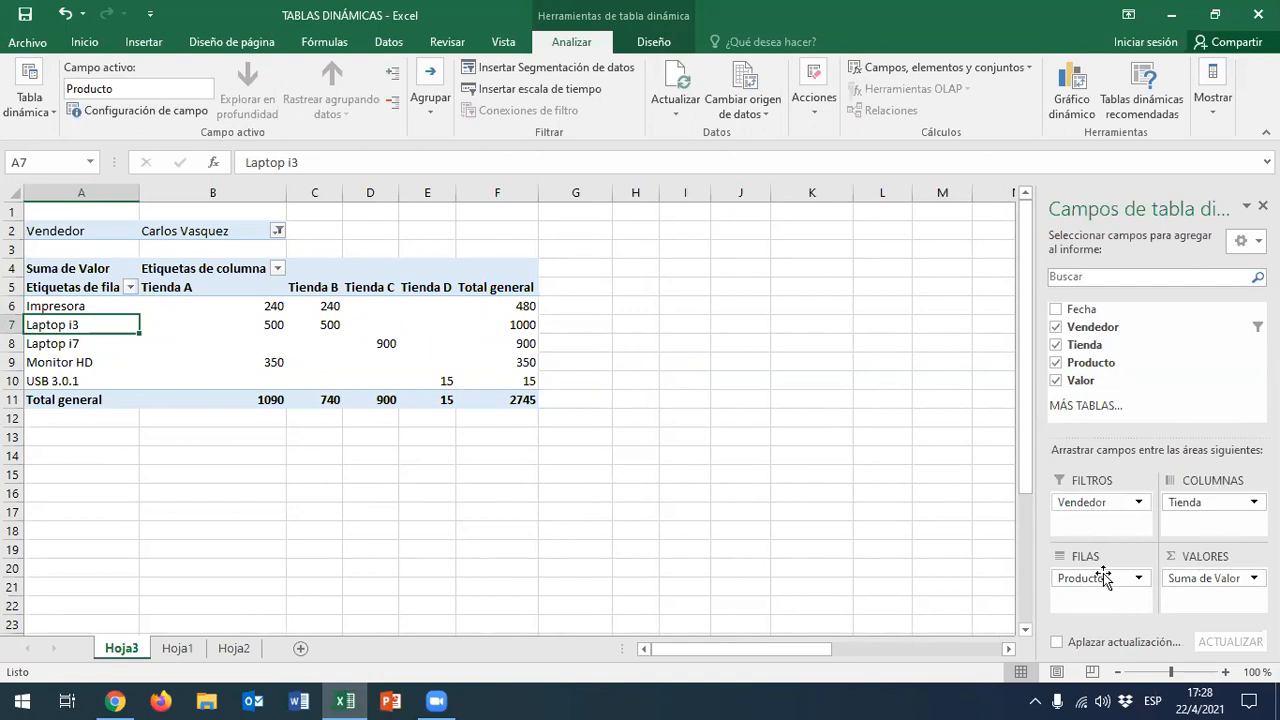
left_click_drag(1104, 312, 1106, 603)
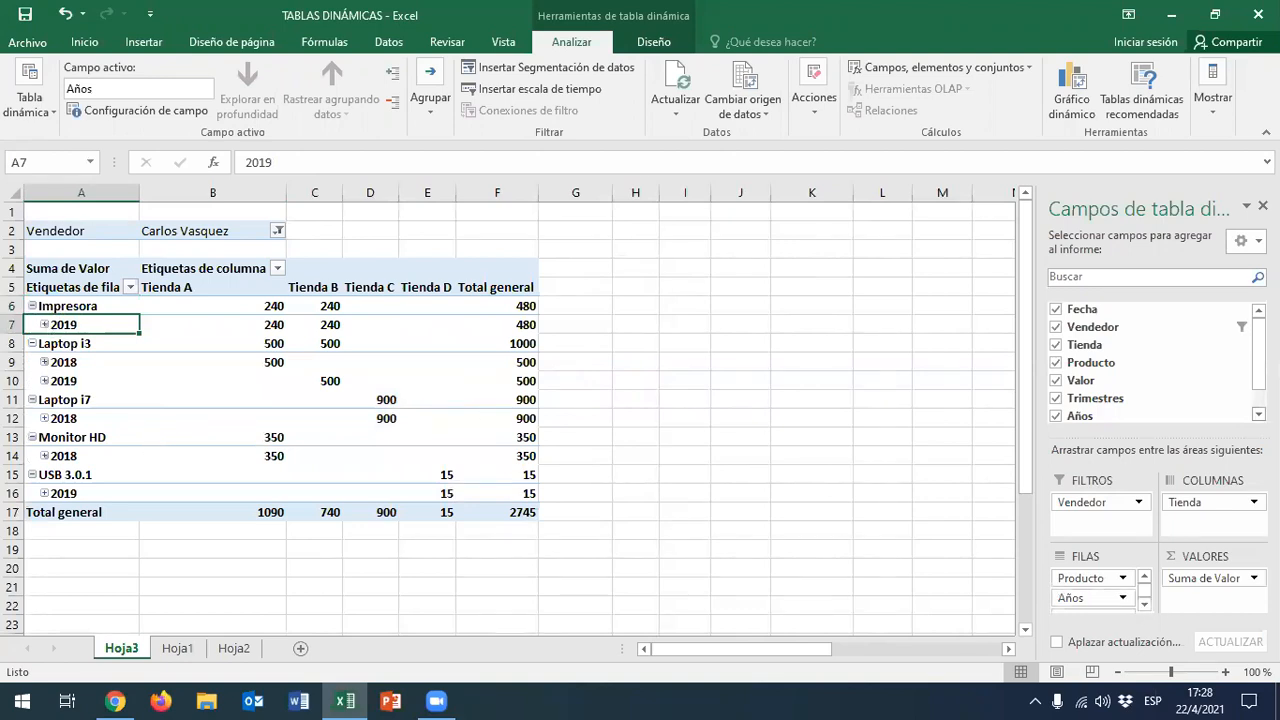
scroll(1107, 597, "down", 2)
left_click(1145, 605)
left_click(1145, 605)
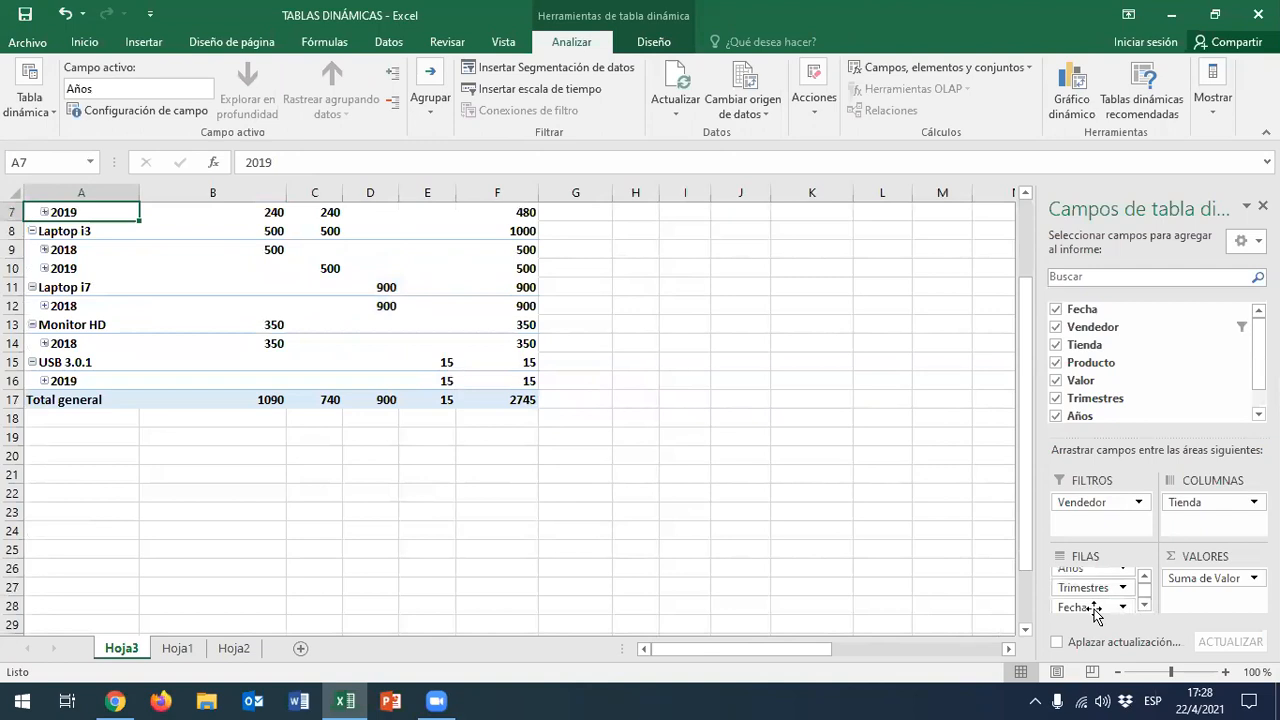
left_click(1100, 590)
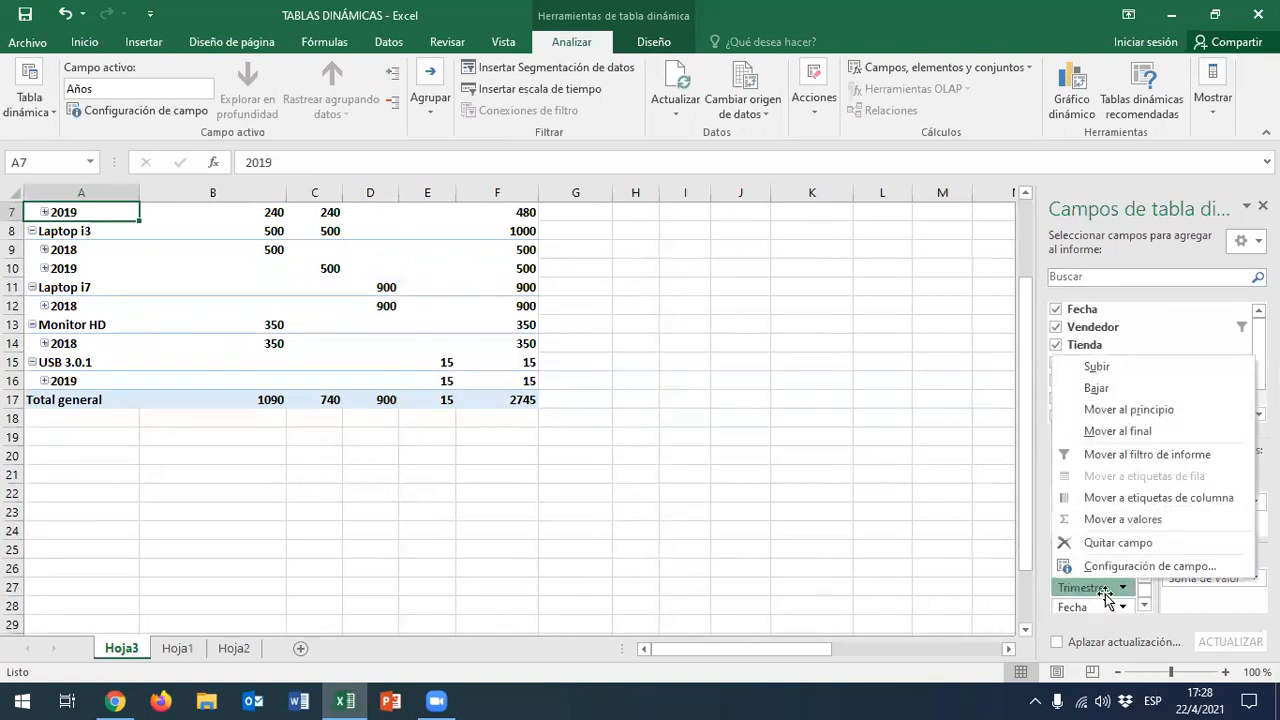
left_click(1103, 604)
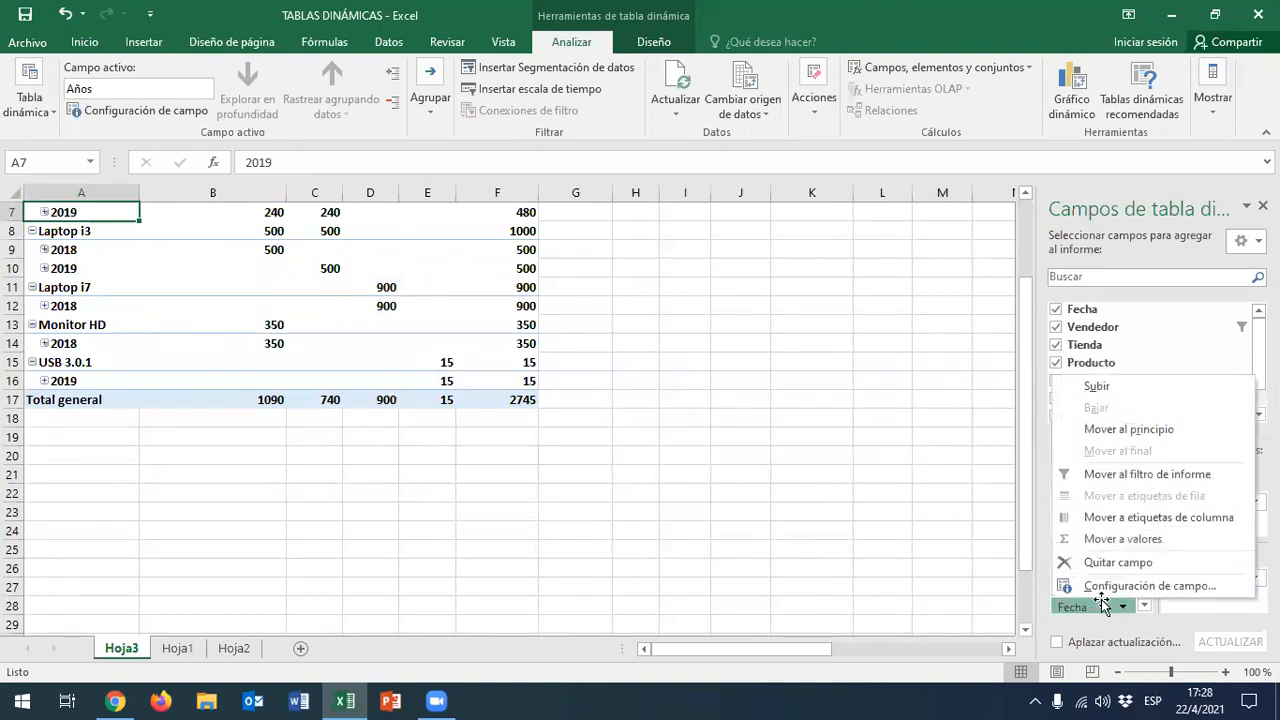
left_click(1004, 592)
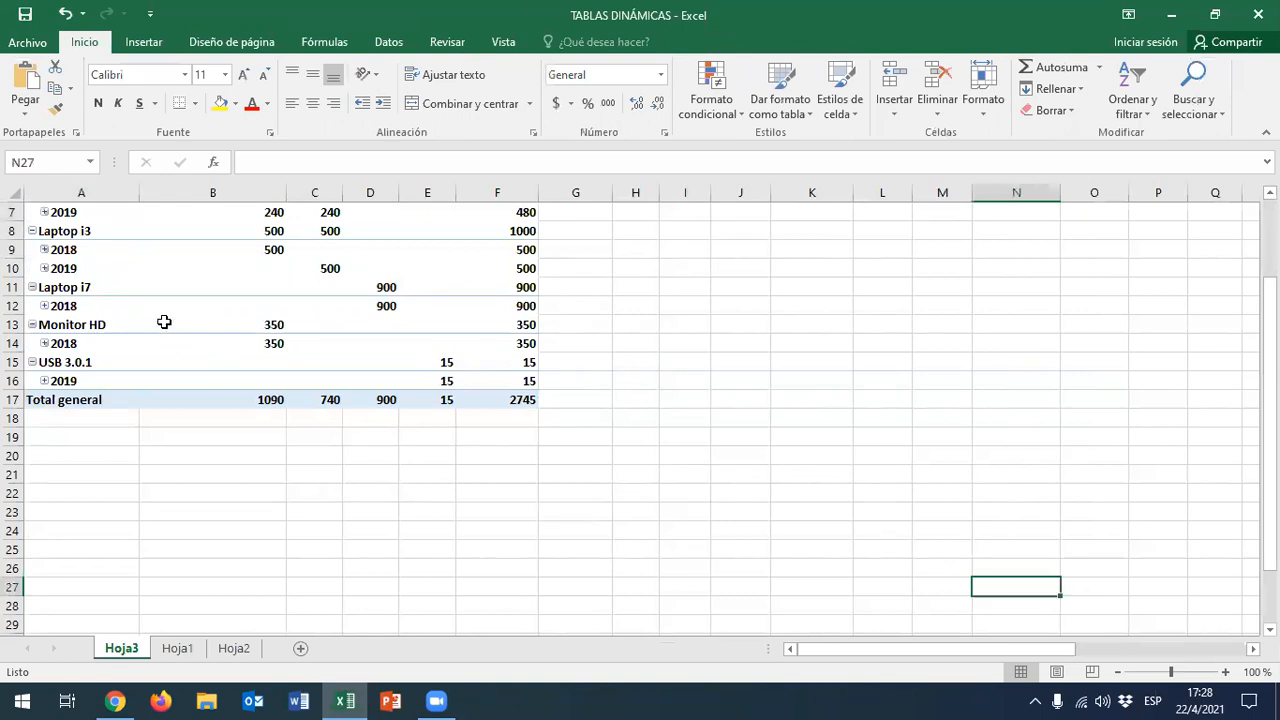
Remove the Trimestres, Fecha and Años fields from the pivot table rows
left_click(164, 321)
left_click(1145, 578)
left_click(1145, 578)
left_click(1145, 604)
left_click(1145, 605)
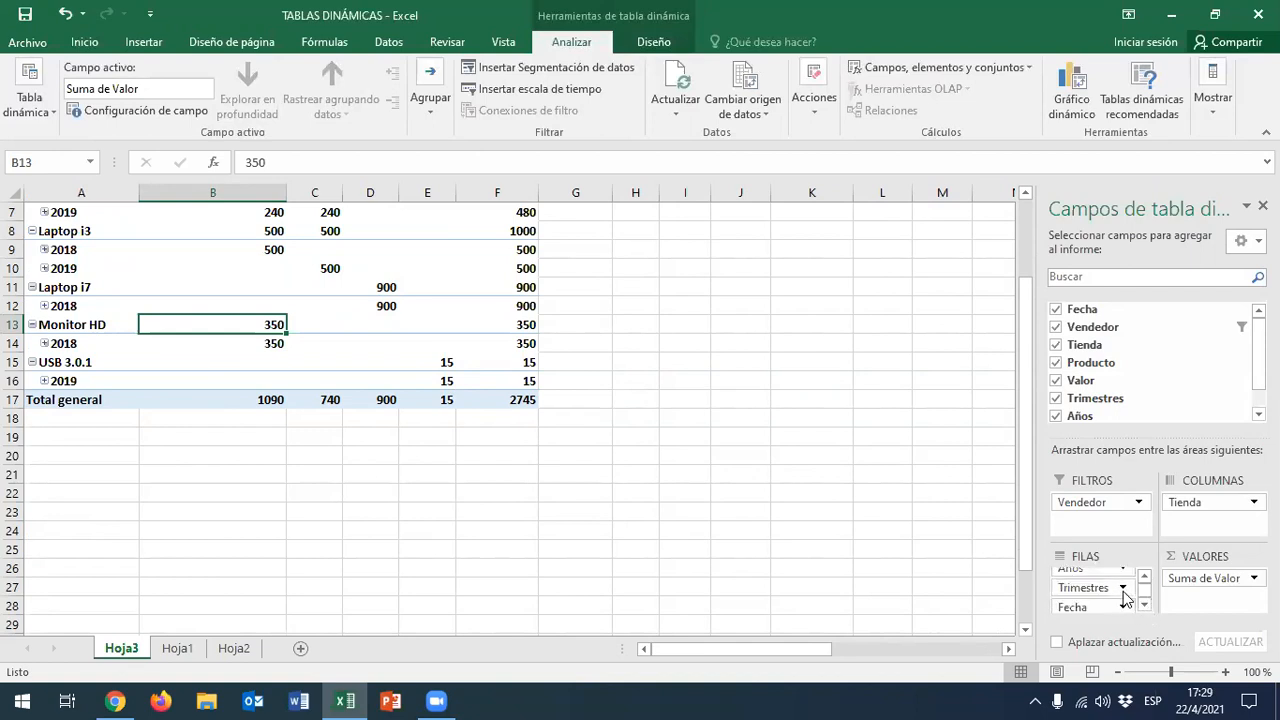
left_click(1123, 590)
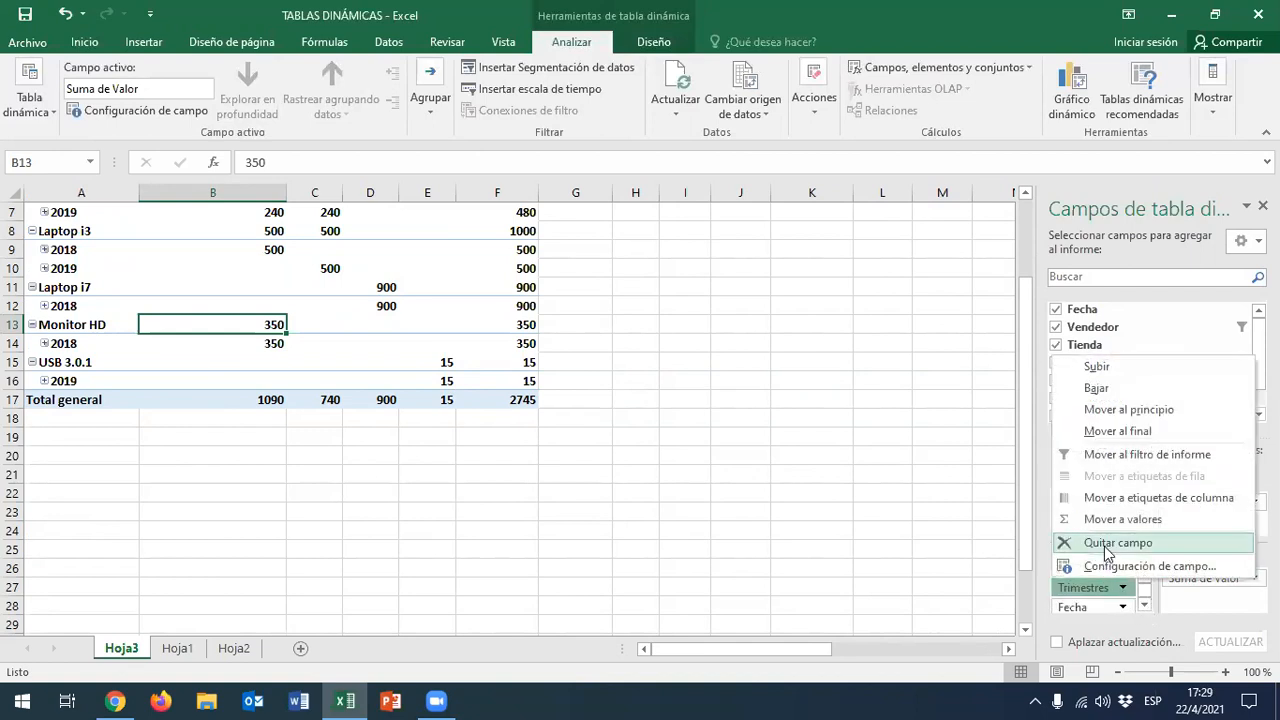
left_click(1108, 548)
left_click(1124, 604)
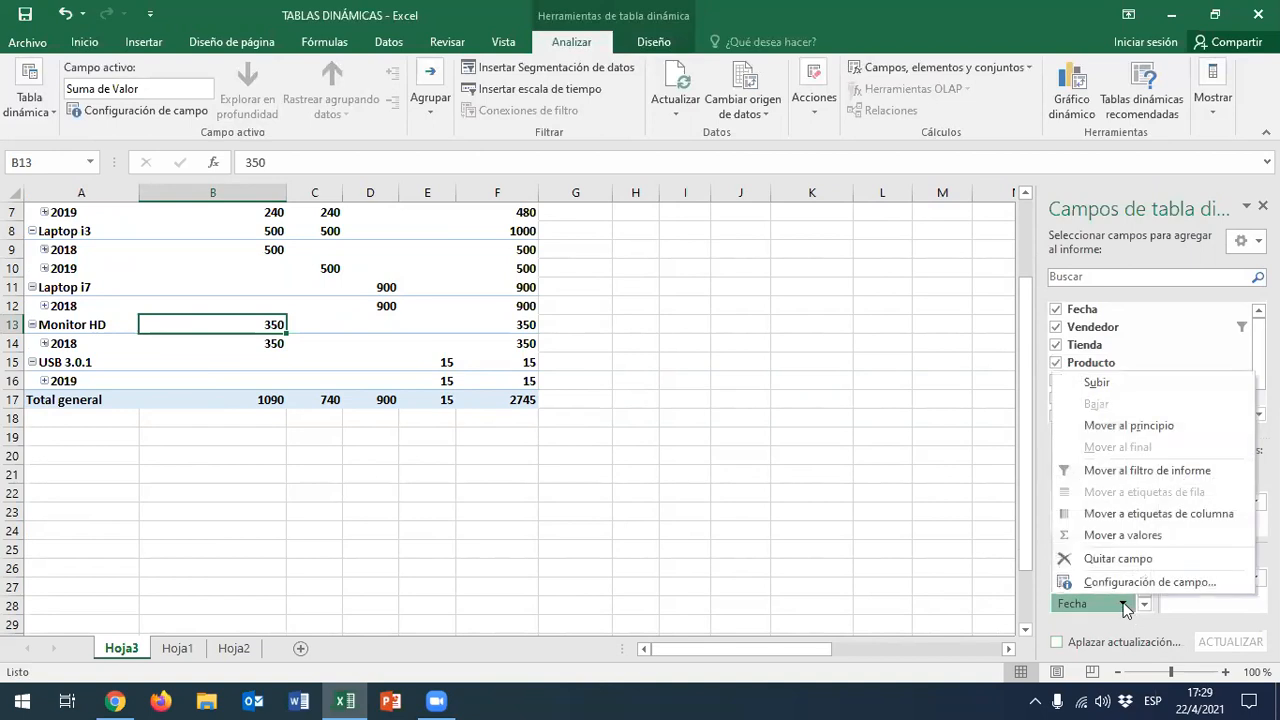
left_click(1106, 565)
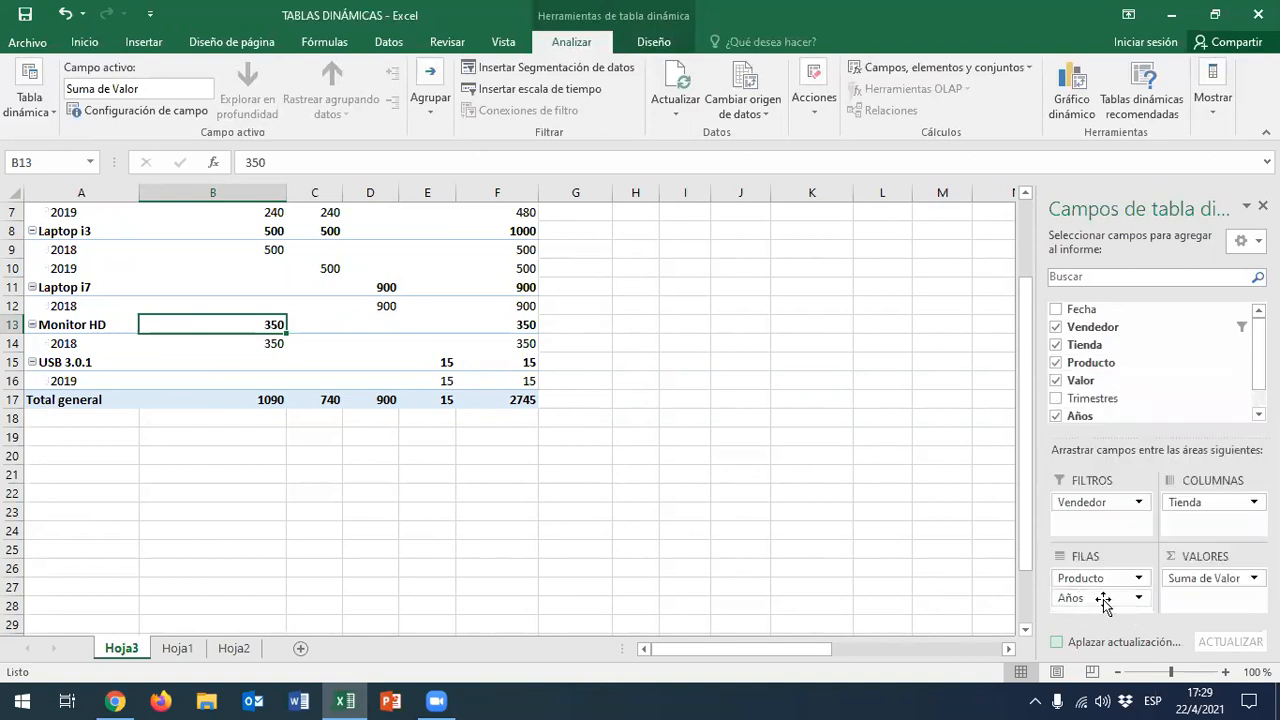
left_click(1139, 600)
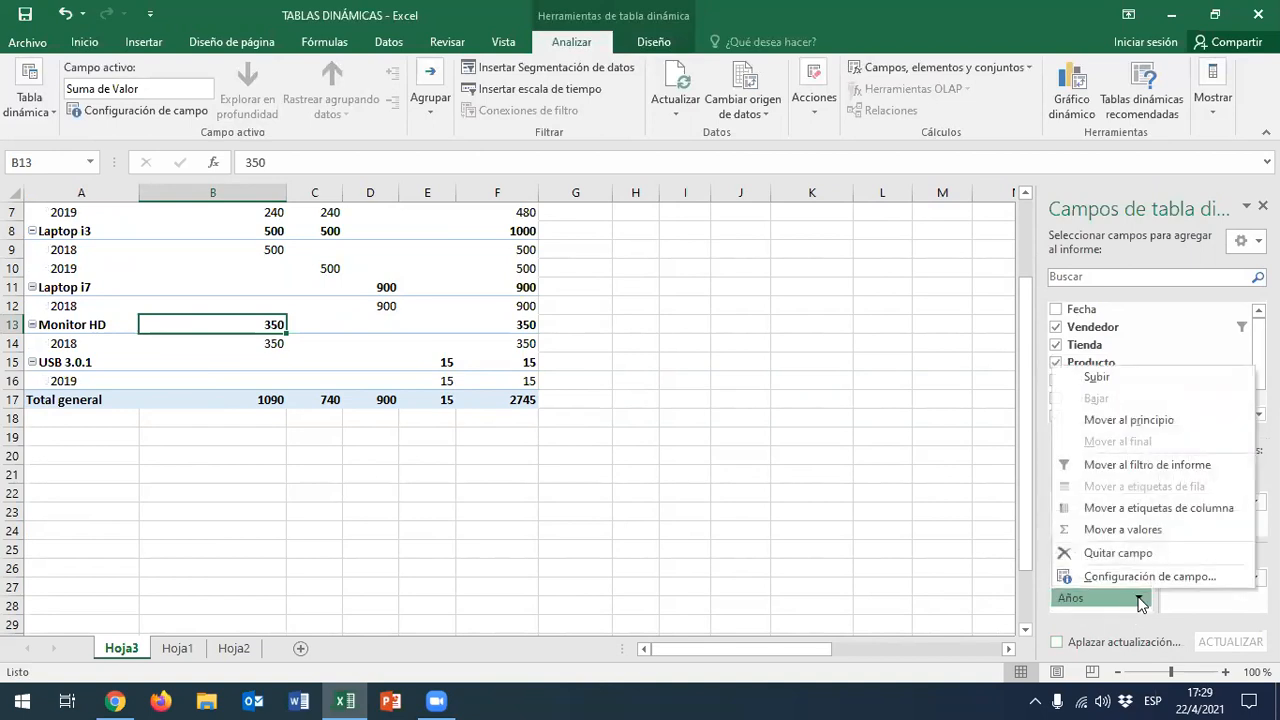
left_click(1100, 553)
Add Fecha to the rows beneath Producto again and remove the Trimestres and Años fields from the rows
left_click_drag(1092, 310, 1108, 603)
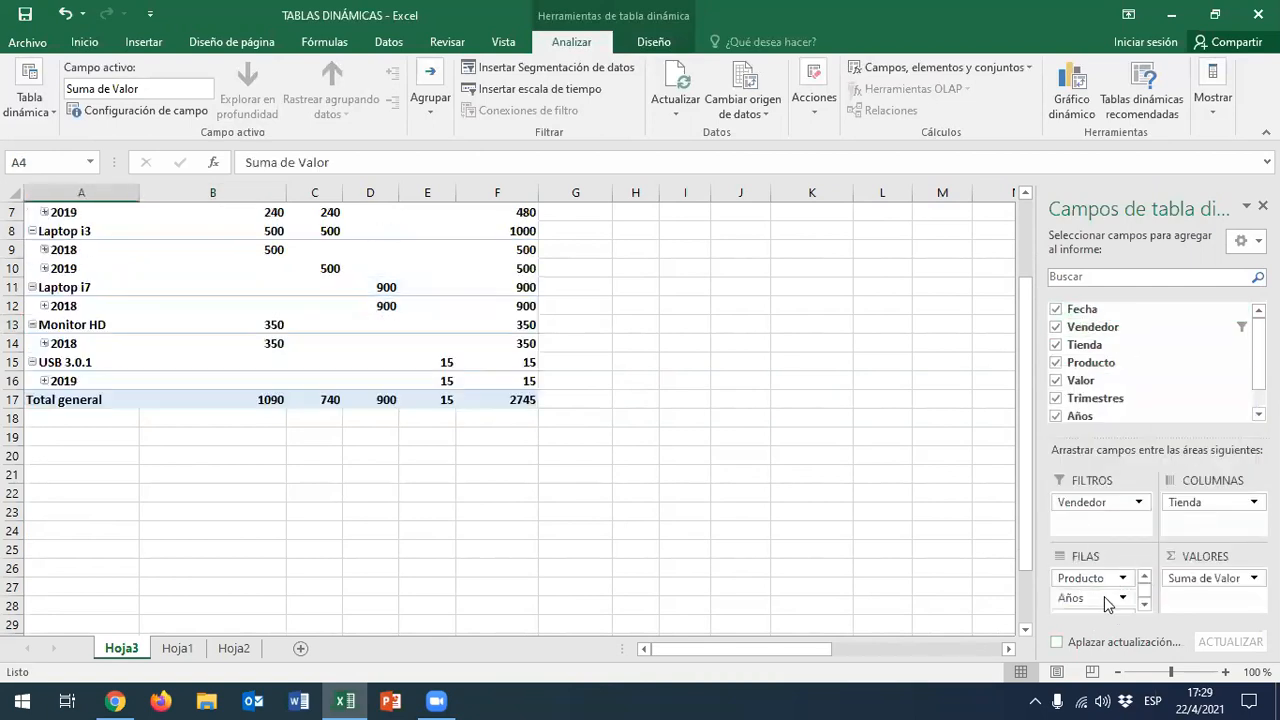
left_click(1146, 605)
left_click(1146, 605)
left_click(1146, 605)
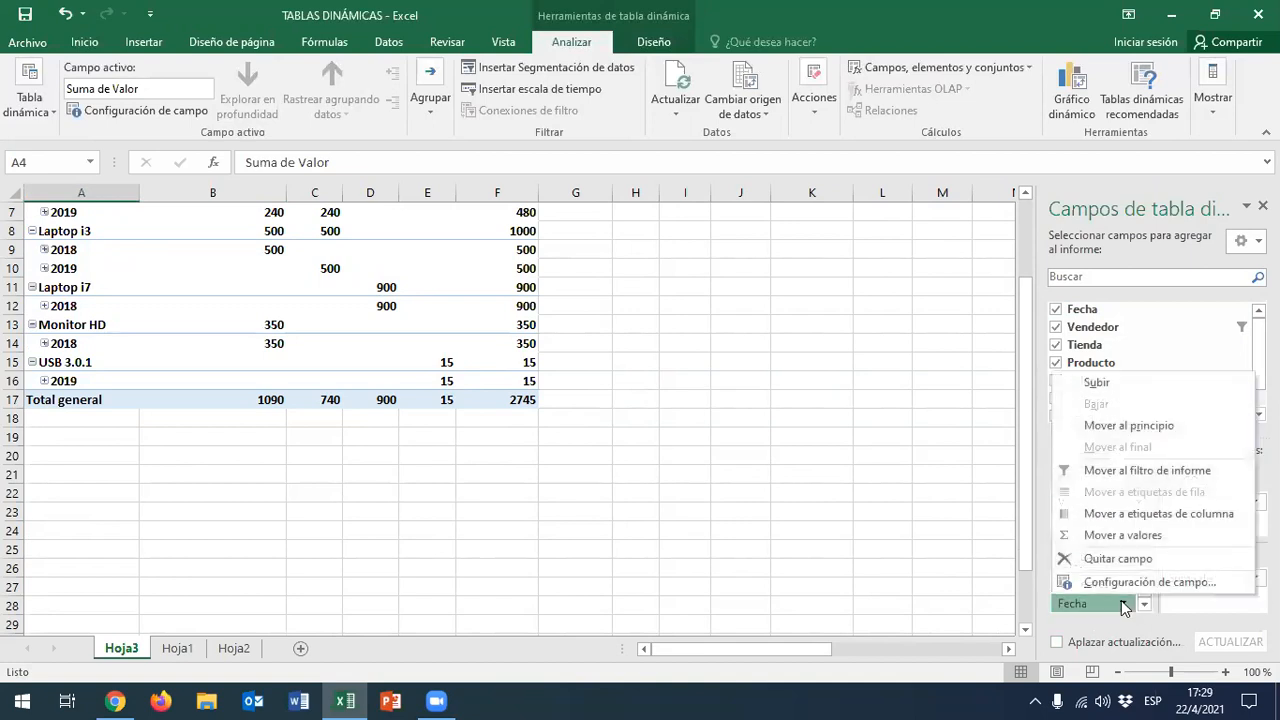
left_click(1141, 606)
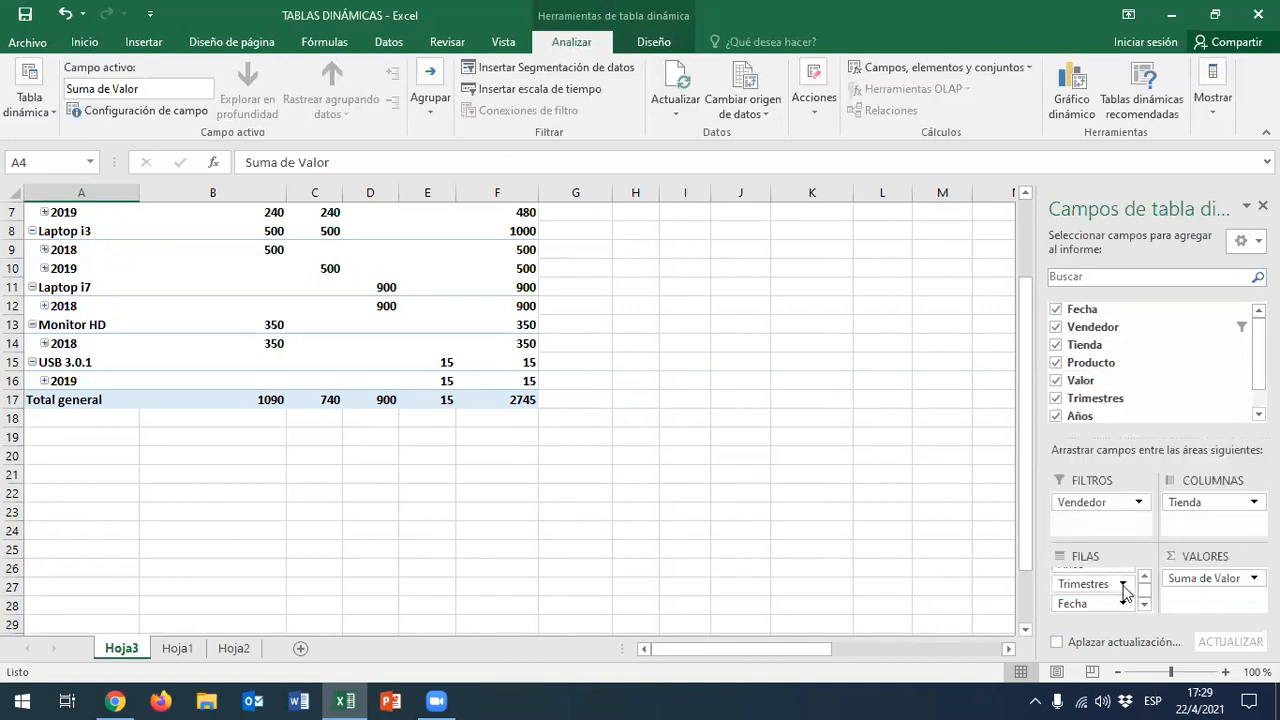
left_click(1119, 586)
left_click(1125, 539)
scroll(1100, 600, "up", 1)
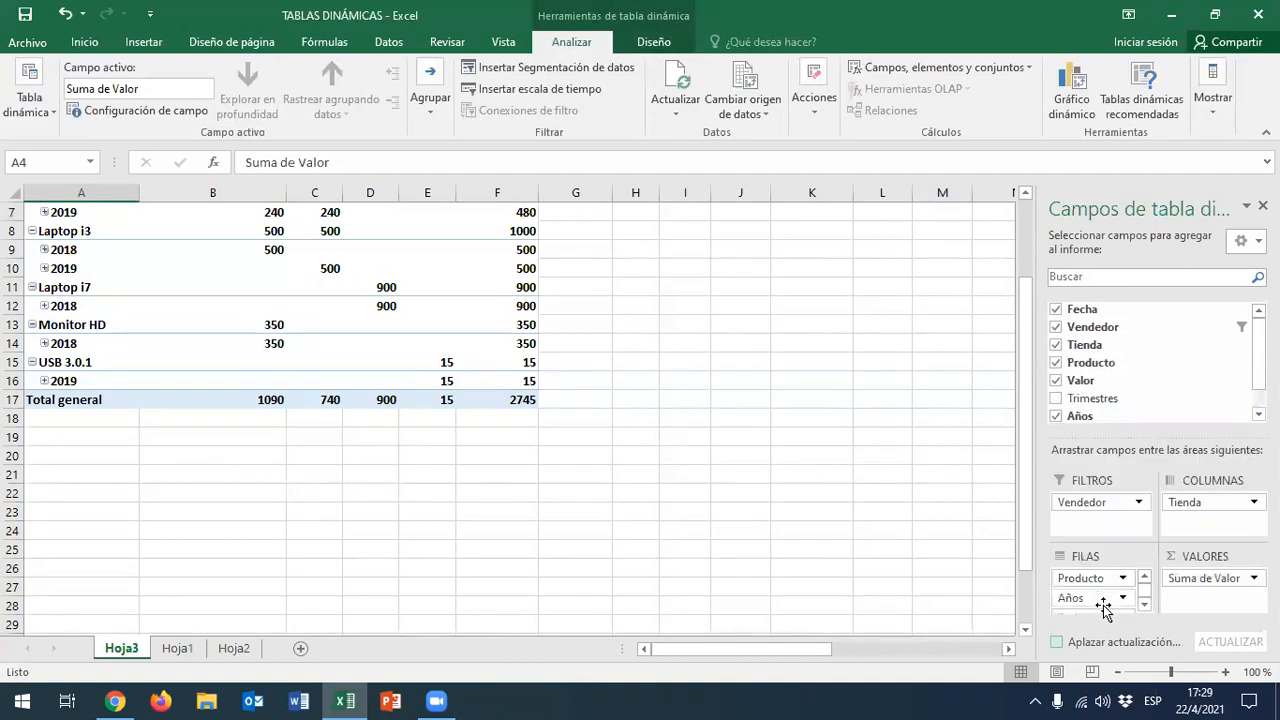
left_click(1124, 600)
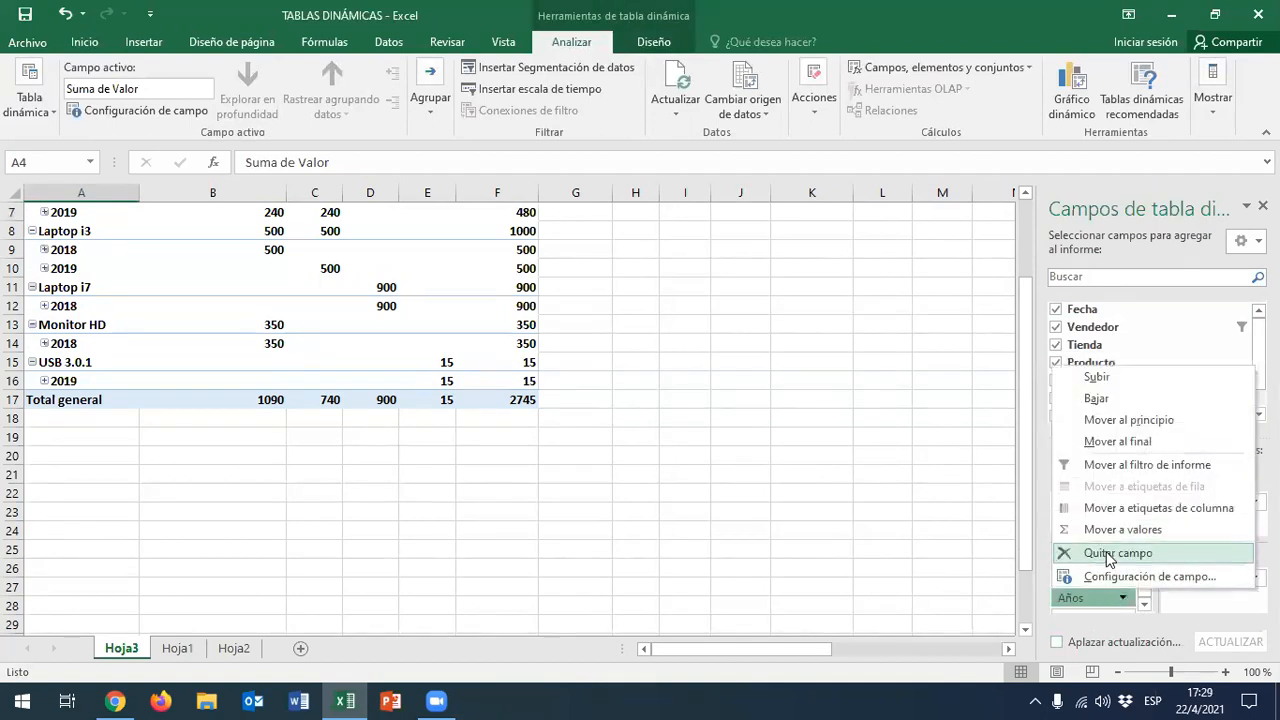
left_click(1095, 552)
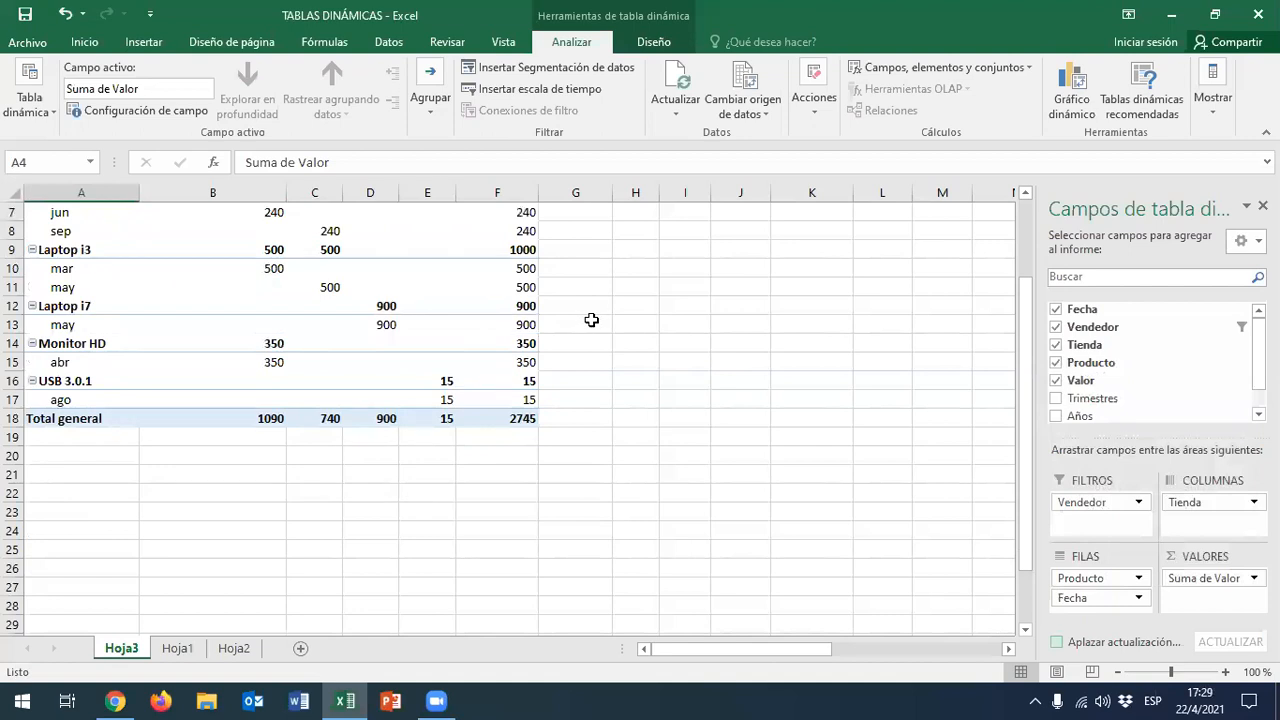
left_click(589, 322)
scroll(118, 383, "up", 2)
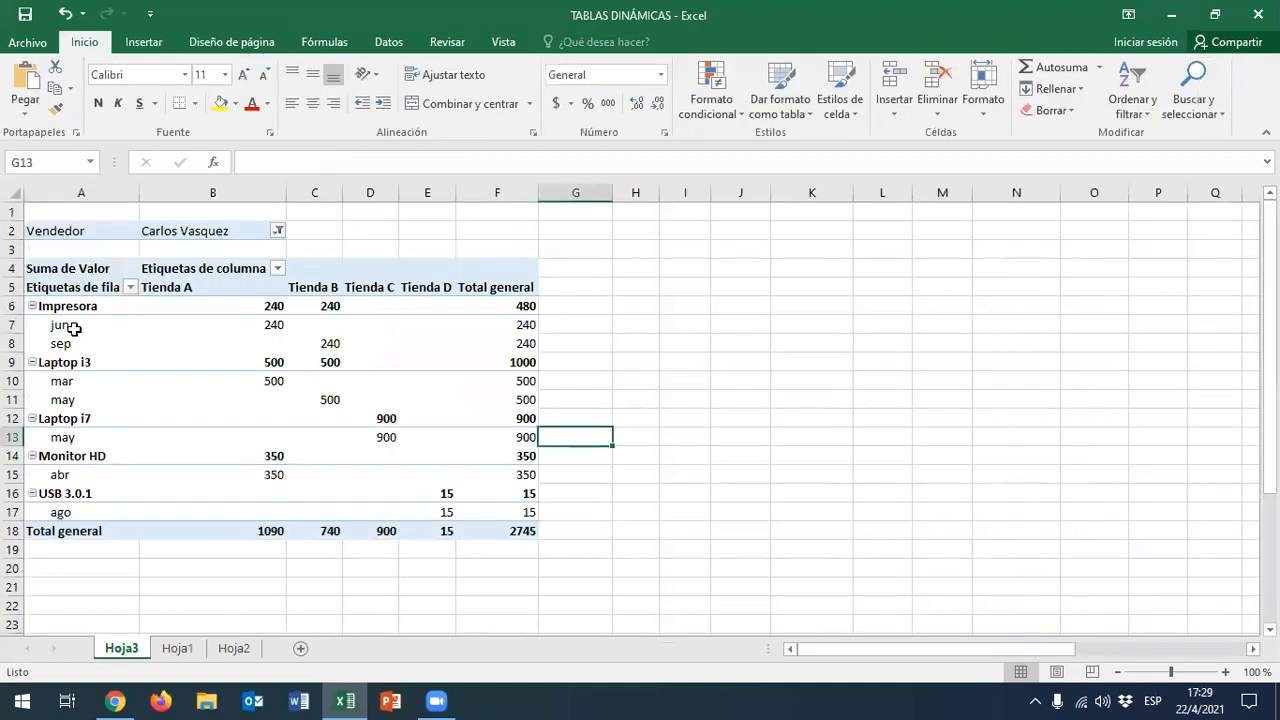
Review the jun and sep rows under Impresora and check the Fecha field's settings
left_click(74, 328)
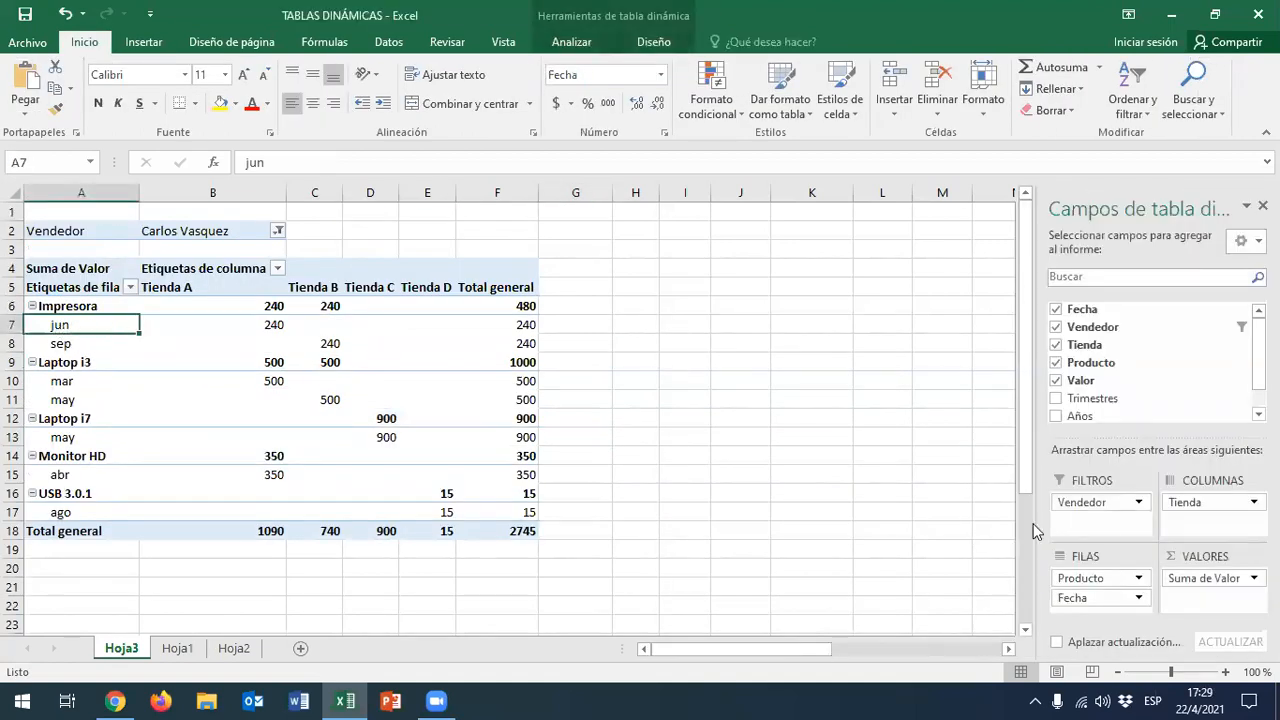
left_click(79, 347)
left_click(81, 328)
left_click(79, 344)
left_click(78, 326)
left_click(74, 342)
left_click(71, 328)
right_click(71, 330)
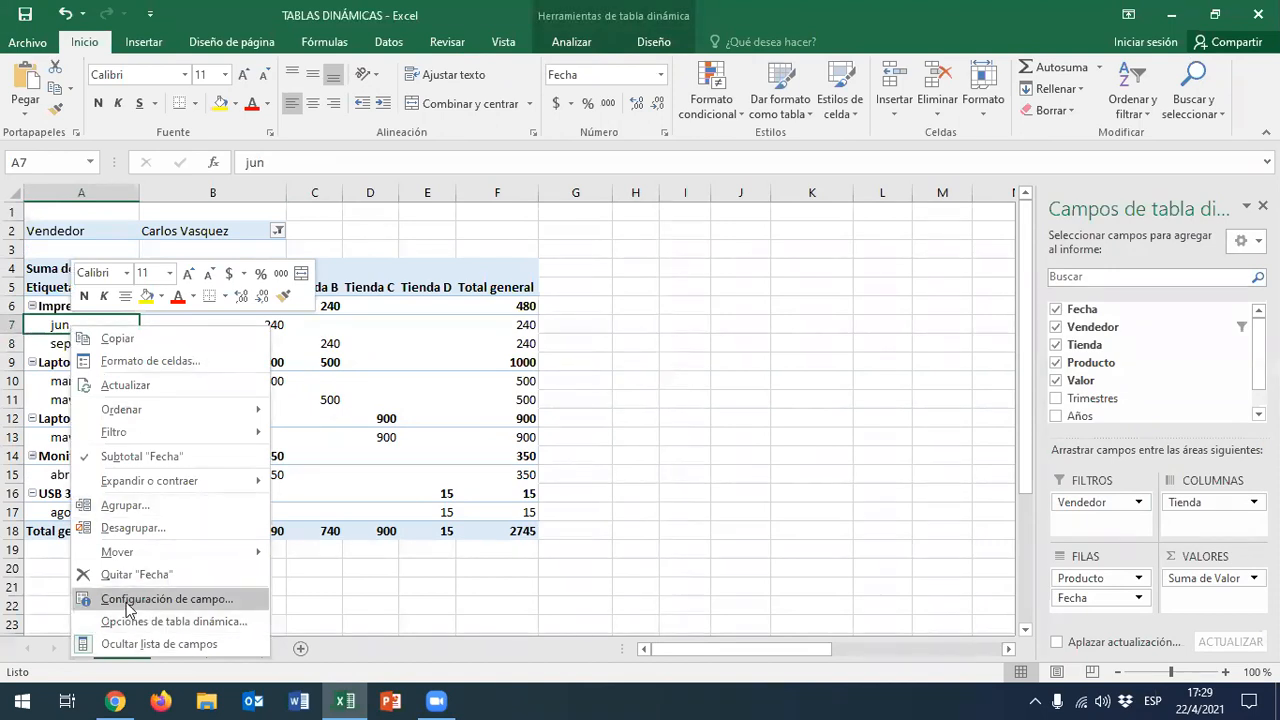
left_click(167, 599)
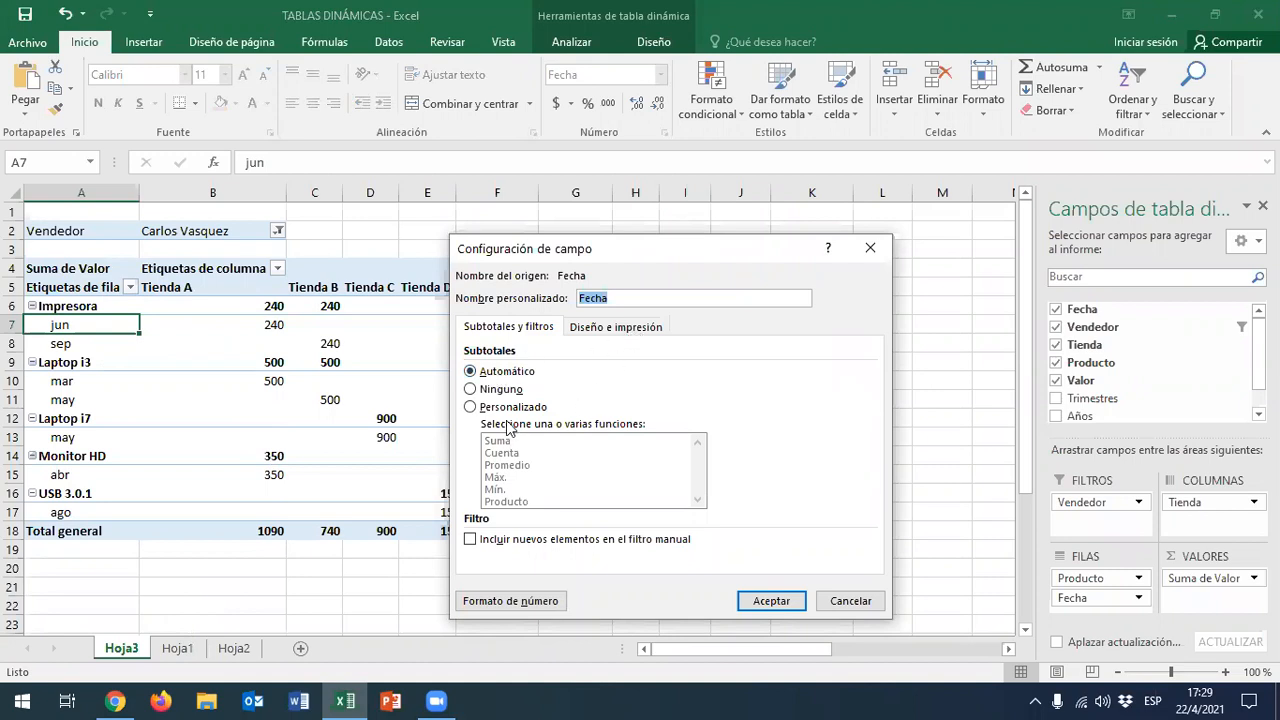
left_click(870, 248)
Summarize the pivot table's Valor field by Cuenta
left_click(335, 362)
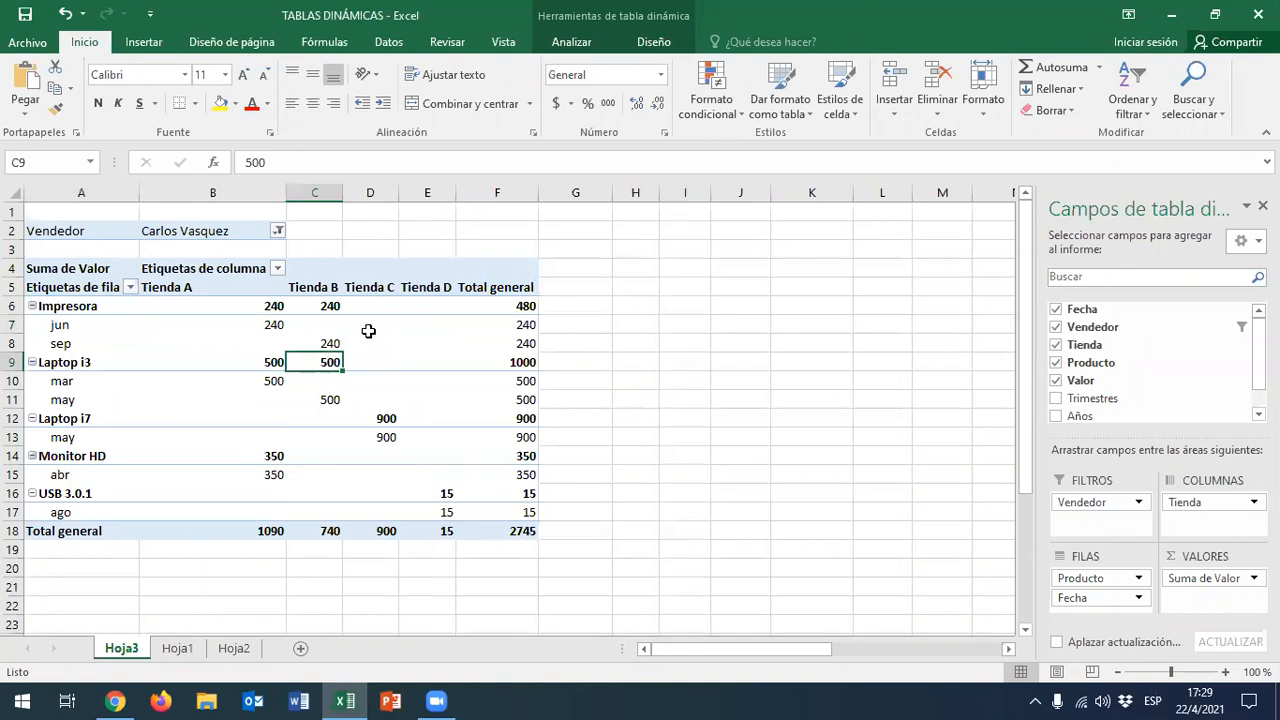
right_click(369, 336)
key("Escape")
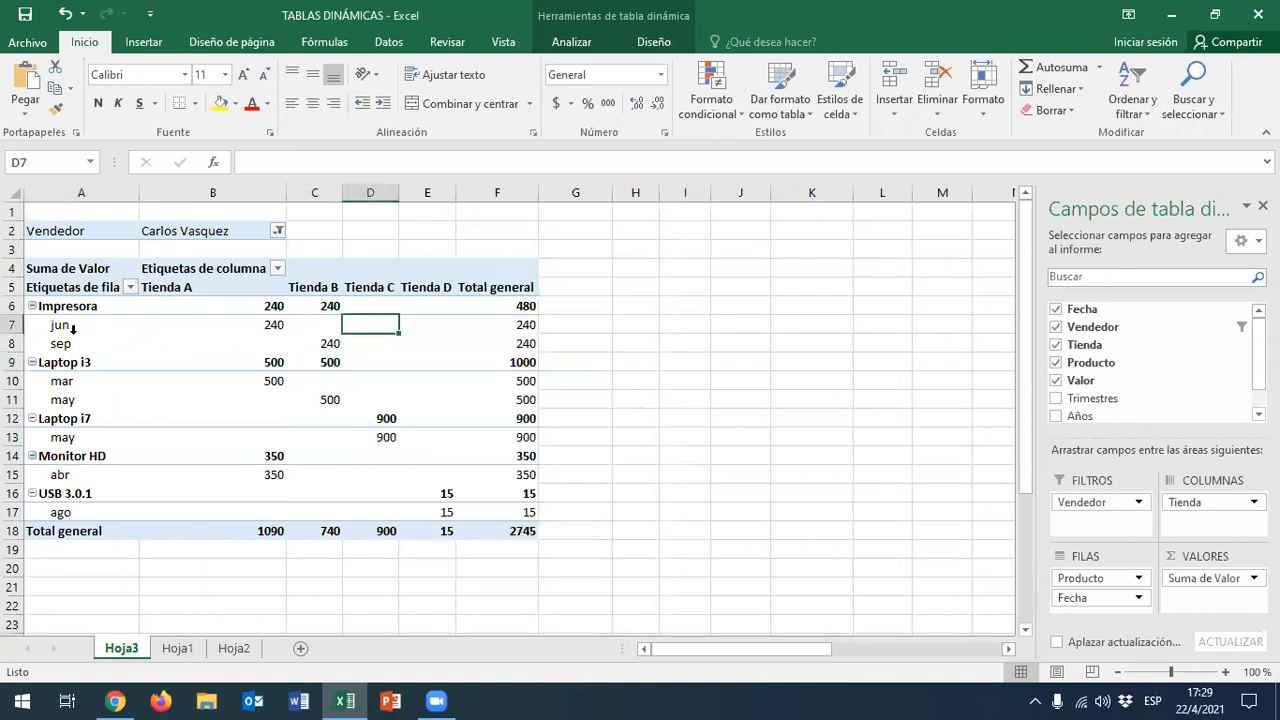
right_click(216, 331)
left_click(302, 558)
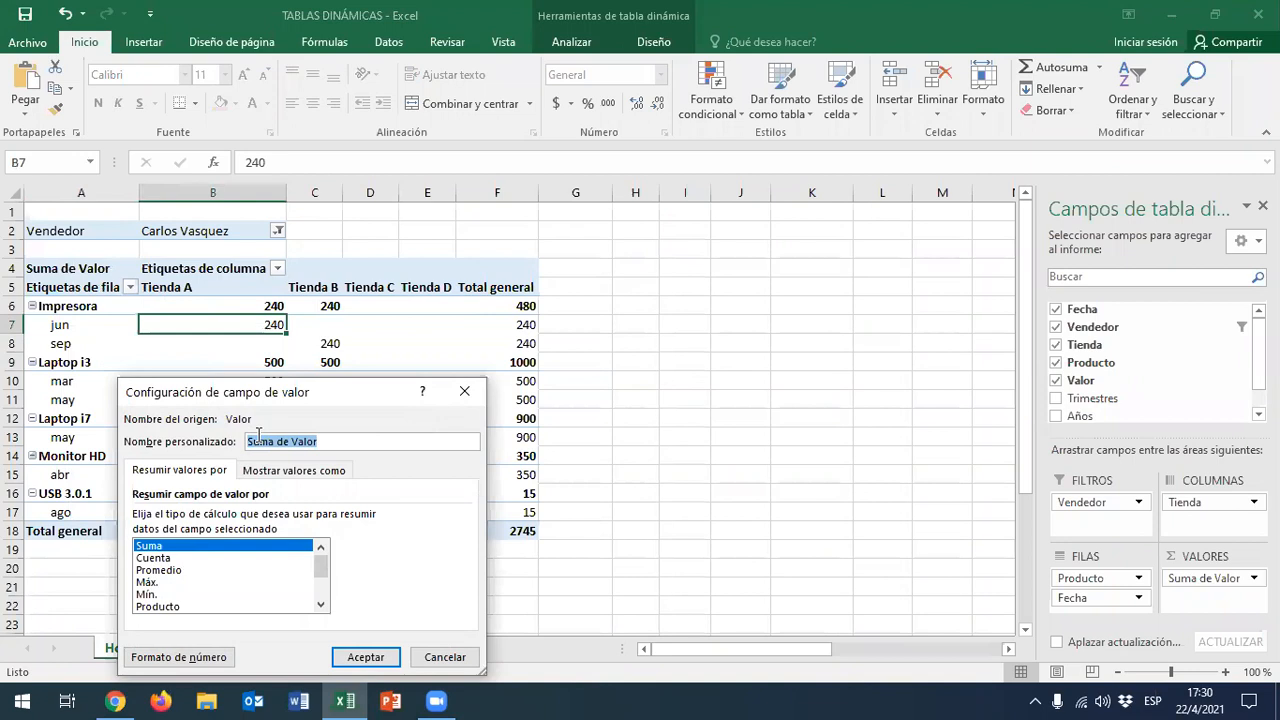
left_click(155, 558)
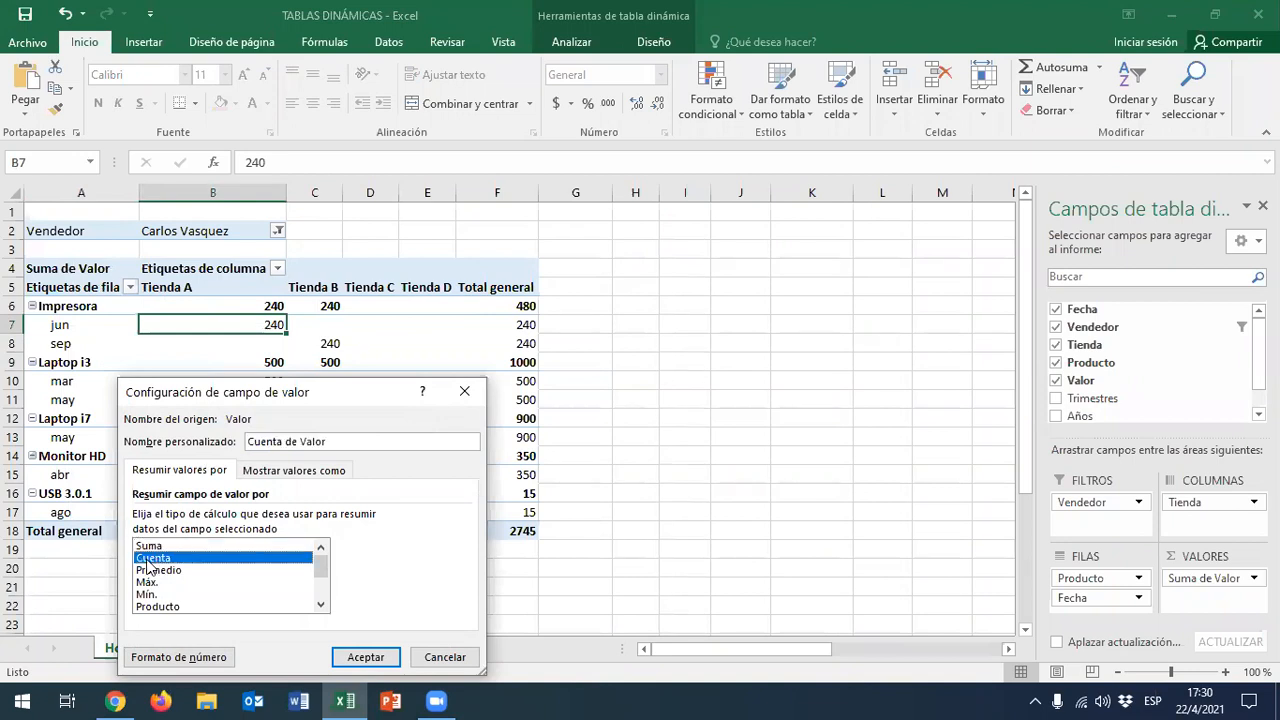
left_click(366, 657)
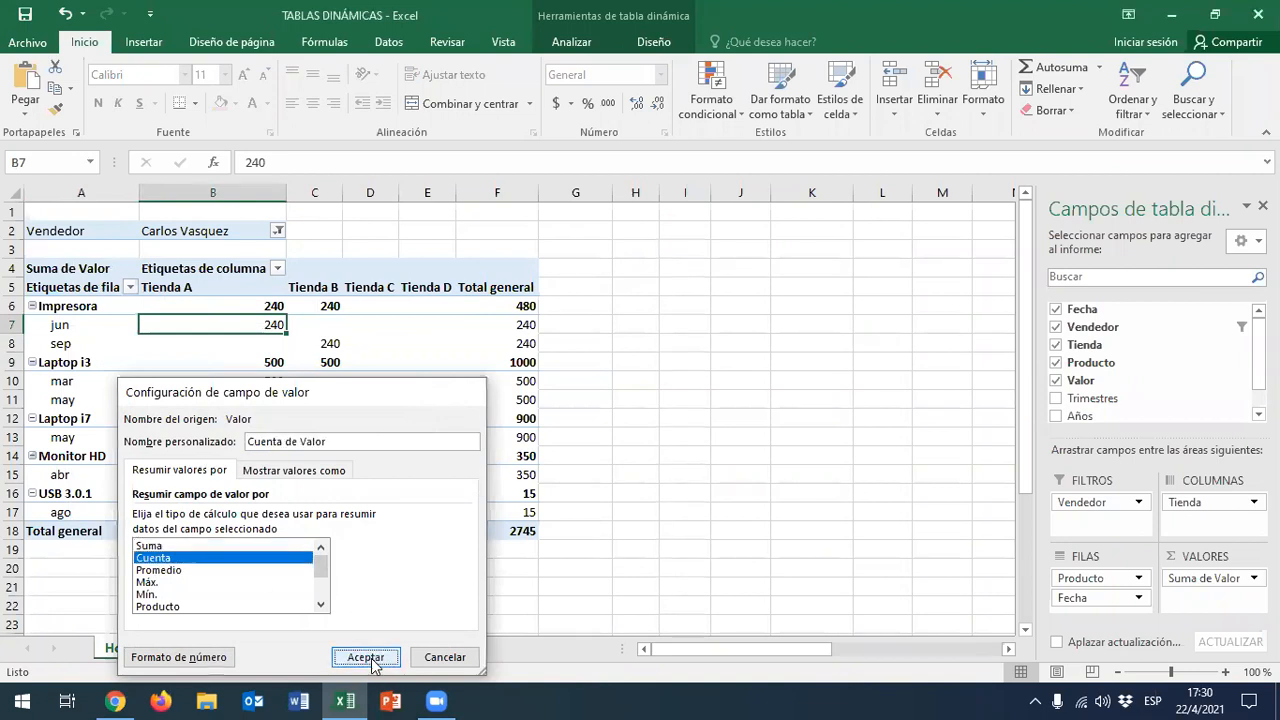
Examine the sales counts per product, month and store in the pivot table
left_click(280, 306)
left_click(321, 306)
left_click(320, 343)
left_click(322, 381)
left_click(318, 418)
left_click(283, 458)
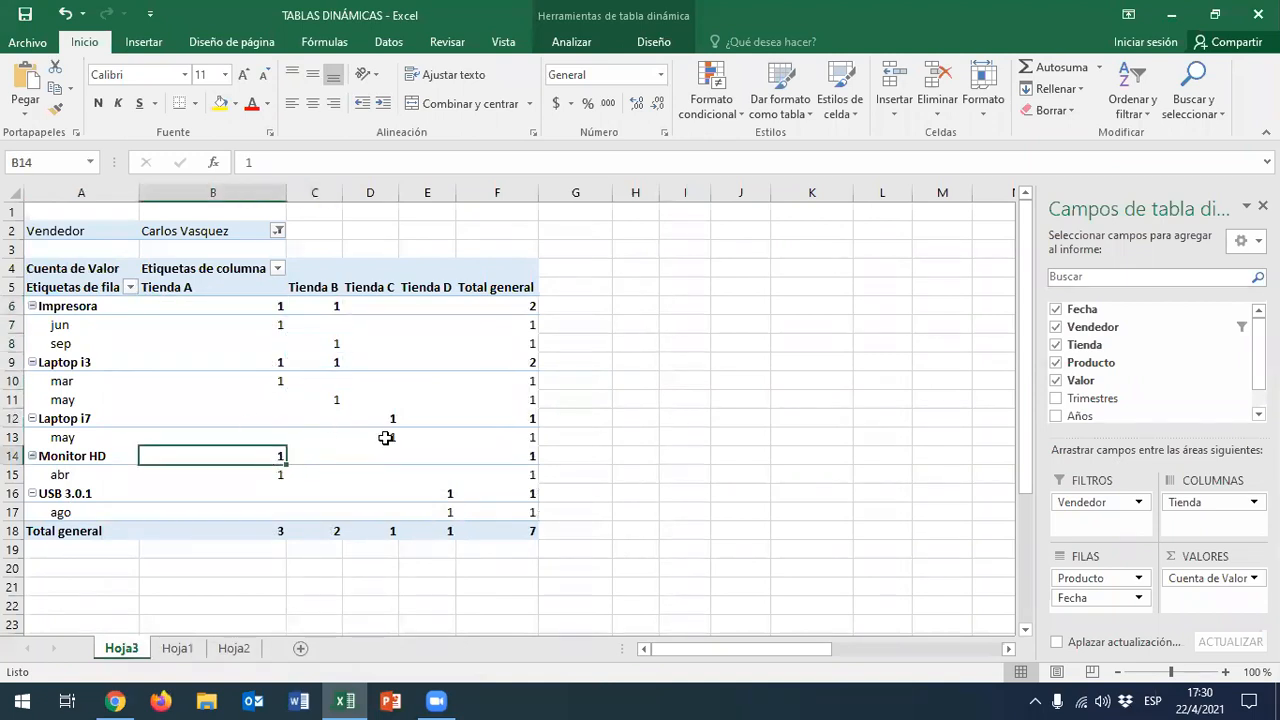
left_click(385, 437)
left_click(352, 420)
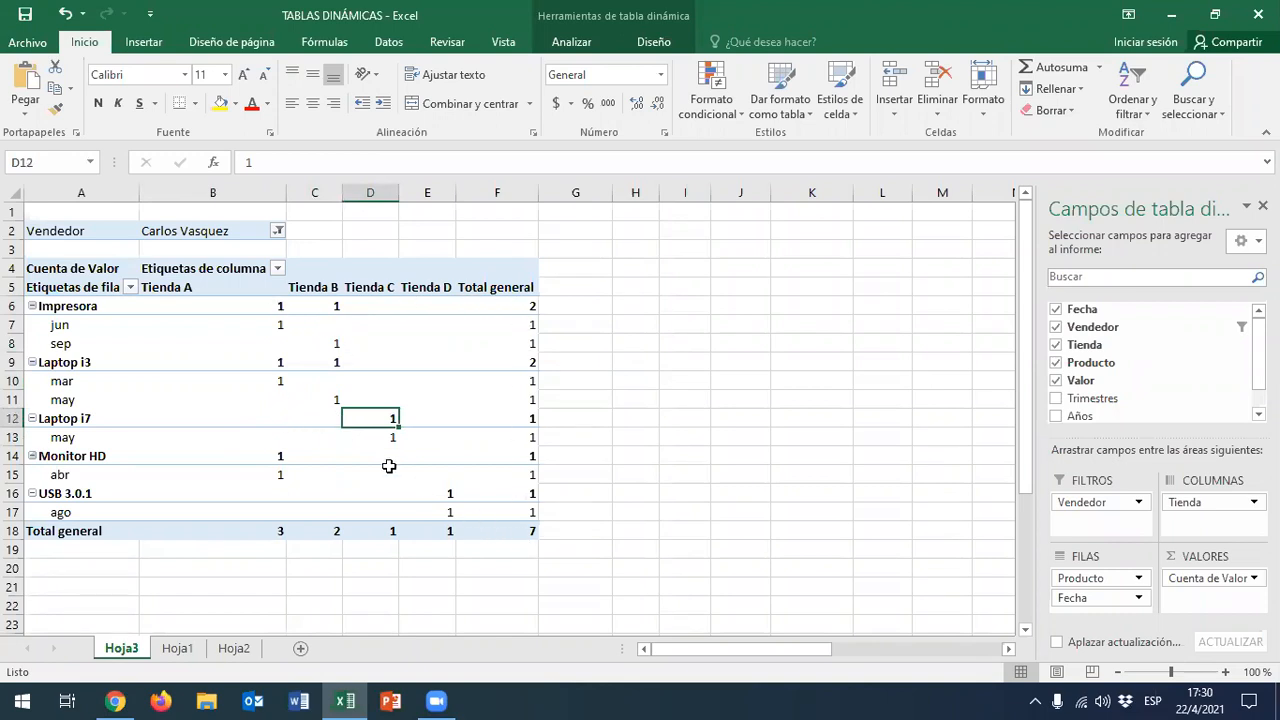
Set the Valor field to be summarized by Suma again
right_click(360, 419)
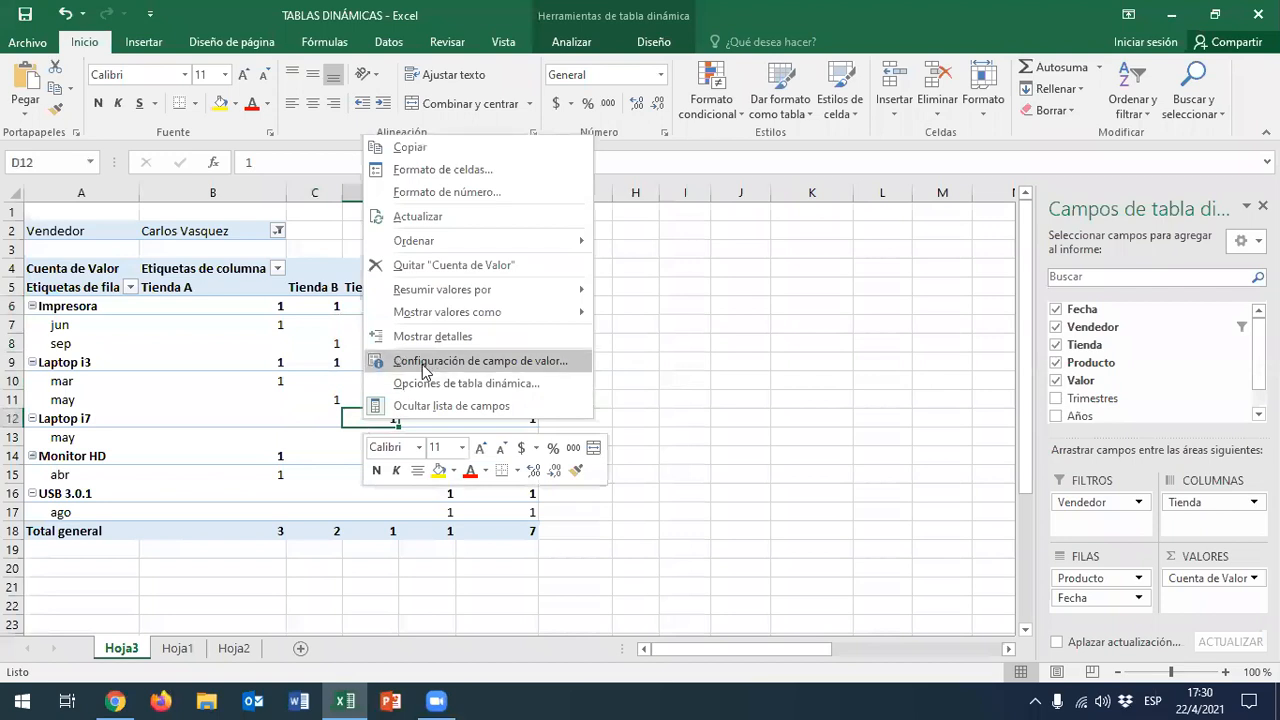
left_click(459, 368)
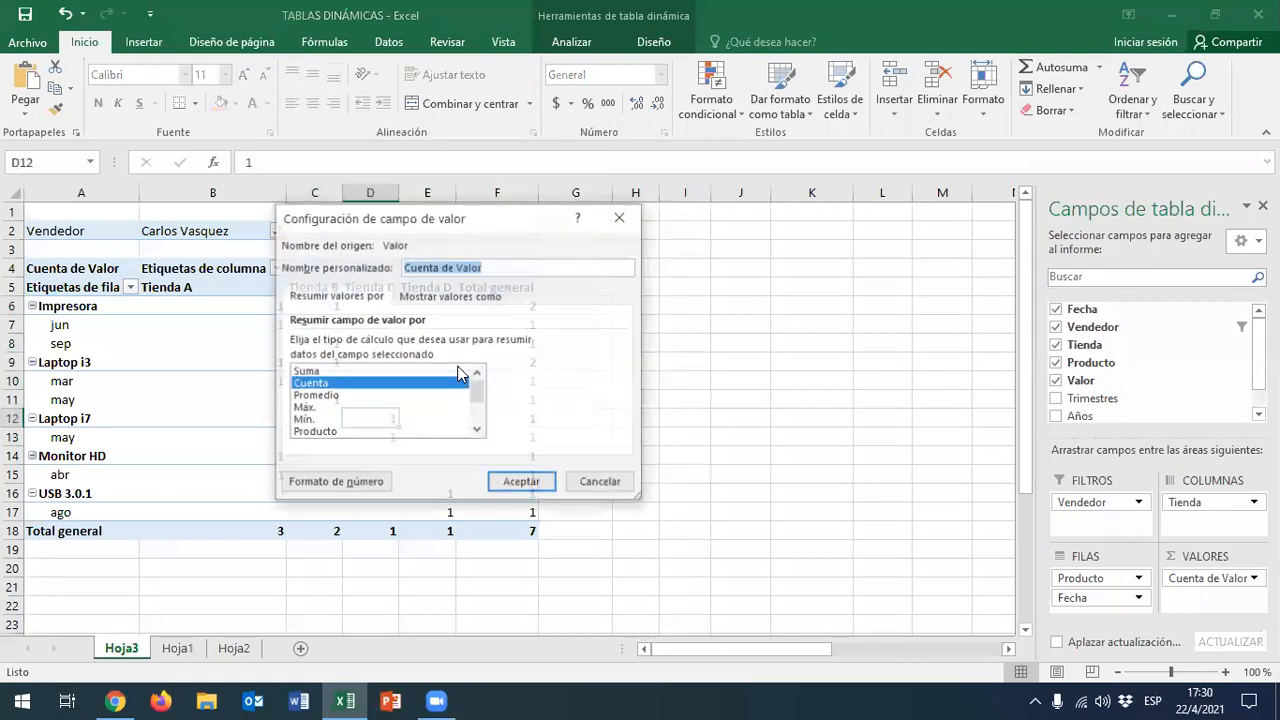
left_click(318, 371)
left_click(520, 483)
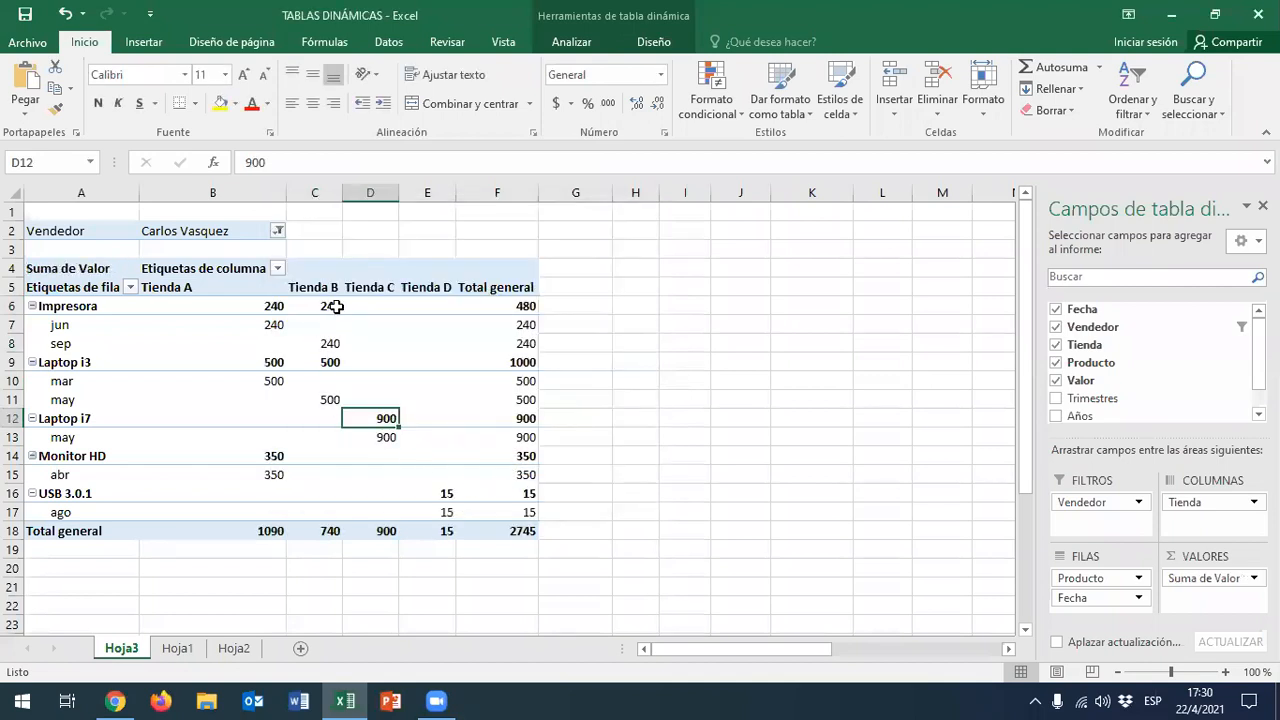
Apply the $ accounting number format to all the pivot table's values, including the Total general row and column
mouse_move(330, 305)
mouse_move(237, 305)
left_click_drag(237, 305, 524, 536)
left_click(524, 536)
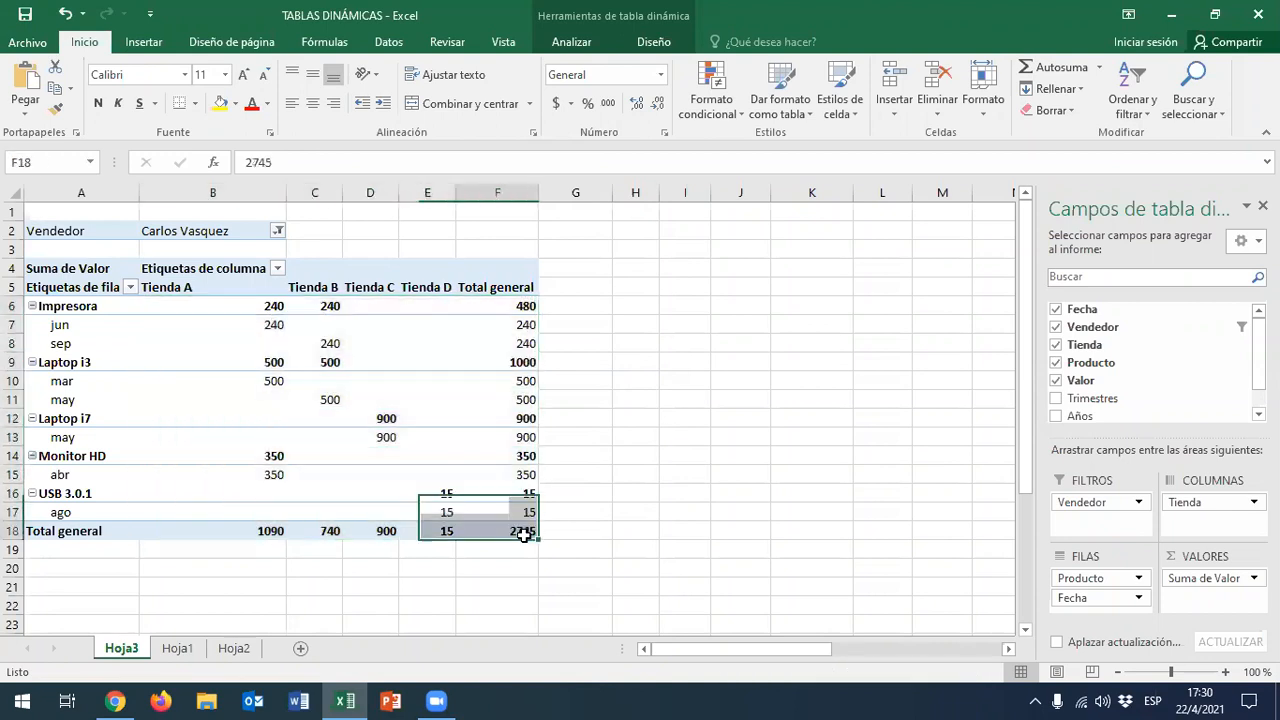
left_click(553, 105)
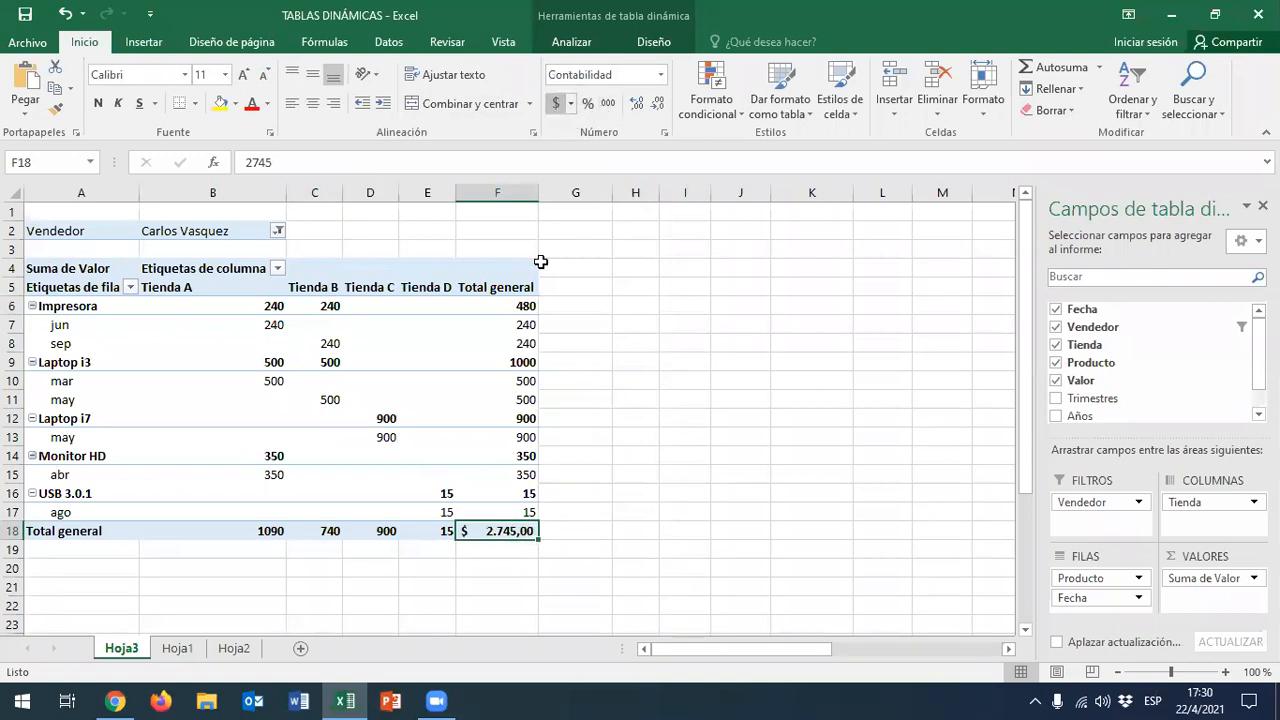
left_click(236, 344)
left_click_drag(242, 304, 518, 513)
left_click(556, 108)
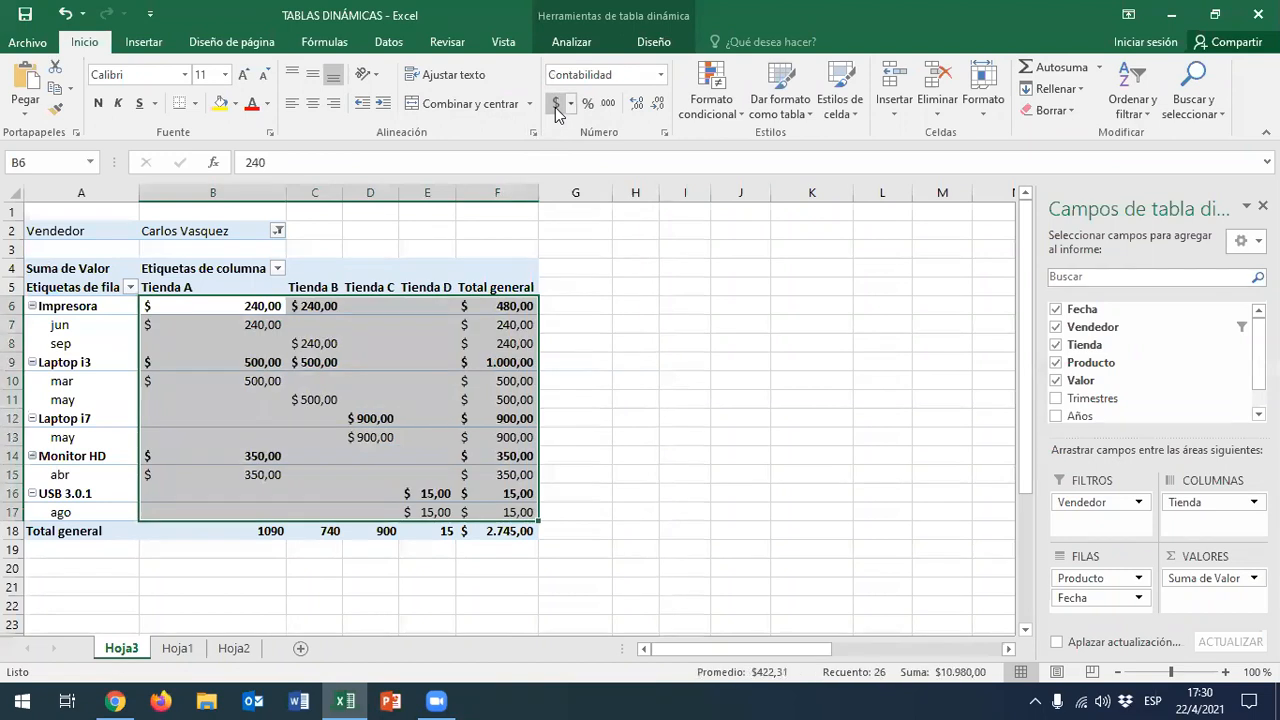
left_click_drag(228, 530, 446, 530)
left_click(556, 106)
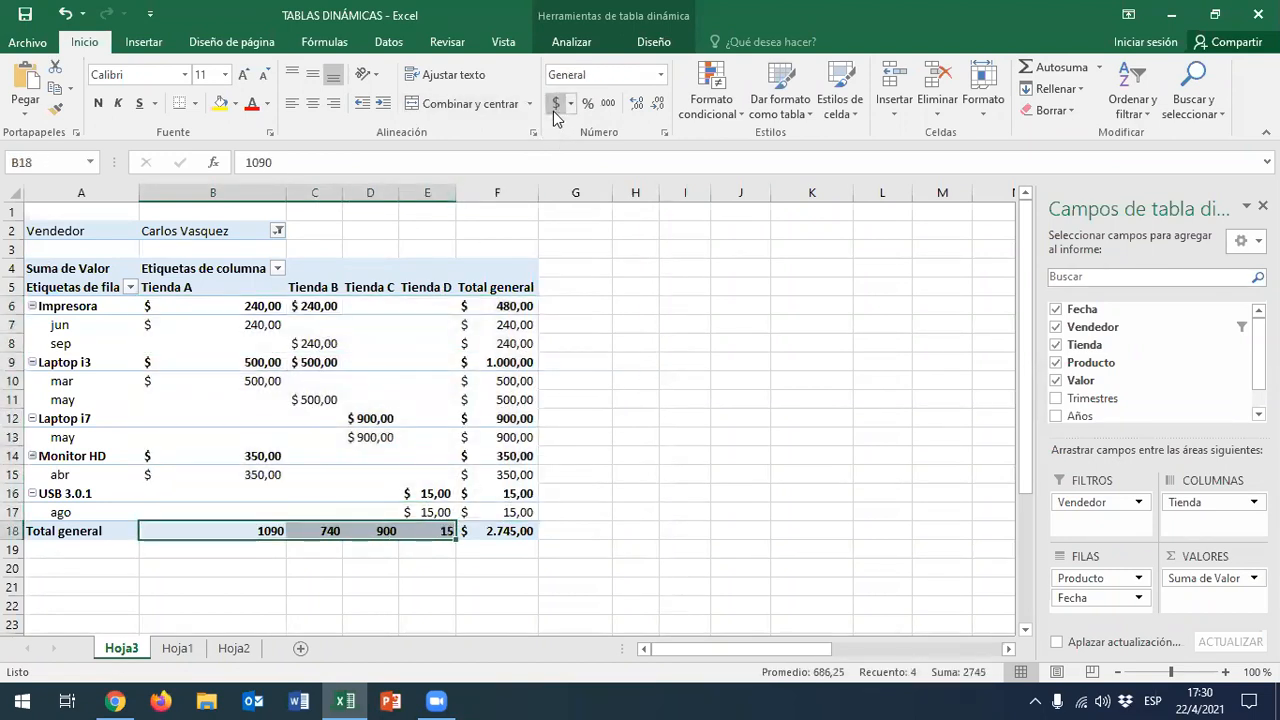
left_click(608, 348)
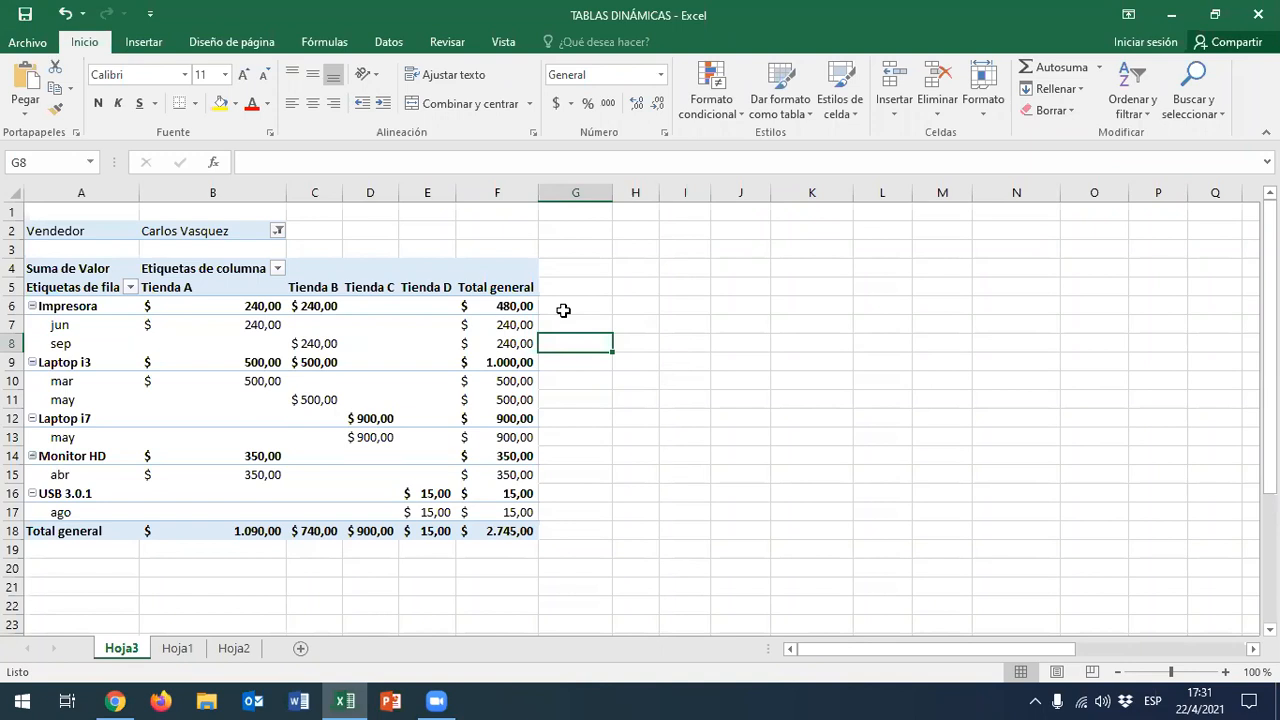
left_click(118, 331)
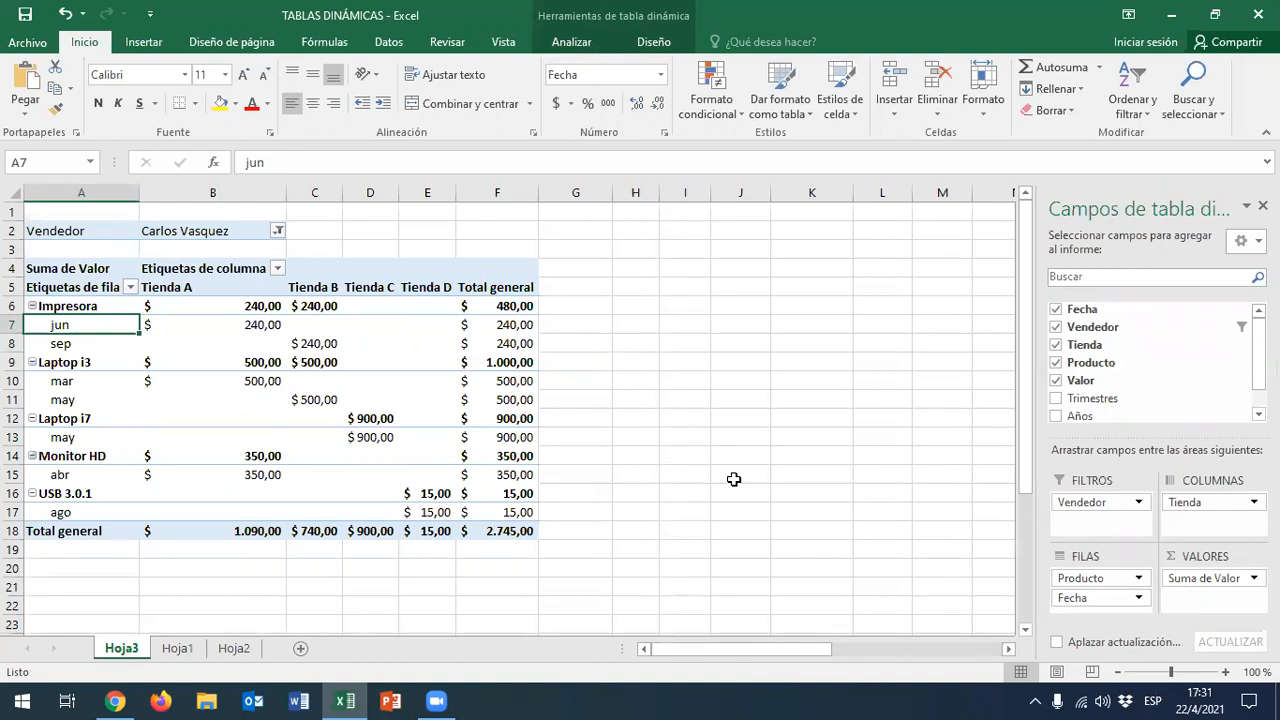
left_click(617, 323)
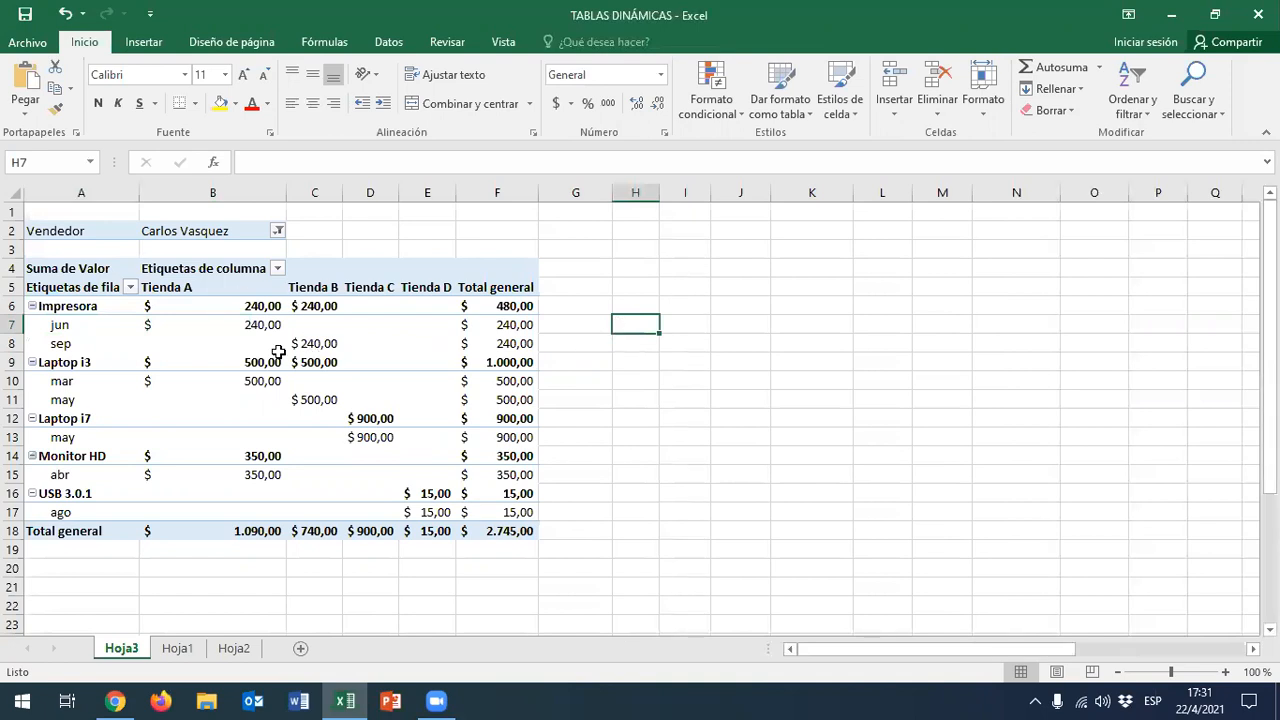
left_click(196, 346)
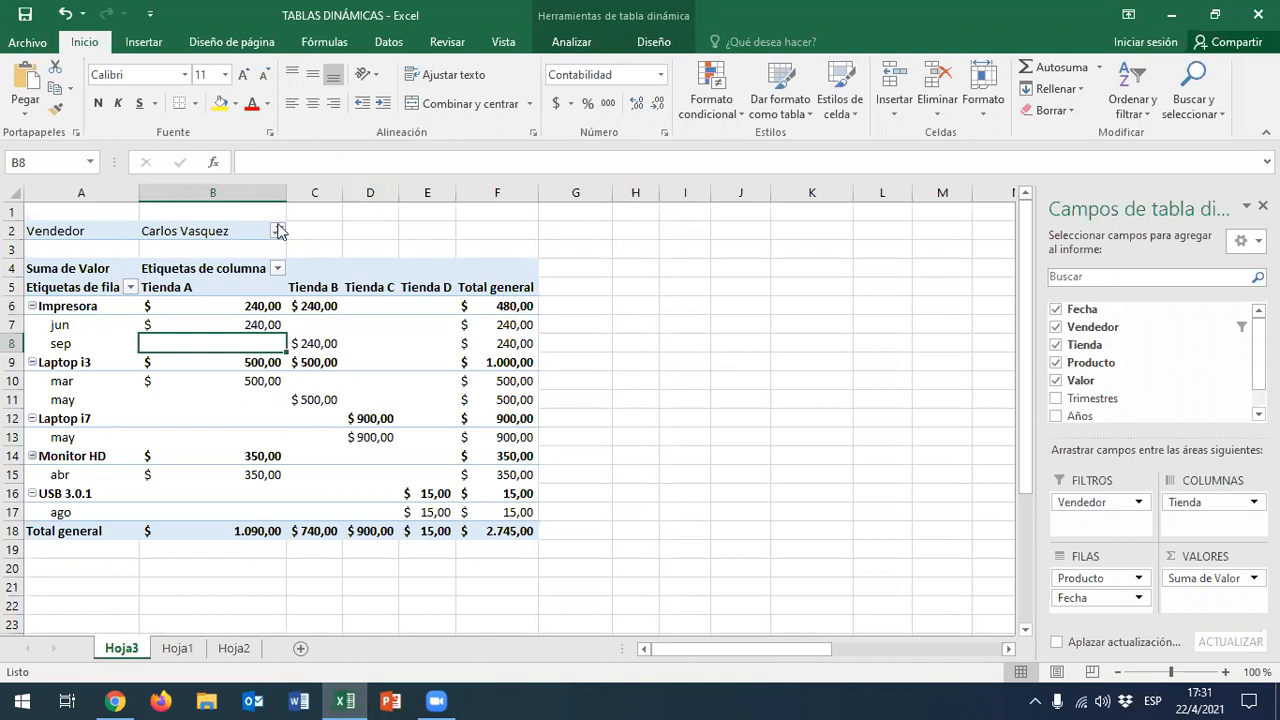
left_click(270, 402)
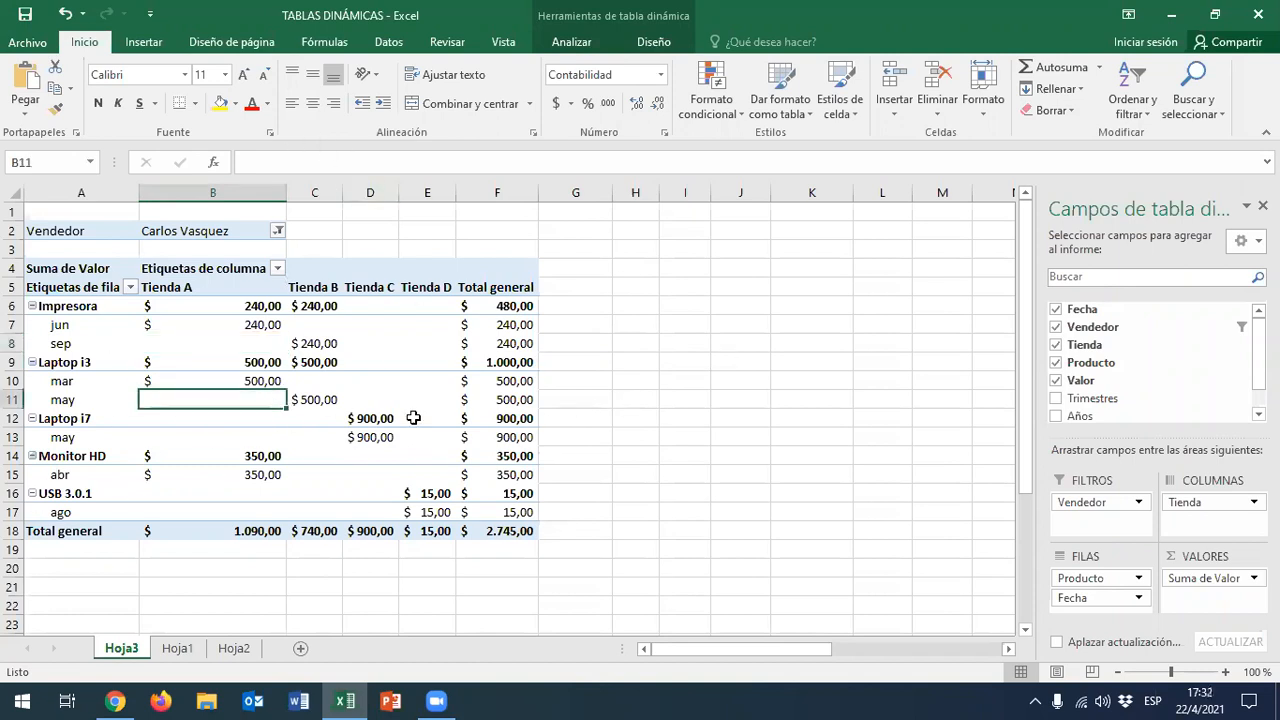
left_click(400, 343)
left_click(240, 326)
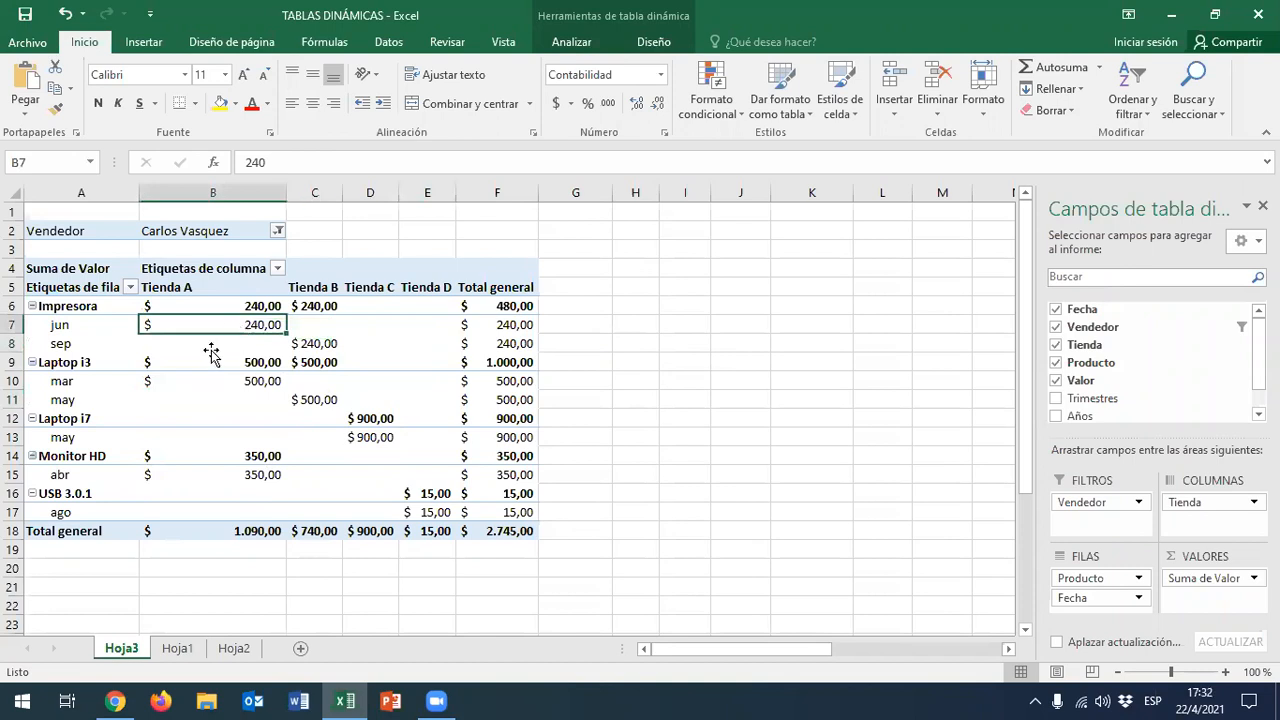
Insert the first 2-D column chart type from the pivot table and place it beside the table, starting at column G
left_click(210, 355)
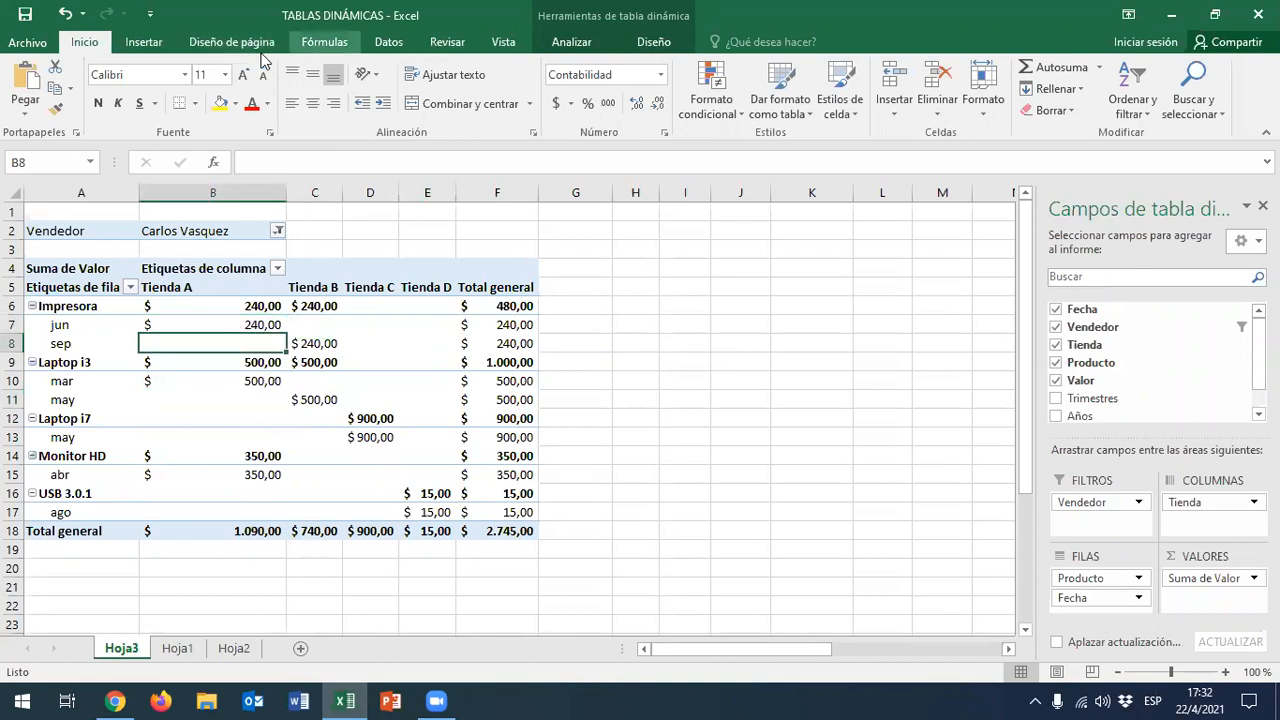
left_click(218, 47)
left_click(143, 42)
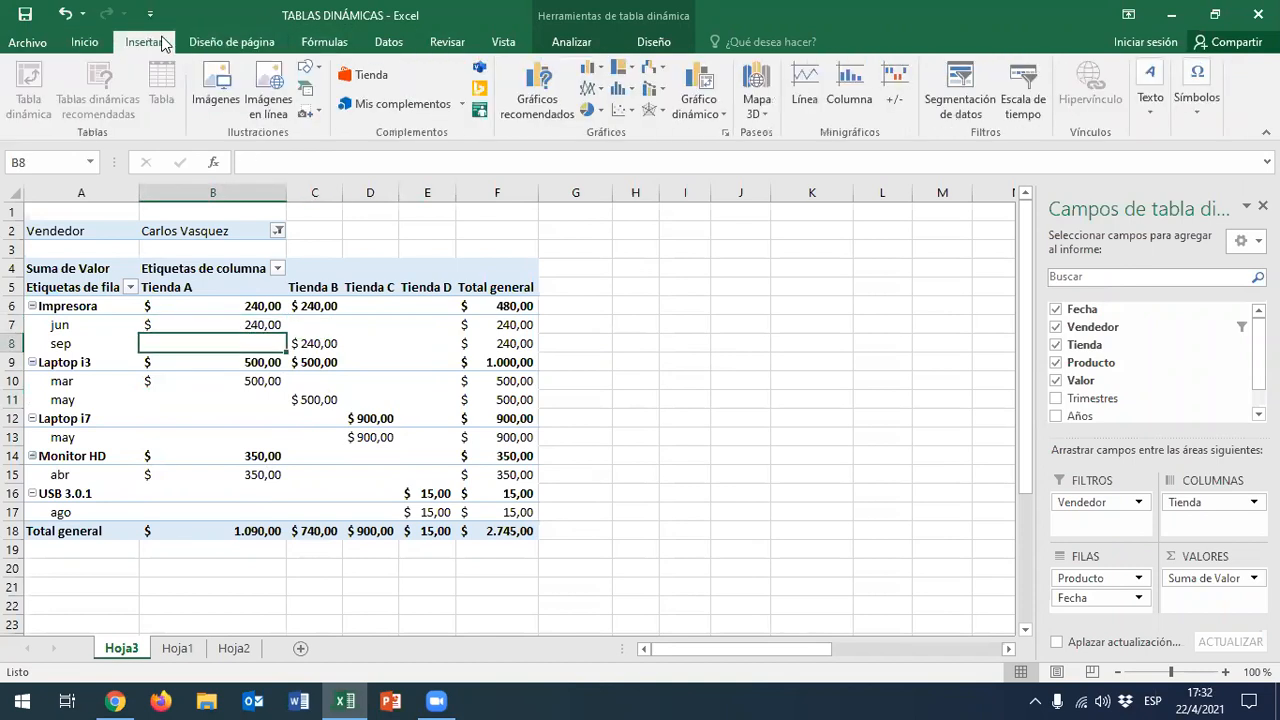
left_click(597, 69)
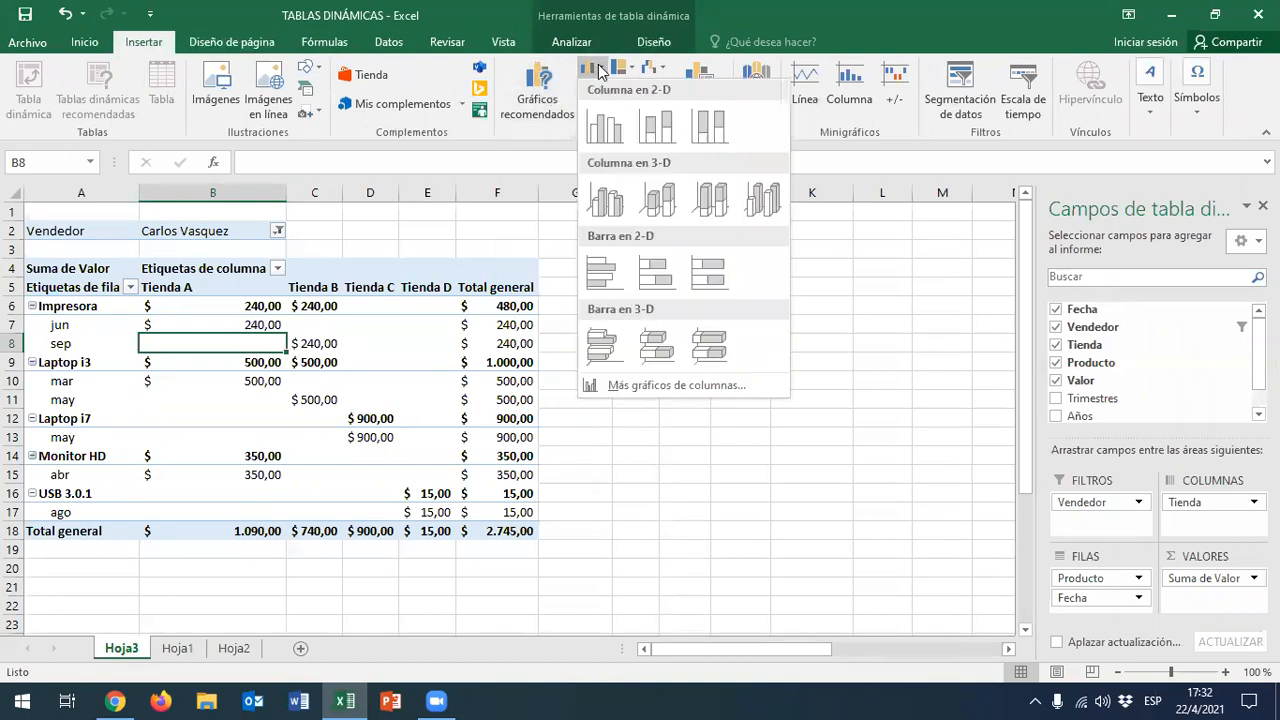
left_click(604, 135)
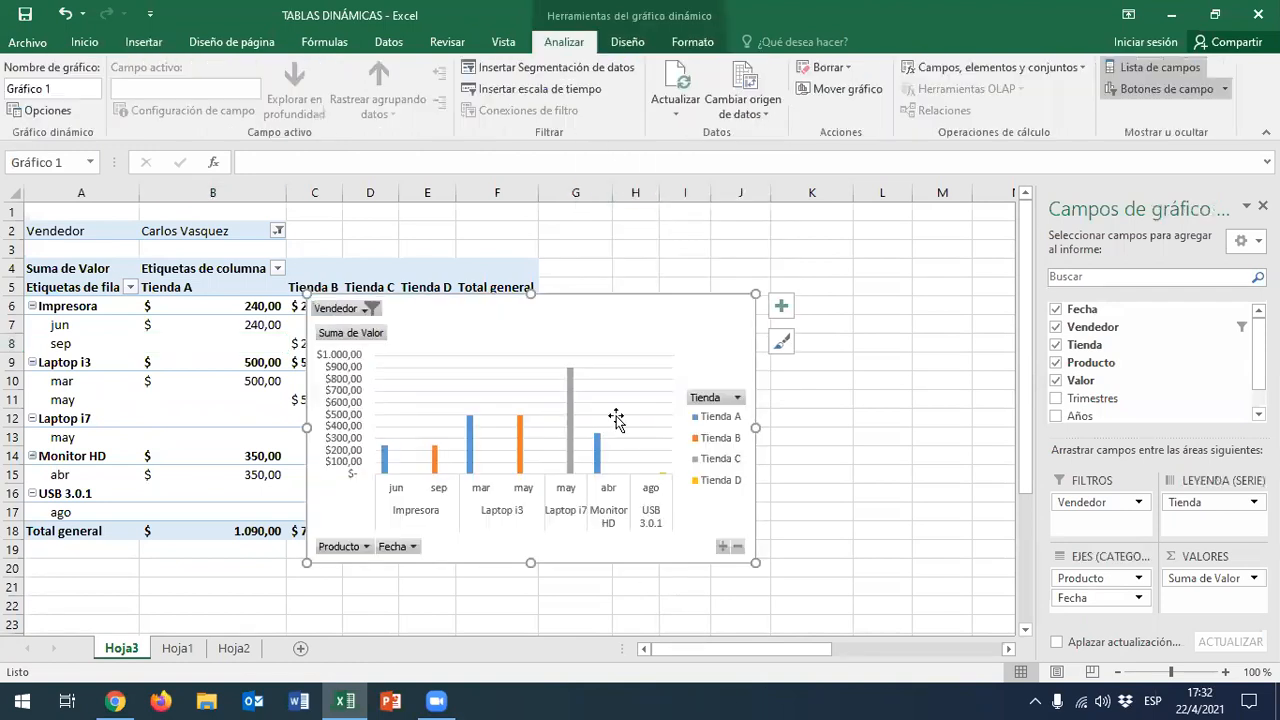
left_click_drag(609, 306, 857, 265)
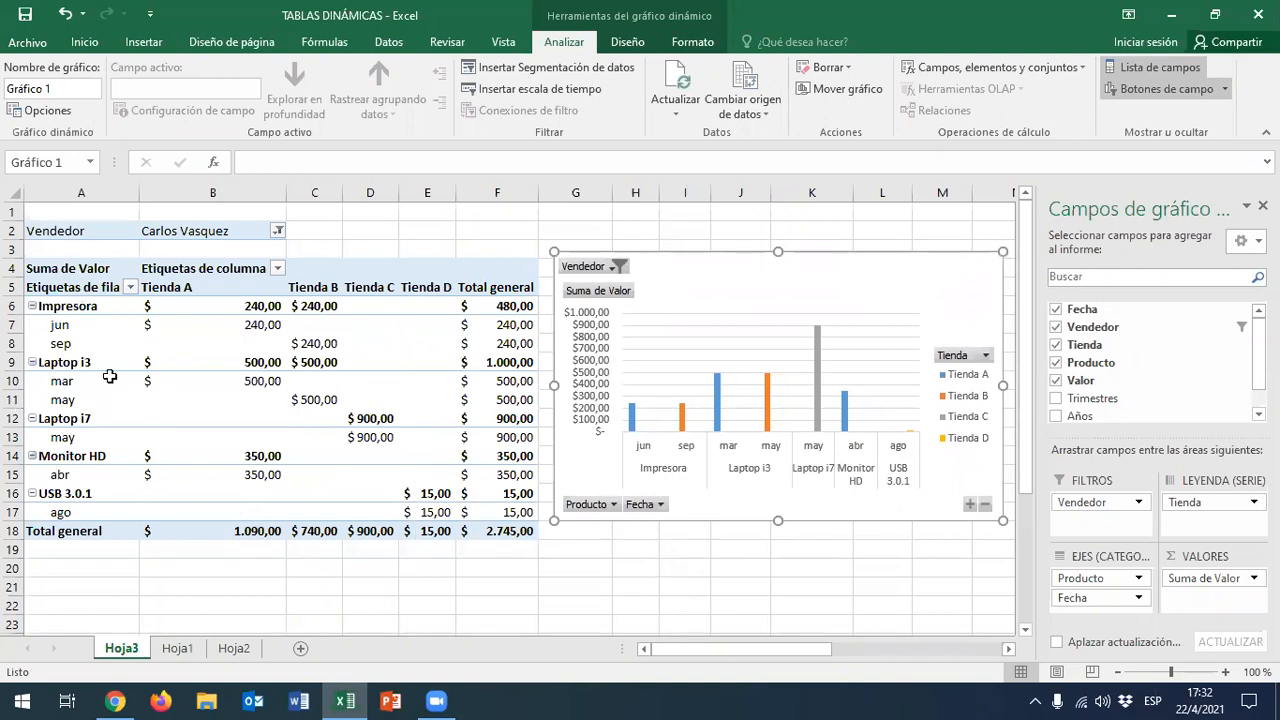
Remove Producto from the pivot chart's axis fields and filter Vendedor to the last seller listed
left_click_drag(1092, 582, 1128, 402)
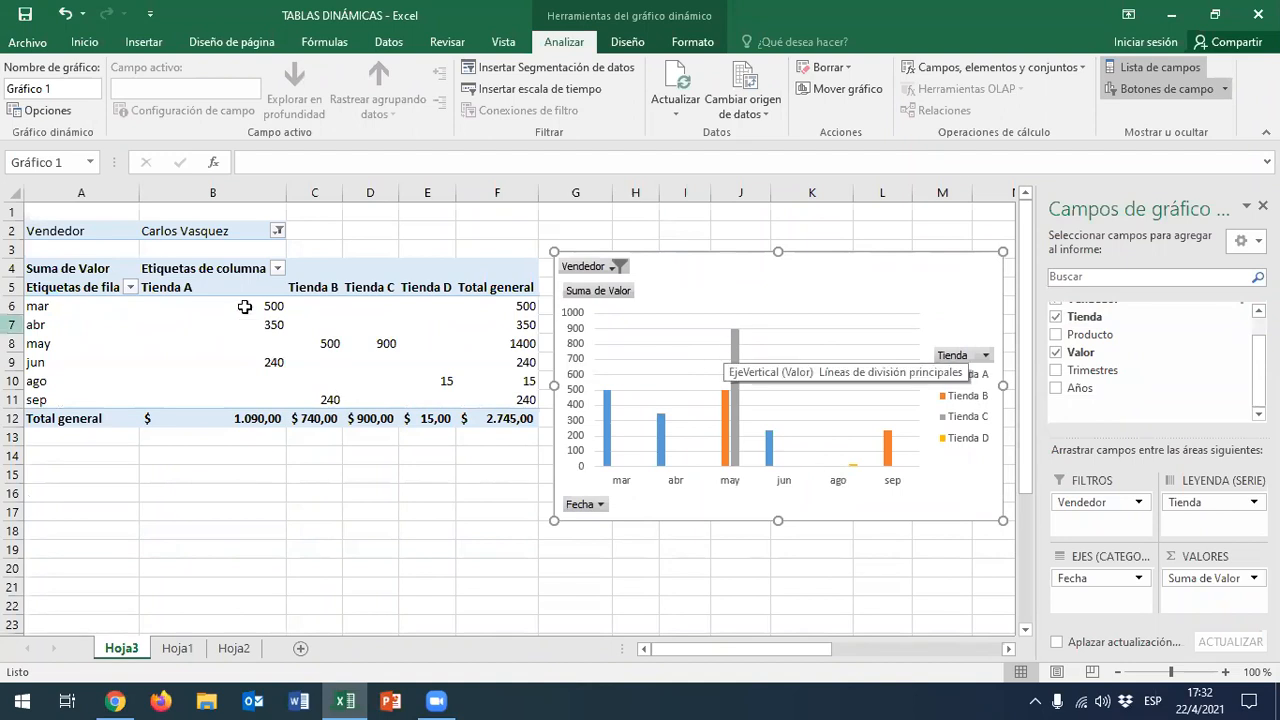
left_click(278, 231)
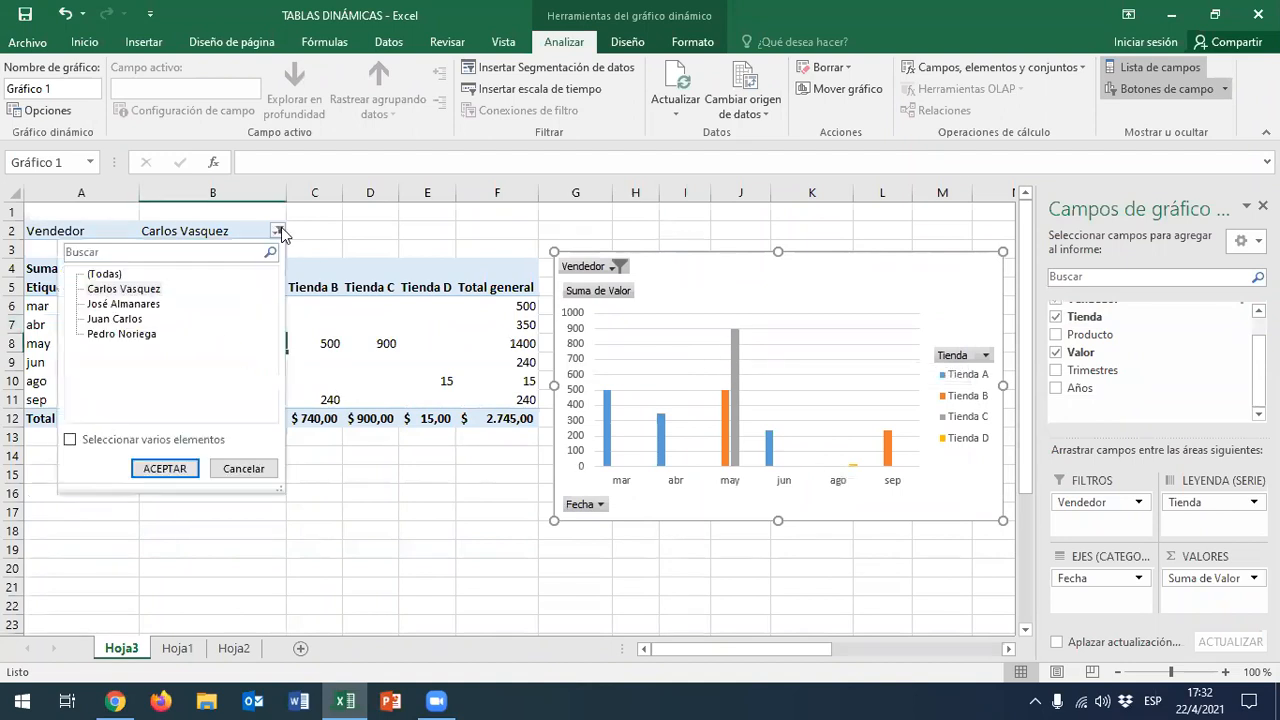
left_click(121, 333)
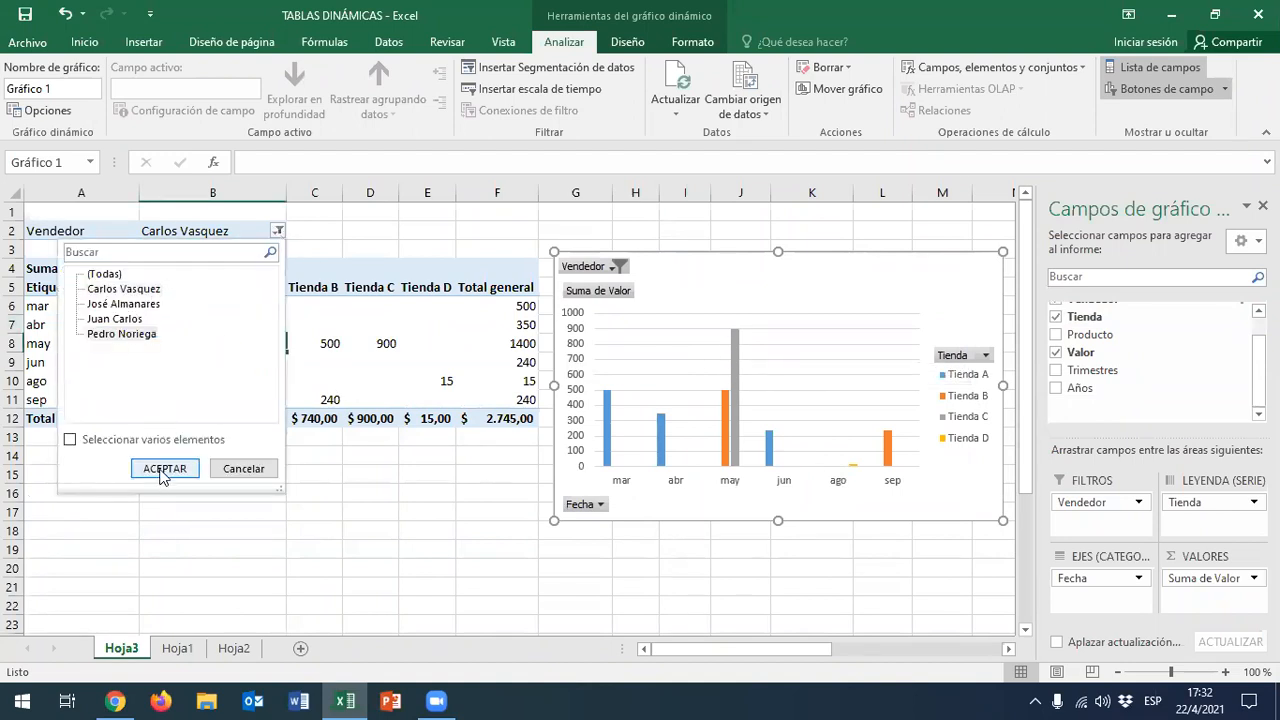
left_click(164, 468)
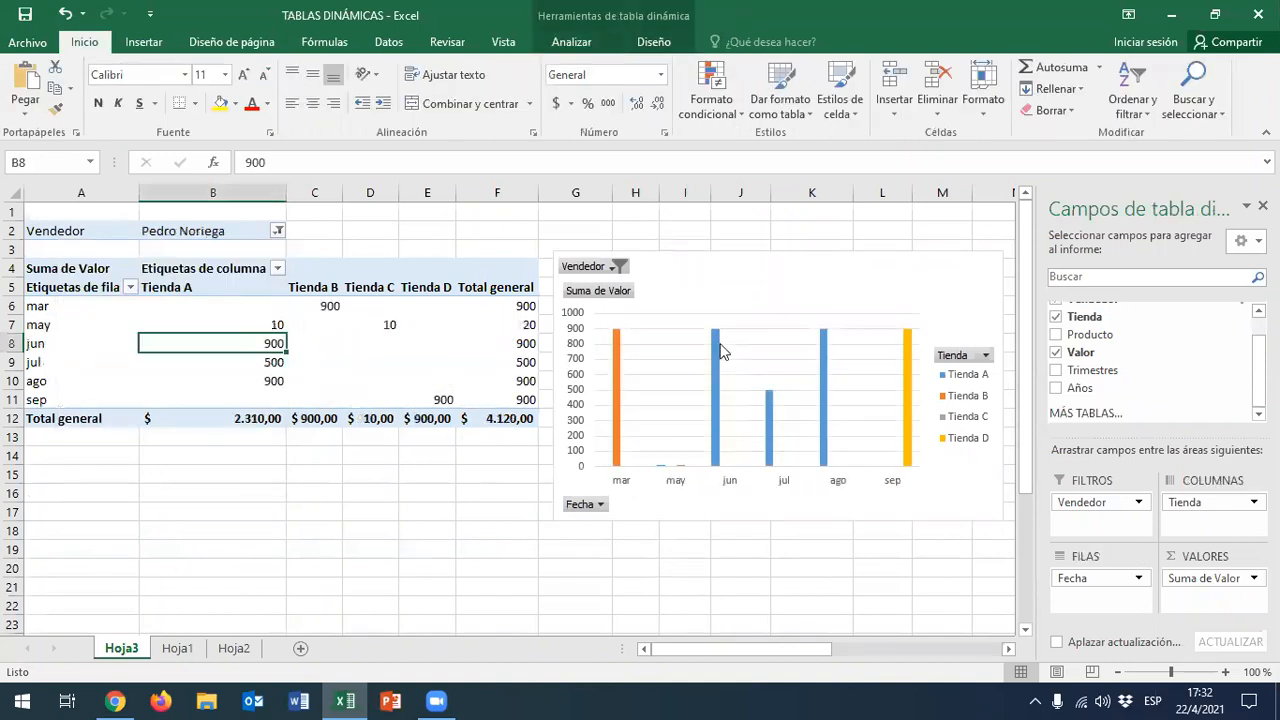
Set the pivot table's Vendedor filter to (Todas)
left_click(278, 231)
left_click(103, 275)
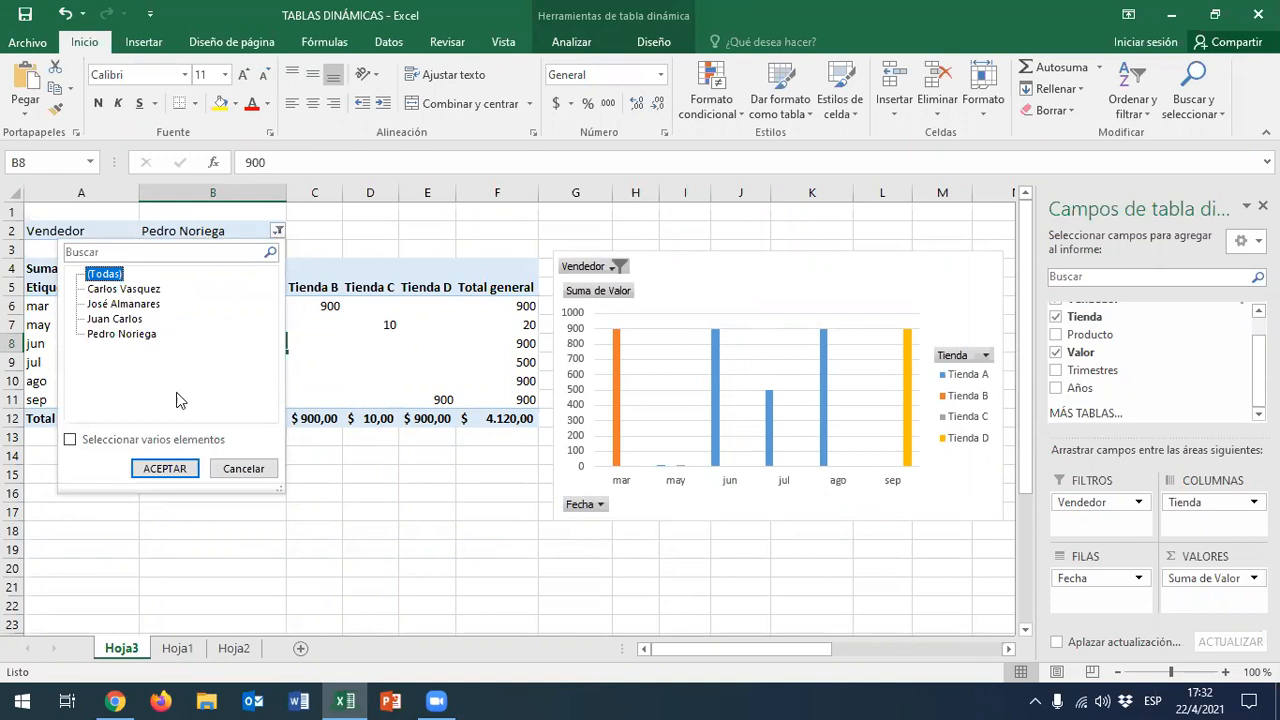
left_click(164, 468)
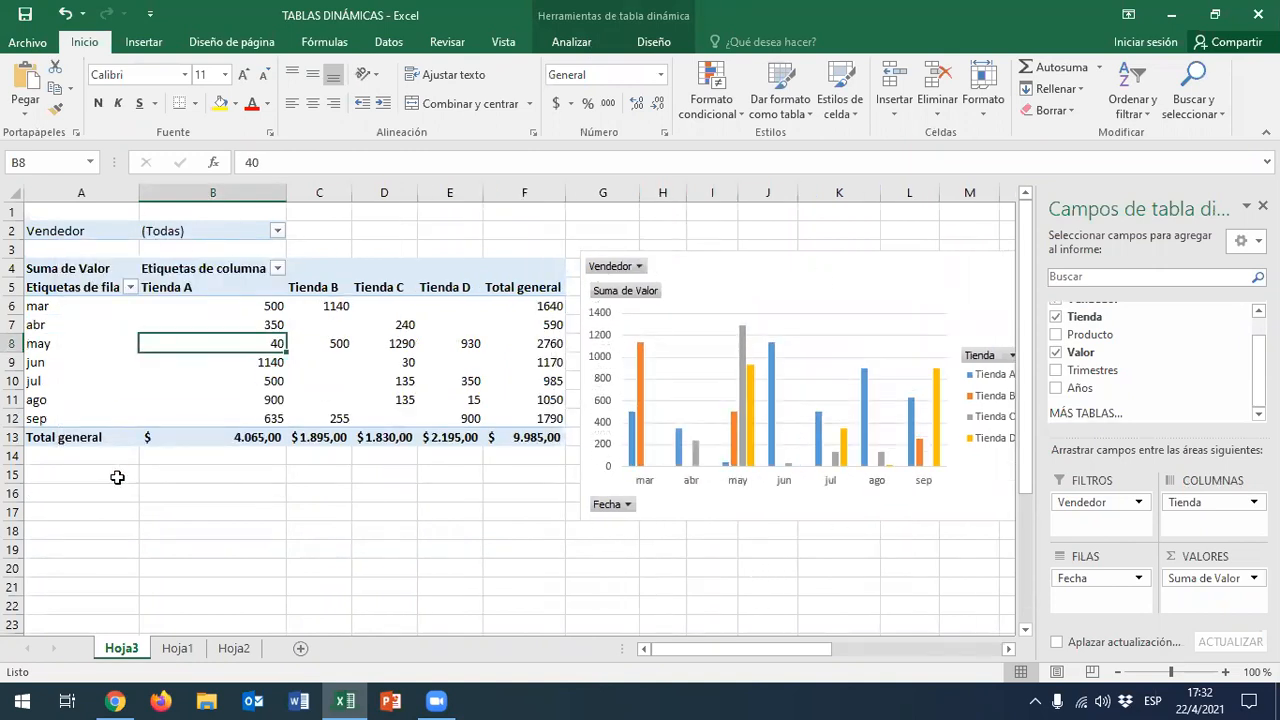
Move the pivot chart up beside the table so it starts around row 2 in column G, and deselect it
left_click_drag(742, 268, 732, 233)
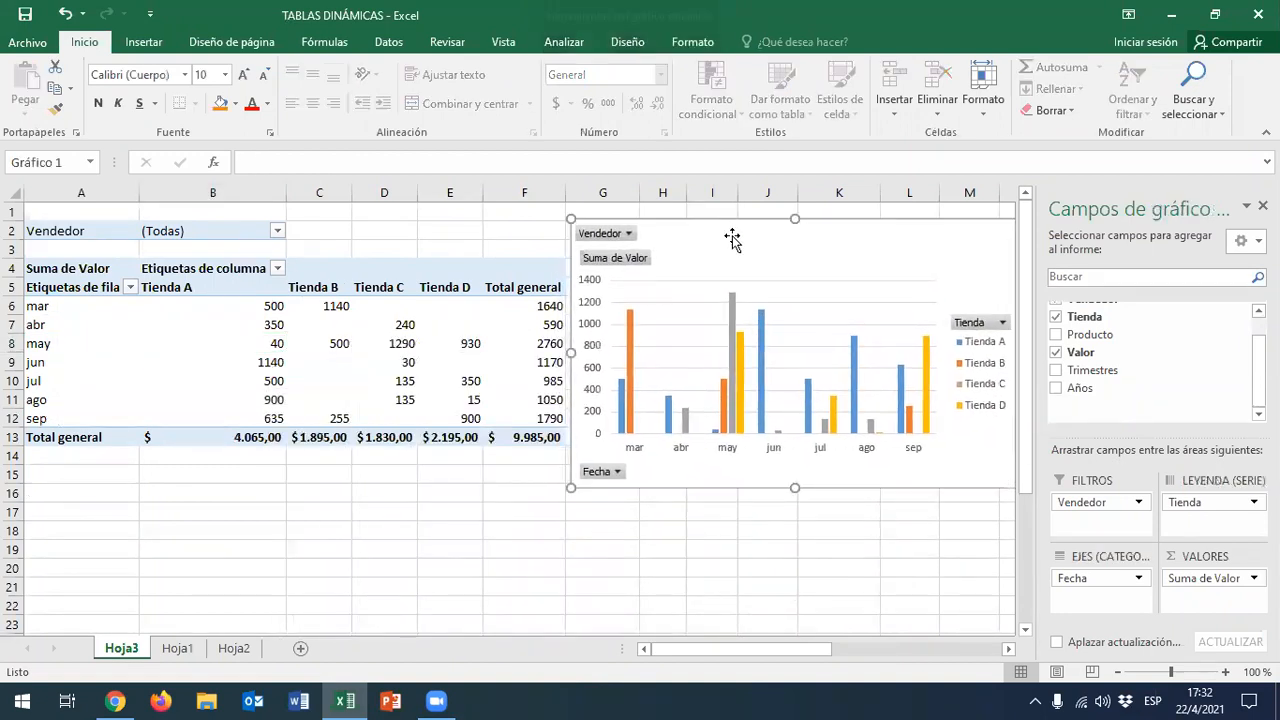
left_click(674, 558)
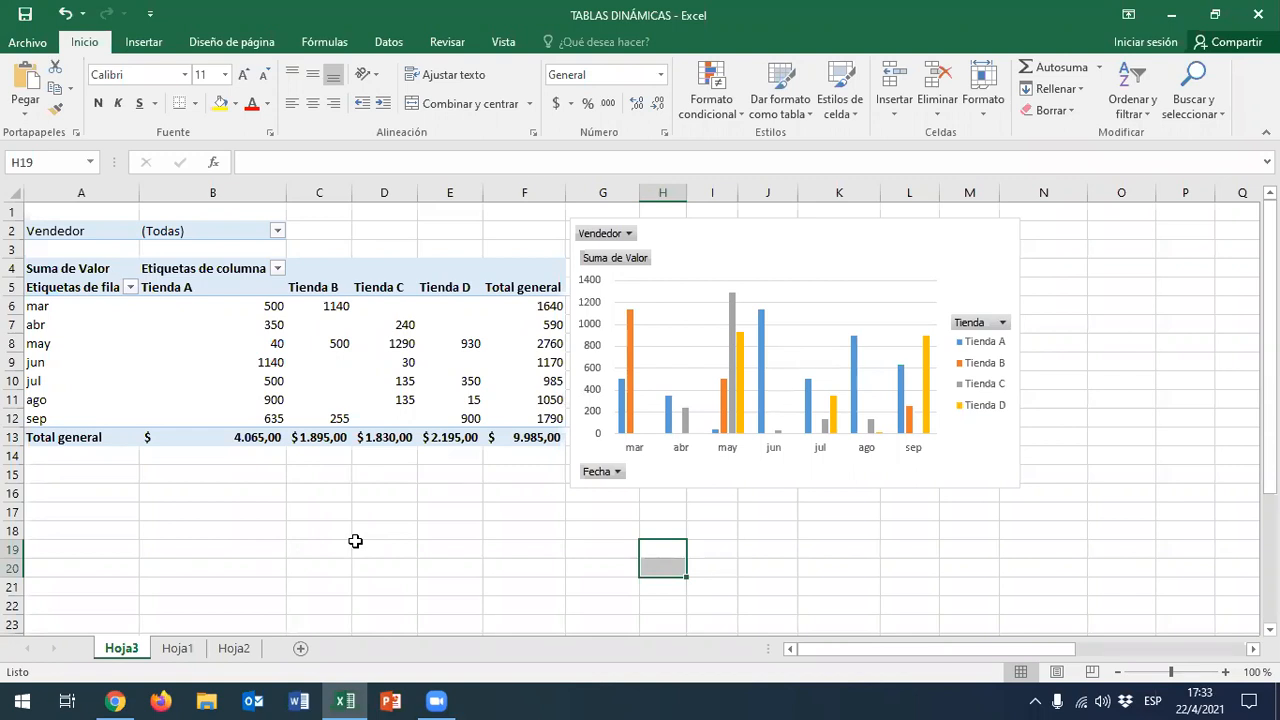
left_click(366, 507)
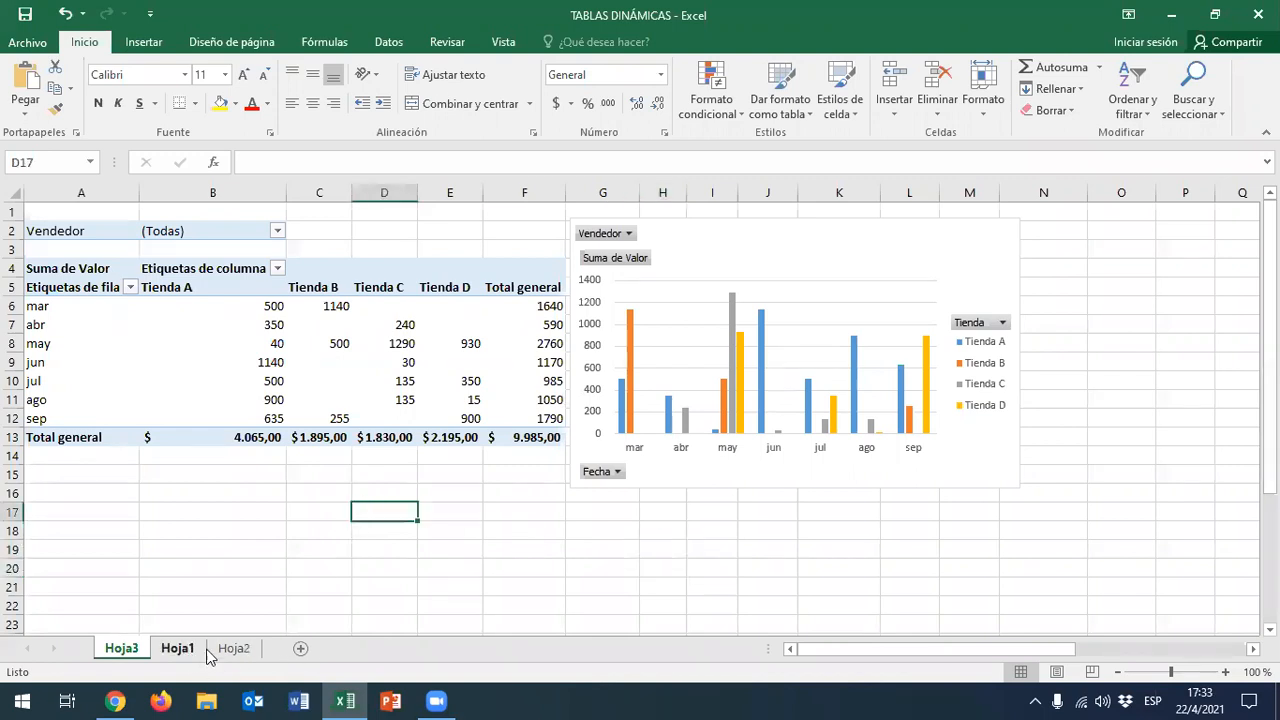
Compare the filter, row, column and value layout diagram on Hoja2 with the pivot table and its field areas on Hoja3
left_click(230, 650)
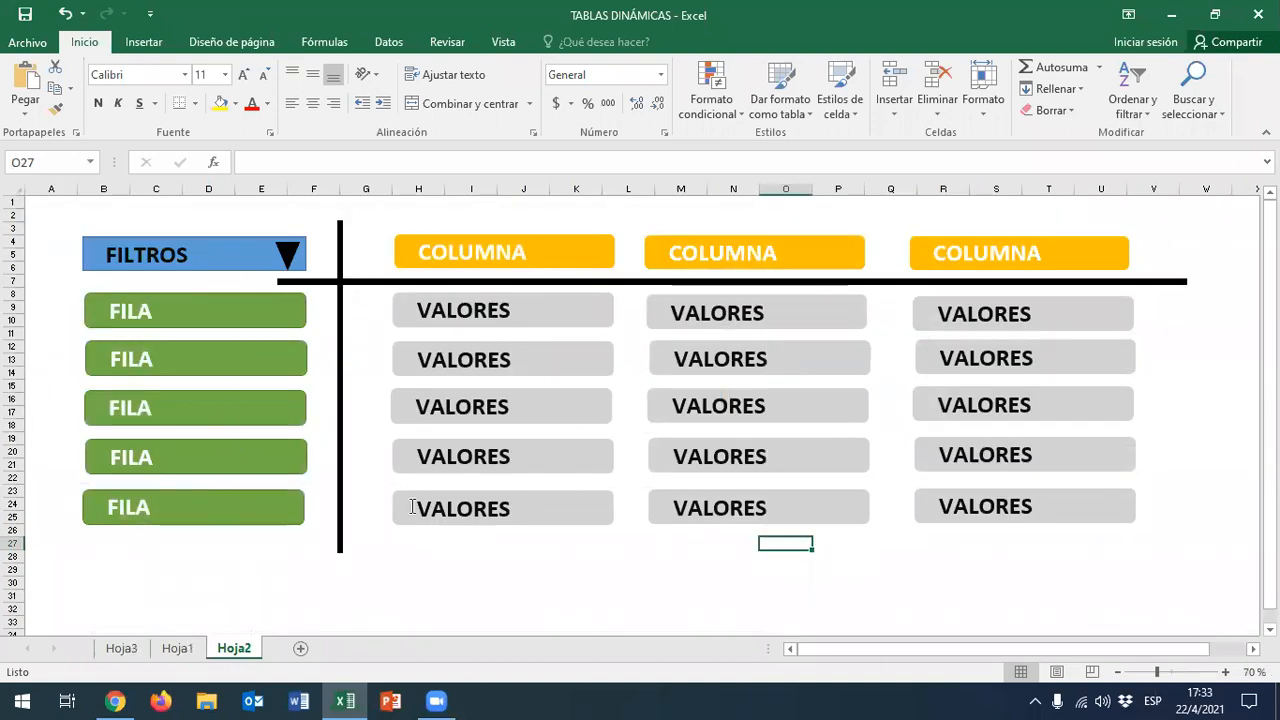
left_click(122, 648)
left_click(73, 331)
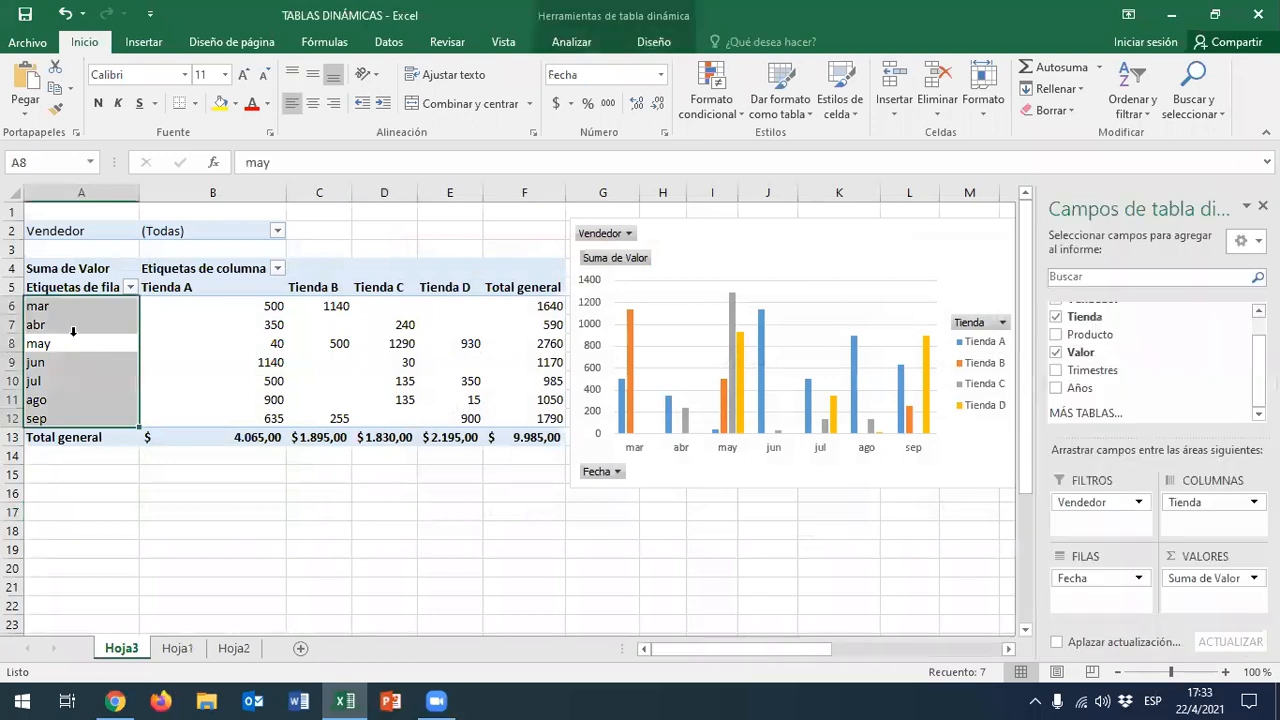
left_click(127, 342)
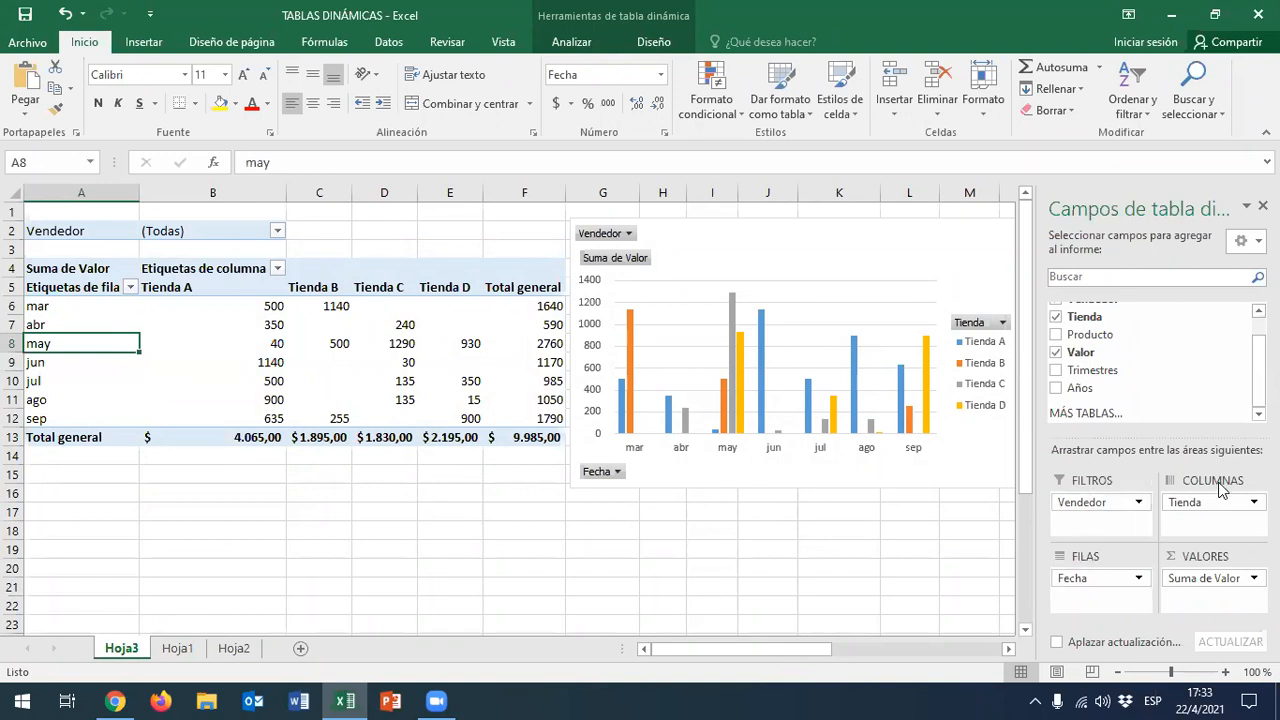
left_click(233, 650)
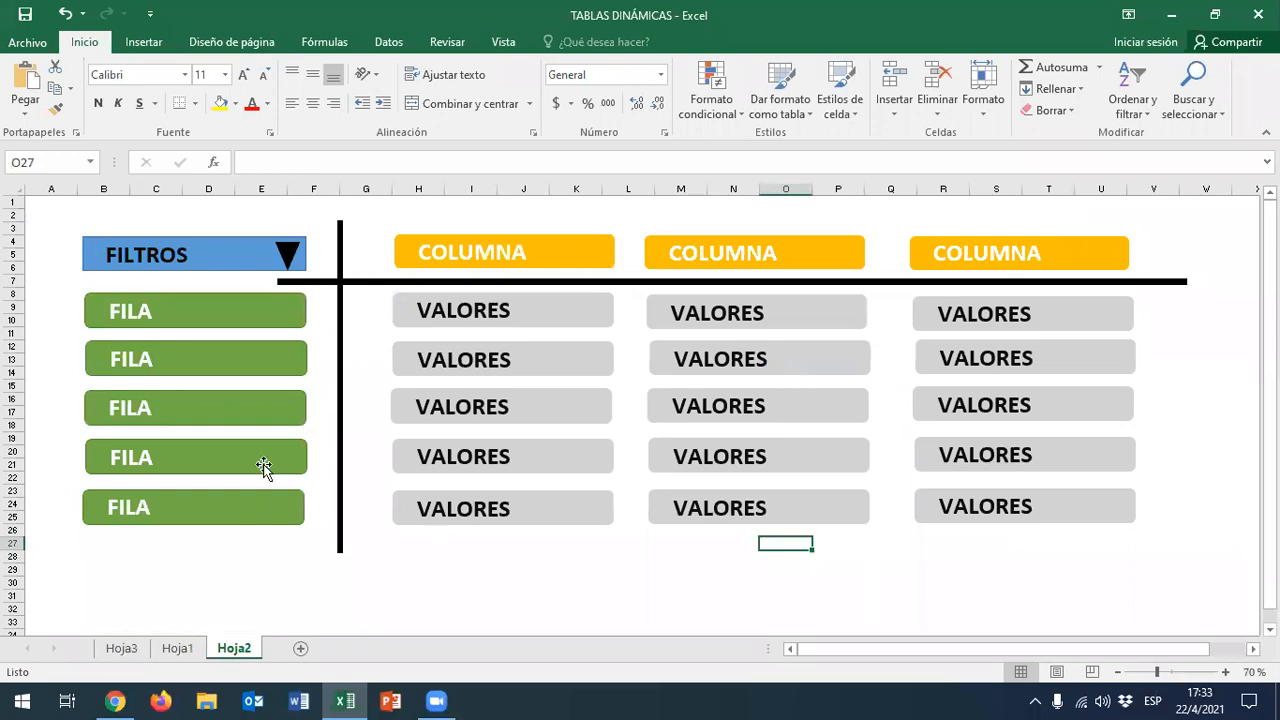
left_click(122, 650)
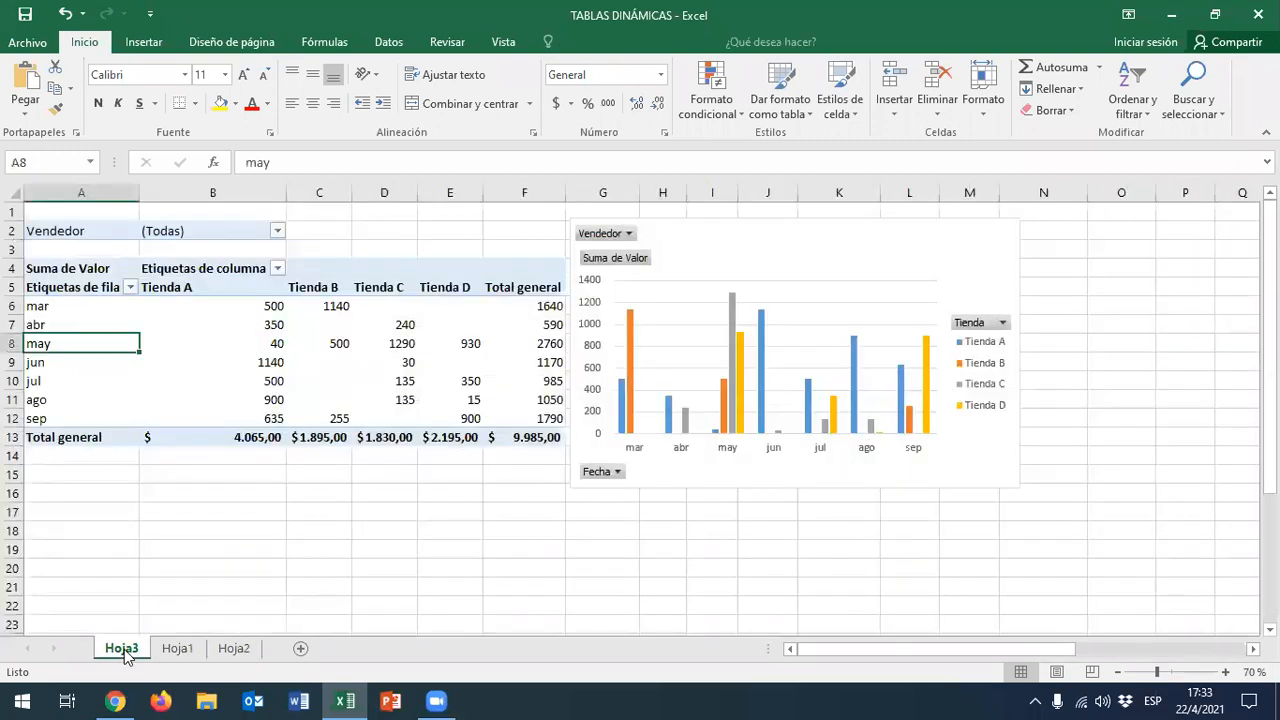
left_click(234, 649)
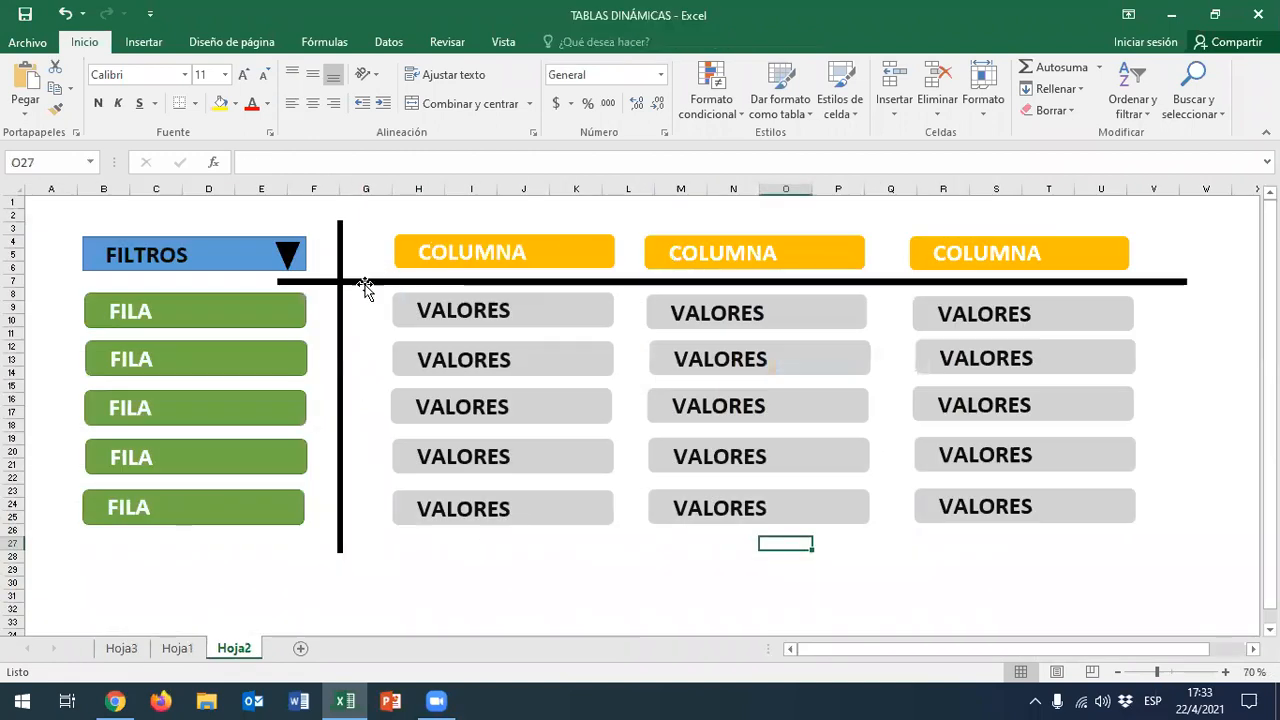
left_click(121, 649)
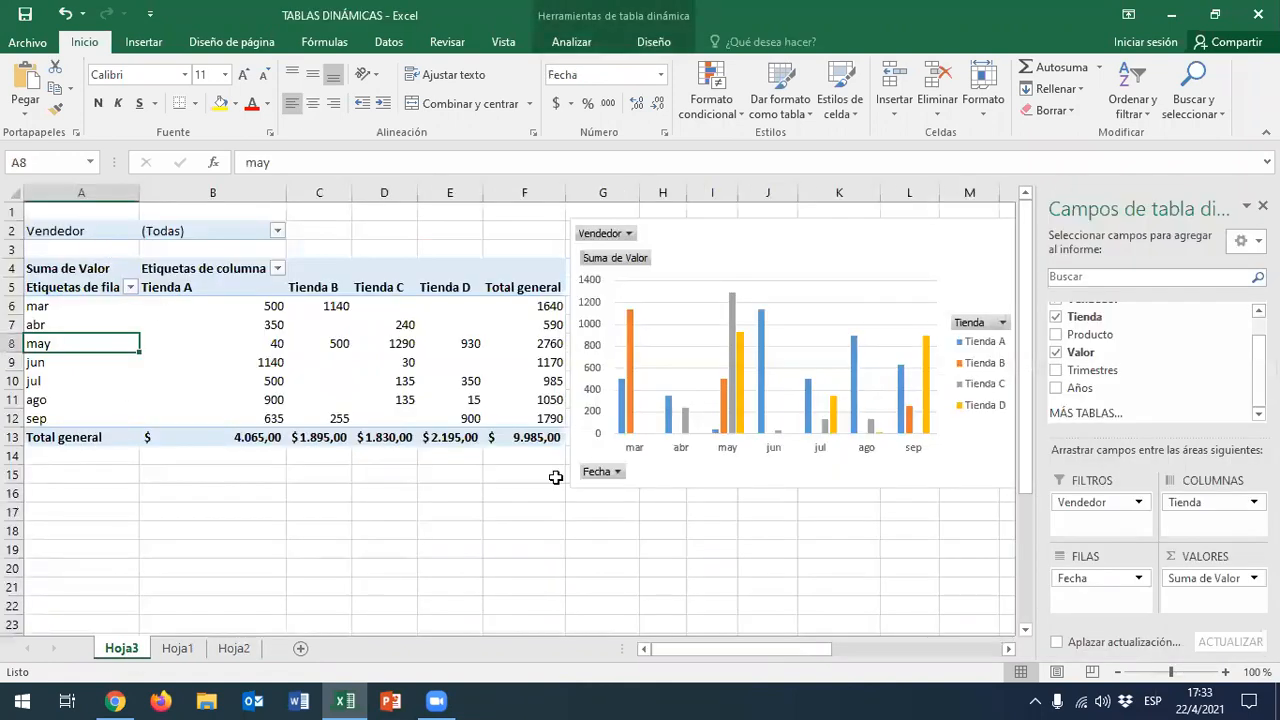